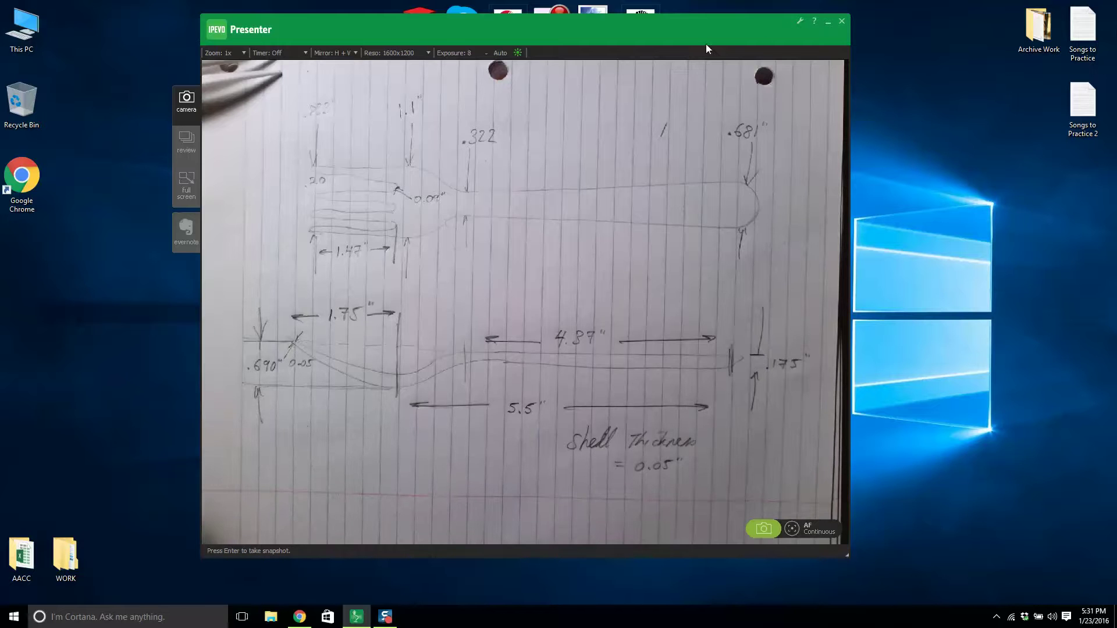
# - Close the hand-sketch camera view, launch SOLIDWORKS and create a new part document
pyautogui.click(842, 22)
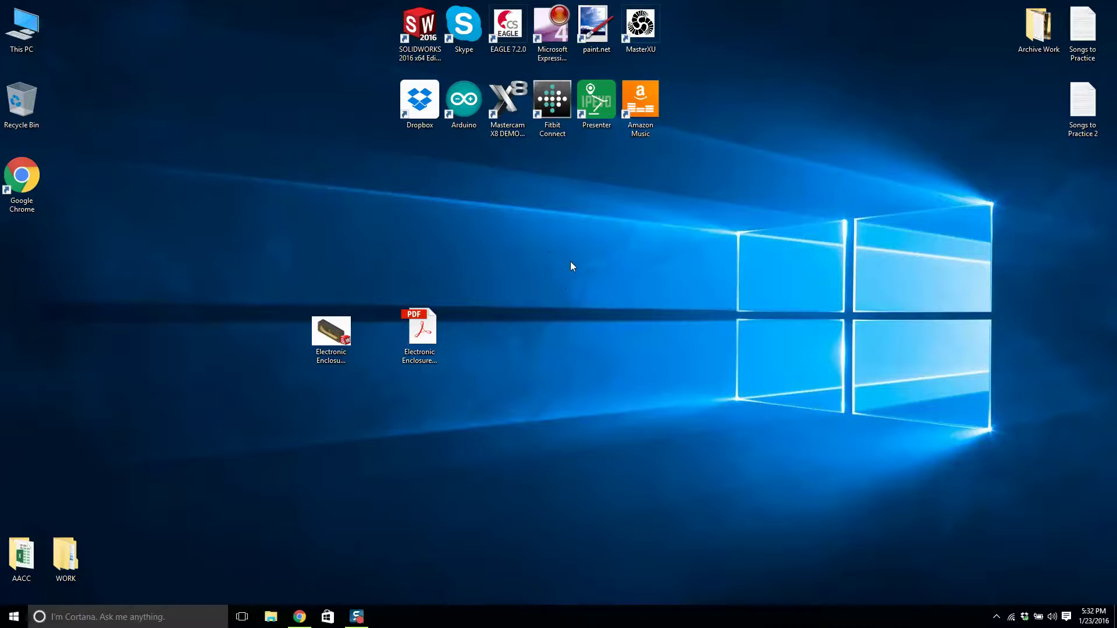
pyautogui.doubleClick(428, 26)
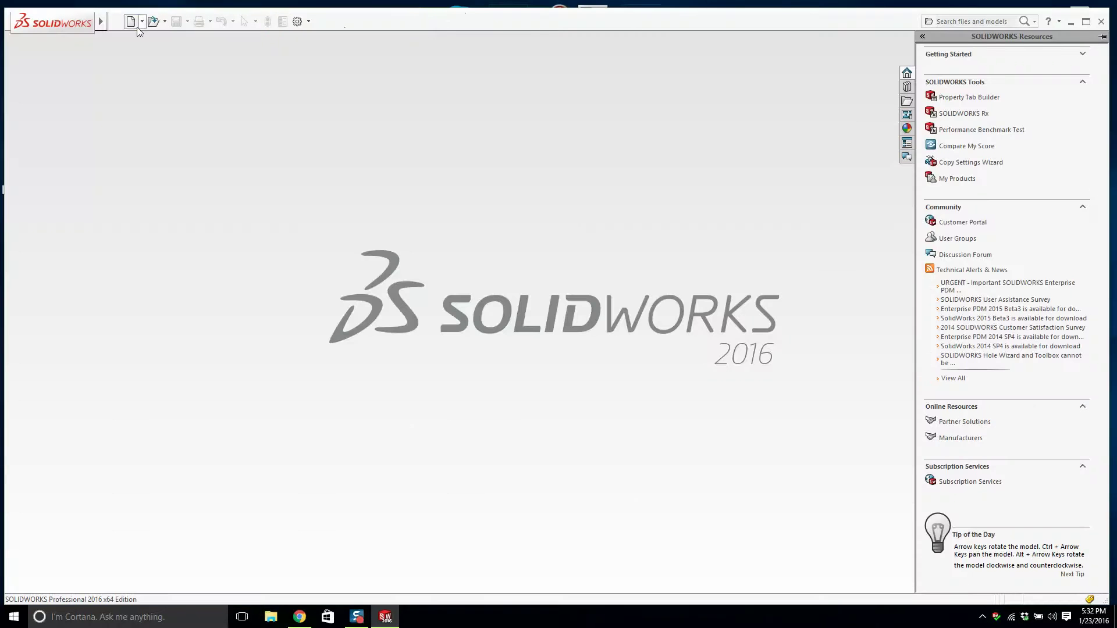
pyautogui.click(135, 26)
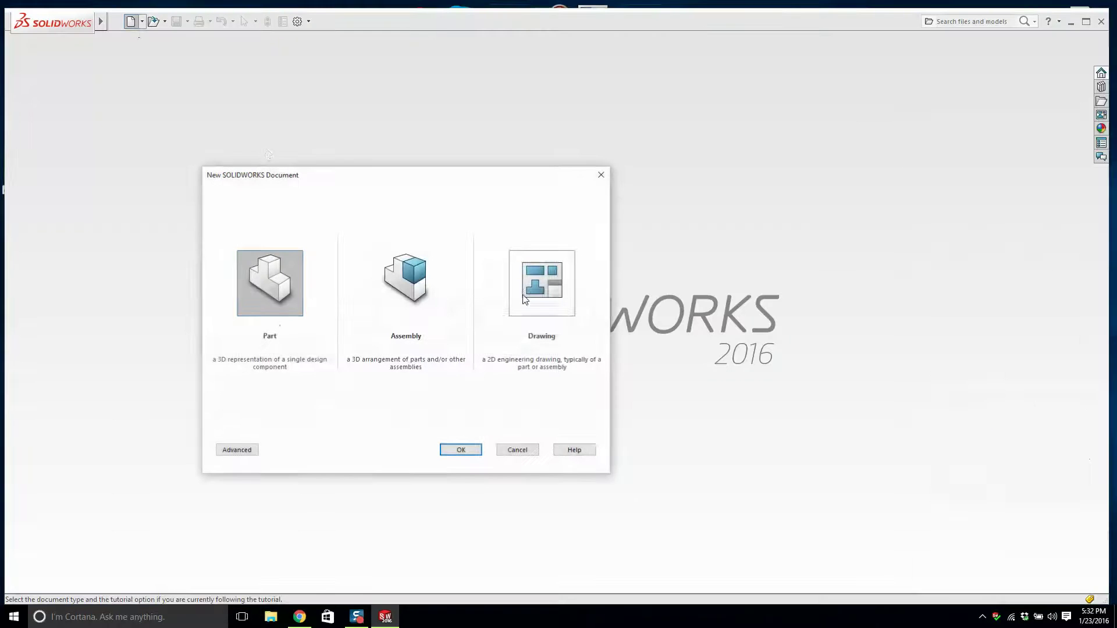
pyautogui.click(447, 450)
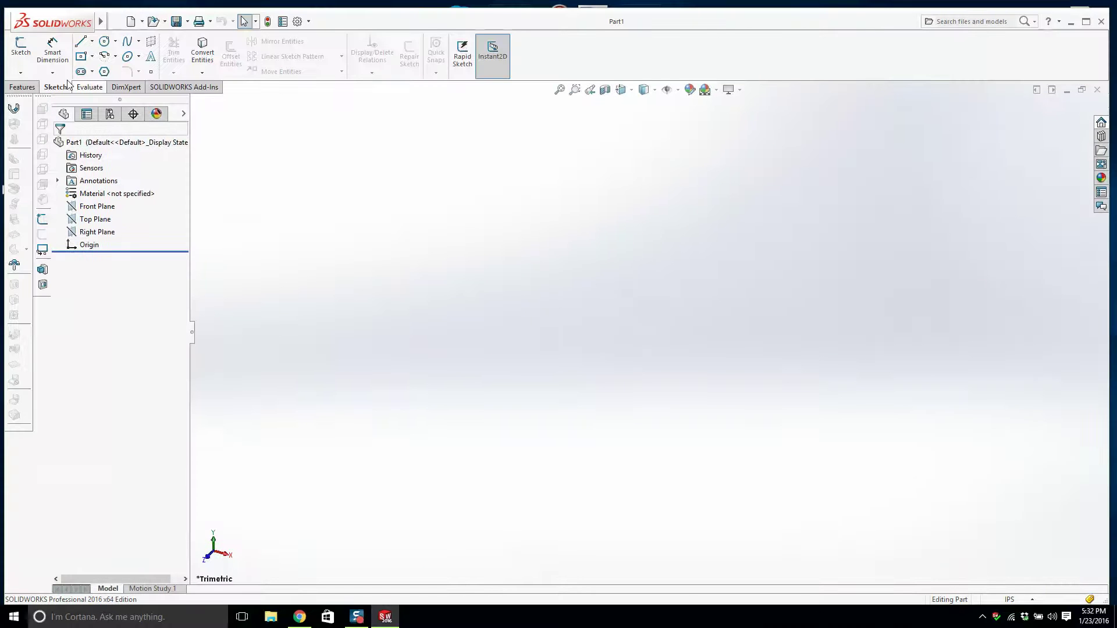
# - Show the Right Plane in the graphics area of the new part
pyautogui.rightClick(98, 232)
pyautogui.press('Escape')
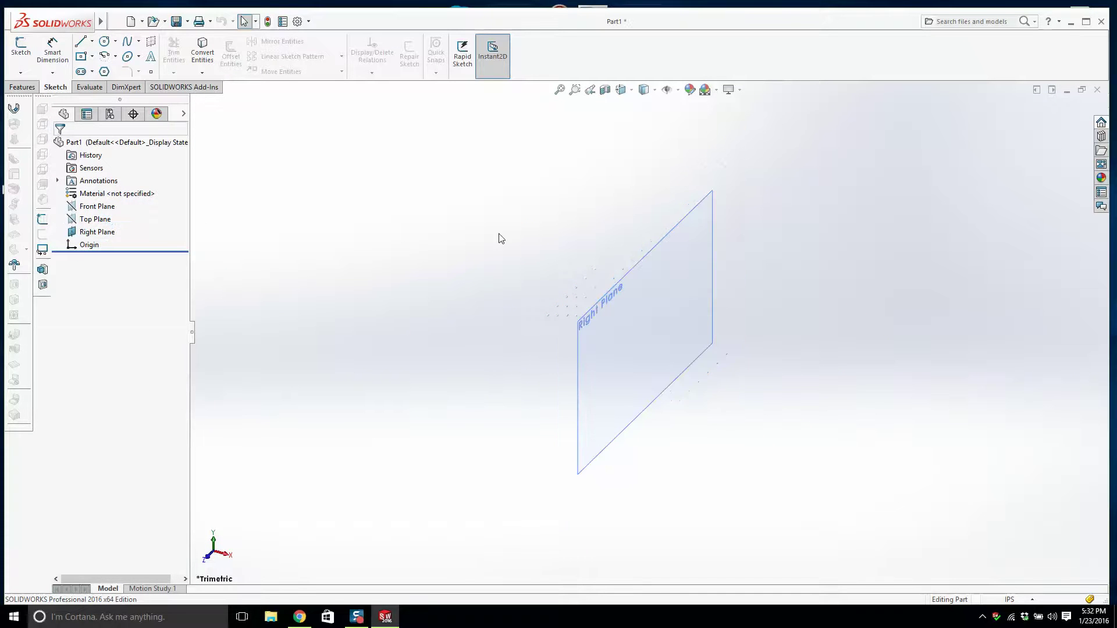
pyautogui.moveTo(608, 309)
pyautogui.mouseDown(button='middle')
pyautogui.moveTo(623, 311)
pyautogui.moveTo(621, 299)
pyautogui.mouseUp(button='middle')
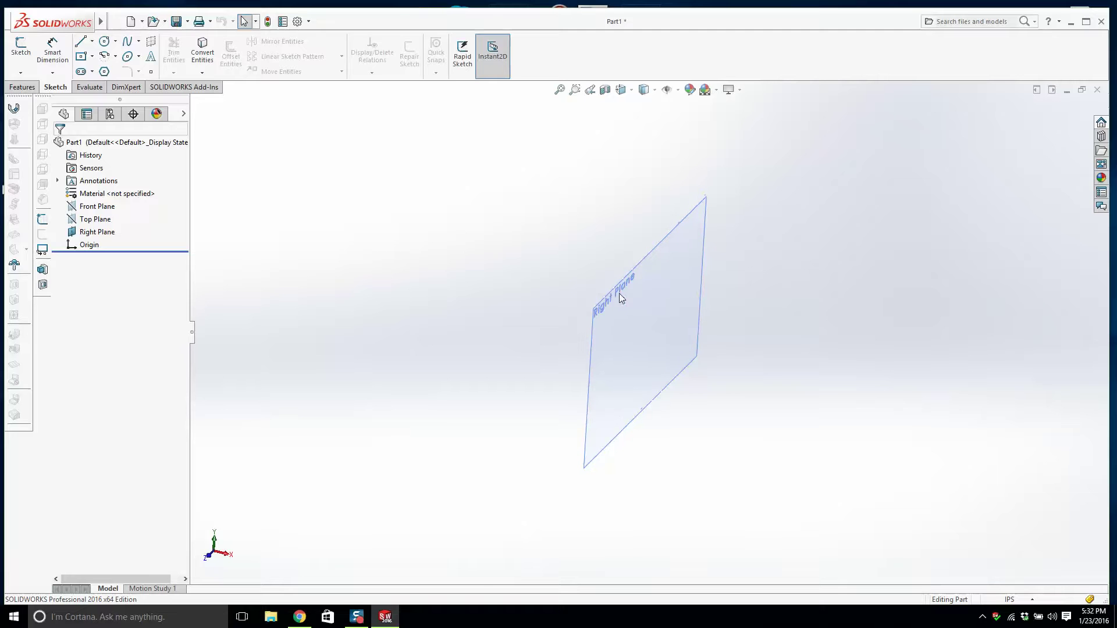
# - Create a reference plane offset 4.37 in from the Right Plane, with the offset direction flipped
pyautogui.click(22, 86)
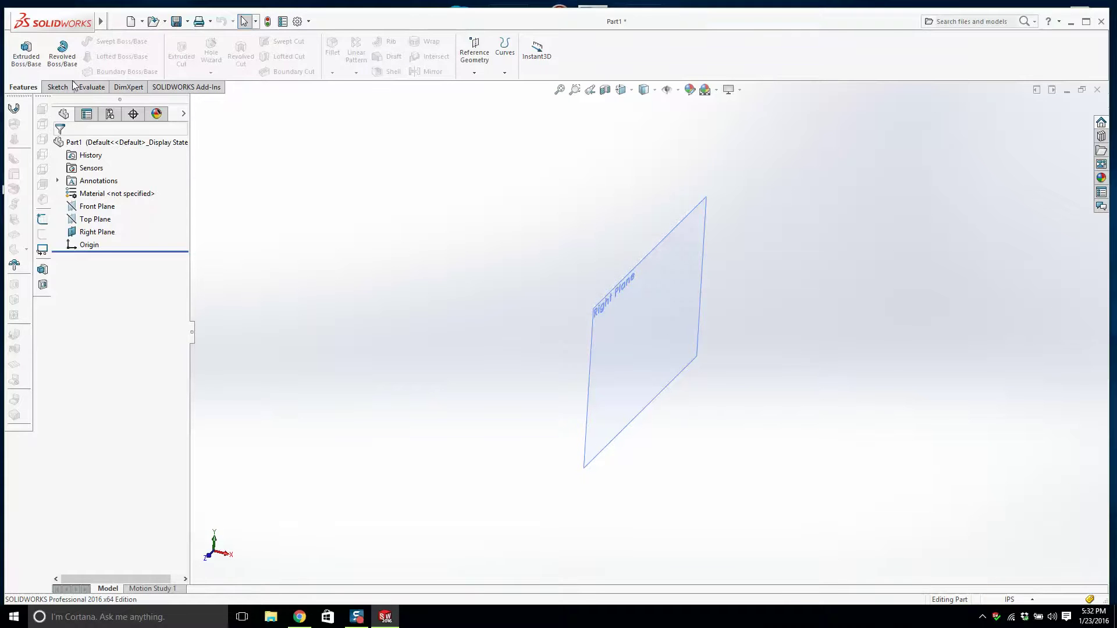
pyautogui.click(475, 72)
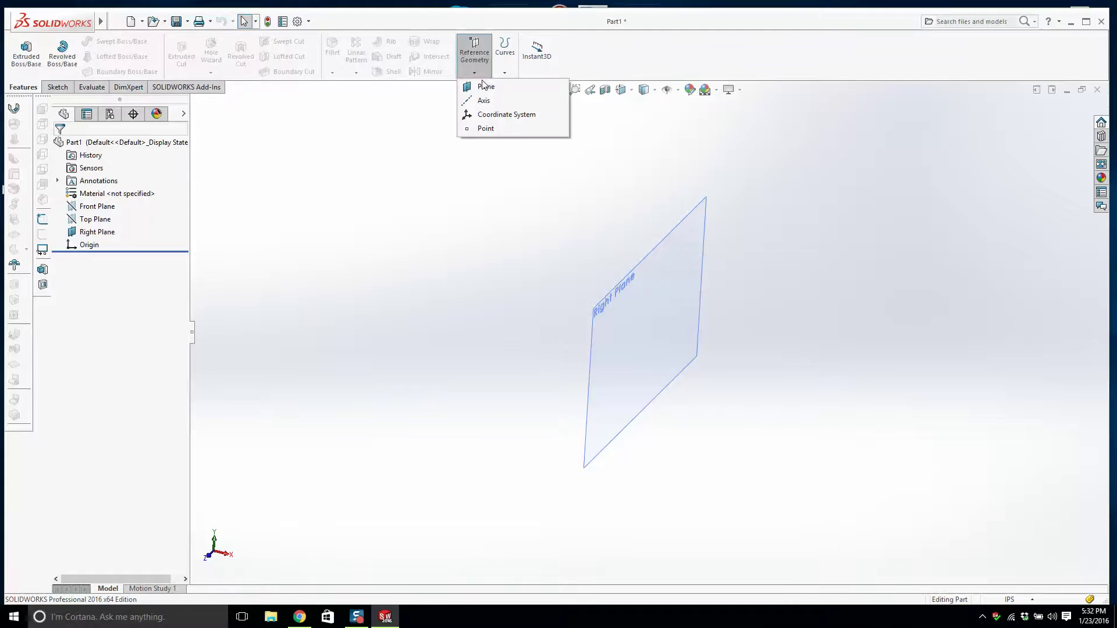
pyautogui.click(486, 85)
pyautogui.click(631, 288)
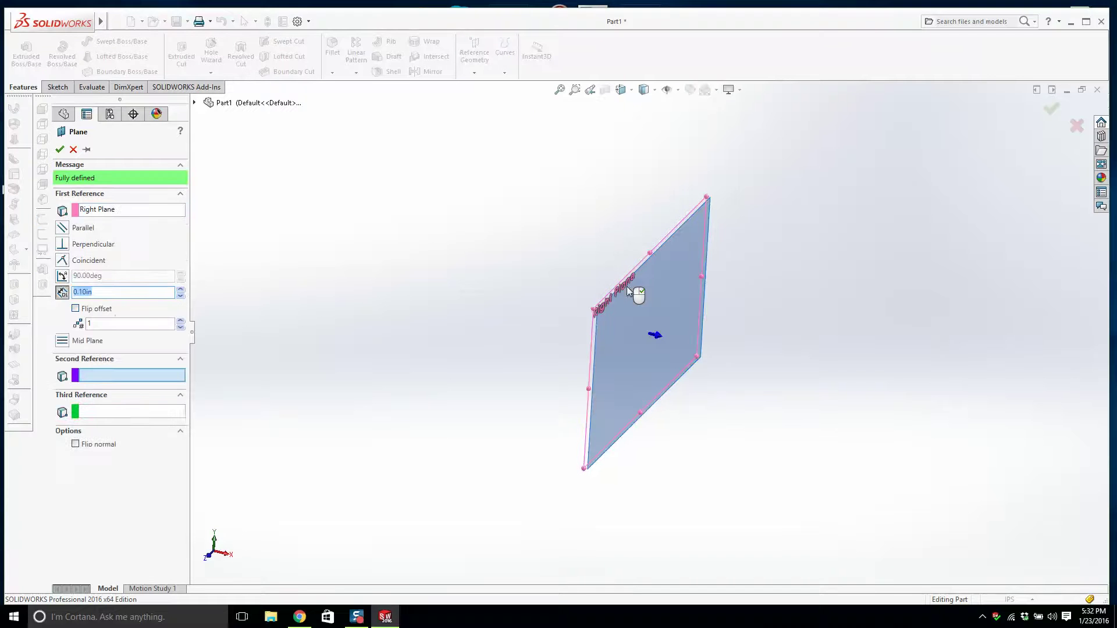
pyautogui.click(76, 309)
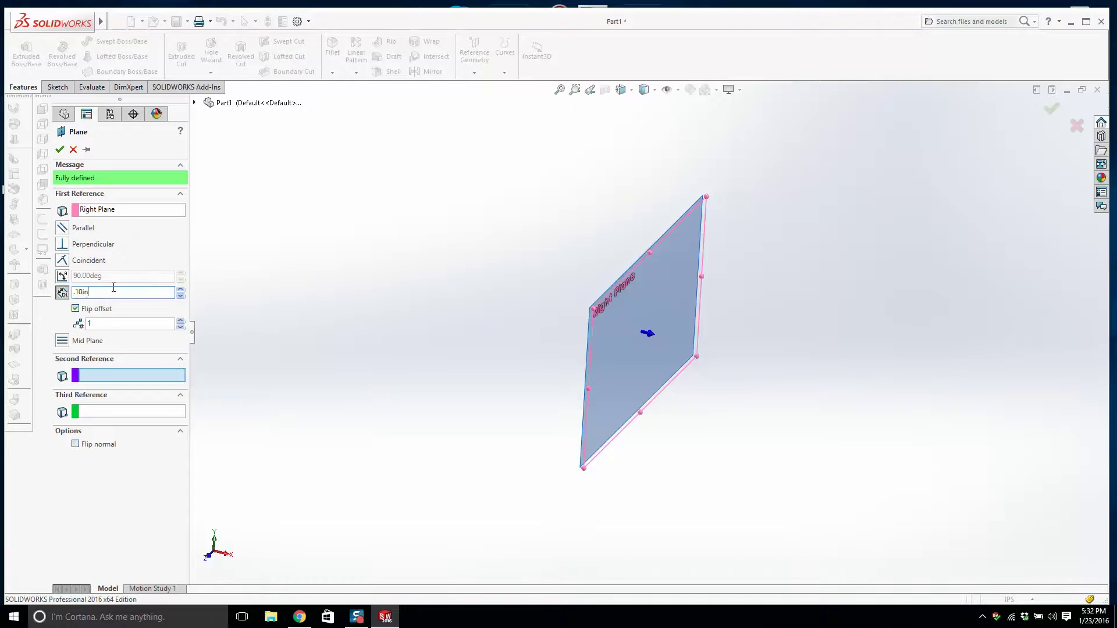
pyautogui.moveTo(113, 288); pyautogui.dragTo(24, 288)
pyautogui.write('4.37')
pyautogui.press('Return')
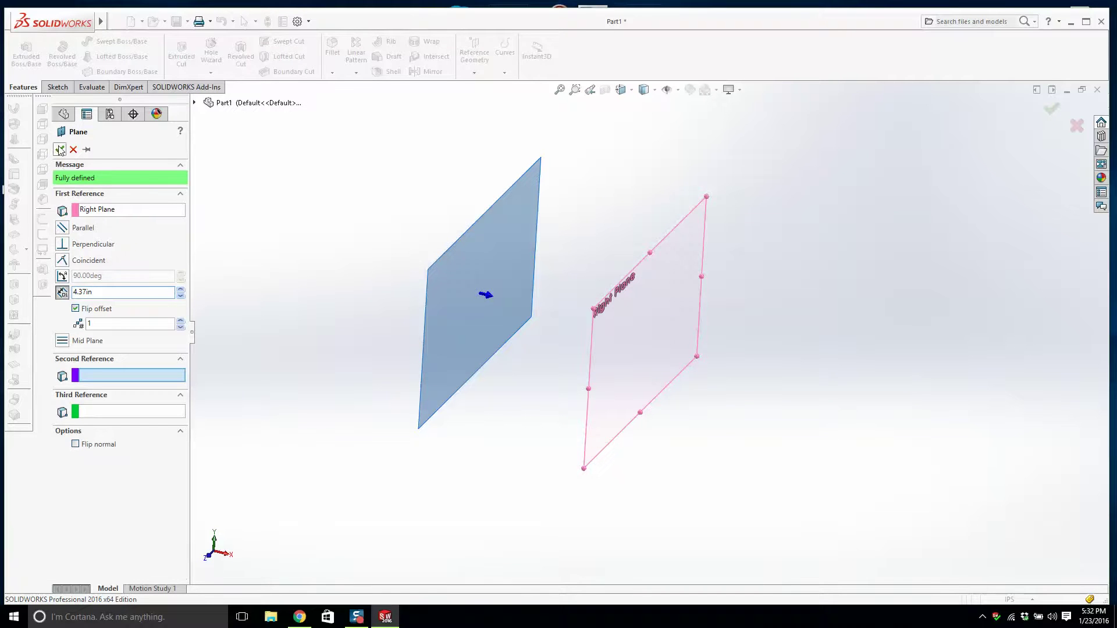
pyautogui.click(60, 149)
# - Create a second reference plane offset 5.5 in from Plane1, with the offset direction flipped
pyautogui.click(475, 72)
pyautogui.click(482, 87)
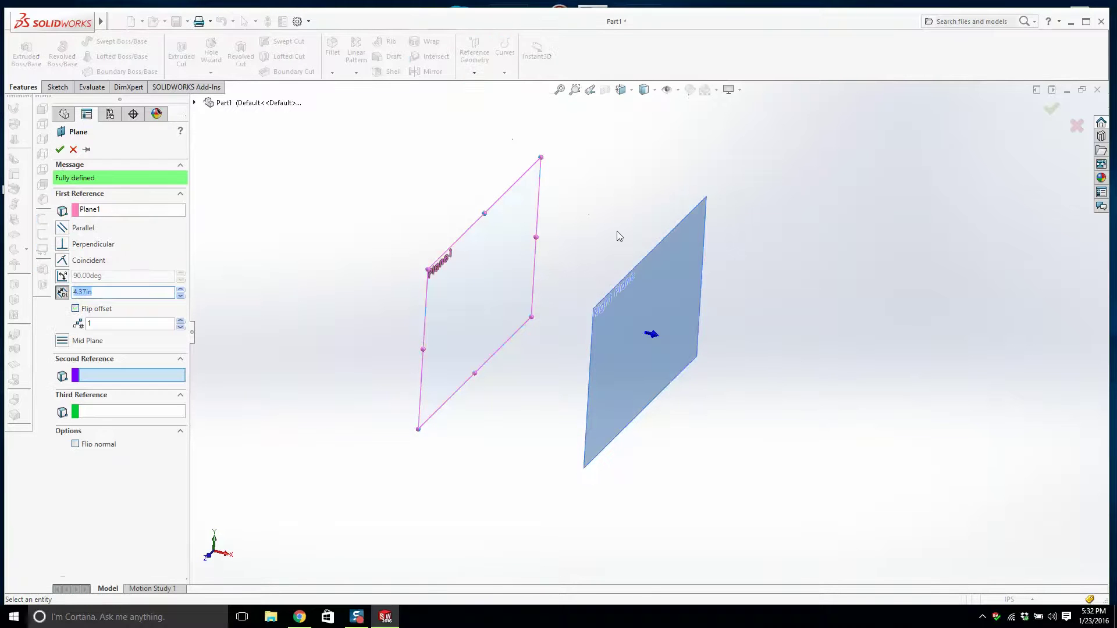
pyautogui.click(83, 310)
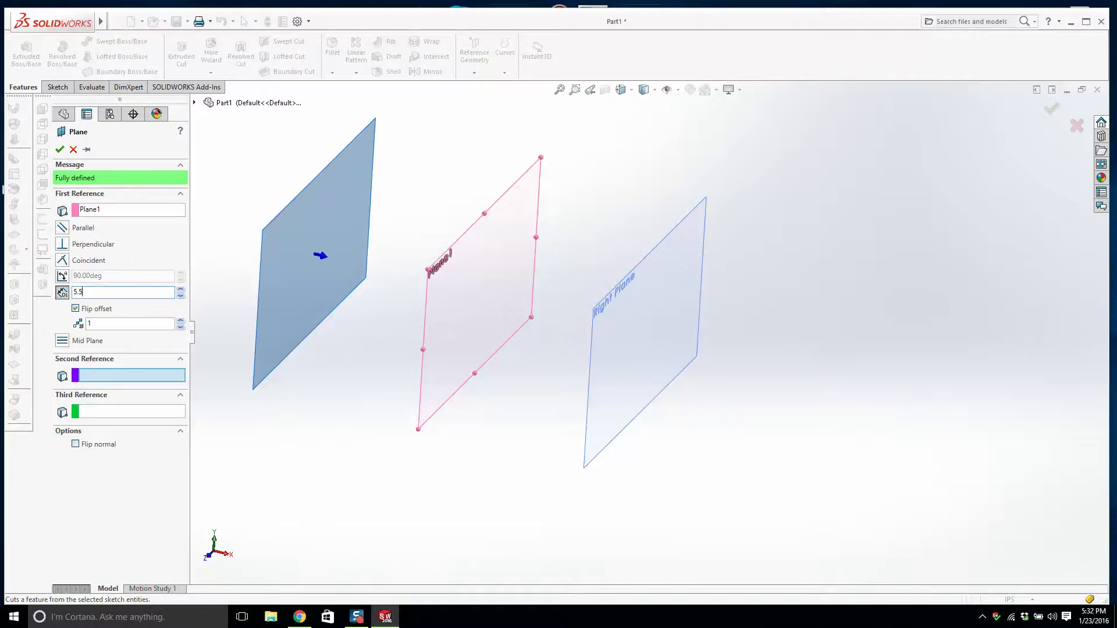
pyautogui.click(61, 150)
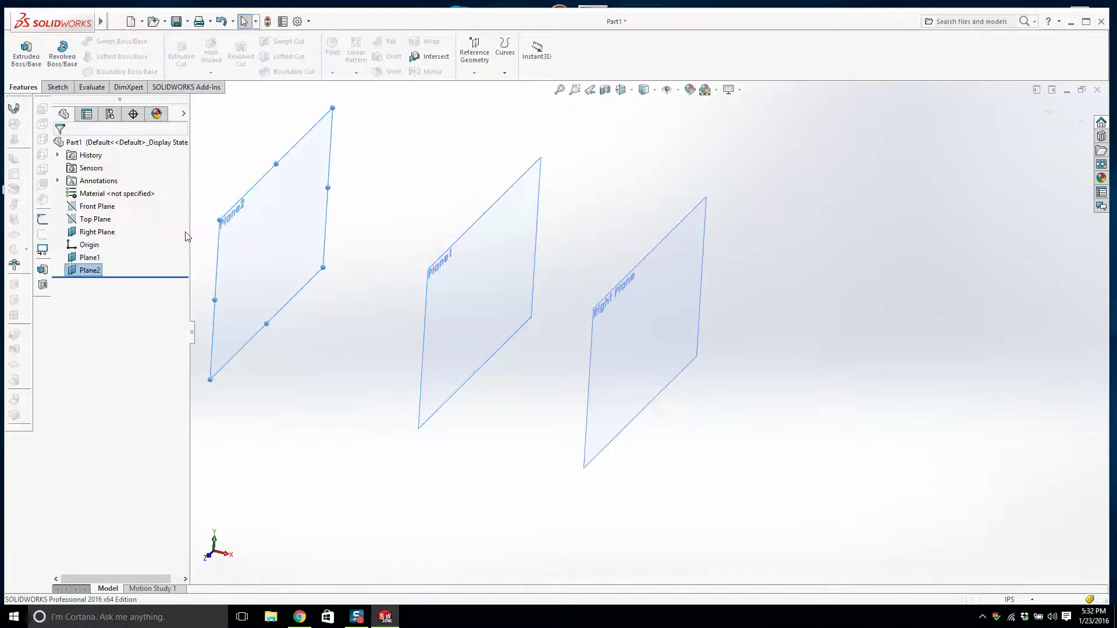
# - Check the reference and offset that define Plane1
pyautogui.moveTo(331, 264); pyautogui.dragTo(285, 307, button='middle')
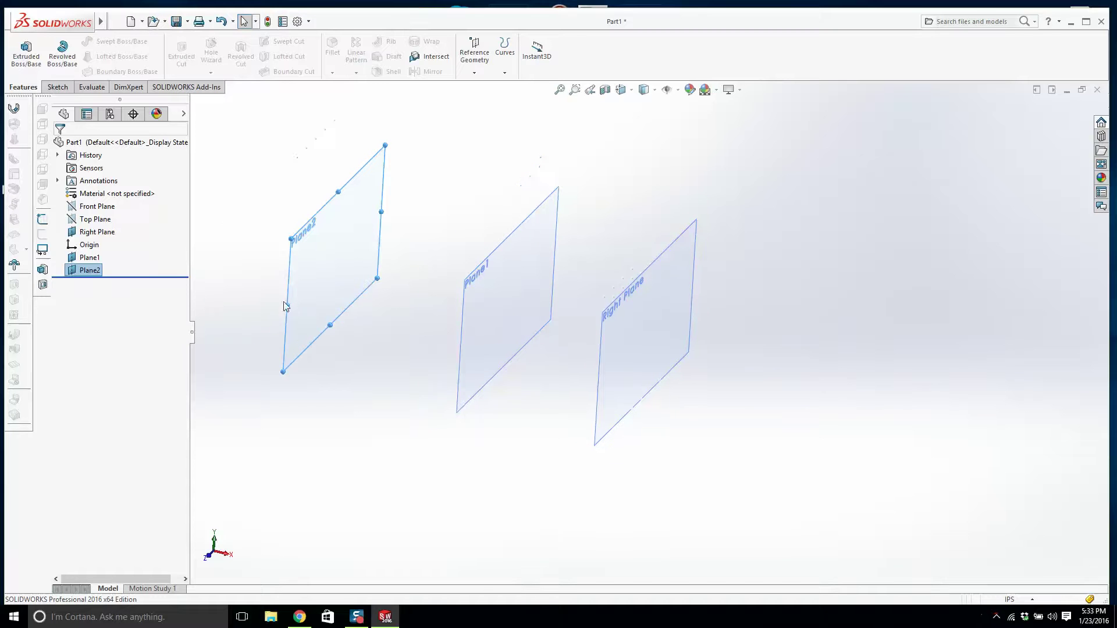
pyautogui.click(96, 274)
pyautogui.click(98, 272)
pyautogui.click(88, 257)
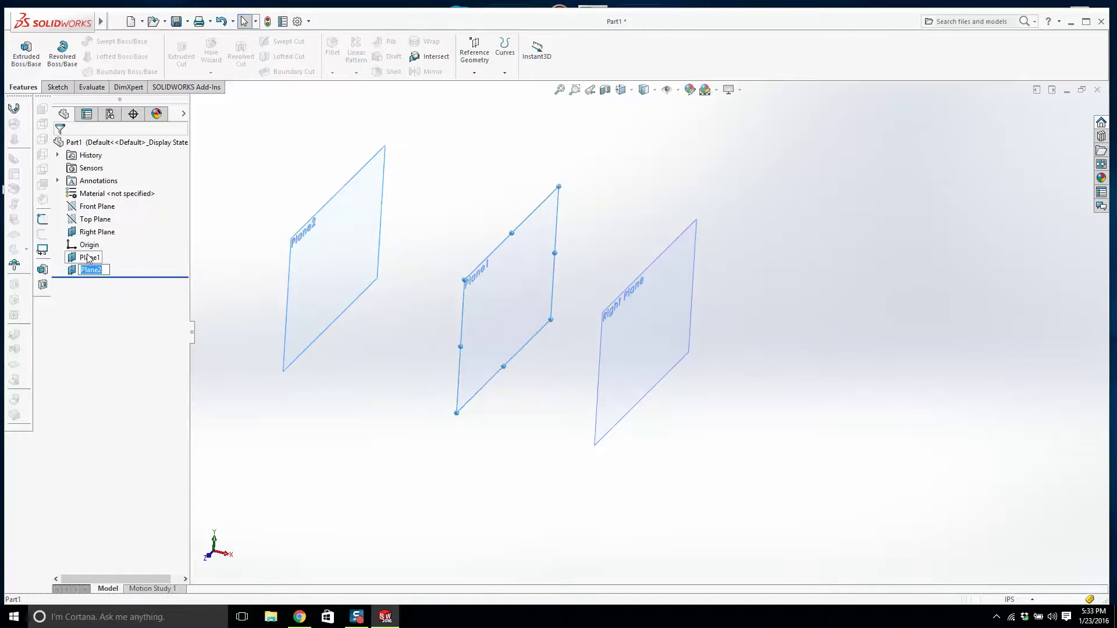
pyautogui.rightClick(89, 258)
pyautogui.click(94, 227)
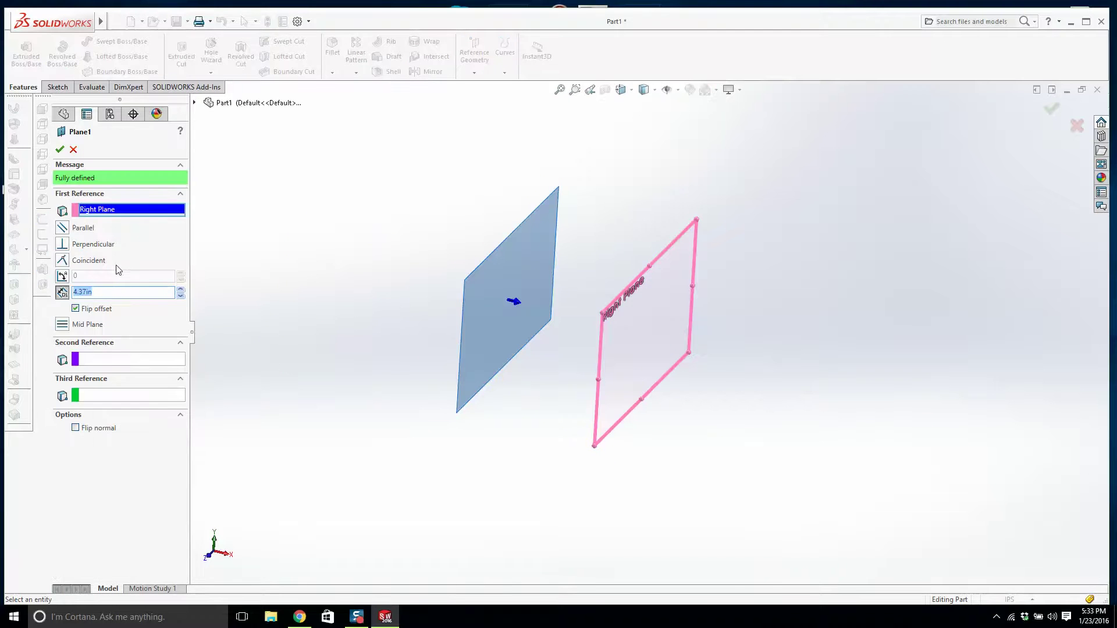
pyautogui.click(60, 149)
# - Redefine Plane2 by replacing its Plane1 reference with the Right Plane
pyautogui.rightClick(88, 270)
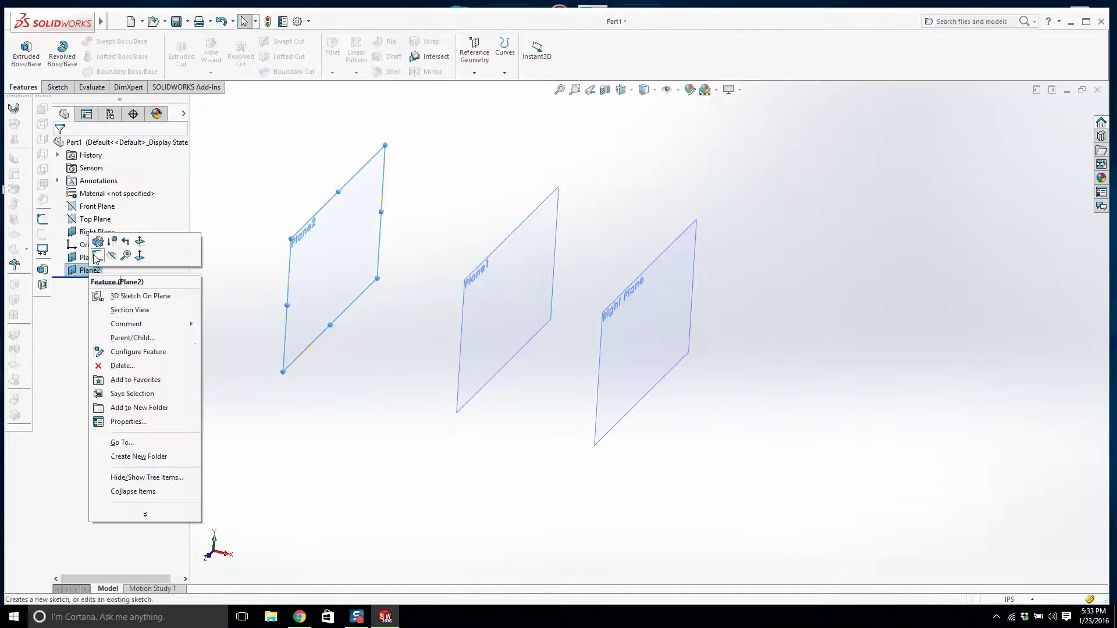
pyautogui.click(99, 240)
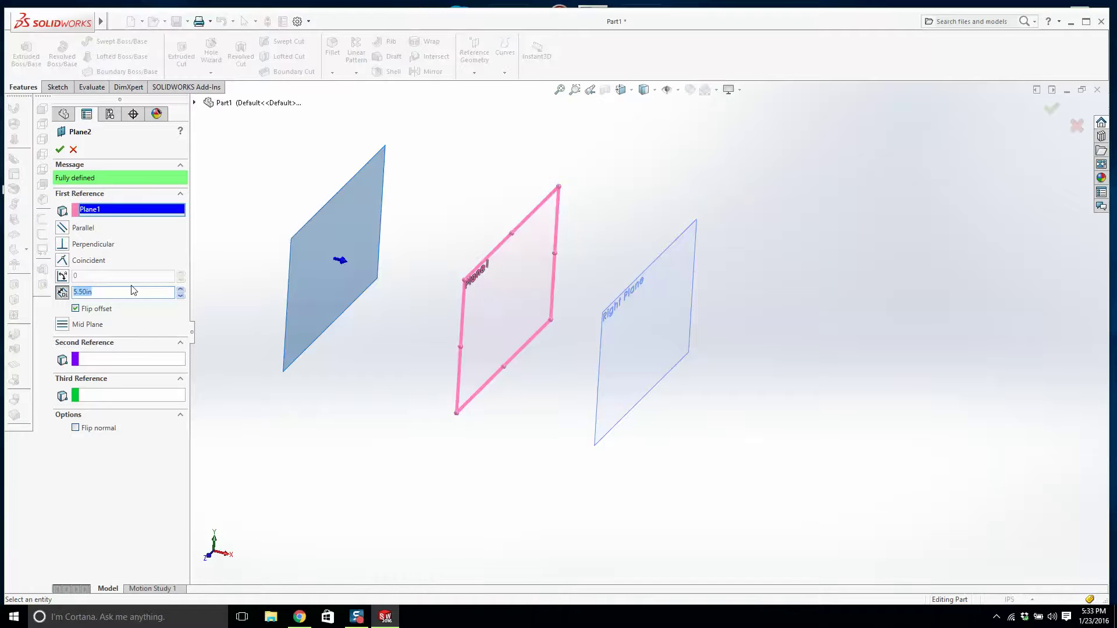
pyautogui.click(107, 210)
pyautogui.press('Delete')
pyautogui.click(629, 305)
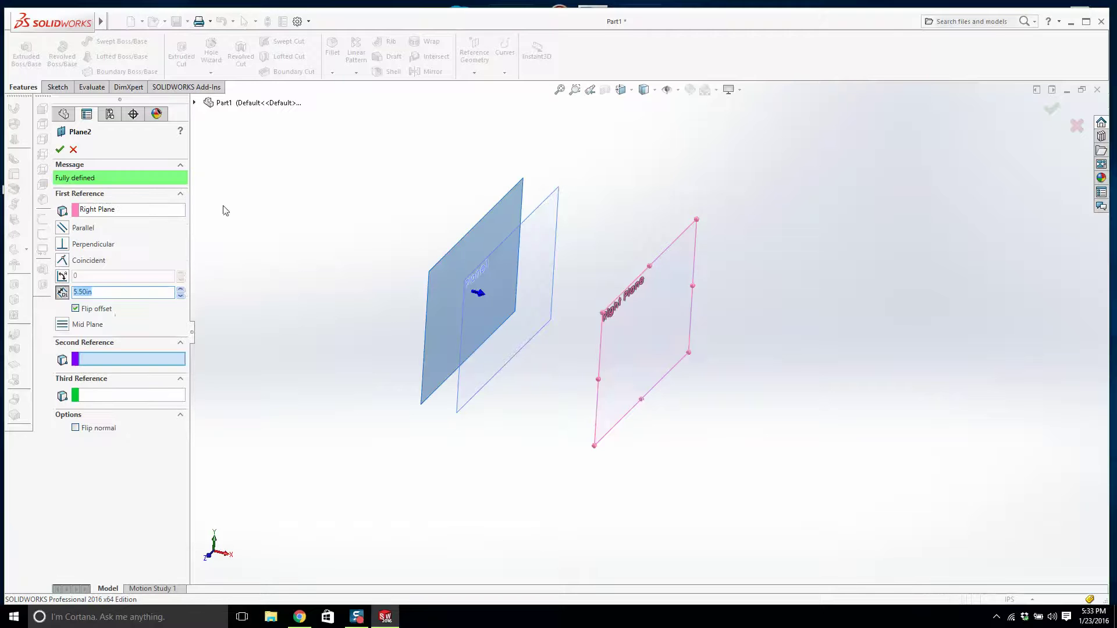
pyautogui.click(60, 150)
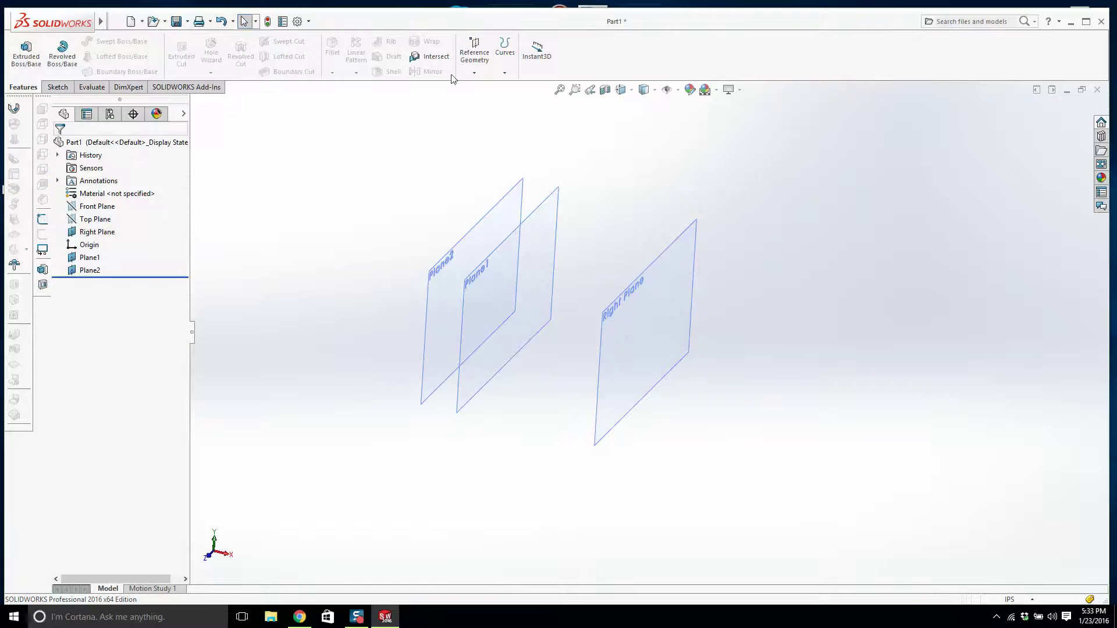
# - Create a third reference plane offset 7.25 in from the Right Plane, with the offset direction flipped
pyautogui.click(474, 53)
pyautogui.click(486, 85)
pyautogui.click(649, 267)
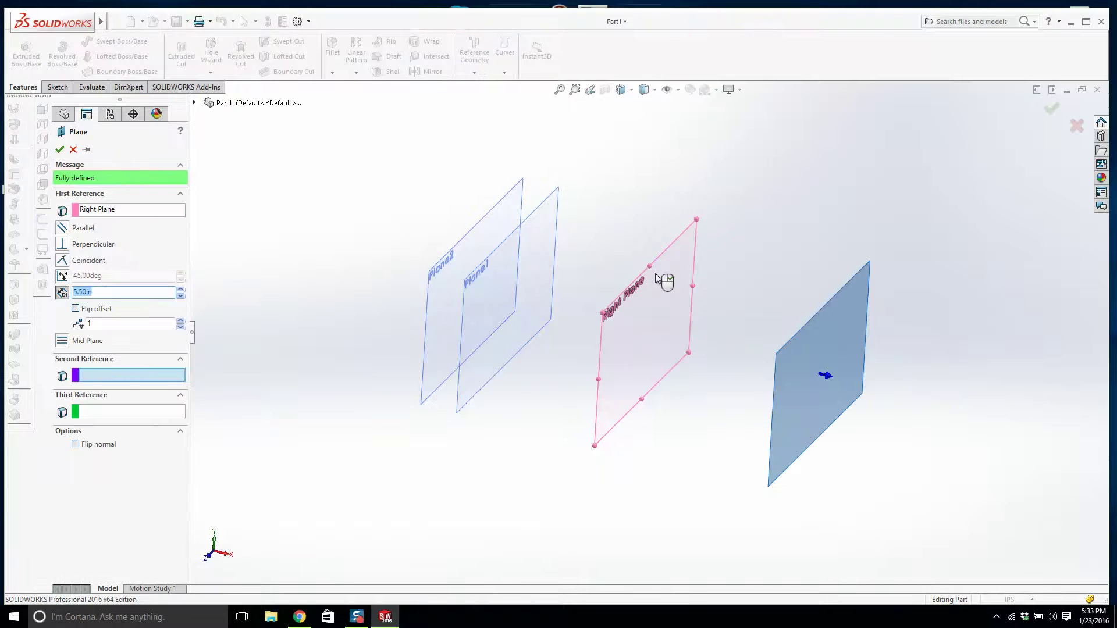
pyautogui.click(76, 309)
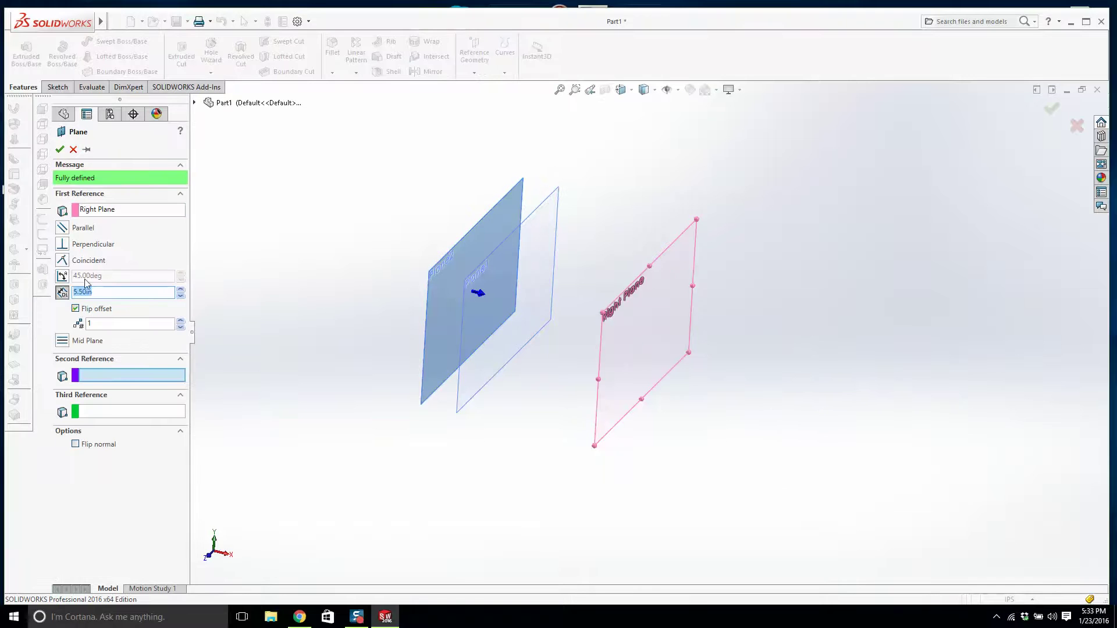
pyautogui.click(132, 291)
pyautogui.press('Return')
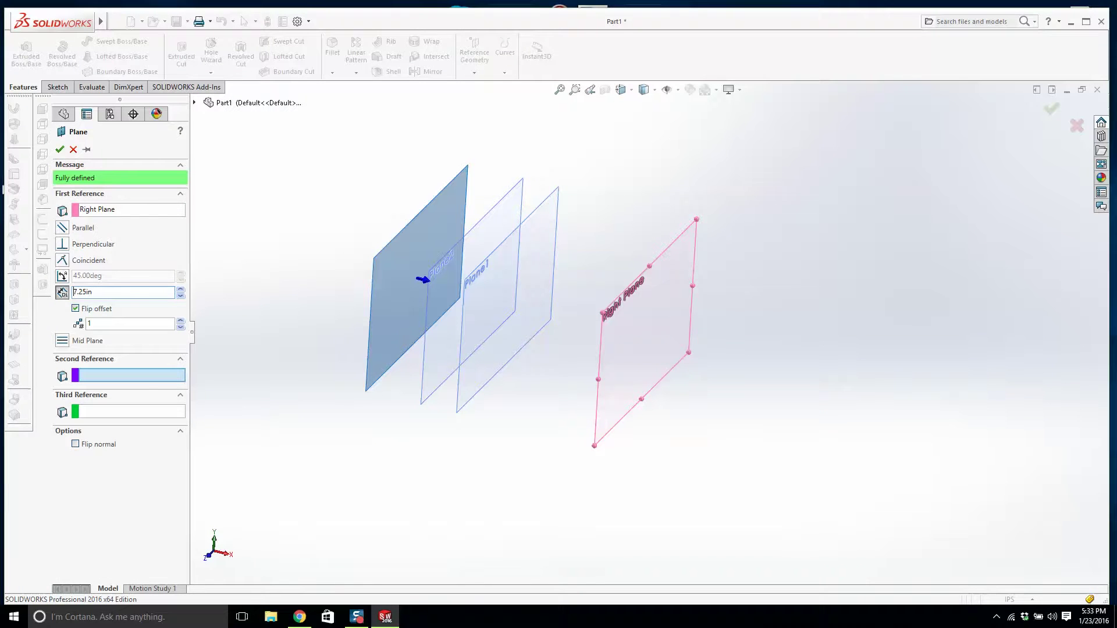
pyautogui.click(59, 149)
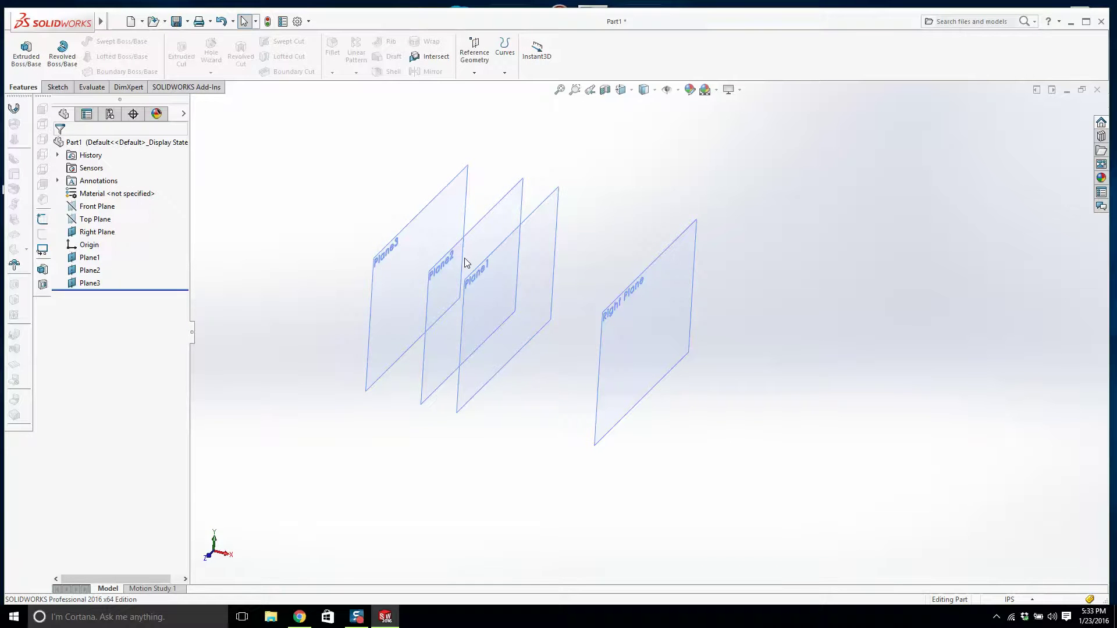
# - Rename Plane1 as 5.5 in its feature properties
pyautogui.moveTo(465, 259); pyautogui.dragTo(501, 282, button='middle')
pyautogui.click(475, 282)
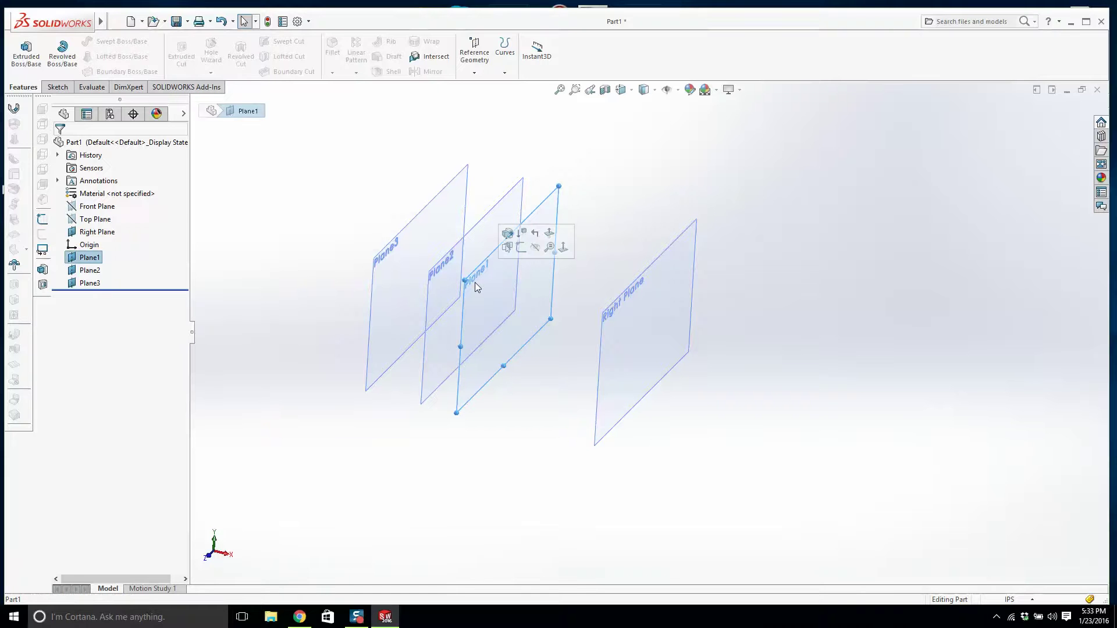
pyautogui.rightClick(82, 259)
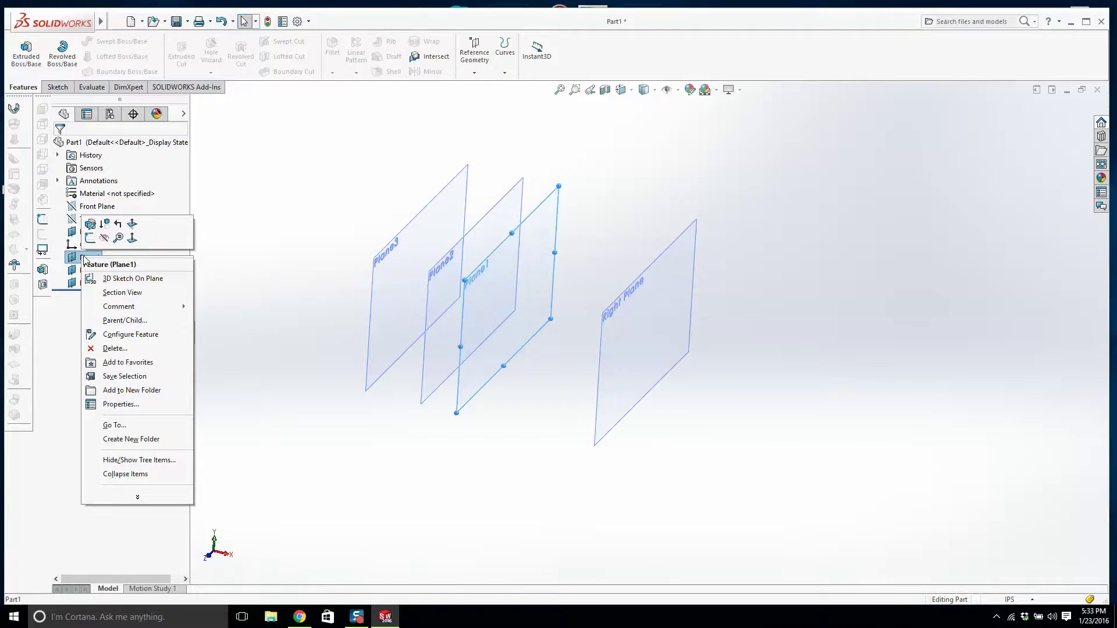
pyautogui.click(83, 259)
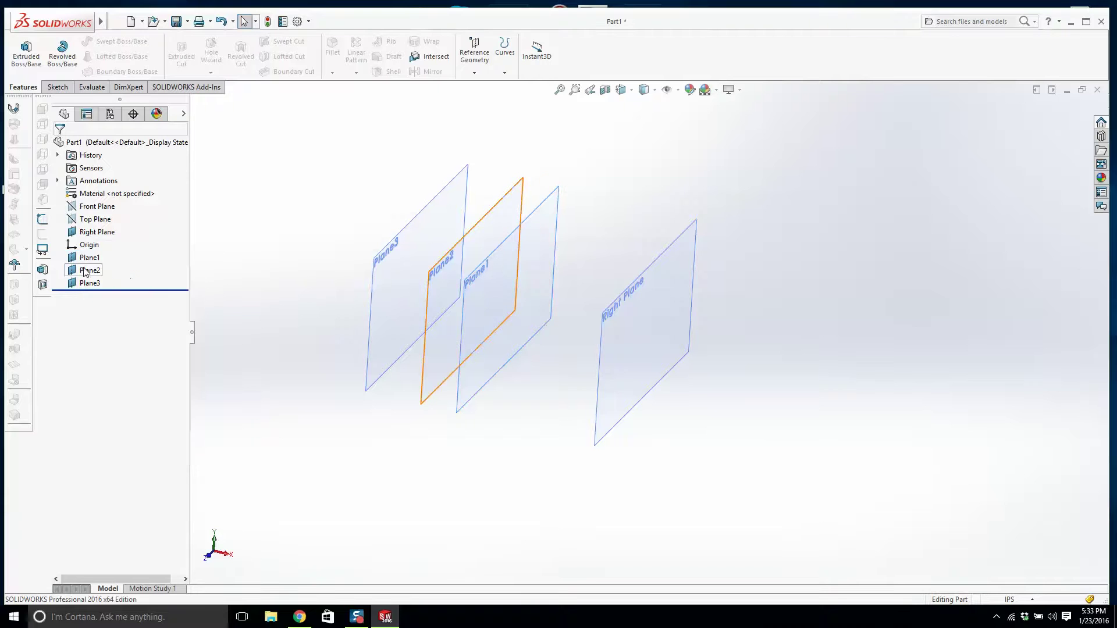
pyautogui.rightClick(93, 263)
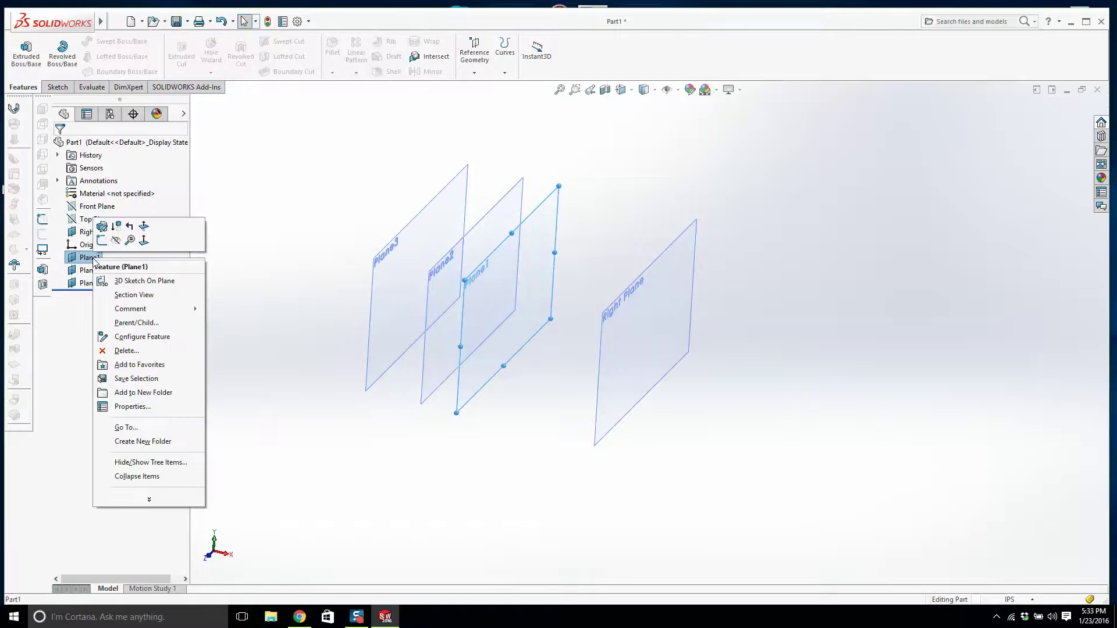
pyautogui.click(133, 407)
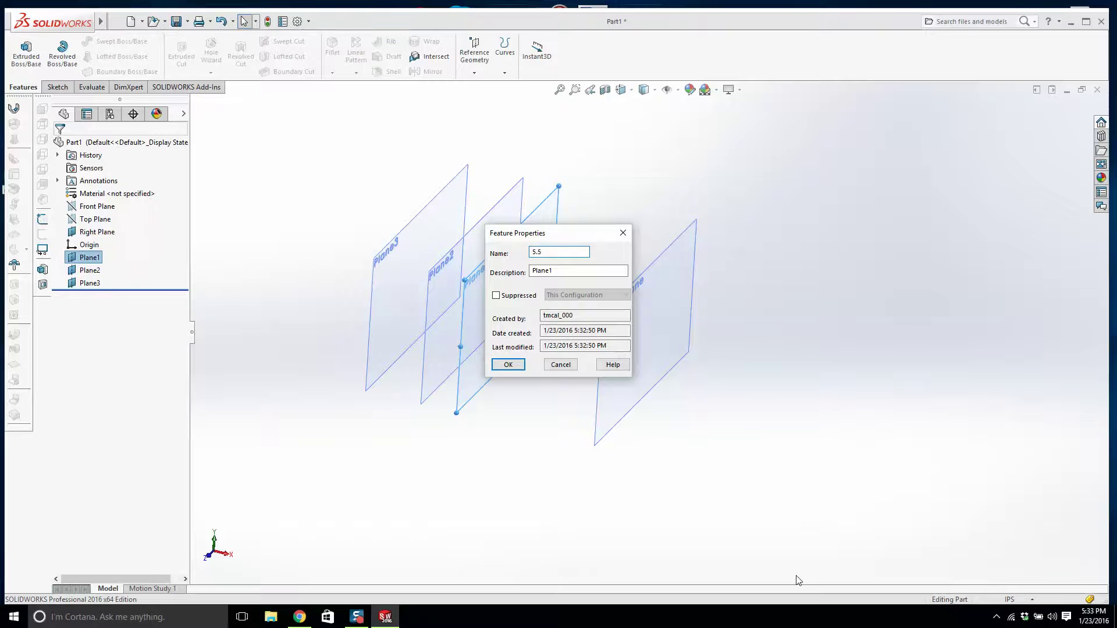
pyautogui.click(508, 364)
pyautogui.click(537, 416)
# - Rename the Right Plane as 0 in its feature properties
pyautogui.scroll(-1, 521, 286)
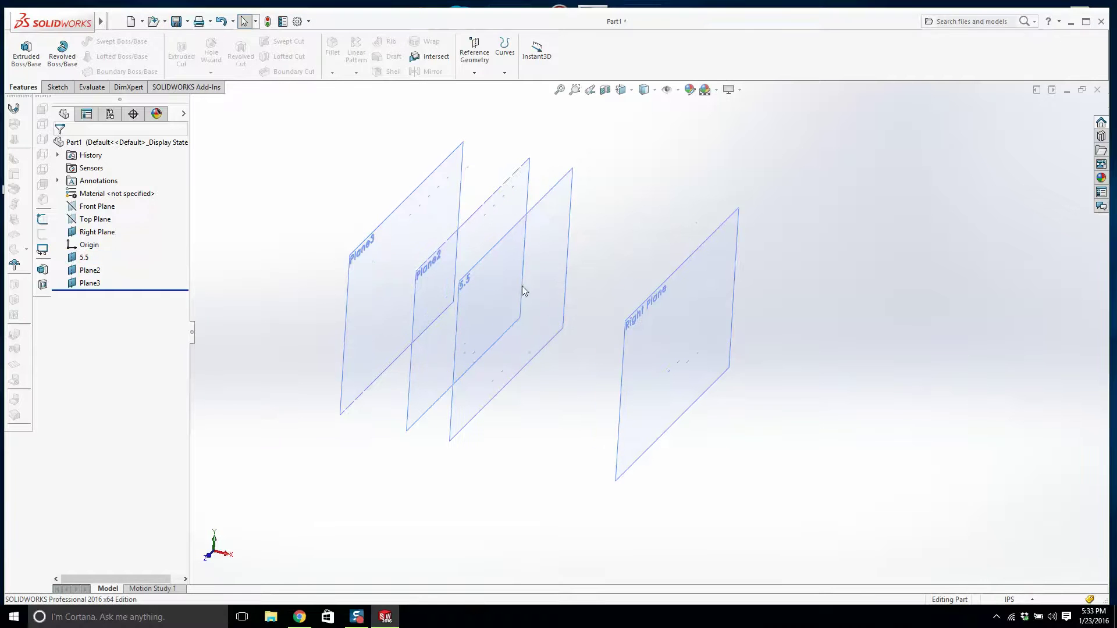
pyautogui.rightClick(93, 232)
pyautogui.click(130, 338)
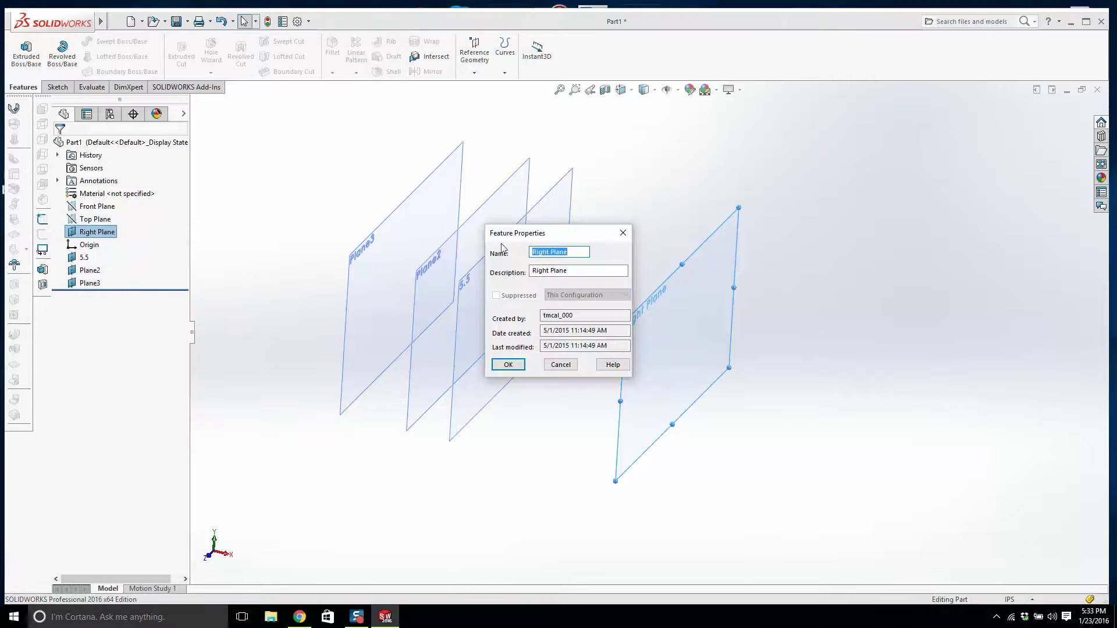
pyautogui.write('0')
pyautogui.press('Return')
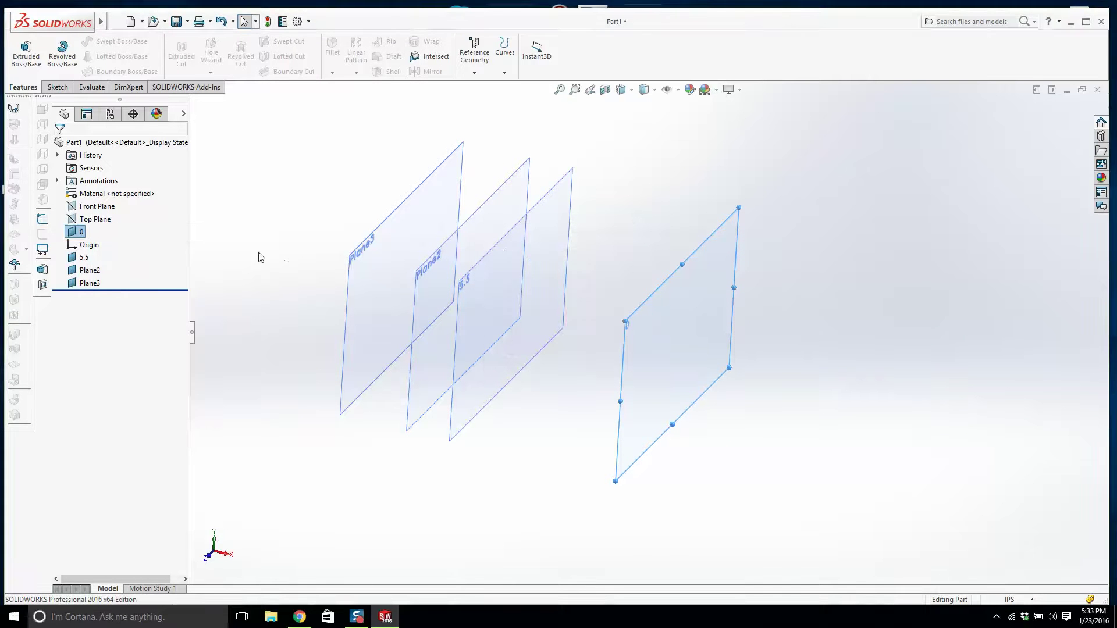
pyautogui.rightClick(88, 270)
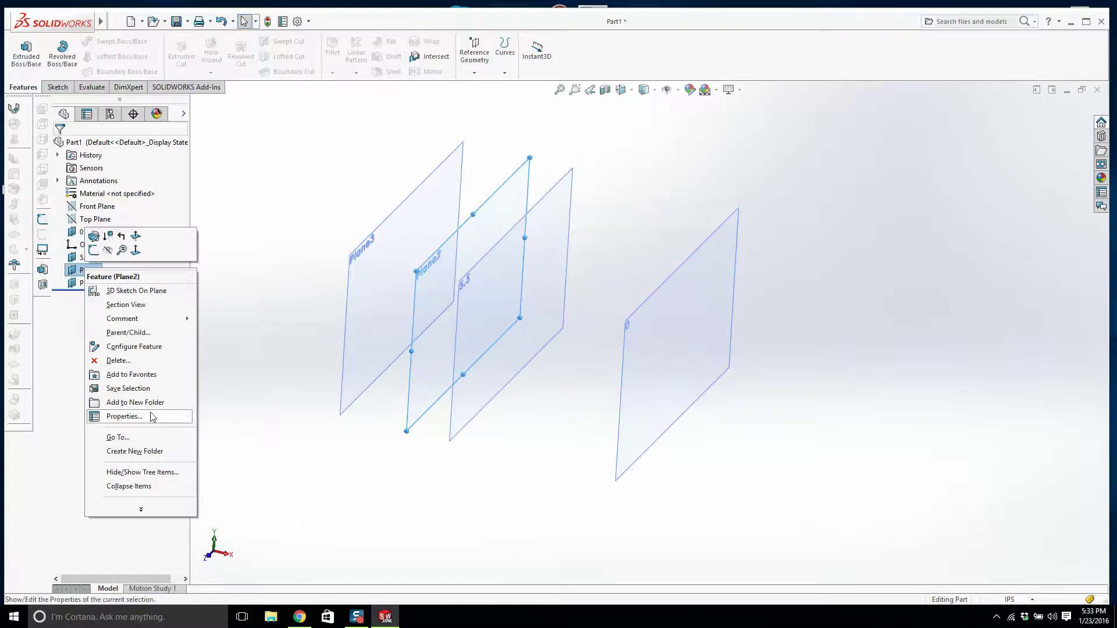
pyautogui.click(124, 416)
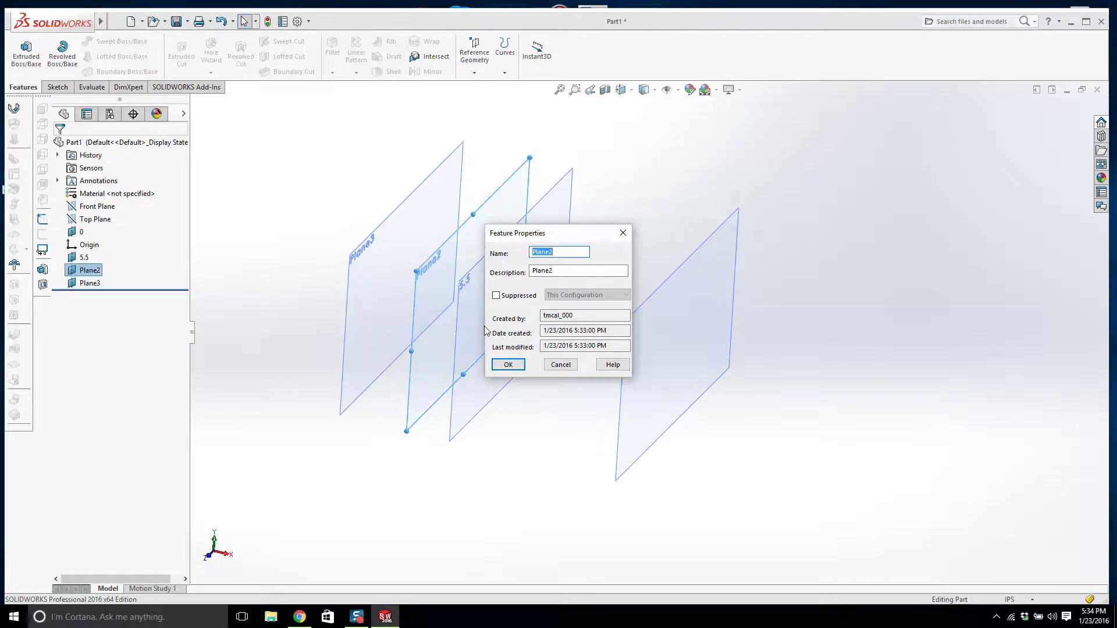
pyautogui.click(560, 365)
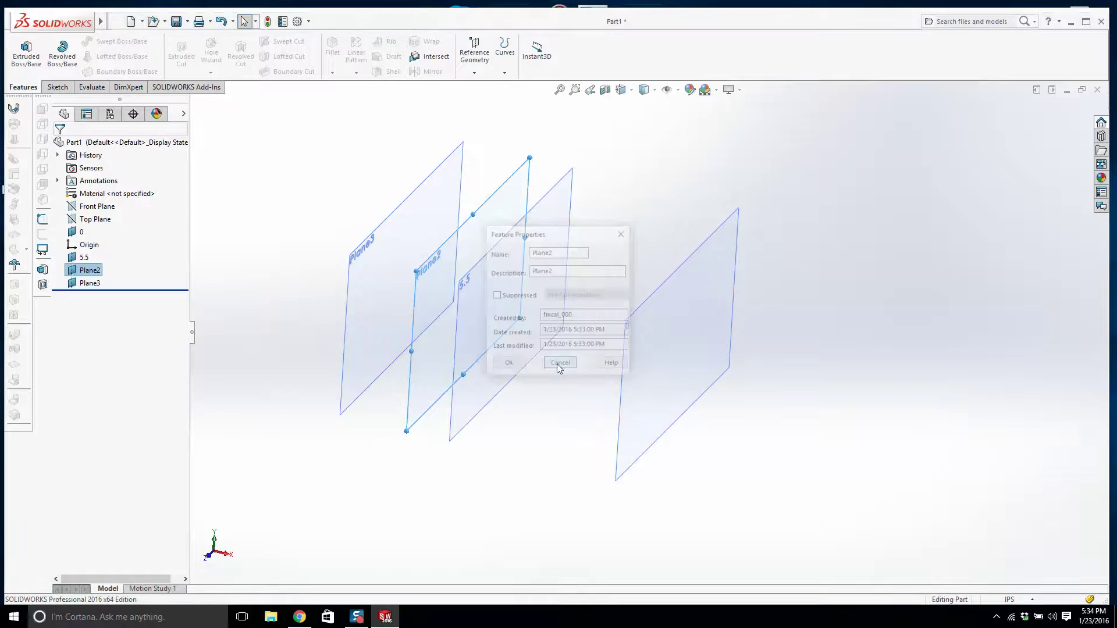
# - Rename the first offset plane, currently named 5.5, as 4.37 in its feature properties
pyautogui.click(84, 257)
pyautogui.rightClick(84, 257)
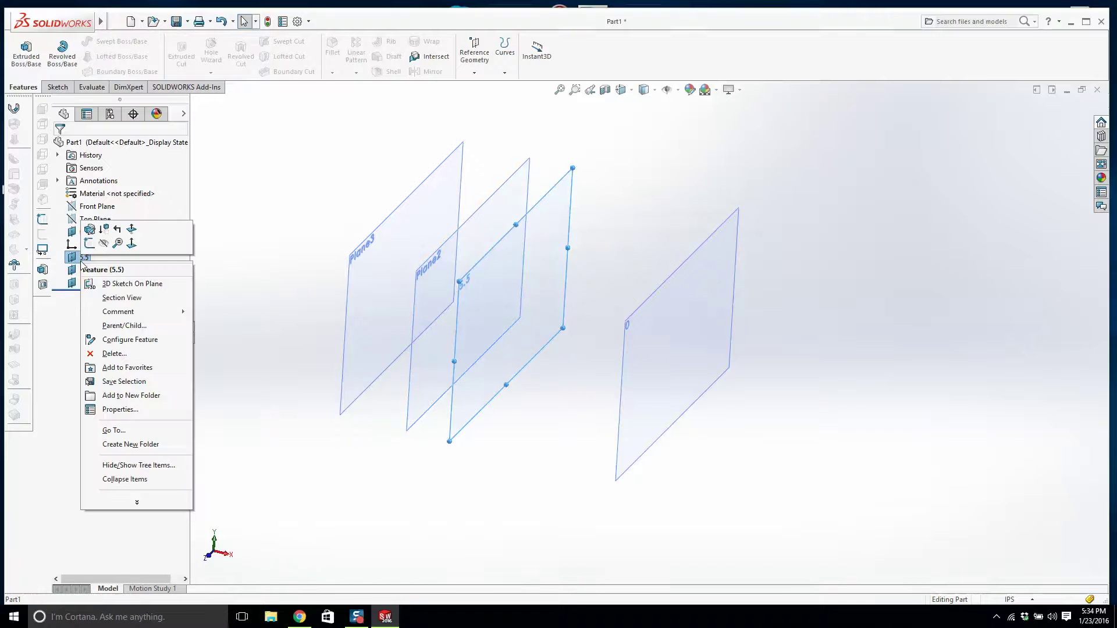
pyautogui.click(123, 410)
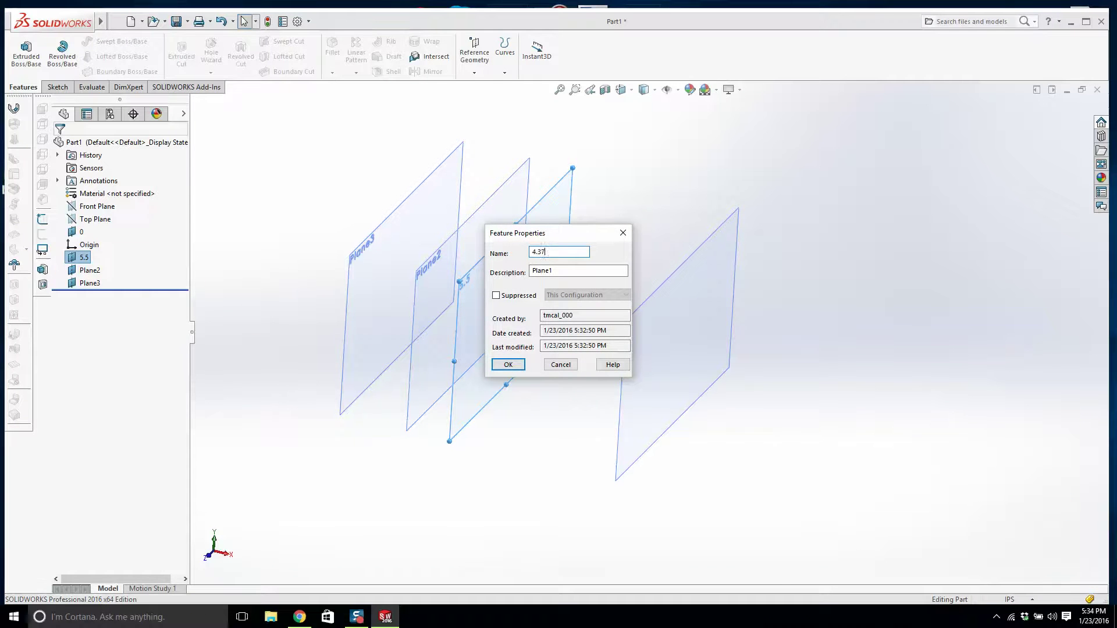
pyautogui.press('Return')
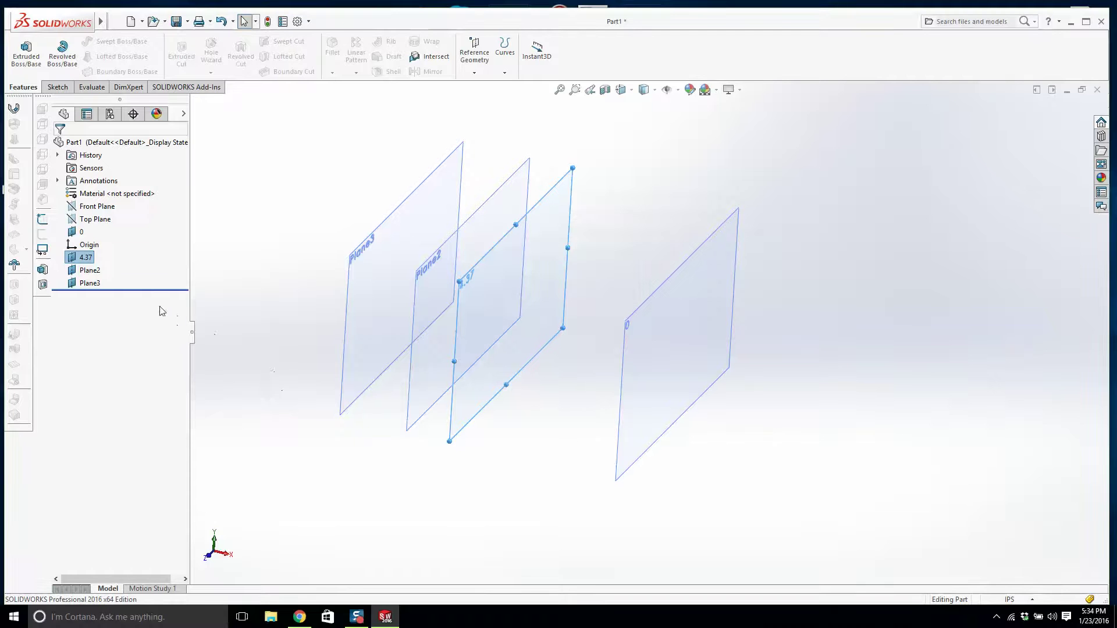
# - Rename Plane2 as 5.5 in its feature properties
pyautogui.click(89, 270)
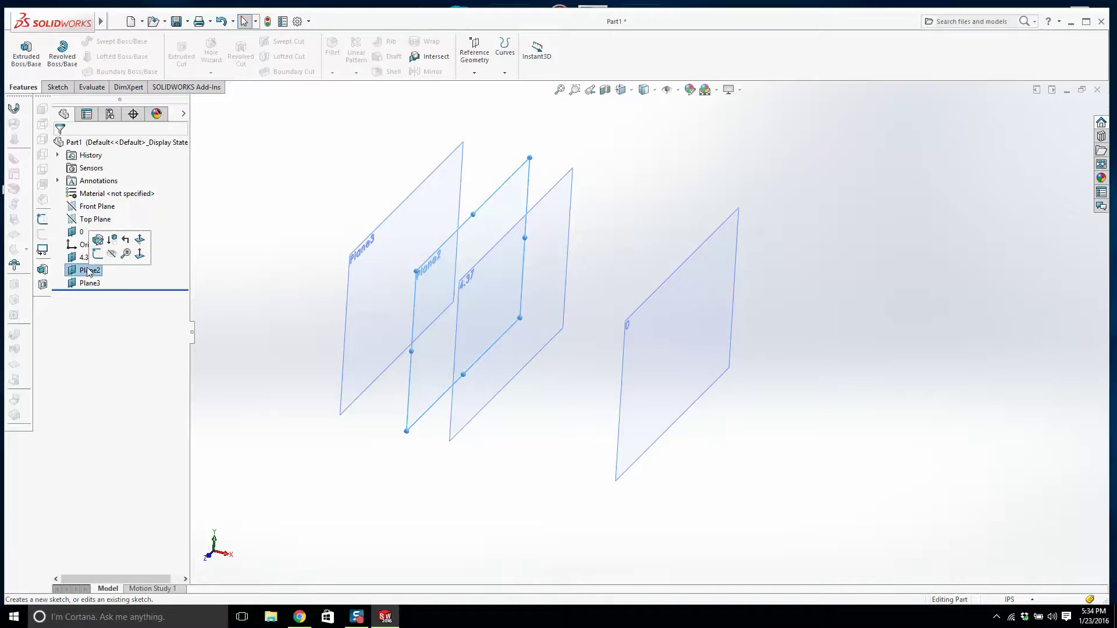
pyautogui.rightClick(86, 271)
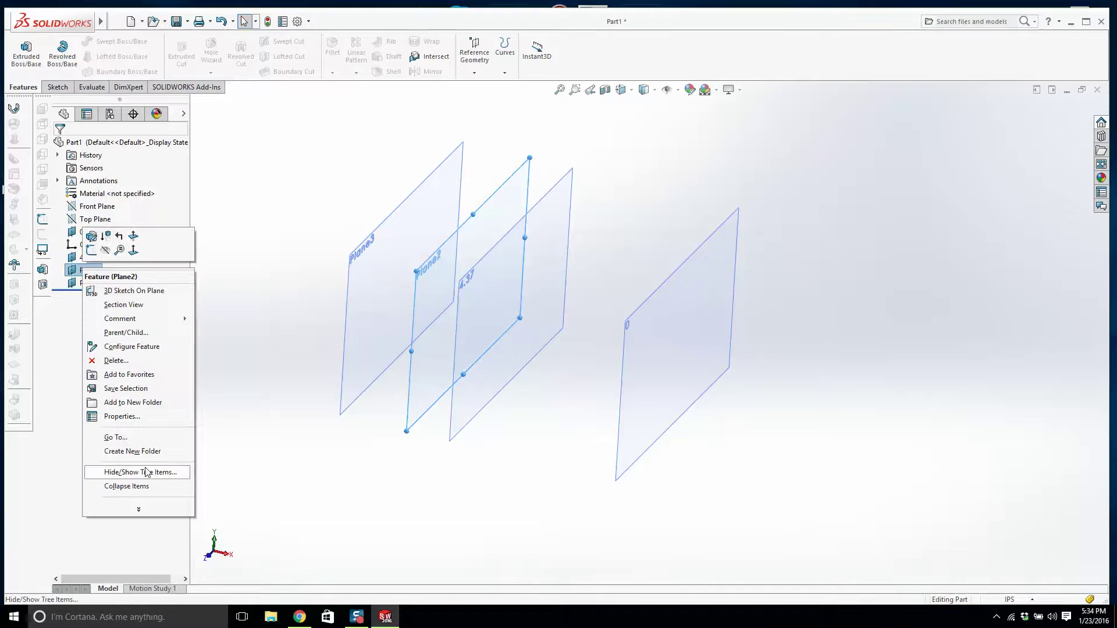
pyautogui.click(162, 417)
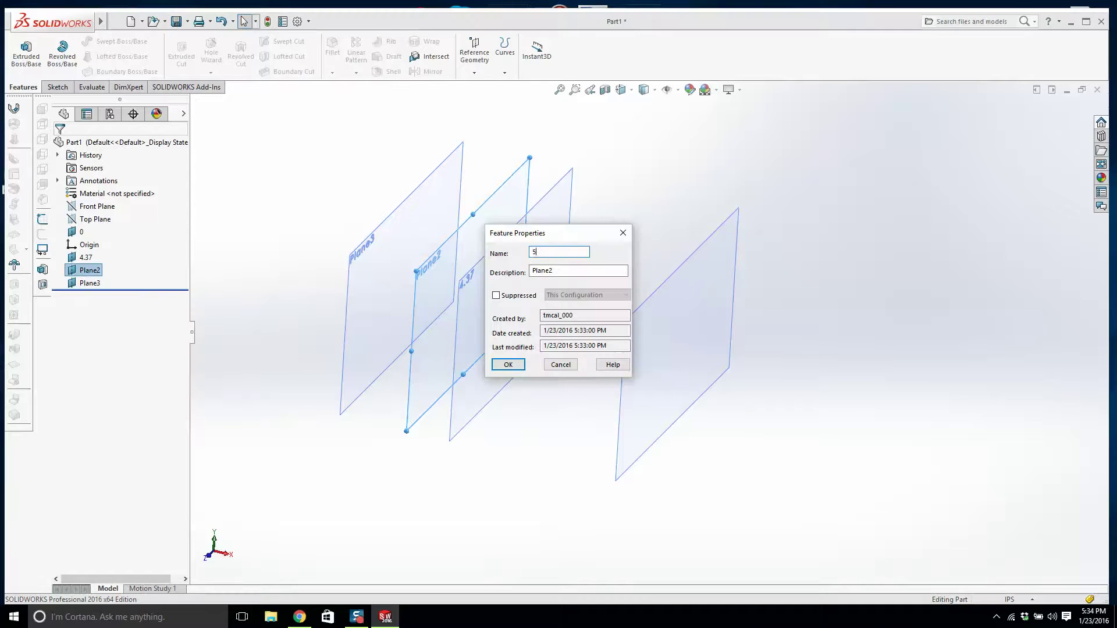
pyautogui.press('Return')
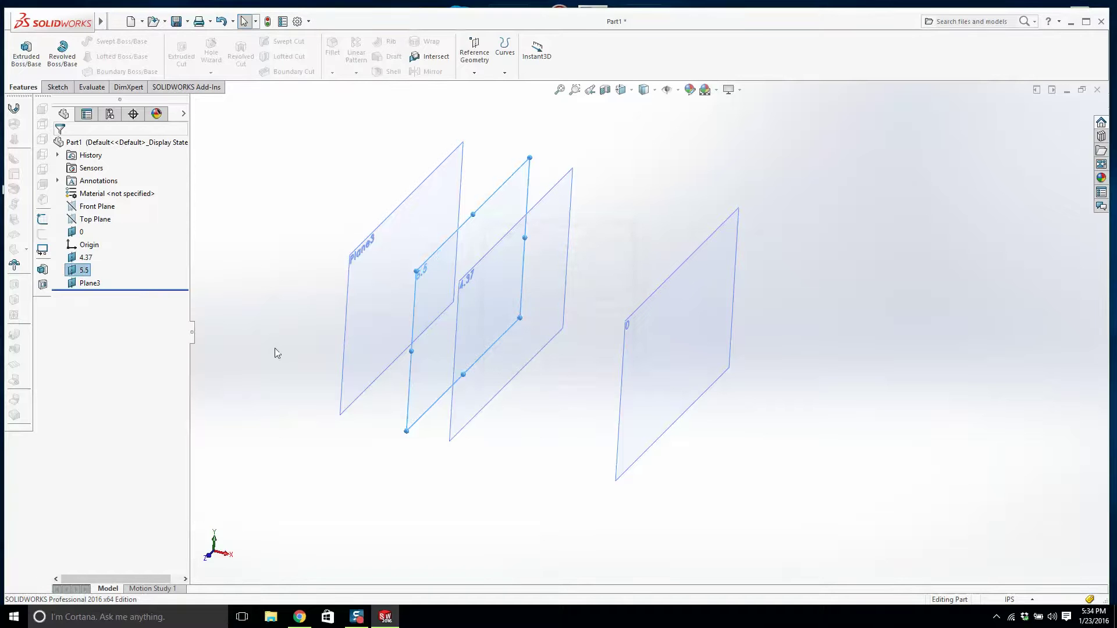
# - Rename Plane3 as 7.25 in its feature properties
pyautogui.rightClick(86, 284)
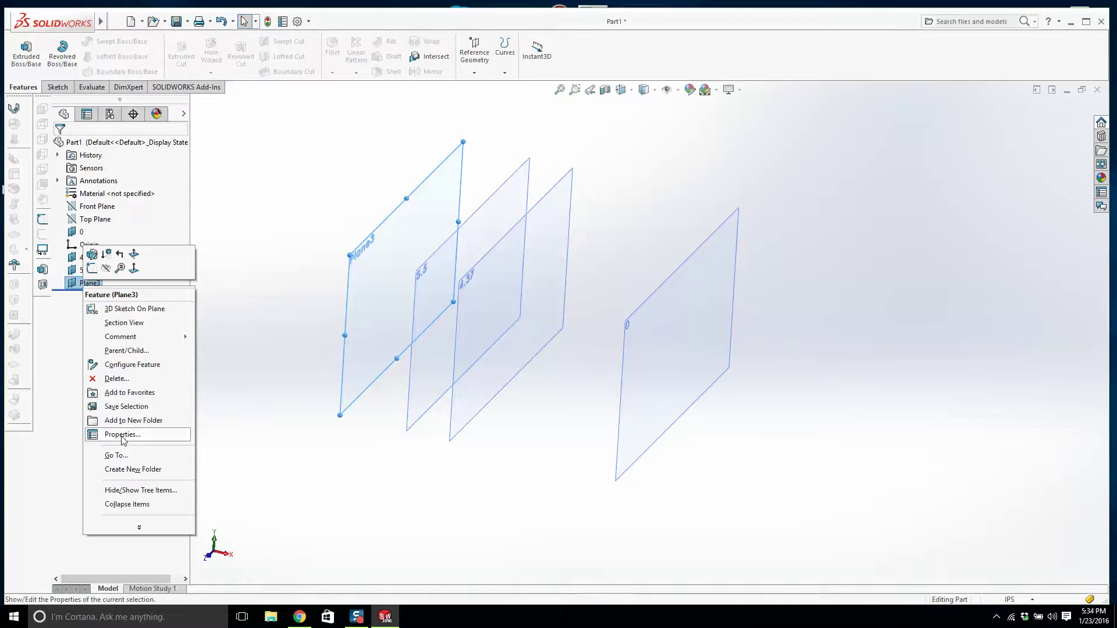
pyautogui.click(121, 435)
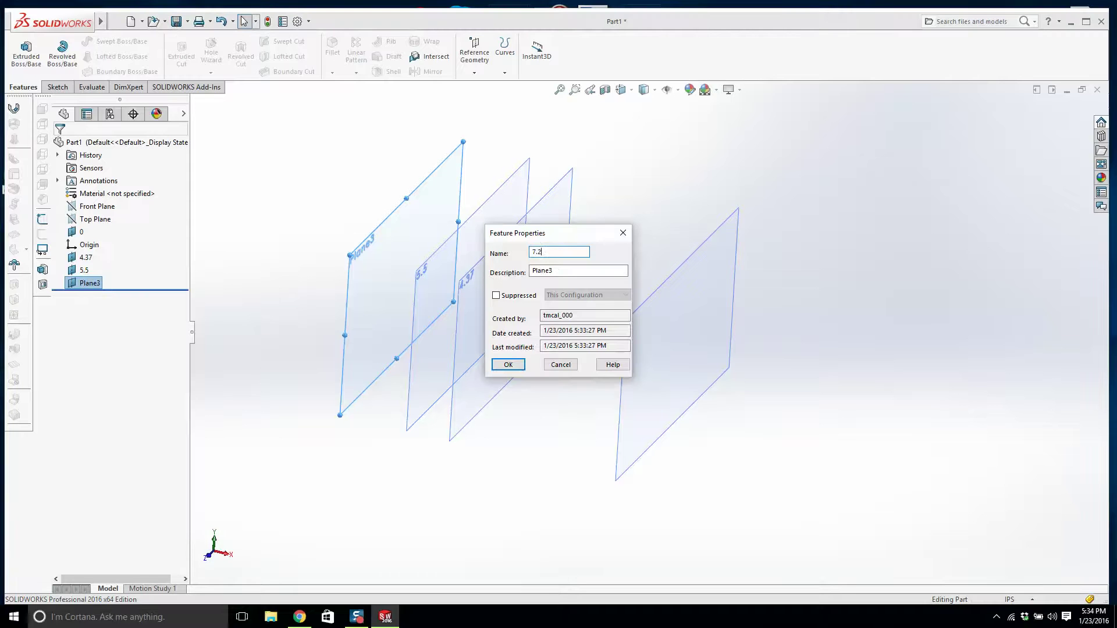
pyautogui.click(508, 364)
# - Hide the three offset planes 4.37, 5.5 and 7.25 together
pyautogui.moveTo(601, 329); pyautogui.dragTo(558, 301, button='middle')
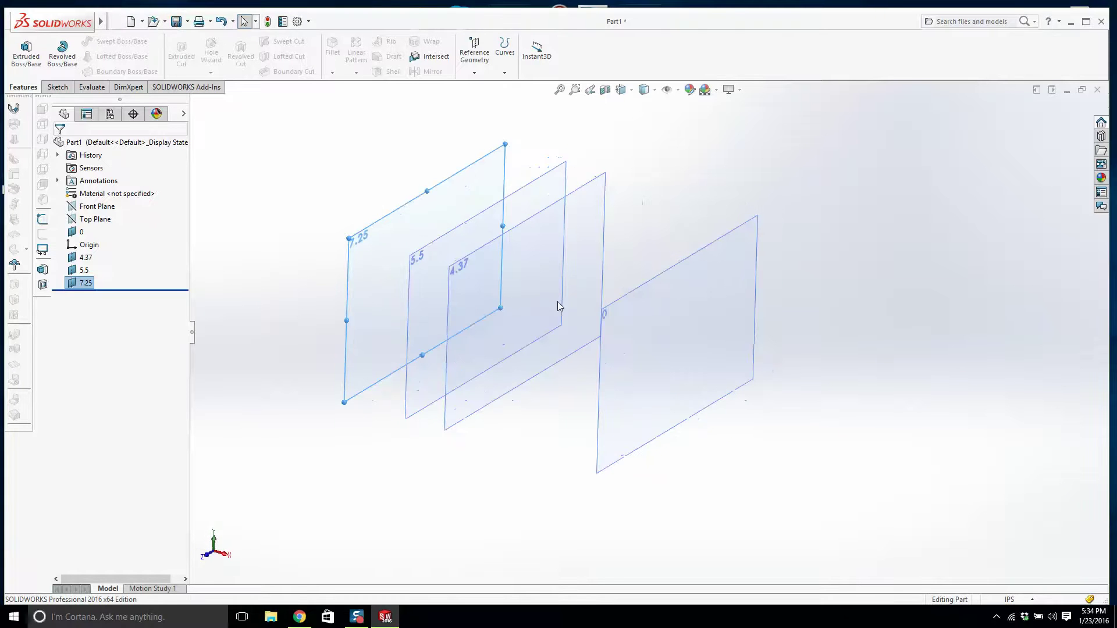
pyautogui.moveTo(315, 231); pyautogui.dragTo(336, 234, button='middle')
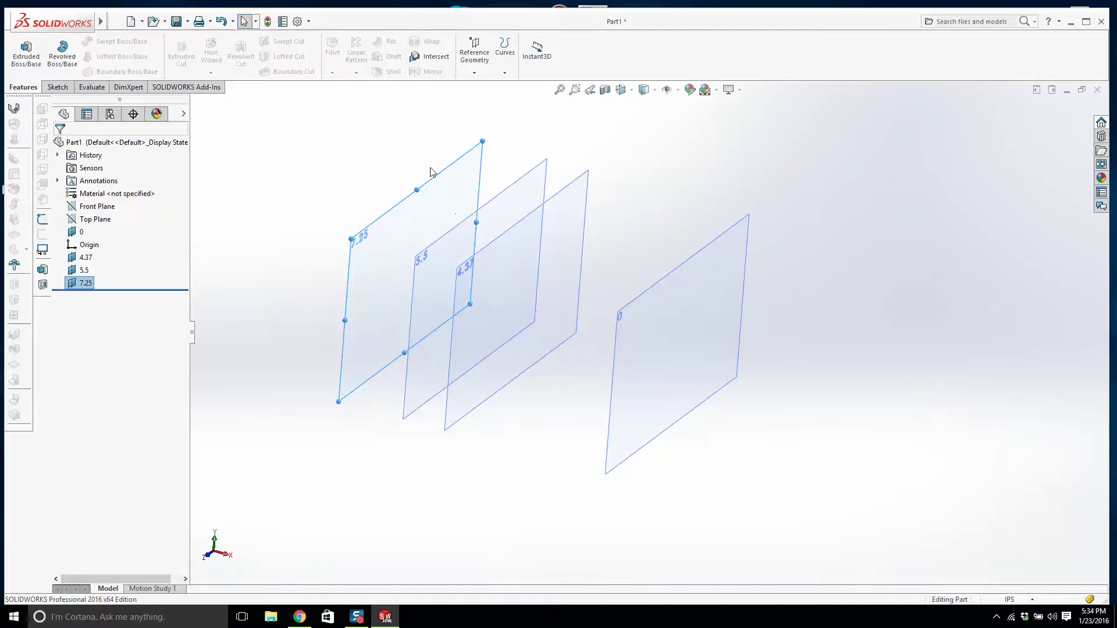
pyautogui.click(381, 181)
pyautogui.moveTo(381, 181); pyautogui.dragTo(484, 261, button='middle')
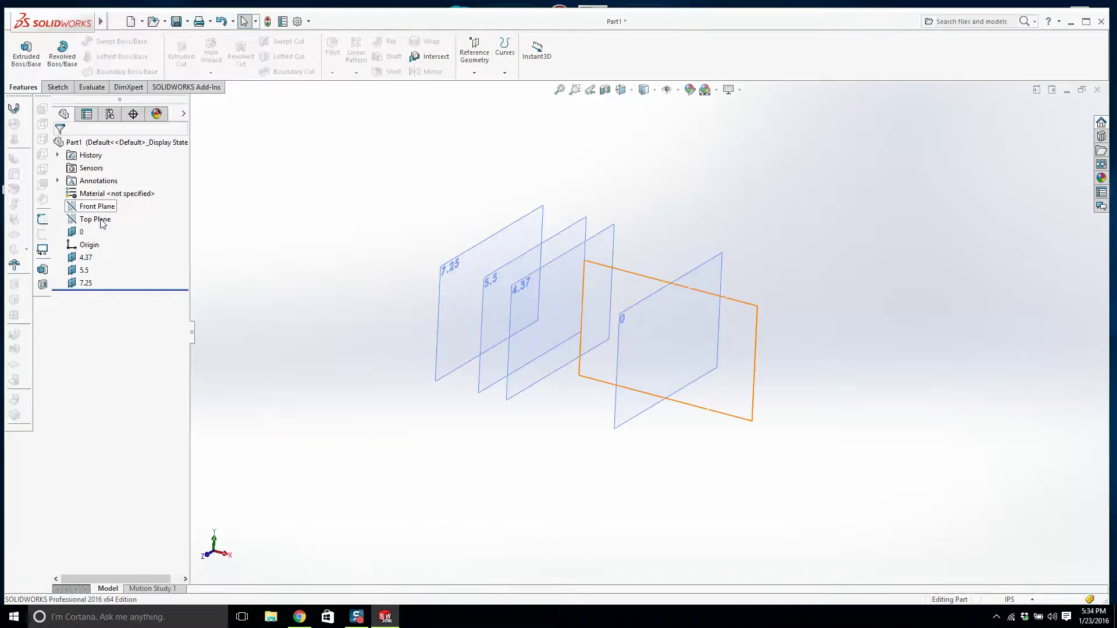
pyautogui.click(85, 257)
pyautogui.keyDown('shift'); pyautogui.click(87, 283); pyautogui.keyUp('shift')
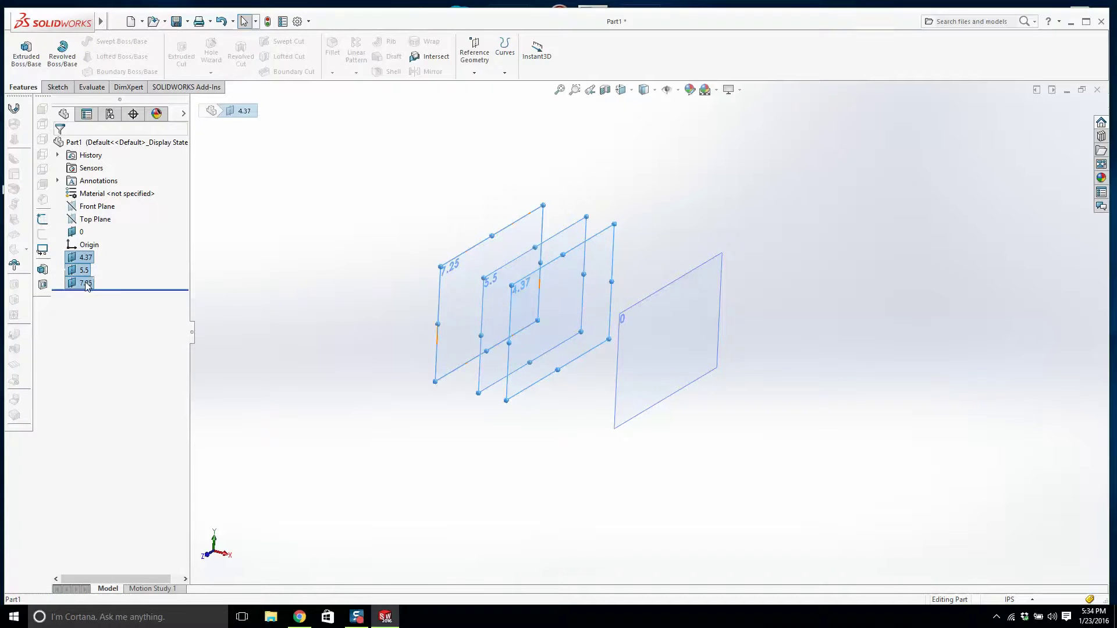
pyautogui.rightClick(87, 284)
pyautogui.click(95, 264)
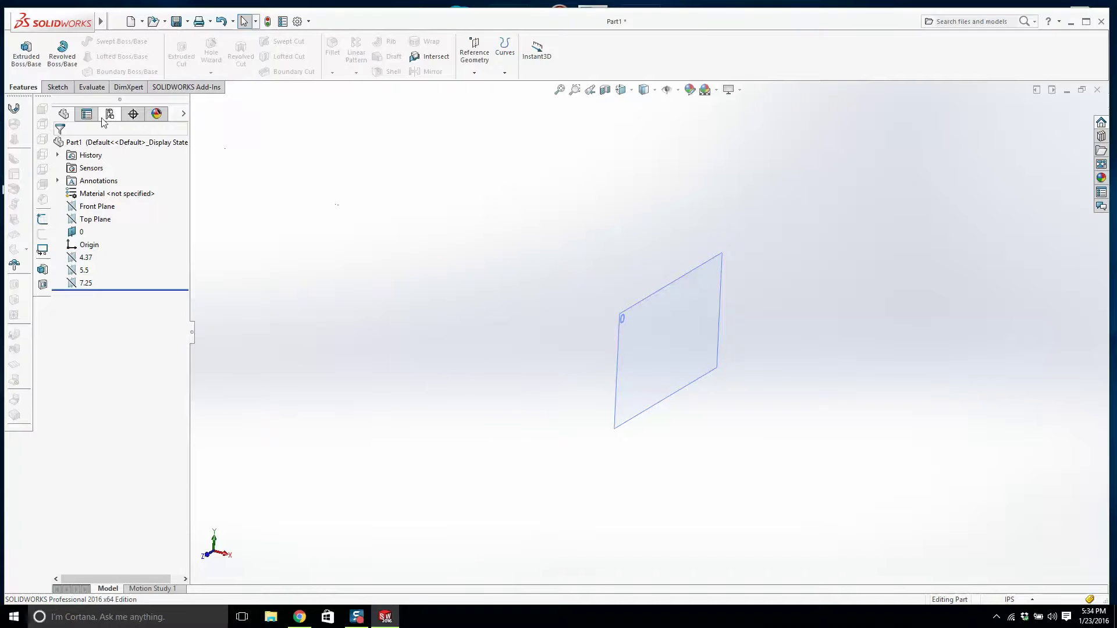
pyautogui.click(58, 87)
pyautogui.click(21, 46)
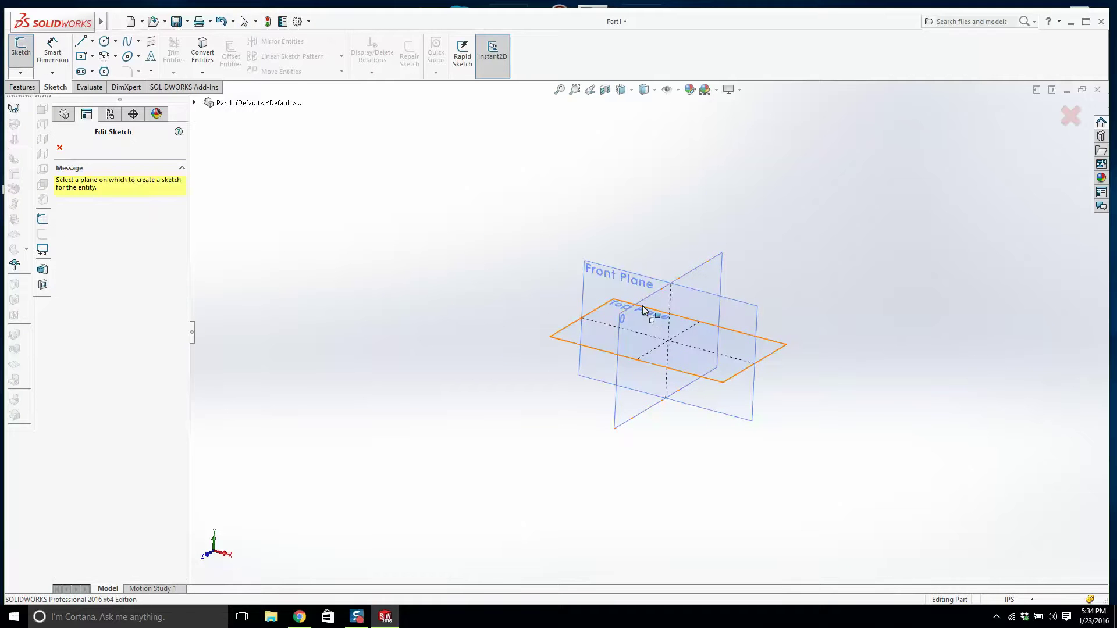
pyautogui.click(643, 310)
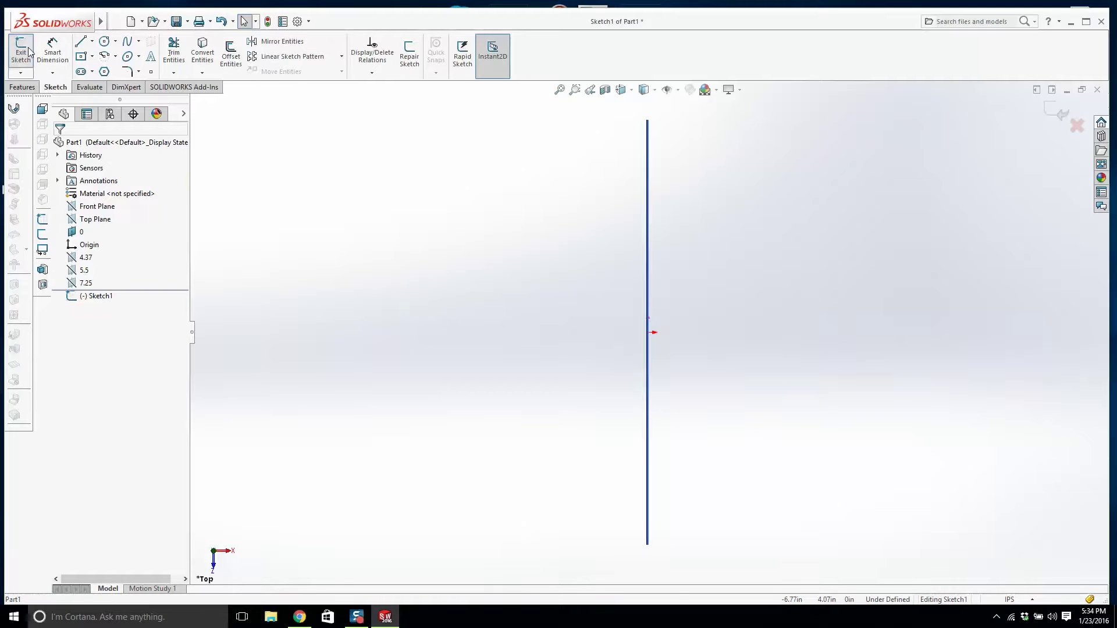
pyautogui.click(27, 51)
# - Start a sketch on plane 0 and draw a corner rectangle about 2.47 by 0.82 in just below the origin
pyautogui.click(84, 233)
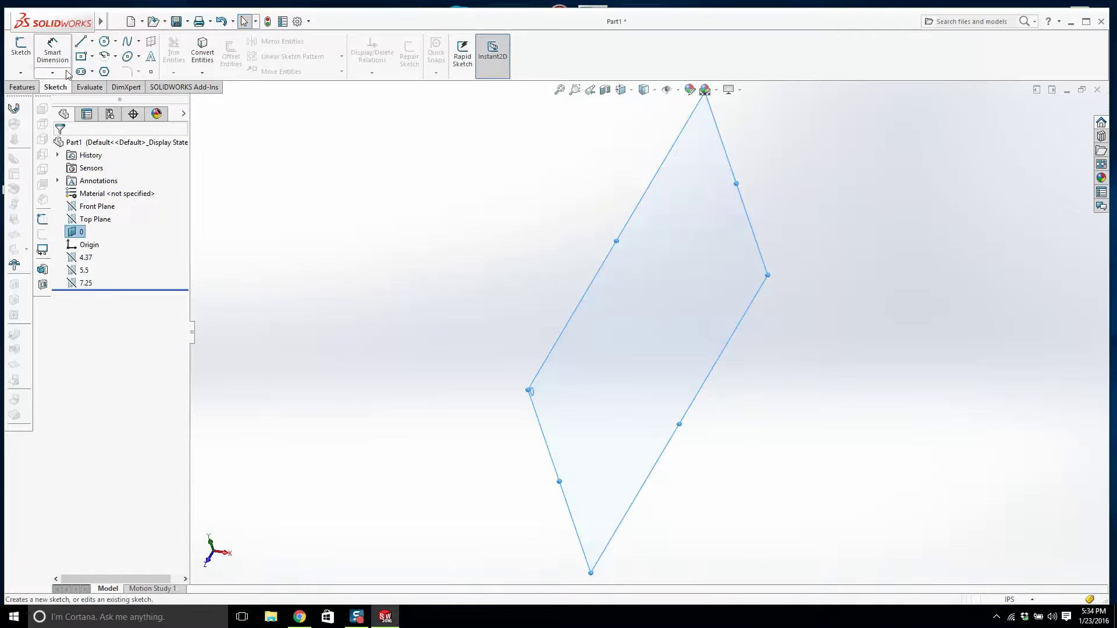
pyautogui.click(21, 47)
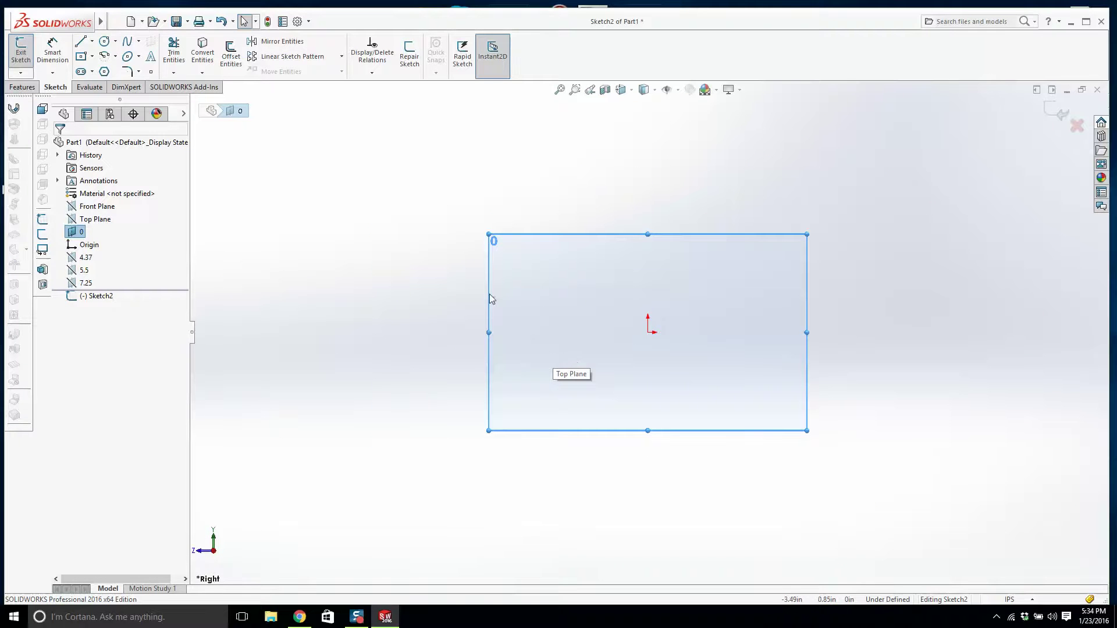
pyautogui.click(91, 57)
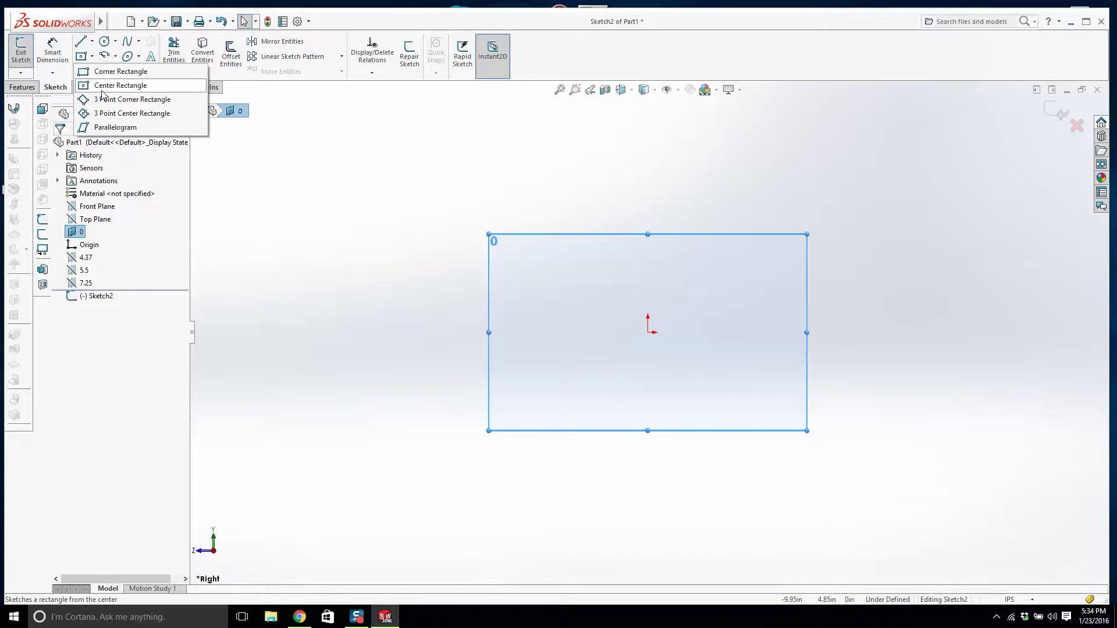
pyautogui.click(102, 71)
pyautogui.click(592, 344)
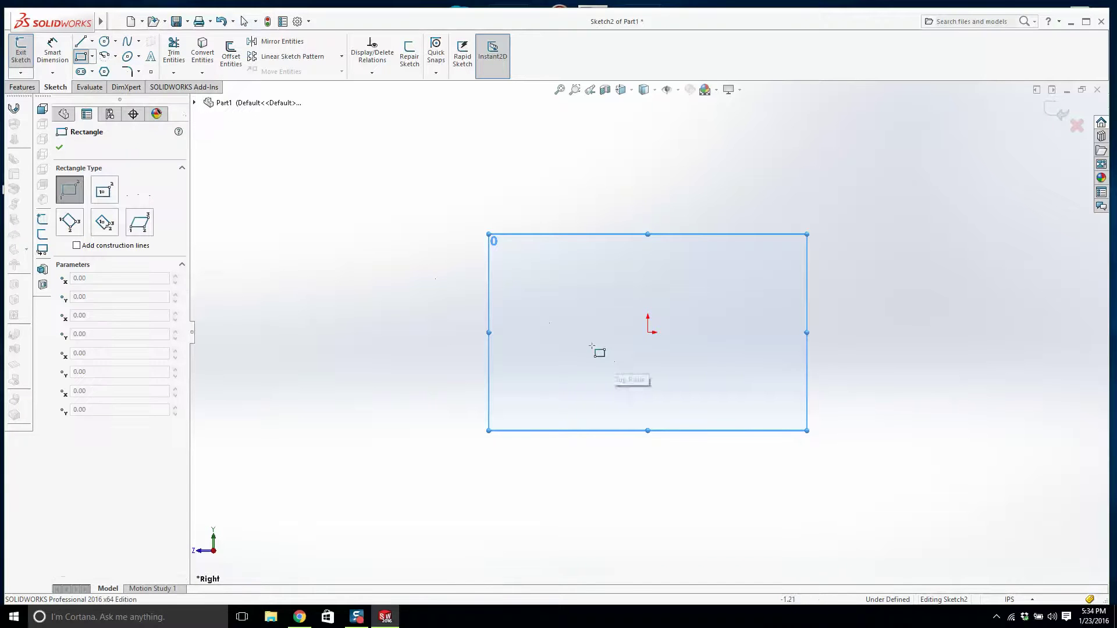
pyautogui.click(704, 382)
pyautogui.press('Escape')
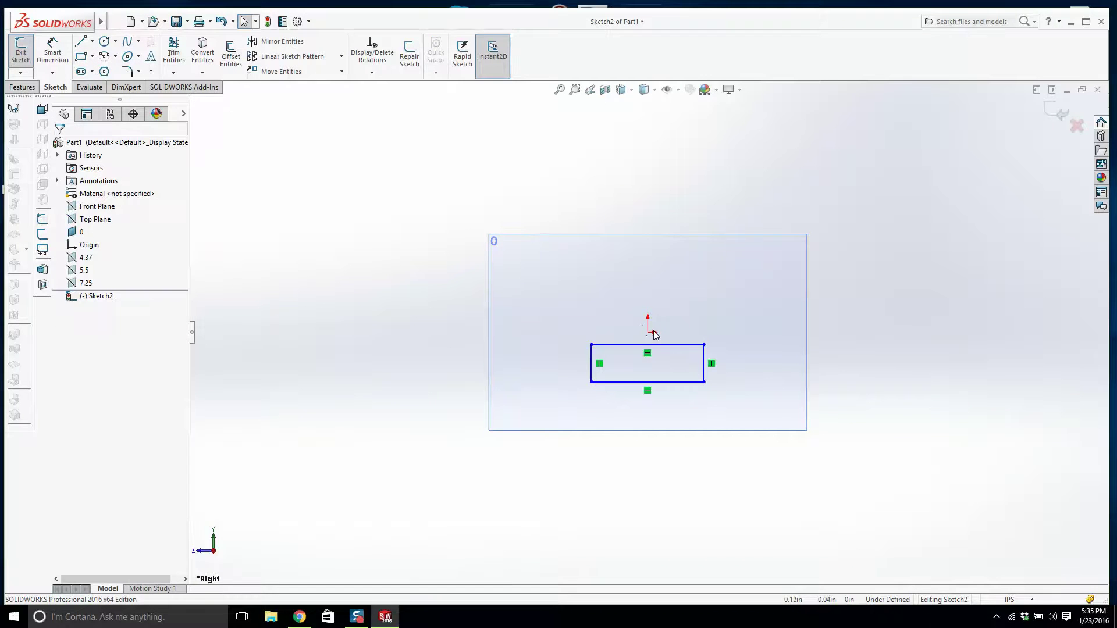
pyautogui.click(652, 346)
pyautogui.keyDown('ctrl'); pyautogui.click(648, 325); pyautogui.keyUp('ctrl')
pyautogui.keyDown('ctrl'); pyautogui.click(647, 332); pyautogui.keyUp('ctrl')
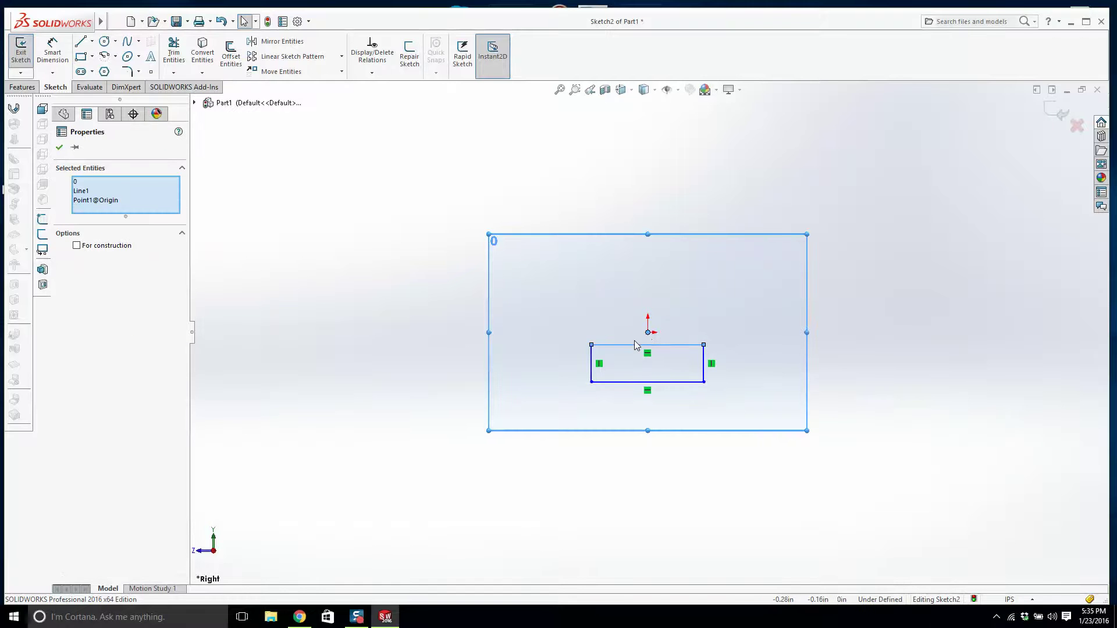
pyautogui.press('Escape')
# - Add a Midpoint relation between the rectangle's top edge and the origin
pyautogui.click(653, 345)
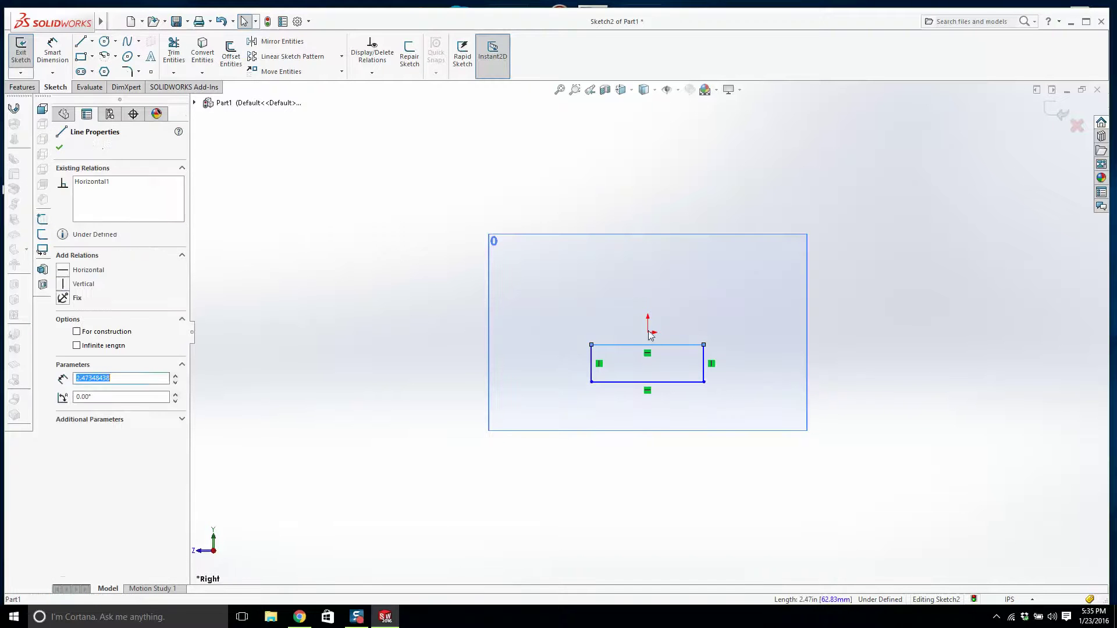
pyautogui.keyDown('ctrl'); pyautogui.click(648, 332); pyautogui.keyUp('ctrl')
pyautogui.click(87, 335)
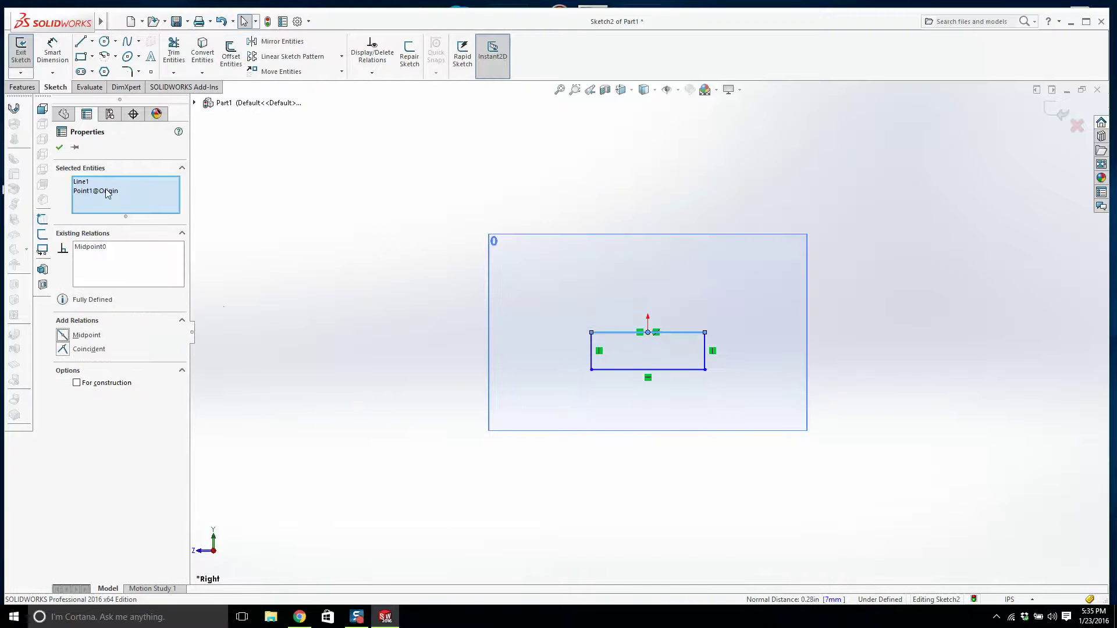
pyautogui.press('Escape')
# - Dimension the rectangle's vertical side and set its height to 0.175 in
pyautogui.click(705, 352)
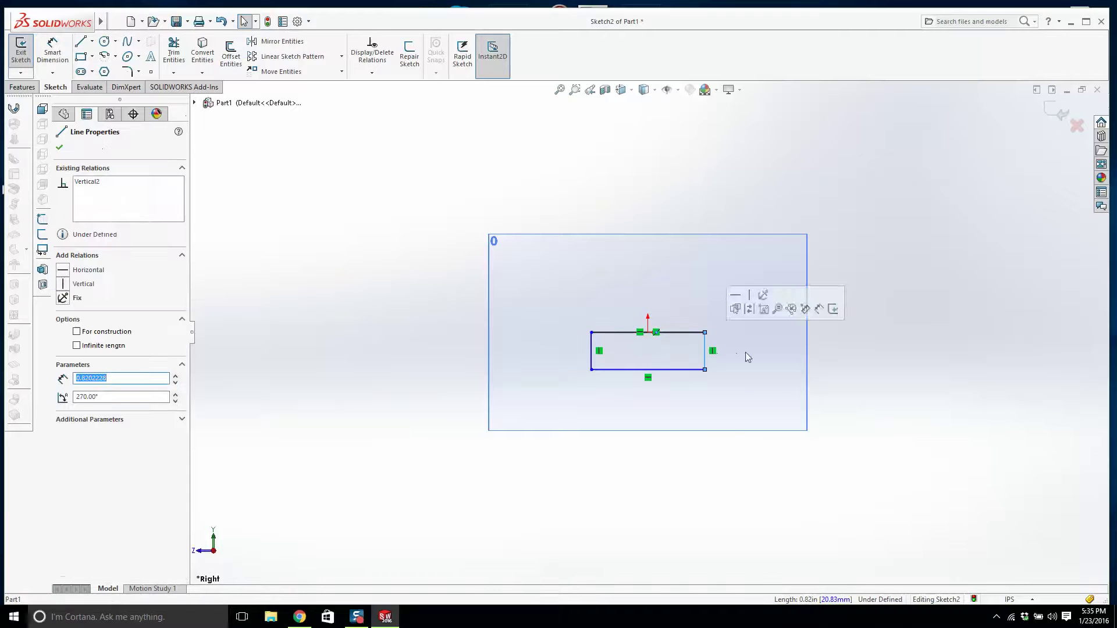
pyautogui.click(51, 56)
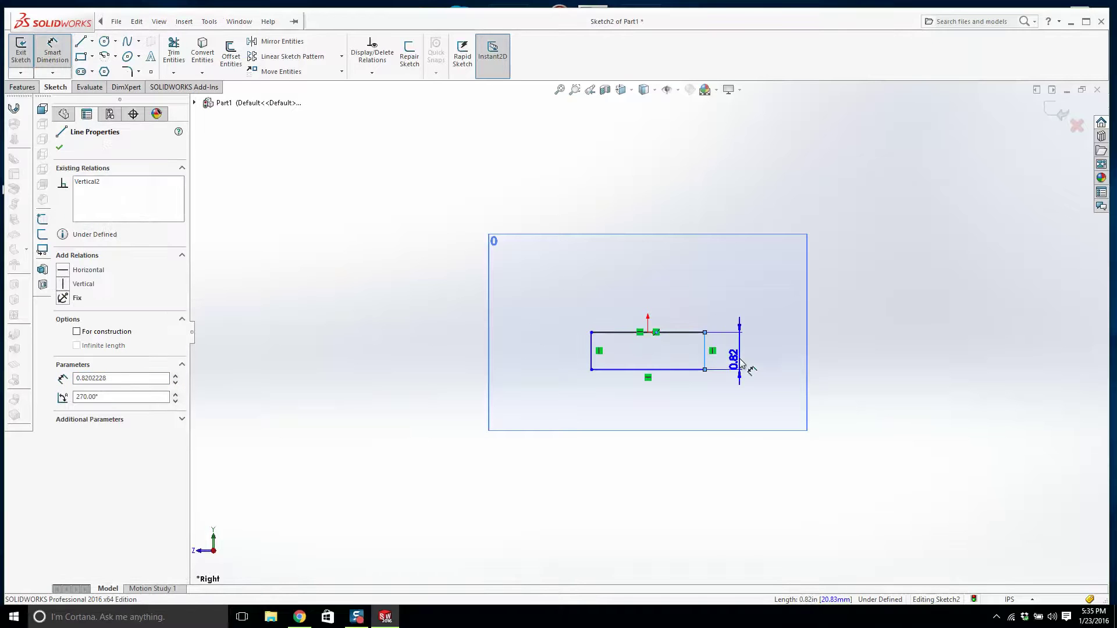
pyautogui.click(742, 365)
pyautogui.write('.19')
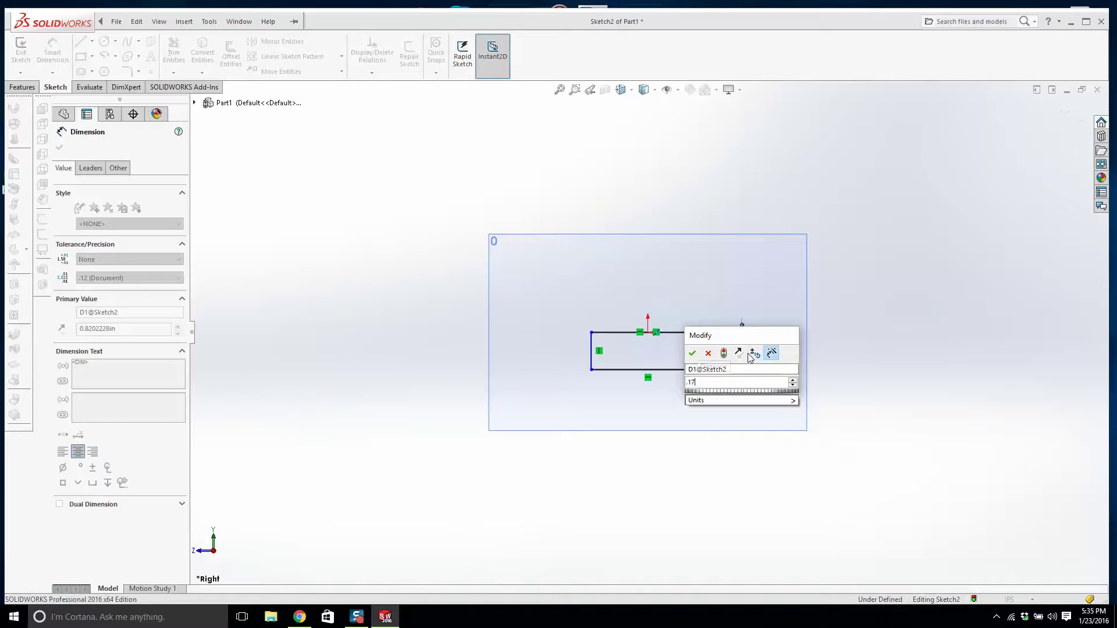
pyautogui.press('Return')
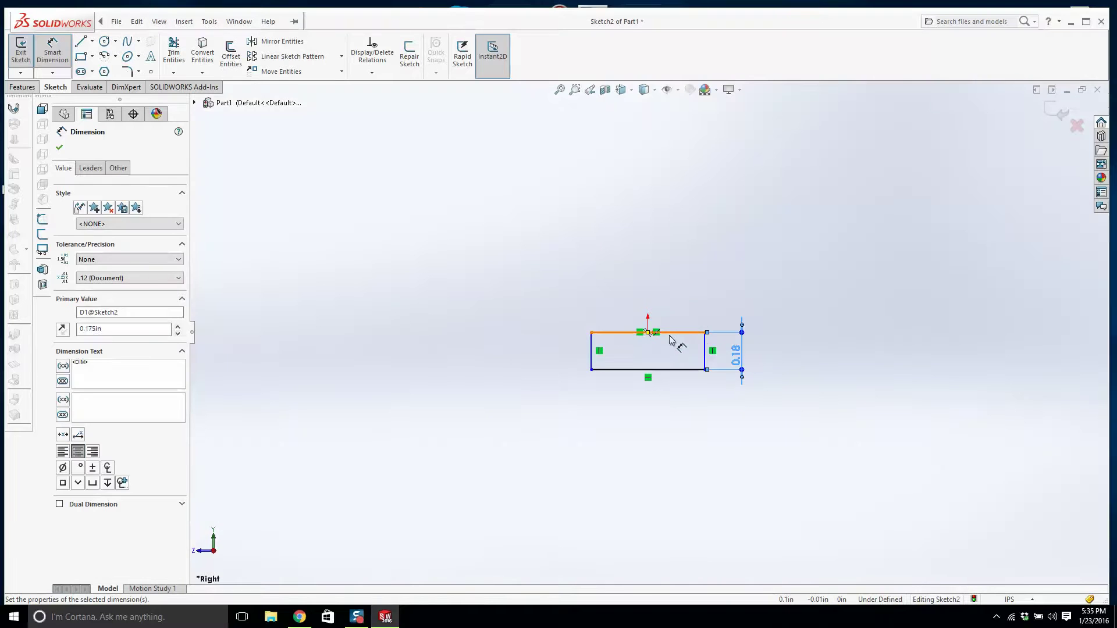
# - Dimension the rectangle's top edge at 0.681 in and exit the sketch
pyautogui.click(669, 333)
pyautogui.click(665, 277)
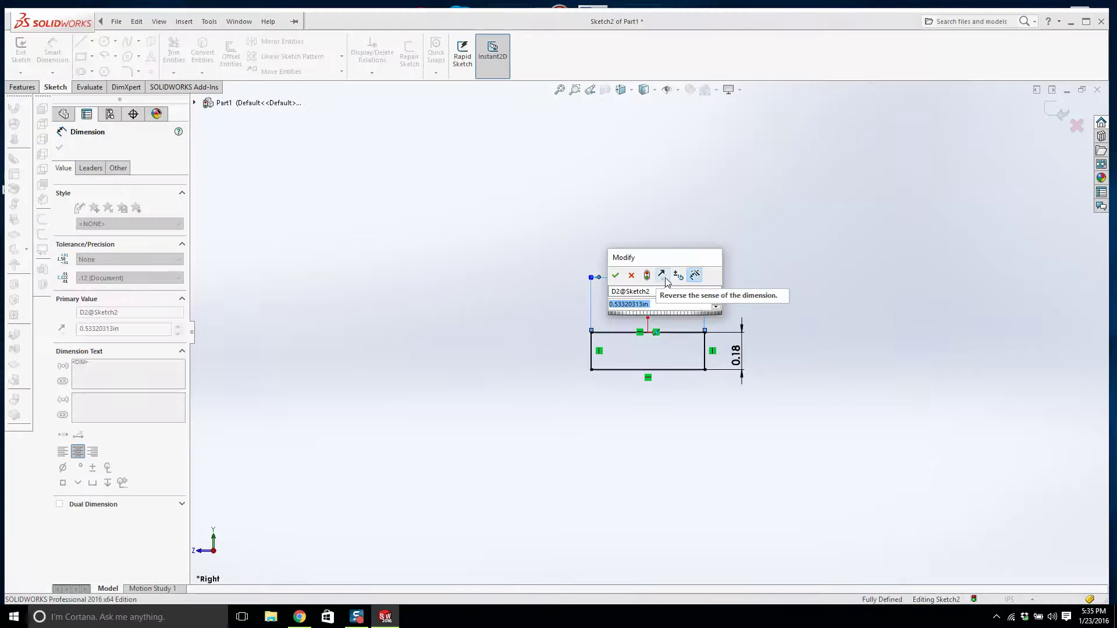
pyautogui.write('.62')
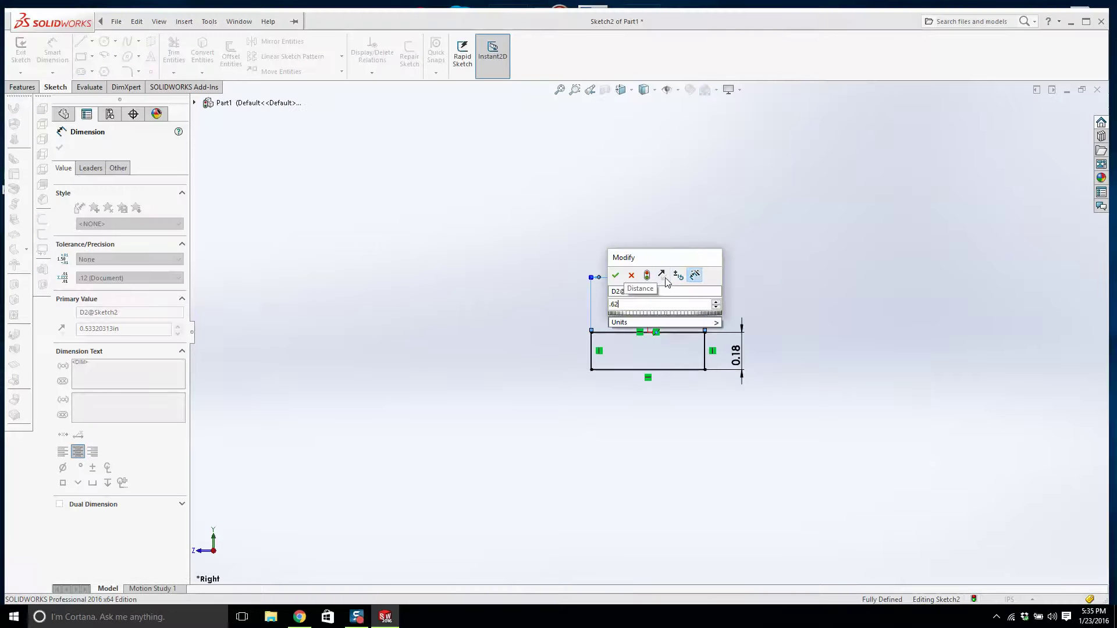
pyautogui.press('BackSpace')
pyautogui.write('81')
pyautogui.press('Return')
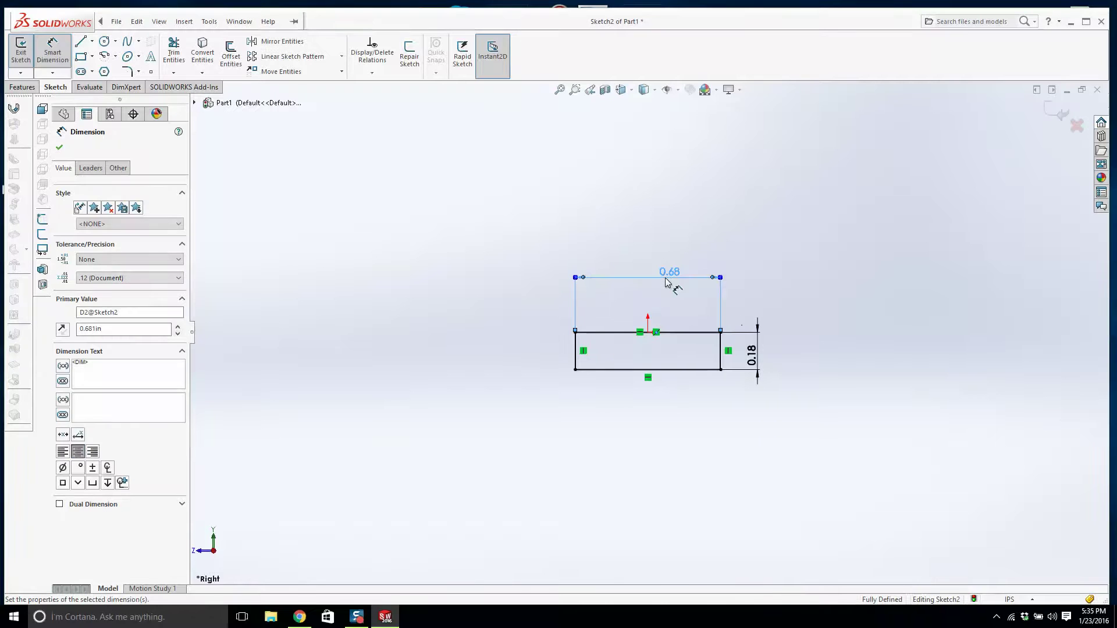
pyautogui.click(1051, 115)
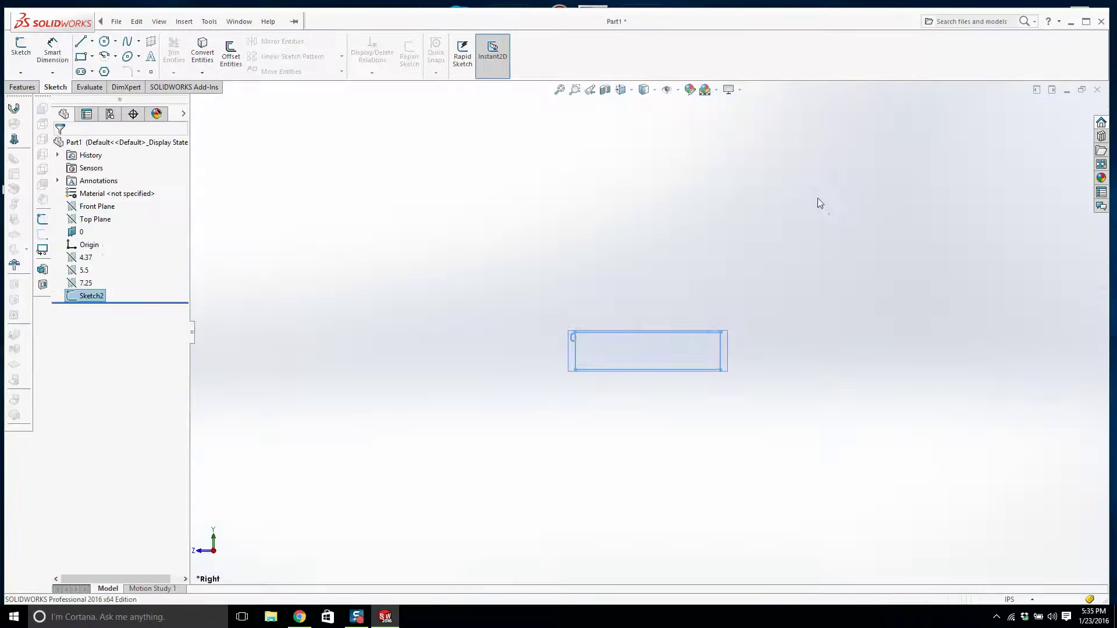
# - Show the reference plane named 4.37 in the model view
pyautogui.scroll(1, 809, 206)
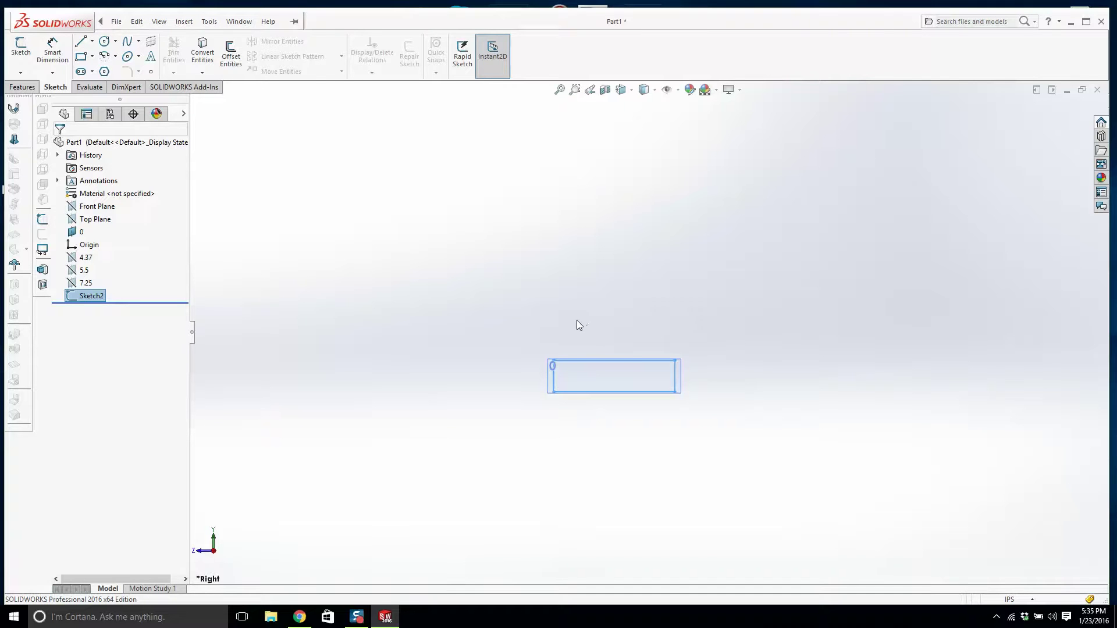
pyautogui.click(423, 268)
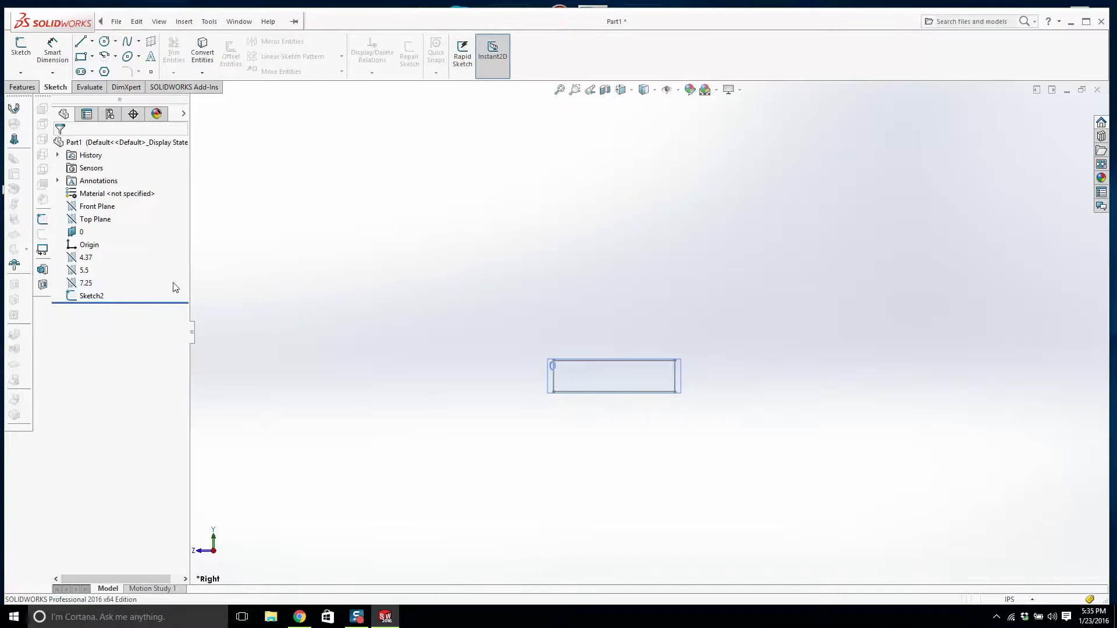
pyautogui.moveTo(421, 314); pyautogui.dragTo(424, 368, button='middle')
pyautogui.rightClick(76, 260)
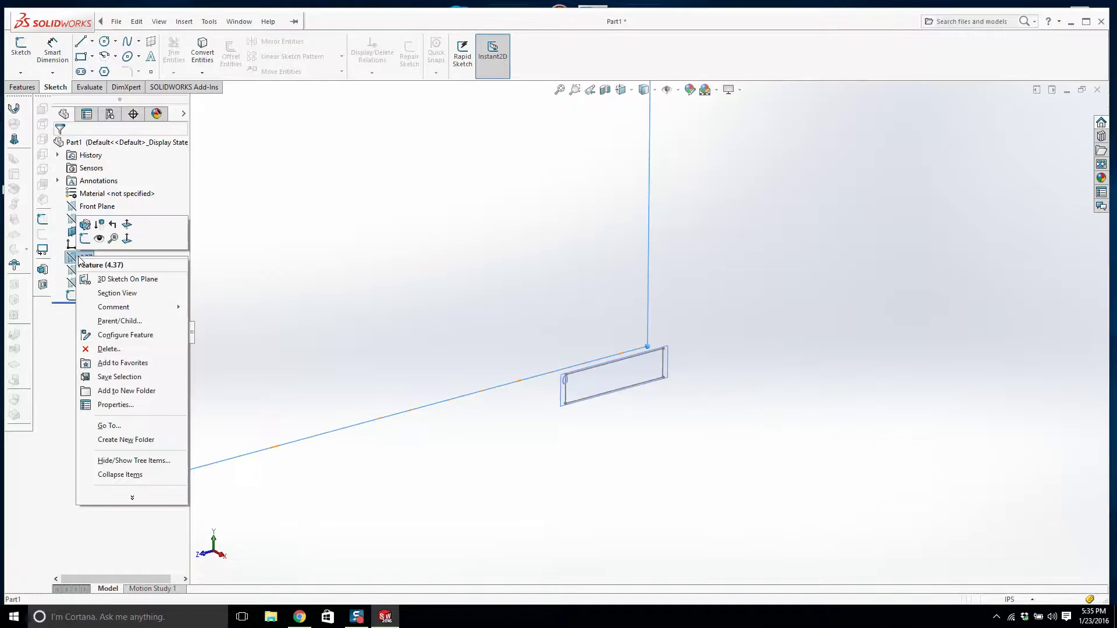
pyautogui.click(97, 242)
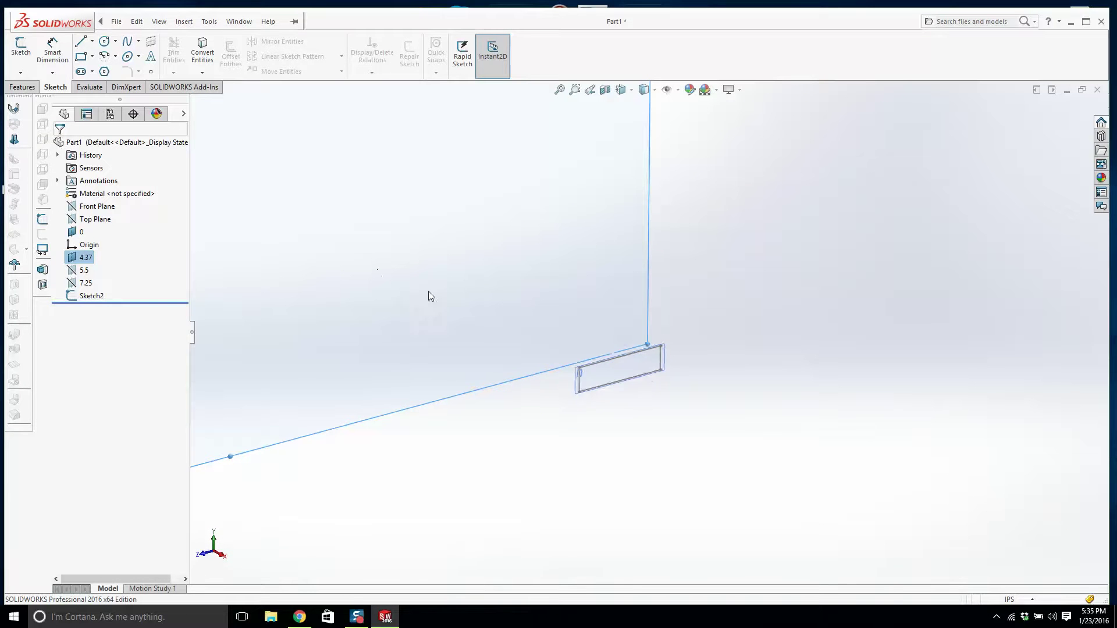
# - Try to start a sketch on the 4.37 plane and orient the view normal to it
pyautogui.click(669, 402)
pyautogui.scroll(1, 516, 316)
pyautogui.click(21, 51)
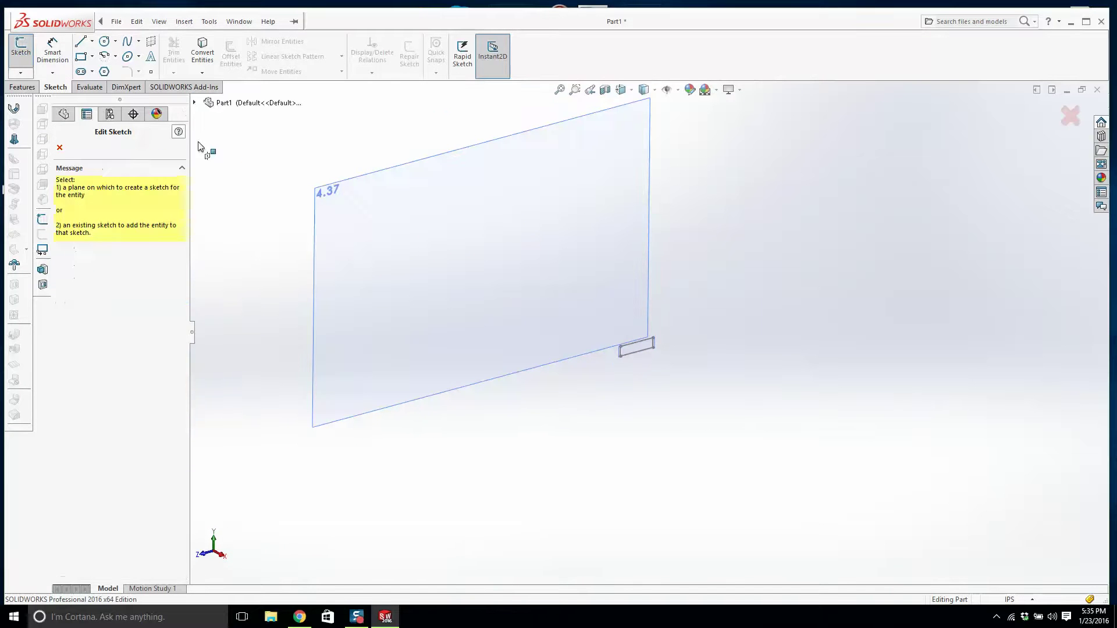
pyautogui.click(414, 220)
pyautogui.press('space')
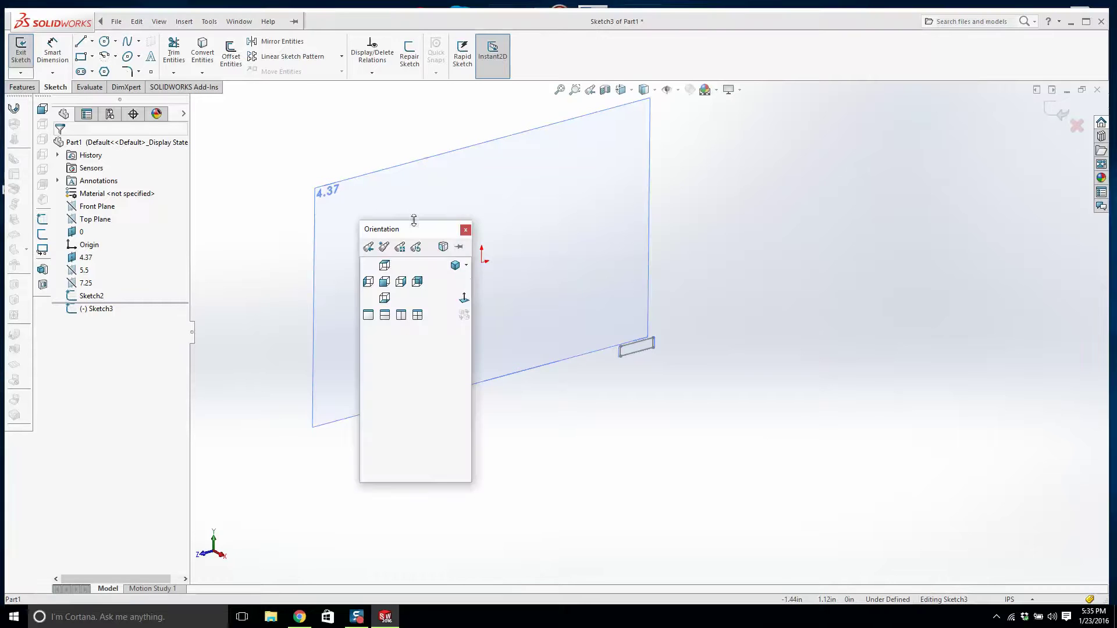
pyautogui.click(464, 296)
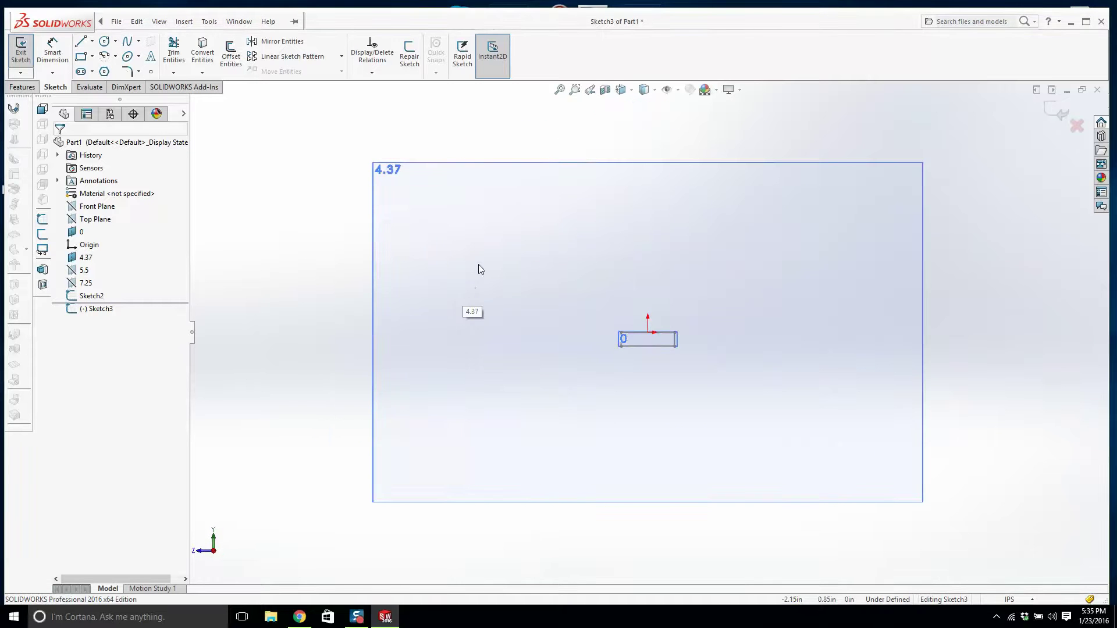
# - Hide Sketch2, the rectangle already drawn on plane 0
pyautogui.rightClick(100, 296)
pyautogui.click(108, 280)
pyautogui.scroll(-3, 611, 313)
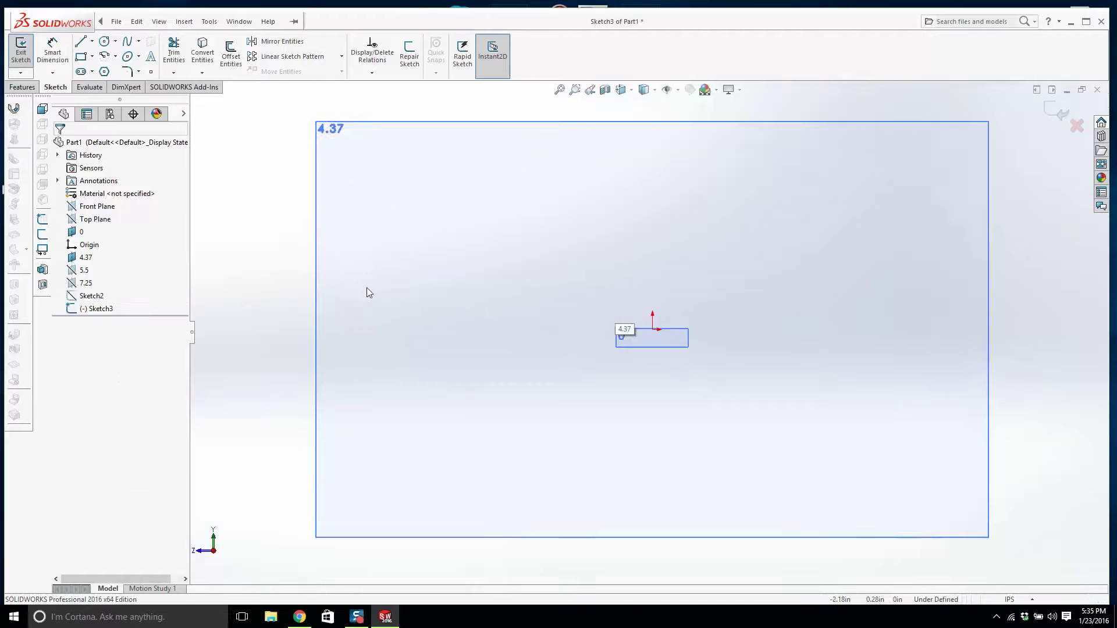
pyautogui.rightClick(81, 231)
pyautogui.click(103, 216)
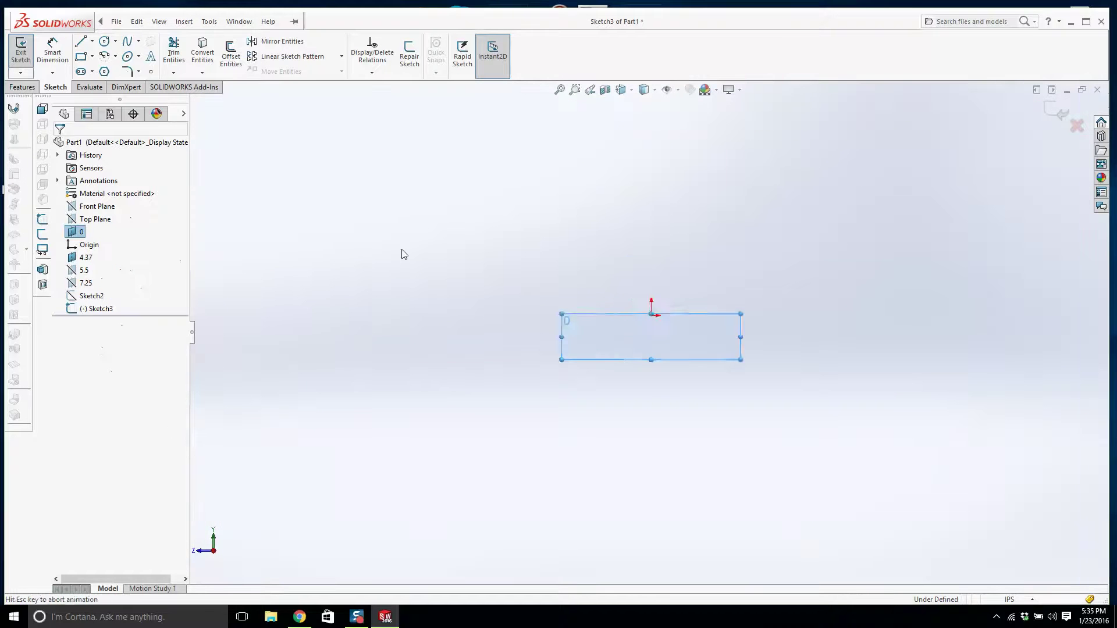
pyautogui.press('f')
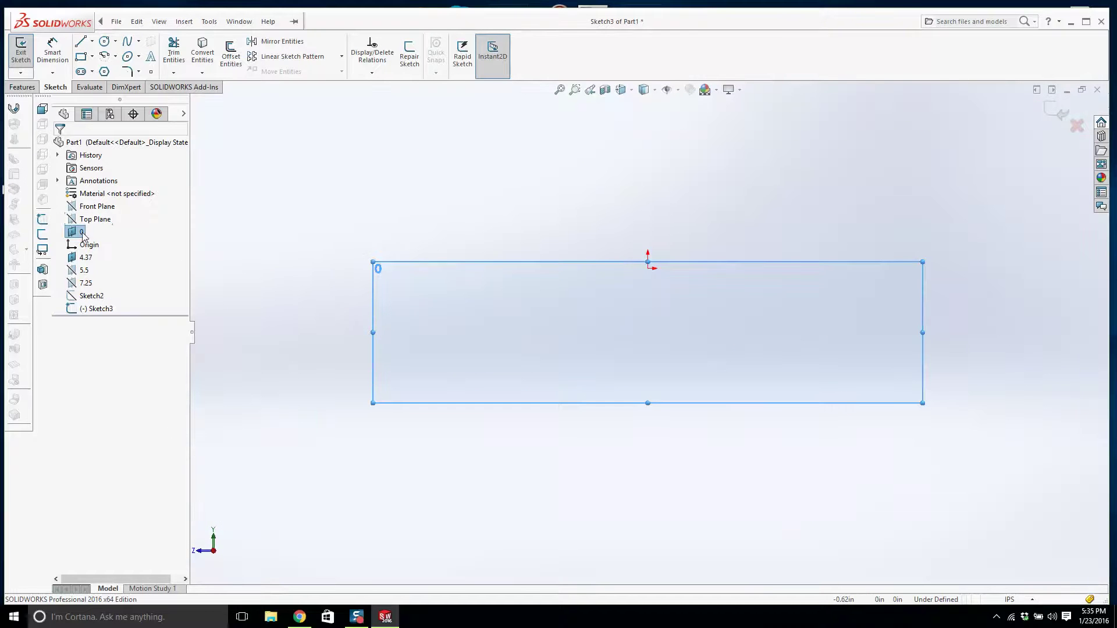
pyautogui.scroll(3, 385, 211)
pyautogui.click(380, 250)
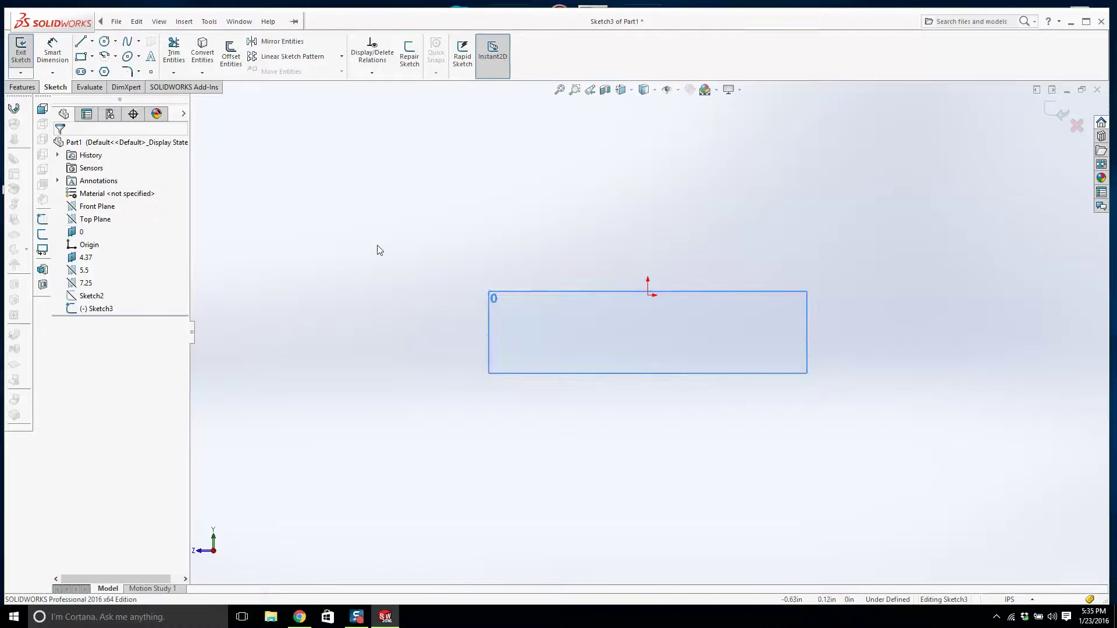
pyautogui.rightClick(70, 233)
pyautogui.click(93, 219)
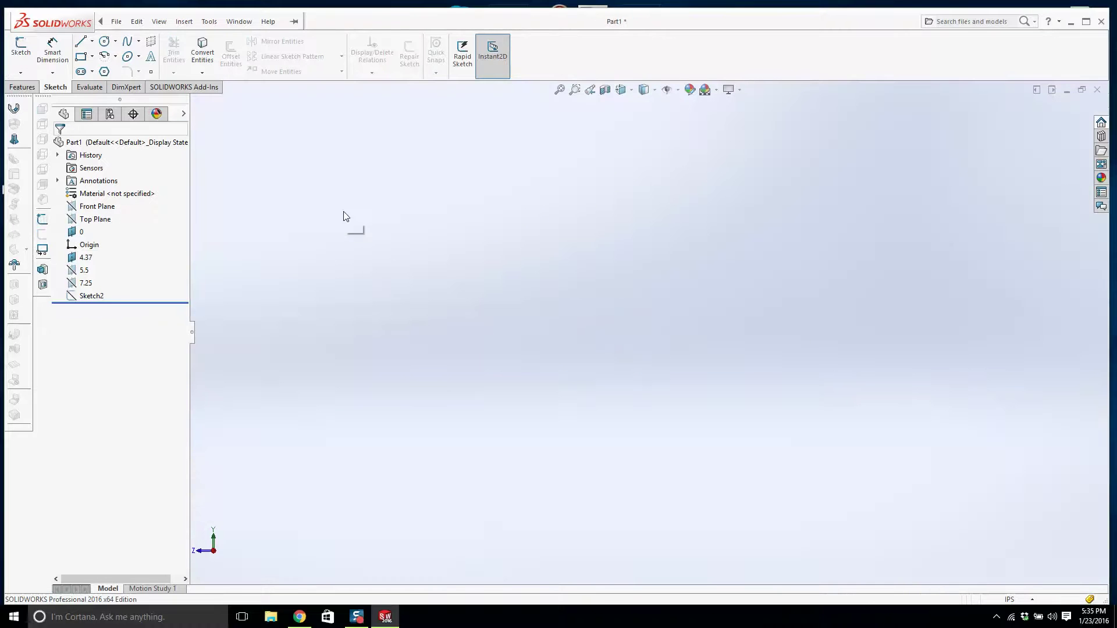
# - Start a new sketch on plane 0 and draw a corner rectangle about 1.94 in wide just below the origin
pyautogui.scroll(6, 459, 249)
pyautogui.scroll(-2, 683, 349)
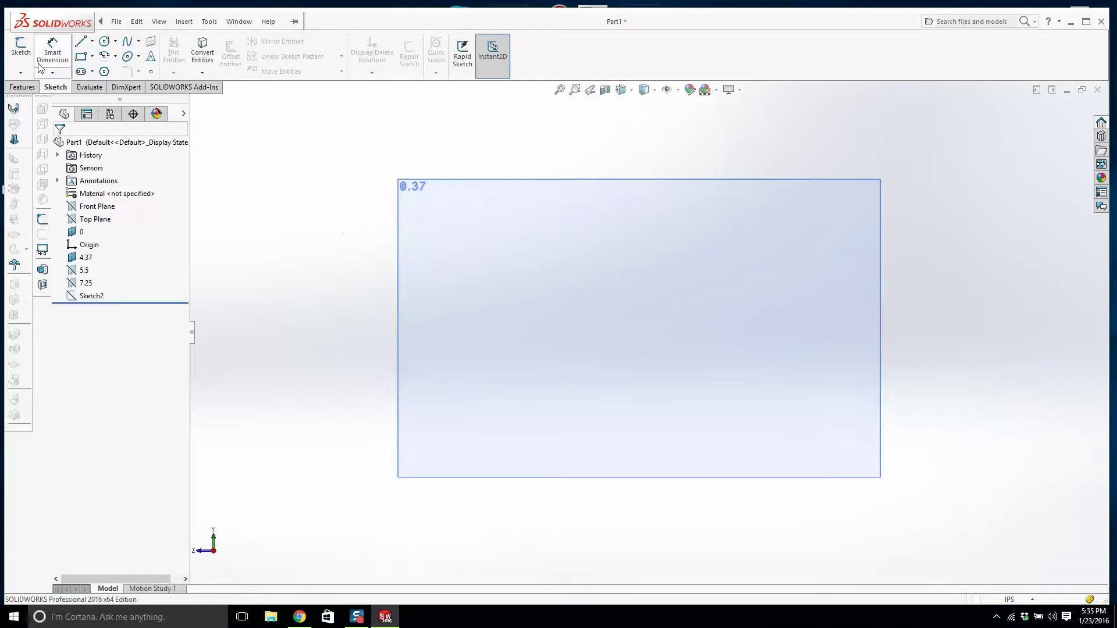
pyautogui.click(21, 50)
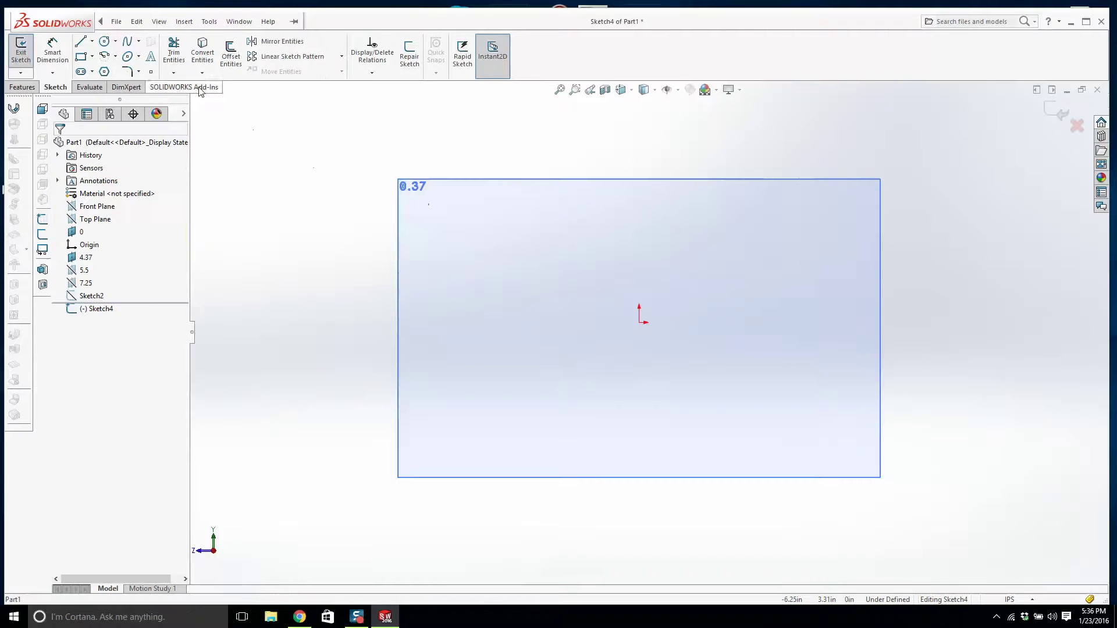
pyautogui.click(81, 56)
pyautogui.moveTo(573, 323); pyautogui.dragTo(708, 366)
pyautogui.press('Escape')
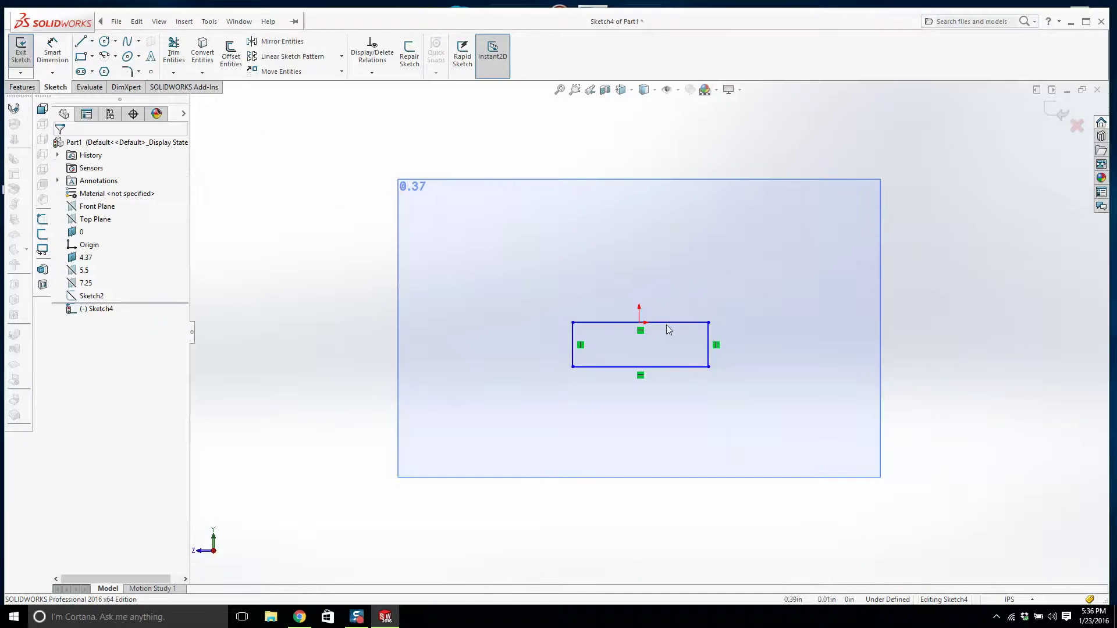
# - Add a Midpoint relation between the new rectangle's top edge and the origin
pyautogui.click(665, 323)
pyautogui.keyDown('ctrl'); pyautogui.click(639, 323); pyautogui.keyUp('ctrl')
pyautogui.click(105, 337)
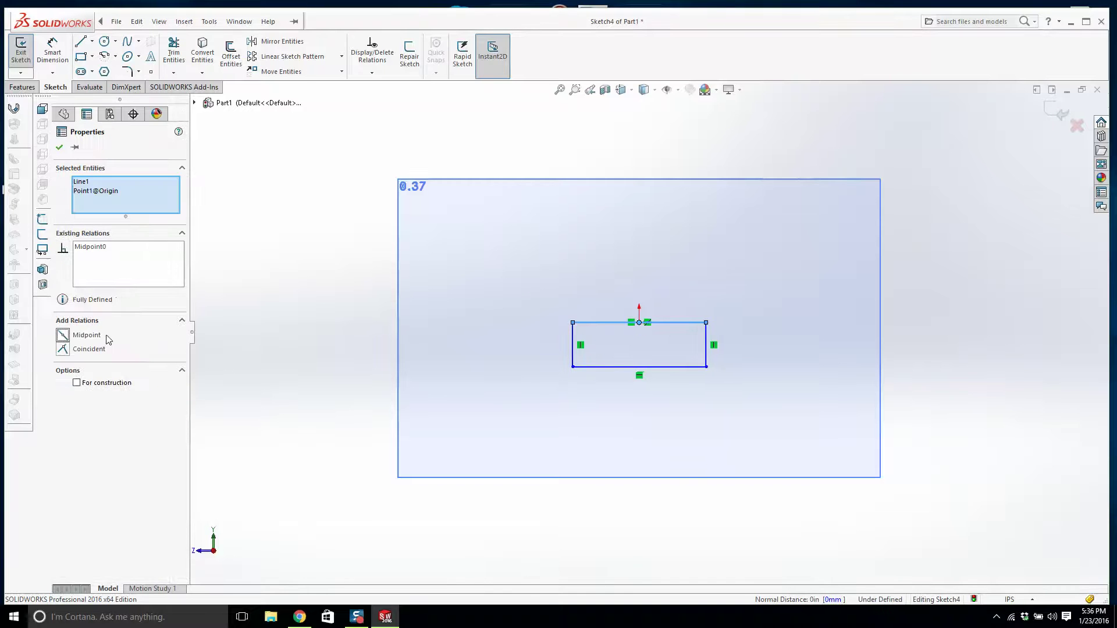
# - Dimension the new rectangle's top edge and set its width to 0.322 in
pyautogui.click(53, 54)
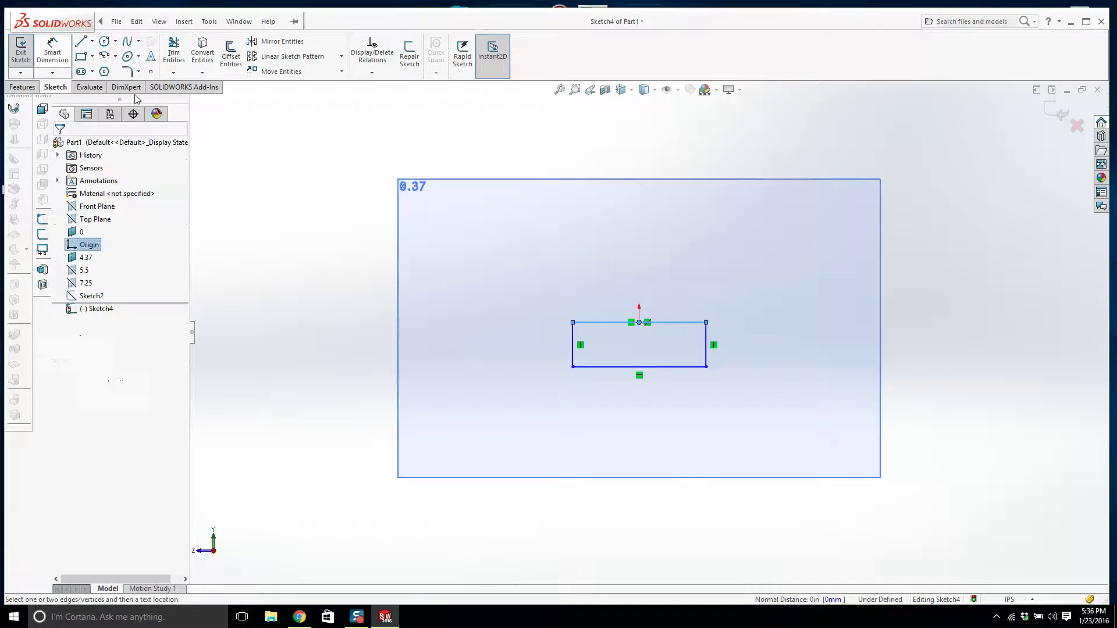
pyautogui.click(683, 323)
pyautogui.click(51, 49)
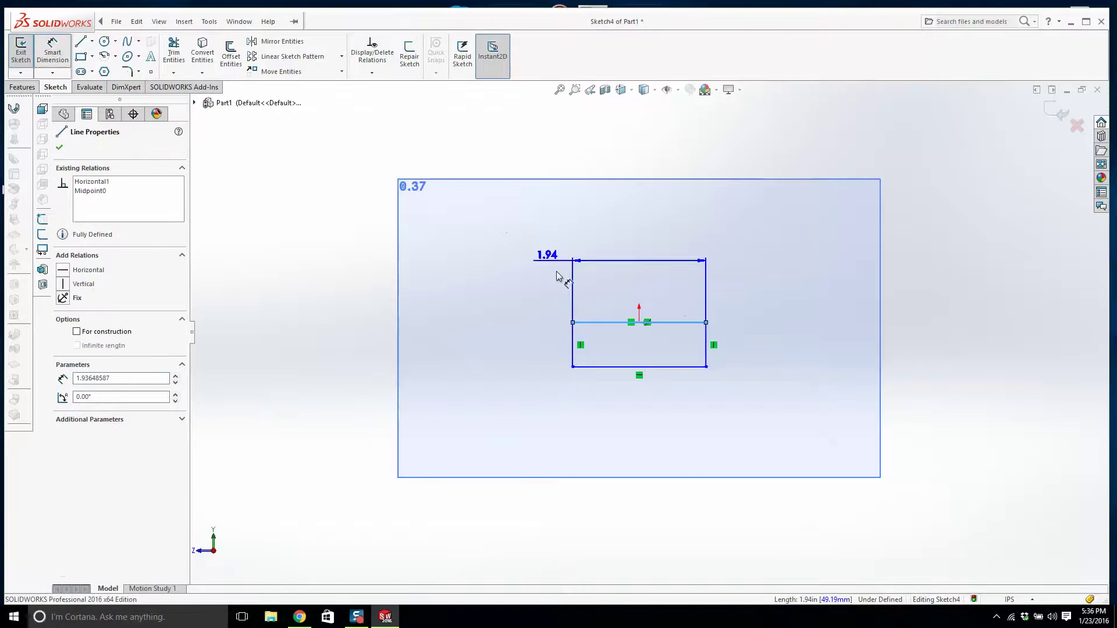
pyautogui.click(631, 277)
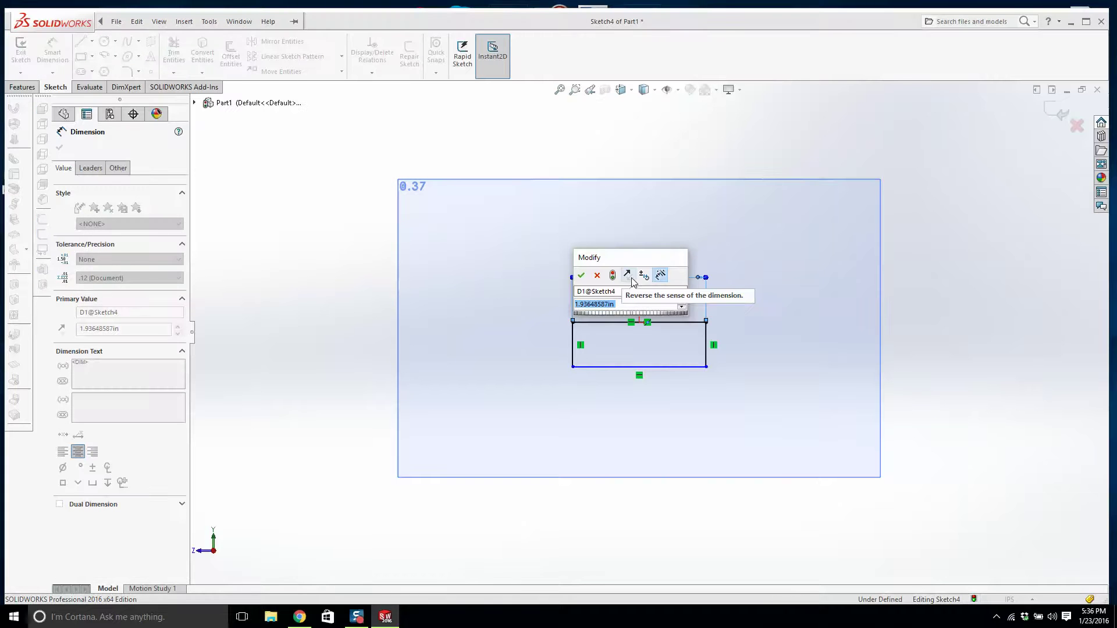
pyautogui.write('0.322')
pyautogui.press('Return')
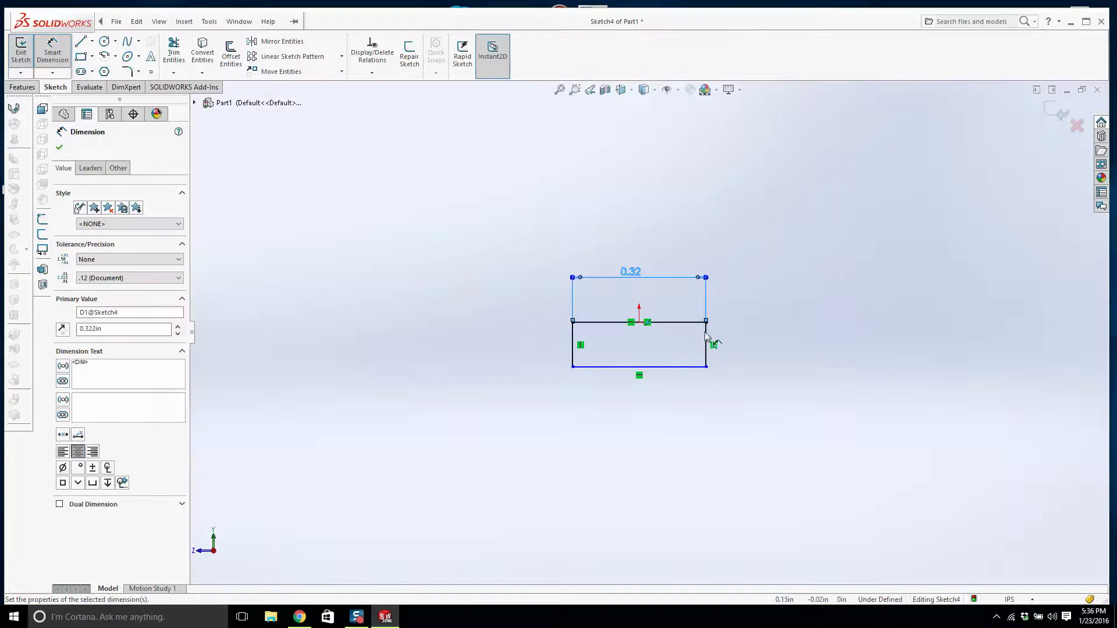
# - Dimension the narrower rectangle's vertical side at 0.175 in and exit the sketch
pyautogui.click(706, 336)
pyautogui.click(774, 351)
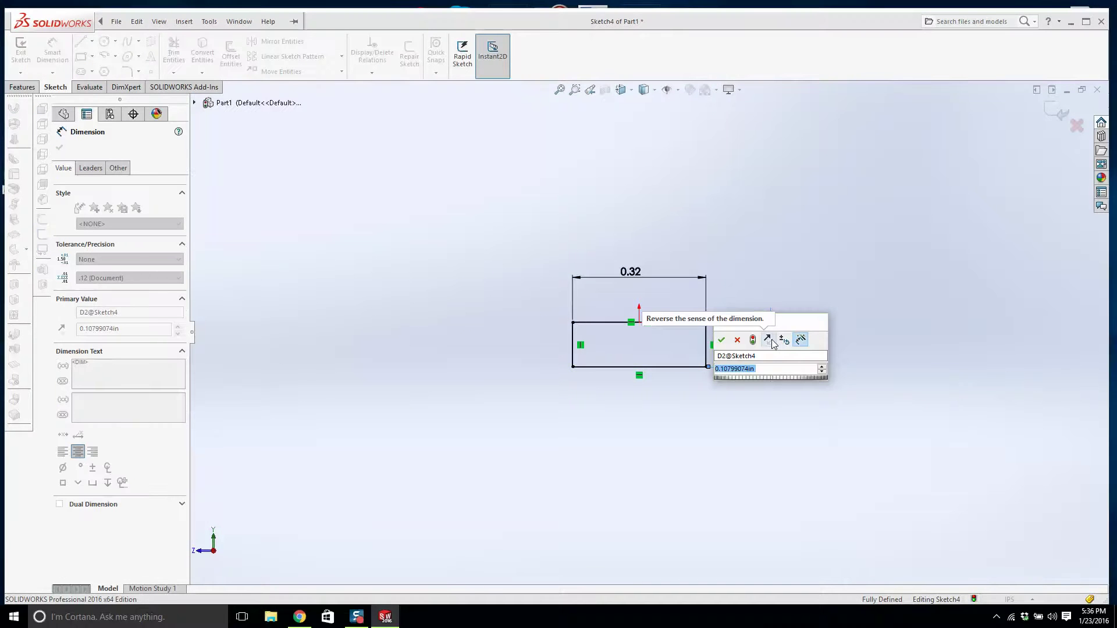
pyautogui.write('0.175')
pyautogui.press('Return')
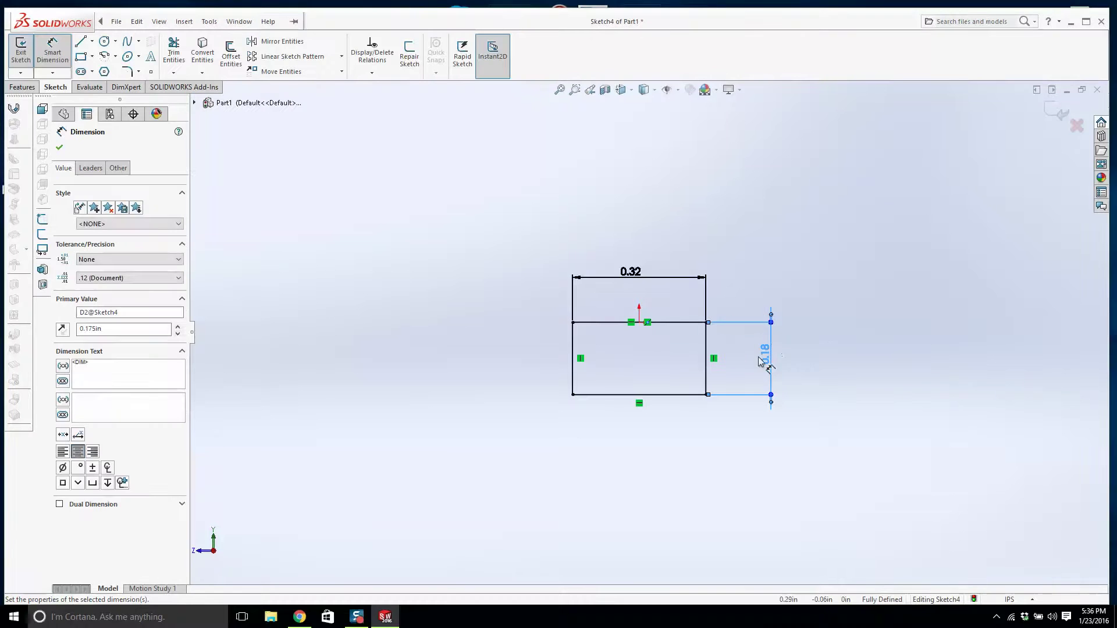
pyautogui.click(1056, 114)
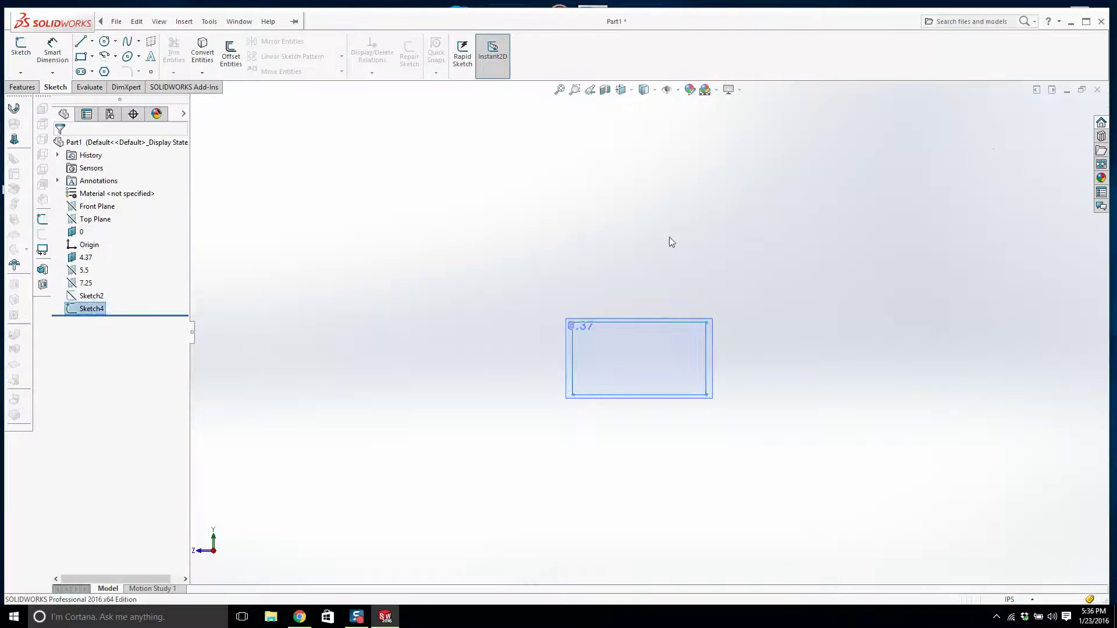
# - Examine from an angle which reference planes Sketch2 and Sketch4 lie on
pyautogui.click(531, 260)
pyautogui.moveTo(398, 269)
pyautogui.mouseDown(button='middle')
pyautogui.moveTo(487, 304)
pyautogui.moveTo(494, 327)
pyautogui.moveTo(548, 211)
pyautogui.mouseUp(button='middle')
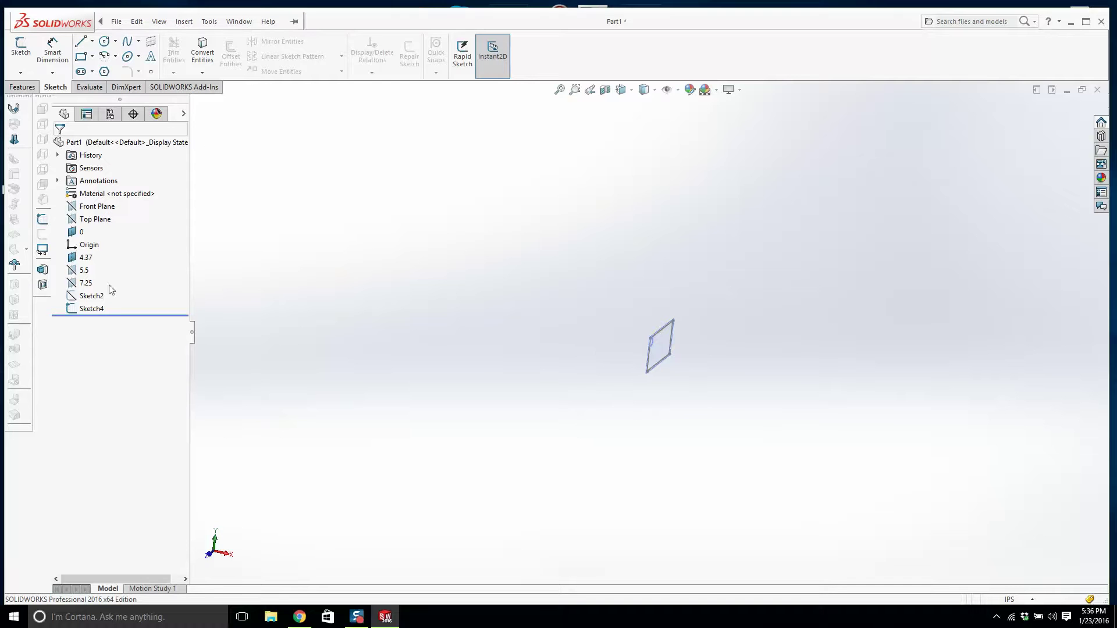
pyautogui.click(97, 307)
pyautogui.scroll(9, 427, 303)
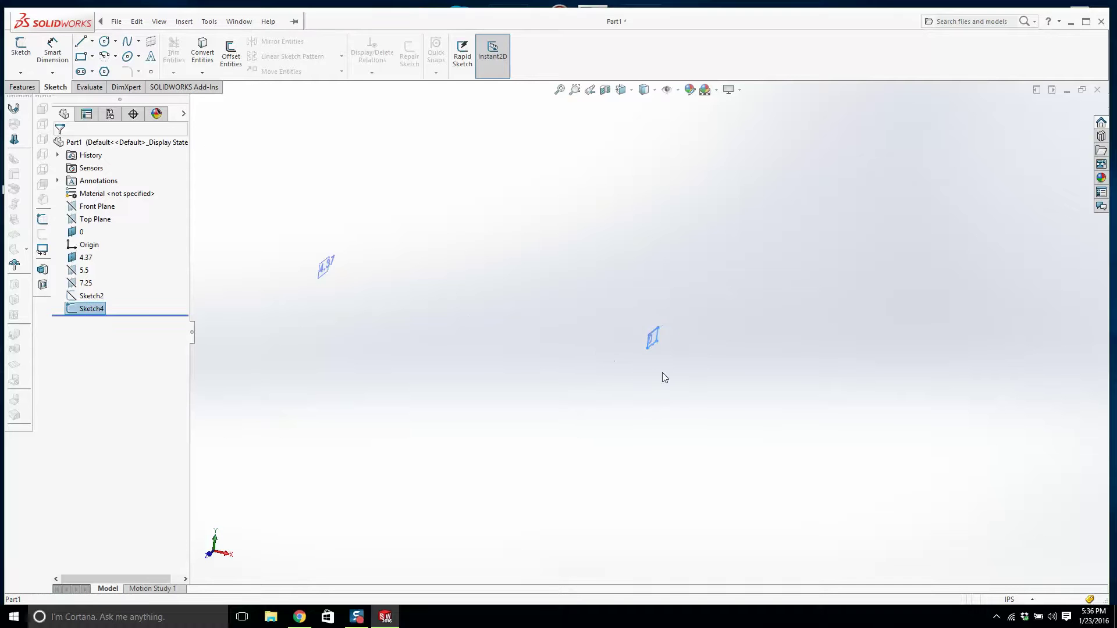
pyautogui.scroll(-3, 509, 315)
pyautogui.moveTo(602, 336)
pyautogui.mouseDown(button='middle')
pyautogui.moveTo(349, 312)
pyautogui.moveTo(404, 396)
pyautogui.moveTo(801, 412)
pyautogui.mouseUp(button='middle')
pyautogui.scroll(-4, 786, 405)
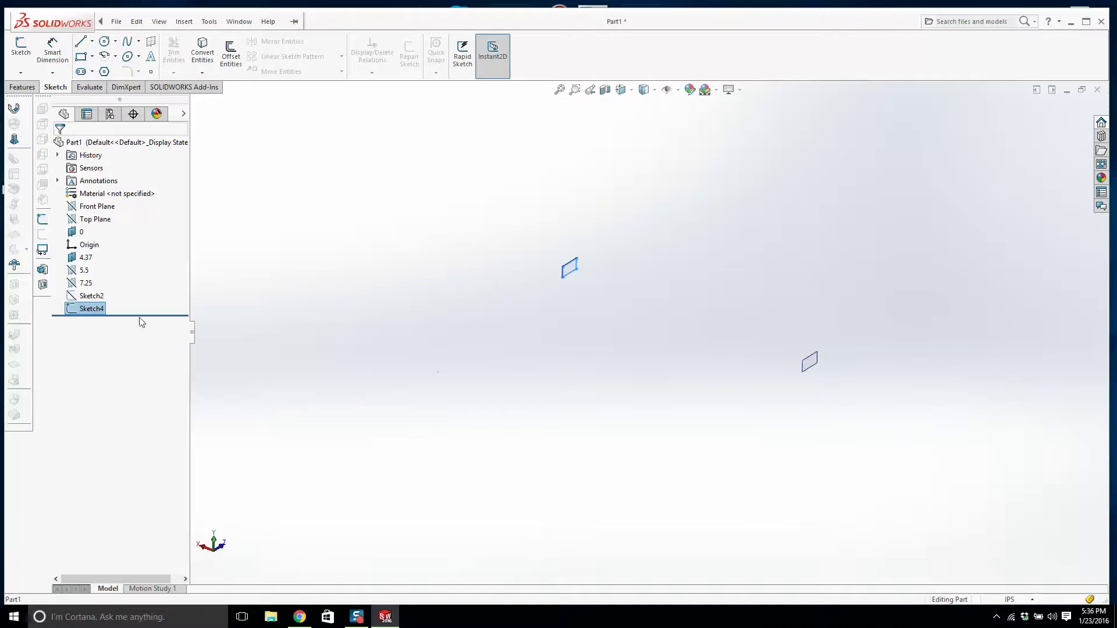
pyautogui.click(92, 296)
pyautogui.click(88, 309)
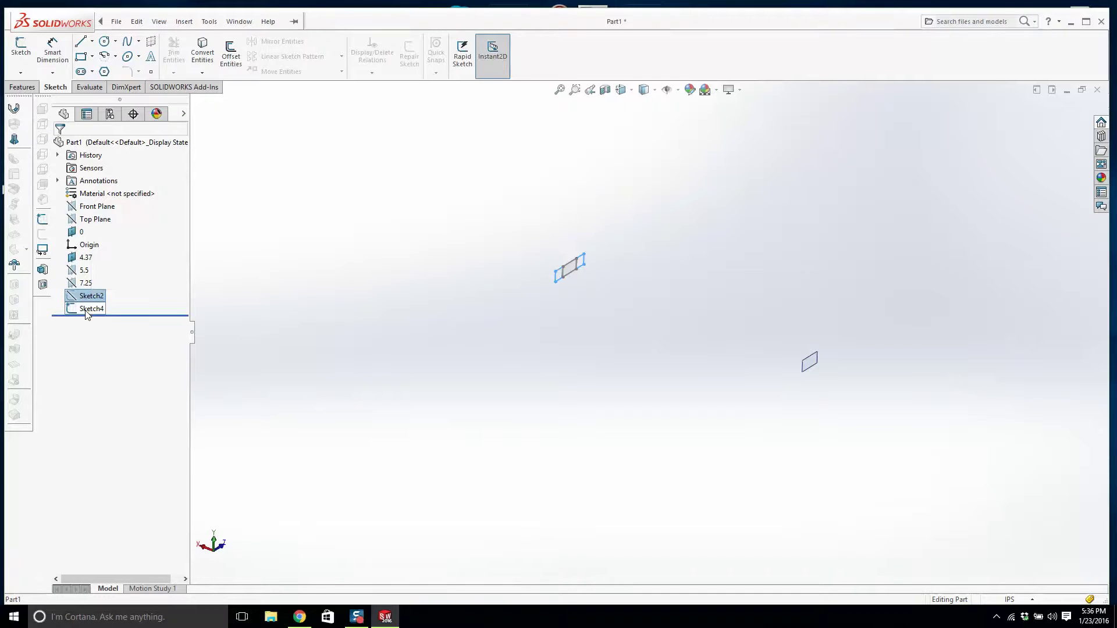
pyautogui.click(364, 316)
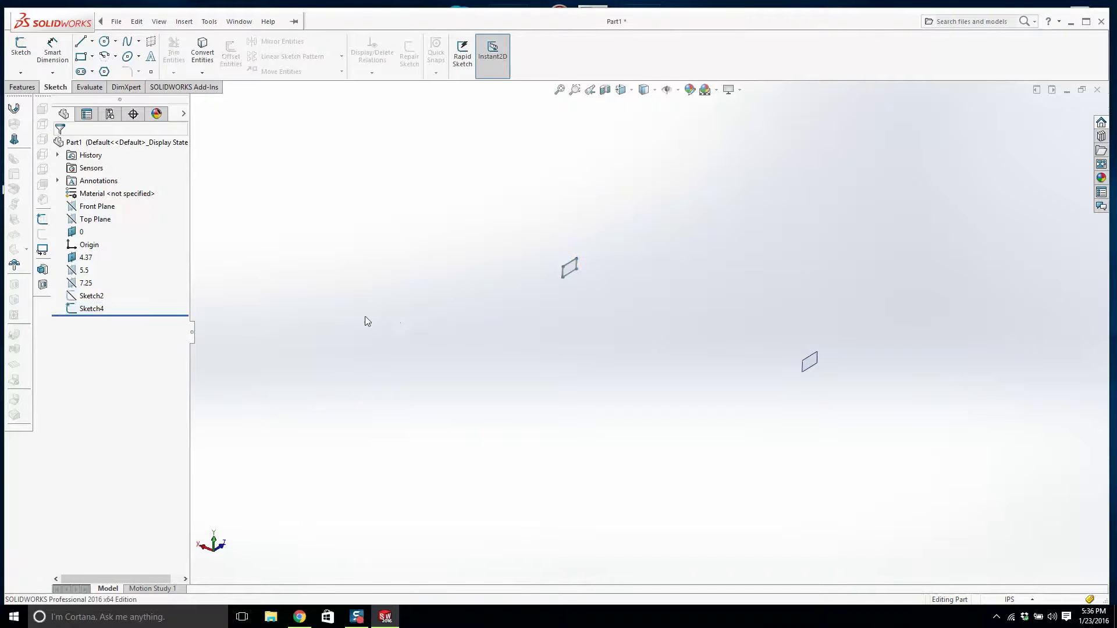
# - Show Sketch2 again and compare its location with Sketch4 by selecting each in turn
pyautogui.rightClick(94, 299)
pyautogui.click(102, 280)
pyautogui.scroll(-3, 606, 276)
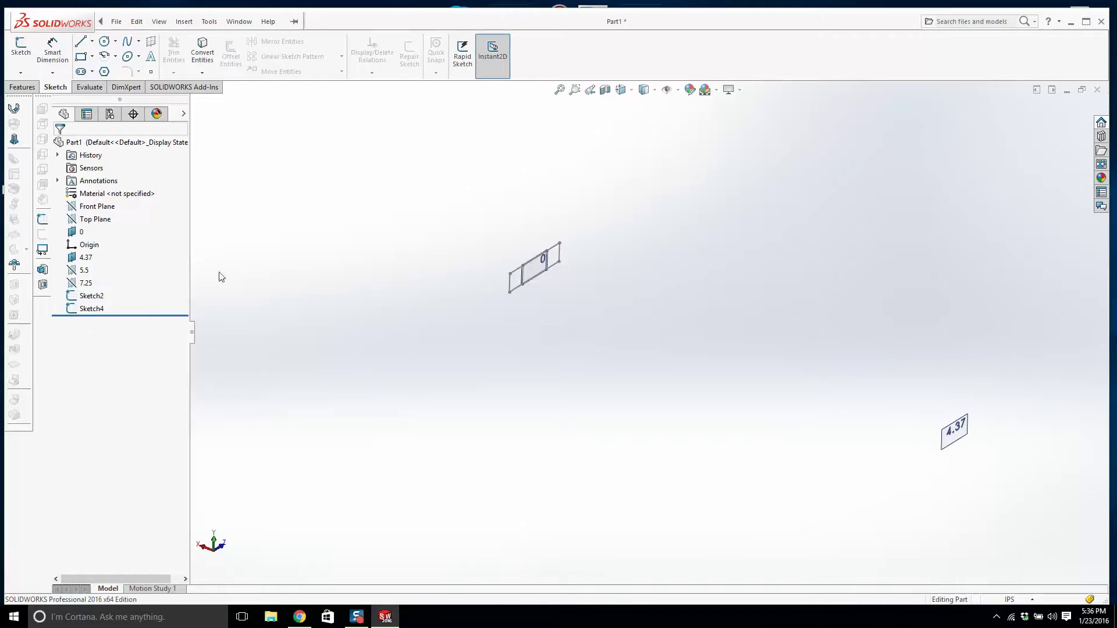
pyautogui.click(91, 296)
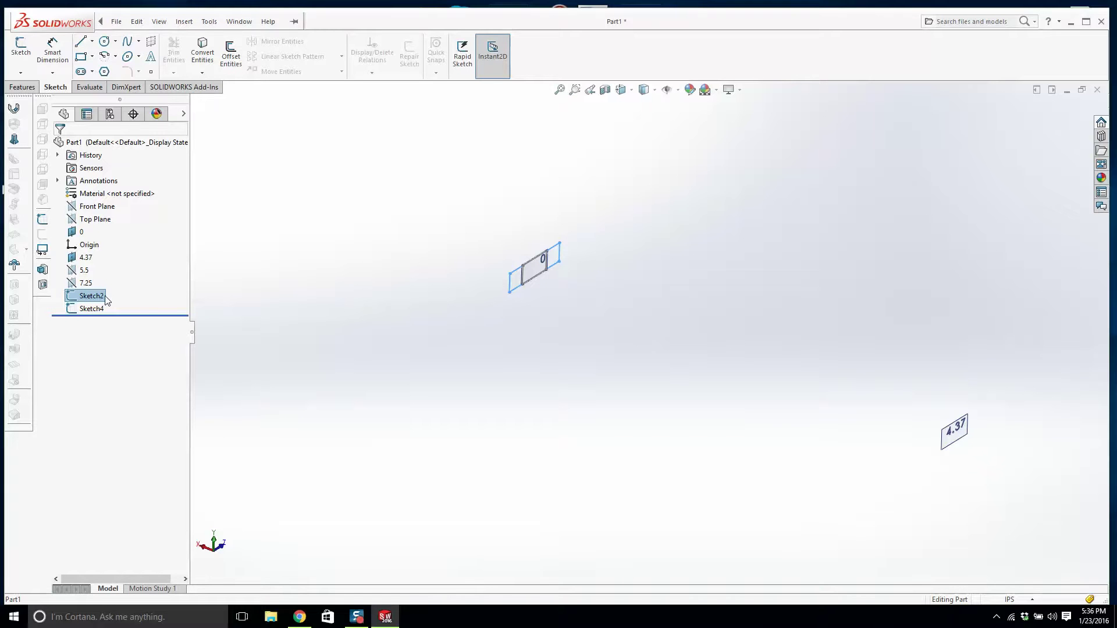
pyautogui.click(91, 308)
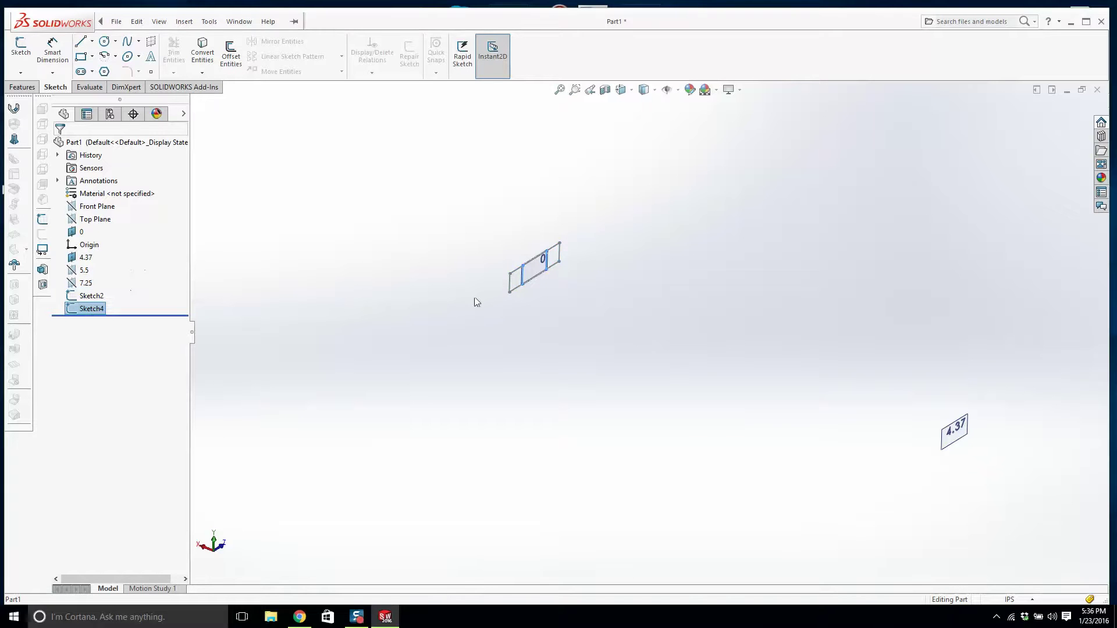
pyautogui.scroll(1, 522, 281)
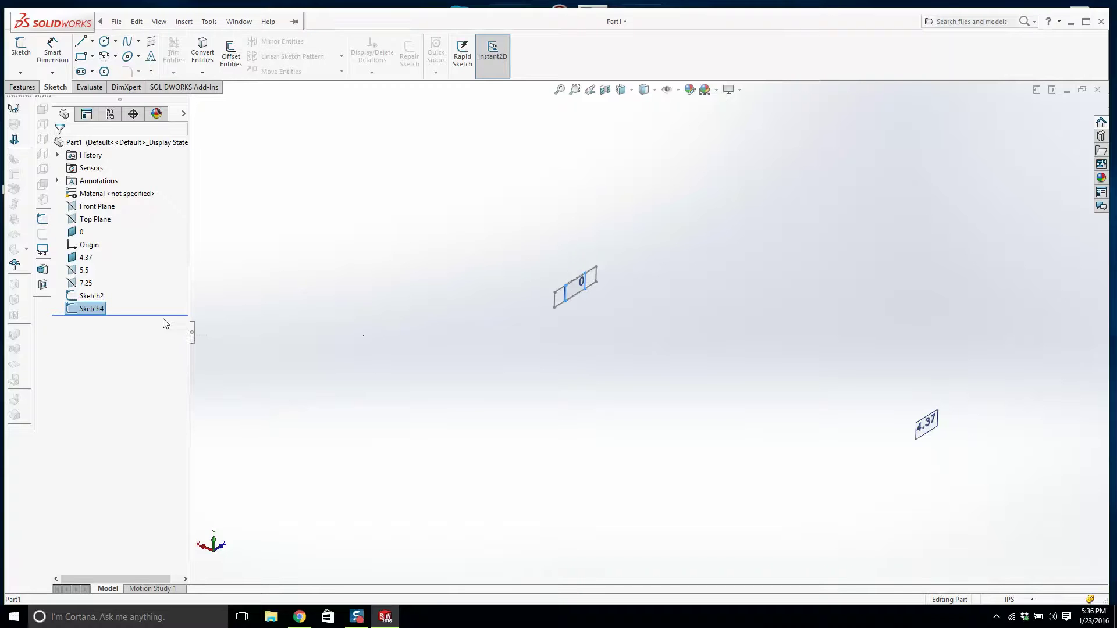
# - Change Sketch4's sketch plane to the 4.37 plane
pyautogui.rightClick(105, 316)
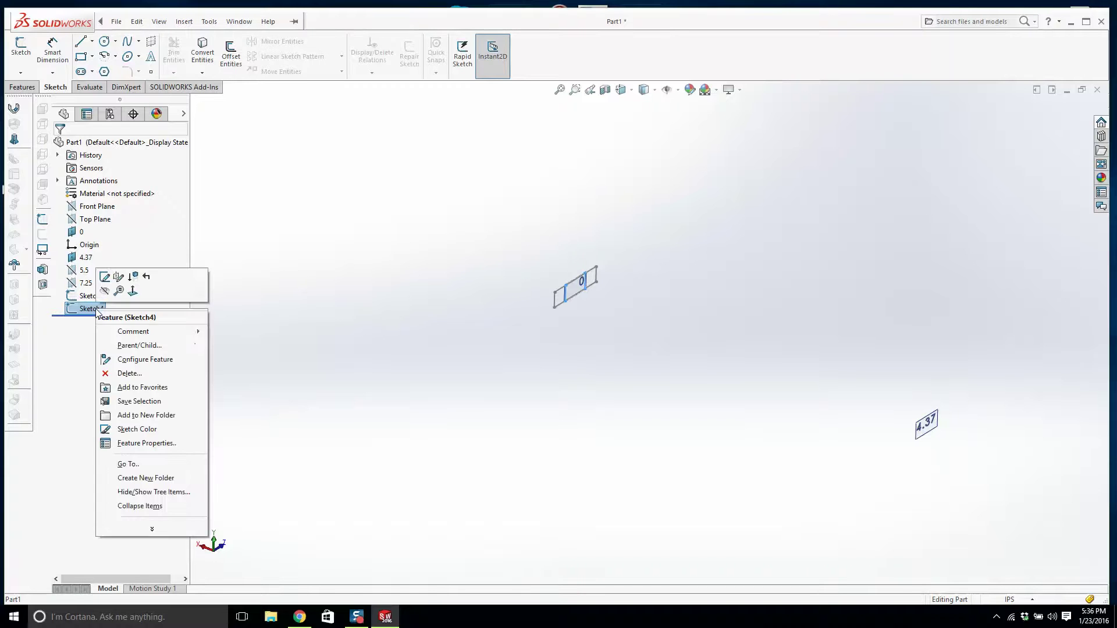
pyautogui.click(119, 283)
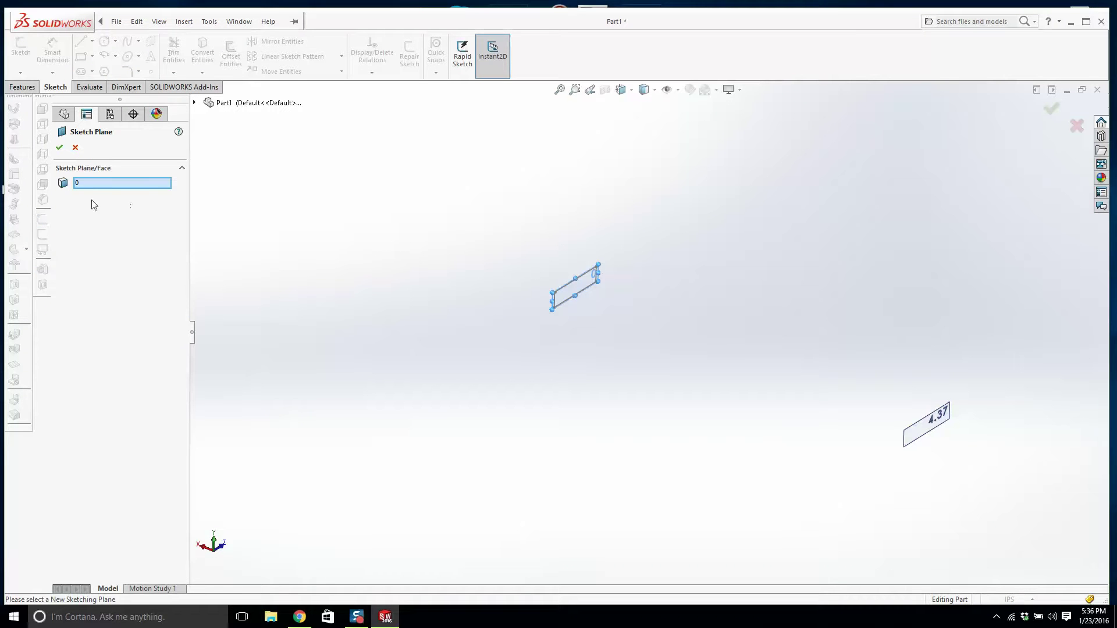
pyautogui.click(81, 181)
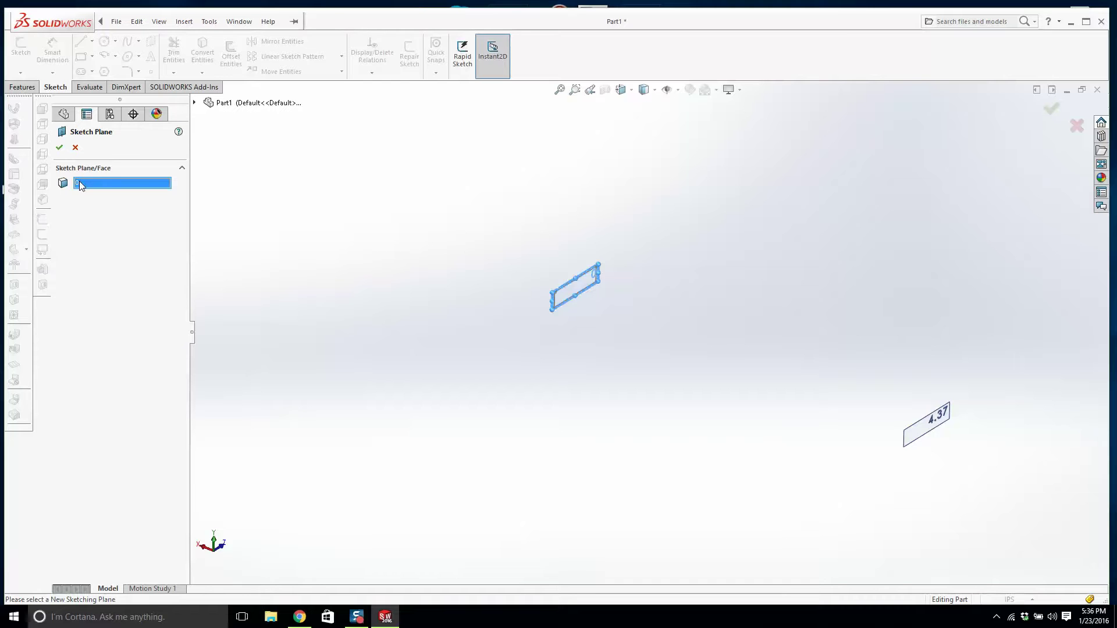
pyautogui.press('Delete')
pyautogui.click(931, 429)
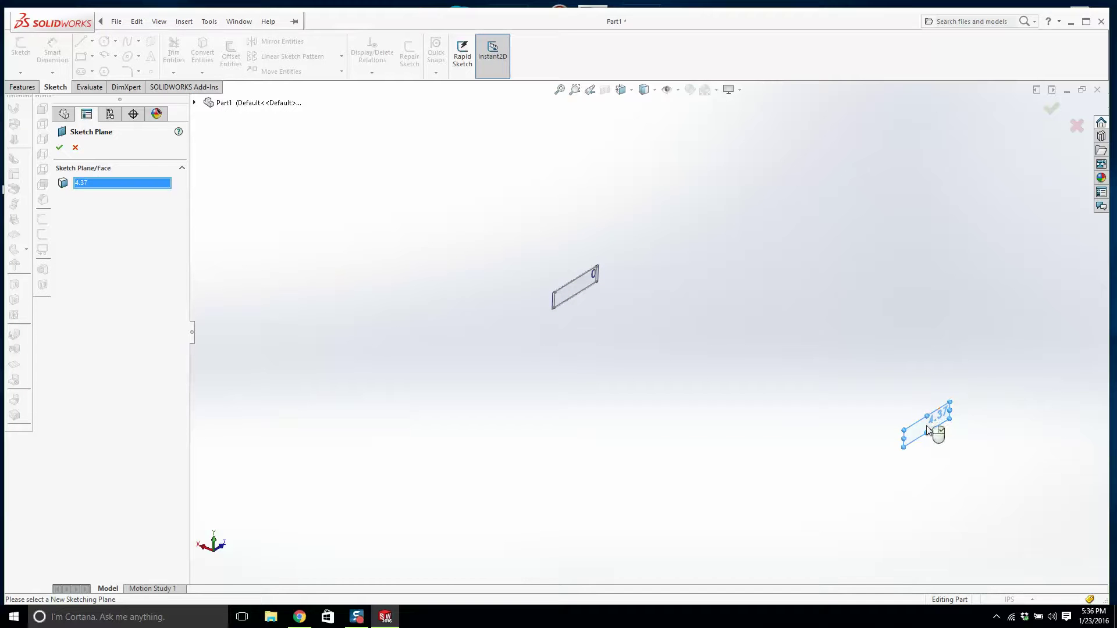
pyautogui.click(60, 148)
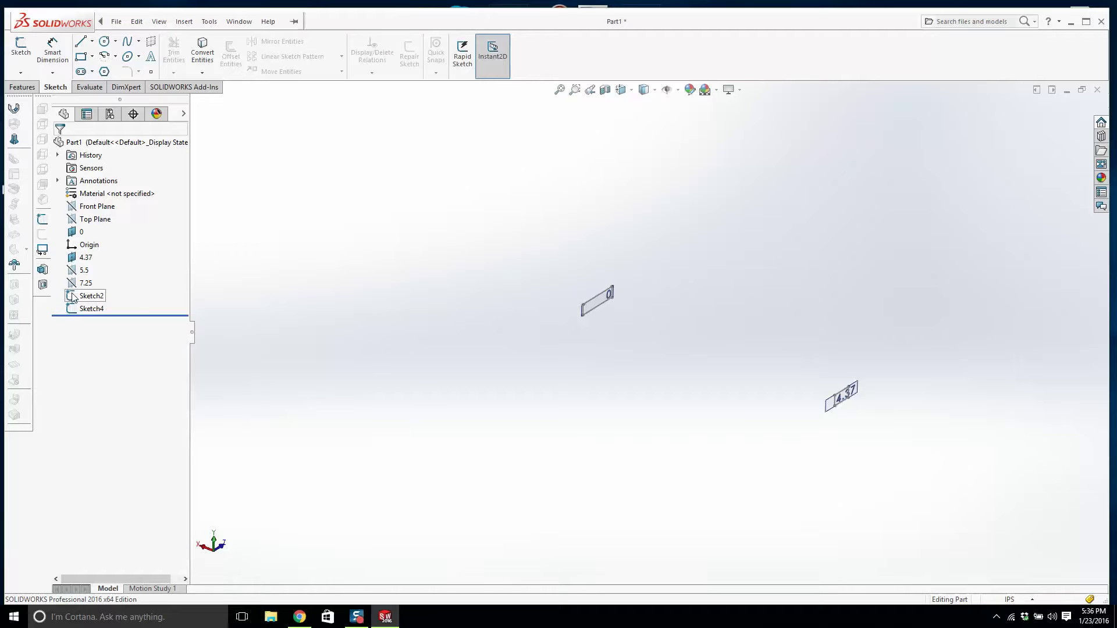
pyautogui.click(88, 309)
pyautogui.click(301, 308)
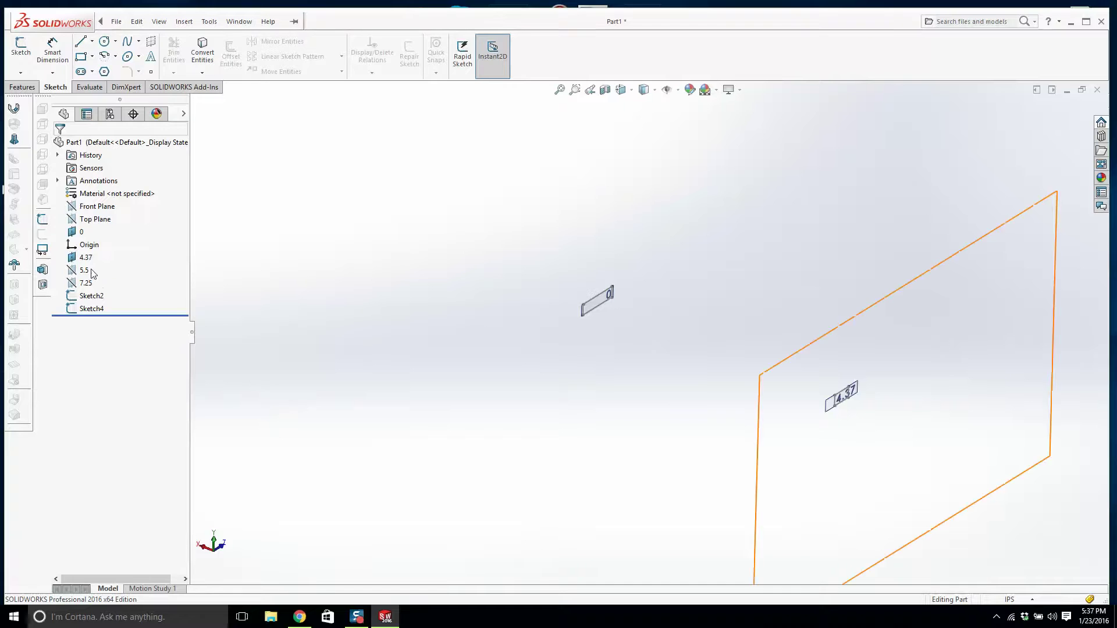
# - Hide the 4.37 and 0 planes so only the two rectangle sketches are displayed
pyautogui.click(86, 258)
pyautogui.rightClick(89, 260)
pyautogui.click(111, 242)
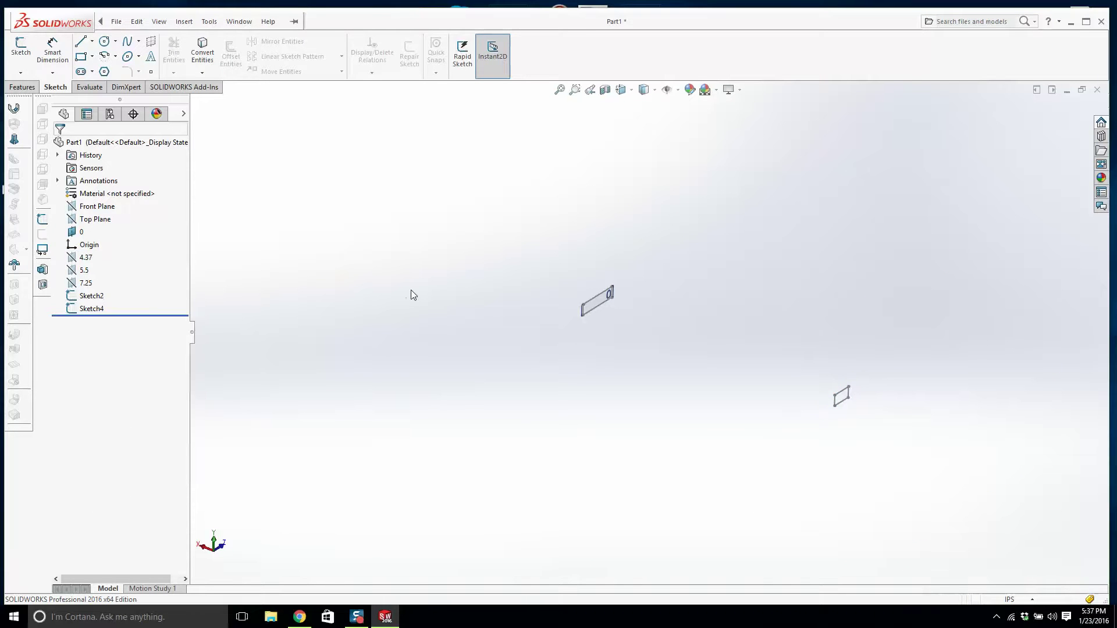
pyautogui.rightClick(83, 232)
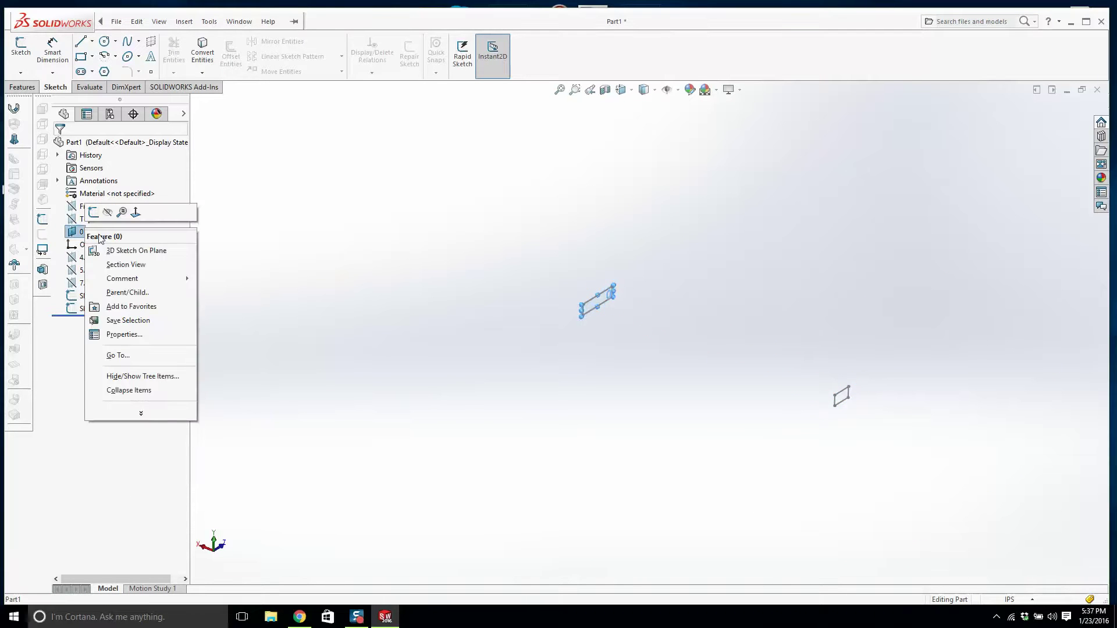
pyautogui.click(109, 215)
pyautogui.moveTo(613, 308)
pyautogui.mouseDown(button='middle')
pyautogui.moveTo(671, 351)
pyautogui.moveTo(654, 335)
pyautogui.mouseUp(button='middle')
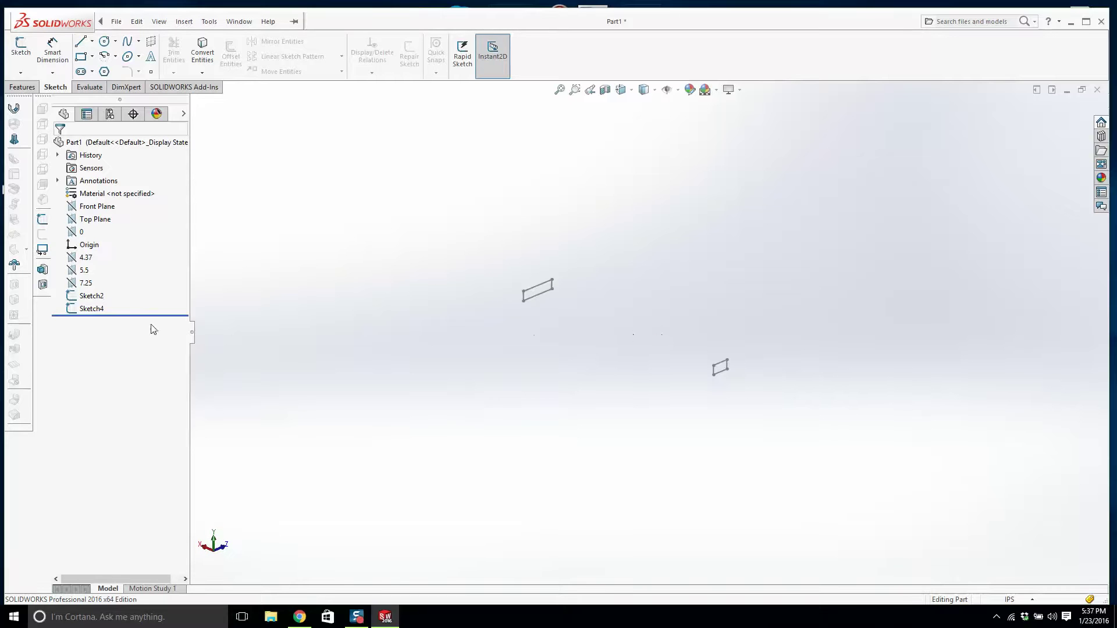
# - Start a sketch on the 5.5 plane and draw a corner rectangle about 0.73 in tall just below the origin
pyautogui.click(85, 270)
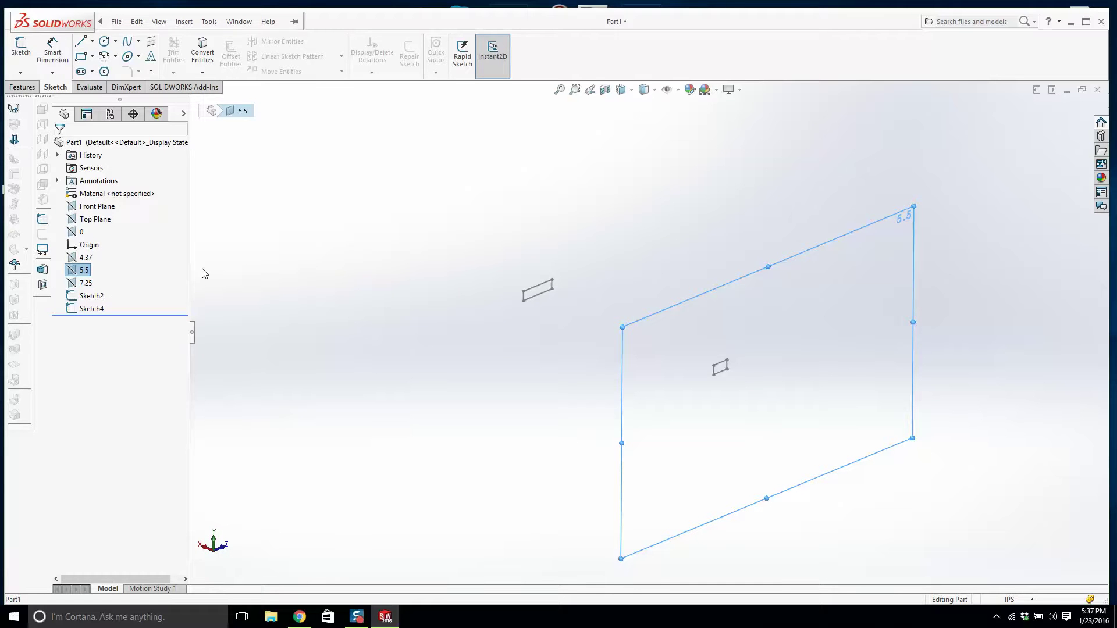
pyautogui.click(21, 50)
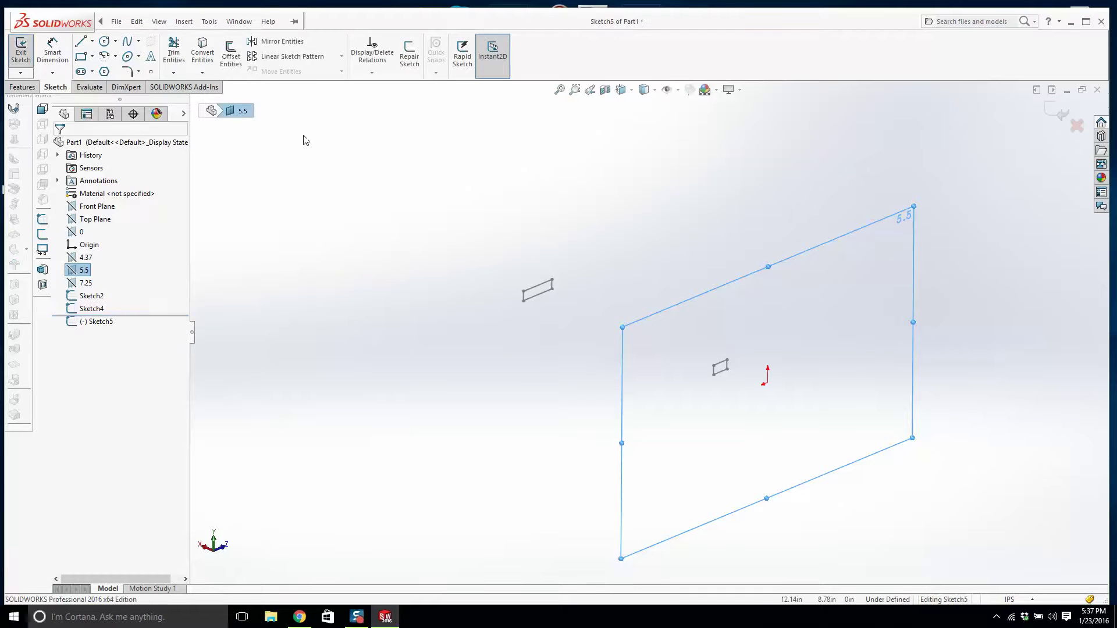
pyautogui.moveTo(483, 230)
pyautogui.mouseDown(button='middle')
pyautogui.moveTo(541, 197)
pyautogui.moveTo(473, 202)
pyautogui.moveTo(482, 216)
pyautogui.mouseUp(button='middle')
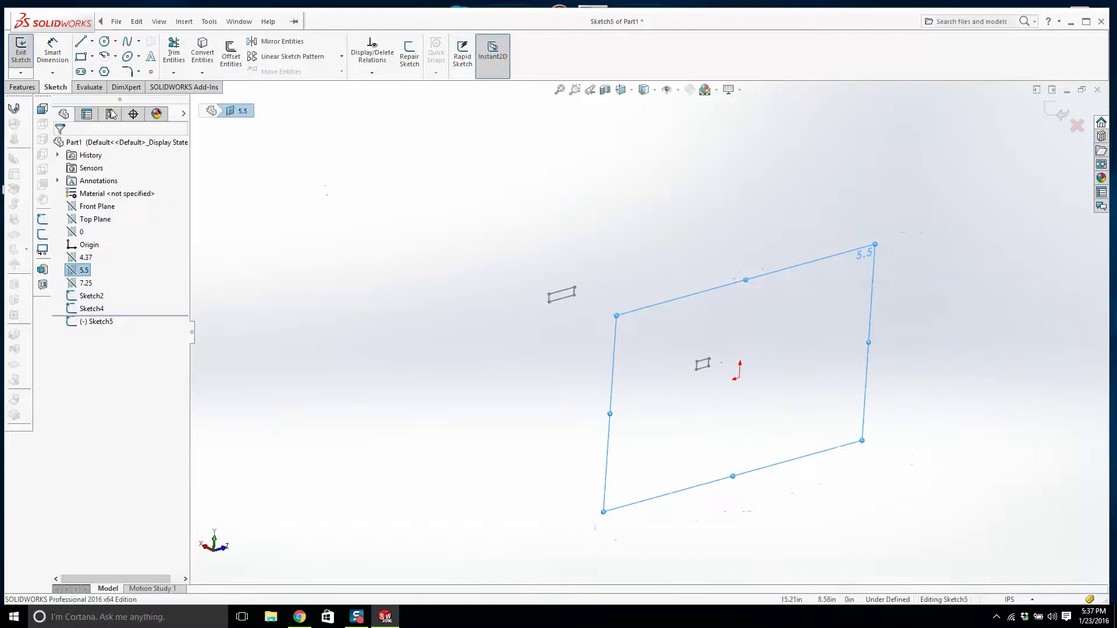
pyautogui.click(81, 55)
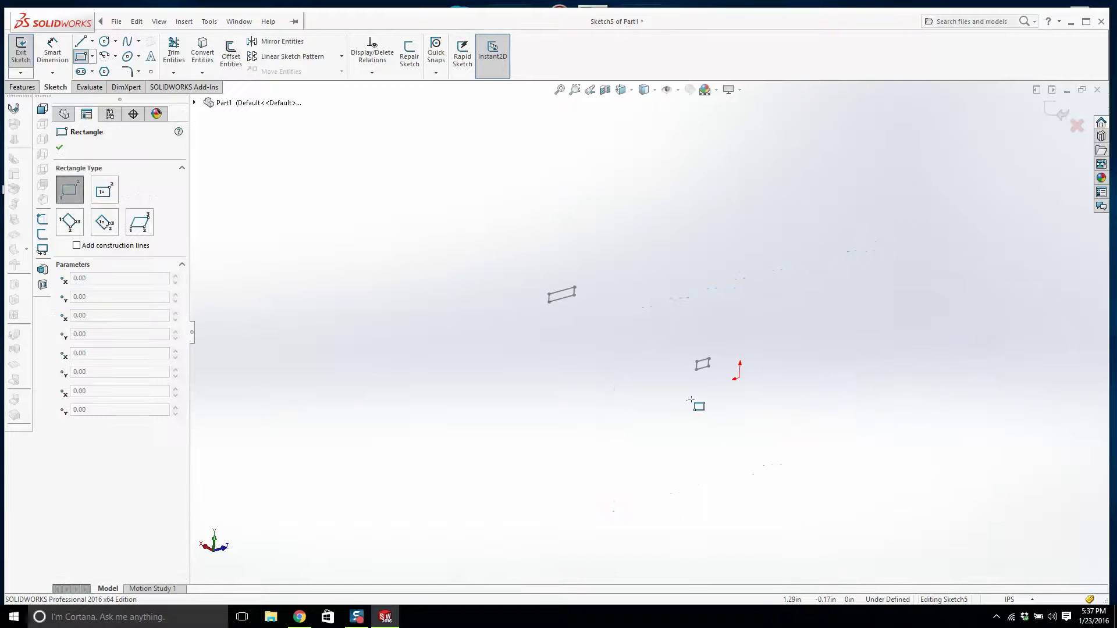
pyautogui.moveTo(691, 399); pyautogui.dragTo(825, 388)
pyautogui.scroll(-4, 712, 414)
pyautogui.press('Escape')
pyautogui.press('Escape')
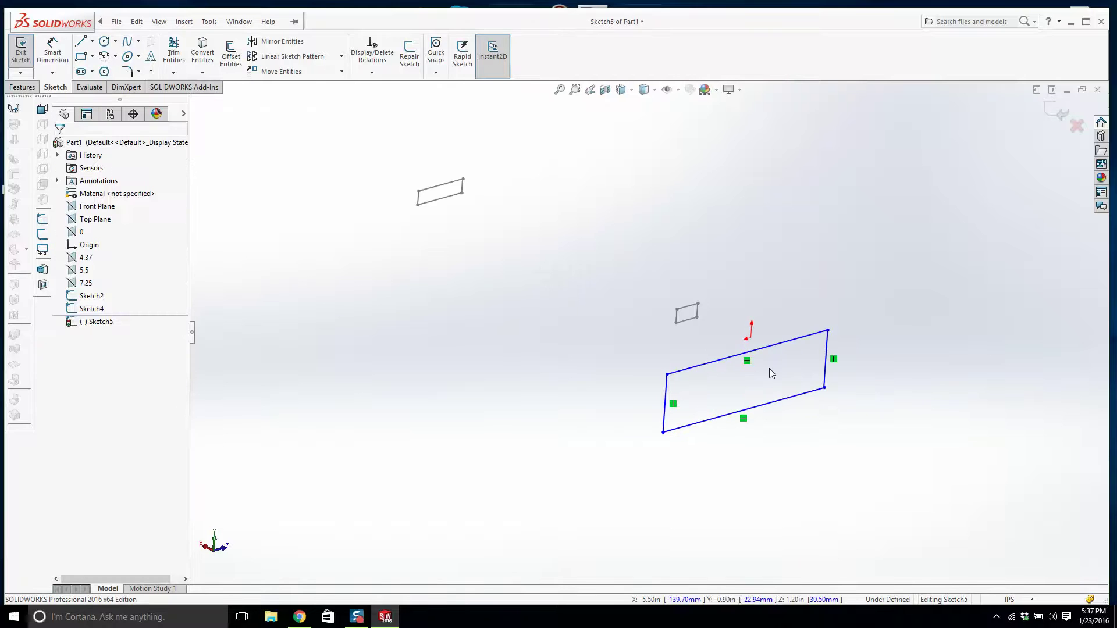
pyautogui.moveTo(769, 368)
pyautogui.mouseDown(button='middle')
pyautogui.moveTo(739, 324)
pyautogui.moveTo(810, 320)
pyautogui.moveTo(761, 320)
pyautogui.moveTo(761, 342)
pyautogui.mouseUp(button='middle')
# - Dimension the new rectangle's vertical side at 0.175 in
pyautogui.click(52, 52)
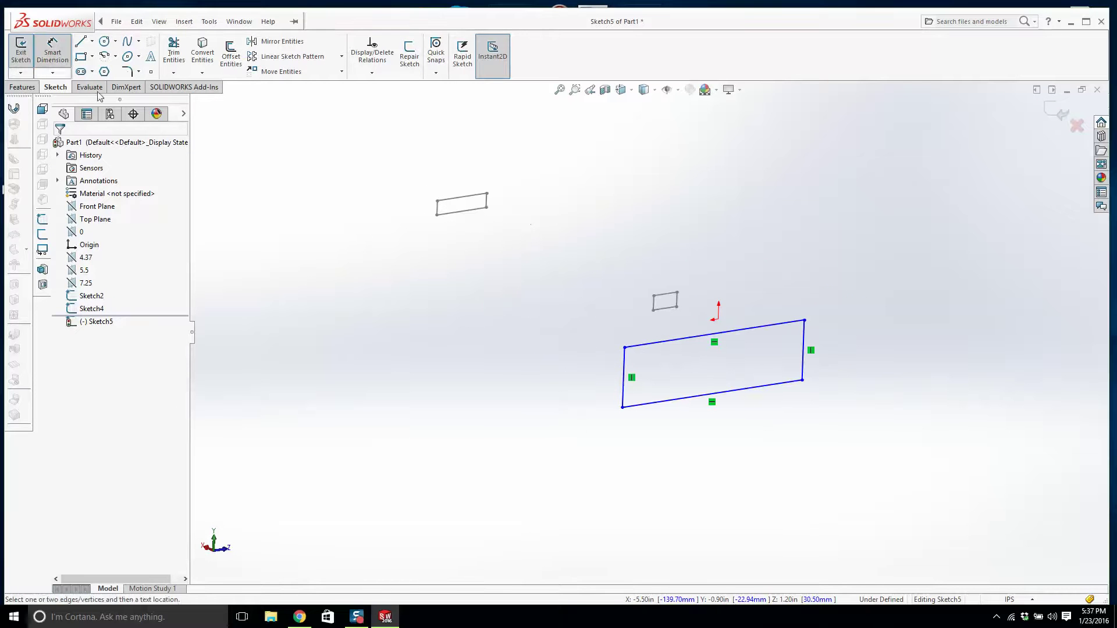
pyautogui.click(802, 351)
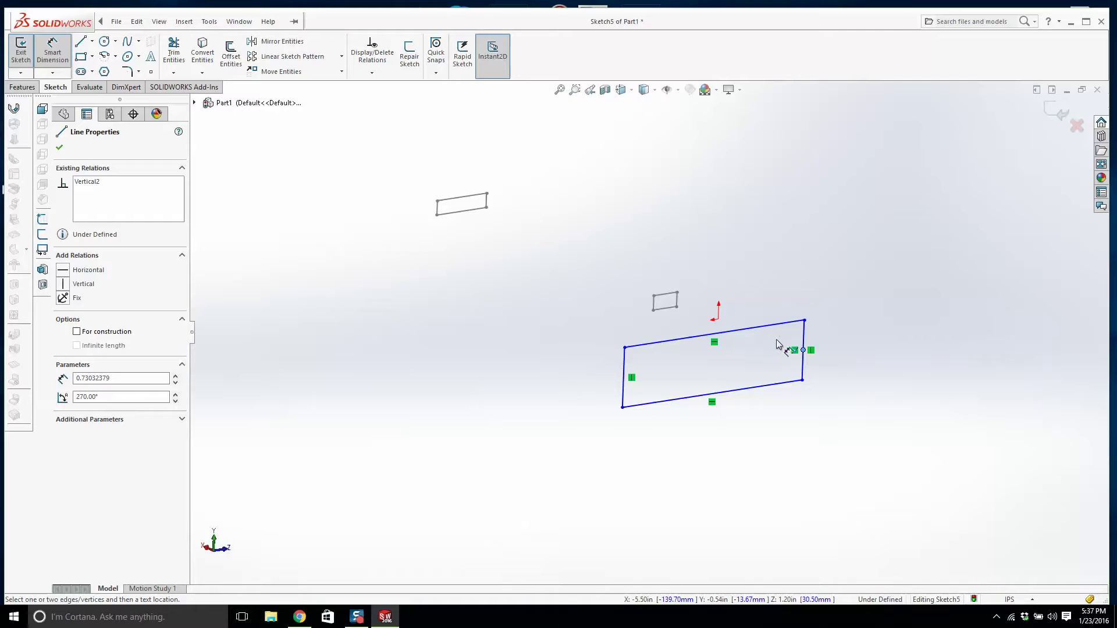
pyautogui.press('Escape')
pyautogui.click(54, 55)
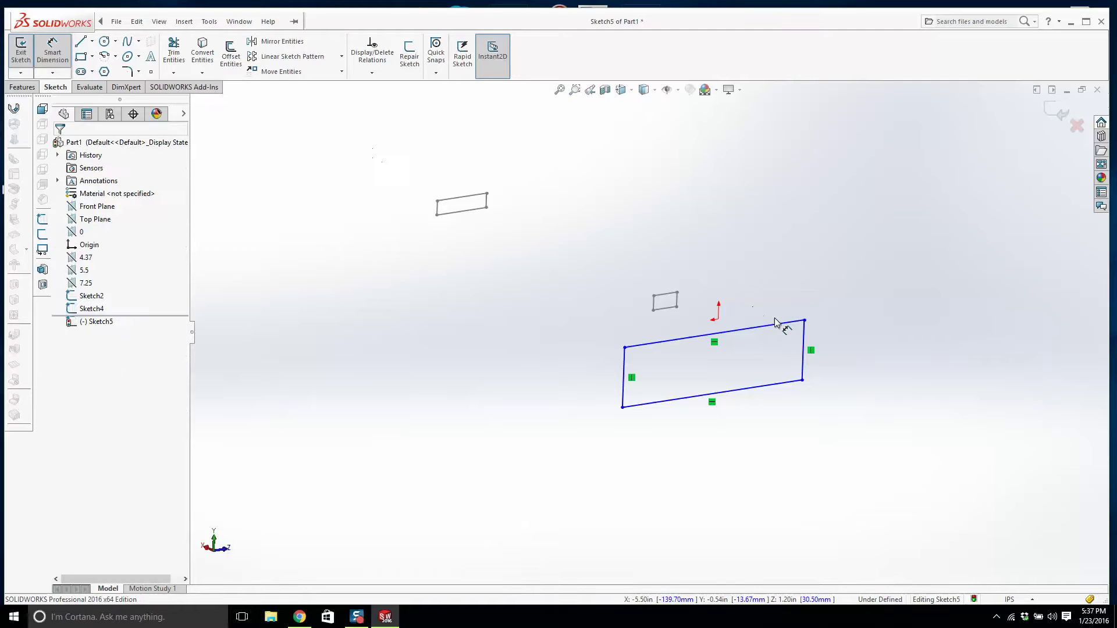
pyautogui.click(805, 349)
pyautogui.click(862, 343)
pyautogui.write('.175')
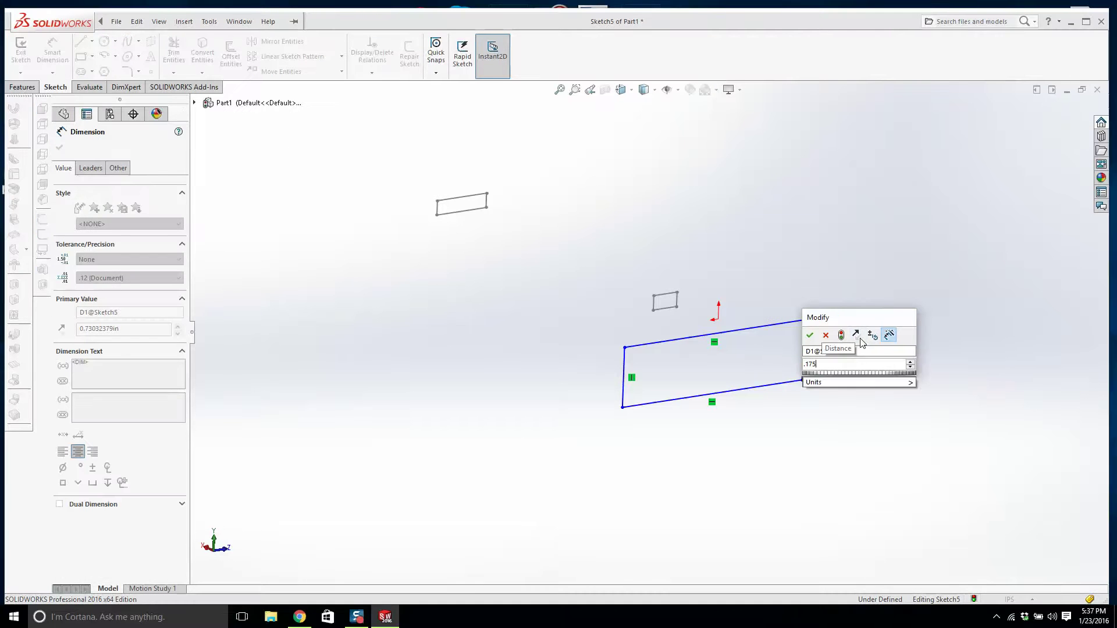
pyautogui.press('Return')
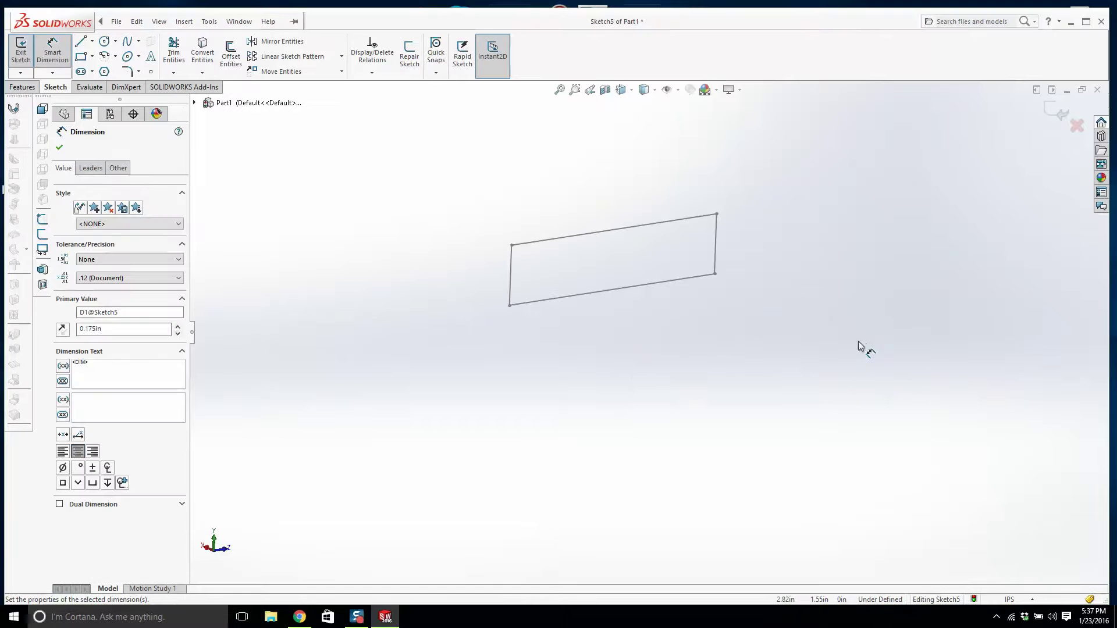
# - Dimension the rectangle's lower edge and set its width to 1.1 in
pyautogui.scroll(8, 657, 296)
pyautogui.scroll(-3, 852, 420)
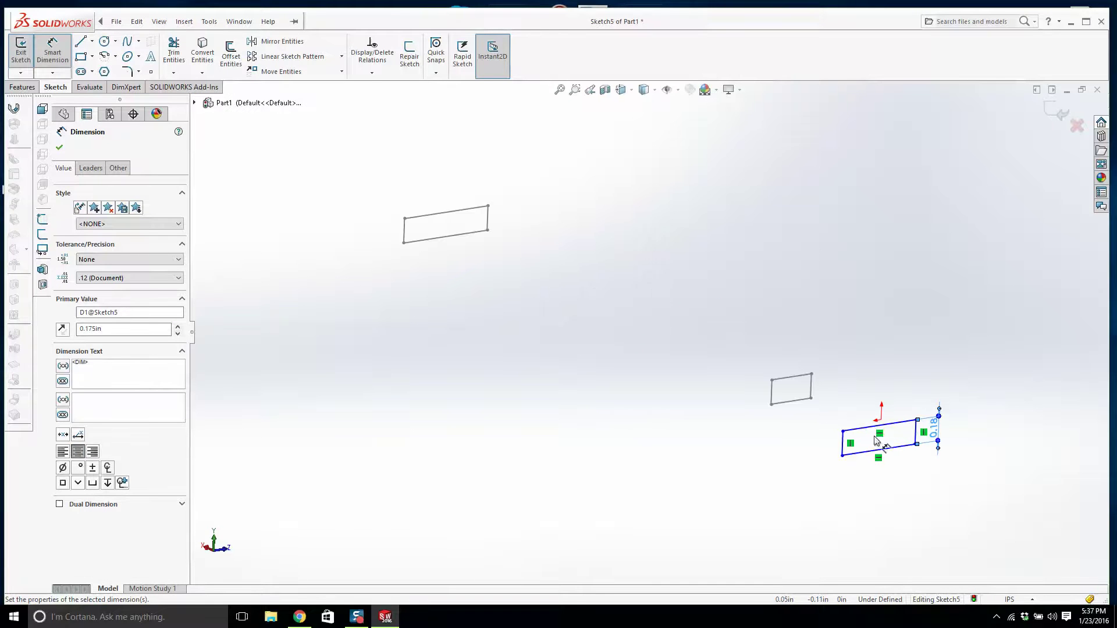
pyautogui.click(889, 451)
pyautogui.click(885, 482)
pyautogui.write('1.1')
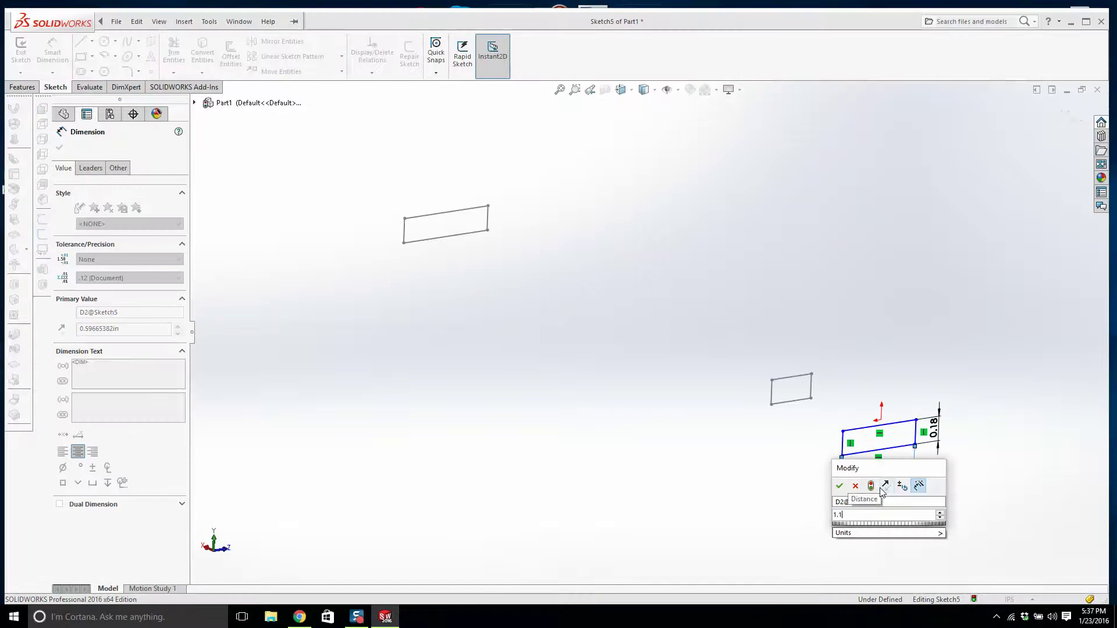
pyautogui.press('Return')
pyautogui.scroll(-4, 881, 491)
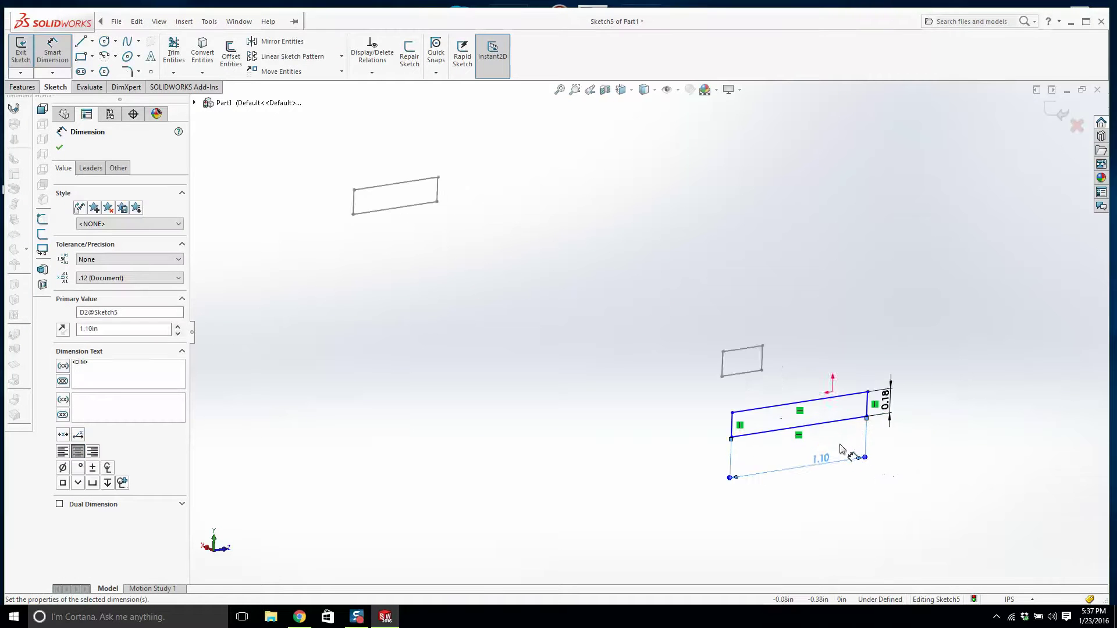
pyautogui.press('Escape')
# - Draw a vertical centerline about 0.83 in long from the origin down through the rectangle
pyautogui.click(104, 41)
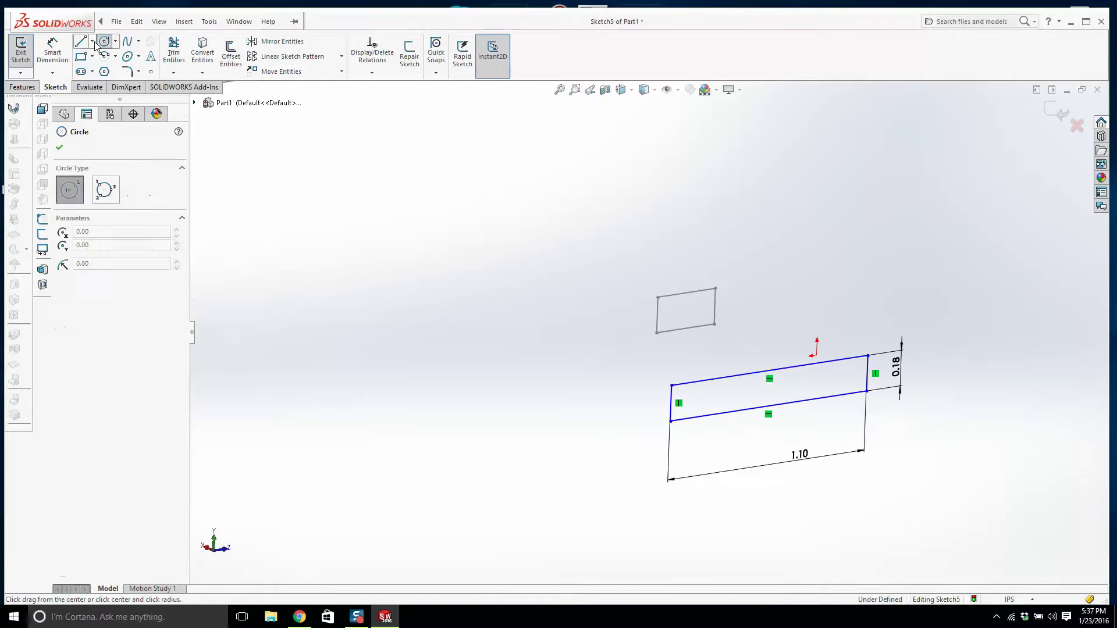
pyautogui.click(92, 41)
pyautogui.click(97, 70)
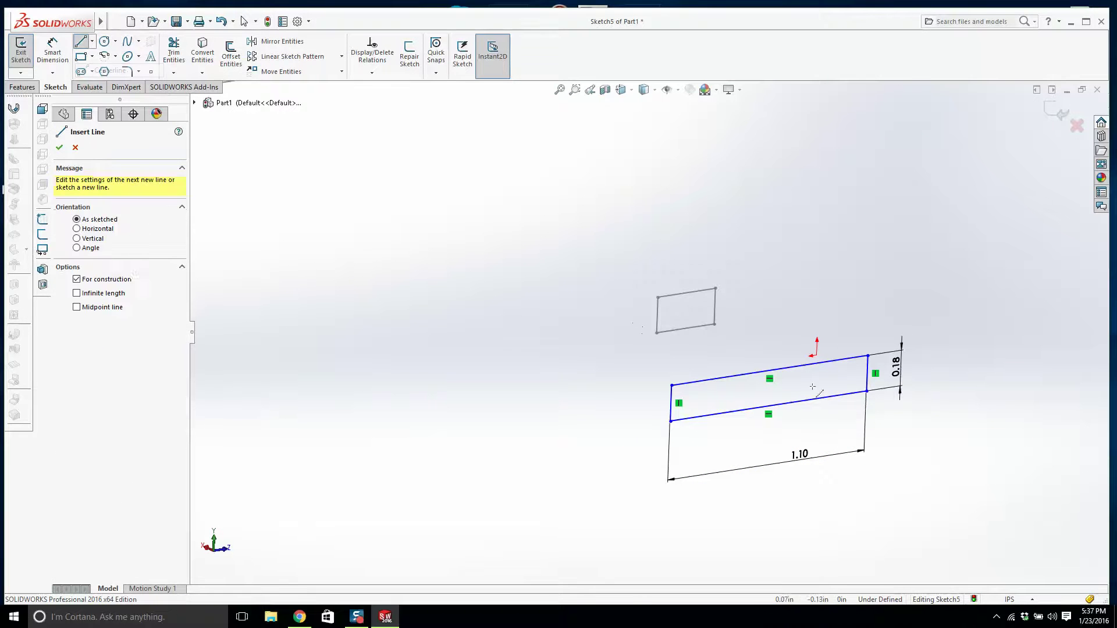
pyautogui.click(817, 355)
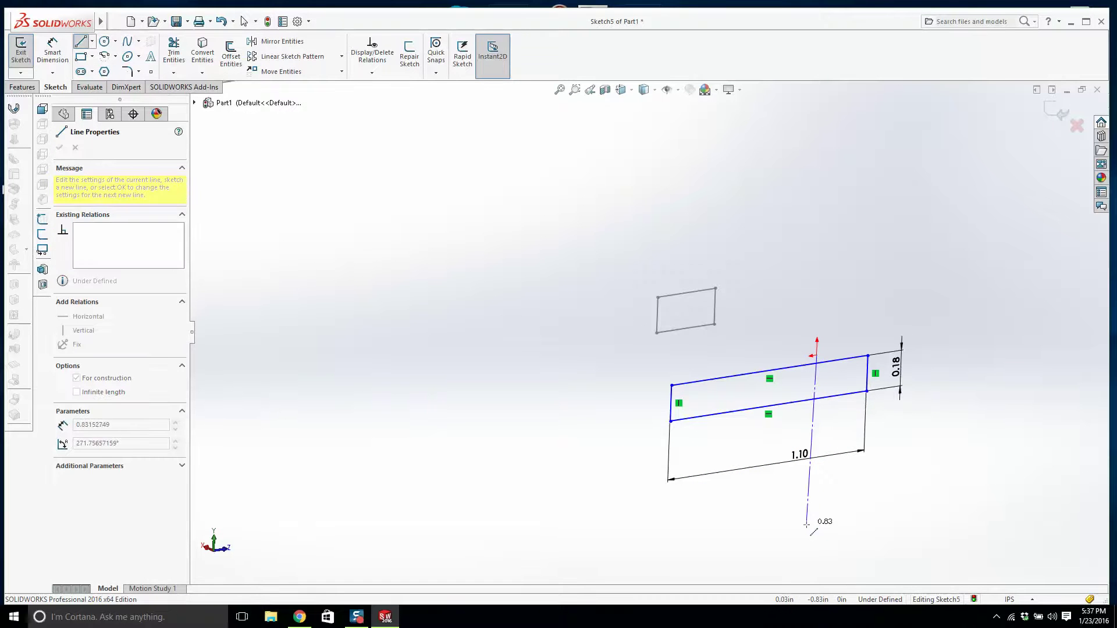
pyautogui.click(809, 524)
pyautogui.press('Escape')
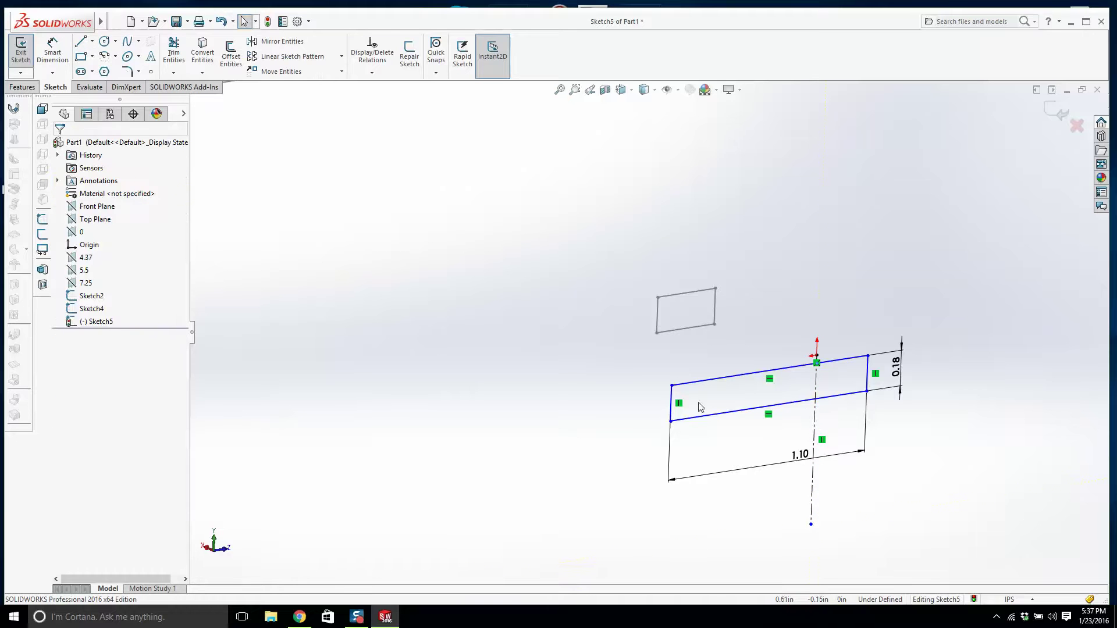
# - Make the rectangle's two vertical sides symmetric about the centerline
pyautogui.click(670, 404)
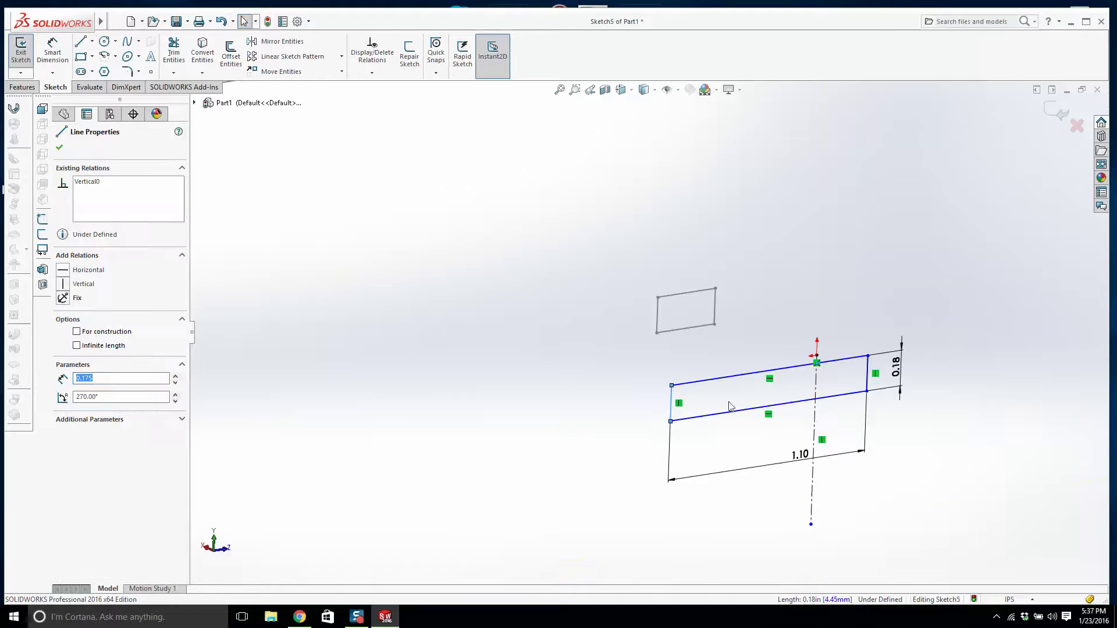
pyautogui.keyDown('ctrl'); pyautogui.click(867, 381); pyautogui.keyUp('ctrl')
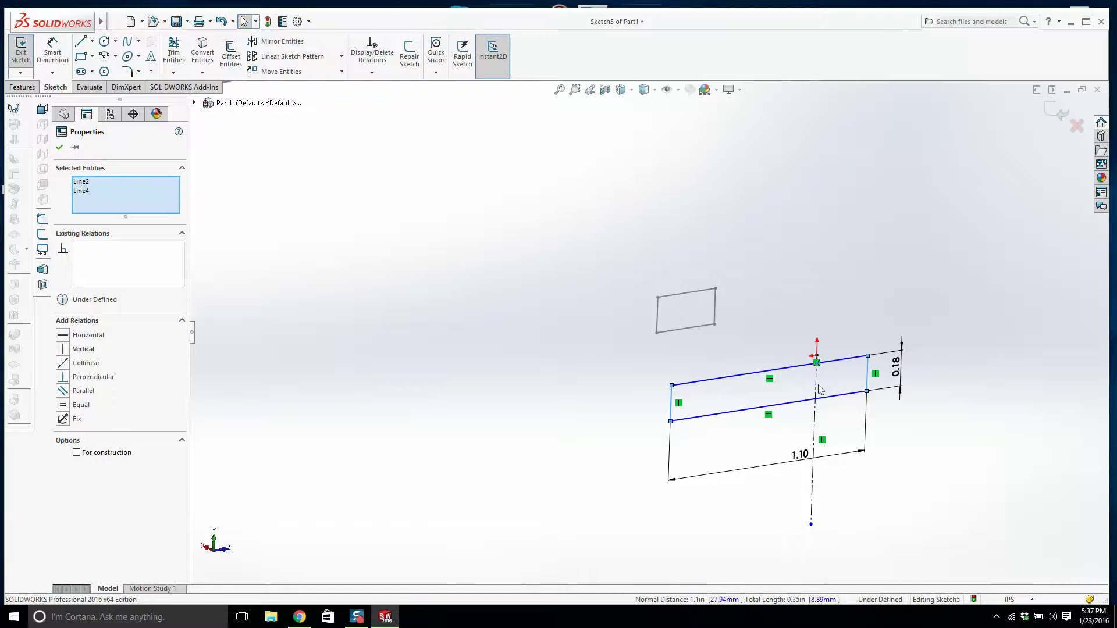
pyautogui.keyDown('ctrl'); pyautogui.click(815, 390); pyautogui.keyUp('ctrl')
pyautogui.click(76, 405)
pyautogui.click(633, 363)
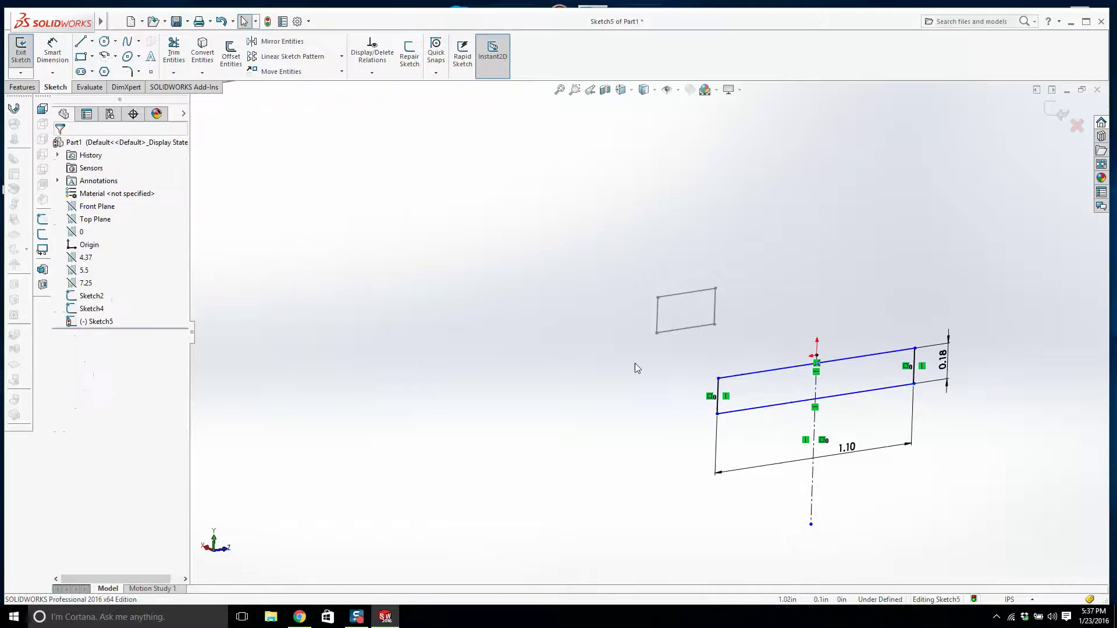
# - Shift the rectangle downward along the centerline, further below the origin
pyautogui.scroll(1, 635, 364)
pyautogui.scroll(-1, 802, 357)
pyautogui.moveTo(807, 349); pyautogui.dragTo(807, 388)
pyautogui.scroll(7, 803, 381)
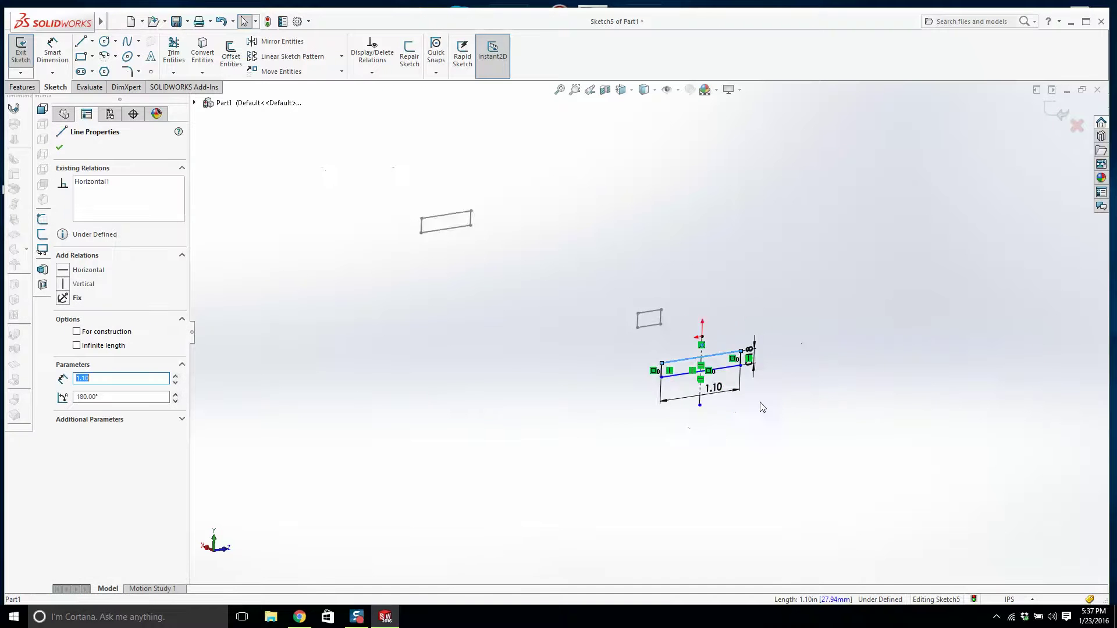
pyautogui.click(804, 373)
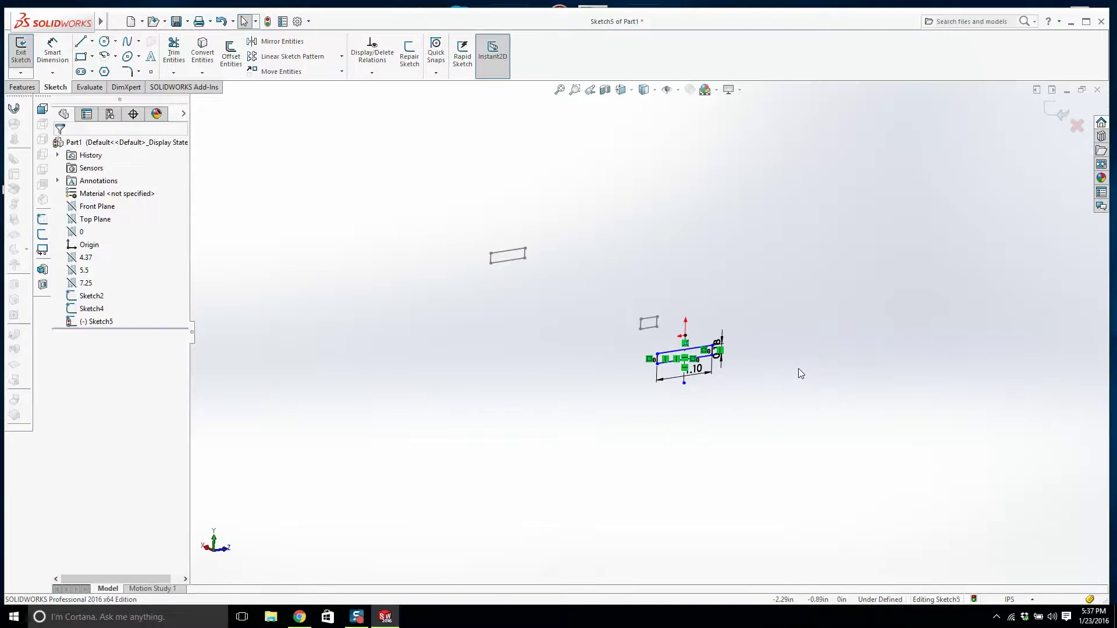
# - Dimension the vertical distance from the origin to the 1.1 in rectangle's lower edge as 0.69 in
pyautogui.click(52, 53)
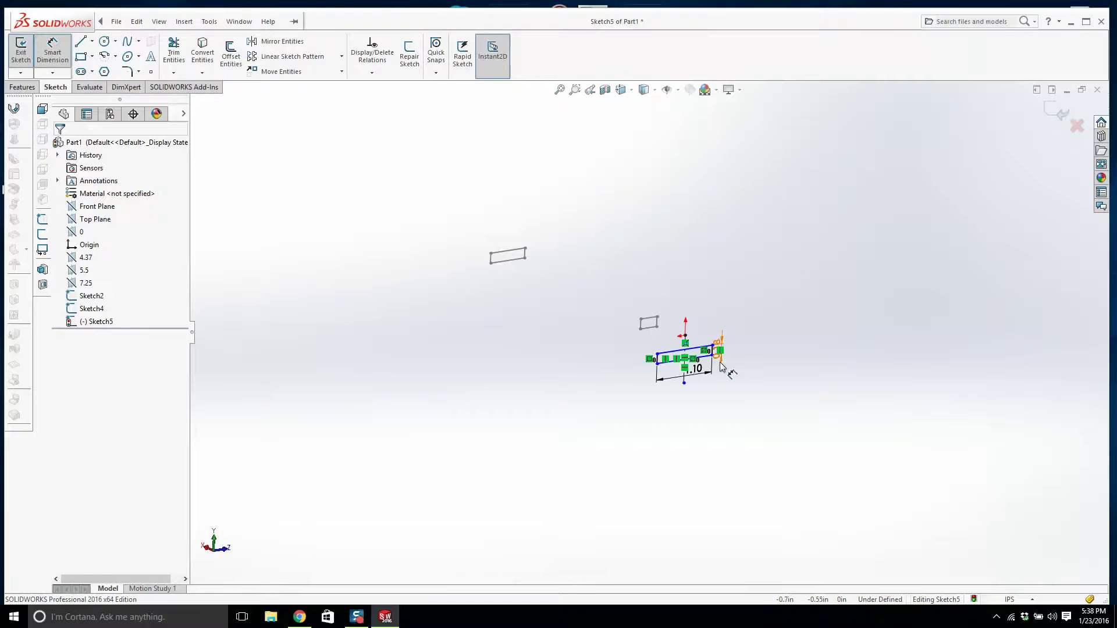
pyautogui.scroll(-3, 722, 372)
pyautogui.click(674, 334)
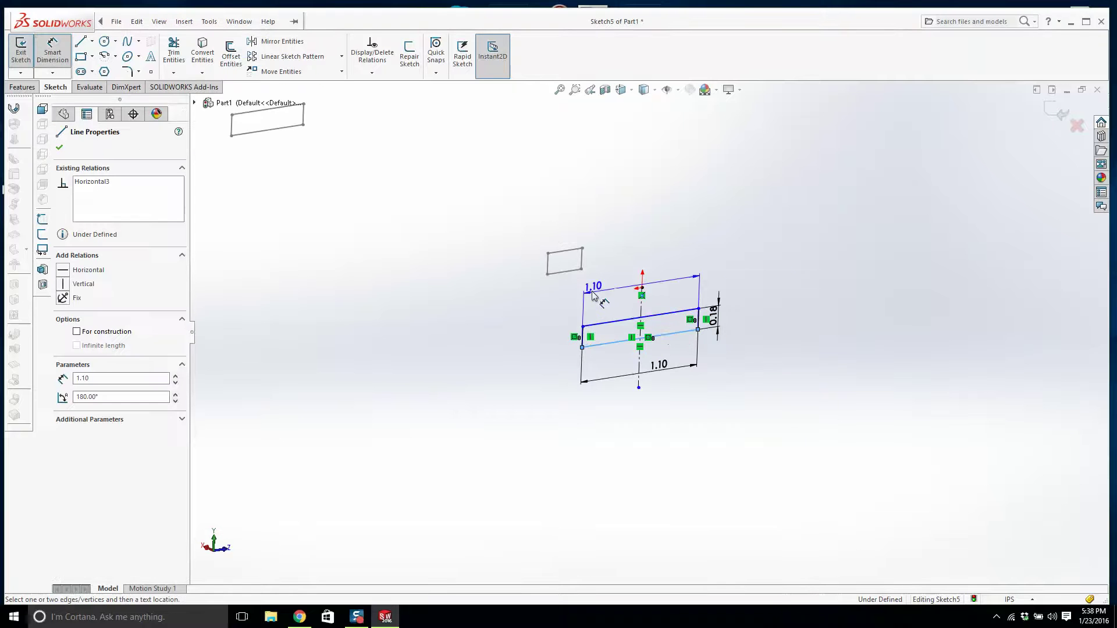
pyautogui.scroll(-3, 592, 291)
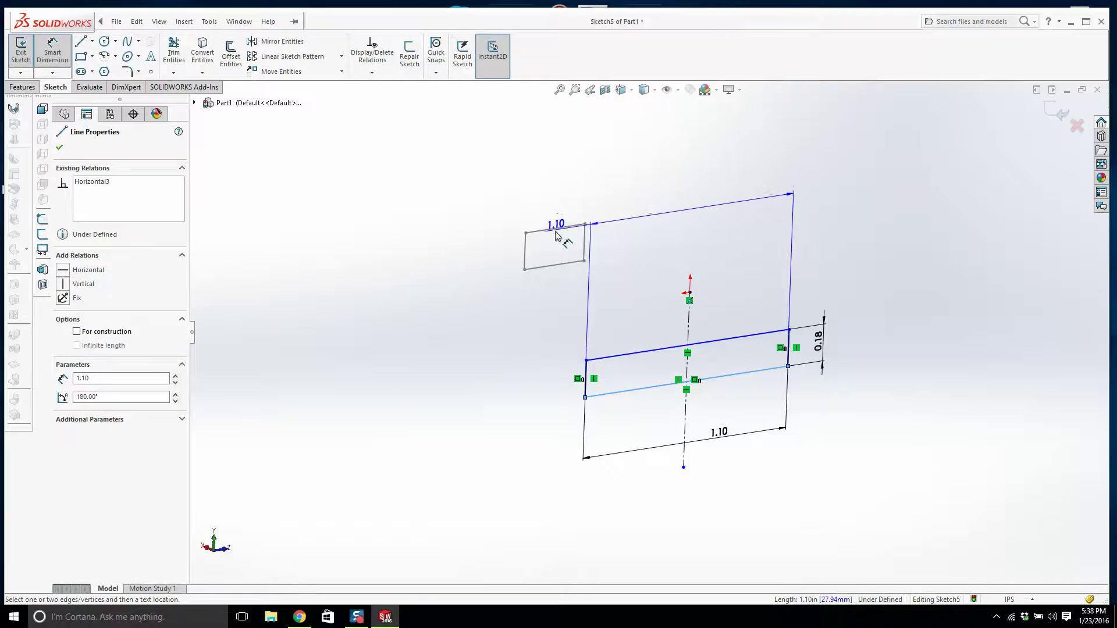
pyautogui.moveTo(559, 239); pyautogui.dragTo(594, 252, button='middle')
pyautogui.scroll(3, 618, 255)
pyautogui.scroll(-3, 849, 315)
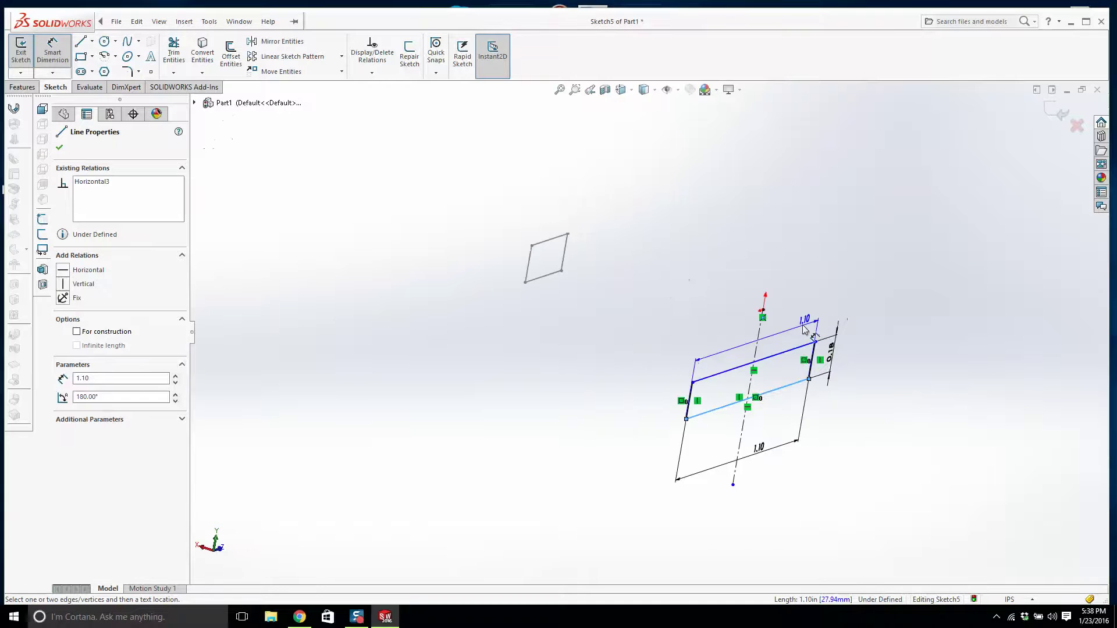
pyautogui.click(732, 303)
pyautogui.click(551, 415)
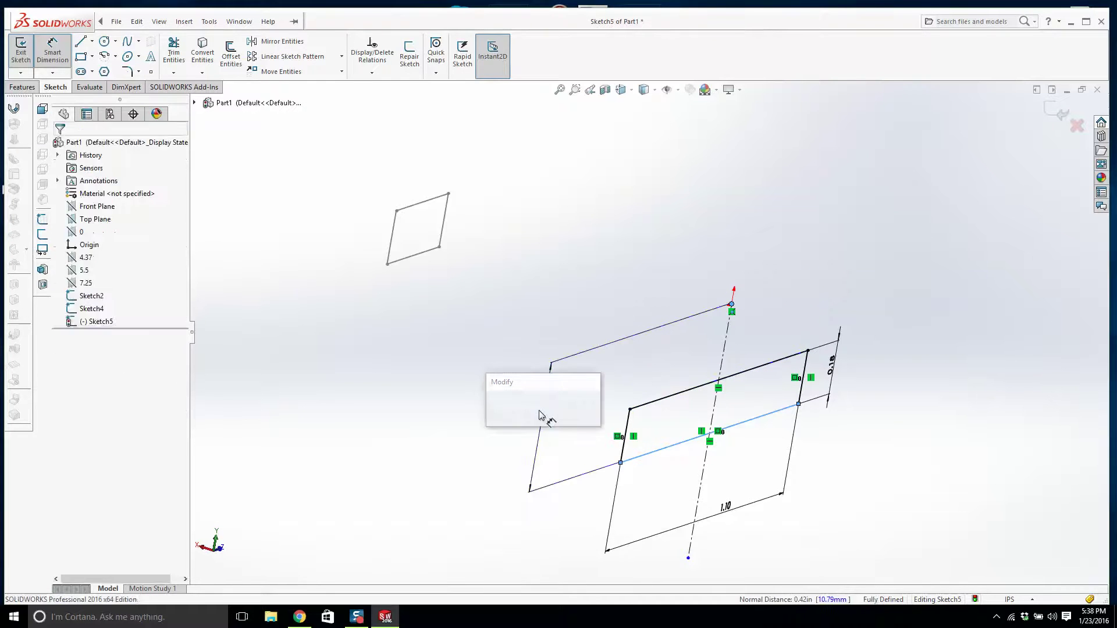
pyautogui.write('.69')
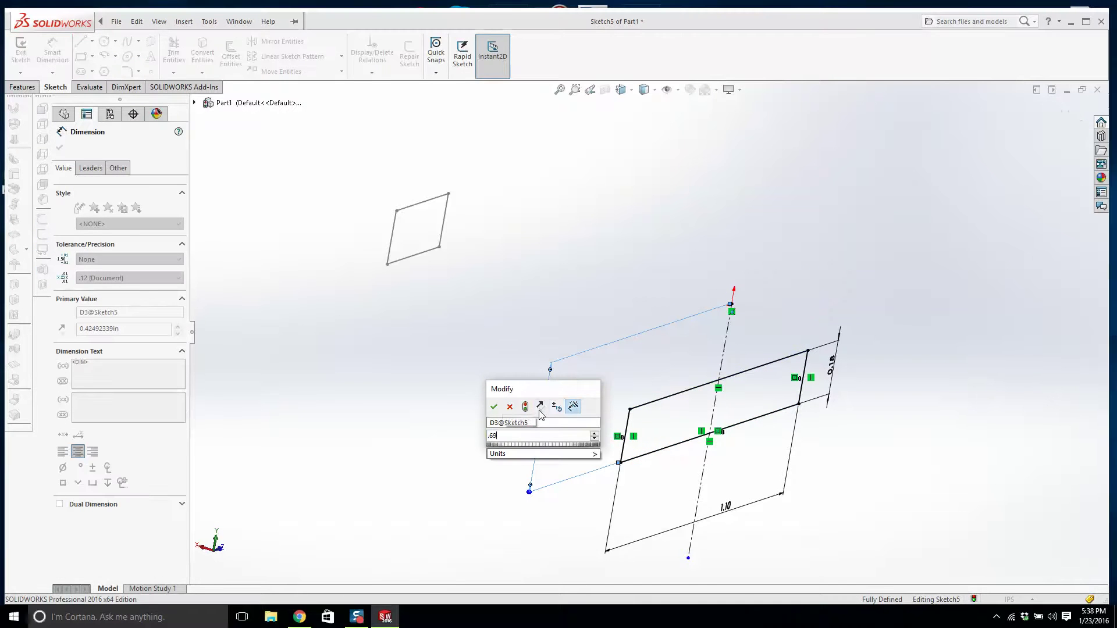
pyautogui.press('Return')
pyautogui.moveTo(541, 414)
pyautogui.mouseDown(button='middle')
pyautogui.moveTo(559, 439)
pyautogui.moveTo(535, 353)
pyautogui.moveTo(558, 384)
pyautogui.moveTo(616, 343)
pyautogui.moveTo(594, 349)
pyautogui.moveTo(567, 308)
pyautogui.mouseUp(button='middle')
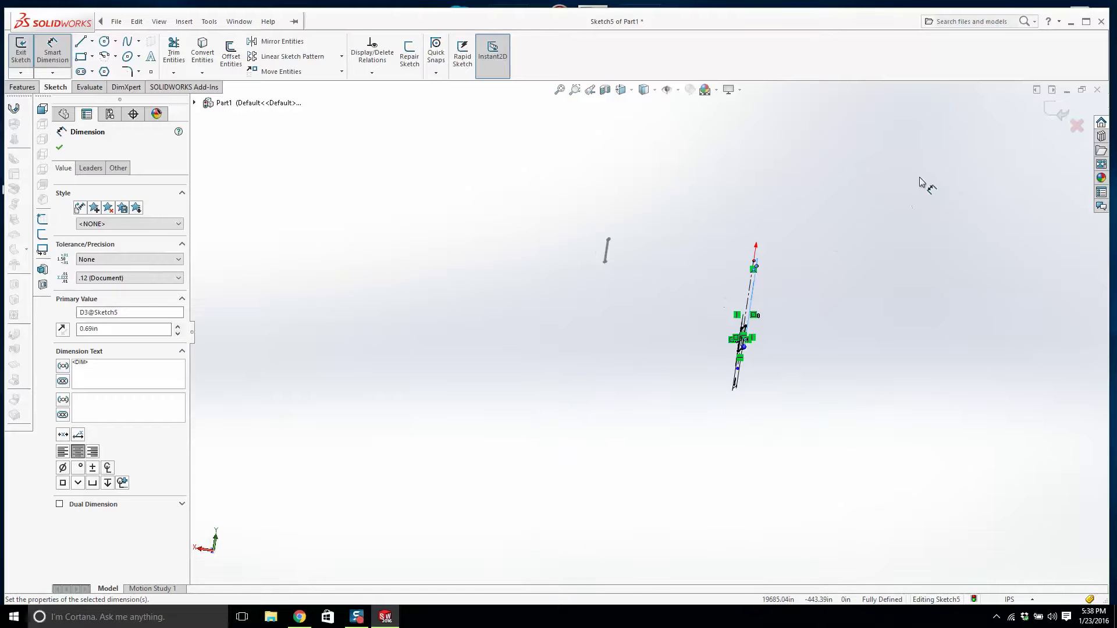
pyautogui.moveTo(865, 255); pyautogui.dragTo(774, 277, button='middle')
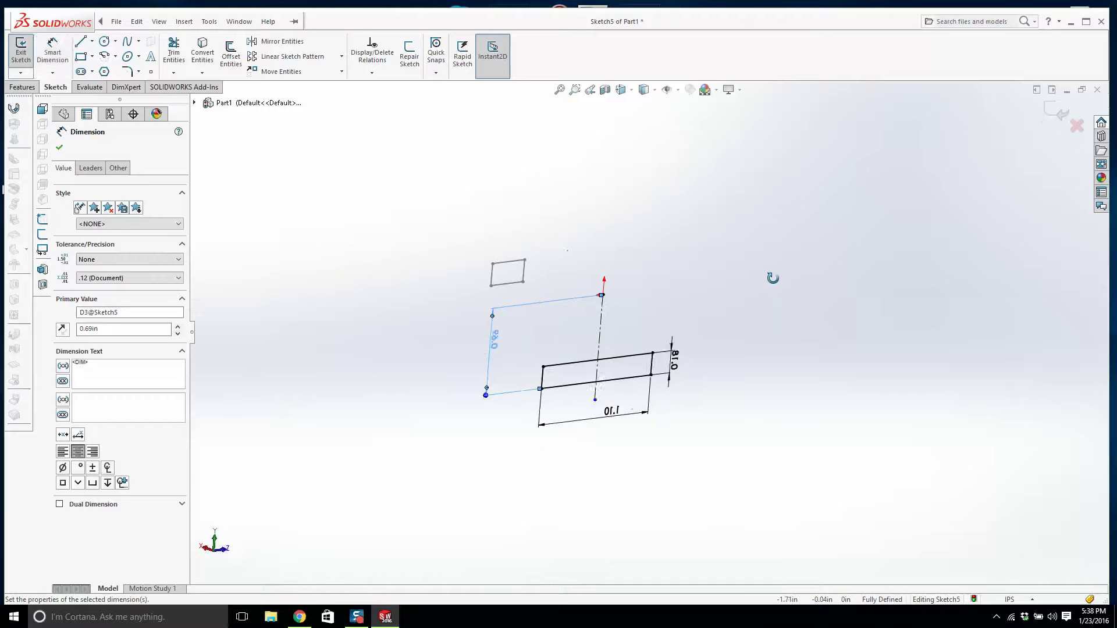
# - Close the sketch of the 1.1 in rectangle and view the three cross-sections together
pyautogui.click(1052, 113)
pyautogui.scroll(5, 781, 363)
pyautogui.click(454, 288)
pyautogui.moveTo(454, 288)
pyautogui.mouseDown(button='middle')
pyautogui.moveTo(546, 281)
pyautogui.moveTo(562, 298)
pyautogui.moveTo(546, 312)
pyautogui.mouseUp(button='middle')
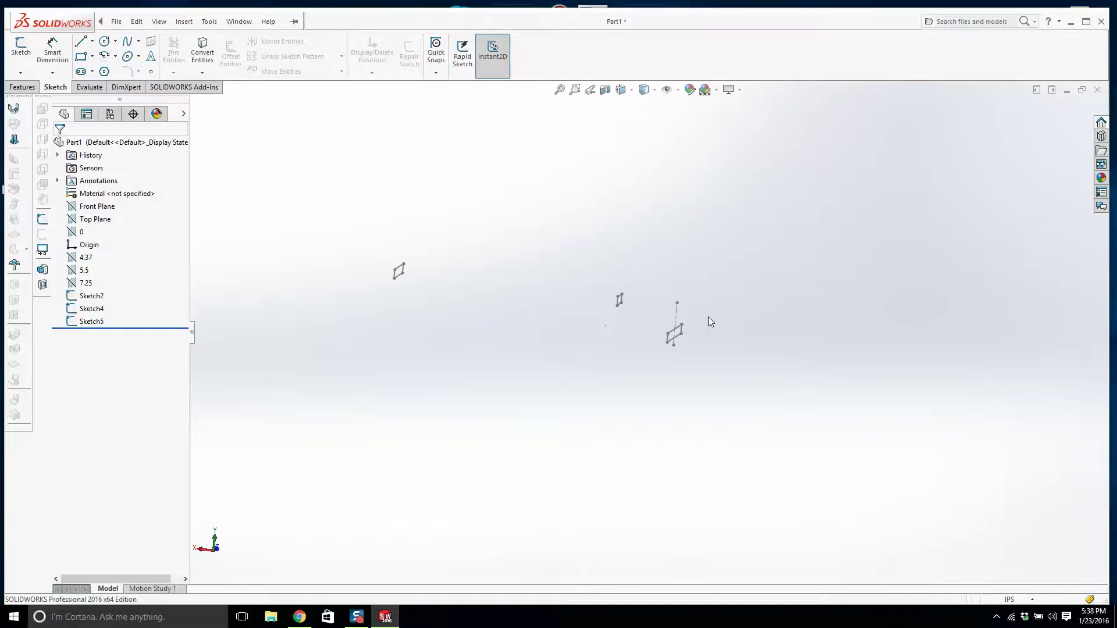
pyautogui.moveTo(598, 349)
pyautogui.mouseDown(button='middle')
pyautogui.moveTo(605, 464)
pyautogui.moveTo(606, 400)
pyautogui.moveTo(591, 352)
pyautogui.moveTo(676, 342)
pyautogui.mouseUp(button='middle')
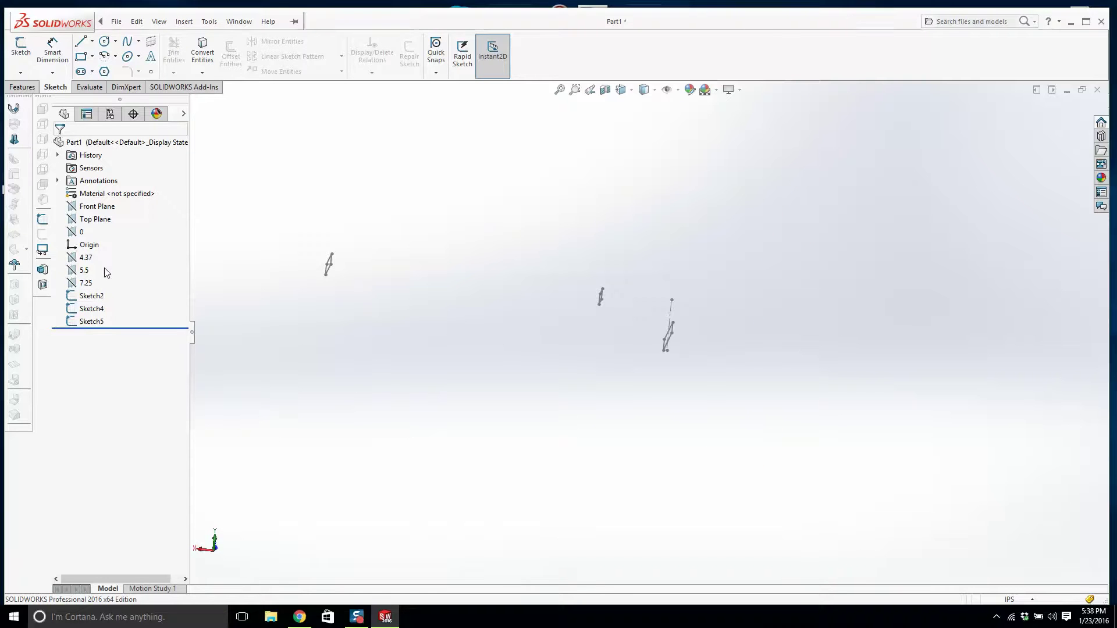
# - Start a sketch on plane 7.25 and draw a corner rectangle about 0.37 by 0.13 in beside the origin
pyautogui.click(85, 283)
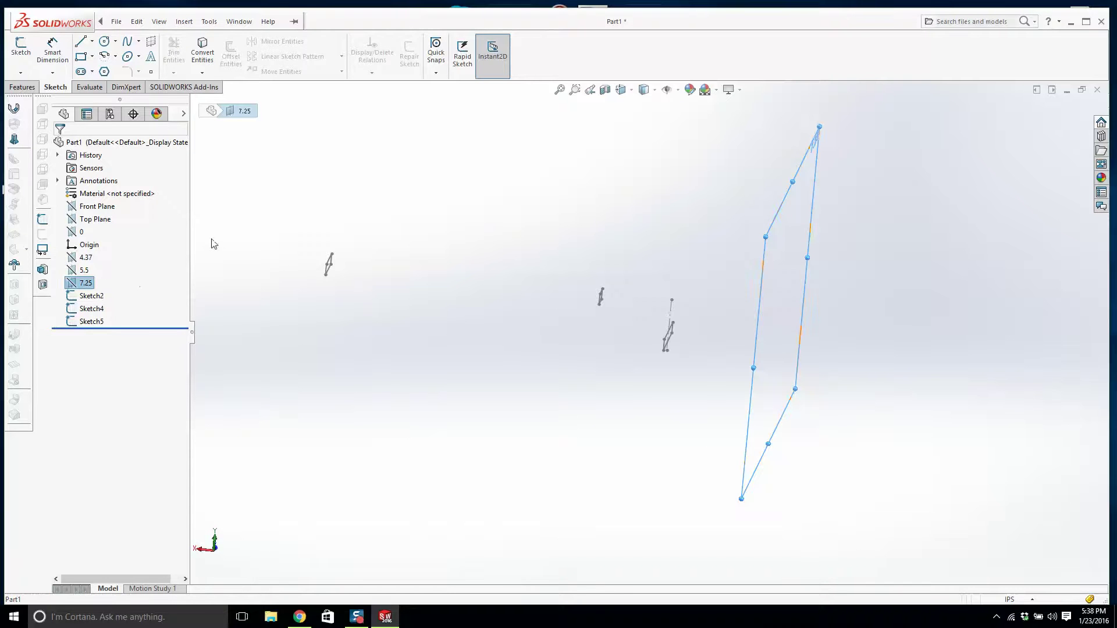
pyautogui.click(20, 47)
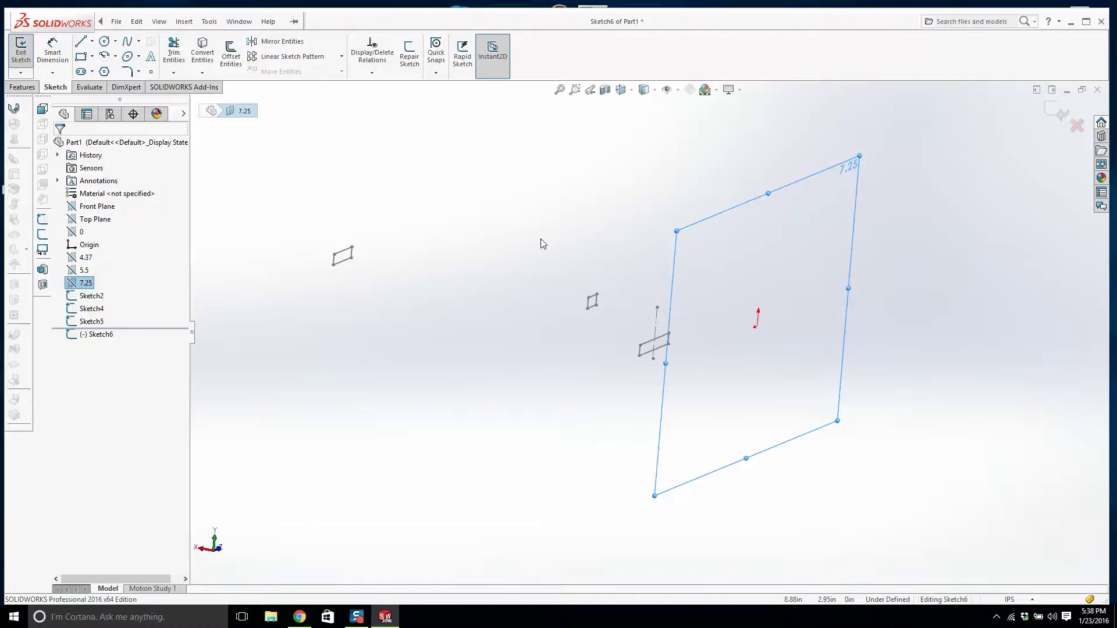
pyautogui.click(116, 21)
pyautogui.click(81, 56)
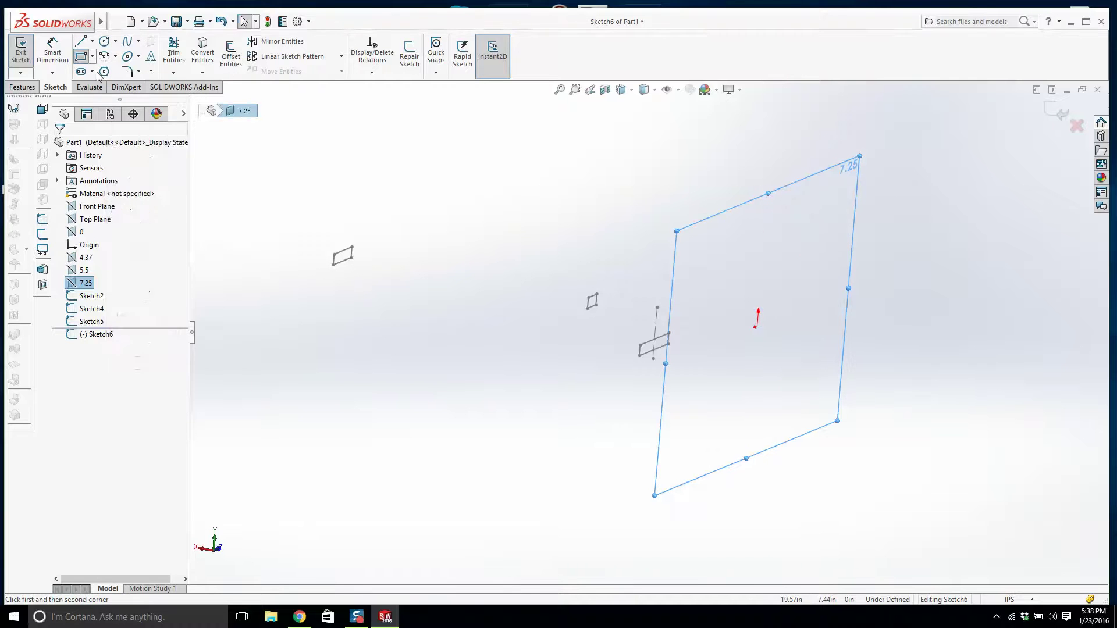
pyautogui.click(725, 342)
pyautogui.scroll(-5, 764, 344)
pyautogui.press('Escape')
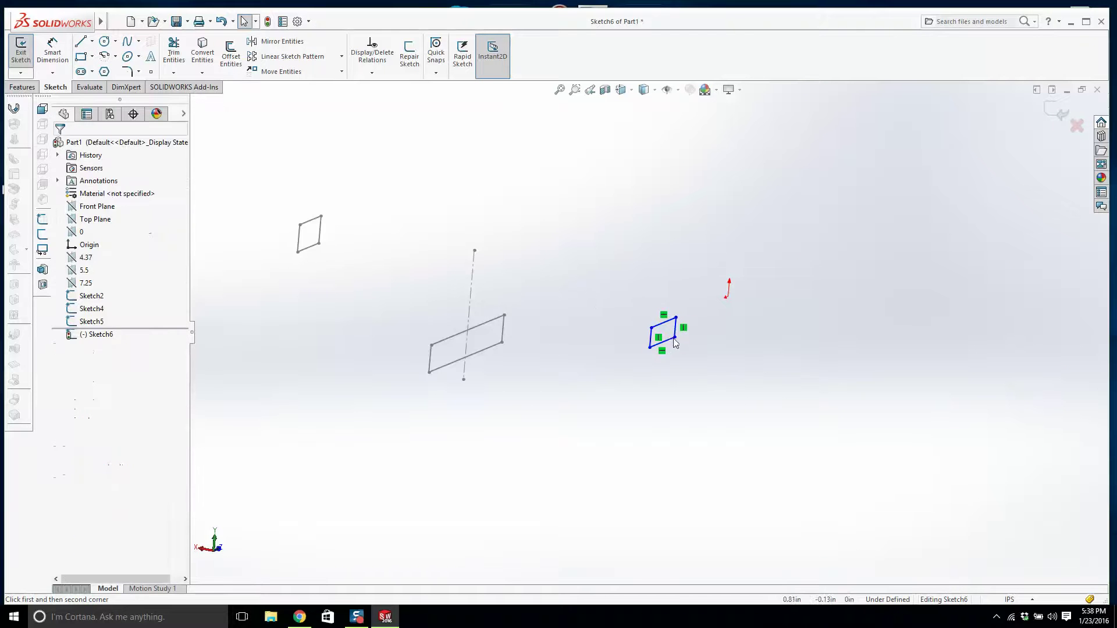
# - View the sketch plane head-on and make the origin the midpoint of the new rectangle's upper edge
pyautogui.moveTo(674, 337); pyautogui.dragTo(750, 294)
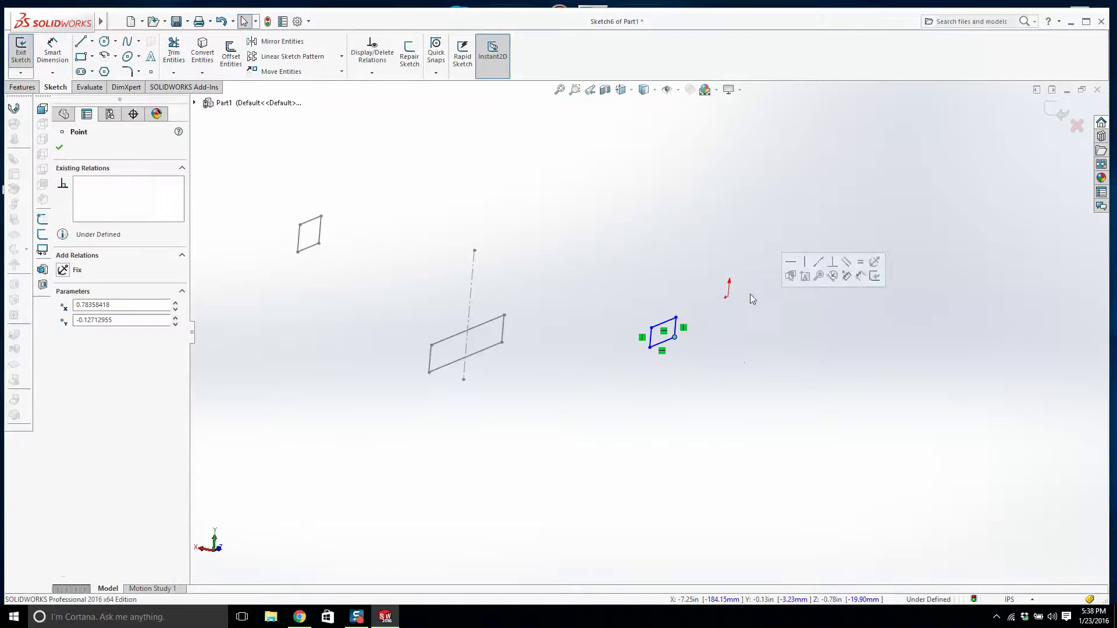
pyautogui.click(714, 320)
pyautogui.click(670, 320)
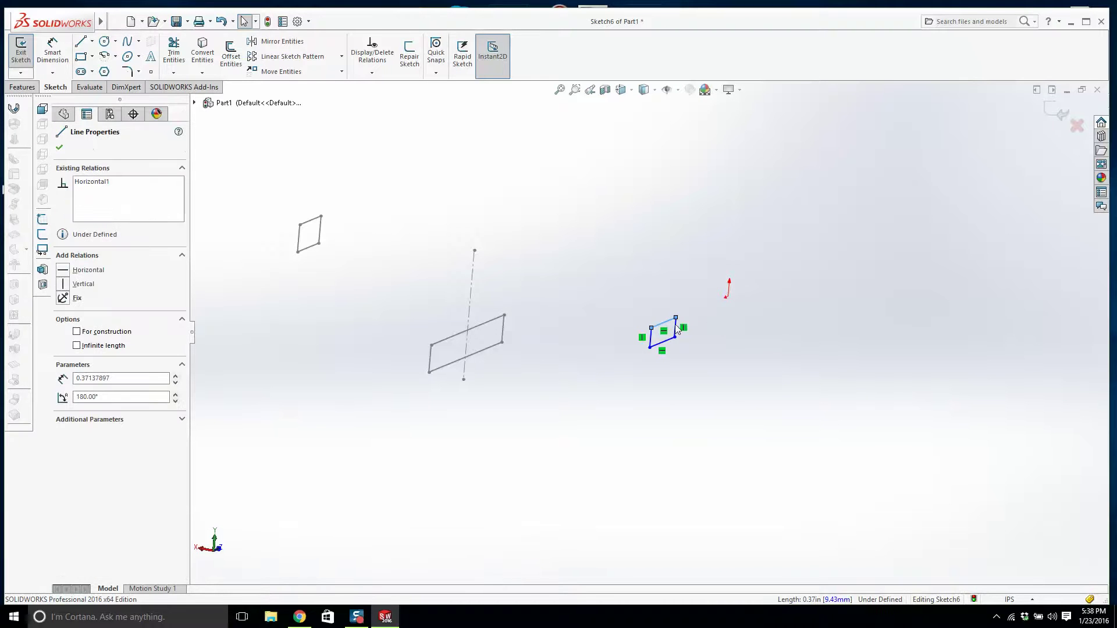
pyautogui.moveTo(749, 312); pyautogui.dragTo(678, 308, button='middle')
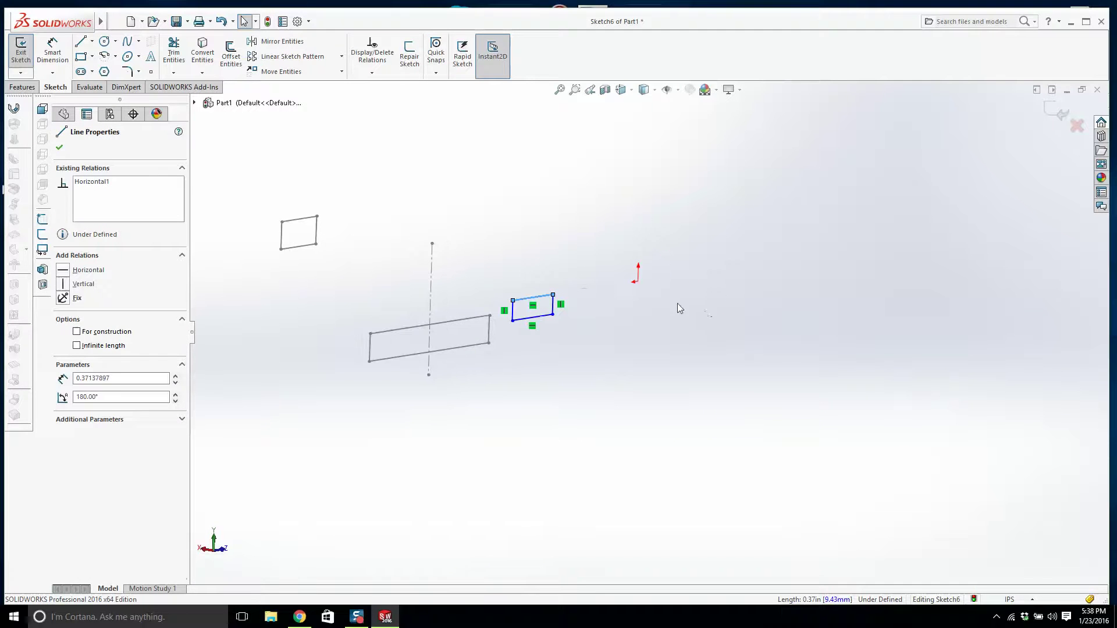
pyautogui.click(648, 281)
pyautogui.press('space')
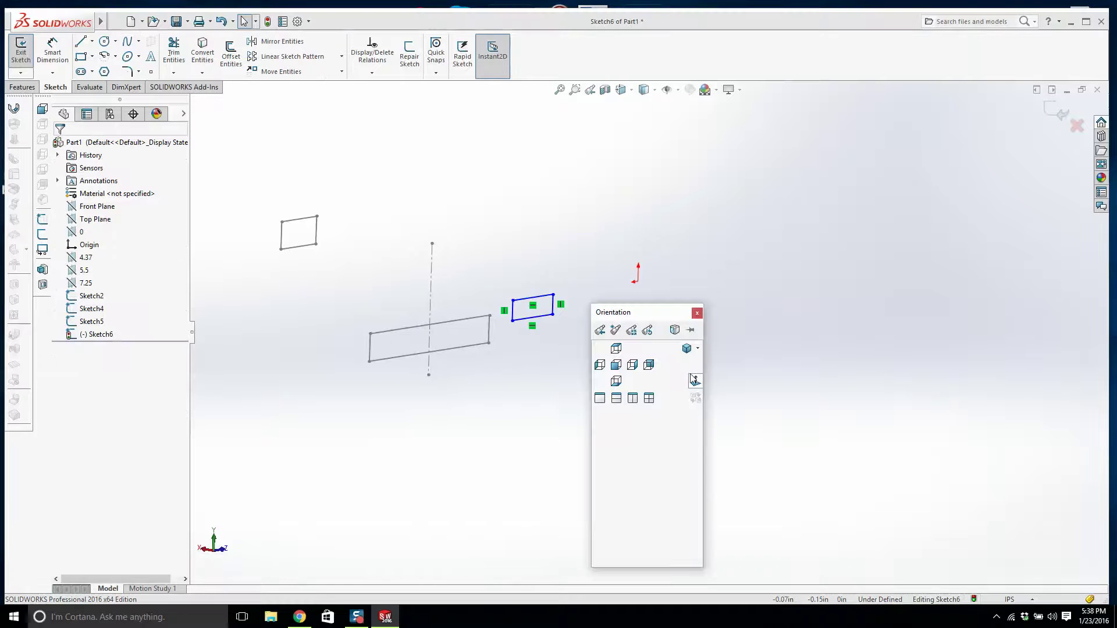
pyautogui.click(694, 381)
pyautogui.scroll(-1, 575, 195)
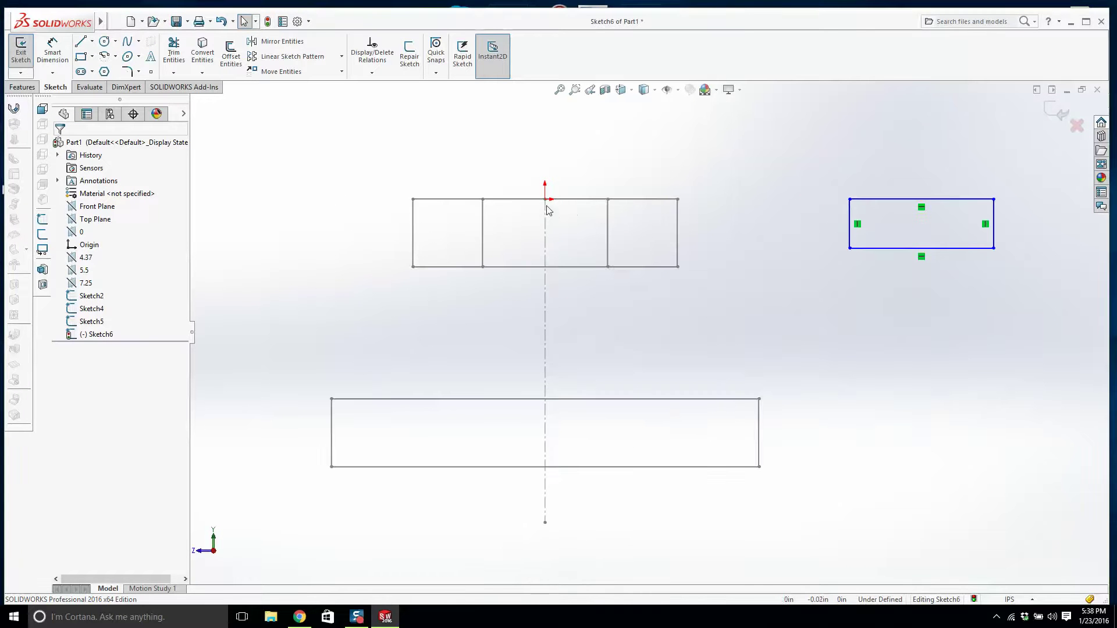
pyautogui.click(545, 201)
pyautogui.keyDown('ctrl'); pyautogui.click(905, 199); pyautogui.keyUp('ctrl')
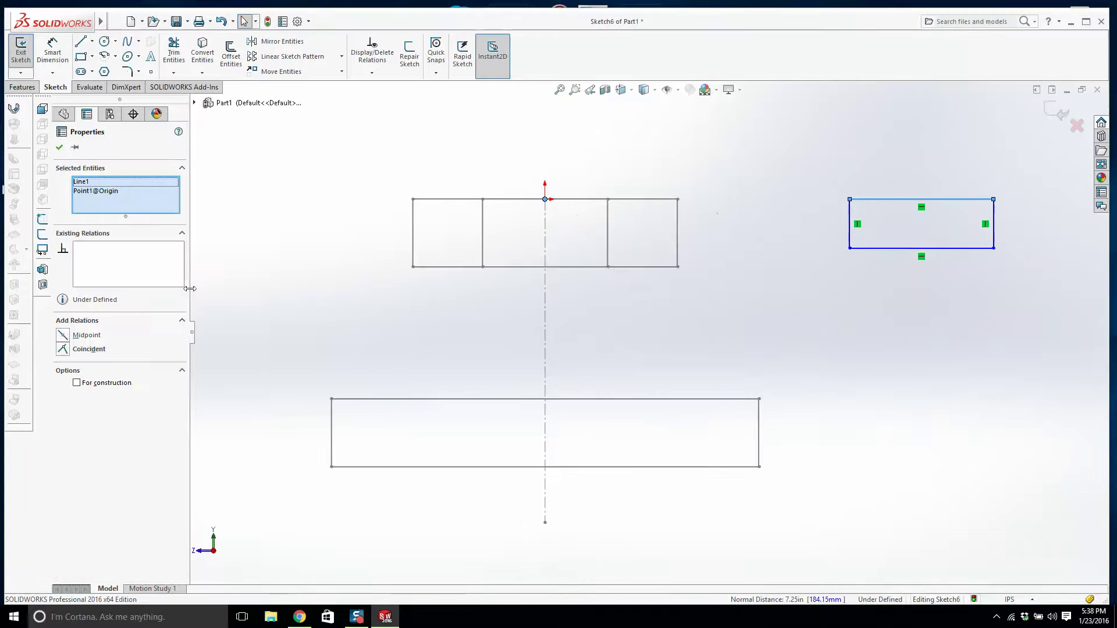
pyautogui.click(82, 338)
# - Dimension the short vertical side of the plane 7.25 rectangle as 0.175 in
pyautogui.scroll(-1, 416, 276)
pyautogui.scroll(2, 456, 279)
pyautogui.moveTo(472, 278); pyautogui.dragTo(630, 291, button='middle')
pyautogui.scroll(9, 630, 291)
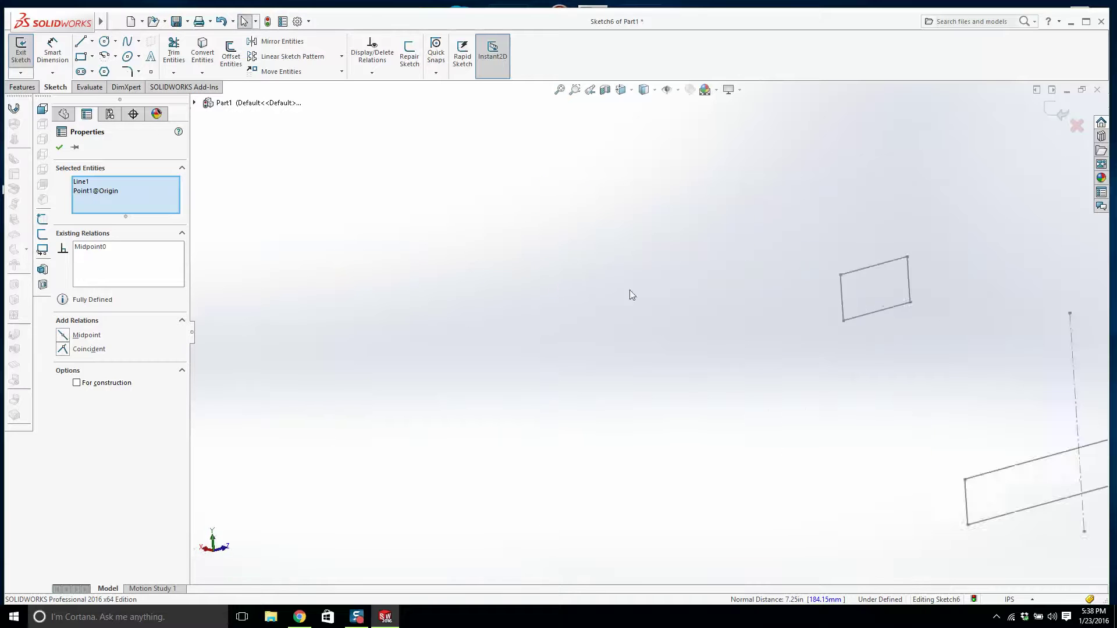
pyautogui.moveTo(830, 328); pyautogui.dragTo(867, 382, button='middle')
pyautogui.scroll(-5, 867, 382)
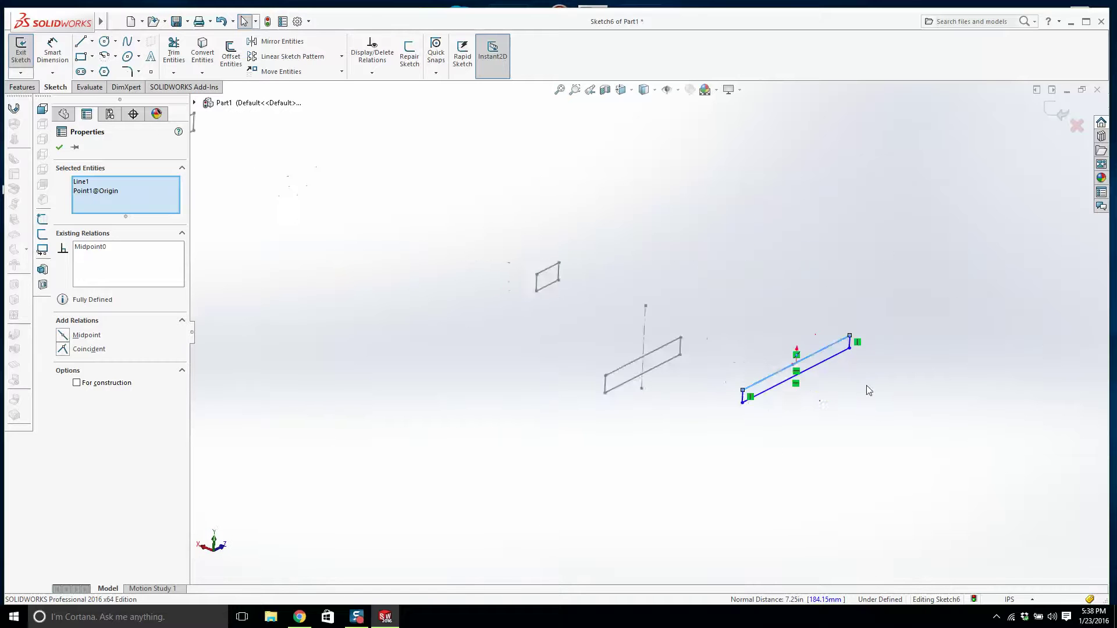
pyautogui.click(910, 406)
pyautogui.scroll(-3, 814, 324)
pyautogui.click(757, 294)
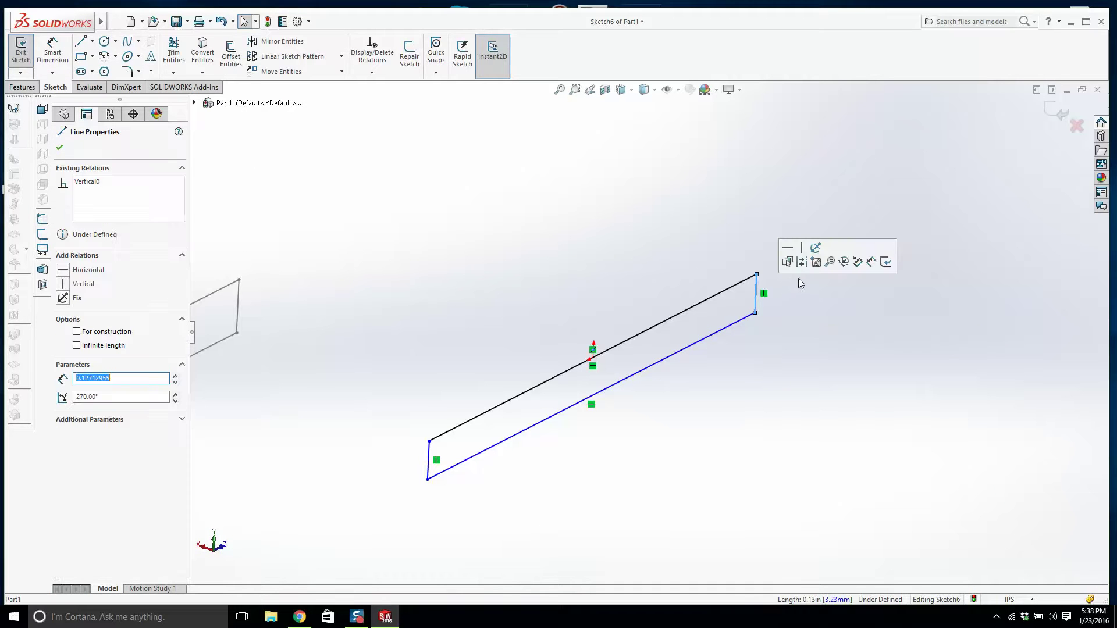
pyautogui.moveTo(813, 349); pyautogui.dragTo(810, 294, button='right')
pyautogui.click(781, 295)
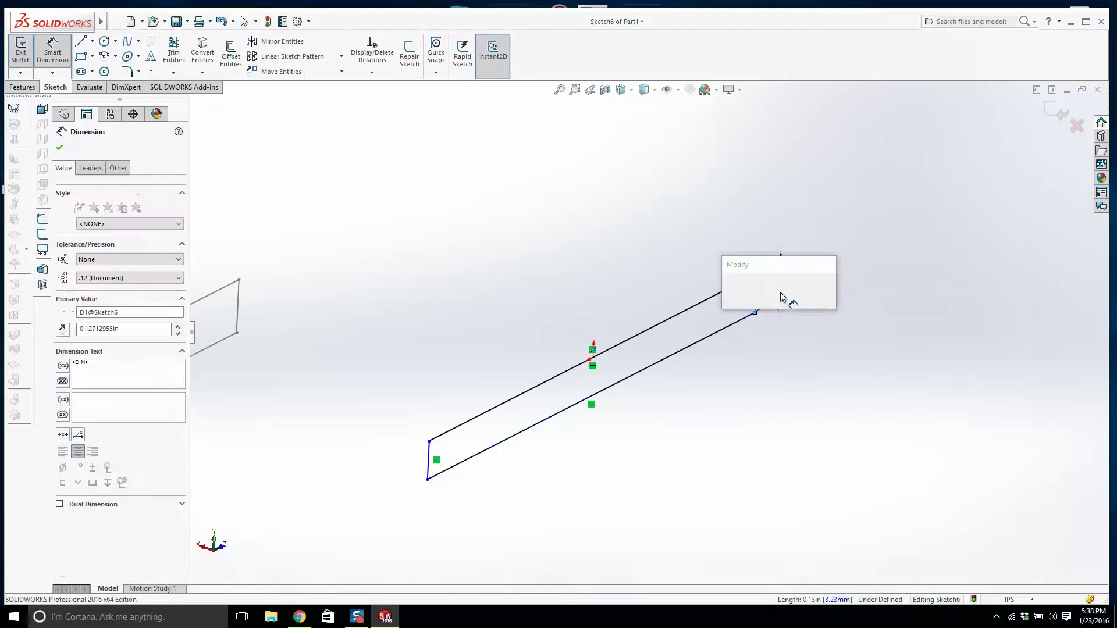
pyautogui.write('.175')
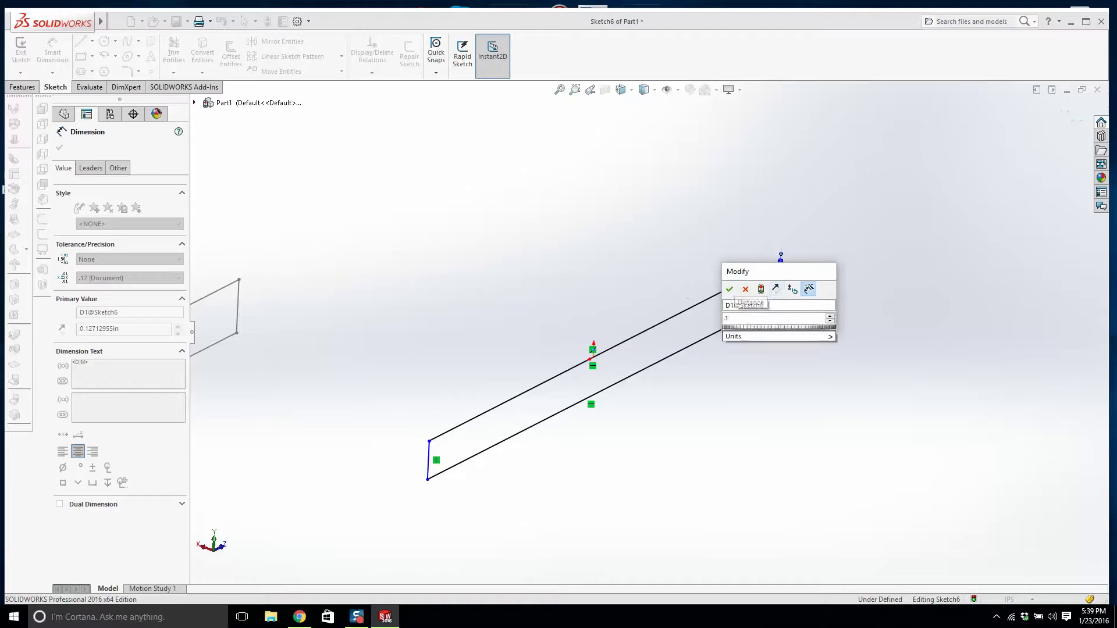
pyautogui.press('Return')
# - Change the height dimension of the plane 7.25 rectangle to 0.05 in
pyautogui.scroll(4, 597, 228)
pyautogui.scroll(-3, 561, 329)
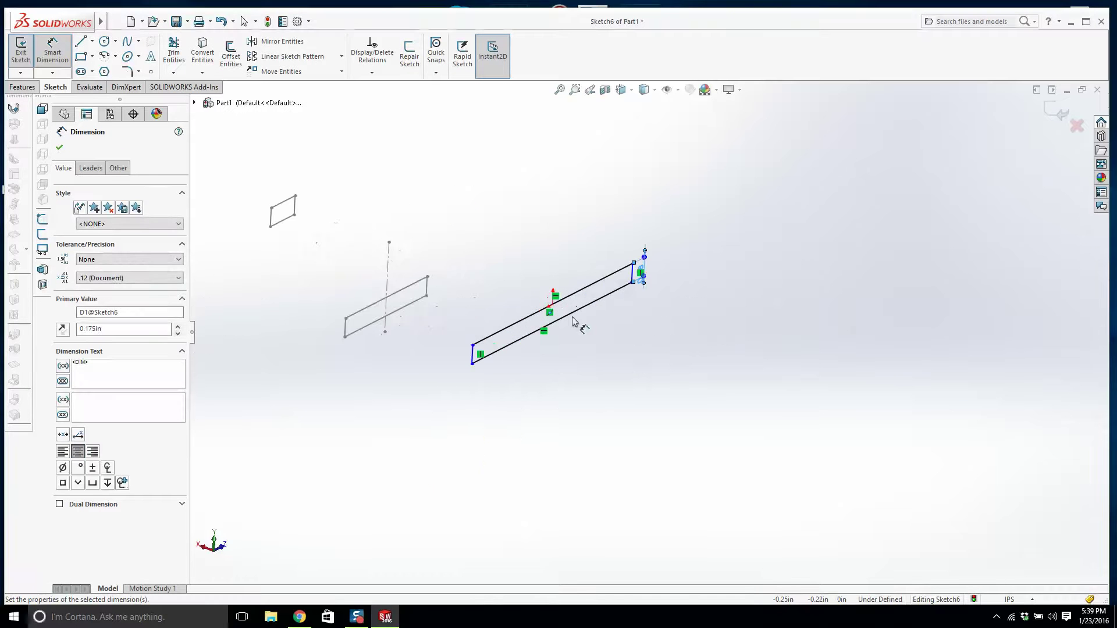
pyautogui.scroll(-4, 627, 294)
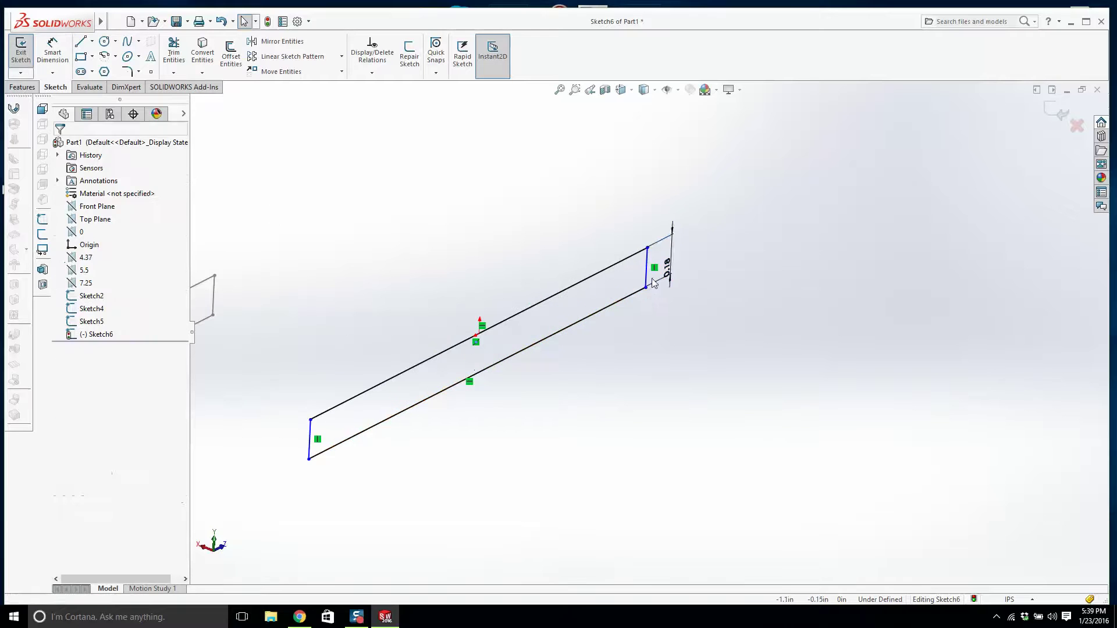
pyautogui.doubleClick(671, 271)
pyautogui.write('.05')
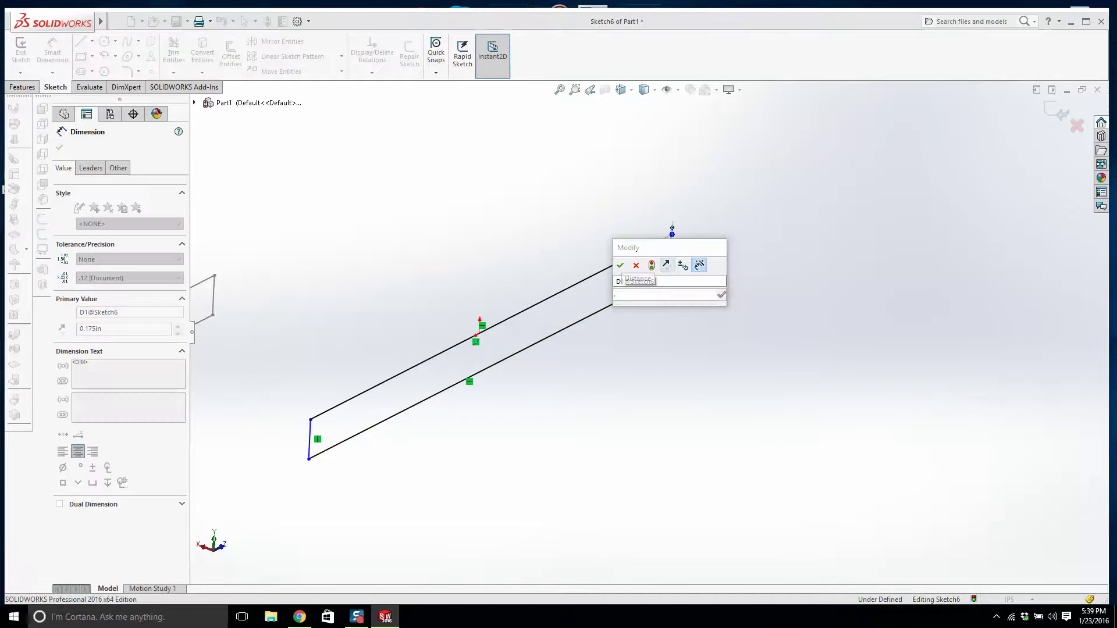
pyautogui.press('Return')
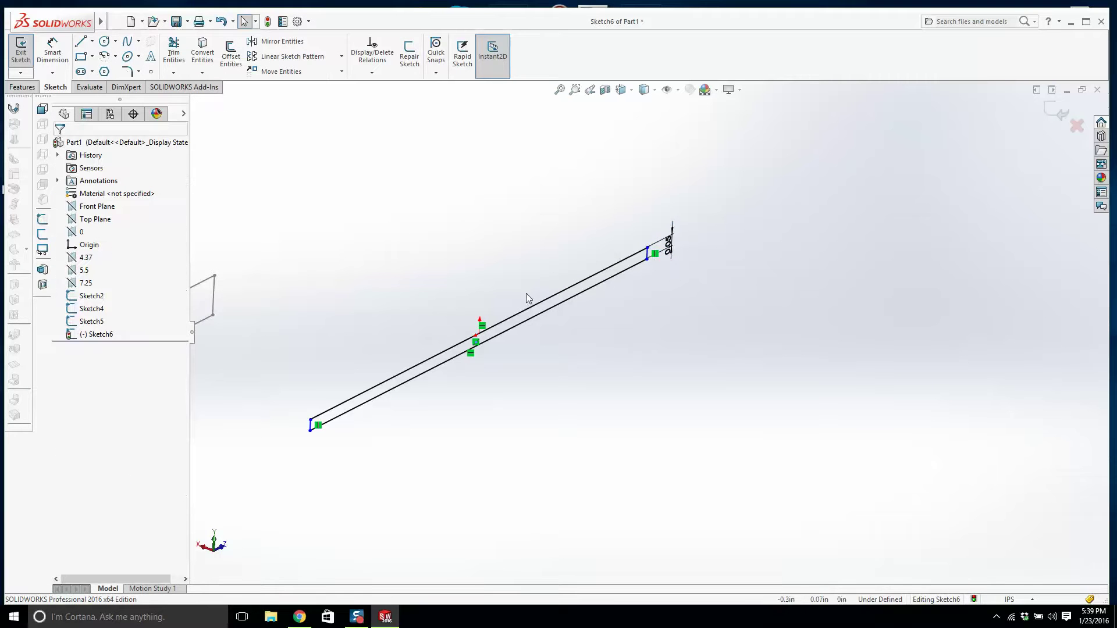
# - Dimension the rectangle's upper edge as 0.833 in wide and close the sketch on plane 7.25
pyautogui.click(52, 51)
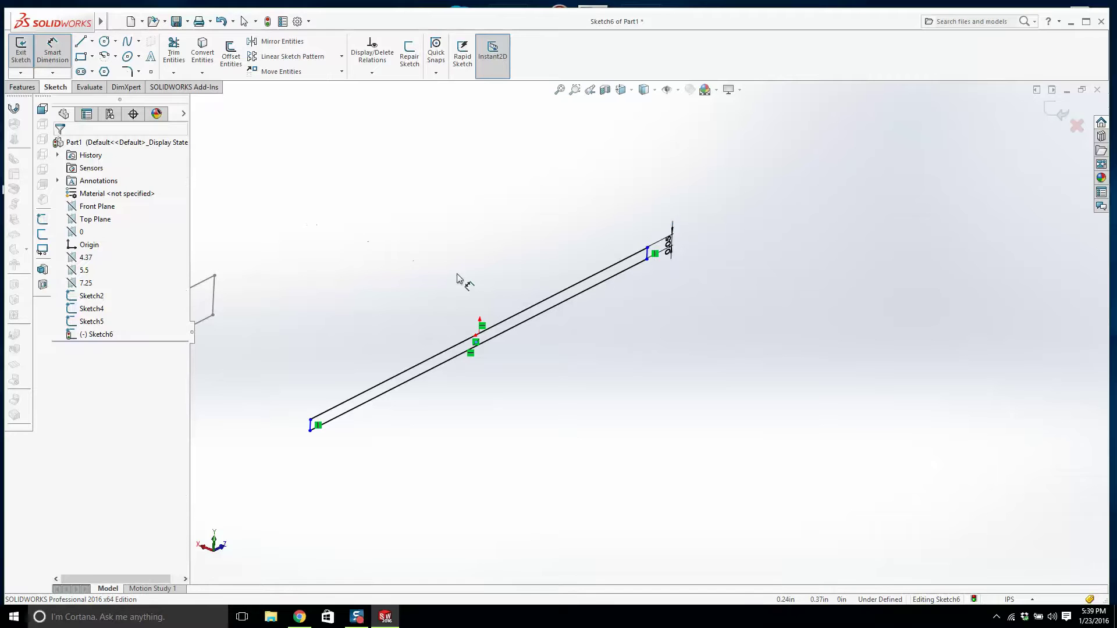
pyautogui.click(514, 316)
pyautogui.click(495, 275)
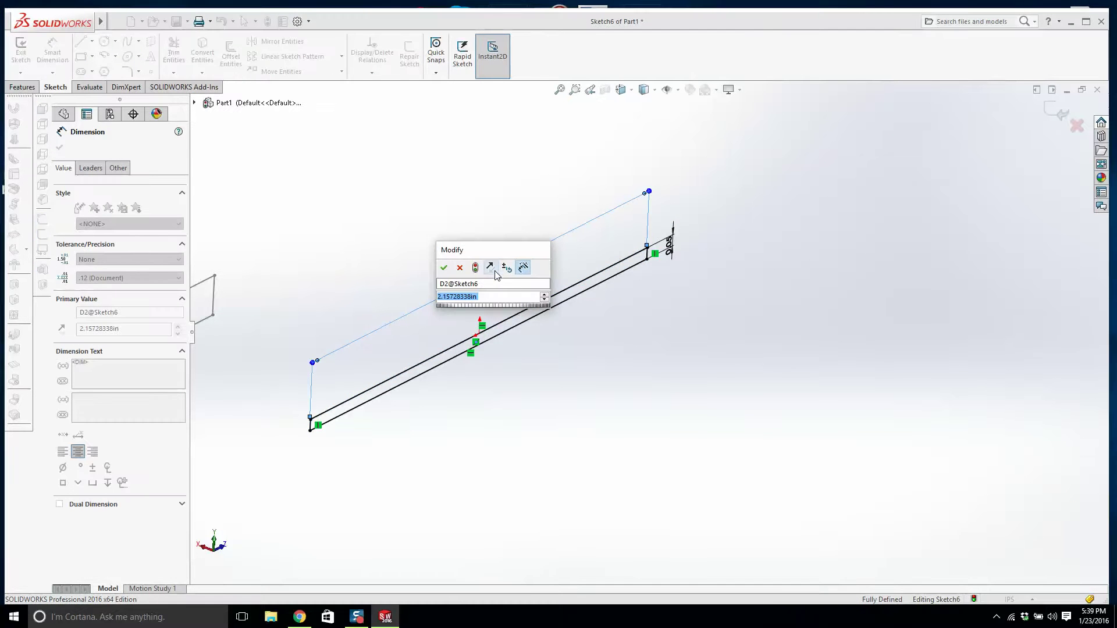
pyautogui.write('.833')
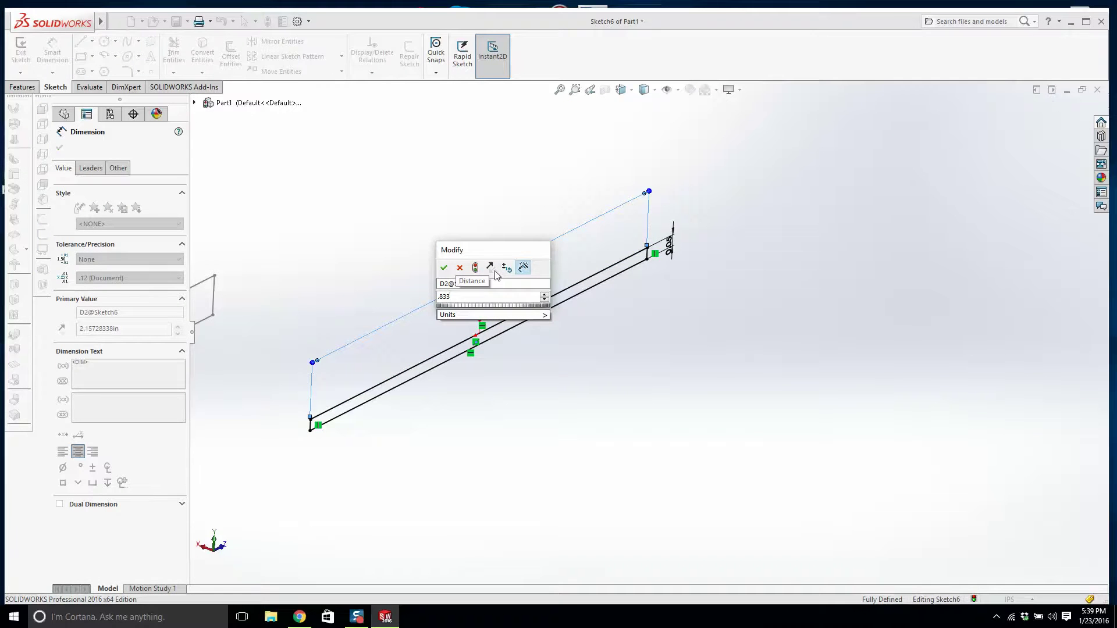
pyautogui.press('Return')
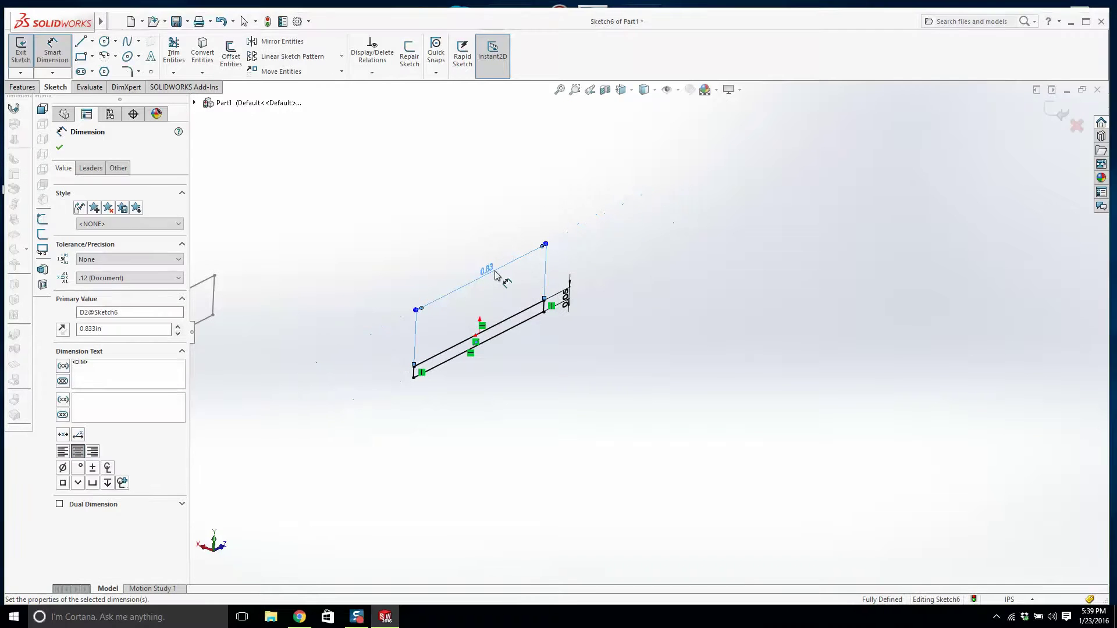
pyautogui.press('z')
pyautogui.click(61, 149)
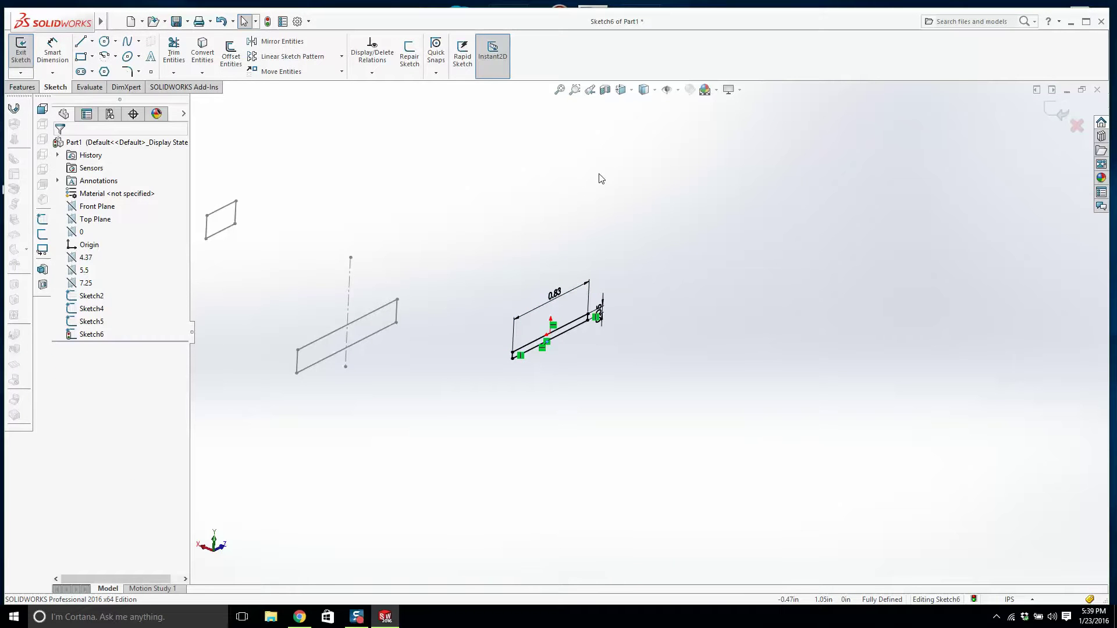
pyautogui.press('z')
pyautogui.click(1059, 110)
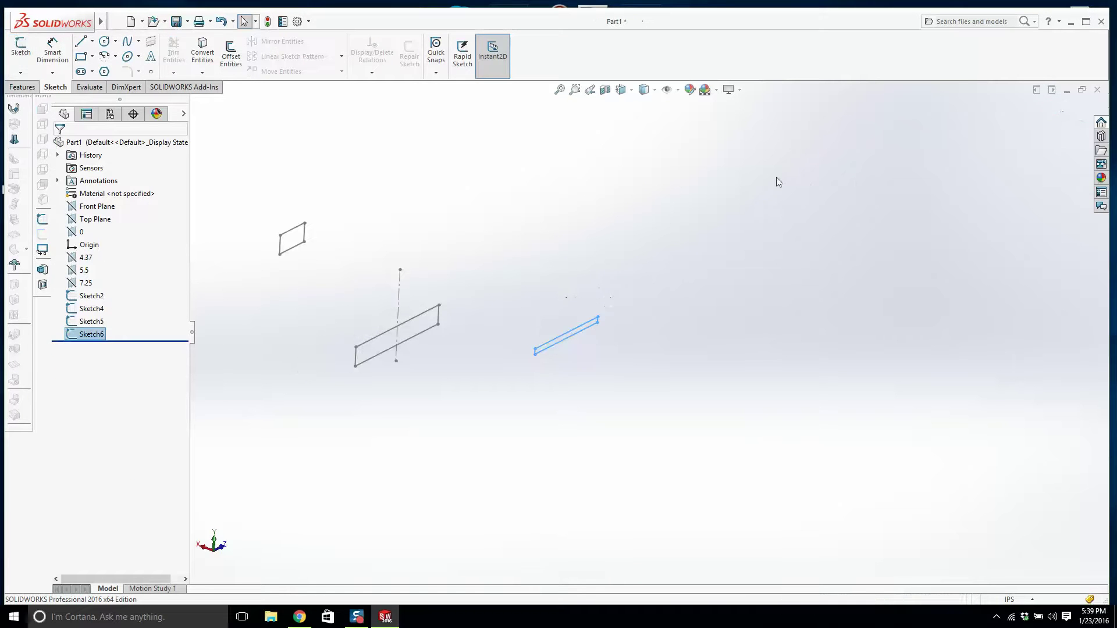
# - Try a loft through Sketch2, Sketch4, Sketch5 and Sketch6 picked in the feature tree, examine its preview and cancel it
pyautogui.press('z')
pyautogui.press('z')
pyautogui.press('z')
pyautogui.moveTo(519, 292)
pyautogui.mouseDown(button='middle')
pyautogui.moveTo(554, 252)
pyautogui.moveTo(532, 296)
pyautogui.moveTo(586, 256)
pyautogui.moveTo(541, 282)
pyautogui.moveTo(554, 290)
pyautogui.mouseUp(button='middle')
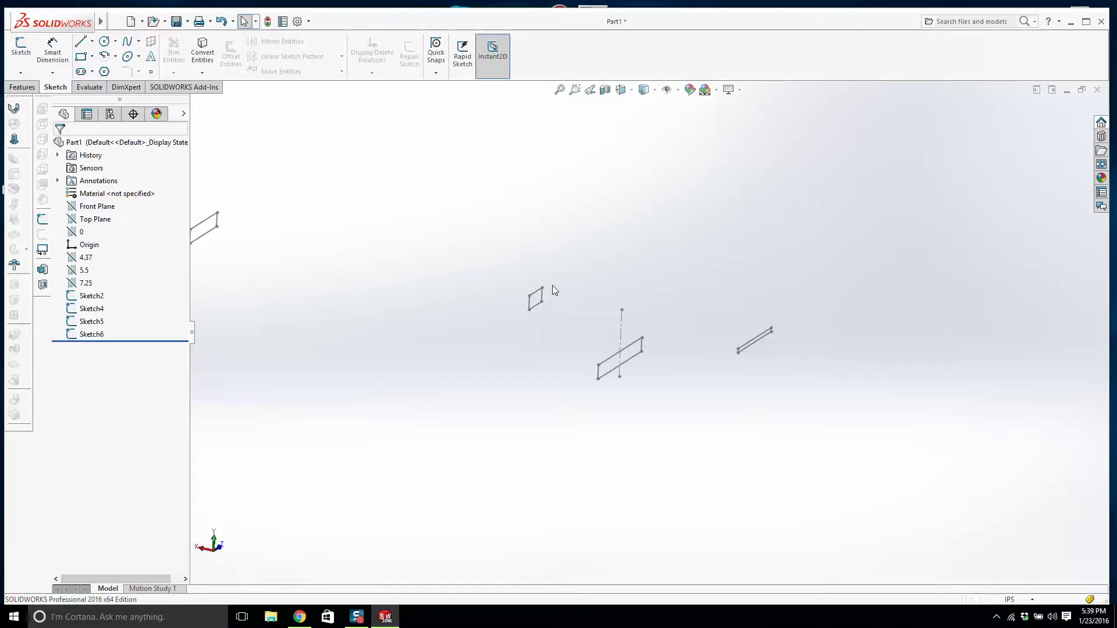
pyautogui.press('z')
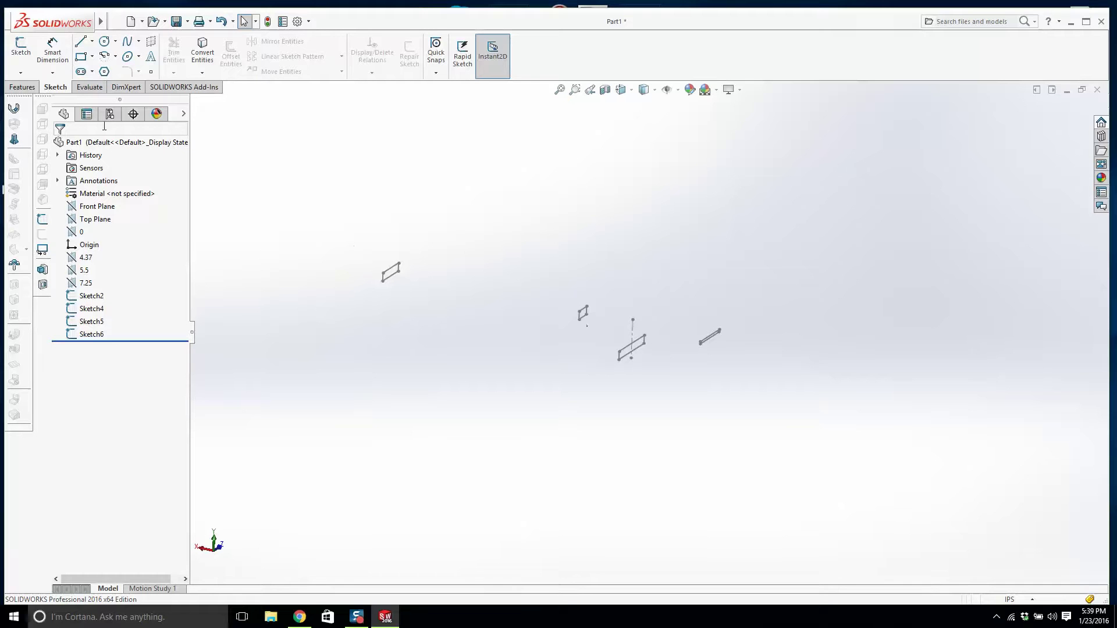
pyautogui.click(18, 87)
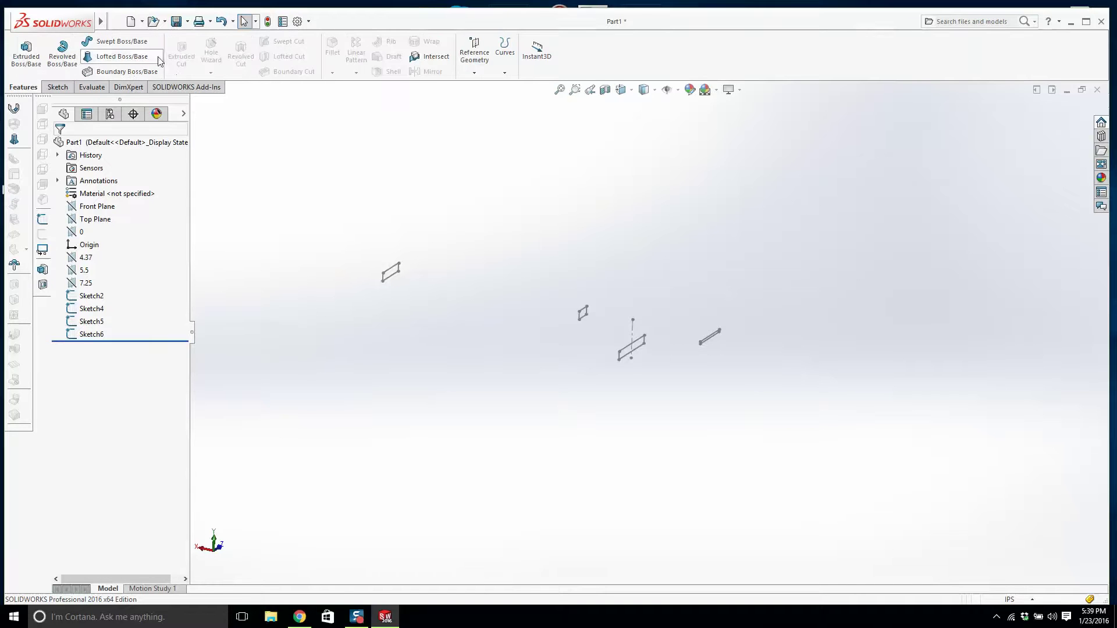
pyautogui.click(110, 57)
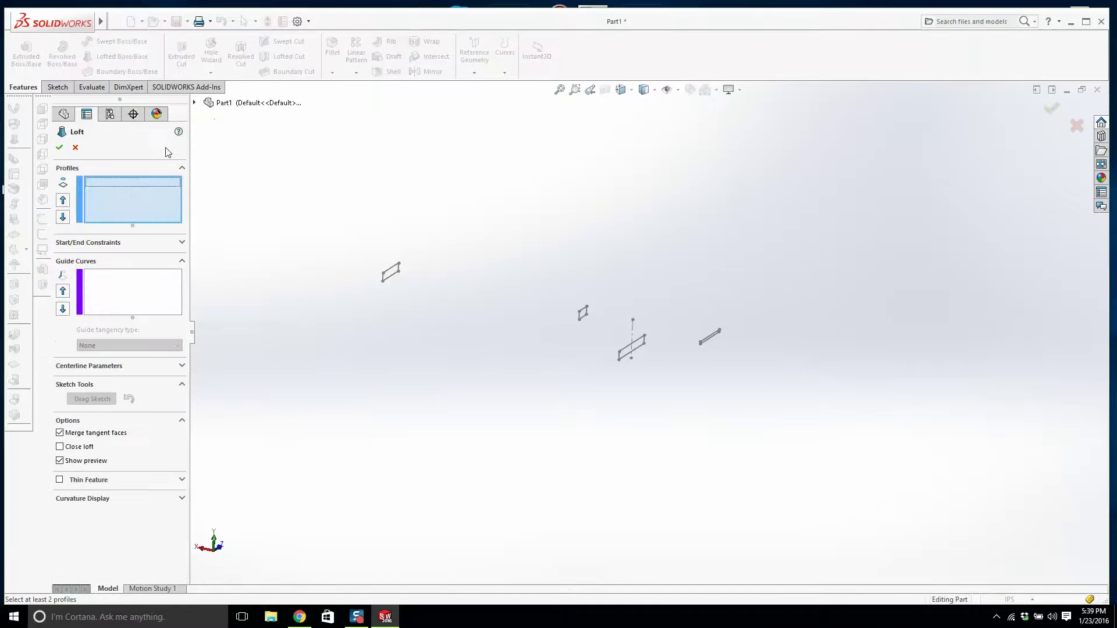
pyautogui.click(193, 103)
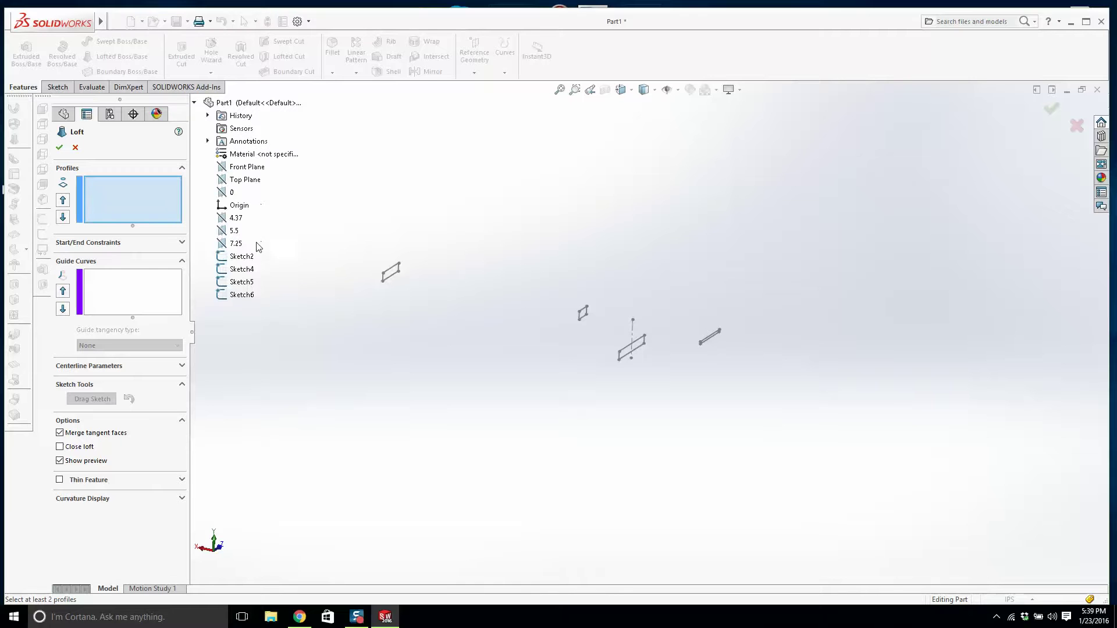
pyautogui.click(241, 257)
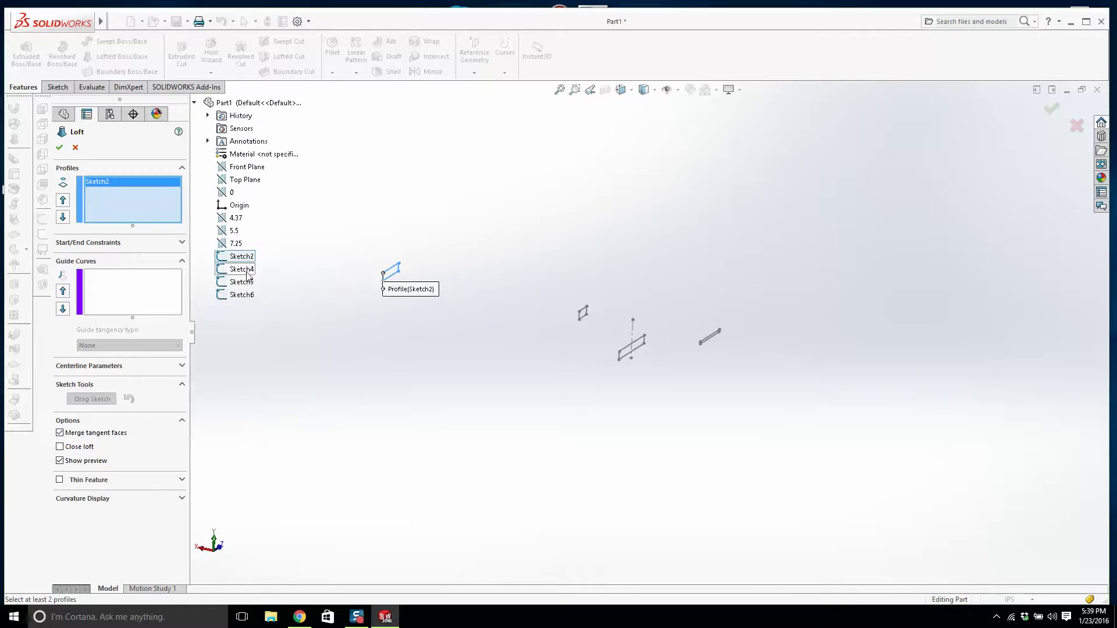
pyautogui.click(242, 269)
pyautogui.click(235, 282)
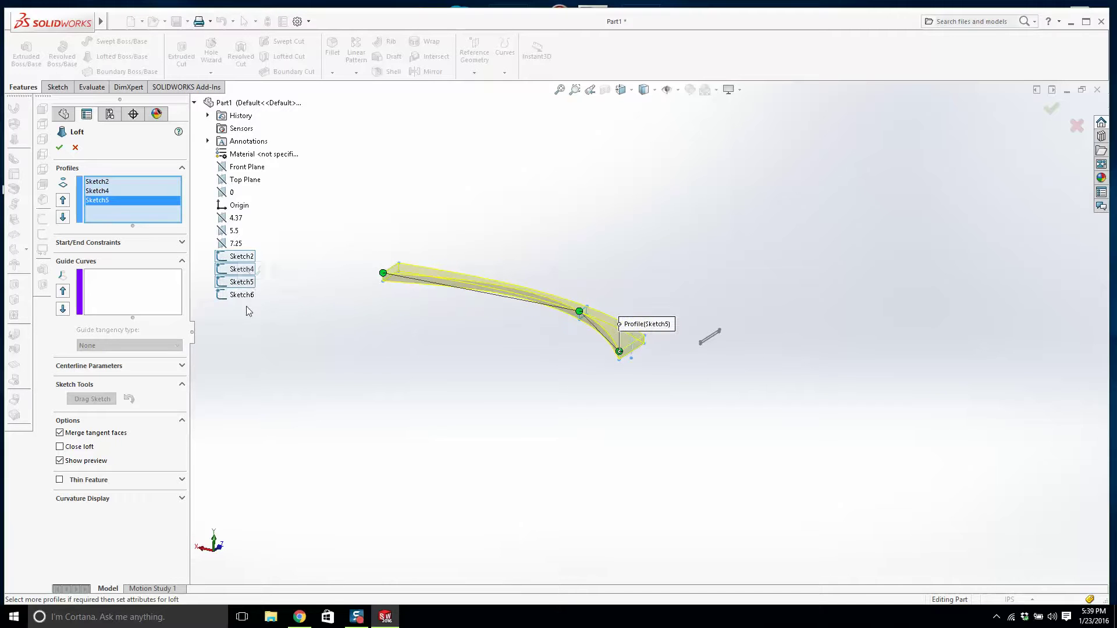
pyautogui.click(242, 295)
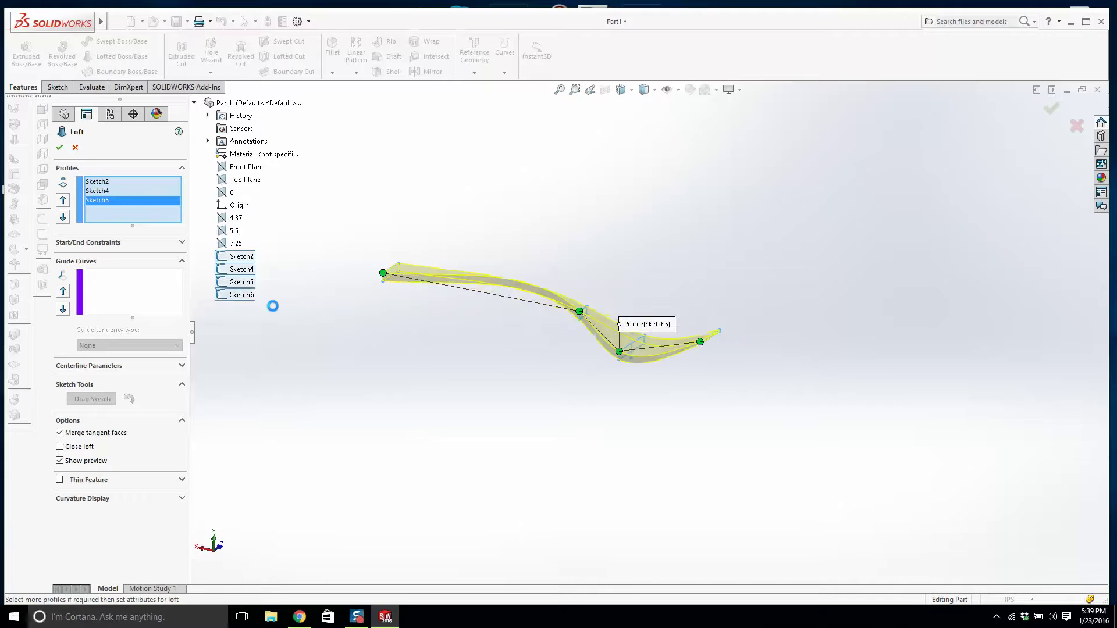
pyautogui.moveTo(535, 319)
pyautogui.mouseDown(button='middle')
pyautogui.moveTo(610, 371)
pyautogui.moveTo(598, 529)
pyautogui.moveTo(611, 382)
pyautogui.moveTo(585, 411)
pyautogui.moveTo(588, 434)
pyautogui.mouseUp(button='middle')
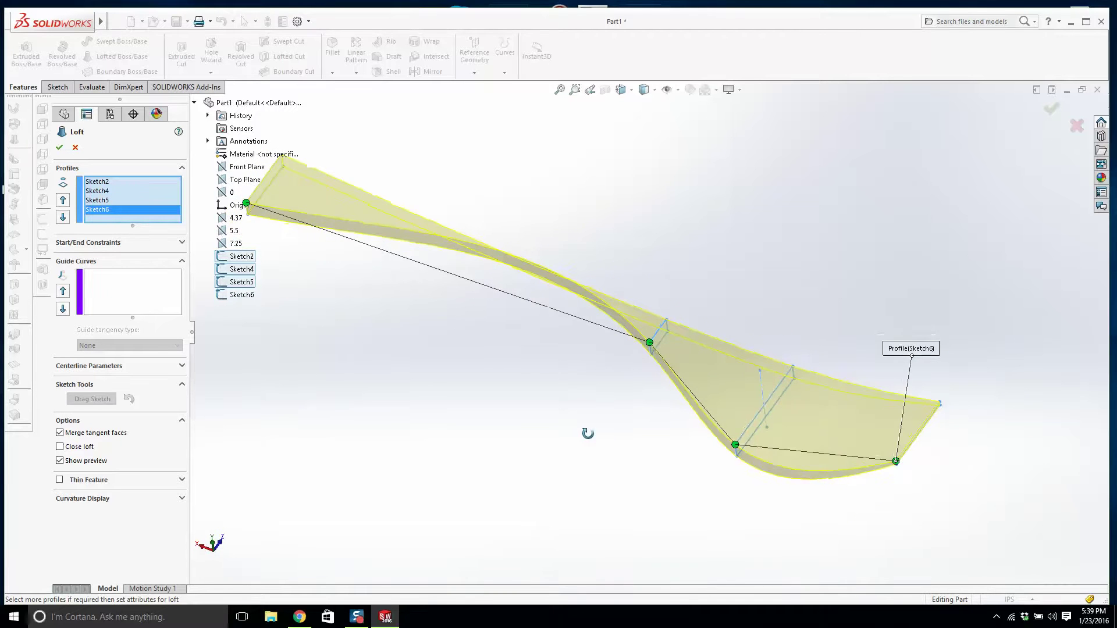
pyautogui.scroll(3, 611, 392)
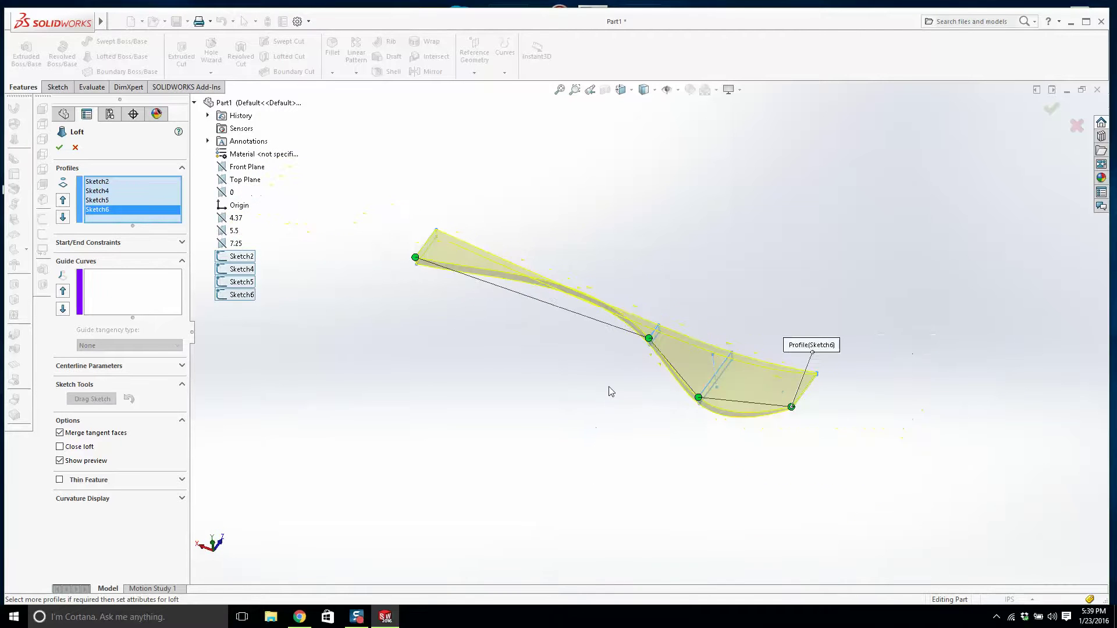
pyautogui.click(75, 148)
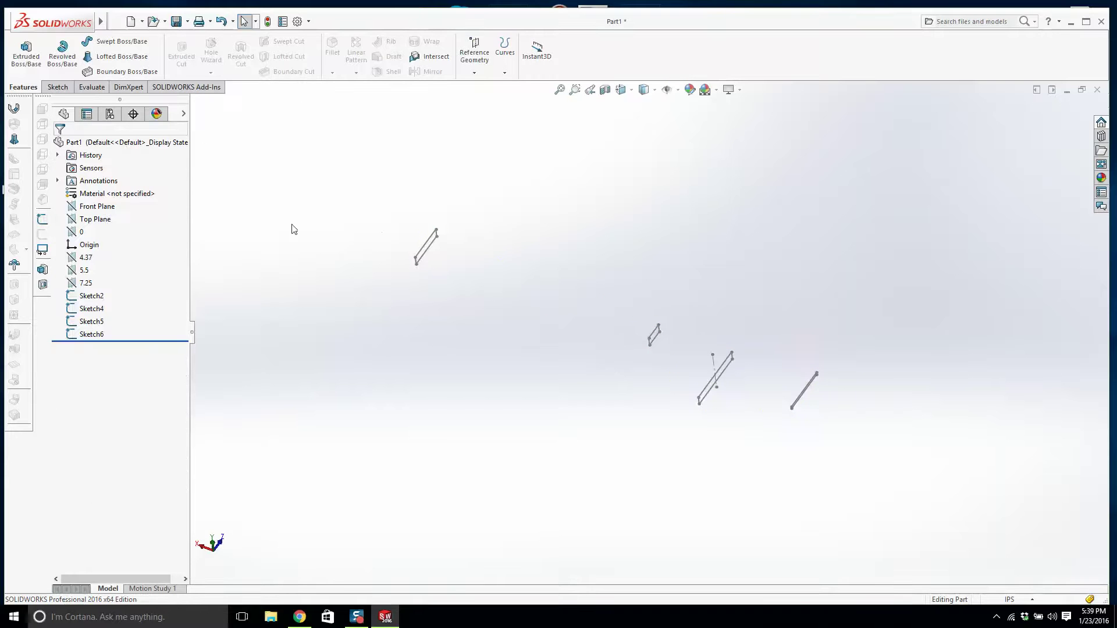
# - Create a lofted boss between Sketch2 and Sketch4 only, picking matching corners of the two rectangles
pyautogui.click(123, 57)
pyautogui.scroll(-2, 377, 256)
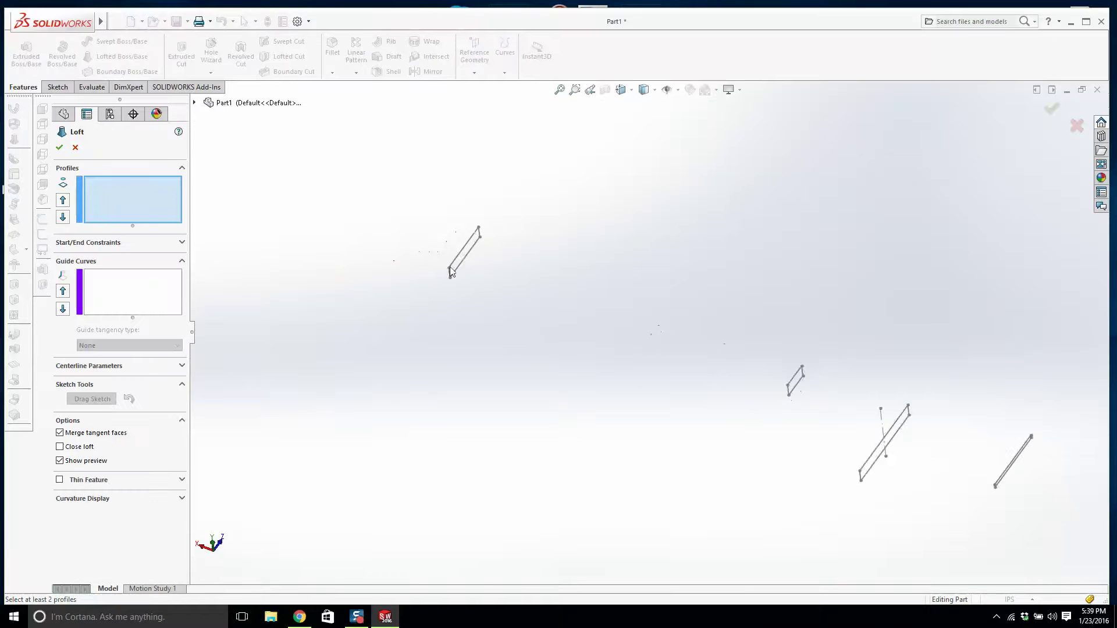
pyautogui.scroll(-2, 451, 271)
pyautogui.click(478, 266)
pyautogui.scroll(4, 499, 272)
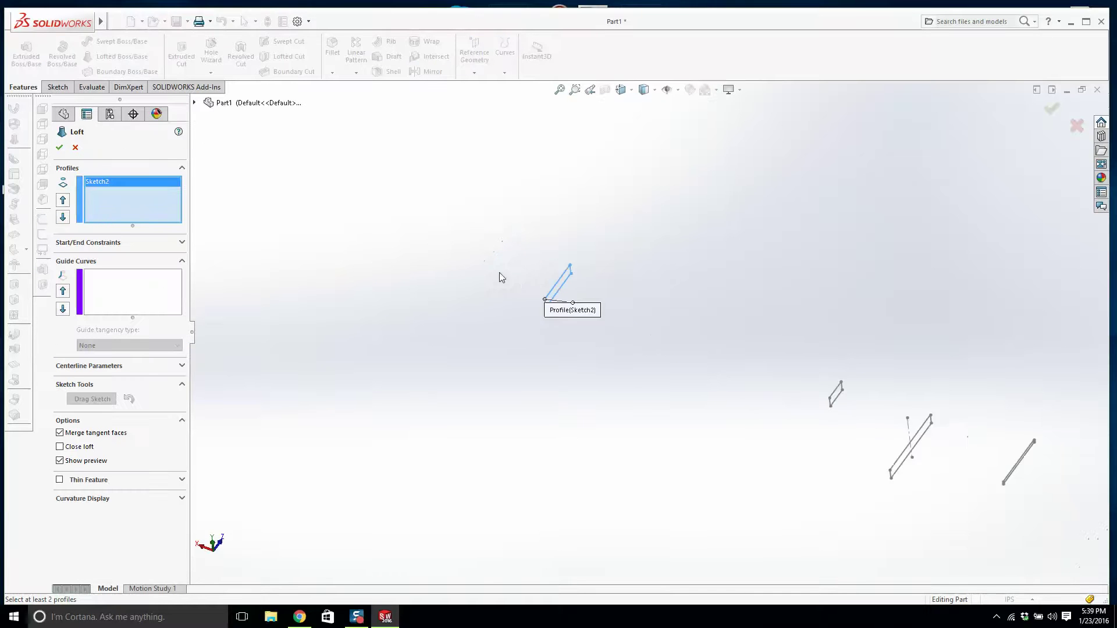
pyautogui.scroll(-6, 891, 400)
pyautogui.click(675, 355)
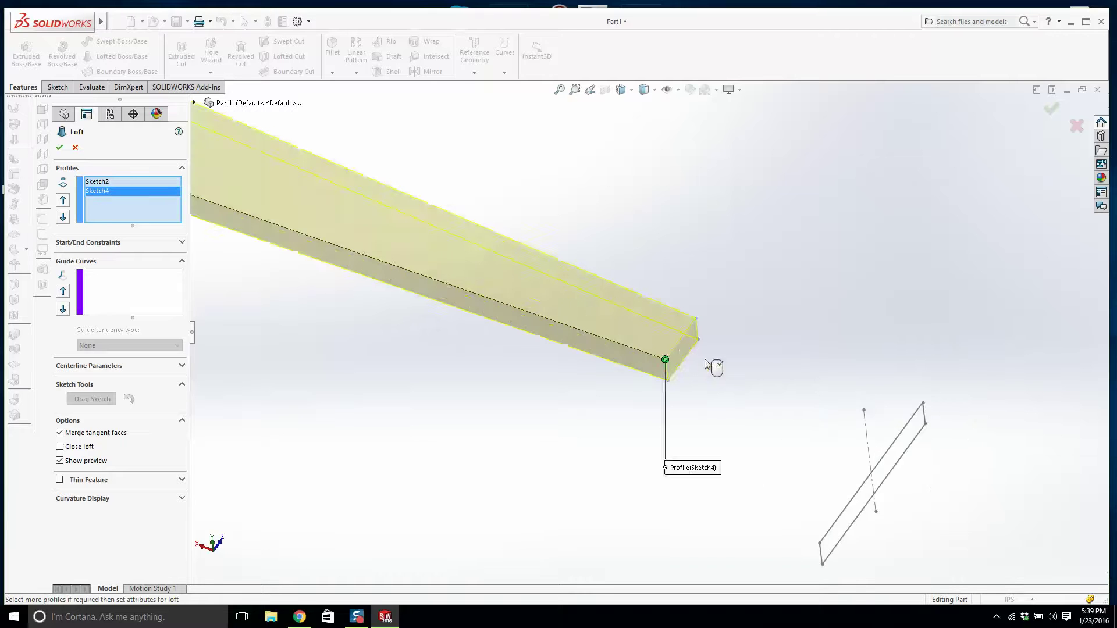
pyautogui.scroll(3, 678, 353)
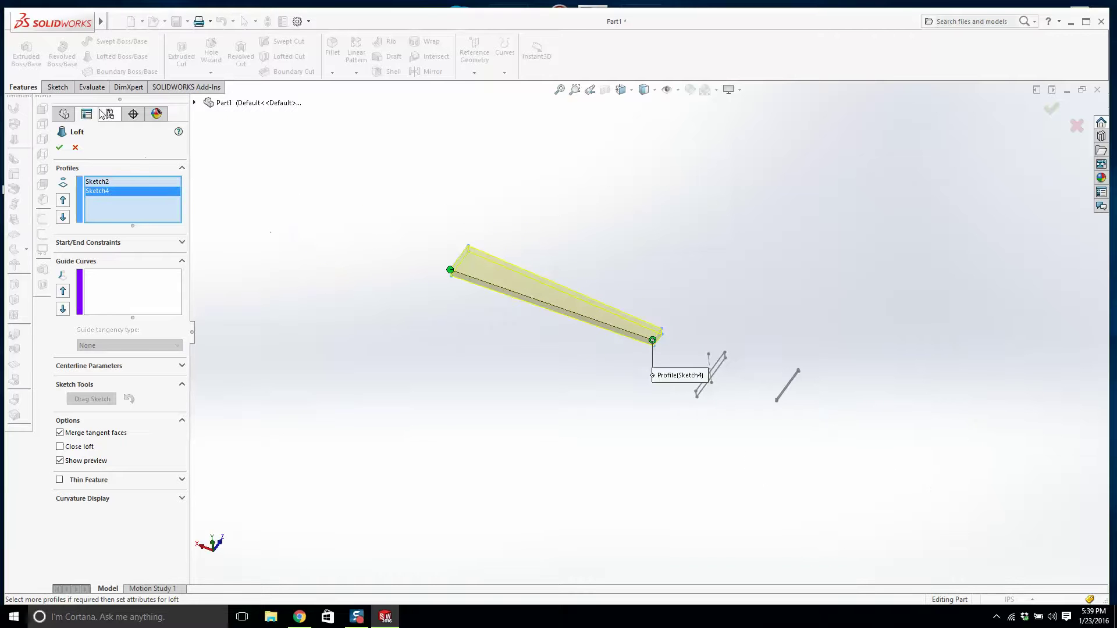
pyautogui.click(58, 148)
pyautogui.scroll(3, 669, 326)
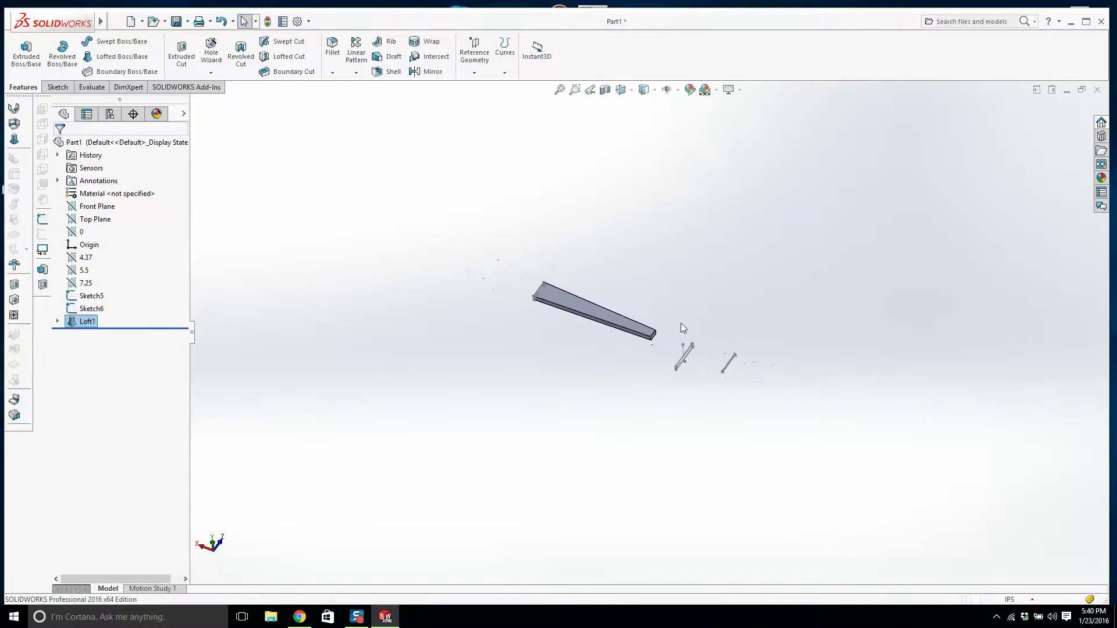
pyautogui.scroll(-3, 703, 339)
pyautogui.click(115, 56)
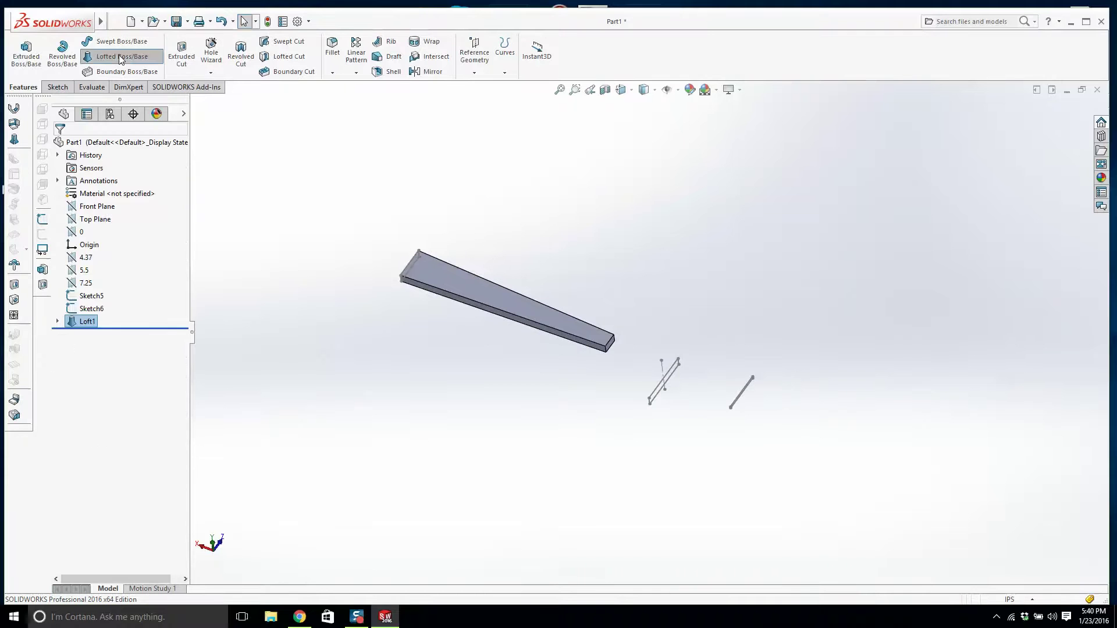
pyautogui.scroll(-3, 550, 301)
pyautogui.moveTo(643, 297)
pyautogui.mouseDown(button='middle')
pyautogui.moveTo(664, 249)
pyautogui.moveTo(629, 264)
pyautogui.moveTo(681, 398)
pyautogui.mouseUp(button='middle')
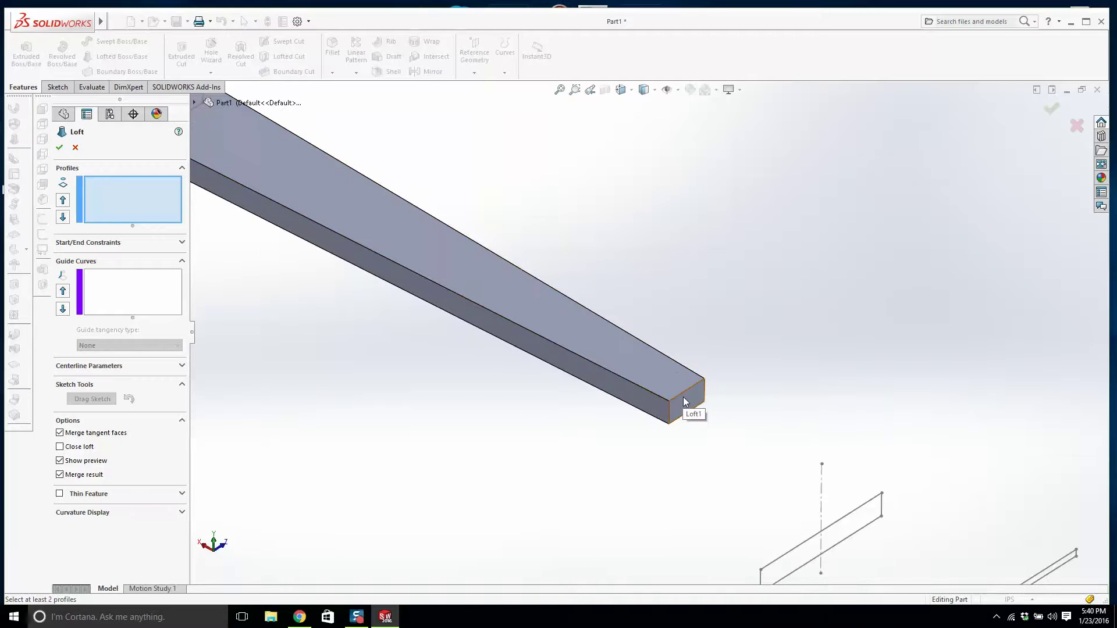
pyautogui.scroll(5, 675, 389)
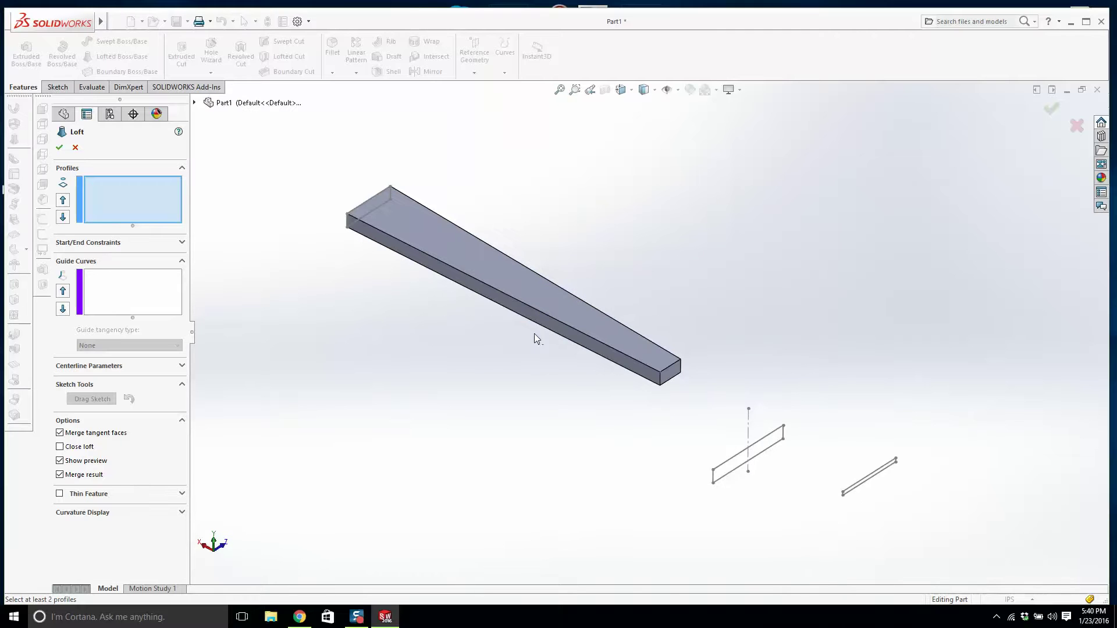
pyautogui.click(75, 148)
# - Undo the loft between Sketch2 and Sketch4
pyautogui.hotkey('ctrl', 'z')
pyautogui.moveTo(244, 218); pyautogui.dragTo(282, 235, button='middle')
pyautogui.scroll(3, 282, 235)
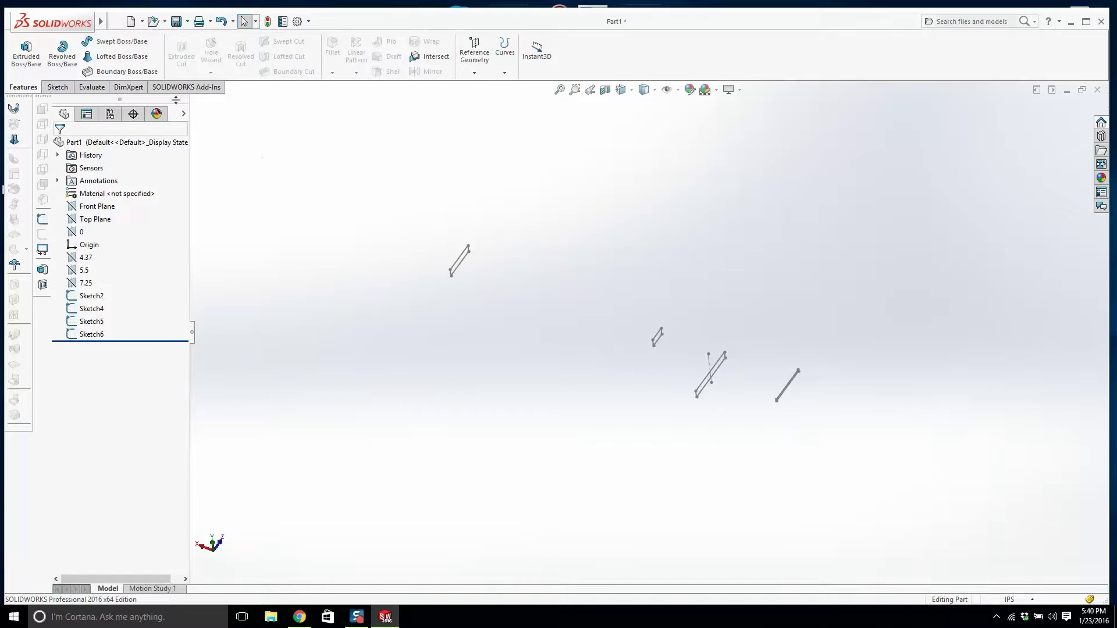
# - Try a loft with Sketch2, Sketch4, Sketch5 and Sketch6 as profiles, picking each rectangle near its corresponding corner in the model view
pyautogui.click(124, 58)
pyautogui.moveTo(427, 270)
pyautogui.mouseDown(button='middle')
pyautogui.moveTo(463, 292)
pyautogui.moveTo(556, 295)
pyautogui.mouseUp(button='middle')
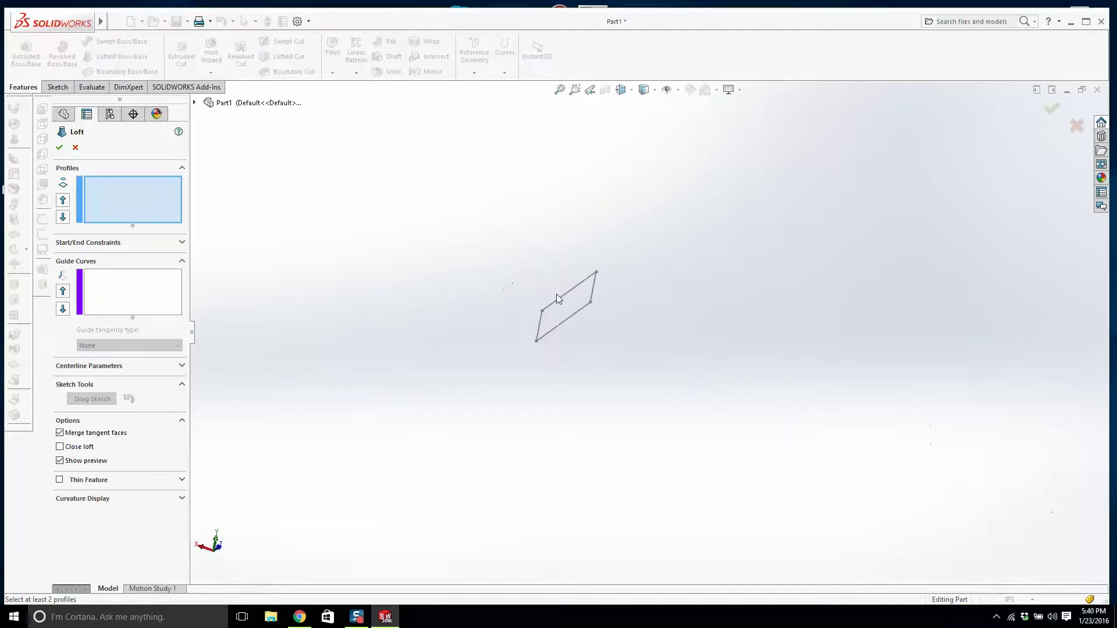
pyautogui.click(557, 305)
pyautogui.scroll(5, 579, 310)
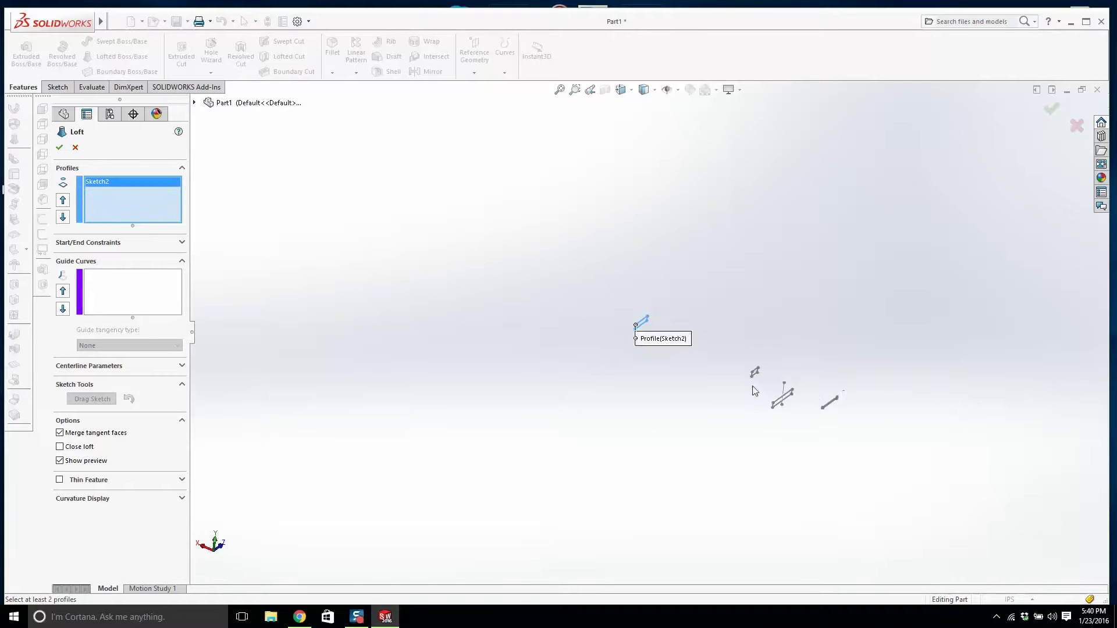
pyautogui.scroll(-2, 721, 348)
pyautogui.scroll(-3, 727, 349)
pyautogui.click(675, 288)
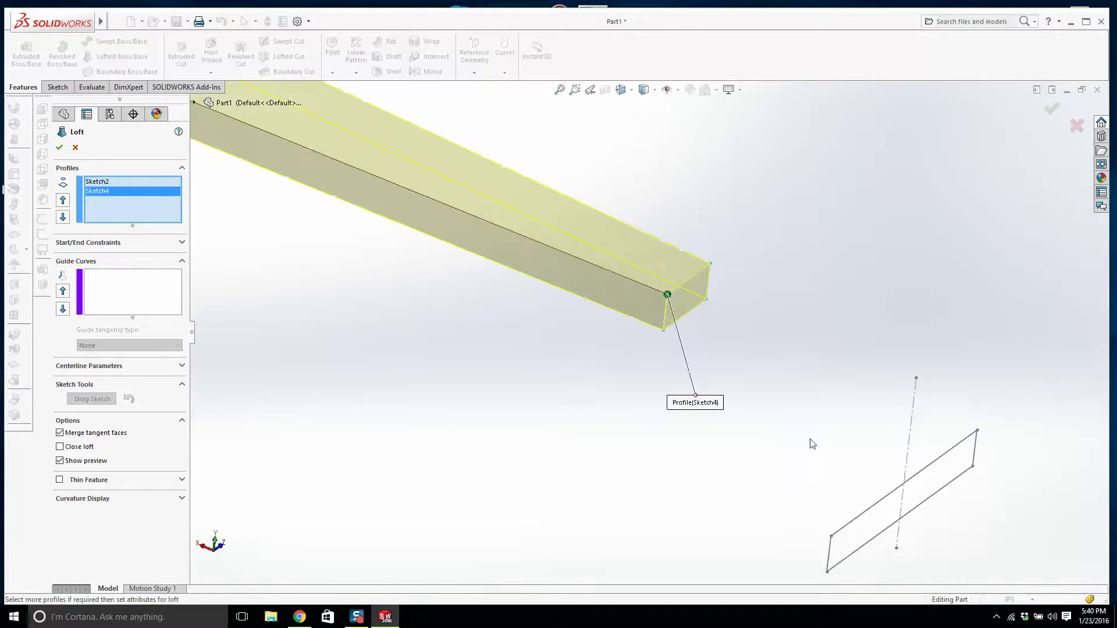
pyautogui.click(853, 527)
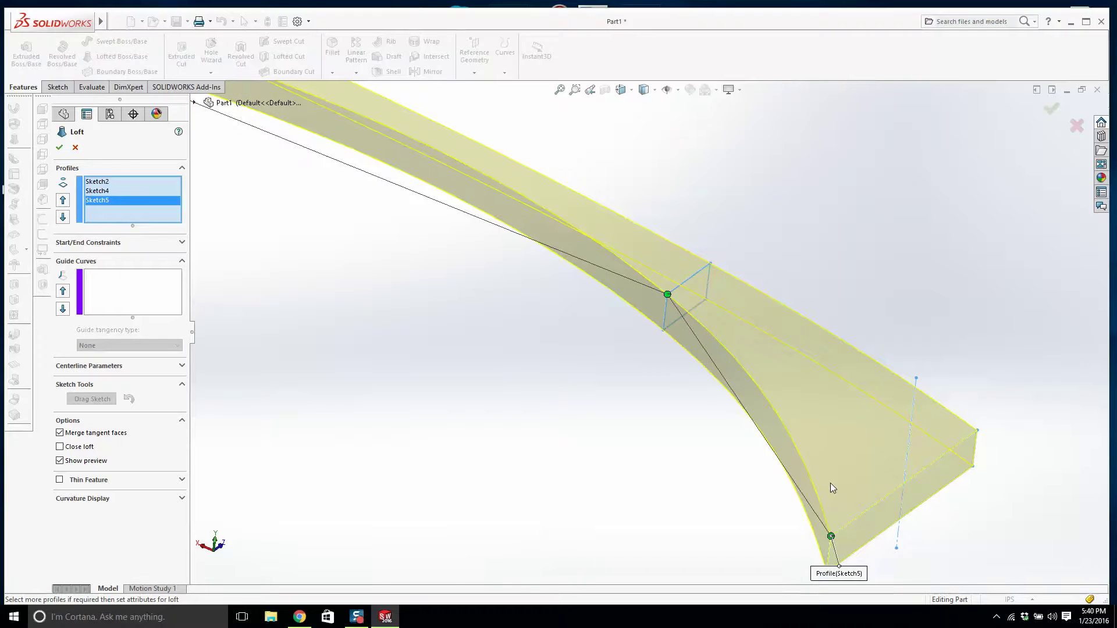
pyautogui.scroll(5, 841, 486)
pyautogui.scroll(-2, 759, 382)
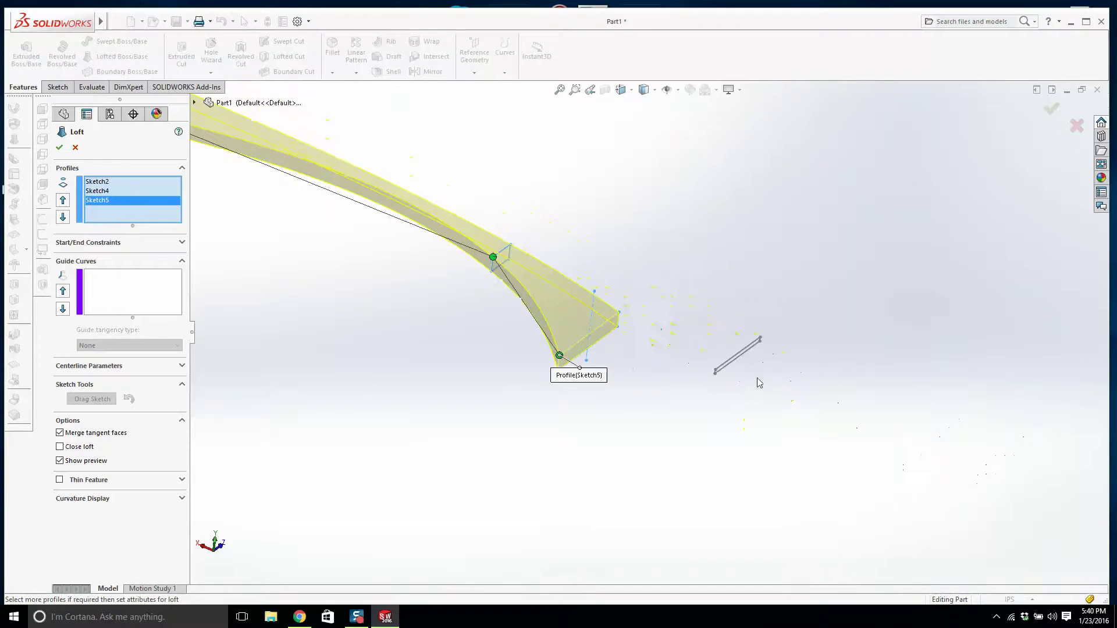
pyautogui.click(721, 363)
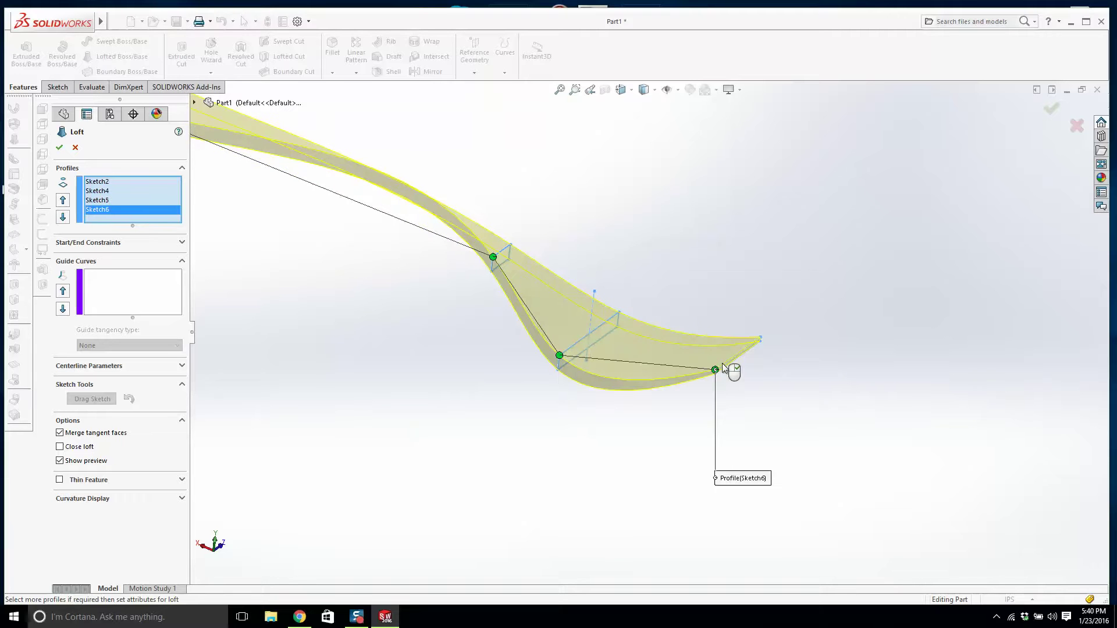
# - Examine the four-profile loft preview from several angles and cancel the loft
pyautogui.scroll(2, 640, 328)
pyautogui.moveTo(533, 281); pyautogui.dragTo(565, 302, button='middle')
pyautogui.scroll(-2, 530, 304)
pyautogui.scroll(3, 554, 302)
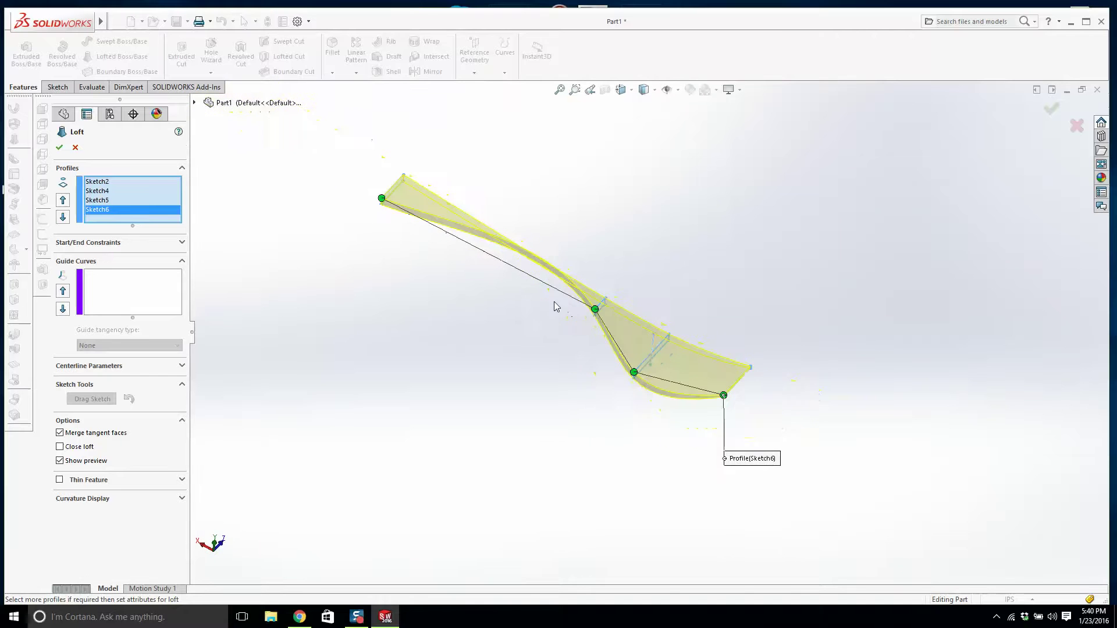
pyautogui.scroll(-1, 541, 279)
pyautogui.scroll(-3, 562, 282)
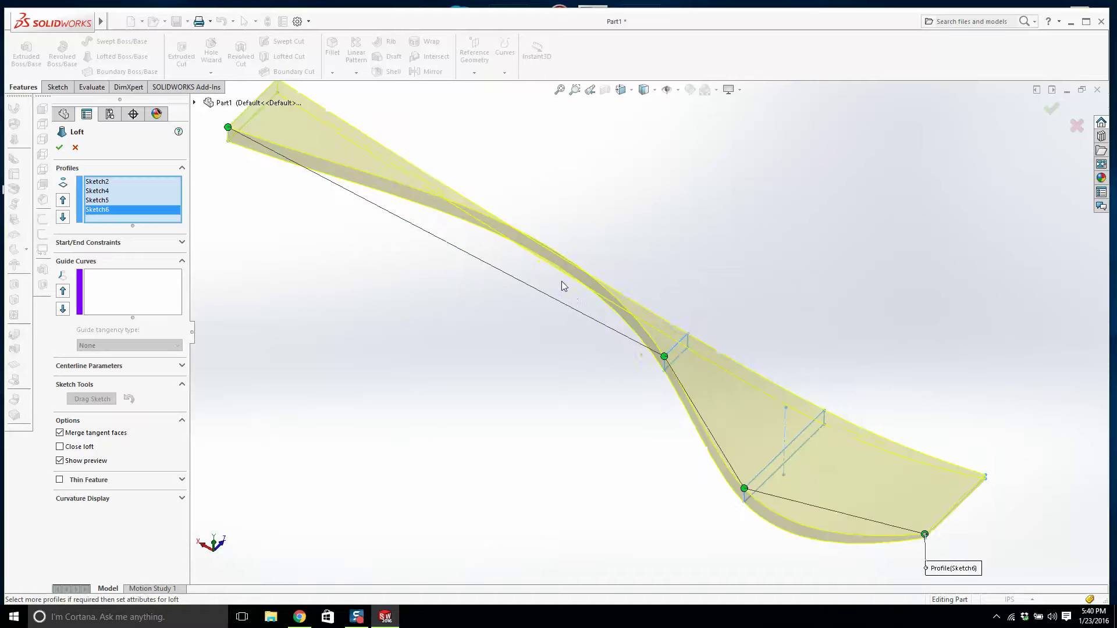
pyautogui.moveTo(573, 294); pyautogui.dragTo(347, 246, button='middle')
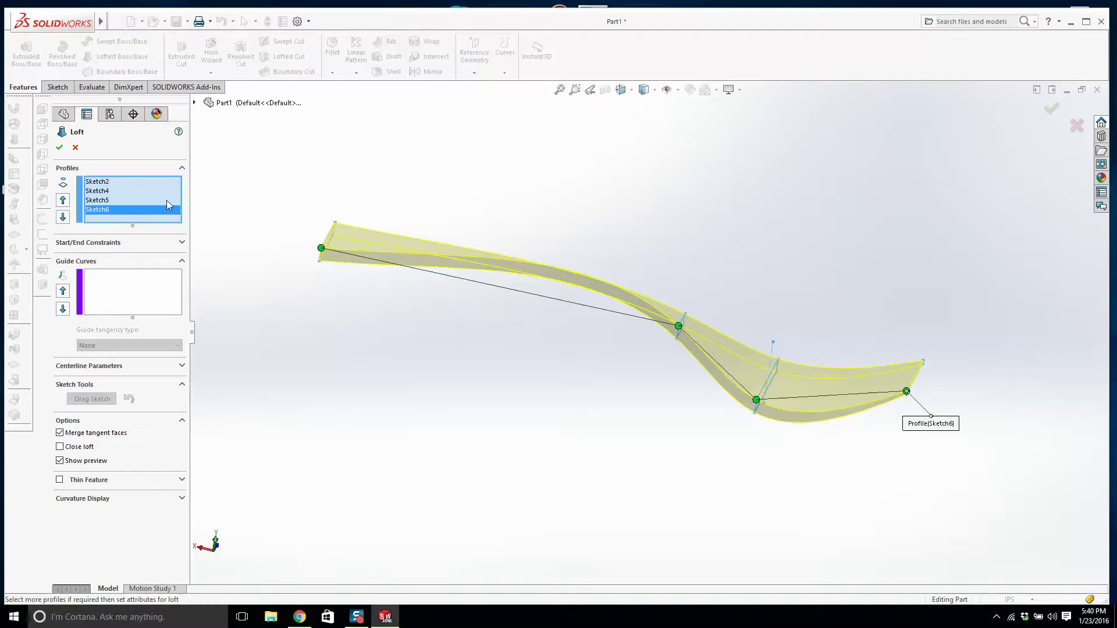
pyautogui.click(75, 148)
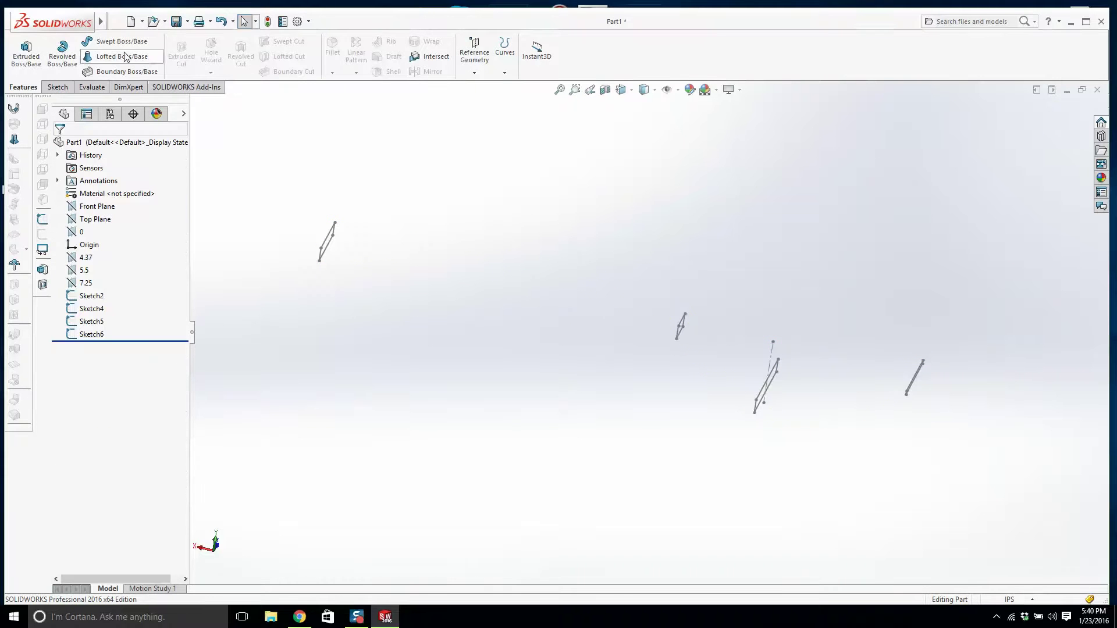
# - Loft the fork's handle from Sketch2 to Sketch4, picking the same upper edge on both rectangles
pyautogui.click(97, 58)
pyautogui.scroll(-3, 361, 244)
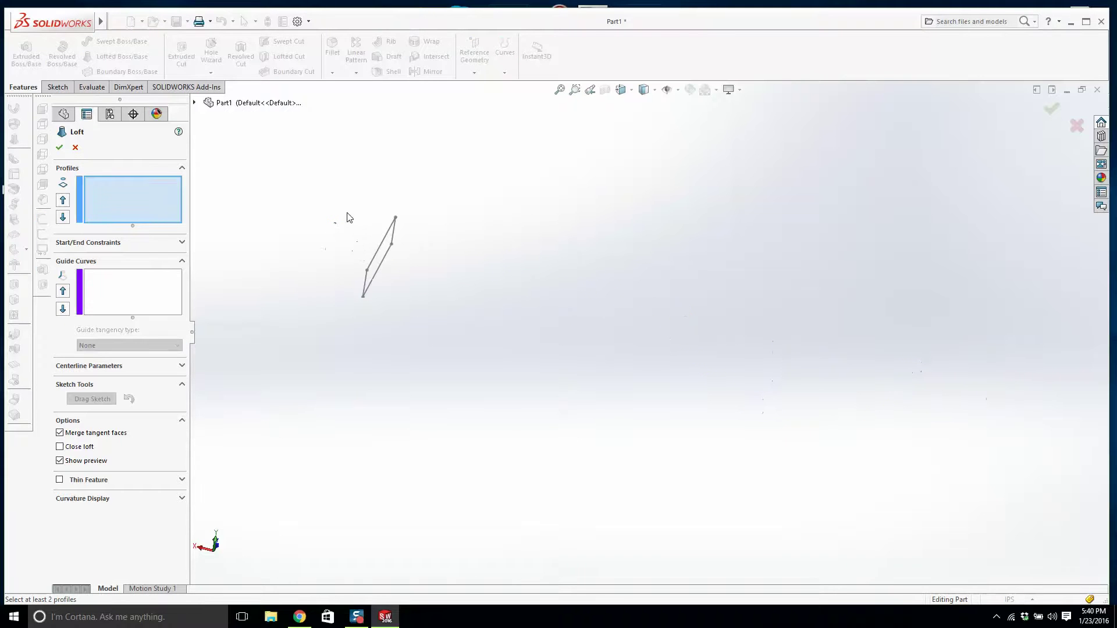
pyautogui.click(374, 259)
pyautogui.scroll(5, 466, 270)
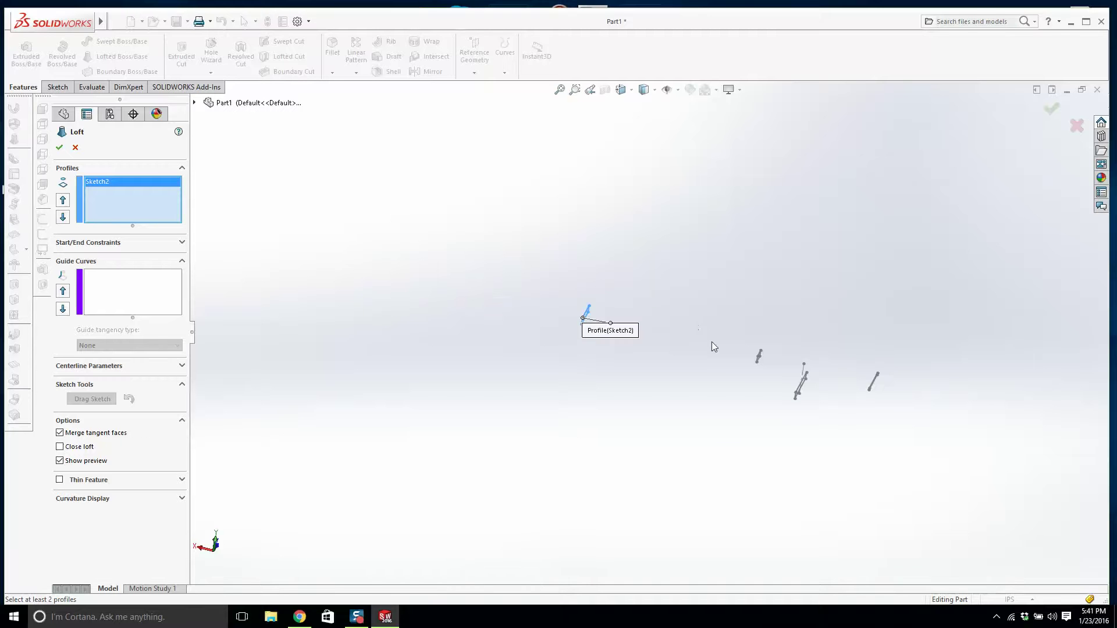
pyautogui.scroll(-5, 733, 351)
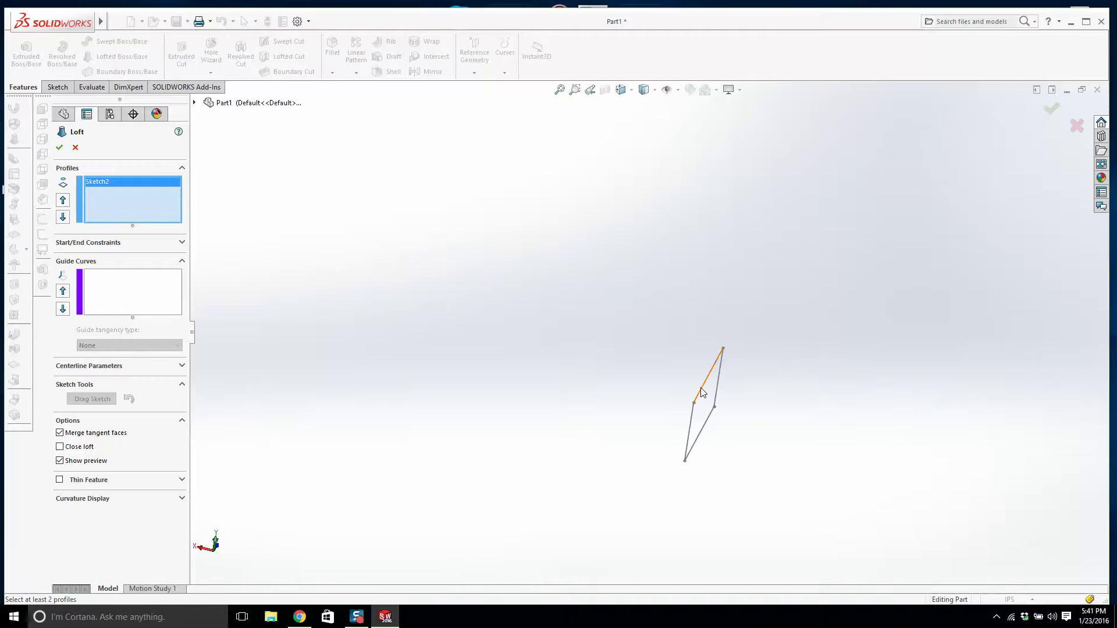
pyautogui.click(706, 384)
pyautogui.scroll(3, 706, 387)
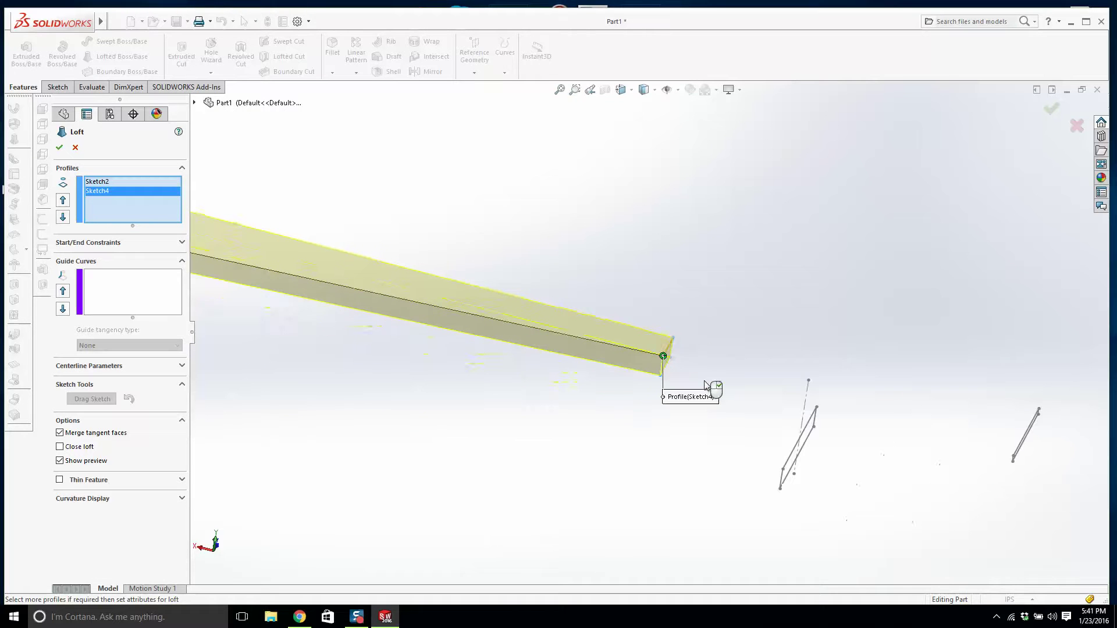
pyautogui.click(60, 147)
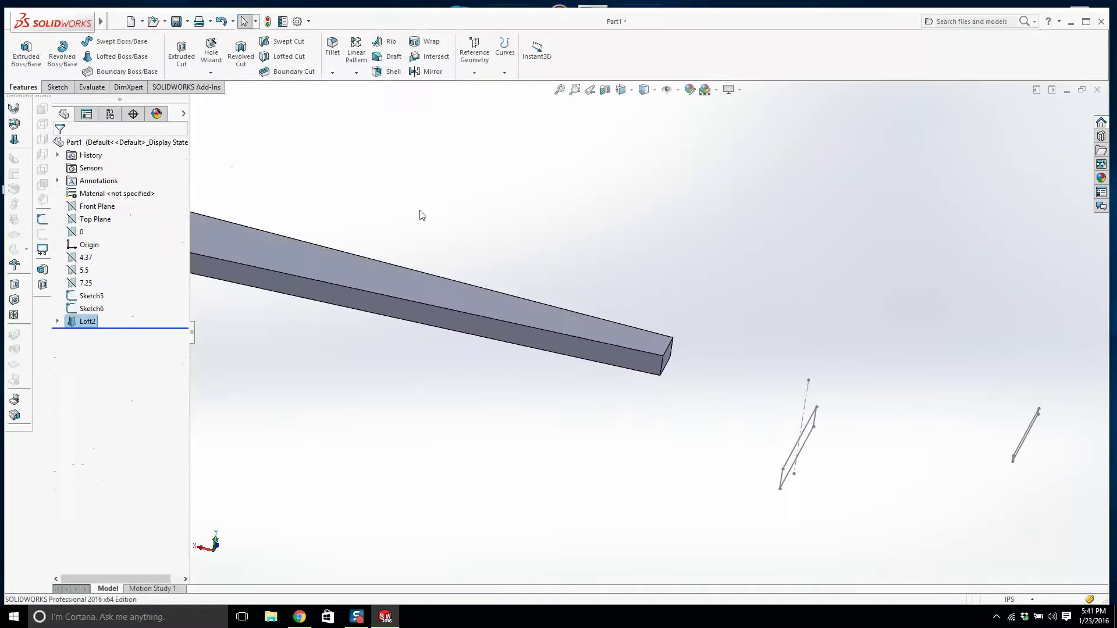
# - Start a loft for the fork's head using the handle's narrow end face, Sketch5 and Sketch6 as profiles
pyautogui.click(113, 56)
pyautogui.scroll(-5, 660, 347)
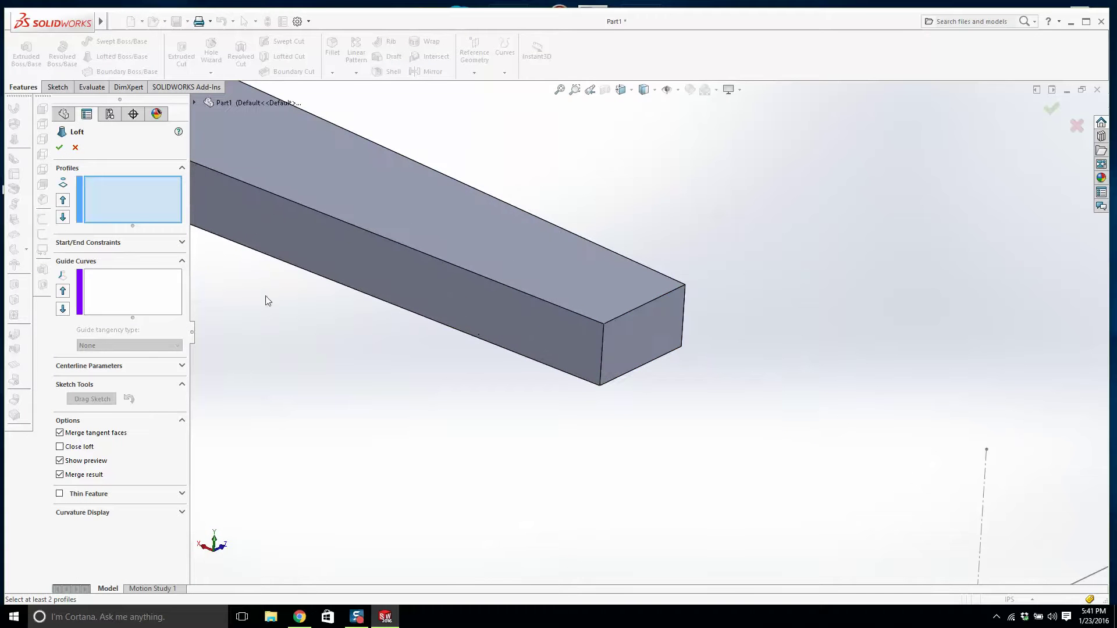
pyautogui.click(139, 219)
pyautogui.click(613, 354)
pyautogui.scroll(4, 617, 353)
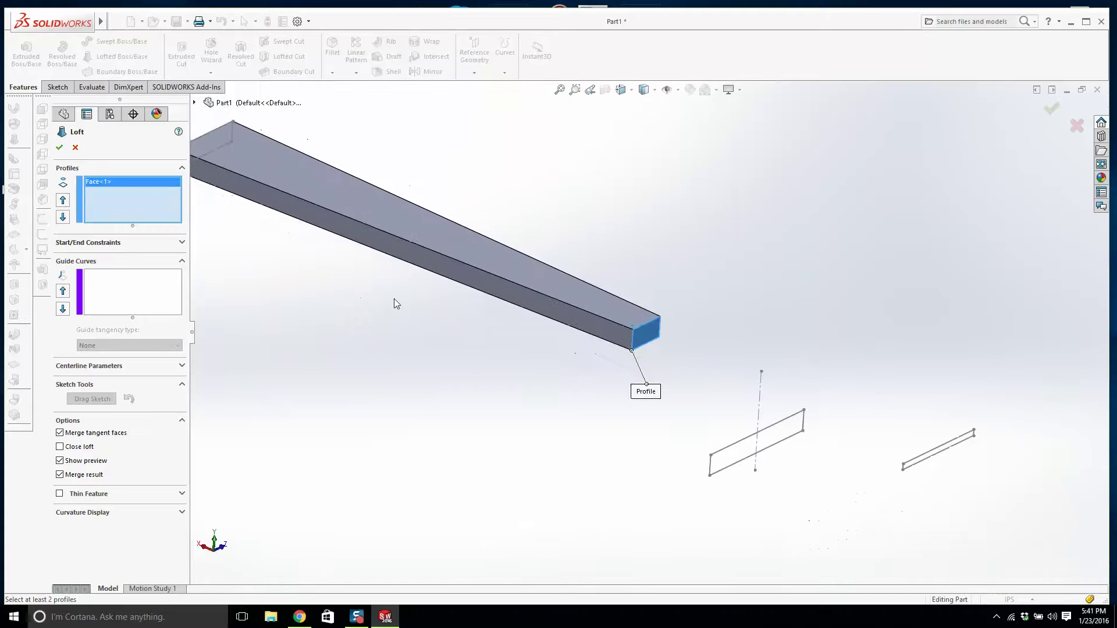
pyautogui.click(731, 449)
pyautogui.scroll(-2, 911, 457)
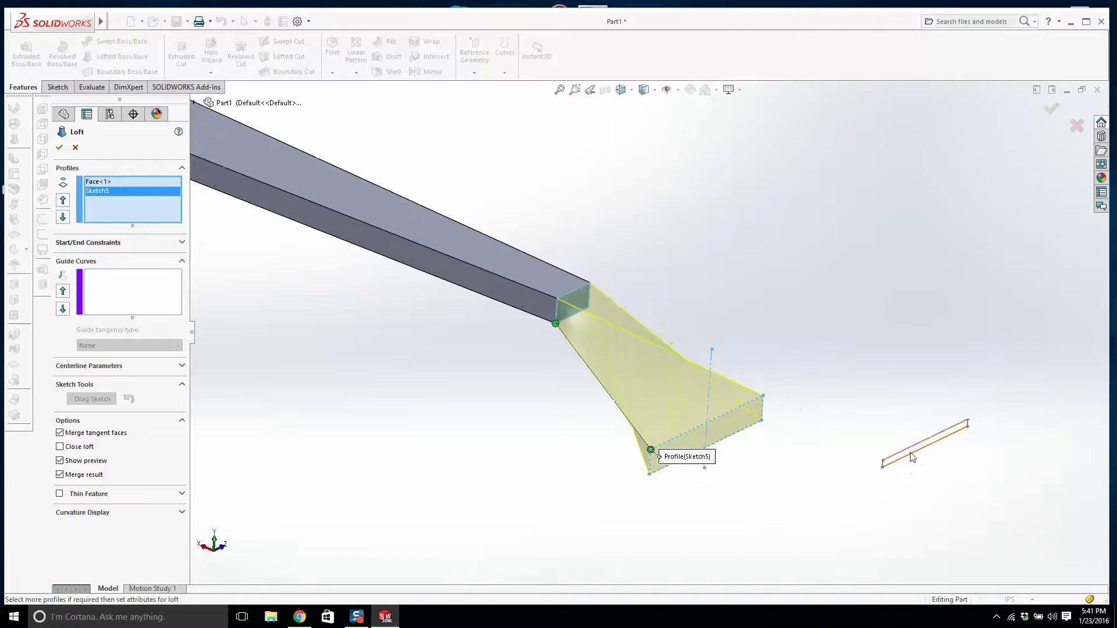
pyautogui.click(900, 453)
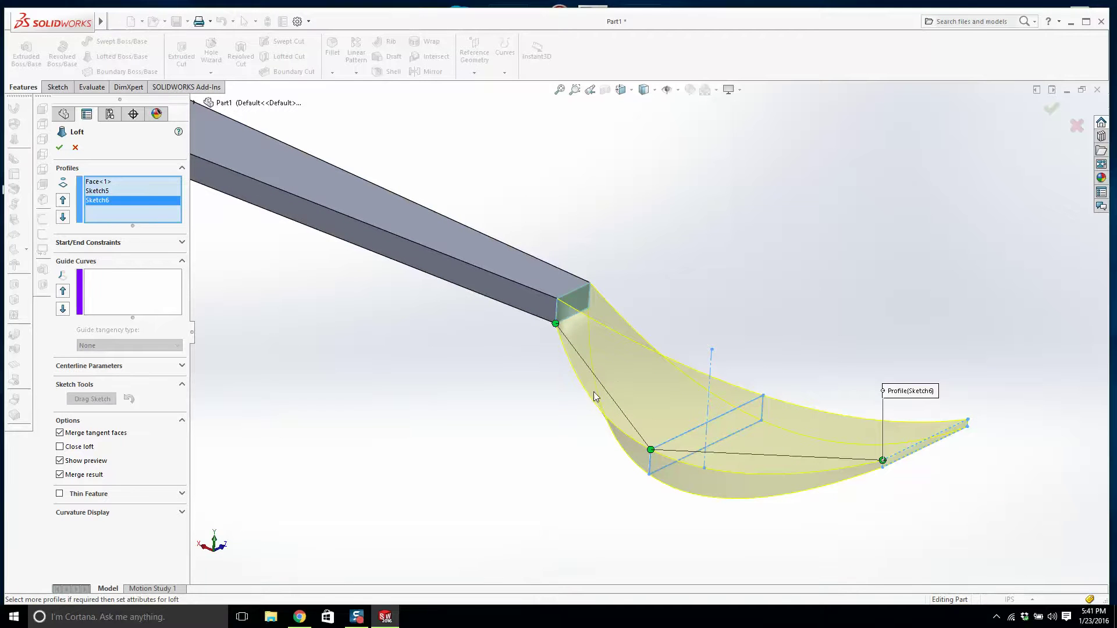
# - Examine the head loft preview from several angles, including the transition from the handle and the tip profile
pyautogui.moveTo(593, 392); pyautogui.dragTo(545, 270, button='middle')
pyautogui.scroll(-2, 549, 336)
pyautogui.scroll(2, 600, 400)
pyautogui.moveTo(600, 401)
pyautogui.mouseDown(button='middle')
pyautogui.moveTo(656, 345)
pyautogui.moveTo(661, 360)
pyautogui.mouseUp(button='middle')
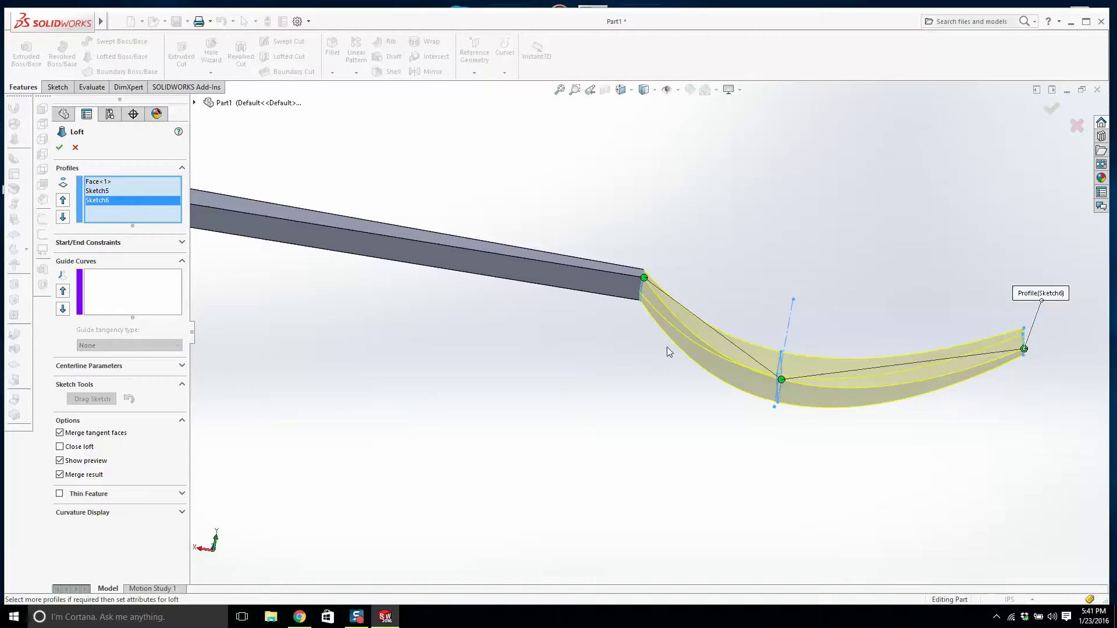
pyautogui.moveTo(673, 284); pyautogui.dragTo(614, 292, button='middle')
pyautogui.scroll(-2, 612, 289)
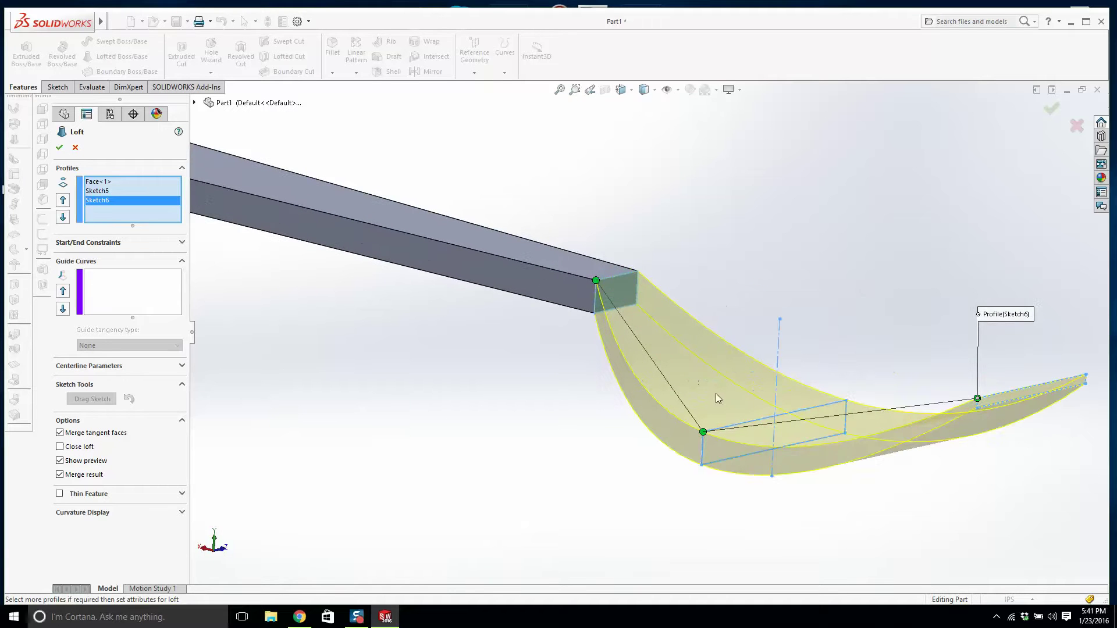
pyautogui.moveTo(727, 429); pyautogui.dragTo(736, 429, button='middle')
pyautogui.moveTo(1026, 405)
pyautogui.mouseDown(button='middle')
pyautogui.moveTo(1015, 481)
pyautogui.moveTo(867, 483)
pyautogui.mouseUp(button='middle')
pyautogui.scroll(3, 867, 483)
pyautogui.scroll(-6, 770, 493)
pyautogui.scroll(6, 771, 496)
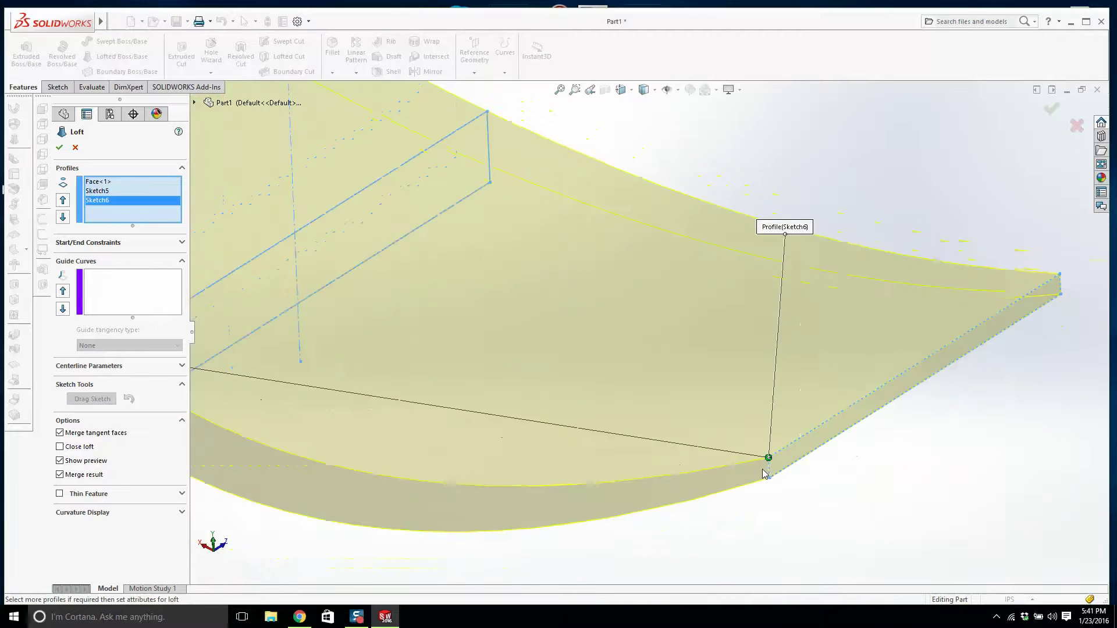
pyautogui.moveTo(668, 380); pyautogui.dragTo(550, 288, button='middle')
pyautogui.scroll(-2, 497, 197)
pyautogui.moveTo(497, 196); pyautogui.dragTo(528, 213, button='middle')
pyautogui.scroll(-2, 528, 214)
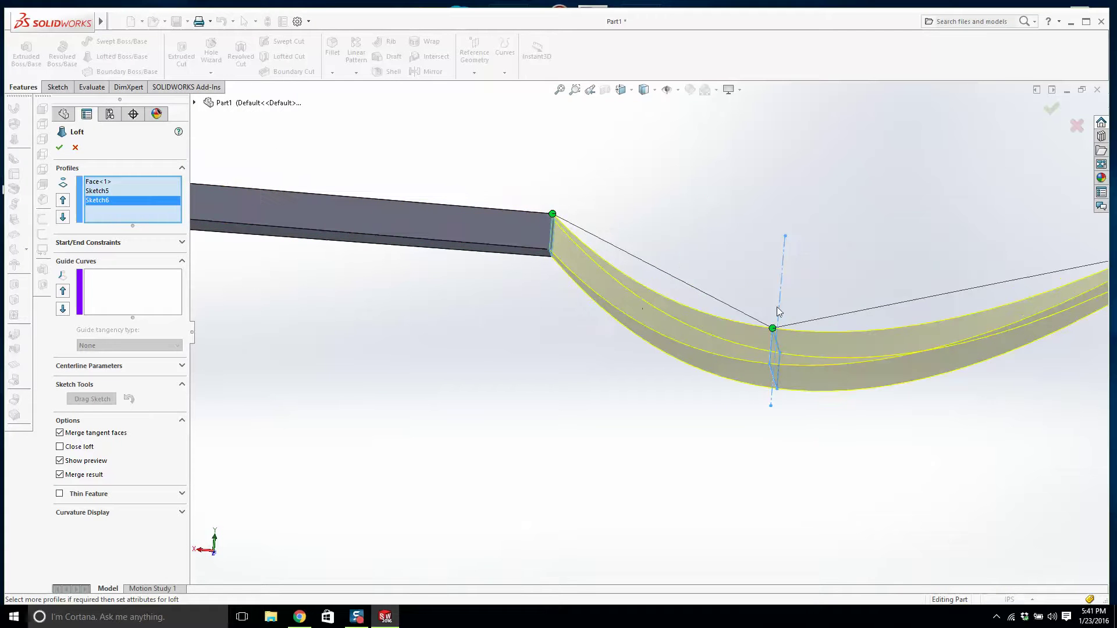
pyautogui.scroll(5, 803, 304)
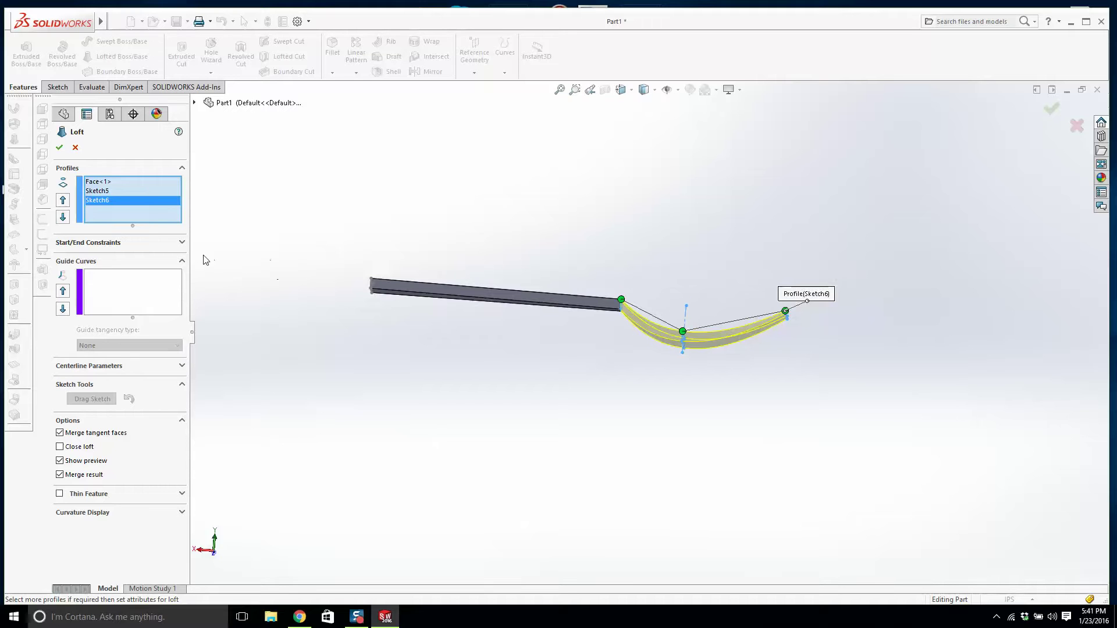
# - Set the head loft's start constraint to Normal To Profile
pyautogui.click(182, 242)
pyautogui.moveTo(544, 380); pyautogui.dragTo(598, 316, button='middle')
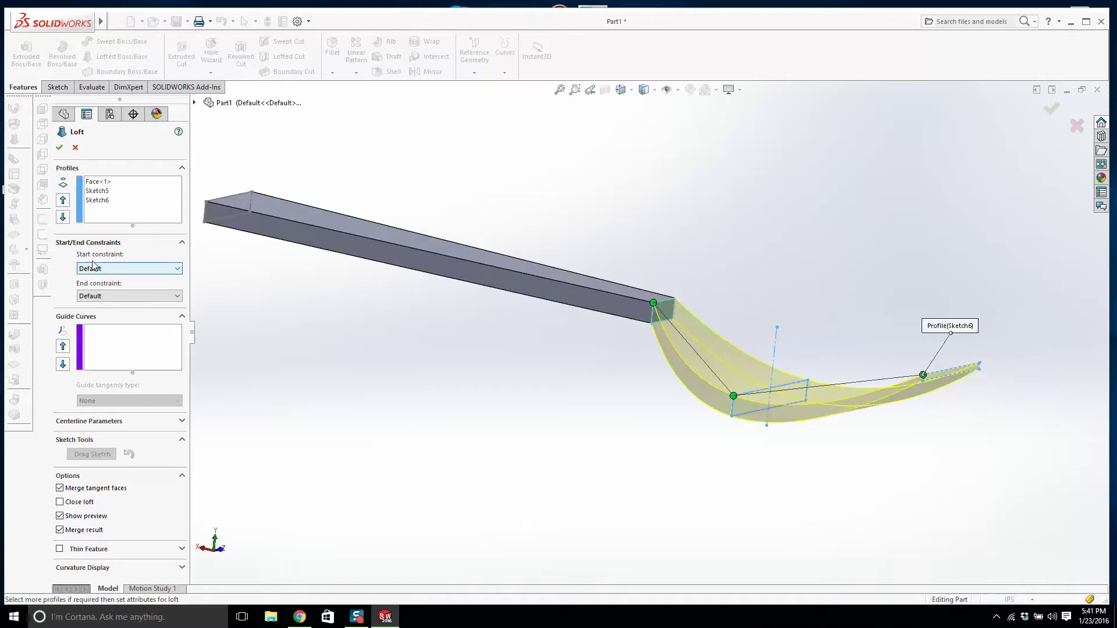
pyautogui.moveTo(717, 393); pyautogui.dragTo(761, 396, button='middle')
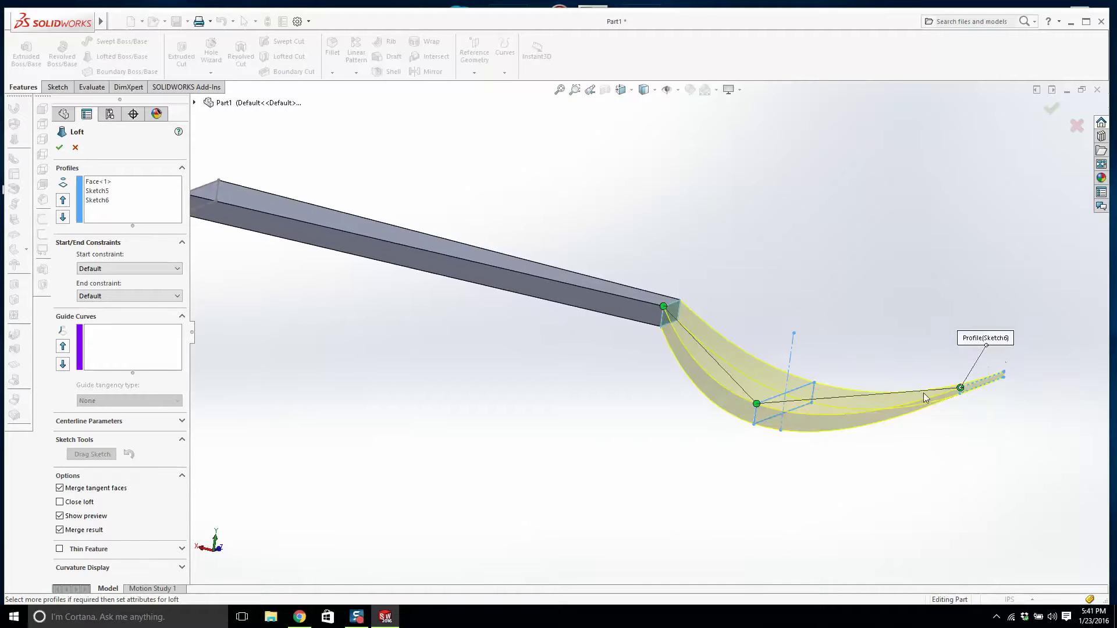
pyautogui.moveTo(860, 388); pyautogui.dragTo(579, 319, button='middle')
pyautogui.click(139, 269)
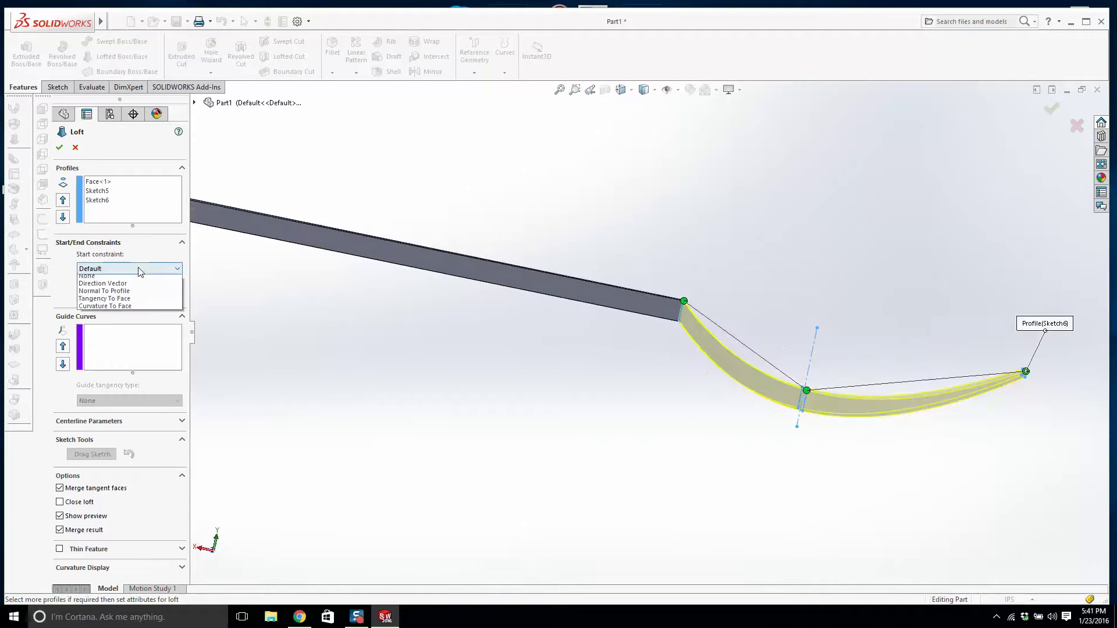
pyautogui.click(104, 302)
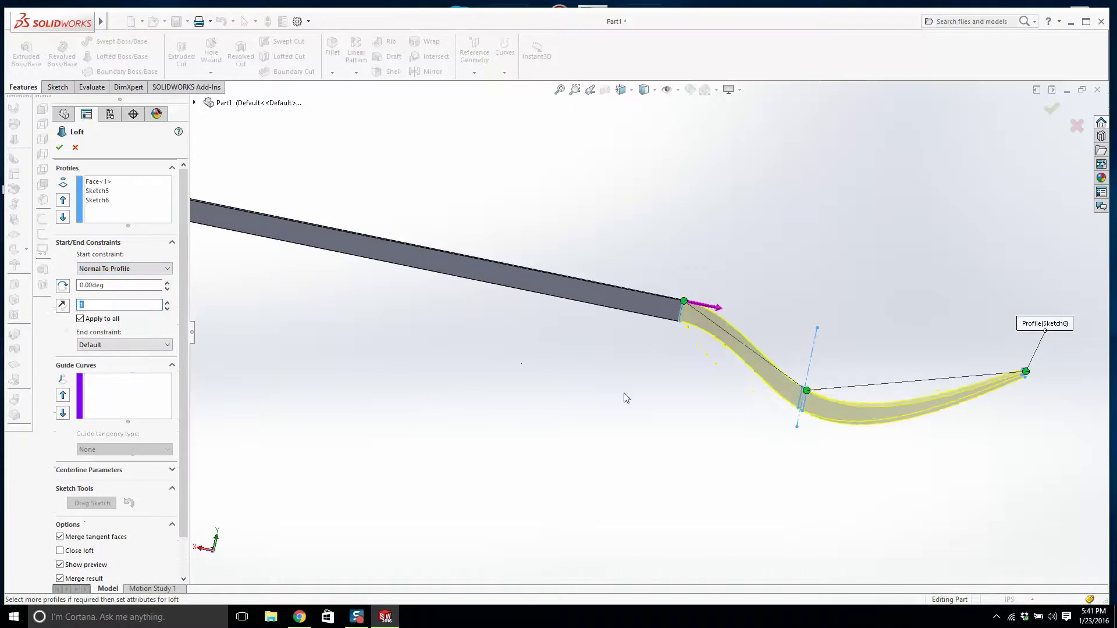
# - Inspect the curvature of the constrained loft preview where the head meets the handle
pyautogui.moveTo(631, 356); pyautogui.dragTo(608, 400, button='middle')
pyautogui.scroll(-4, 696, 346)
pyautogui.moveTo(697, 346); pyautogui.dragTo(702, 403, button='middle')
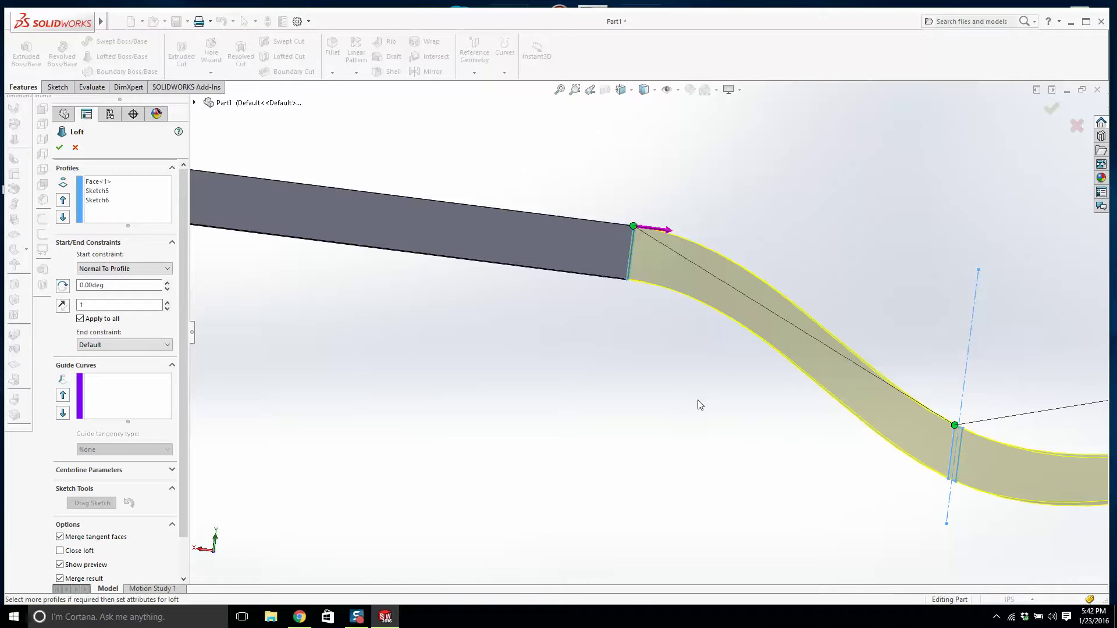
pyautogui.scroll(6, 675, 314)
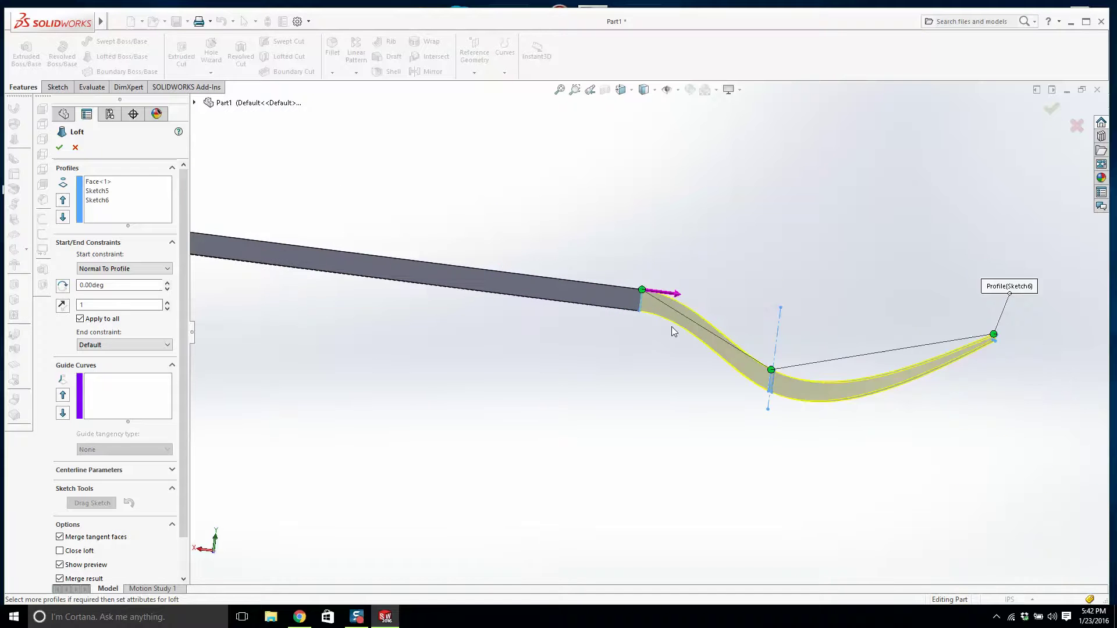
pyautogui.moveTo(672, 338); pyautogui.dragTo(653, 345, button='middle')
pyautogui.scroll(-2, 652, 322)
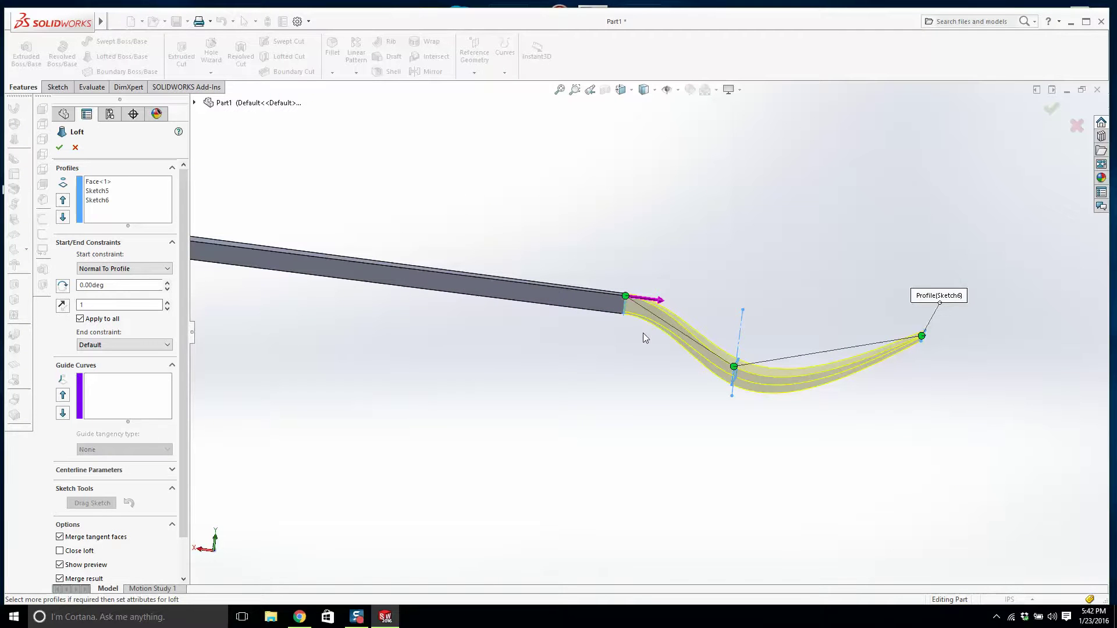
pyautogui.scroll(-5, 640, 320)
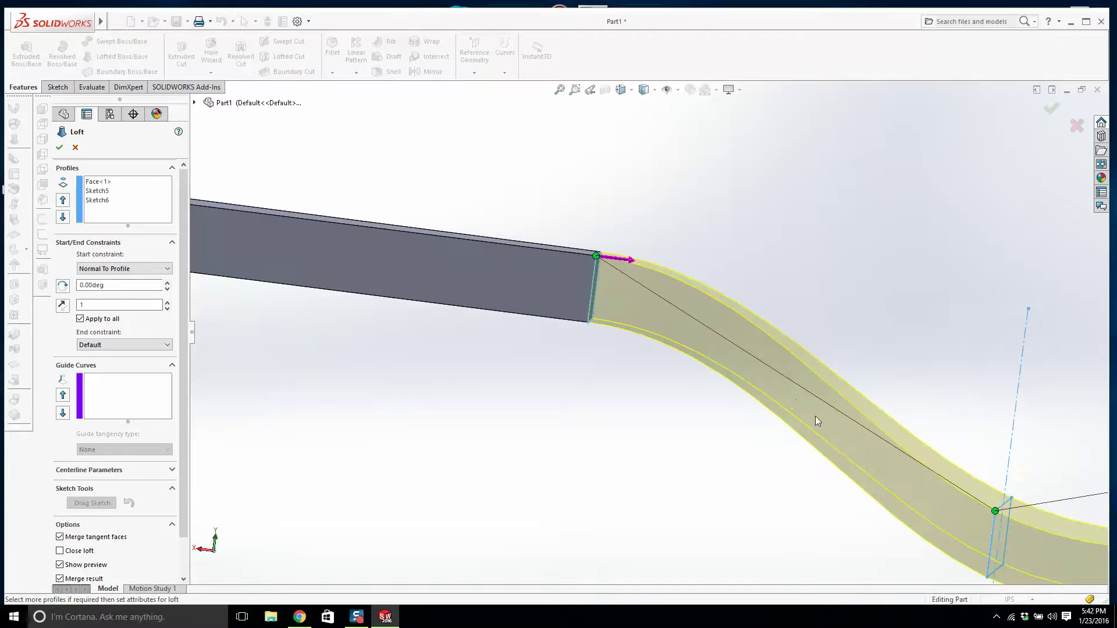
pyautogui.scroll(5, 652, 345)
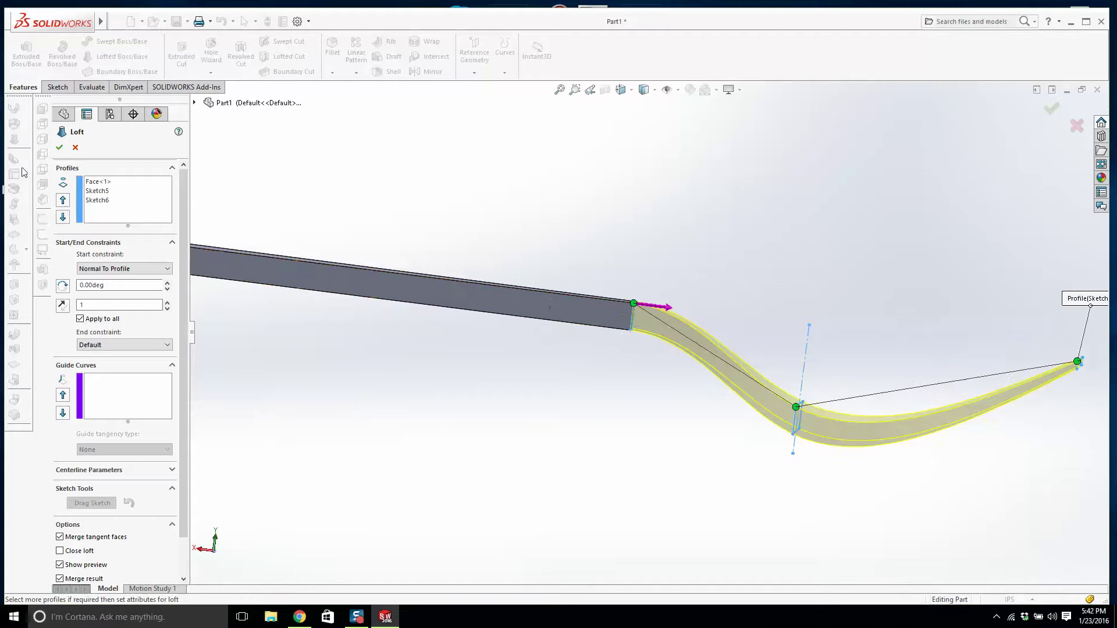
# - Accept the head loft with its three profiles and start constraint
pyautogui.click(60, 147)
pyautogui.click(466, 225)
pyautogui.scroll(3, 614, 289)
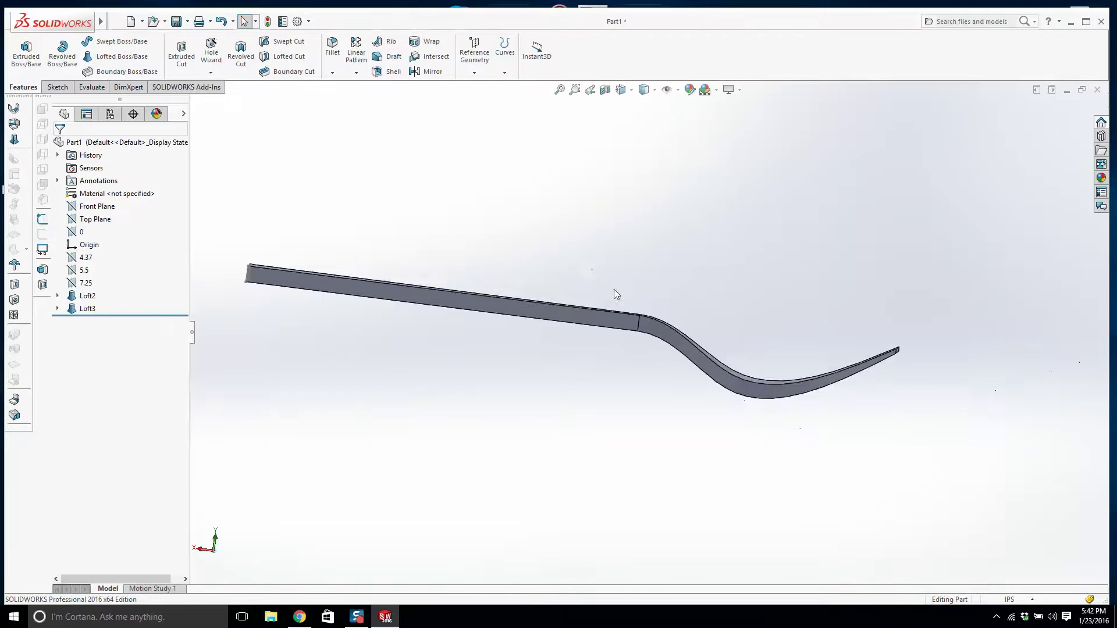
# - Edit the reference plane named 4.37 and set its offset distance to 4 in
pyautogui.moveTo(636, 336); pyautogui.dragTo(619, 372, button='middle')
pyautogui.scroll(1, 610, 371)
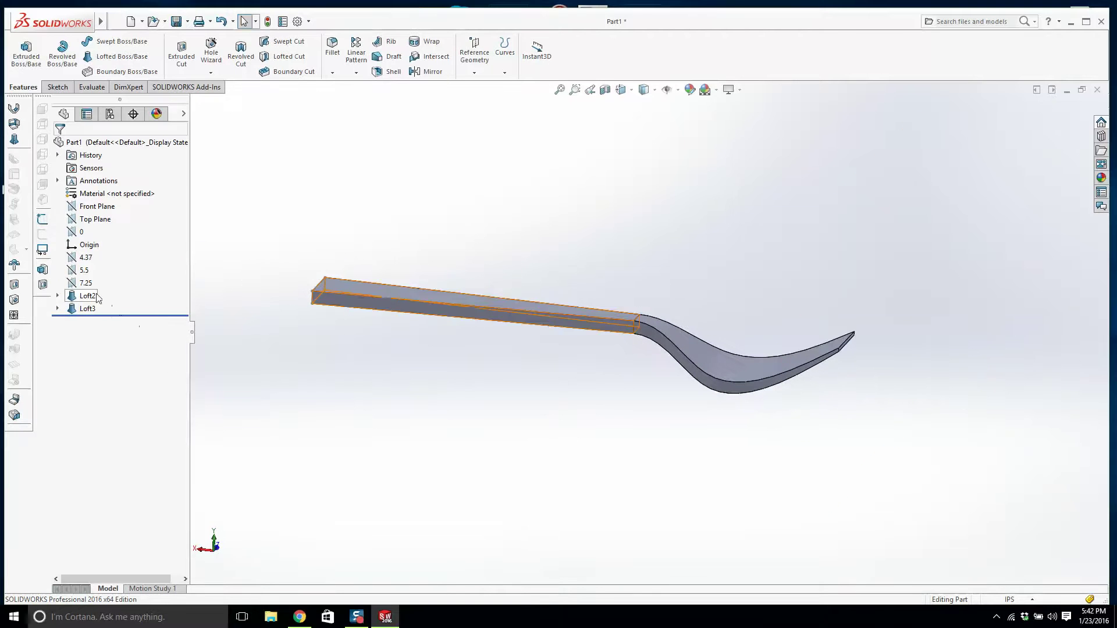
pyautogui.click(84, 270)
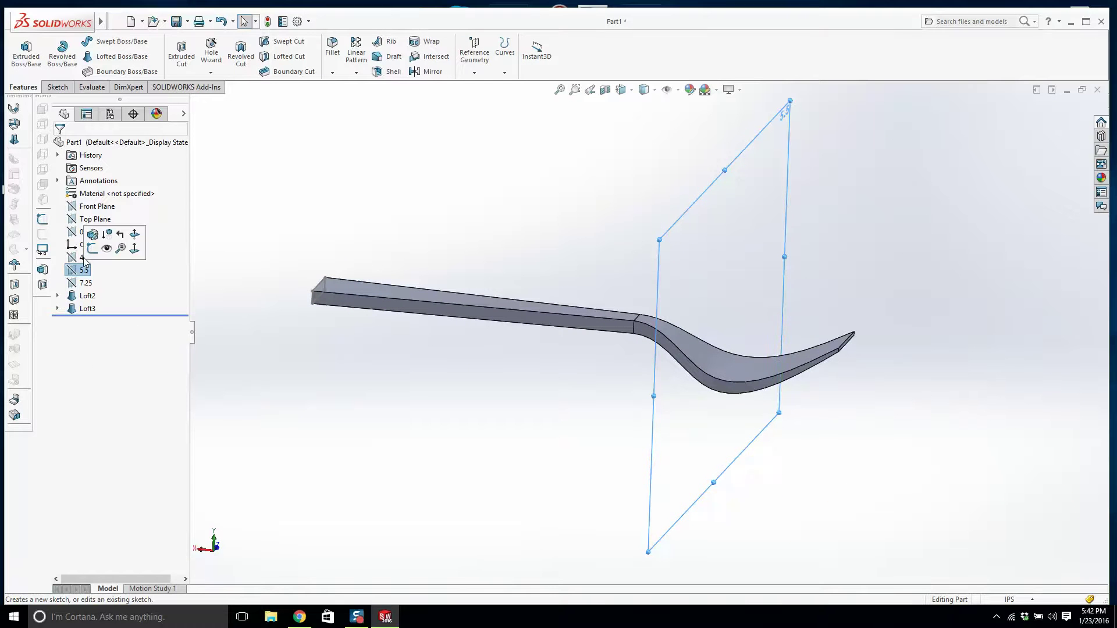
pyautogui.click(82, 257)
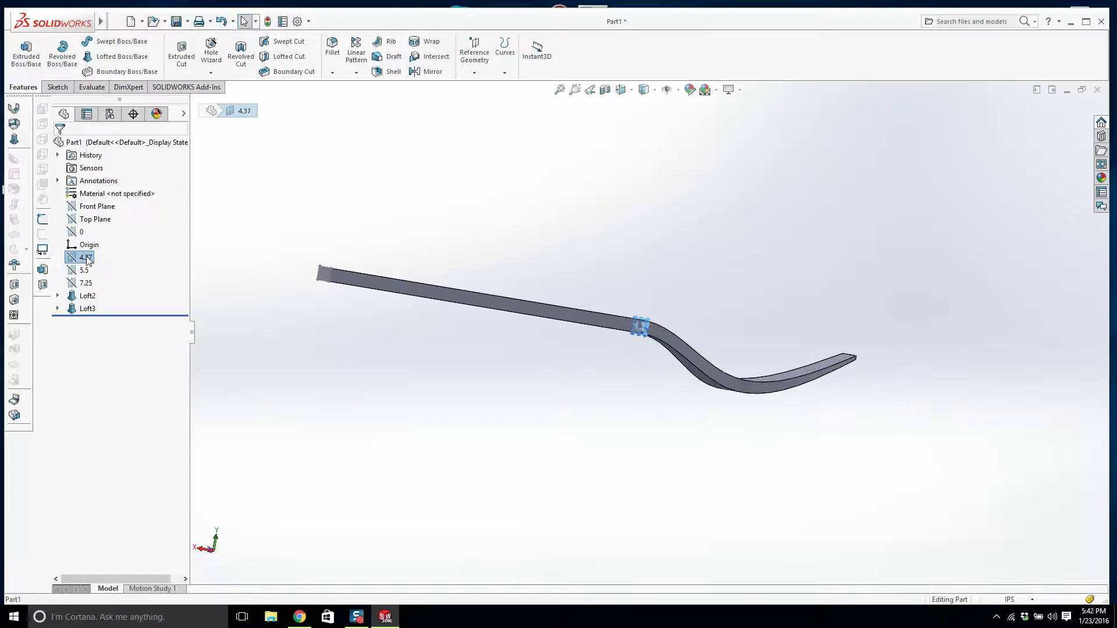
pyautogui.rightClick(86, 258)
pyautogui.click(108, 229)
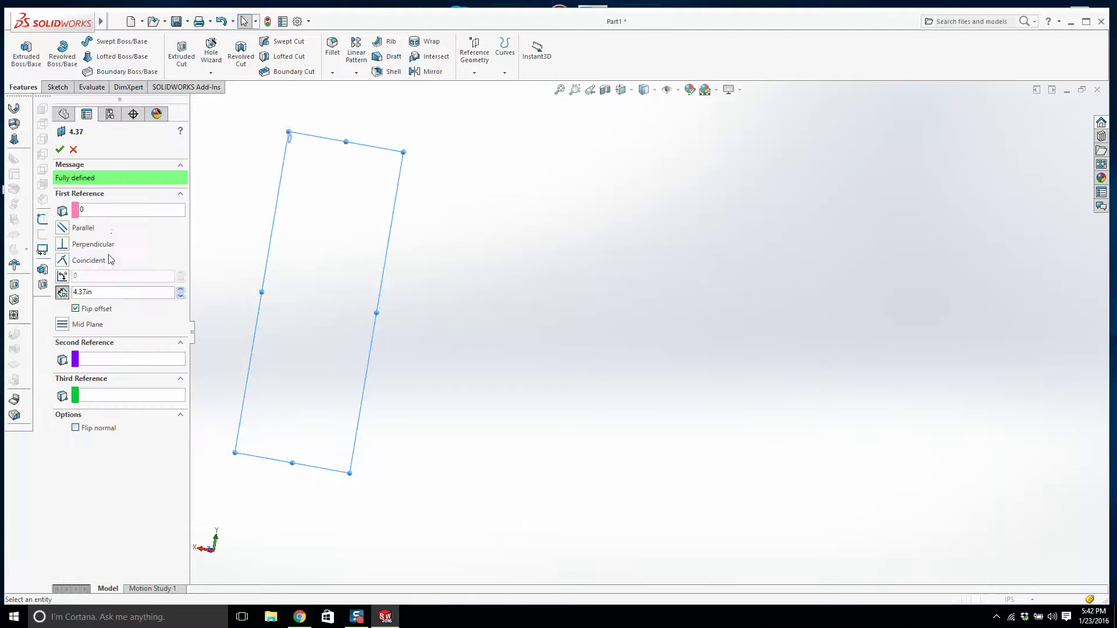
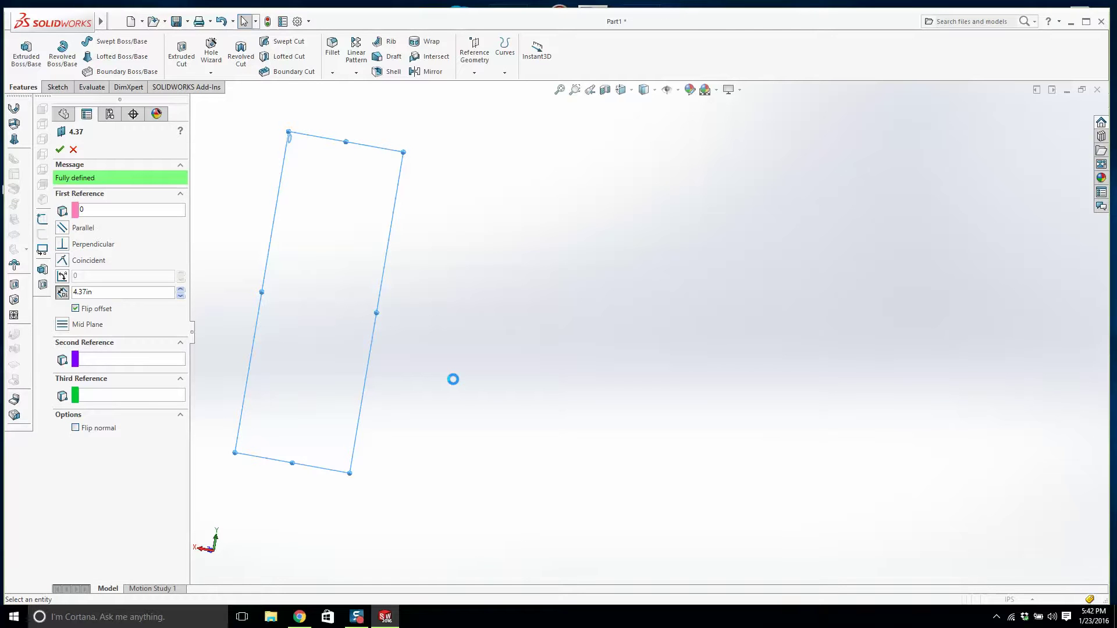
pyautogui.click(385, 617)
pyautogui.click(387, 618)
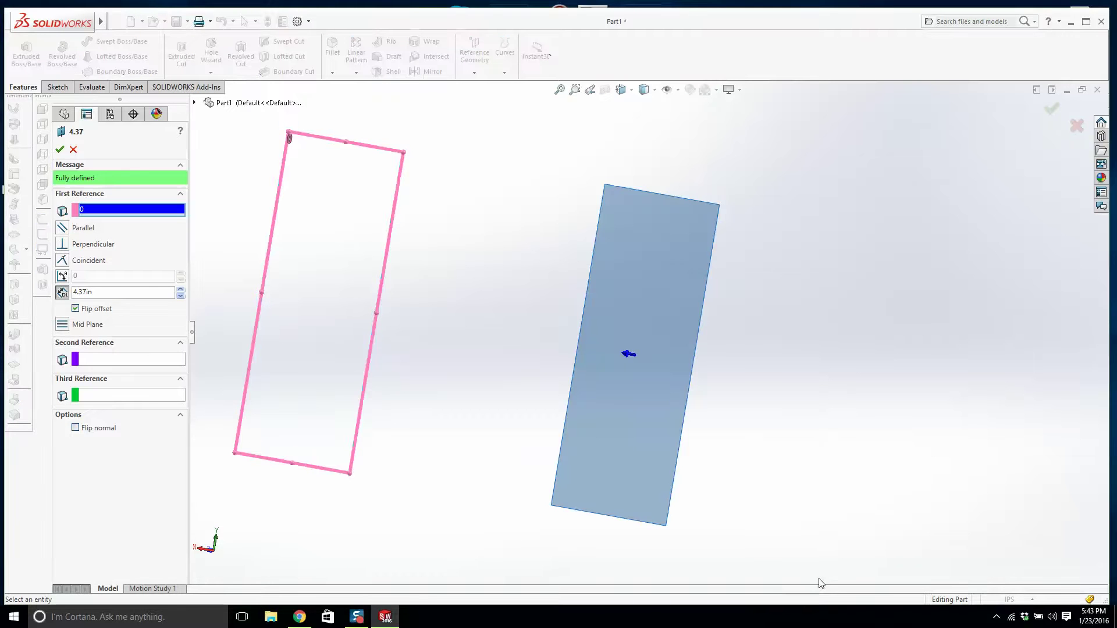
pyautogui.moveTo(461, 292); pyautogui.dragTo(390, 304, button='middle')
pyautogui.moveTo(125, 295); pyautogui.dragTo(18, 271)
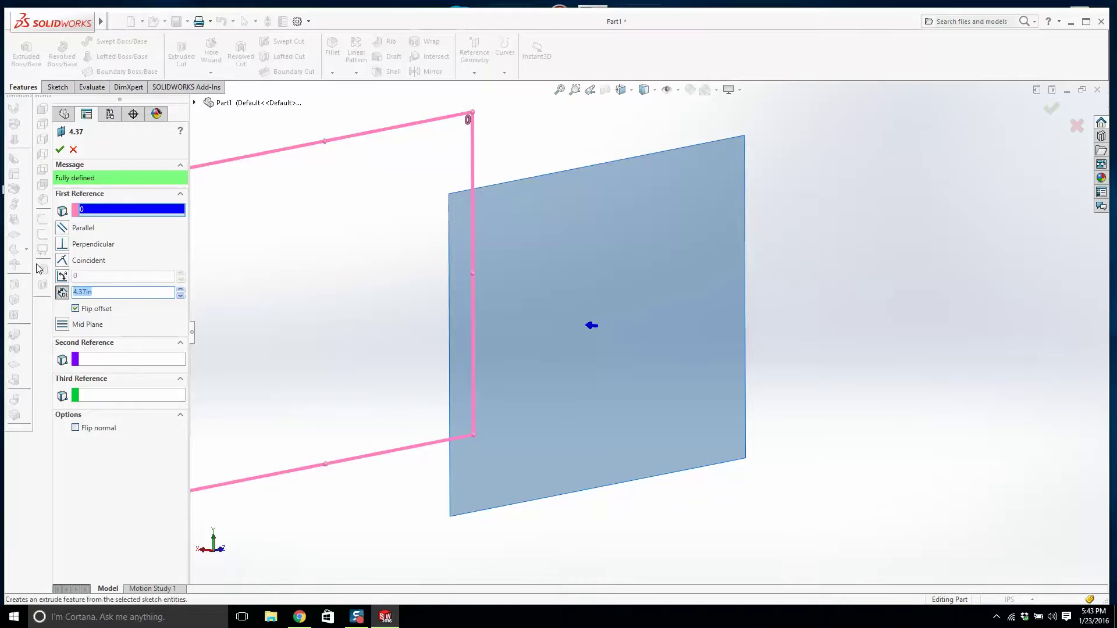
pyautogui.write('4')
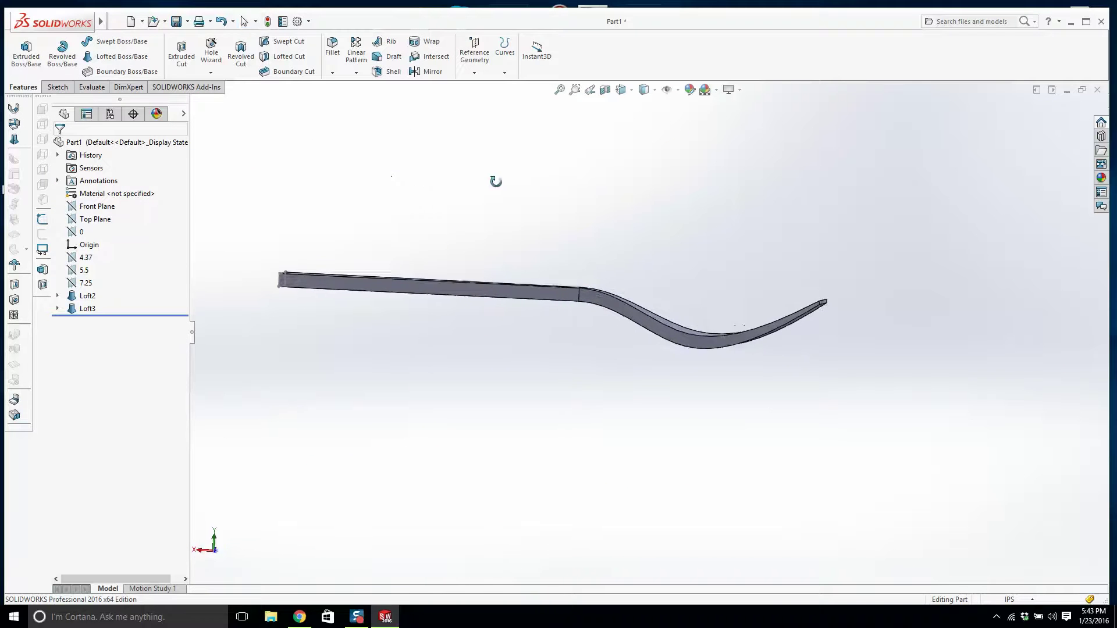
# - Save the part as Solidworks Fork Project
pyautogui.moveTo(496, 181); pyautogui.dragTo(574, 463, button='middle')
pyautogui.moveTo(553, 402); pyautogui.dragTo(570, 351, button='middle')
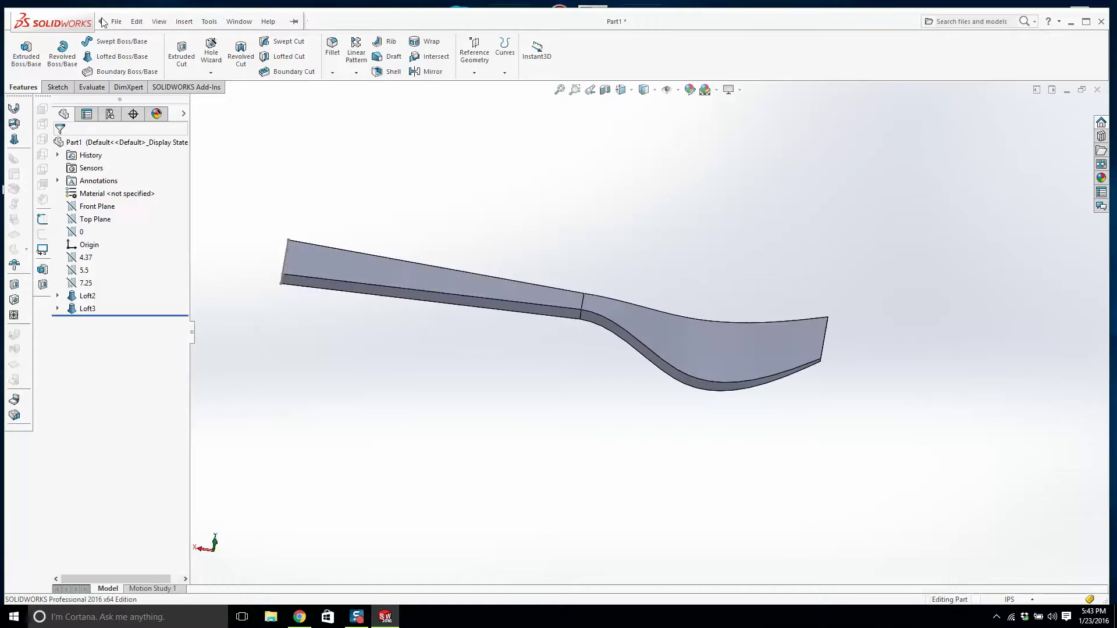
pyautogui.click(116, 22)
pyautogui.click(142, 147)
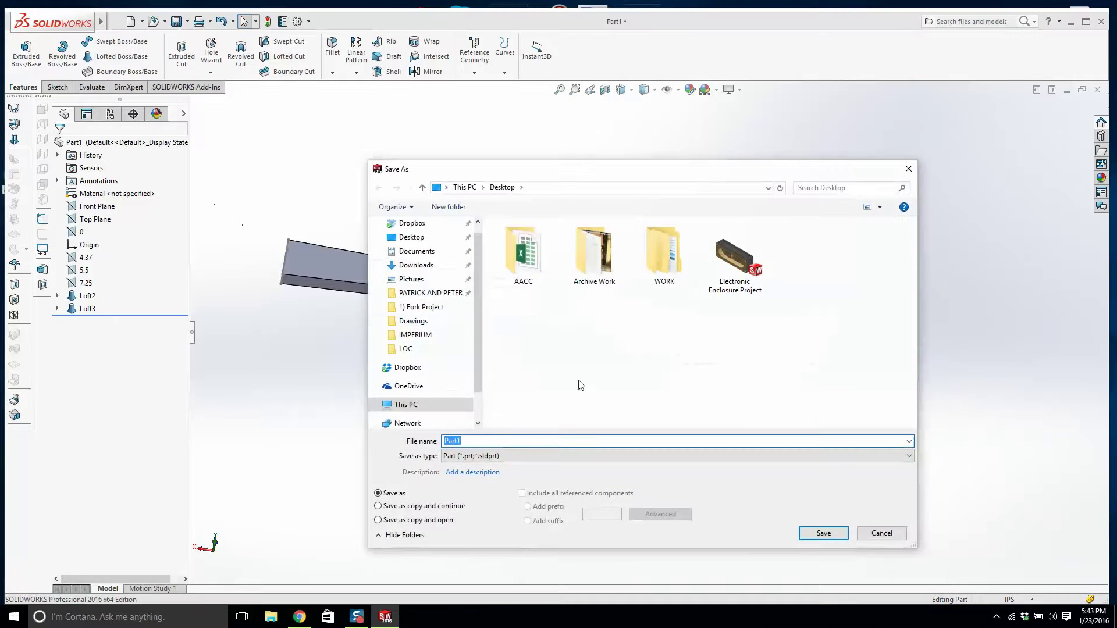
pyautogui.write('Solidworks Fork Projec')
pyautogui.press('Return')
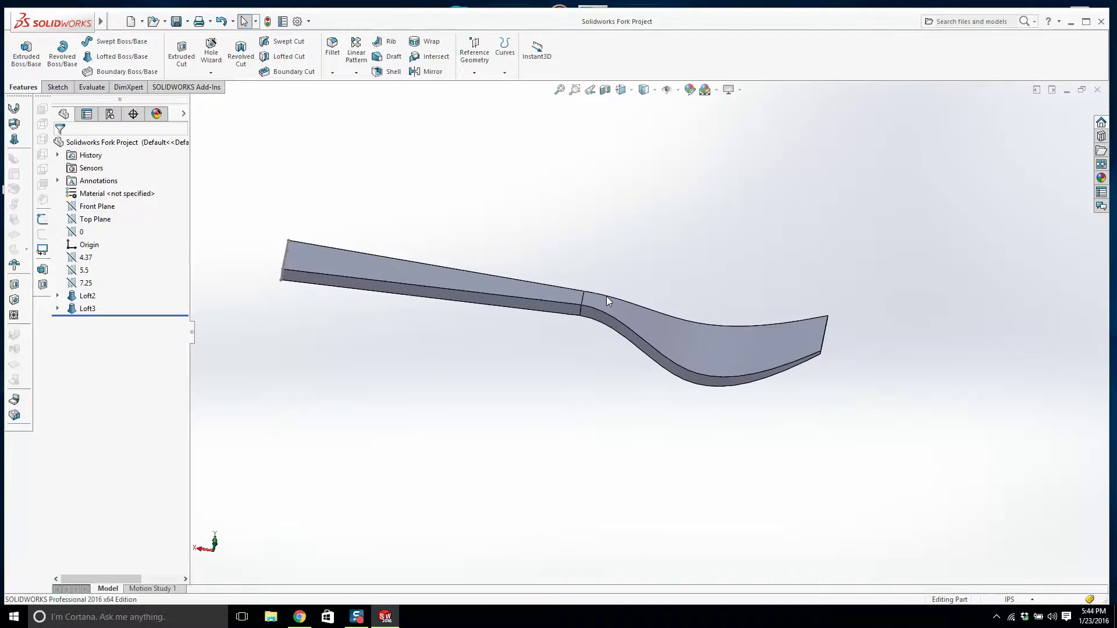
# - Start a constant-radius fillet on the two short corner edges at the free end of the handle
pyautogui.moveTo(607, 295); pyautogui.dragTo(605, 435, button='middle')
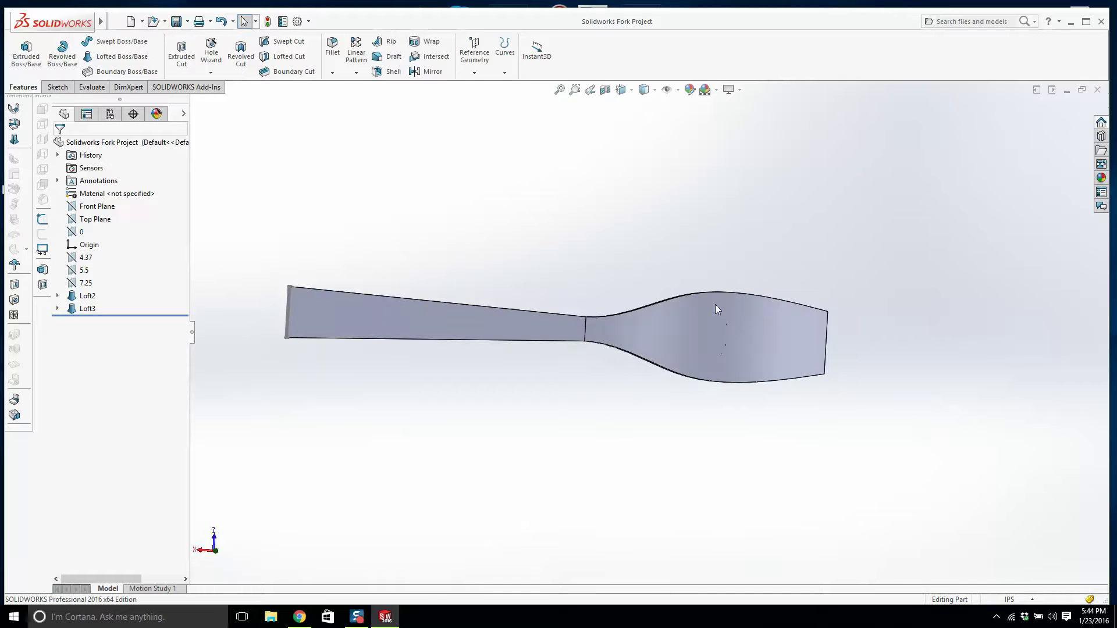
pyautogui.moveTo(802, 305); pyautogui.dragTo(627, 362, button='middle')
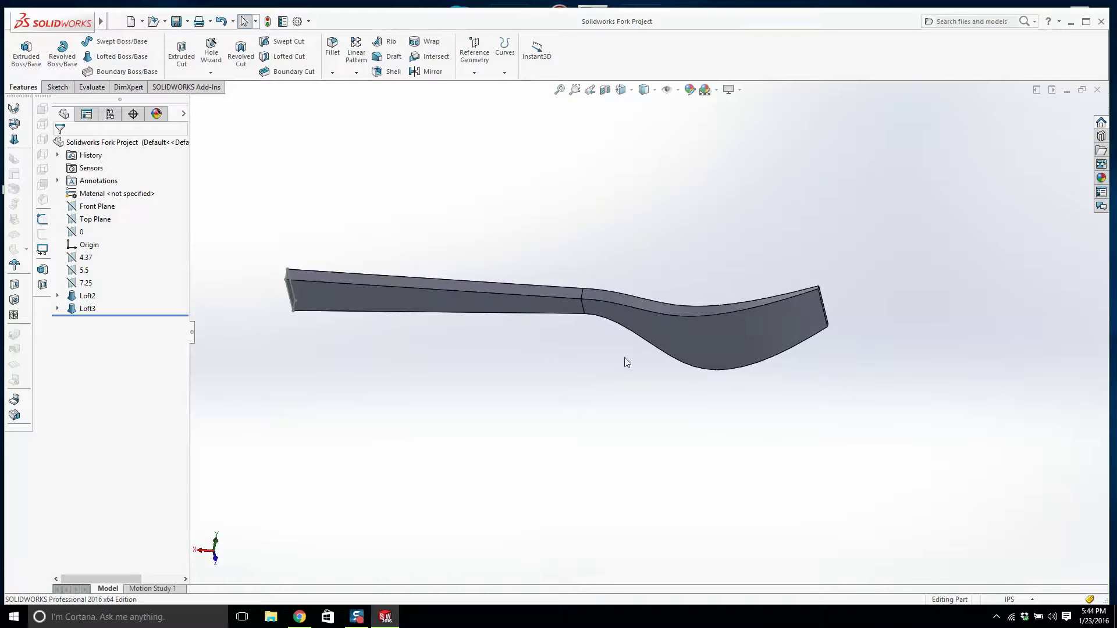
pyautogui.moveTo(510, 270); pyautogui.dragTo(508, 429, button='middle')
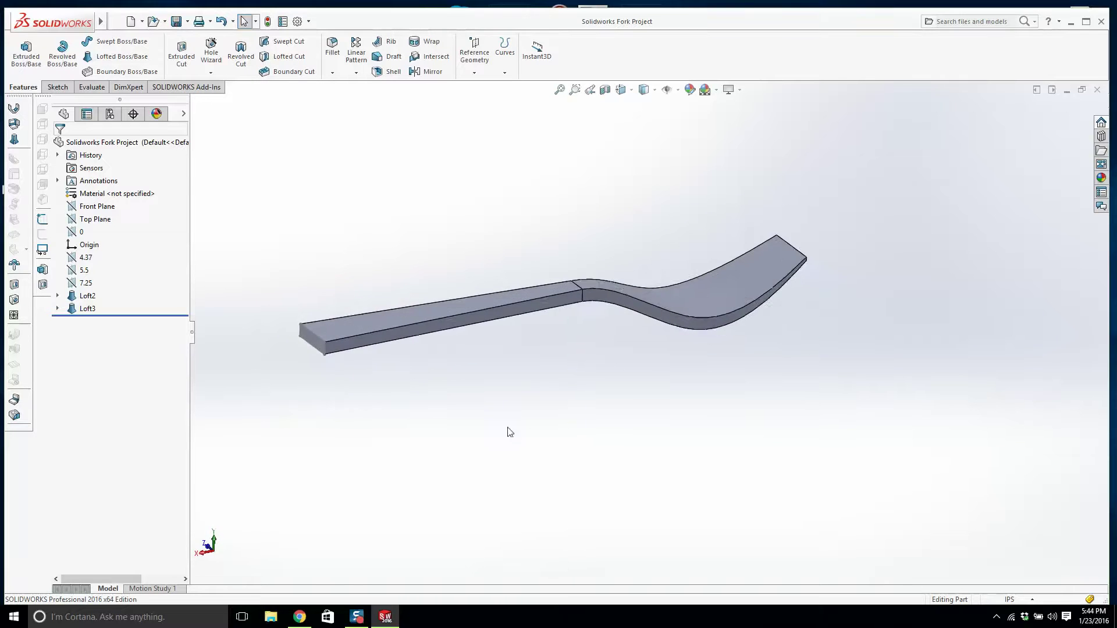
pyautogui.scroll(-3, 309, 345)
pyautogui.moveTo(312, 347); pyautogui.dragTo(331, 376, button='middle')
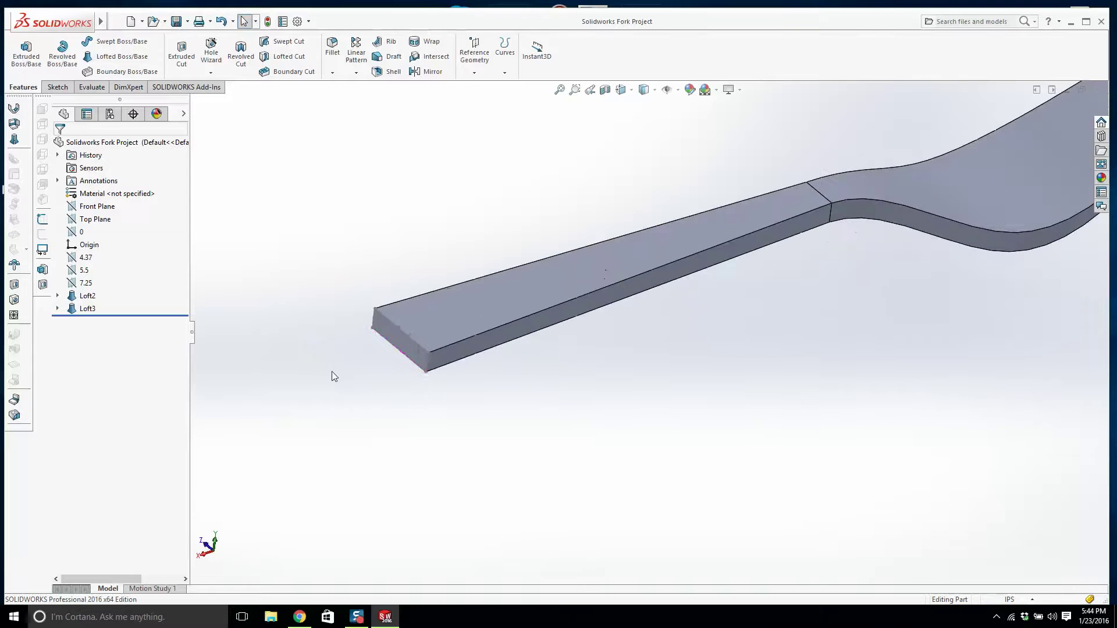
pyautogui.click(332, 48)
pyautogui.scroll(-3, 451, 338)
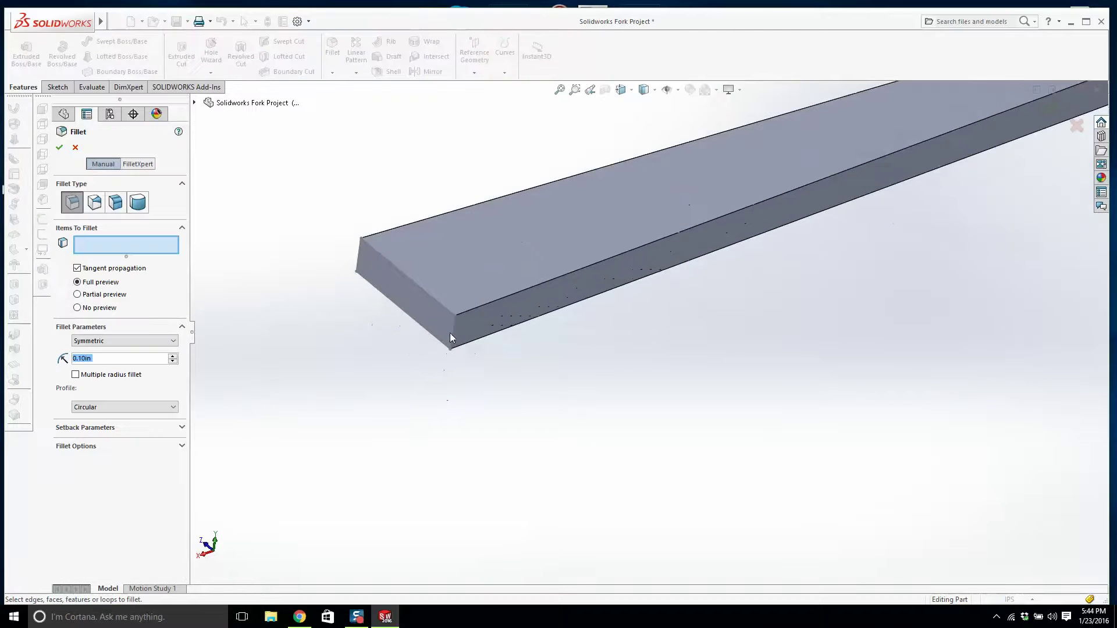
pyautogui.click(456, 327)
pyautogui.click(458, 325)
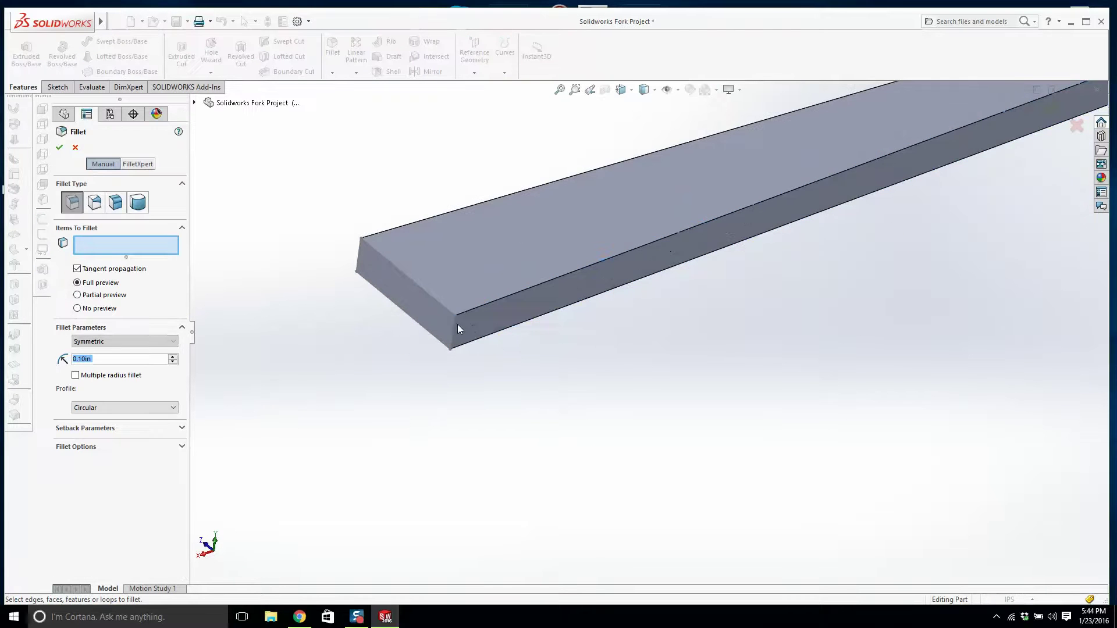
pyautogui.click(453, 326)
pyautogui.moveTo(453, 325); pyautogui.dragTo(514, 374, button='middle')
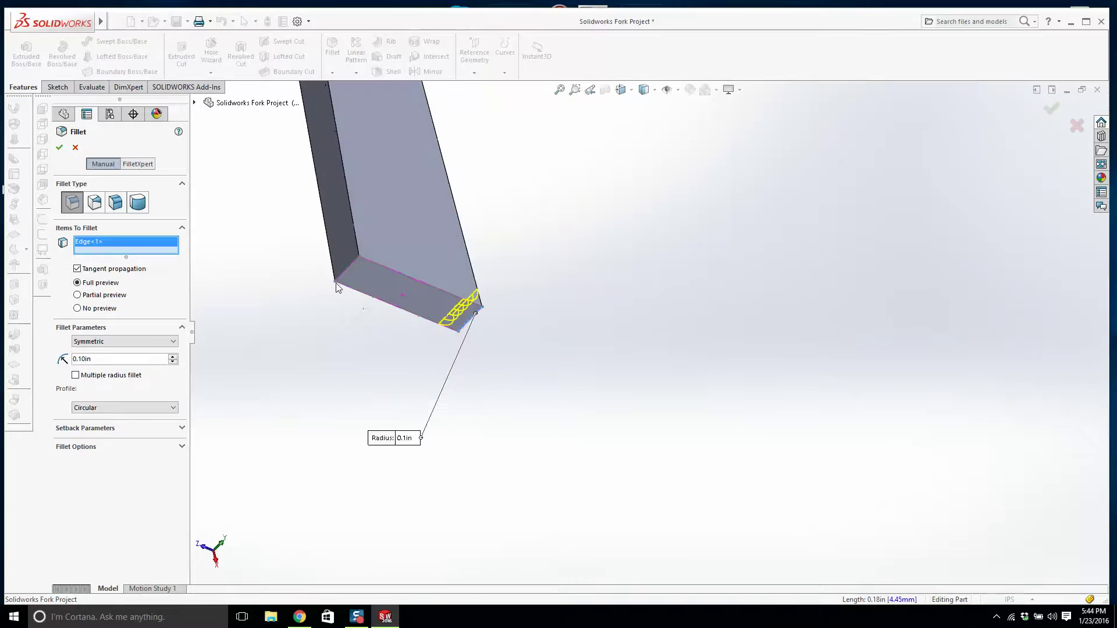
pyautogui.click(350, 273)
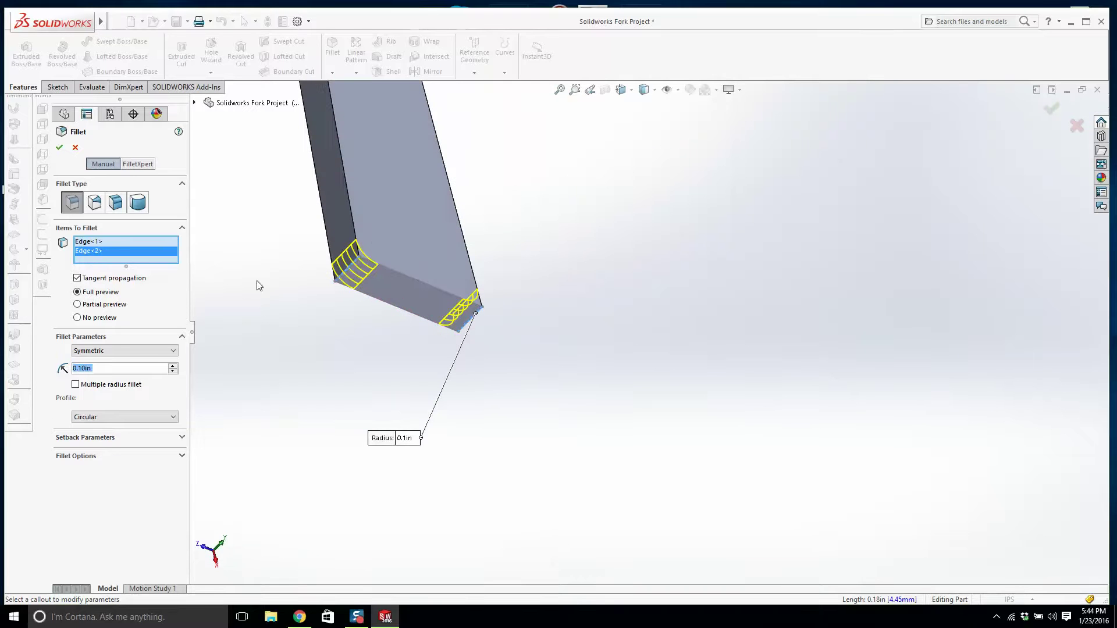
# - Set the handle-end fillet radius to 0.35 in and accept the fillet
pyautogui.click(173, 366)
pyautogui.click(173, 367)
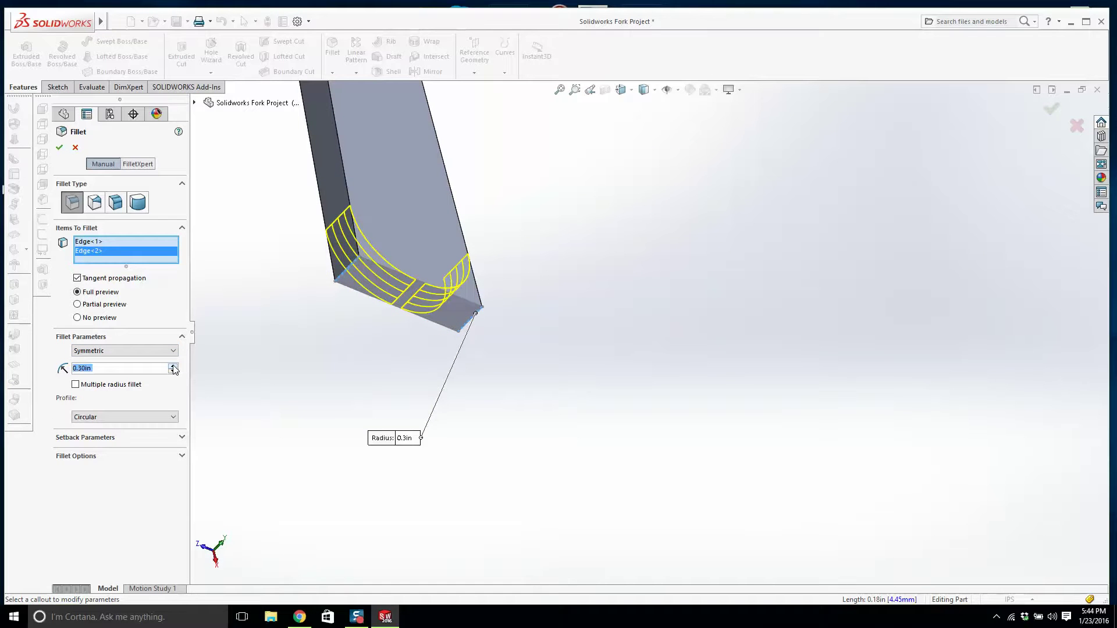
pyautogui.click(173, 366)
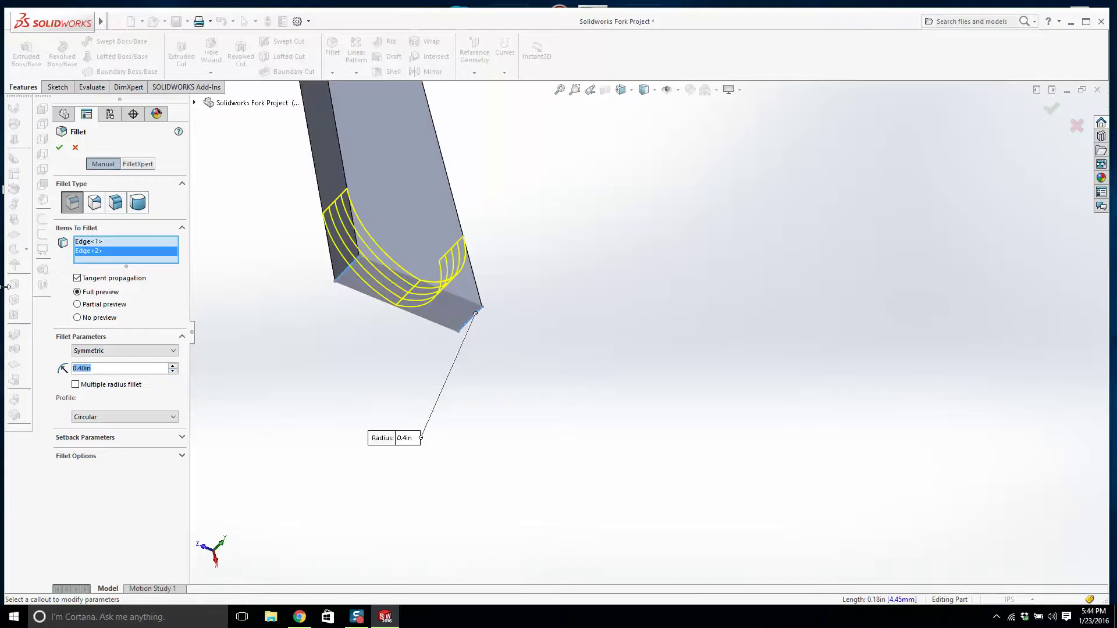
pyautogui.write('0.35')
pyautogui.press('Return')
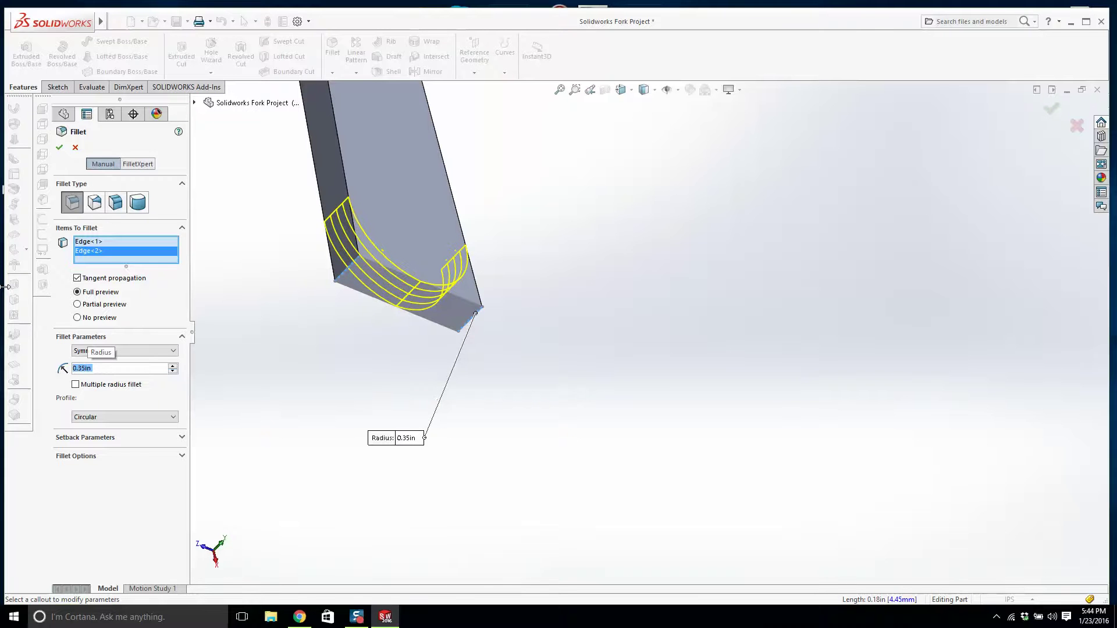
pyautogui.click(60, 147)
# - Expand both lofts in the feature tree and hide Sketch2 at the handle's rounded end
pyautogui.scroll(5, 446, 262)
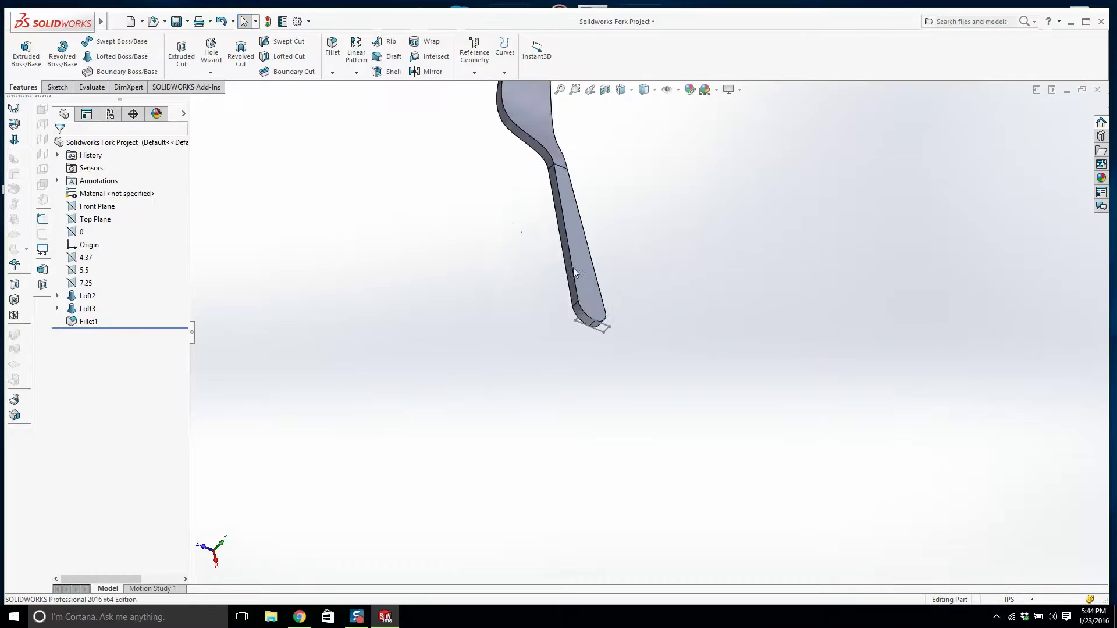
pyautogui.moveTo(471, 259); pyautogui.dragTo(620, 259, button='middle')
pyautogui.scroll(-2, 775, 222)
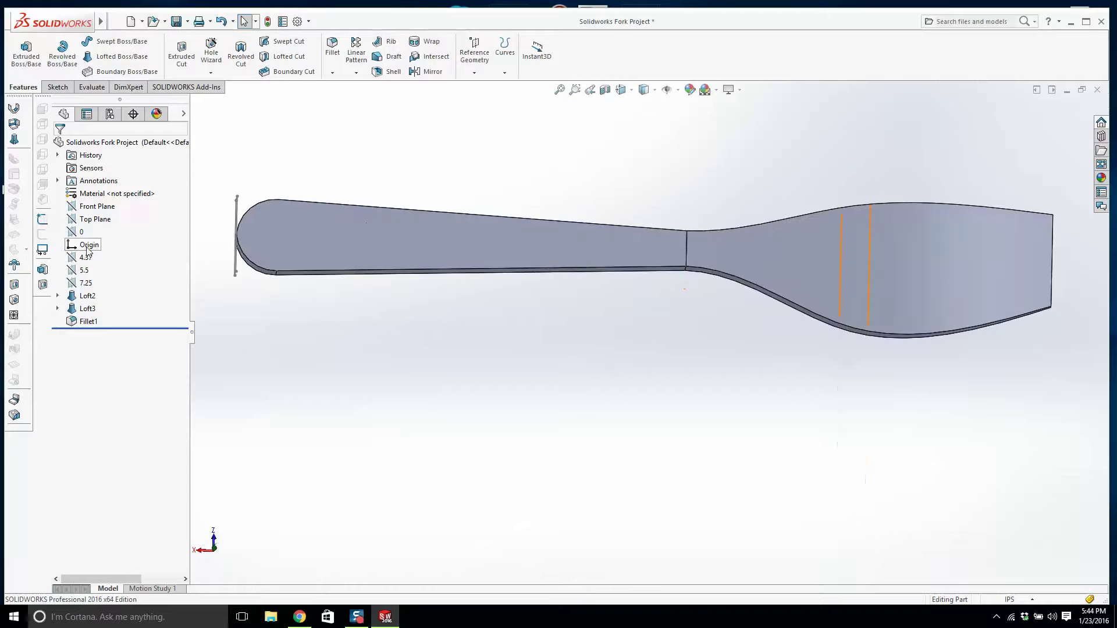
pyautogui.click(57, 309)
pyautogui.click(58, 295)
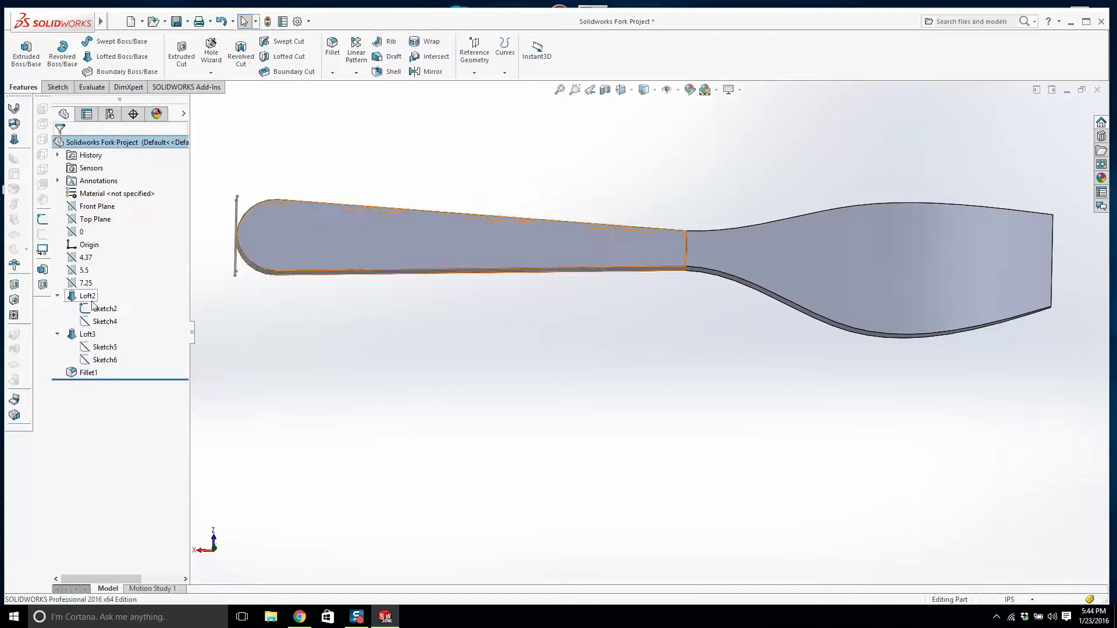
pyautogui.rightClick(93, 309)
pyautogui.click(106, 287)
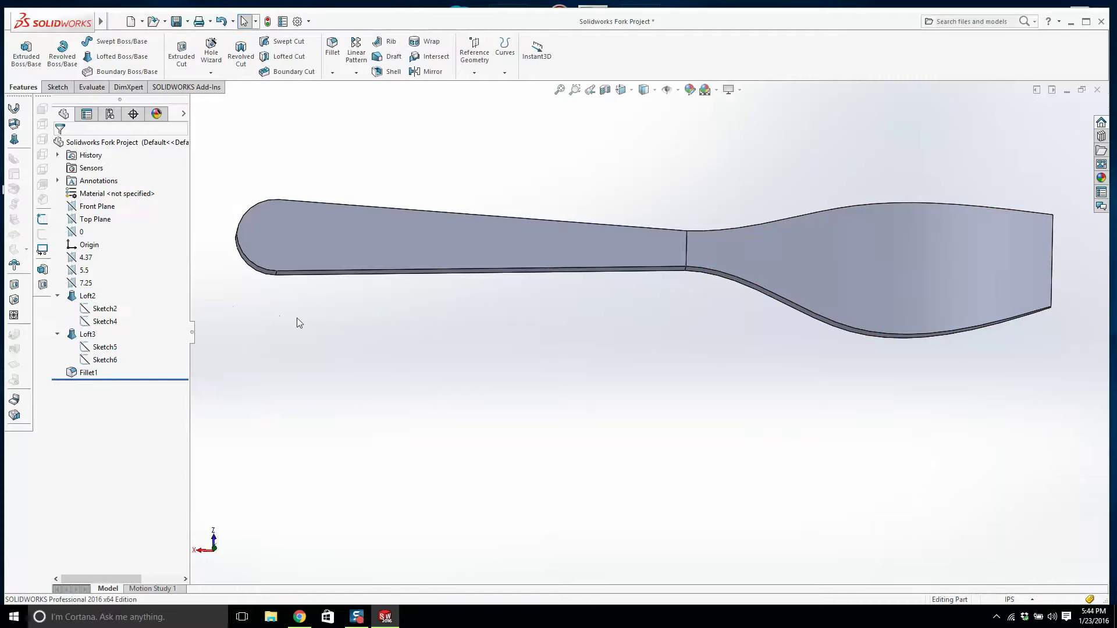
# - Roll the feature history back to just before the handle-end fillet
pyautogui.moveTo(296, 323); pyautogui.dragTo(605, 239, button='middle')
pyautogui.scroll(-5, 606, 240)
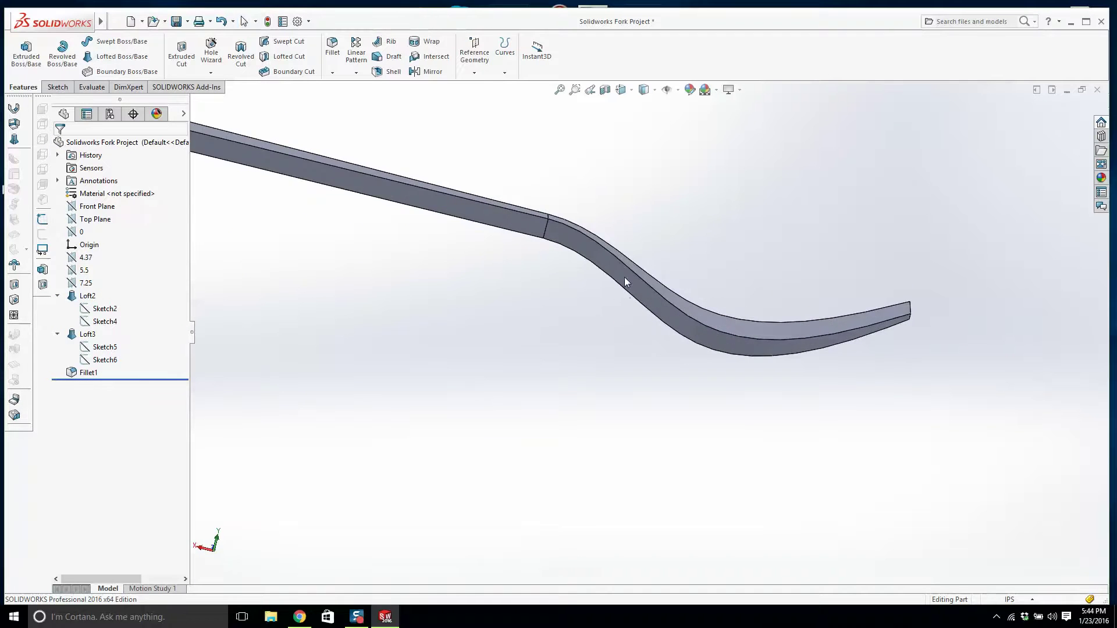
pyautogui.moveTo(624, 277); pyautogui.dragTo(610, 317, button='middle')
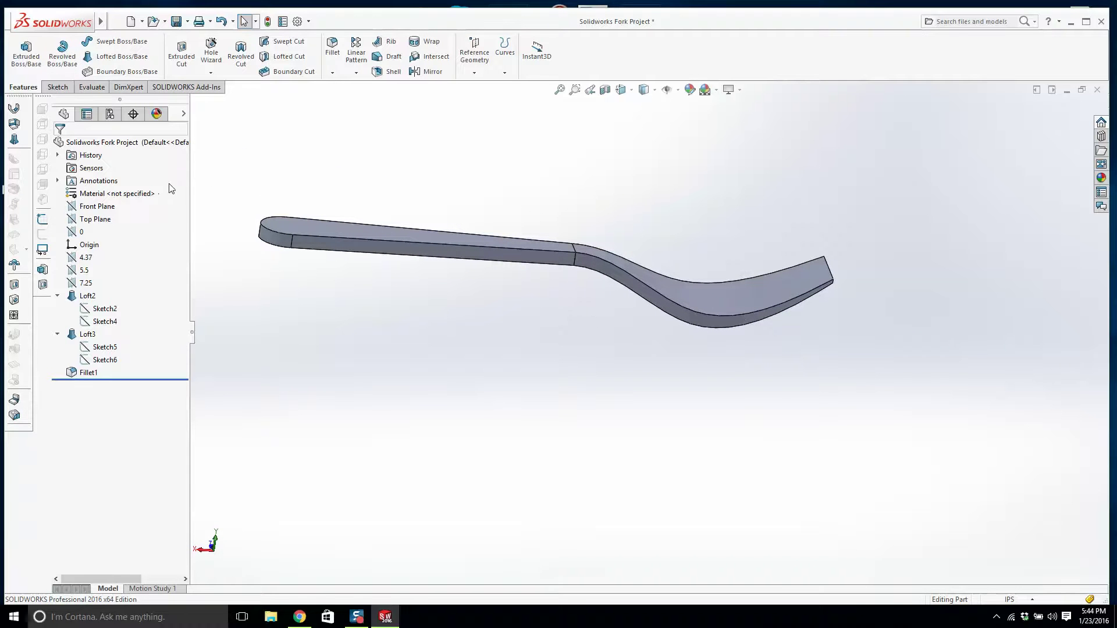
pyautogui.moveTo(396, 344); pyautogui.dragTo(404, 225, button='middle')
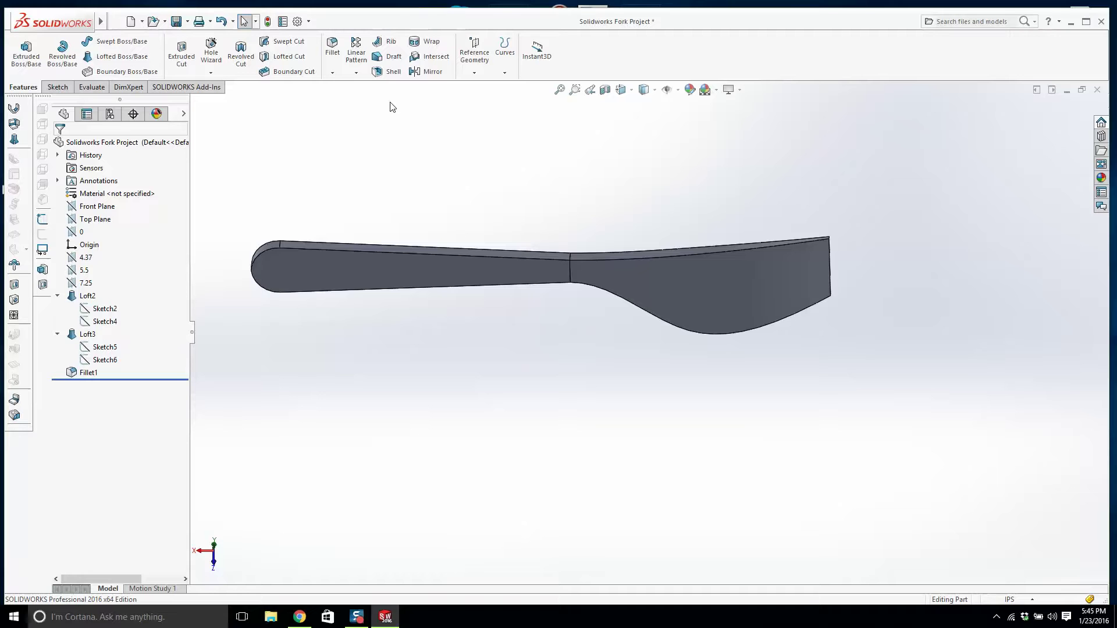
pyautogui.moveTo(587, 145); pyautogui.dragTo(530, 270, button='middle')
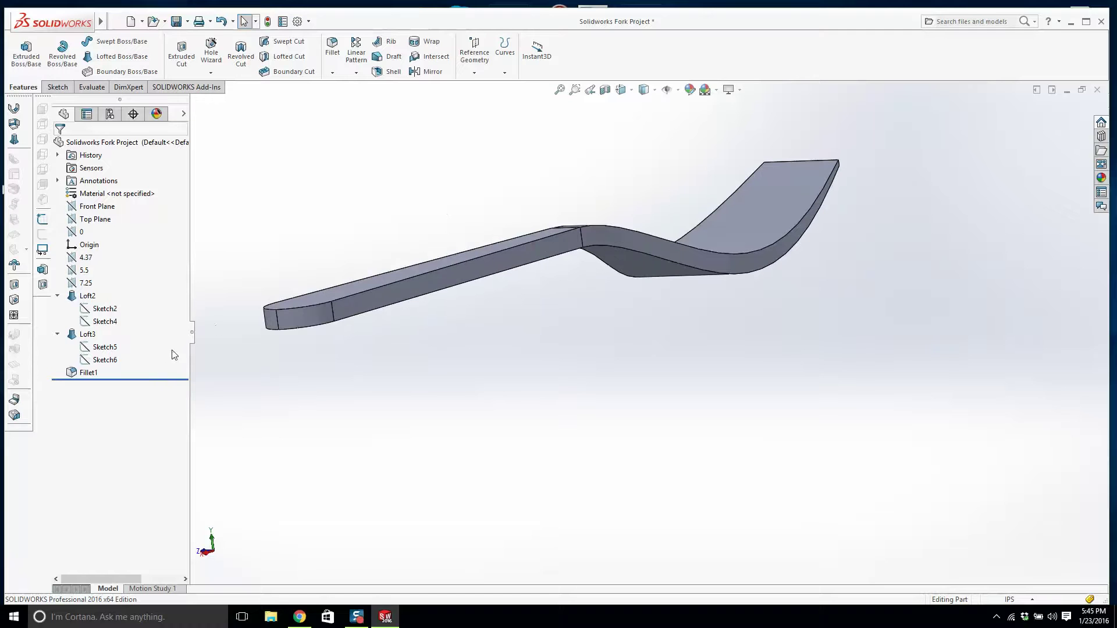
pyautogui.moveTo(157, 380); pyautogui.dragTo(156, 367)
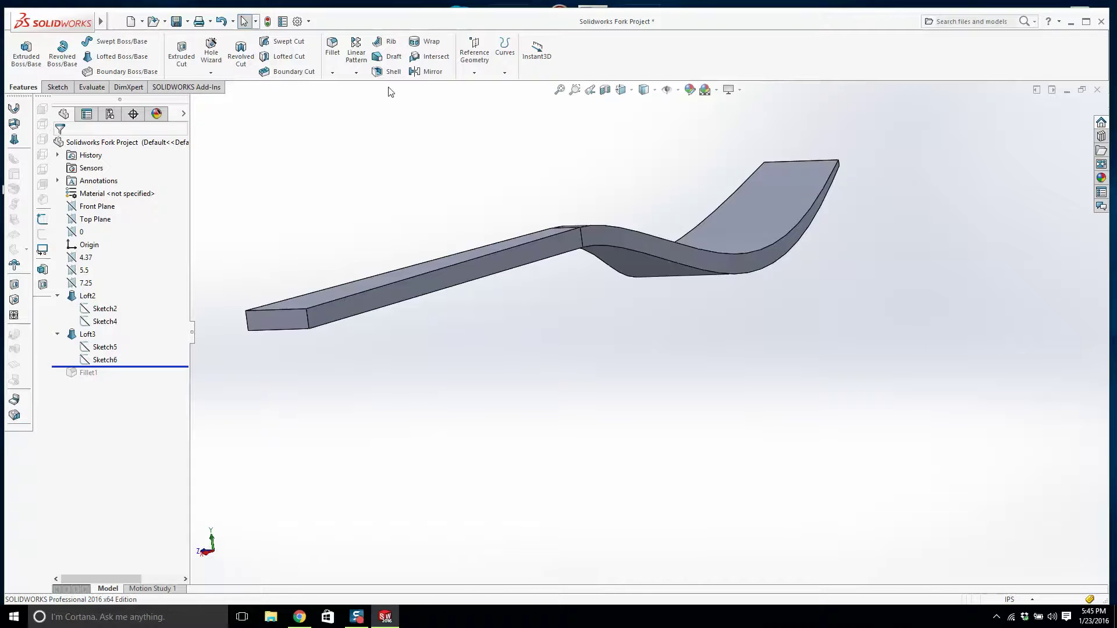
# - Draft the handle and head side faces along one side by 5 degrees, using the handle's top face as neutral plane
pyautogui.click(393, 57)
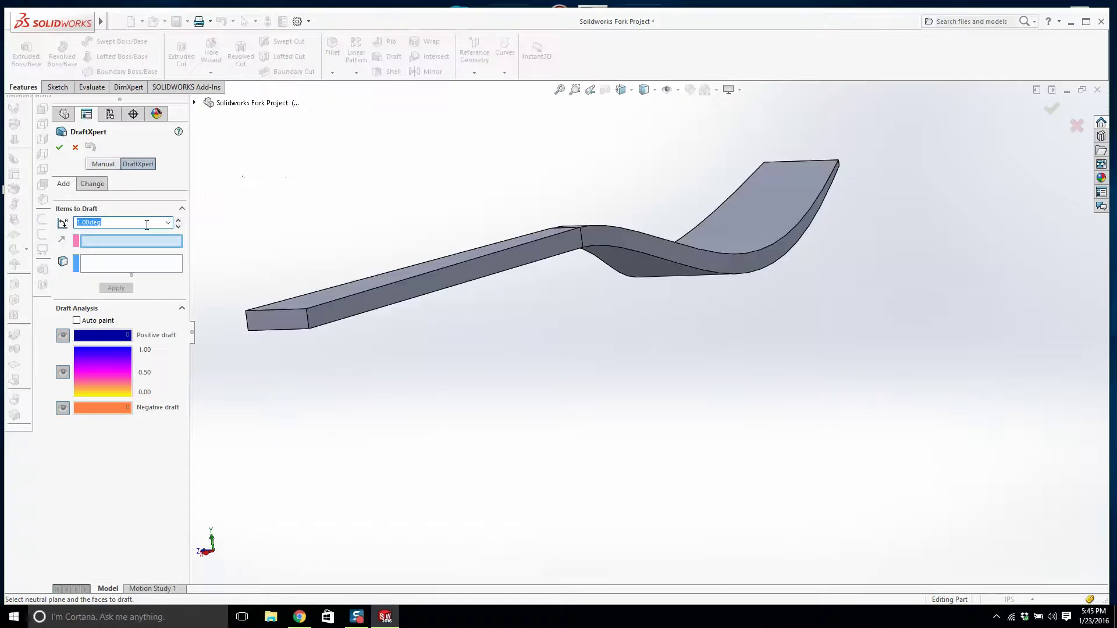
pyautogui.moveTo(334, 294); pyautogui.dragTo(439, 347, button='middle')
pyautogui.click(439, 347)
pyautogui.moveTo(519, 385); pyautogui.dragTo(478, 335, button='middle')
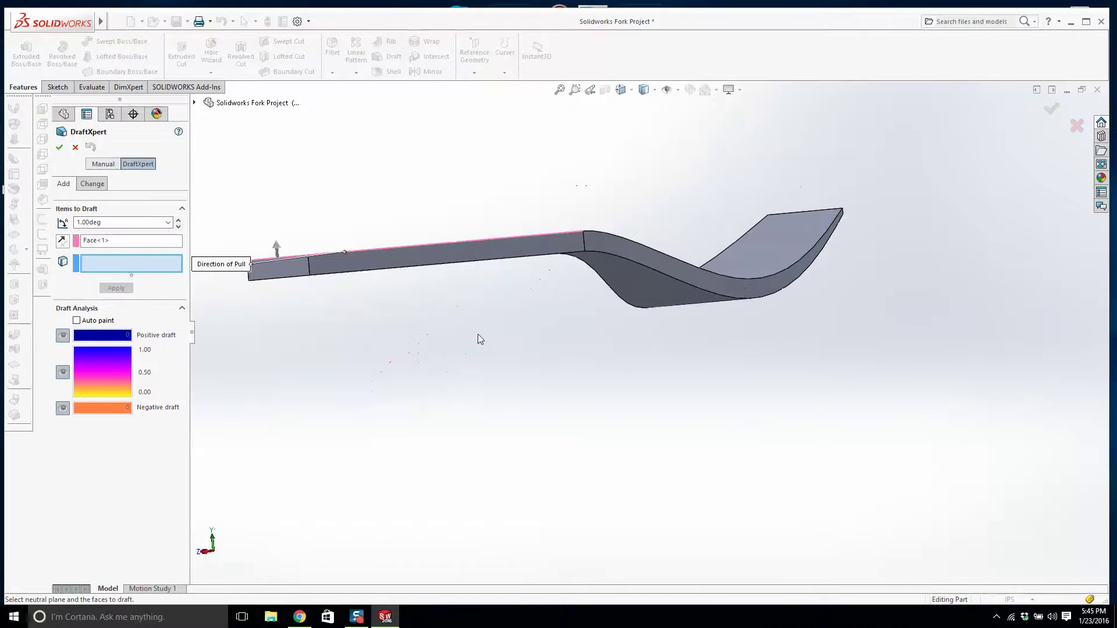
pyautogui.click(456, 264)
pyautogui.click(600, 256)
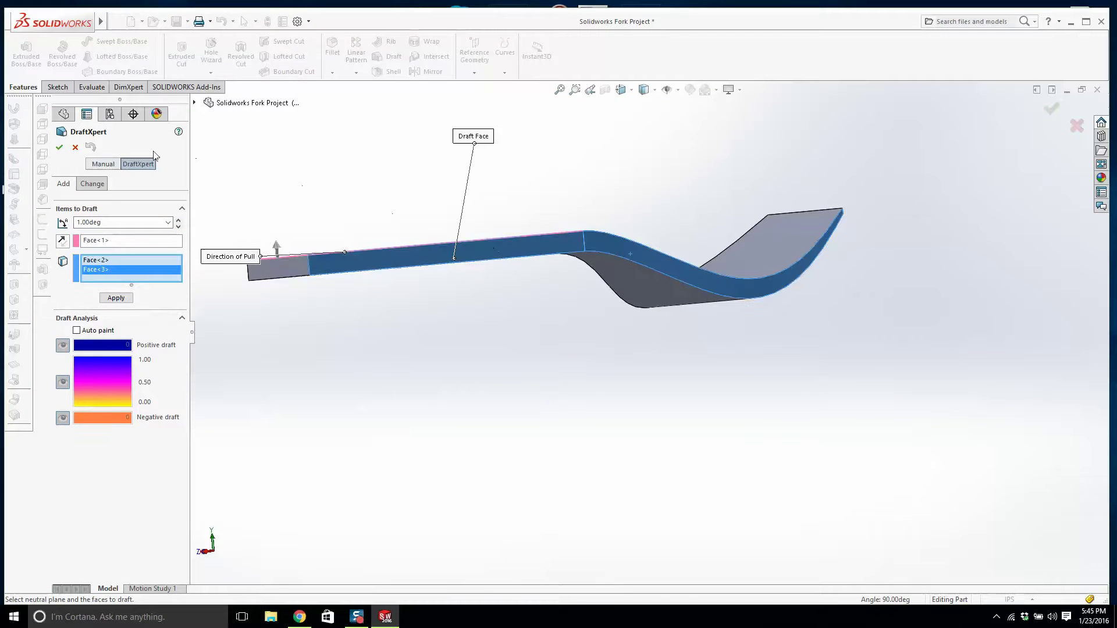
pyautogui.doubleClick(116, 222)
pyautogui.click(59, 147)
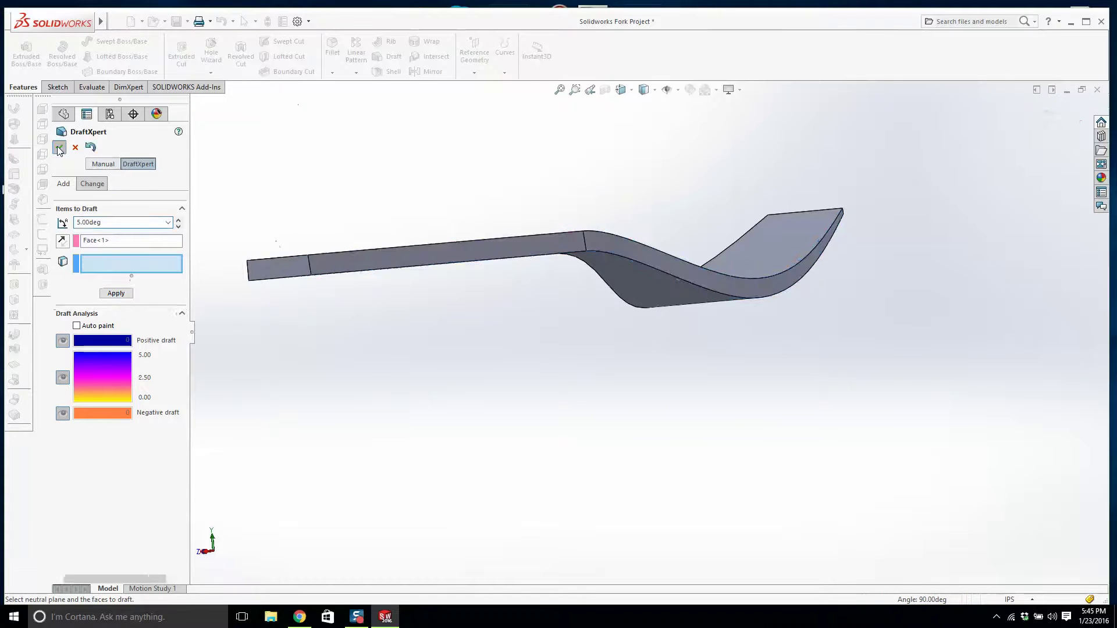
# - Edit the new draft to reverse its direction of pull and accept the change
pyautogui.moveTo(353, 193); pyautogui.dragTo(384, 181, button='middle')
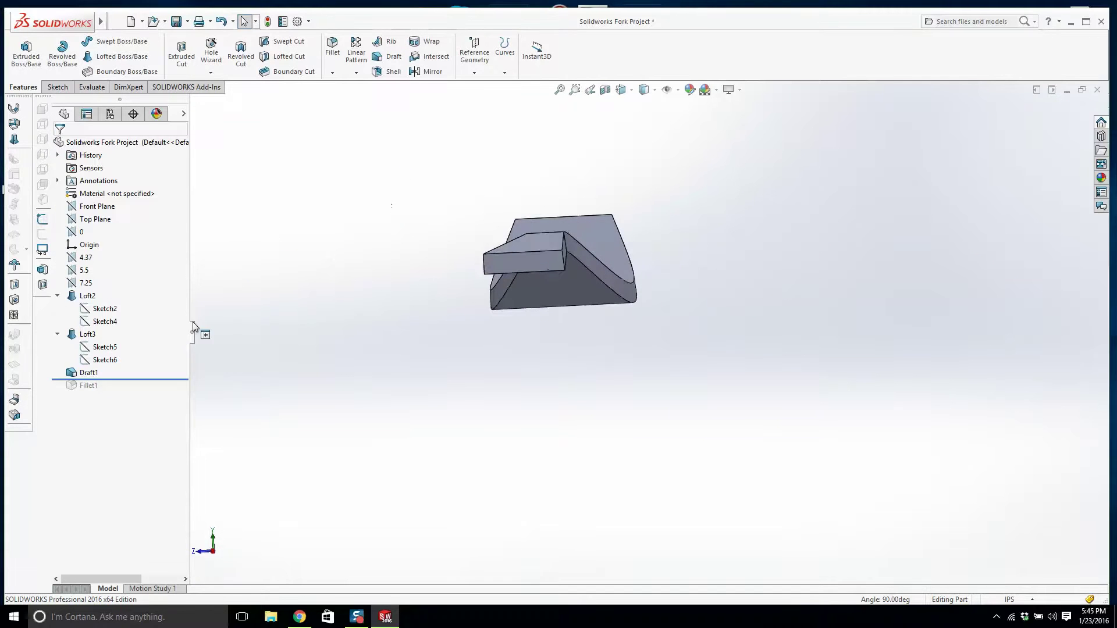
pyautogui.rightClick(84, 373)
pyautogui.click(83, 326)
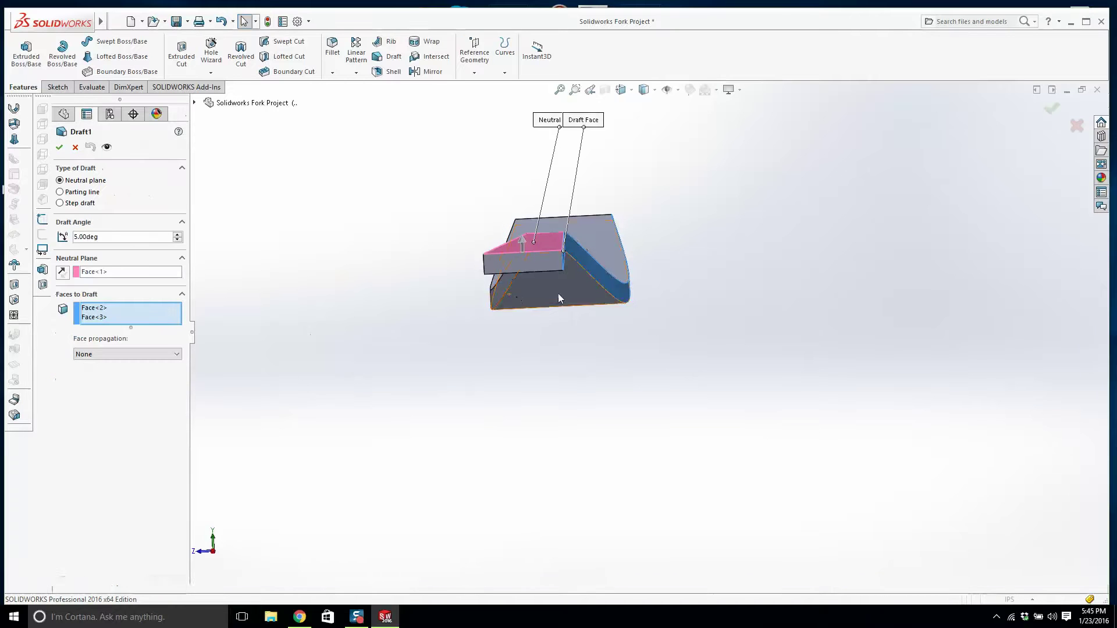
pyautogui.click(67, 272)
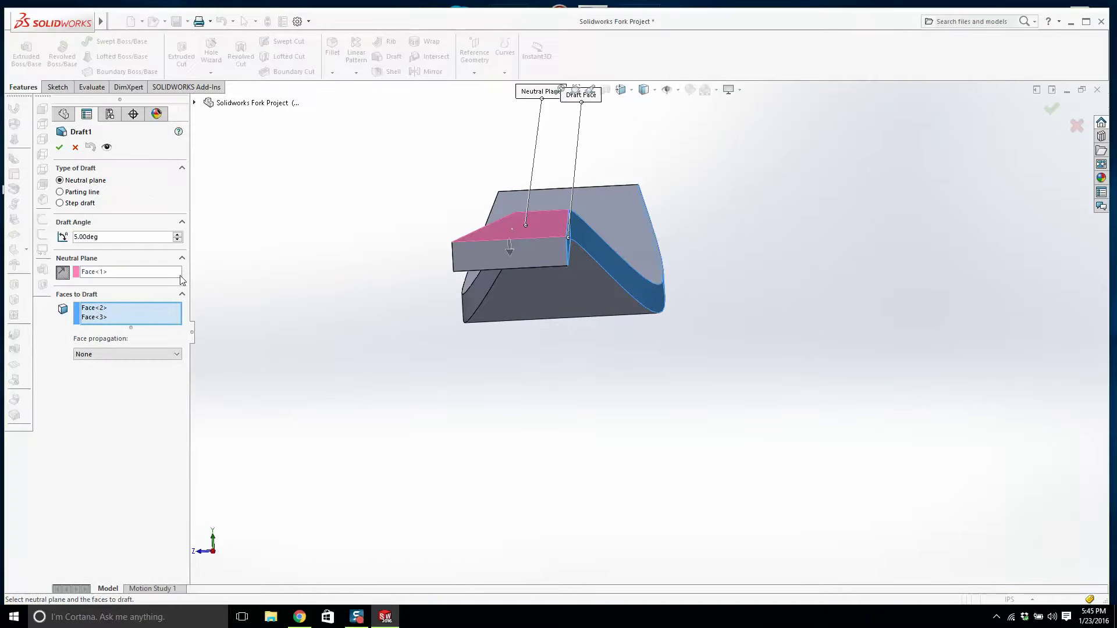
pyautogui.click(60, 148)
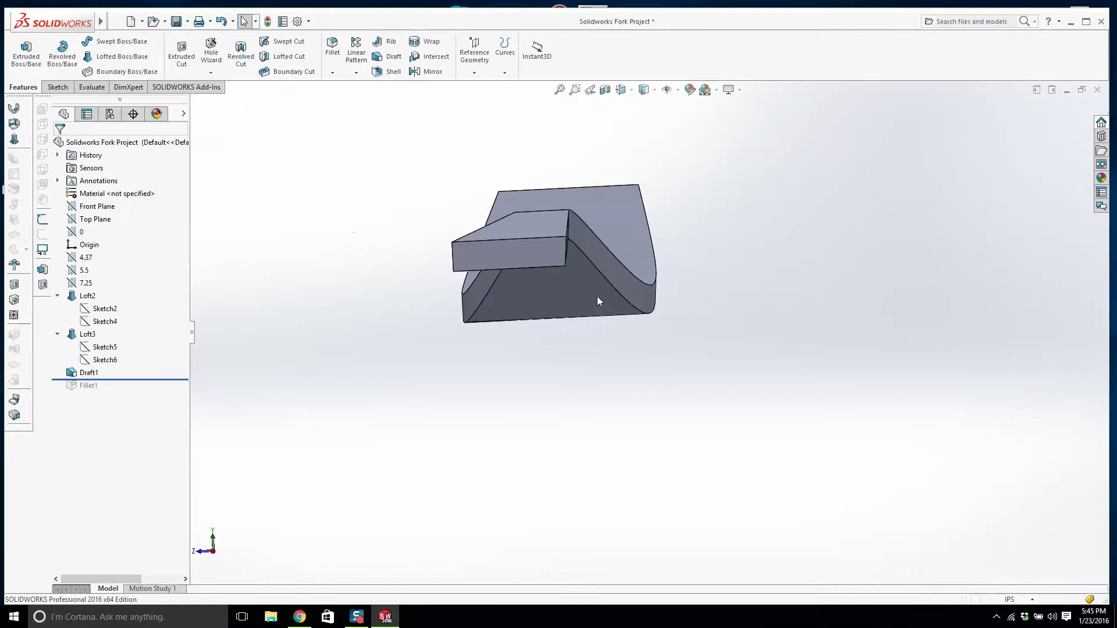
# - Edit the draft to add the head and handle side faces on the opposite side, and accept it
pyautogui.moveTo(597, 298); pyautogui.dragTo(566, 397, button='middle')
pyautogui.scroll(2, 588, 315)
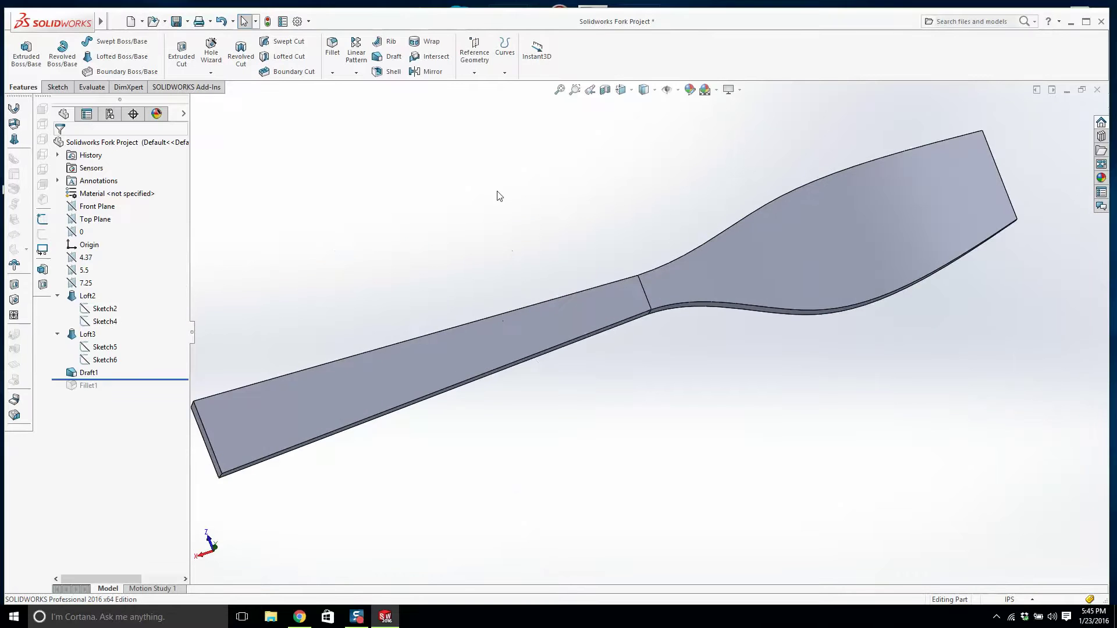
pyautogui.moveTo(499, 196); pyautogui.dragTo(607, 157, button='middle')
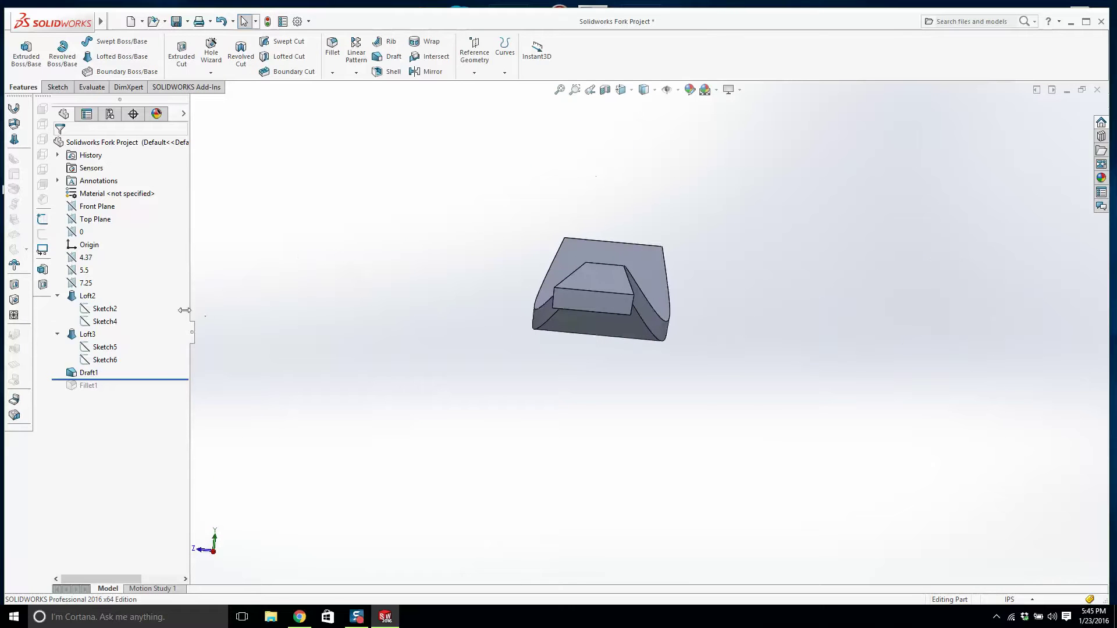
pyautogui.rightClick(89, 373)
pyautogui.click(92, 328)
pyautogui.moveTo(394, 331); pyautogui.dragTo(487, 339, button='middle')
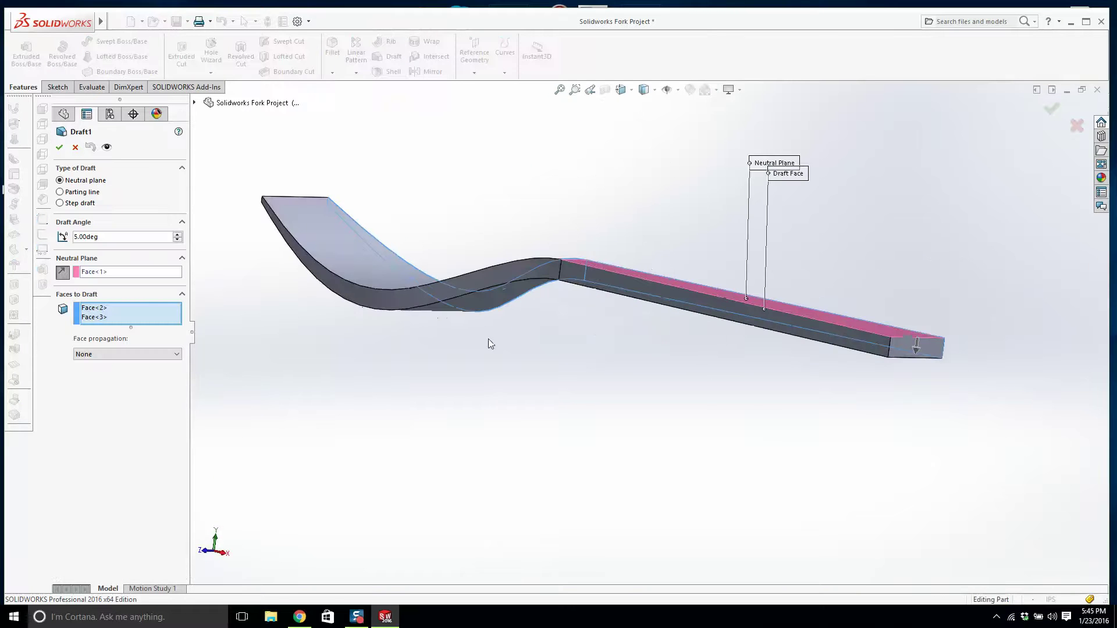
pyautogui.click(451, 285)
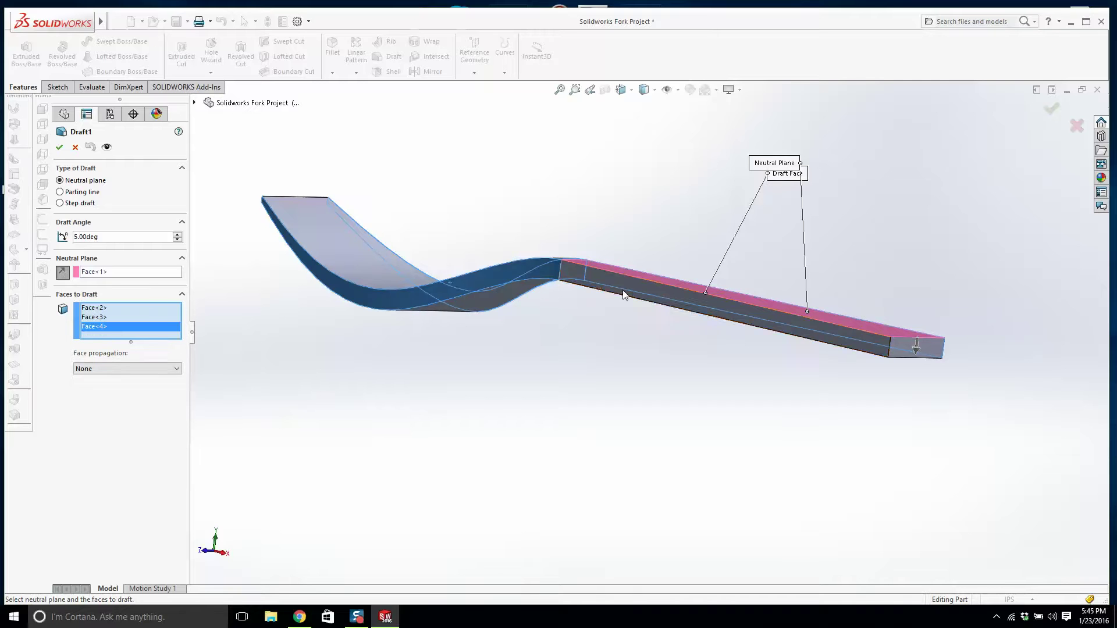
pyautogui.click(1051, 108)
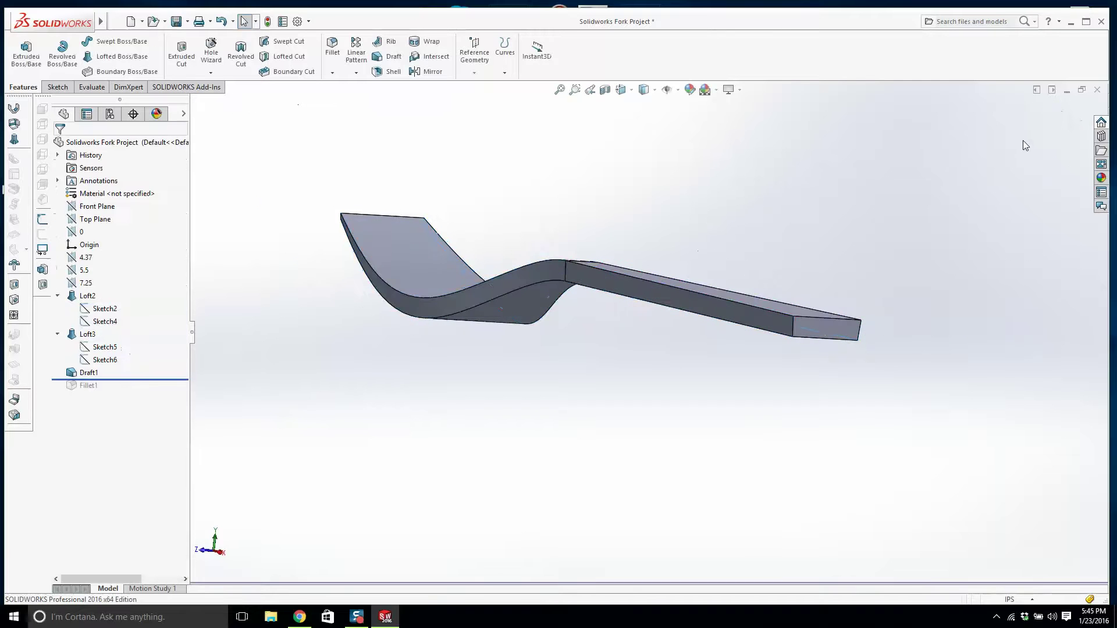
pyautogui.moveTo(1025, 146); pyautogui.dragTo(698, 279, button='middle')
pyautogui.rightClick(82, 374)
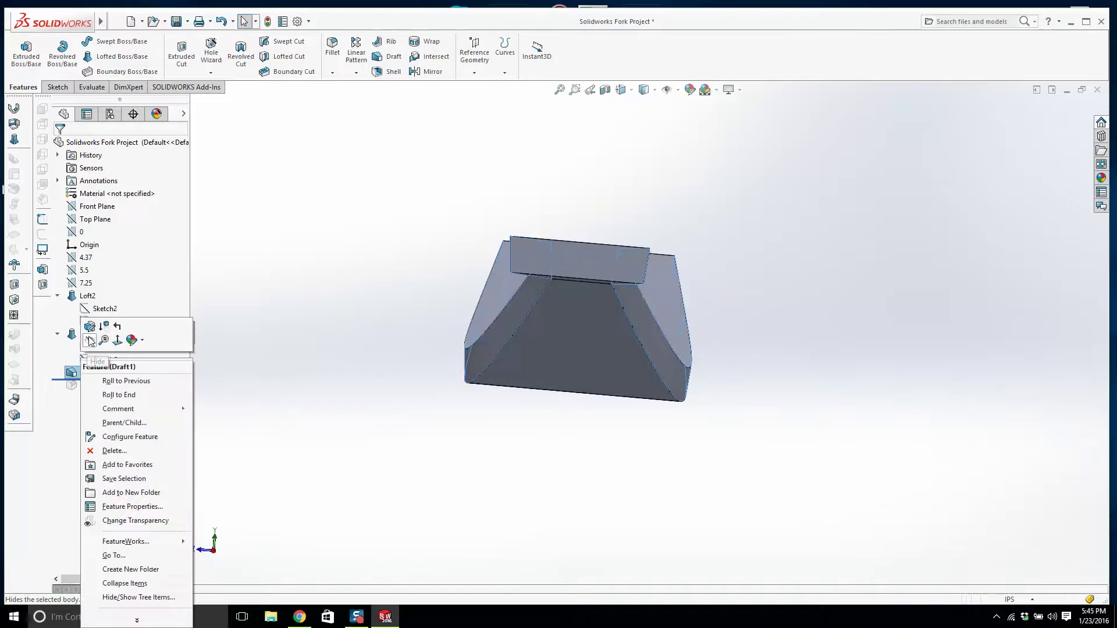
pyautogui.click(90, 336)
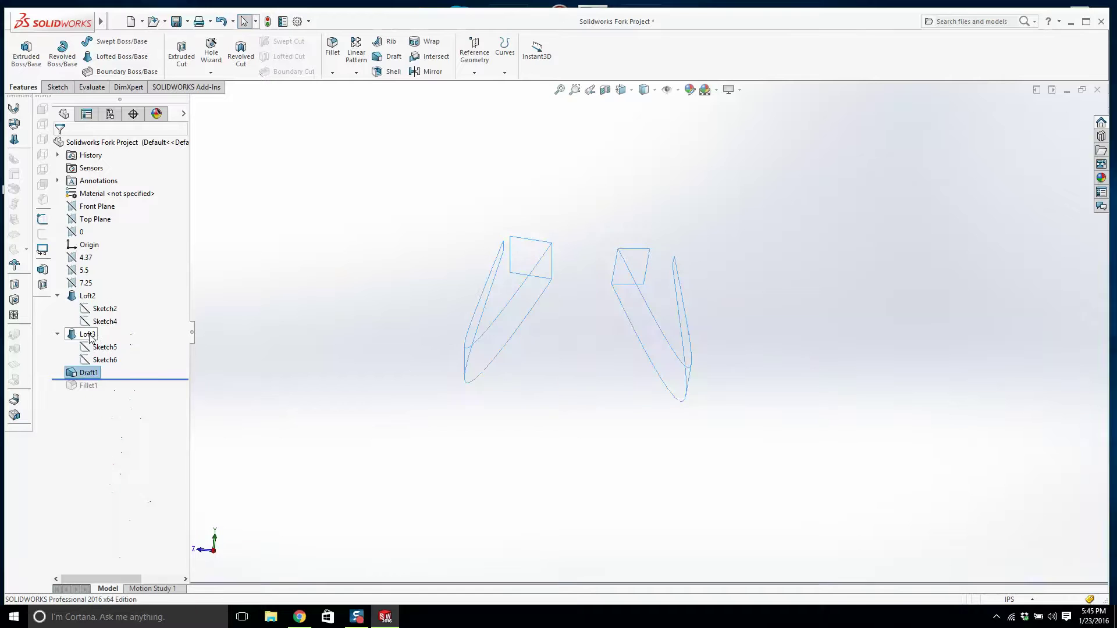
pyautogui.rightClick(88, 375)
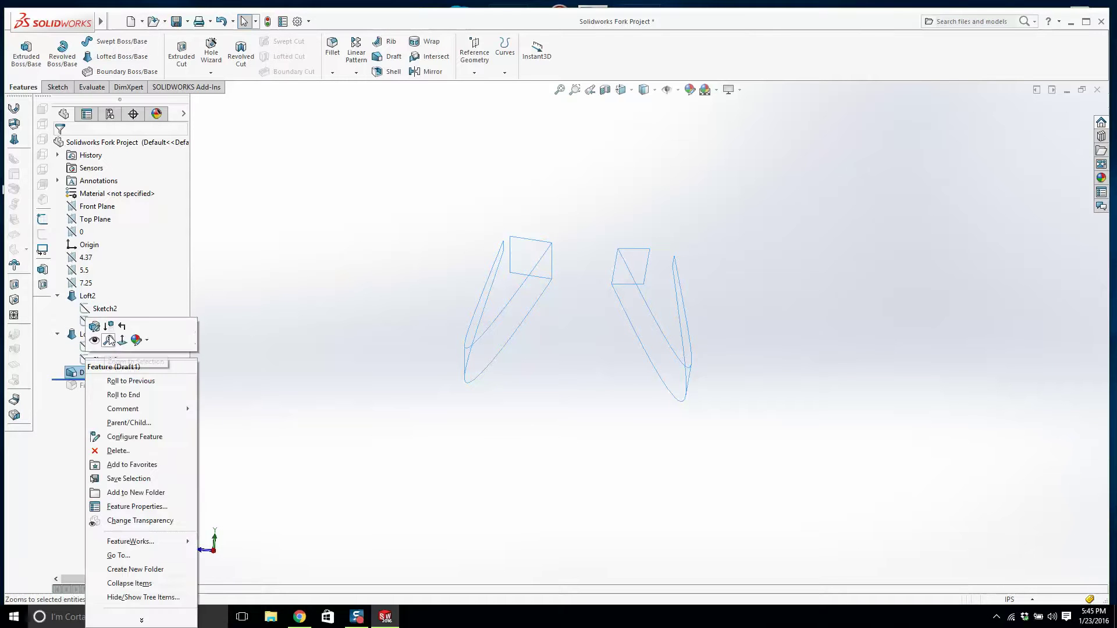
pyautogui.click(88, 339)
# - Edit the draft on the four side faces and set its angle to 10 degrees
pyautogui.rightClick(80, 381)
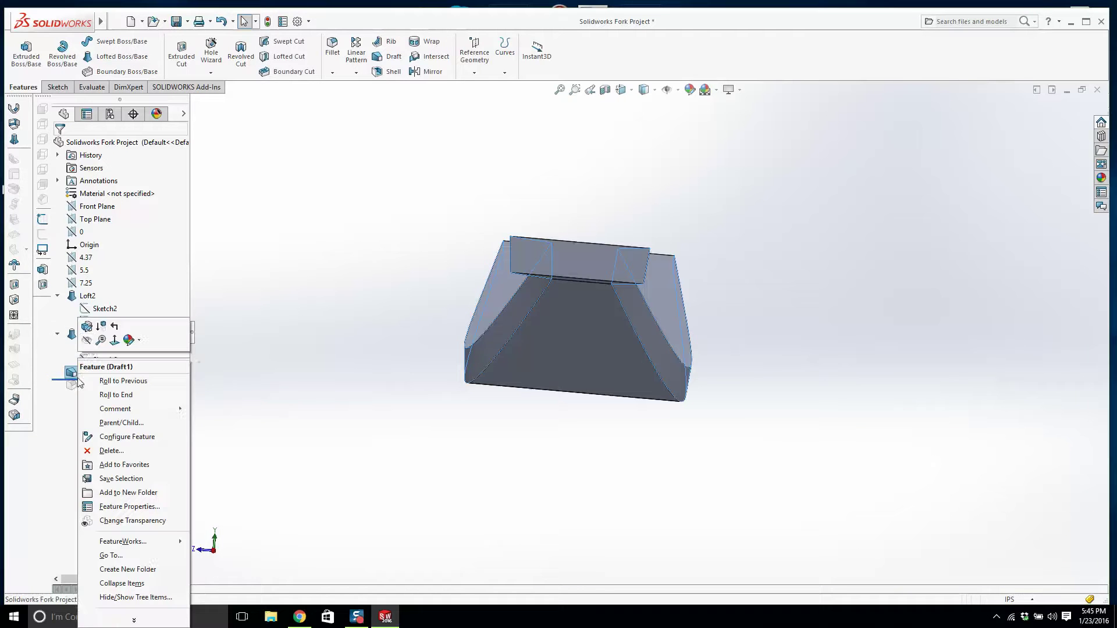
pyautogui.click(86, 326)
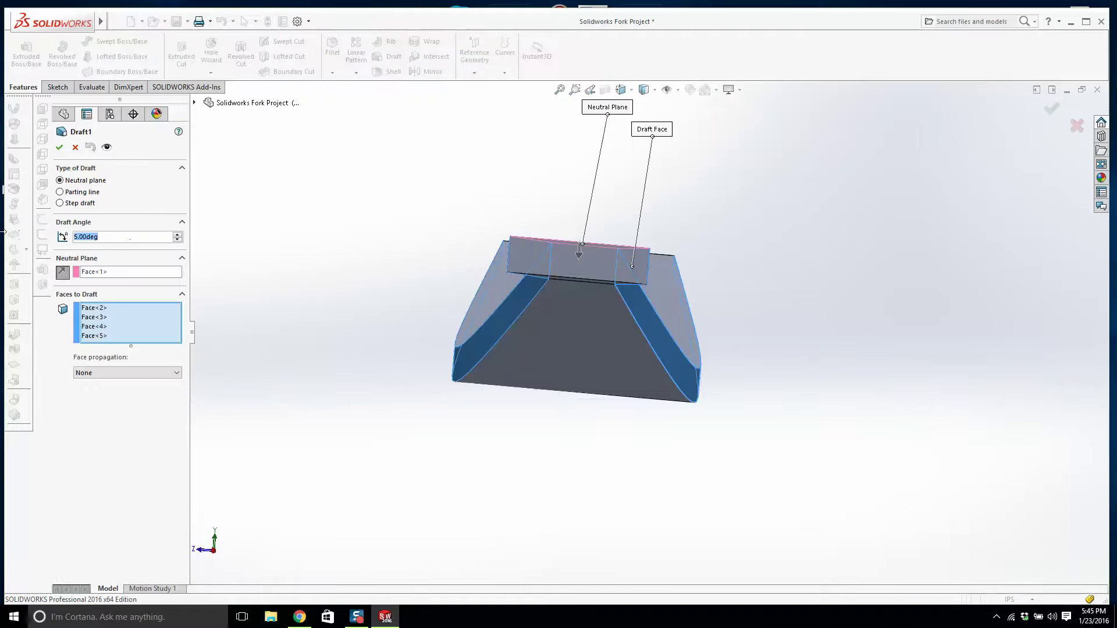
pyautogui.write('10')
pyautogui.press('Return')
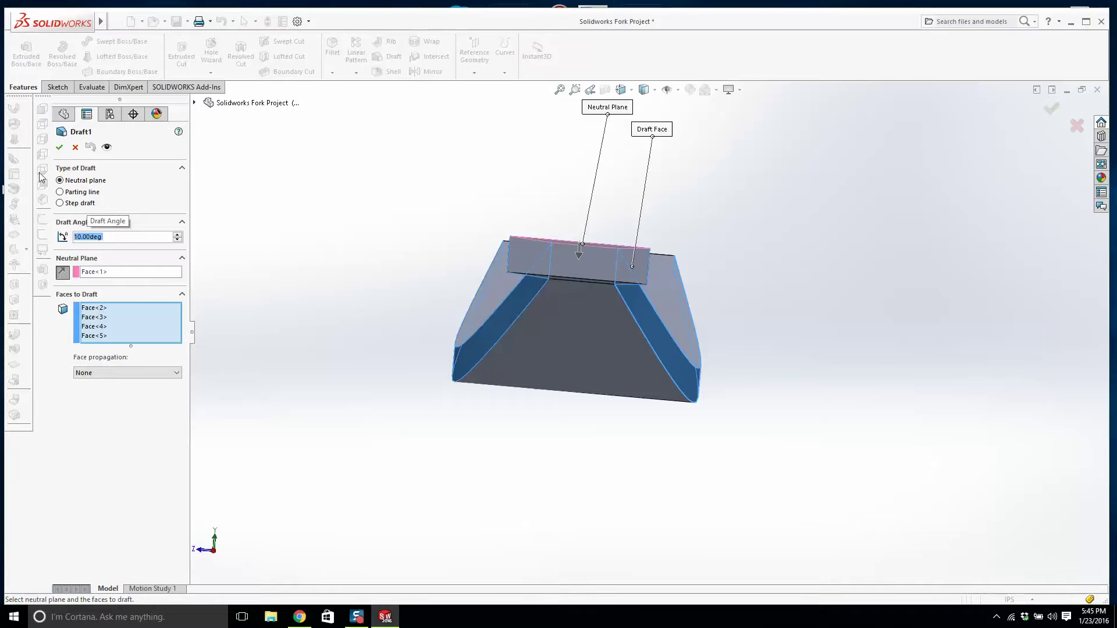
# - Apply the 10-degree neutral-plane draft to the selected side faces of the fork
pyautogui.click(59, 148)
pyautogui.moveTo(715, 227); pyautogui.dragTo(744, 416, button='middle')
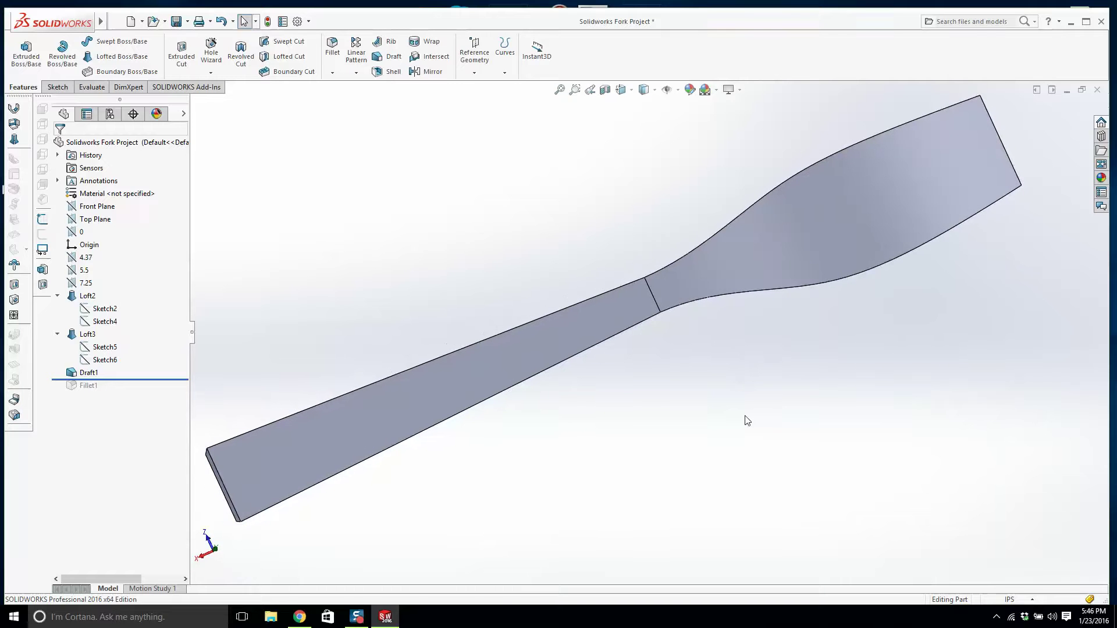
pyautogui.moveTo(735, 289); pyautogui.dragTo(301, 317, button='middle')
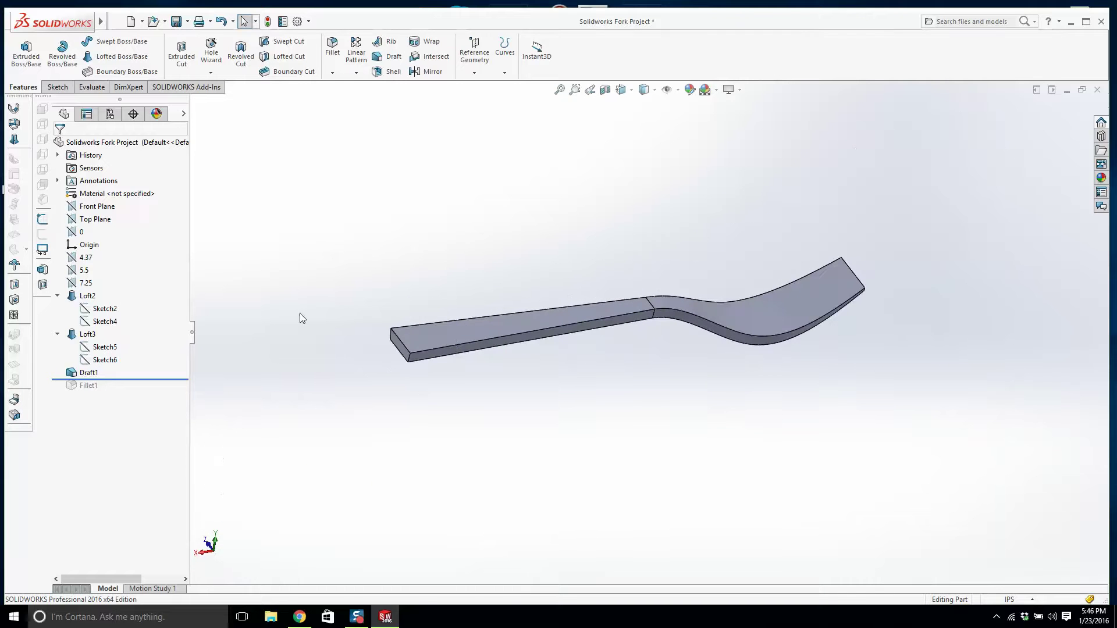
# - Section the fork crosswise with plane 0 offset -0.98 in, examine the handle's drafted cross-section, and leave the section view
pyautogui.click(605, 89)
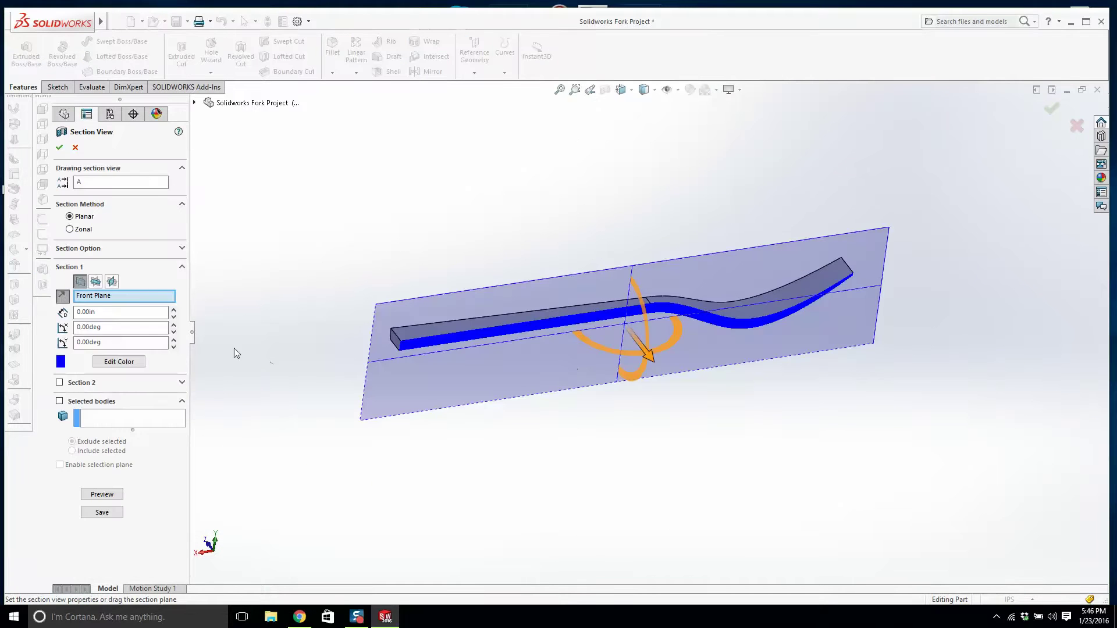
pyautogui.click(96, 281)
pyautogui.click(112, 282)
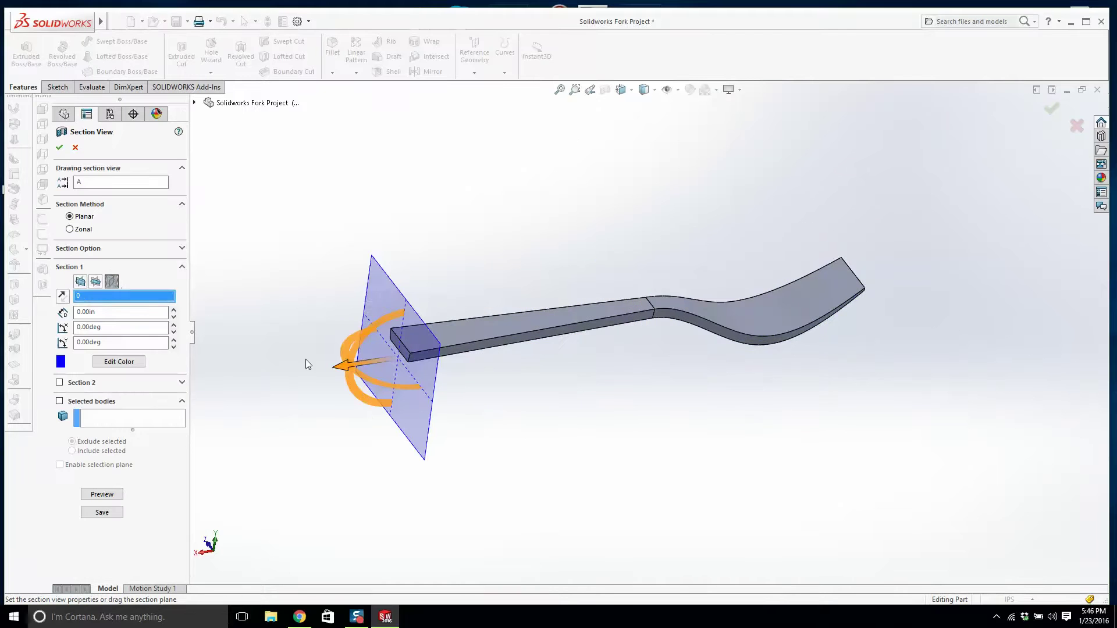
pyautogui.moveTo(355, 370); pyautogui.dragTo(420, 359)
pyautogui.moveTo(428, 352); pyautogui.dragTo(539, 297, button='middle')
pyautogui.scroll(8, 643, 314)
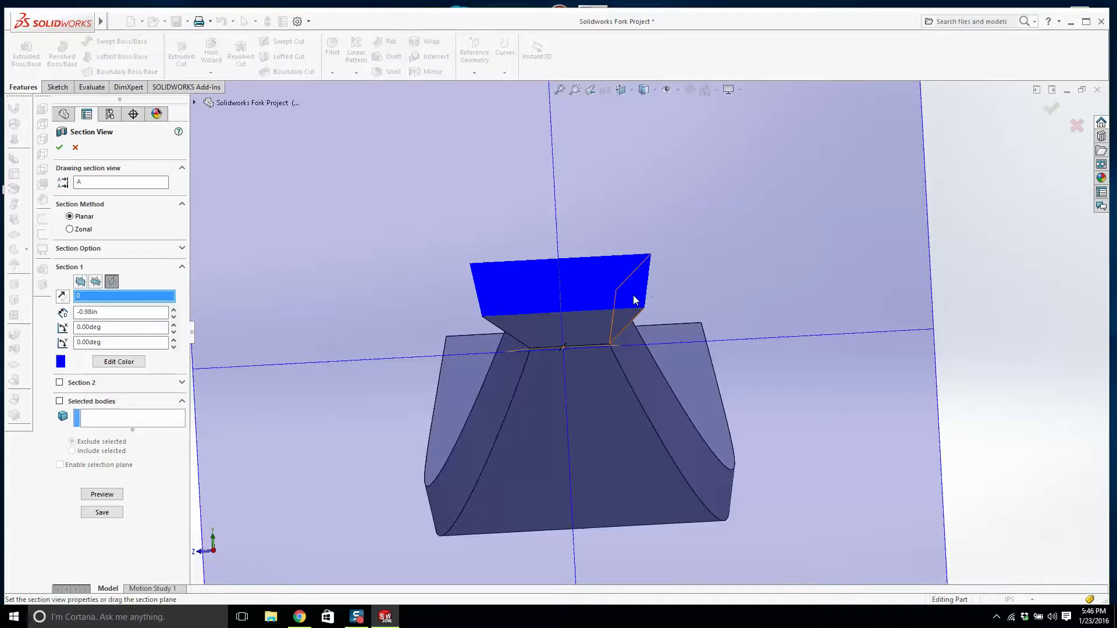
pyautogui.scroll(-3, 605, 289)
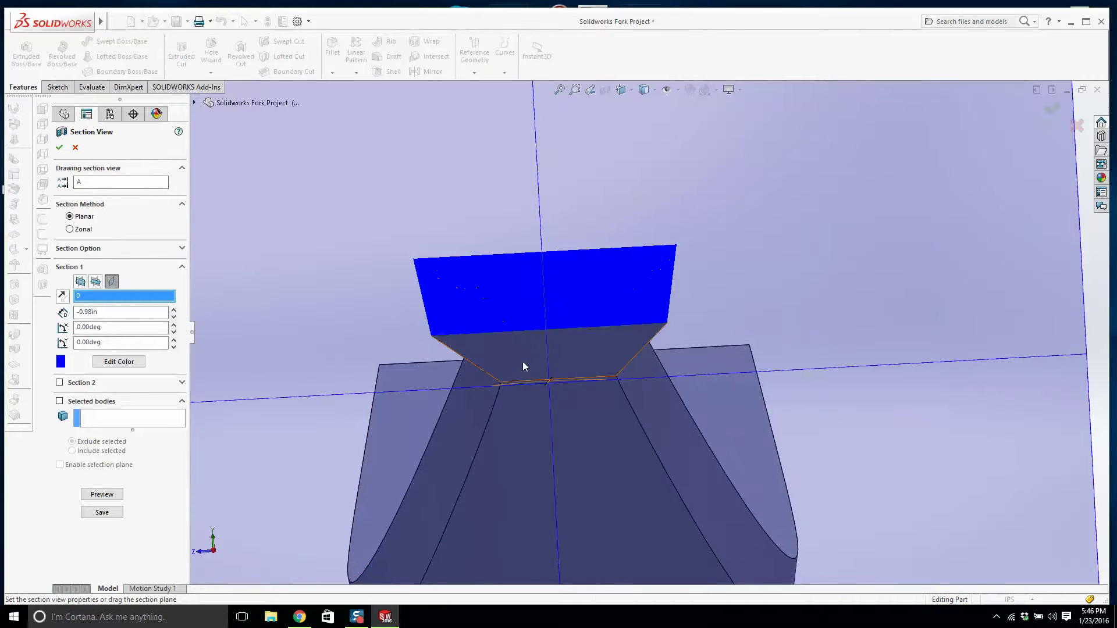
pyautogui.scroll(1, 523, 363)
pyautogui.moveTo(533, 370); pyautogui.dragTo(584, 332, button='middle')
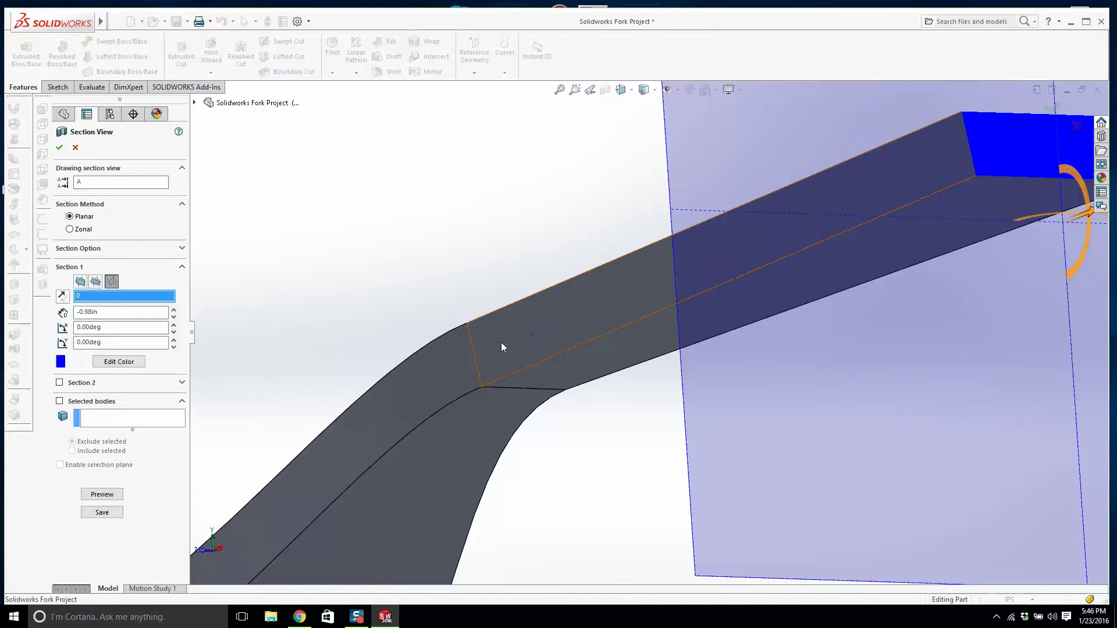
pyautogui.scroll(3, 527, 331)
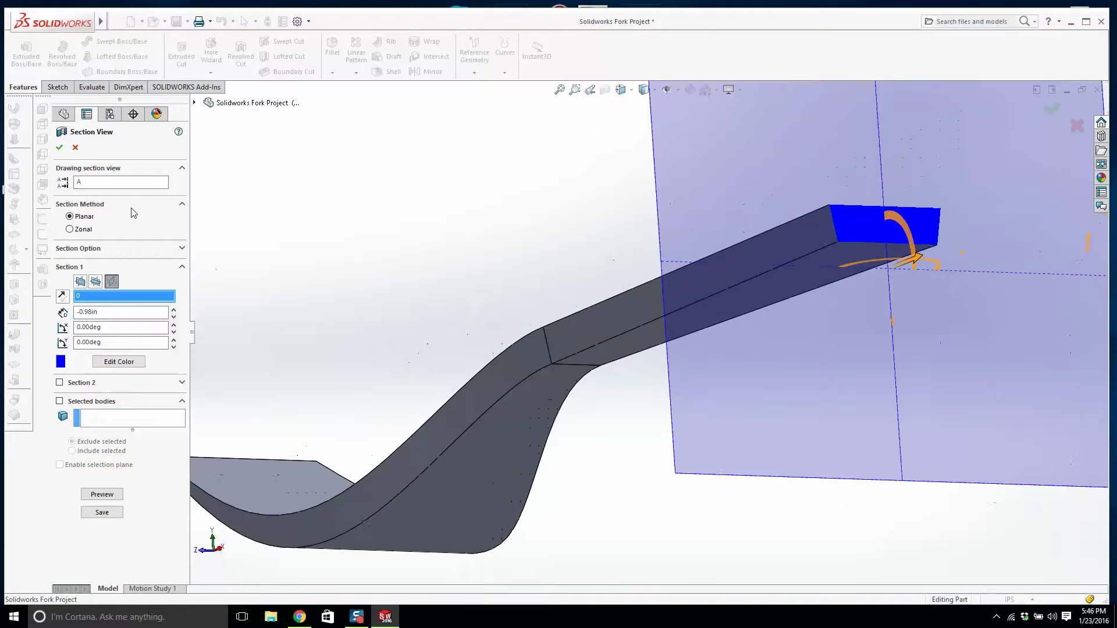
pyautogui.click(74, 150)
# - Save the part and set the offset of the plane named 4.37 from plane 0 to 4.37 in
pyautogui.moveTo(521, 237); pyautogui.dragTo(567, 518, button='middle')
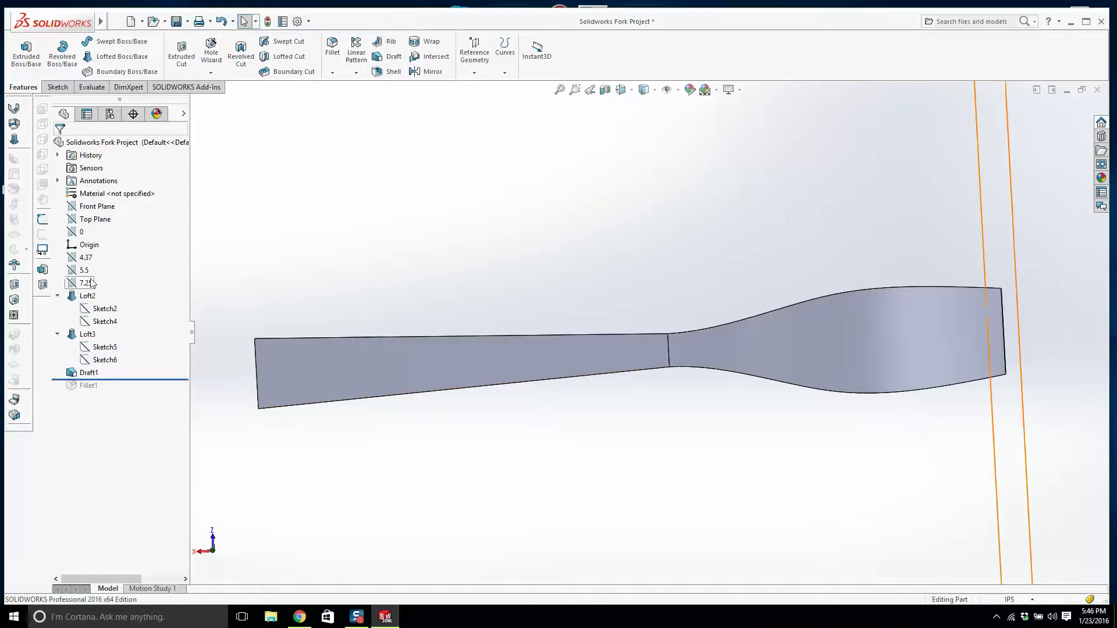
pyautogui.click(175, 22)
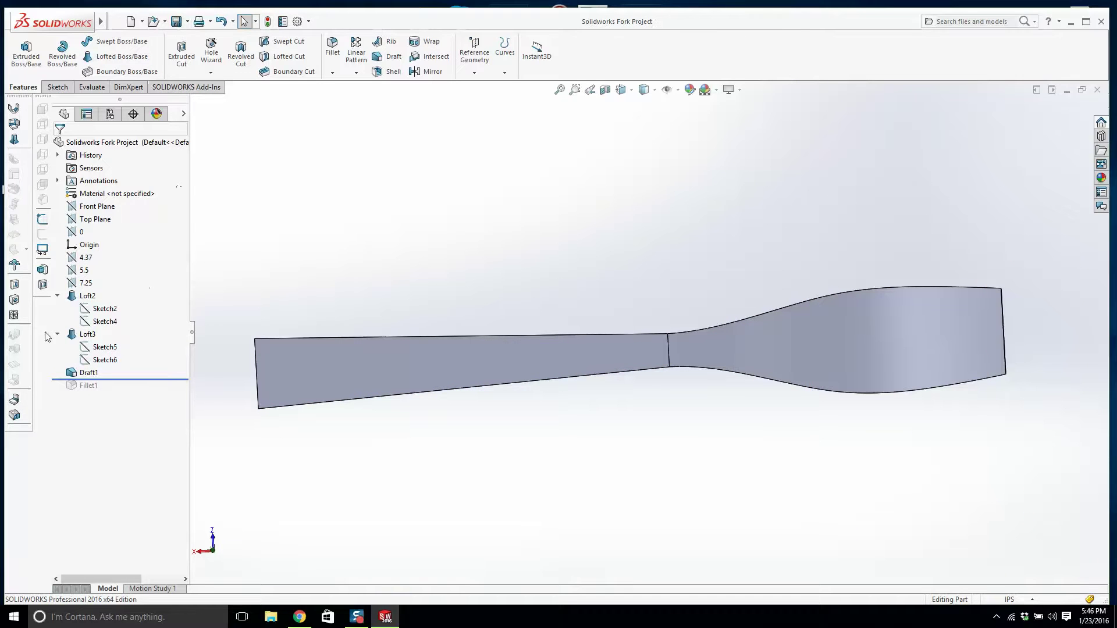
pyautogui.click(80, 271)
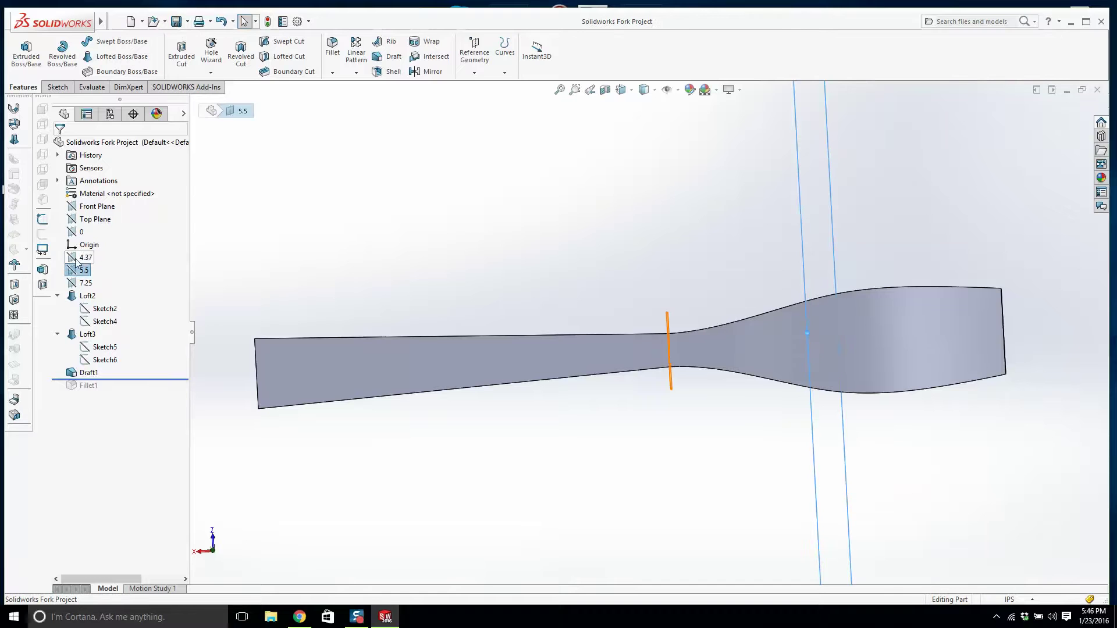
pyautogui.rightClick(77, 259)
pyautogui.click(266, 252)
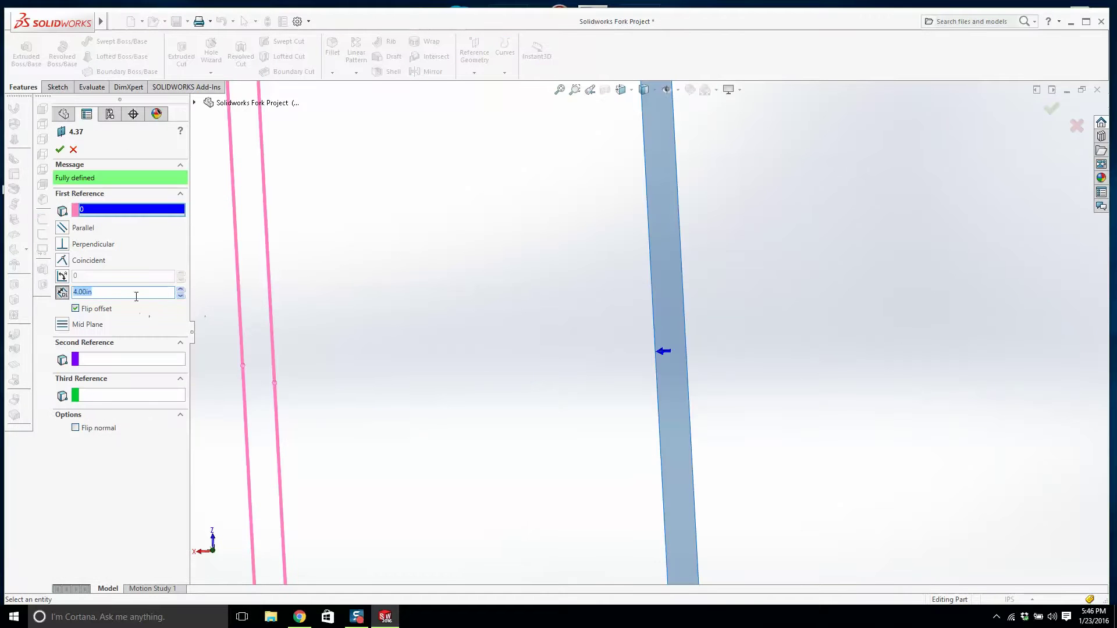
pyautogui.write('4.37')
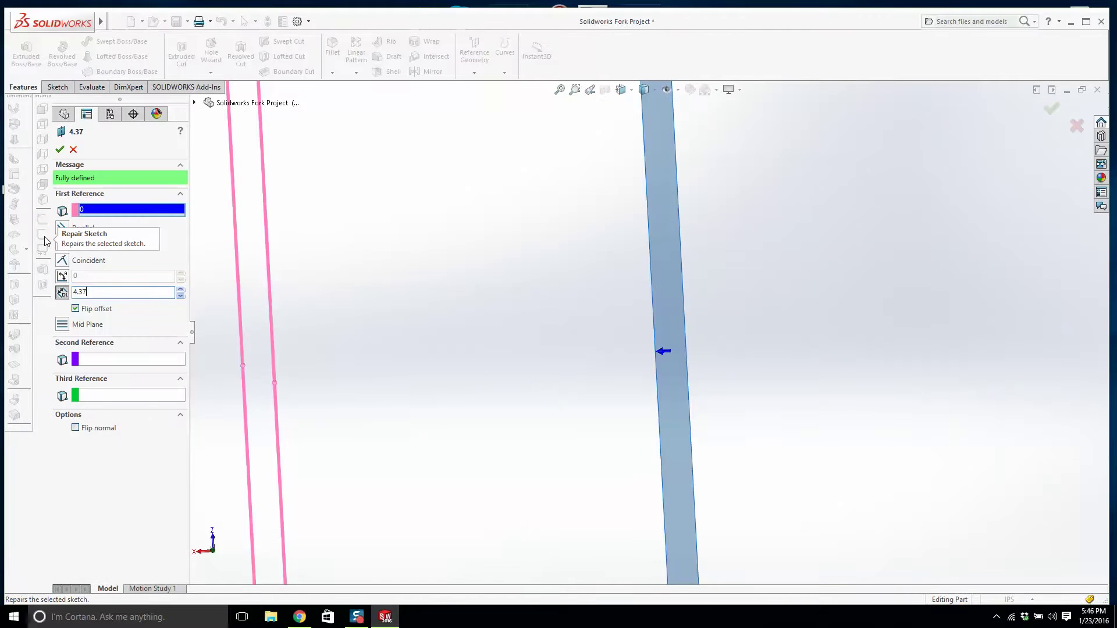
pyautogui.press('Return')
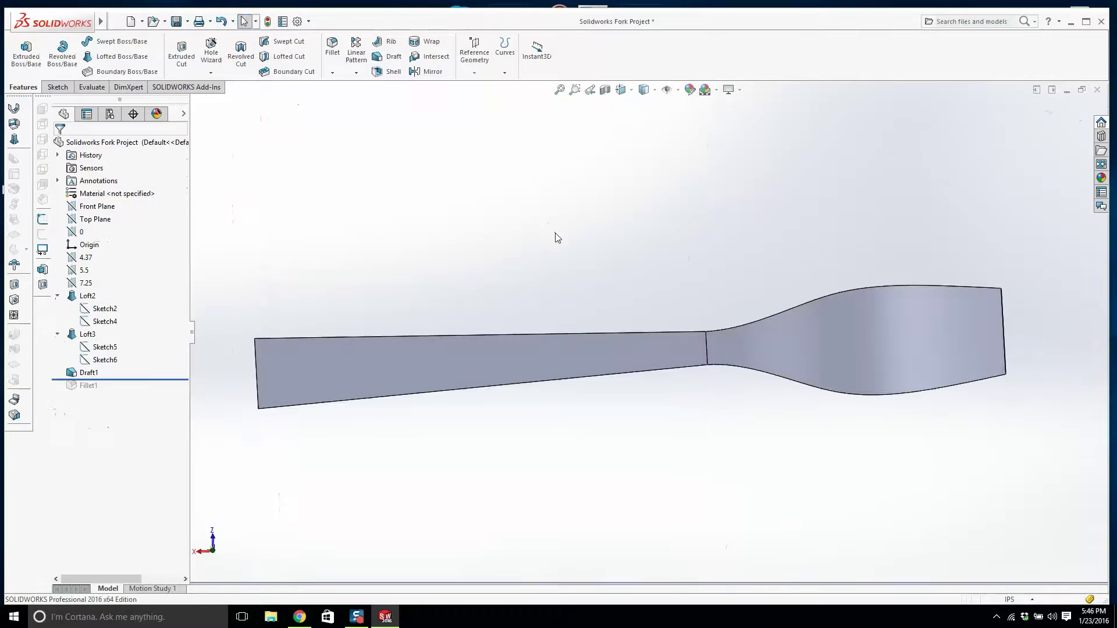
# - Roll the feature history forward to include Fillet1 after the draft
pyautogui.moveTo(555, 238)
pyautogui.mouseDown(button='middle')
pyautogui.moveTo(601, 207)
pyautogui.moveTo(620, 87)
pyautogui.moveTo(595, 70)
pyautogui.moveTo(605, 88)
pyautogui.moveTo(601, 36)
pyautogui.mouseUp(button='middle')
pyautogui.scroll(-1, 602, 40)
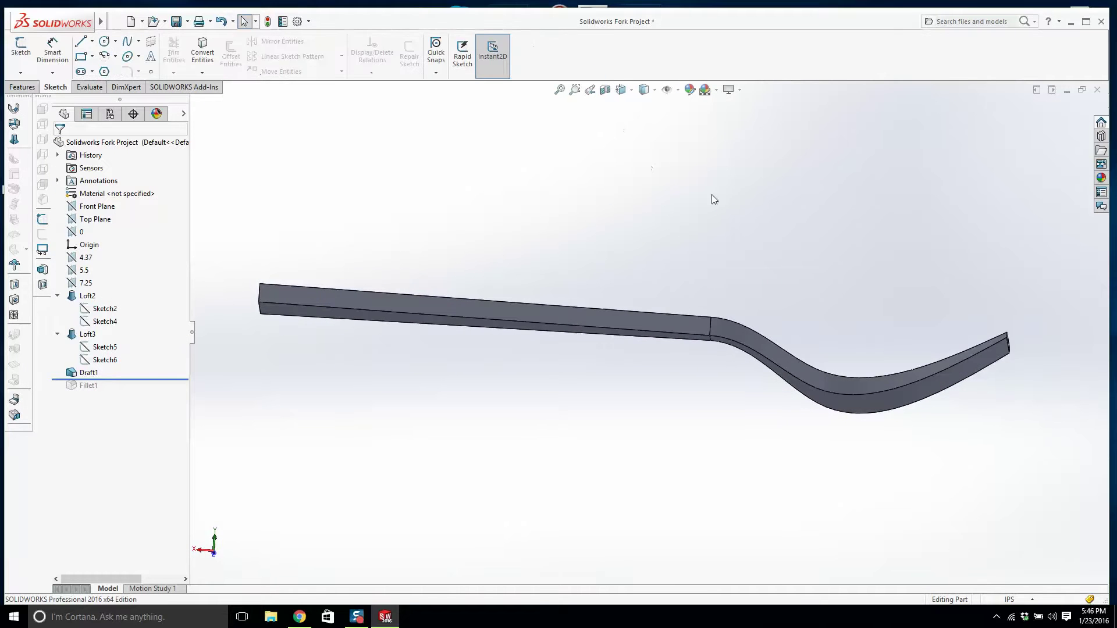
pyautogui.moveTo(711, 195)
pyautogui.mouseDown(button='middle')
pyautogui.moveTo(862, 361)
pyautogui.moveTo(853, 392)
pyautogui.moveTo(760, 247)
pyautogui.moveTo(584, 345)
pyautogui.moveTo(602, 273)
pyautogui.moveTo(708, 294)
pyautogui.moveTo(733, 277)
pyautogui.moveTo(660, 255)
pyautogui.moveTo(603, 346)
pyautogui.mouseUp(button='middle')
pyautogui.moveTo(153, 381); pyautogui.dragTo(153, 392)
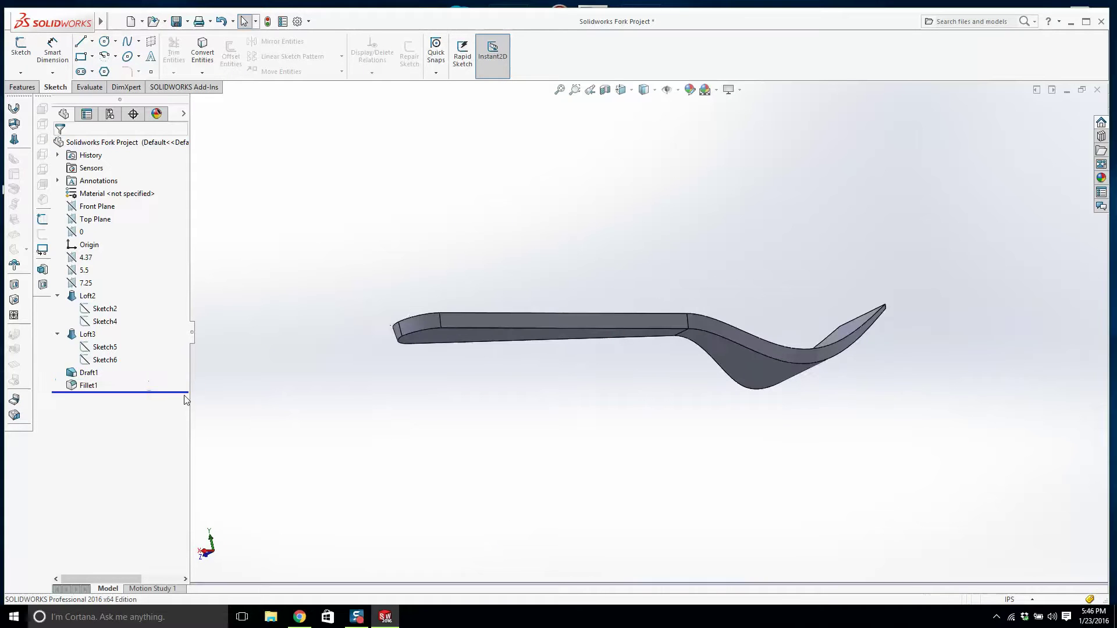
# - Shell the fork to a 0.05 in wall thickness, removing the underside faces of the handle and the head
pyautogui.moveTo(384, 401); pyautogui.dragTo(527, 324, button='middle')
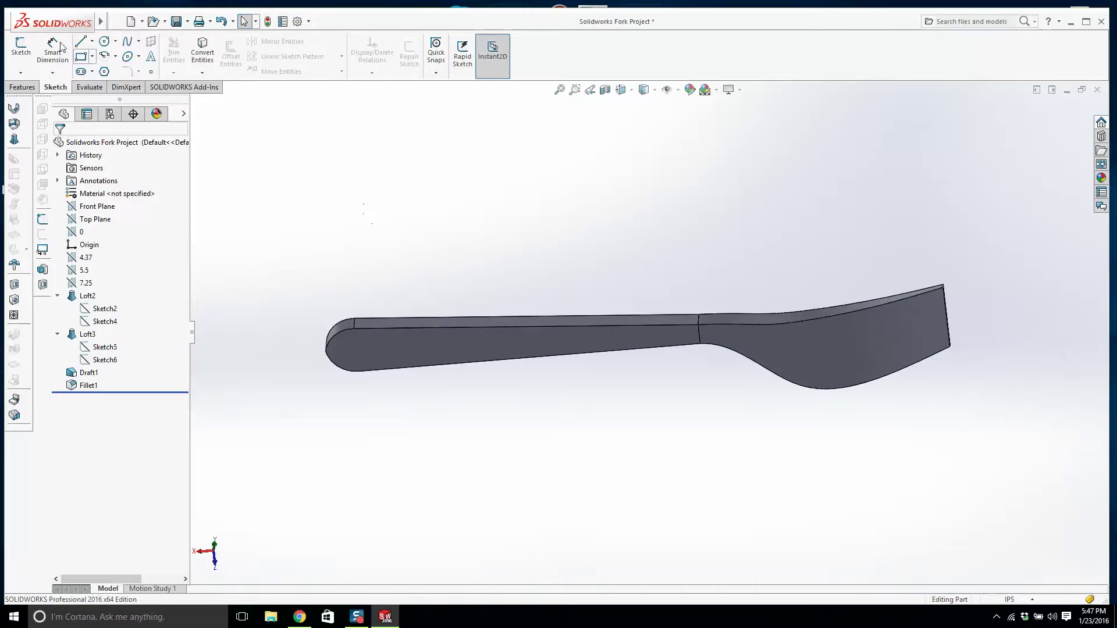
pyautogui.click(22, 87)
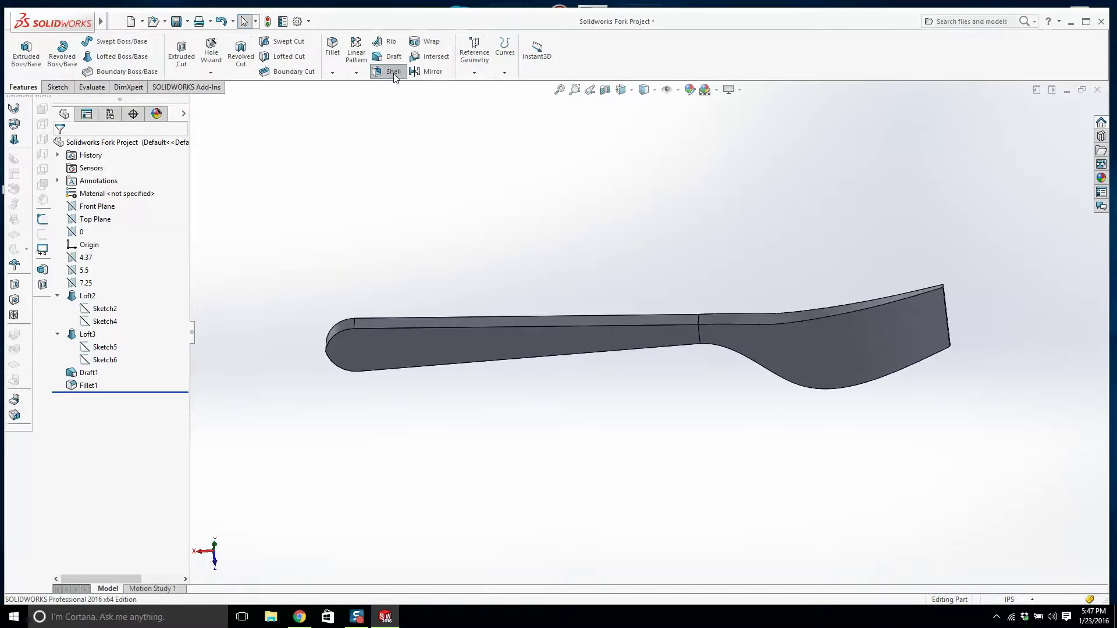
pyautogui.click(393, 71)
pyautogui.click(393, 344)
pyautogui.click(801, 343)
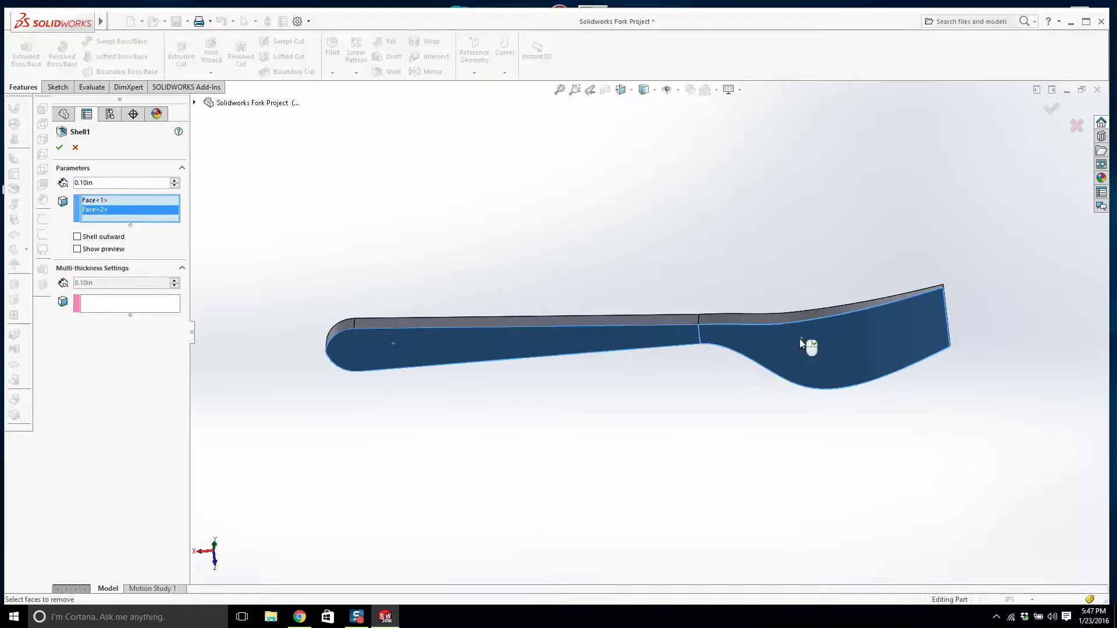
pyautogui.write('.05')
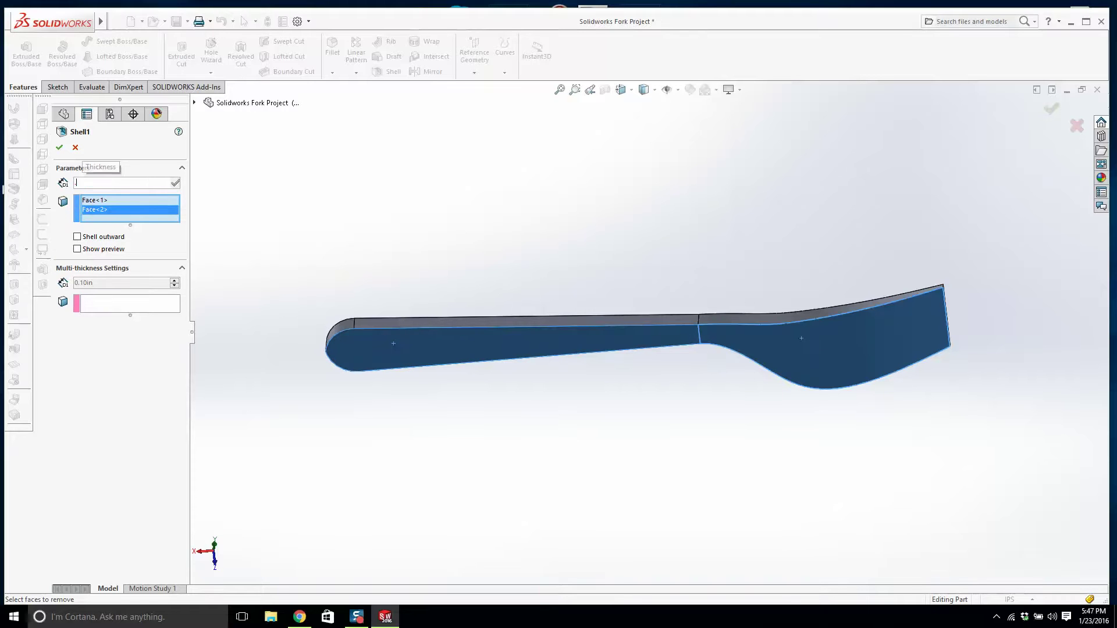
pyautogui.click(60, 148)
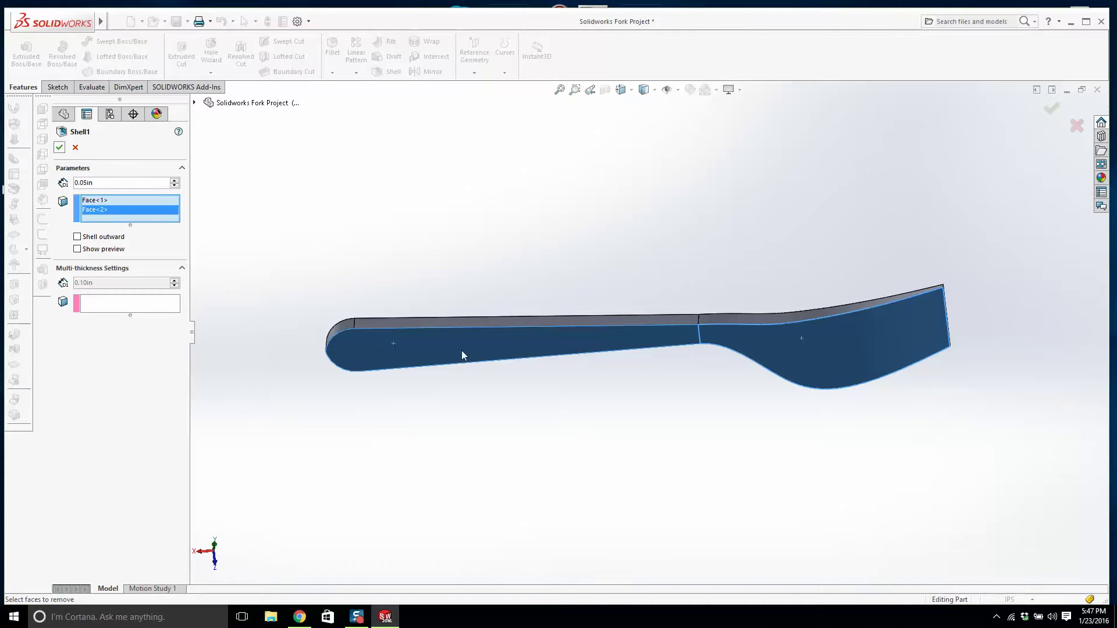
pyautogui.moveTo(668, 344); pyautogui.dragTo(638, 232, button='middle')
pyautogui.click(59, 148)
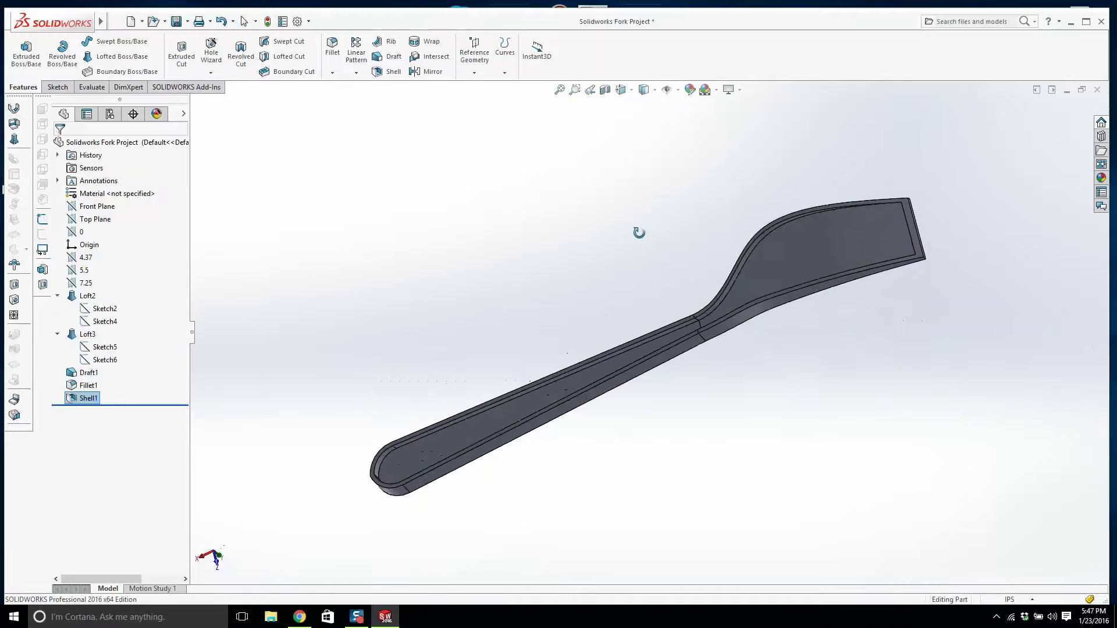
# - Examine the shelled underside from the rounded handle end to the tip of the head, checking the rim and wall
pyautogui.scroll(-5, 592, 345)
pyautogui.scroll(3, 531, 473)
pyautogui.scroll(4, 356, 391)
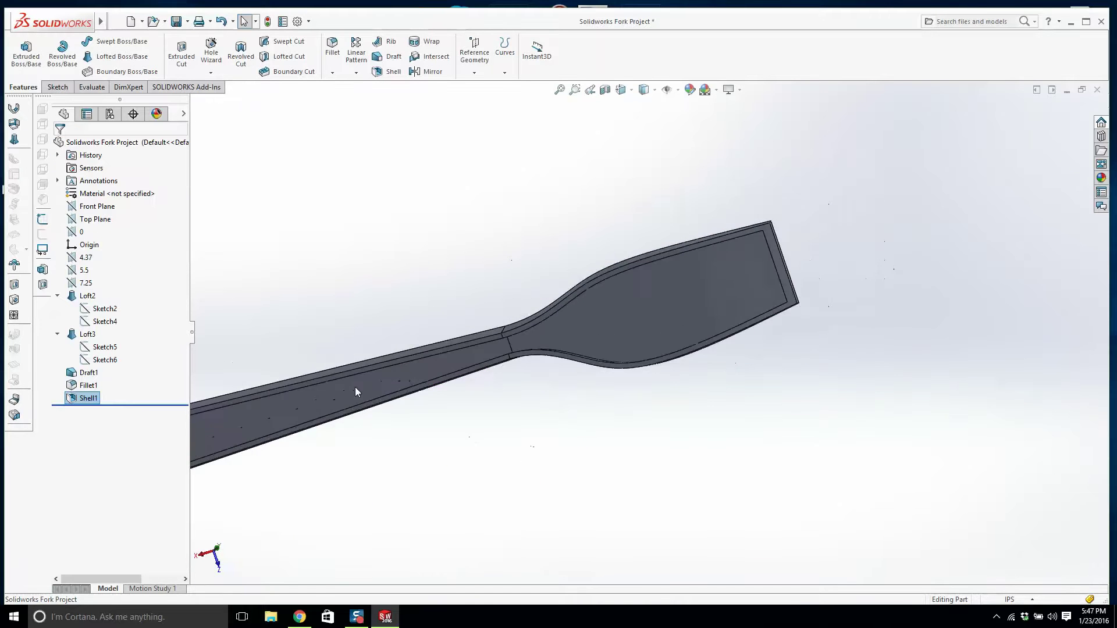
pyautogui.scroll(-6, 352, 393)
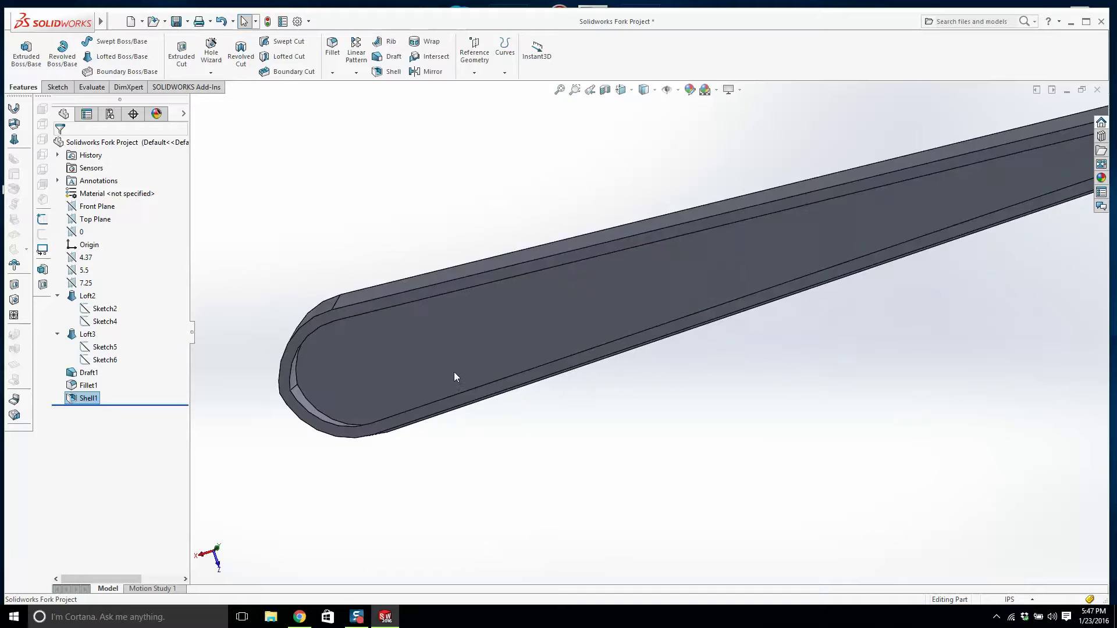
pyautogui.moveTo(454, 377); pyautogui.dragTo(471, 491, button='middle')
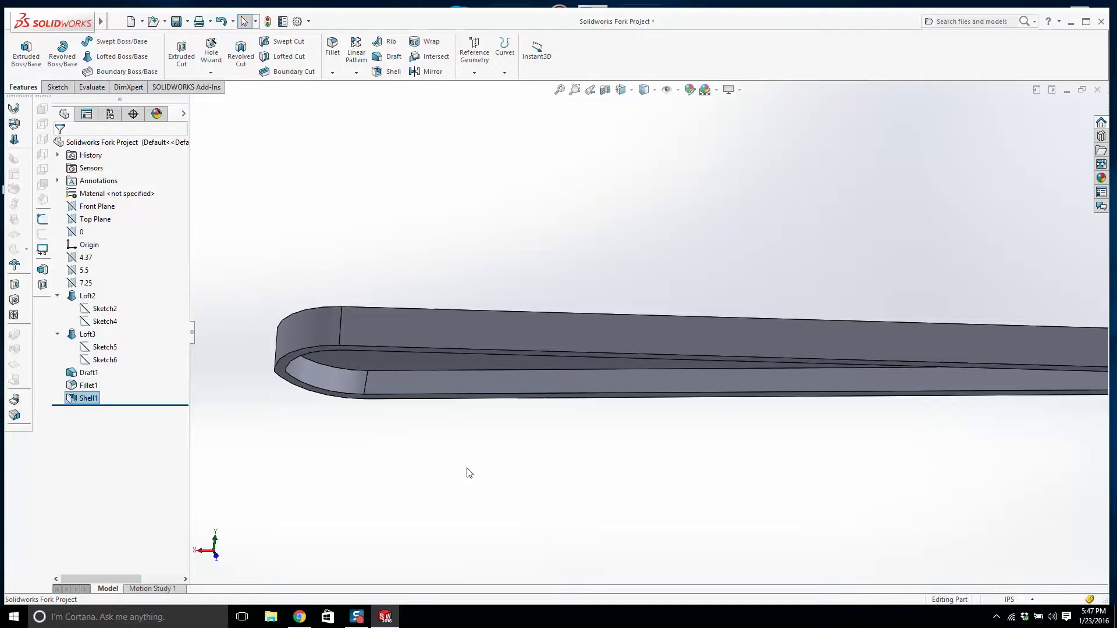
pyautogui.moveTo(280, 319); pyautogui.dragTo(331, 382, button='middle')
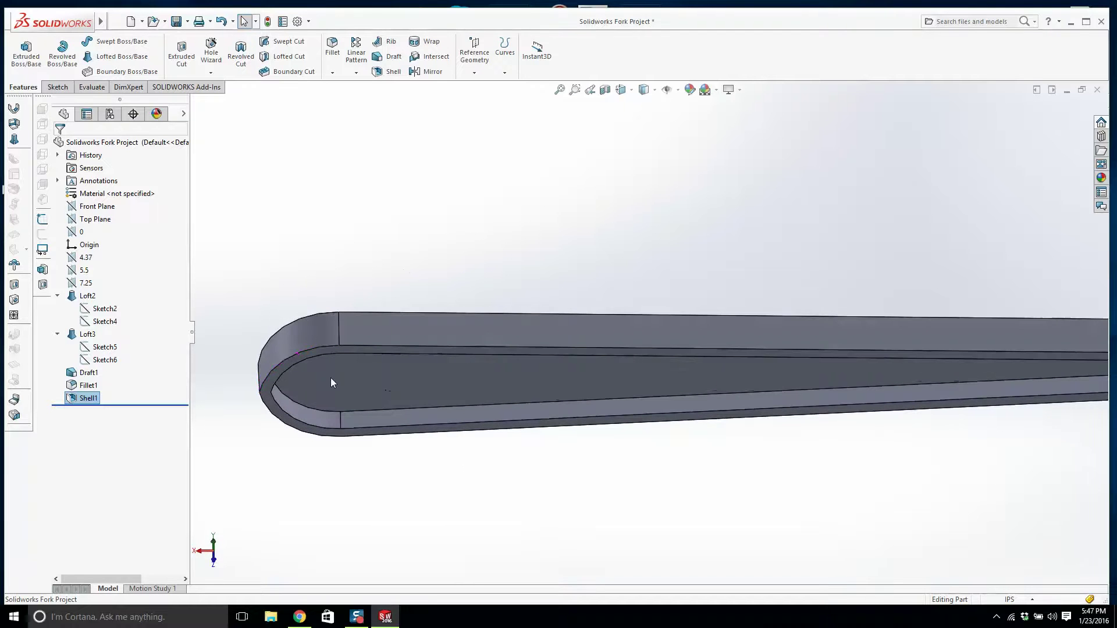
pyautogui.moveTo(412, 397); pyautogui.dragTo(387, 356, button='middle')
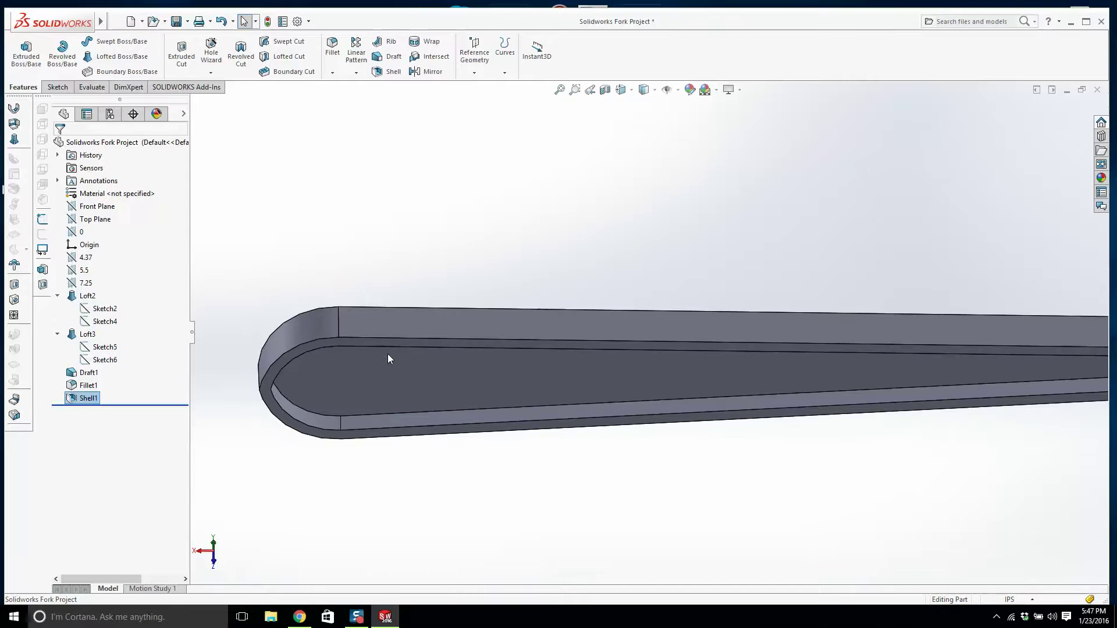
pyautogui.moveTo(388, 352); pyautogui.dragTo(396, 213, button='middle')
pyautogui.scroll(3, 395, 213)
pyautogui.scroll(3, 603, 345)
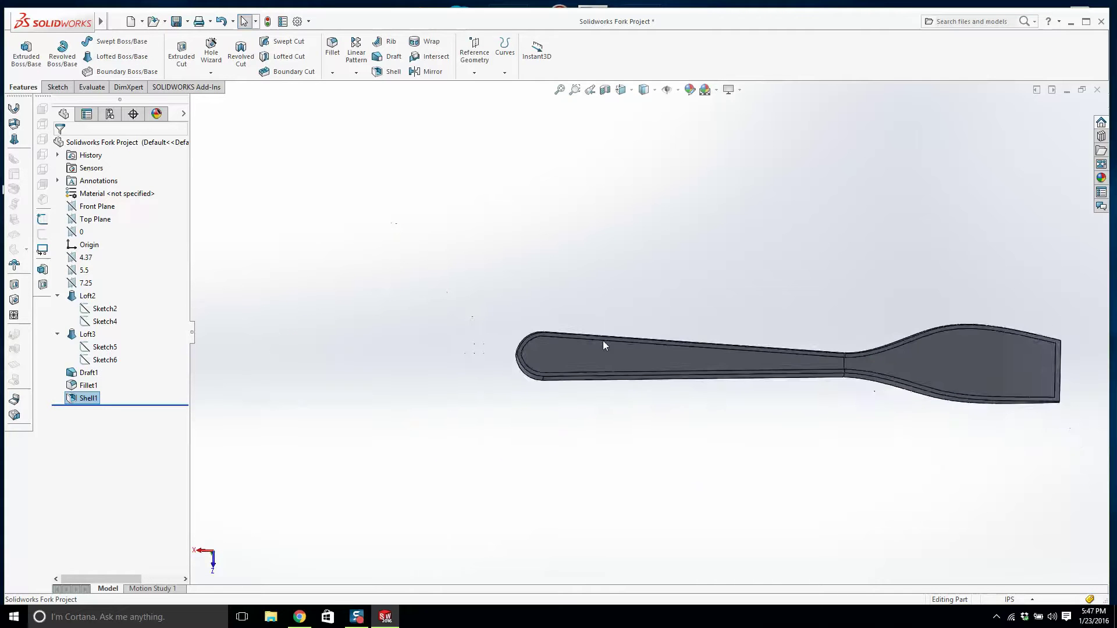
pyautogui.scroll(-6, 1028, 351)
pyautogui.moveTo(890, 346); pyautogui.dragTo(902, 323, button='middle')
pyautogui.scroll(-3, 851, 327)
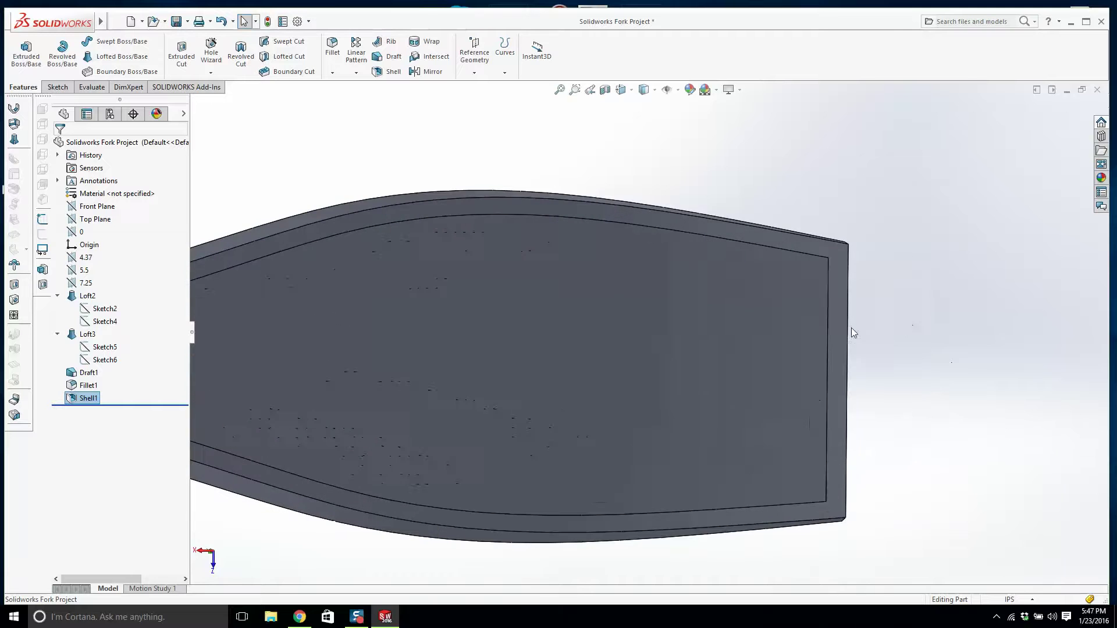
# - Try to open the tip of the head by adding its end face to the faces removed by the shell
pyautogui.rightClick(93, 401)
pyautogui.click(97, 340)
pyautogui.moveTo(752, 346); pyautogui.dragTo(924, 314, button='middle')
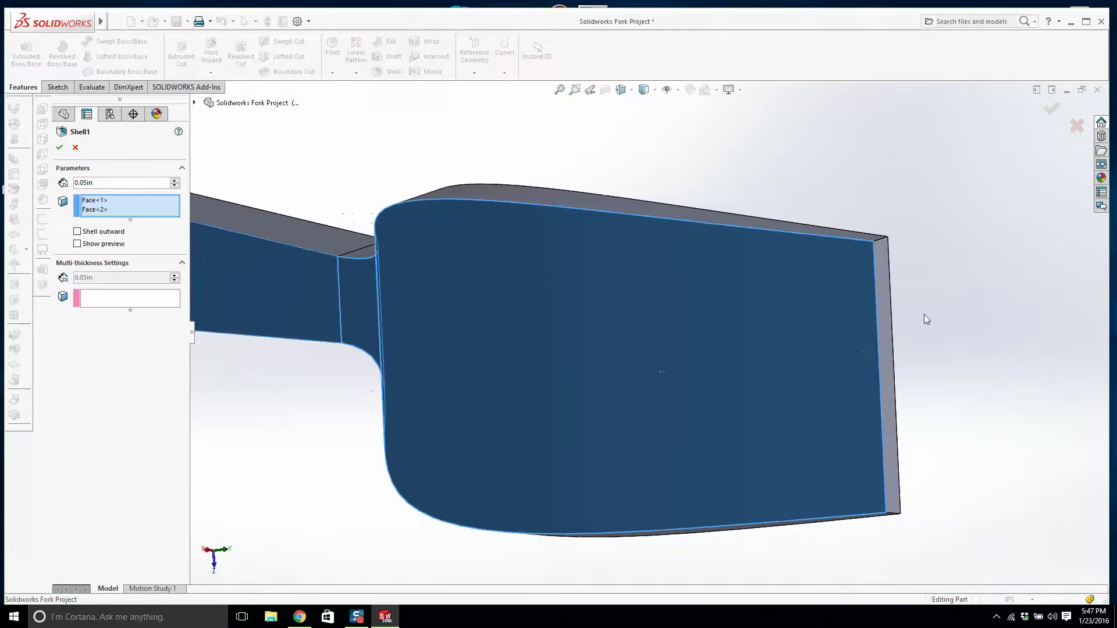
pyautogui.click(60, 147)
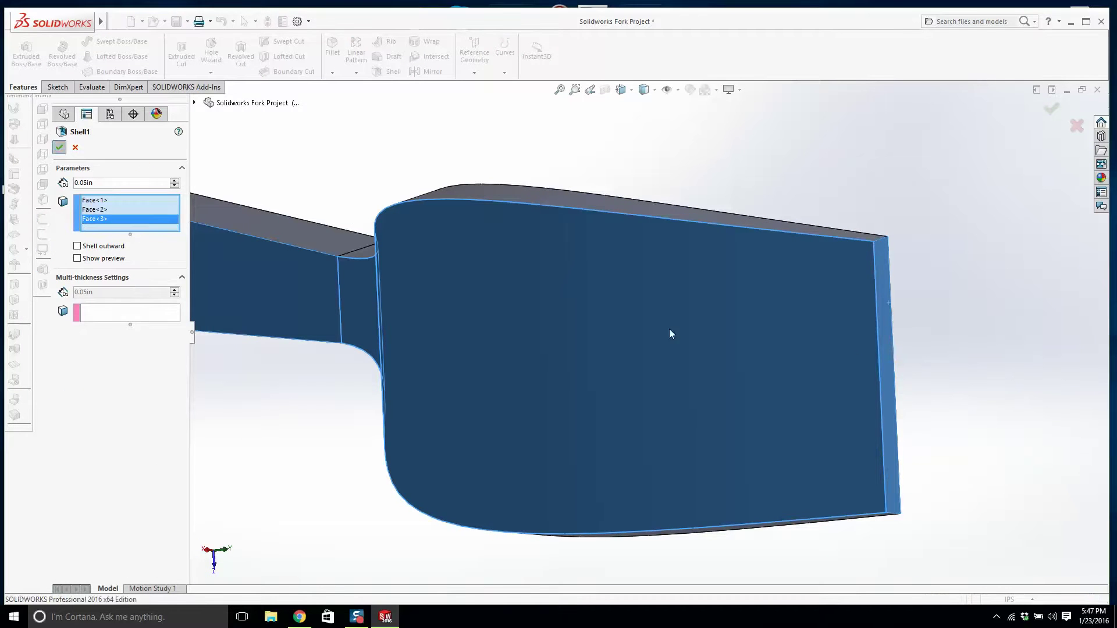
pyautogui.moveTo(758, 344); pyautogui.dragTo(798, 332, button='middle')
pyautogui.moveTo(688, 249); pyautogui.dragTo(591, 229, button='middle')
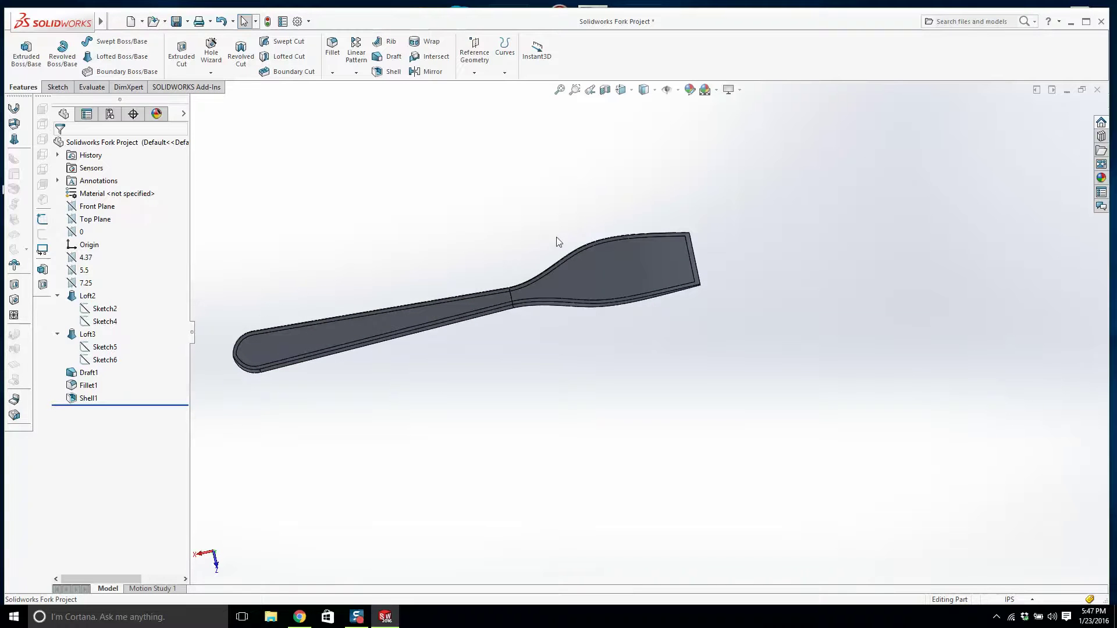
# - Start a new sketch on the handle's top face, with the fork viewed from the Top orientation
pyautogui.moveTo(557, 241); pyautogui.dragTo(539, 546, button='middle')
pyautogui.moveTo(537, 432); pyautogui.dragTo(539, 512, button='middle')
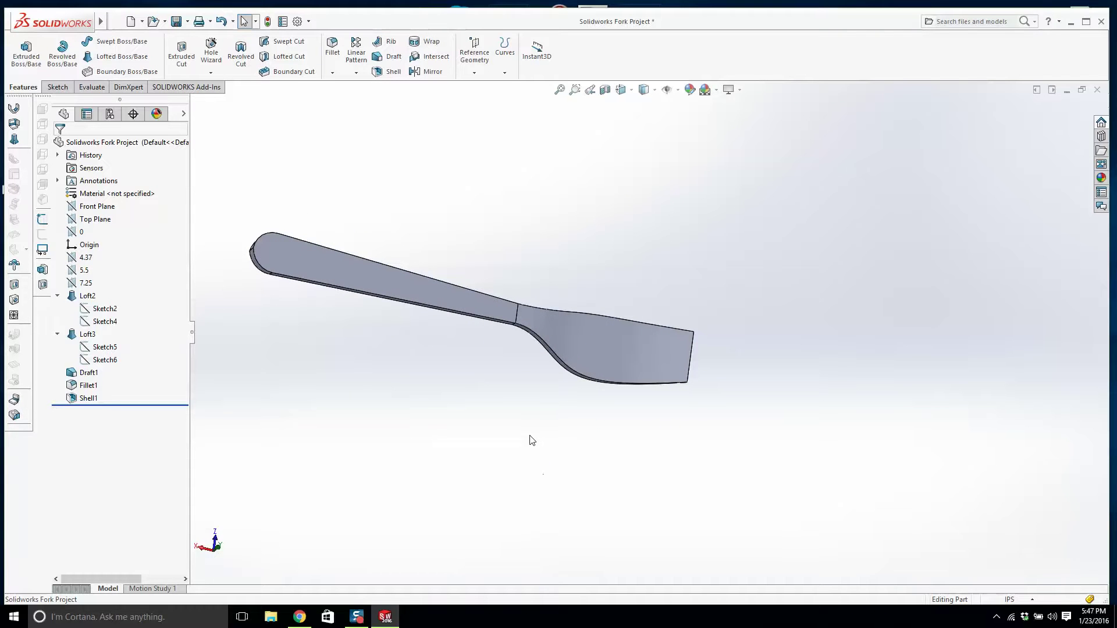
pyautogui.moveTo(525, 441); pyautogui.dragTo(471, 400, button='middle')
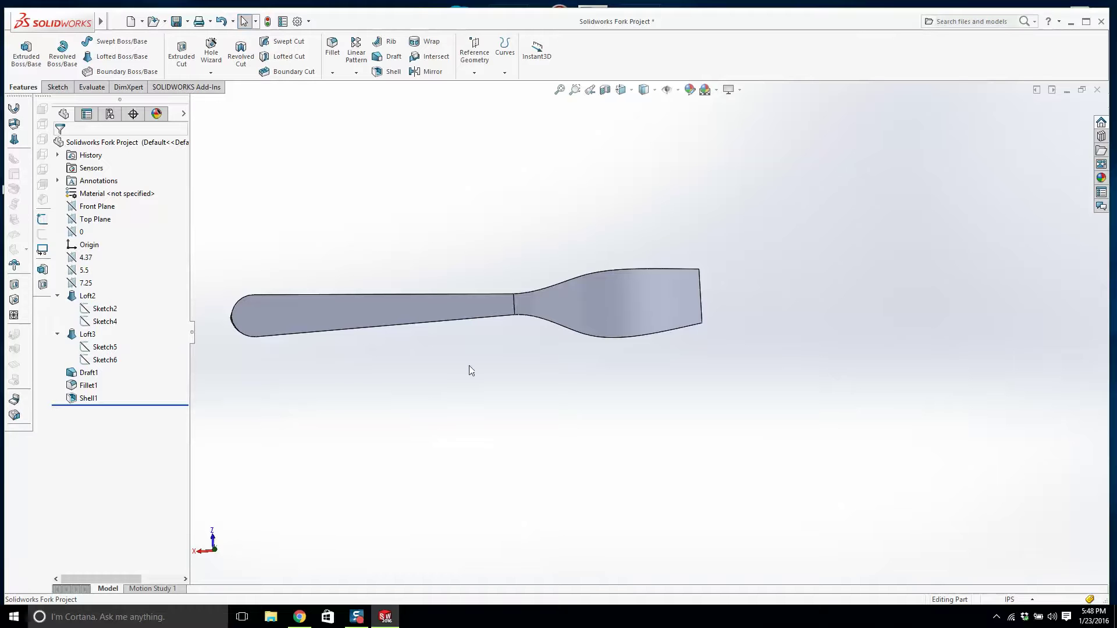
pyautogui.click(58, 87)
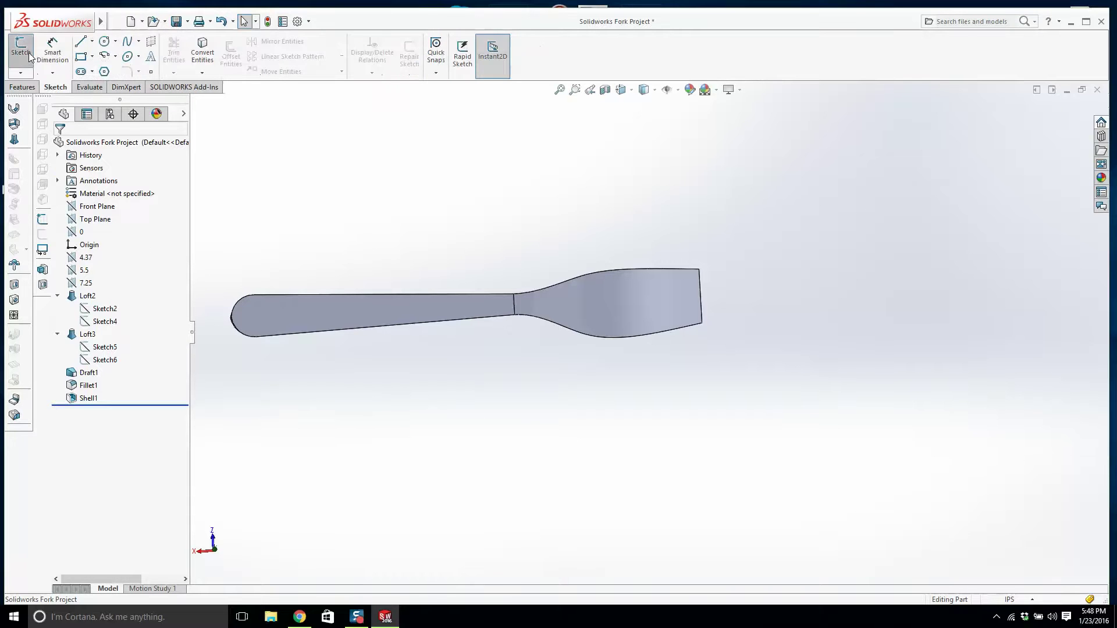
pyautogui.click(21, 49)
pyautogui.click(461, 306)
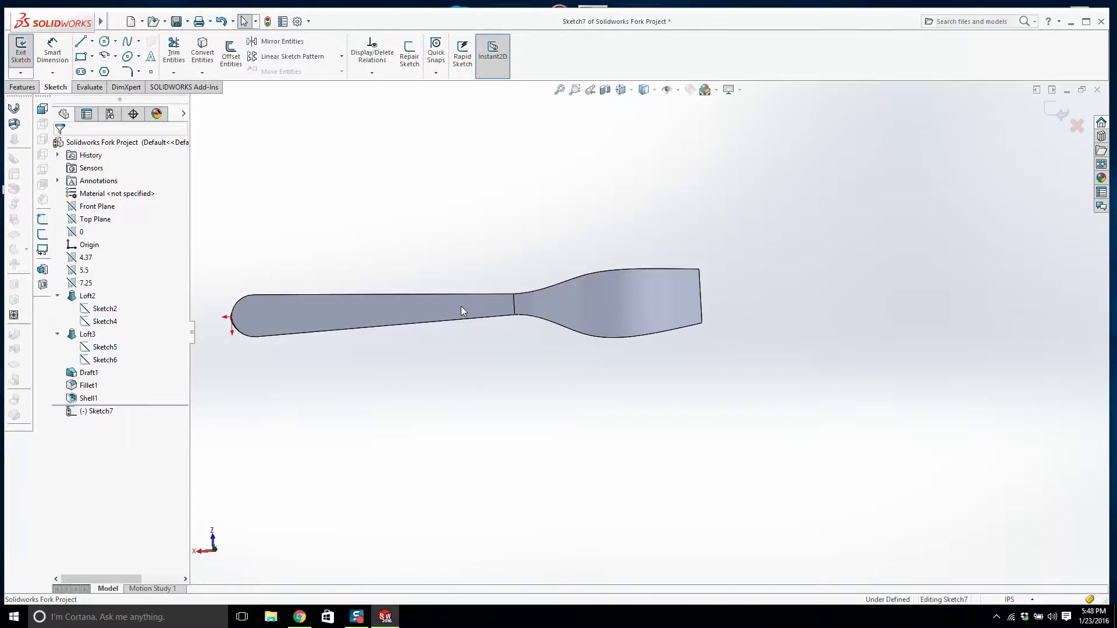
pyautogui.press('space')
pyautogui.click(511, 383)
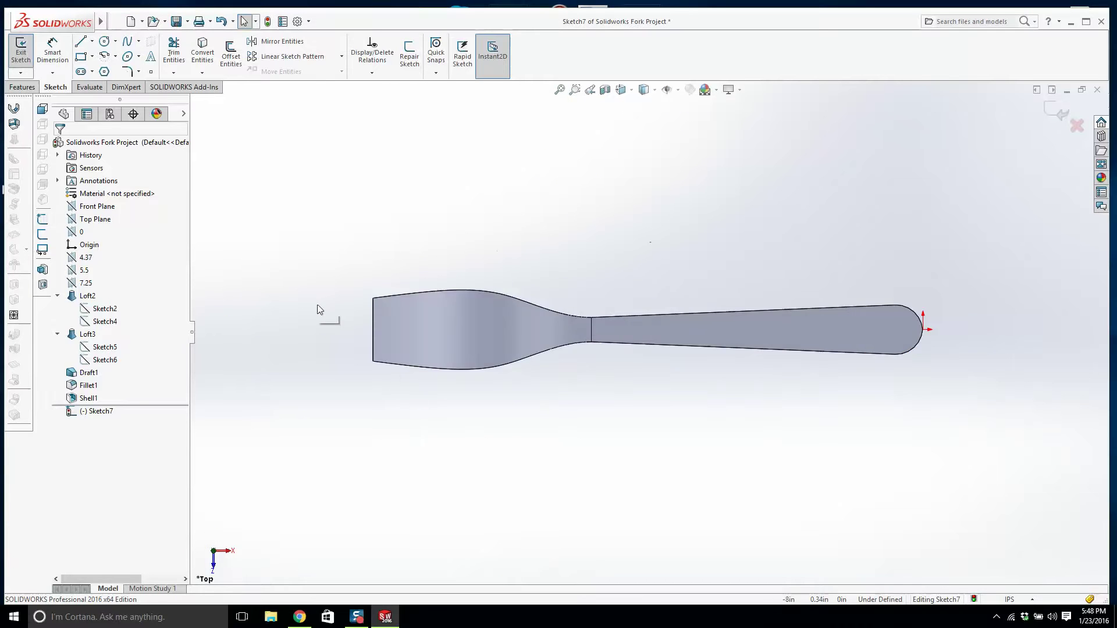
# - Sketch three circles aligned across the fork head near the neck, with radii of about 0.07, 0.1 and 0.07 in
pyautogui.scroll(-3, 317, 314)
pyautogui.scroll(-2, 474, 310)
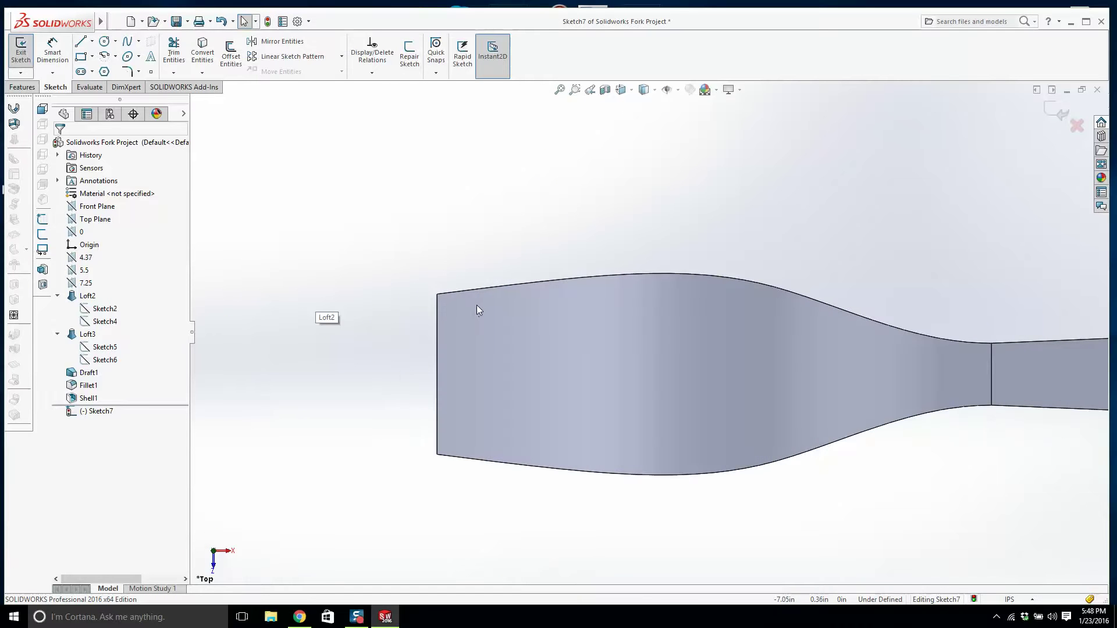
pyautogui.click(106, 43)
pyautogui.scroll(1, 657, 332)
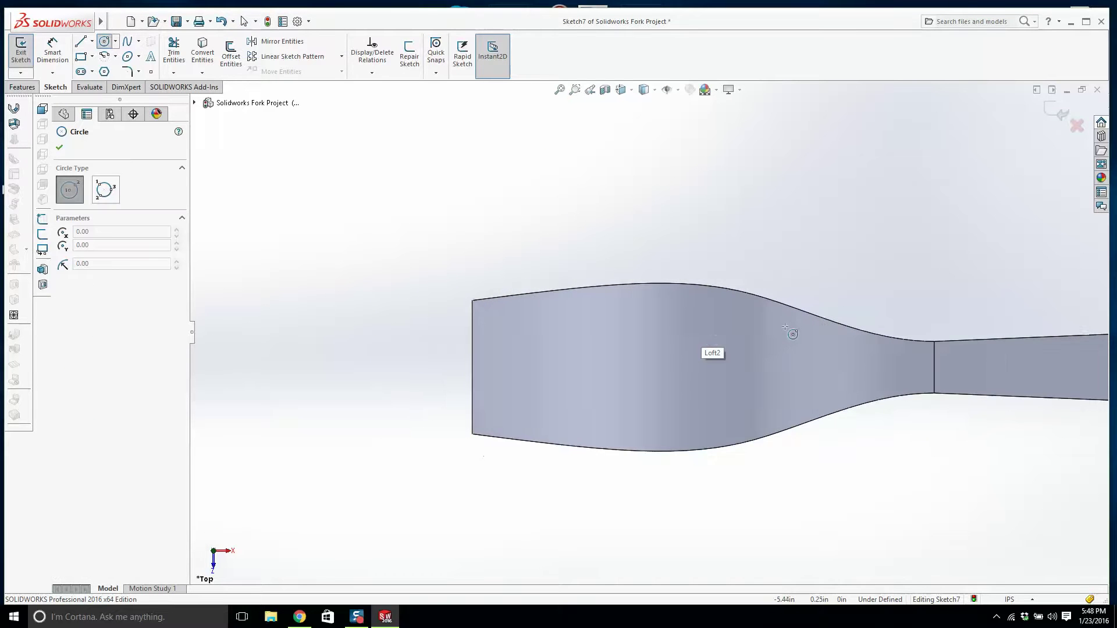
pyautogui.click(765, 322)
pyautogui.click(773, 330)
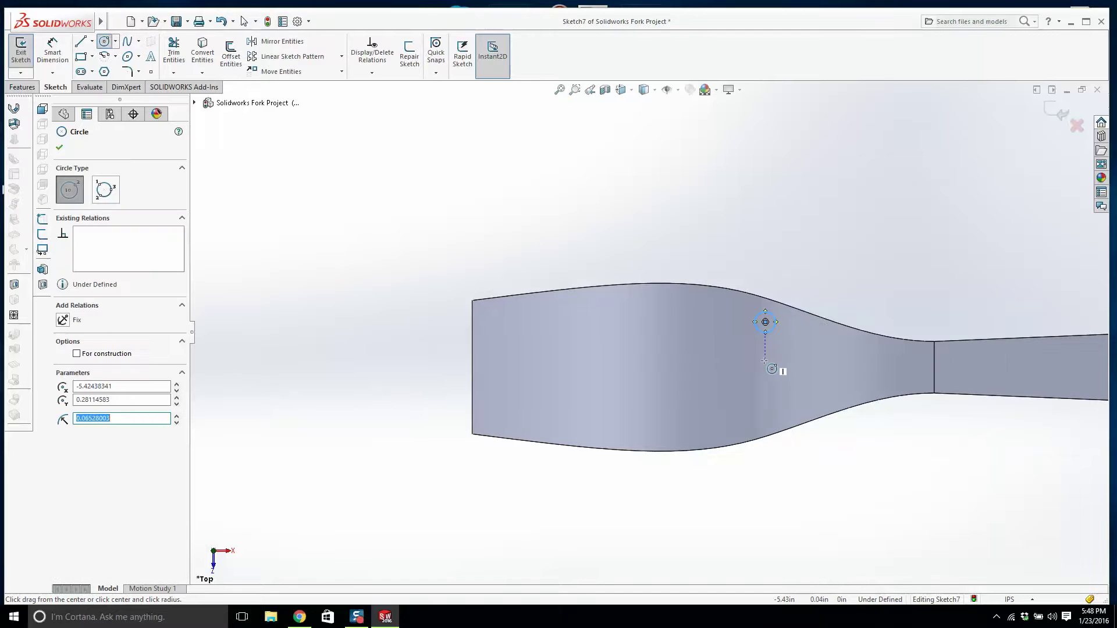
pyautogui.click(765, 362)
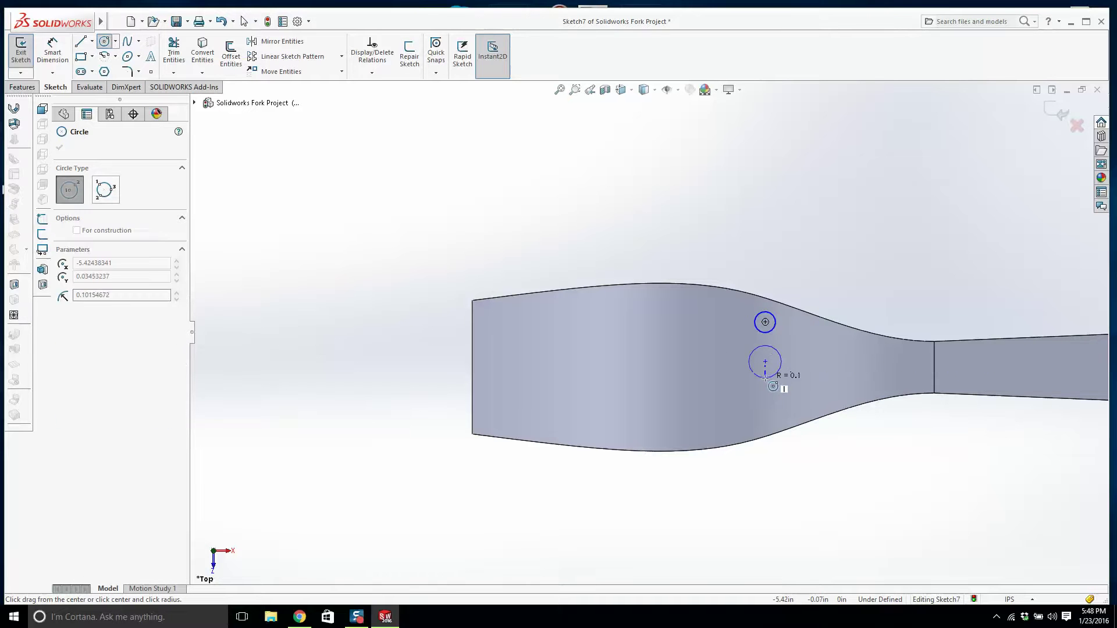
pyautogui.click(772, 376)
pyautogui.click(765, 403)
pyautogui.click(774, 409)
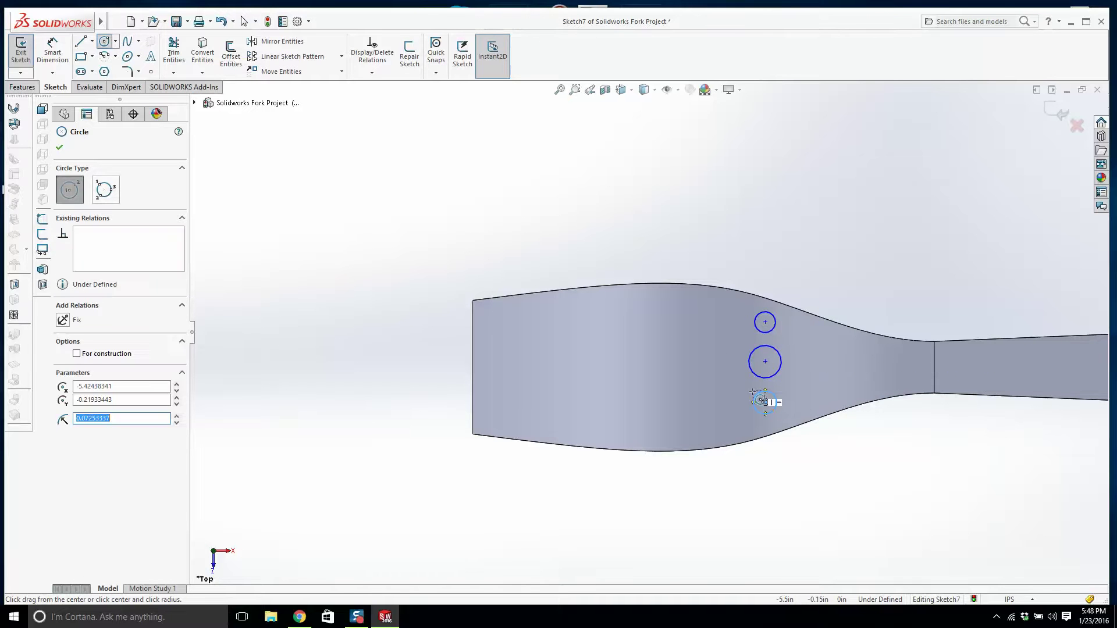
pyautogui.press('Escape')
# - Dimension the upper circle's handle-side edge 1.47 in from the straight tip edge of the head
pyautogui.click(52, 51)
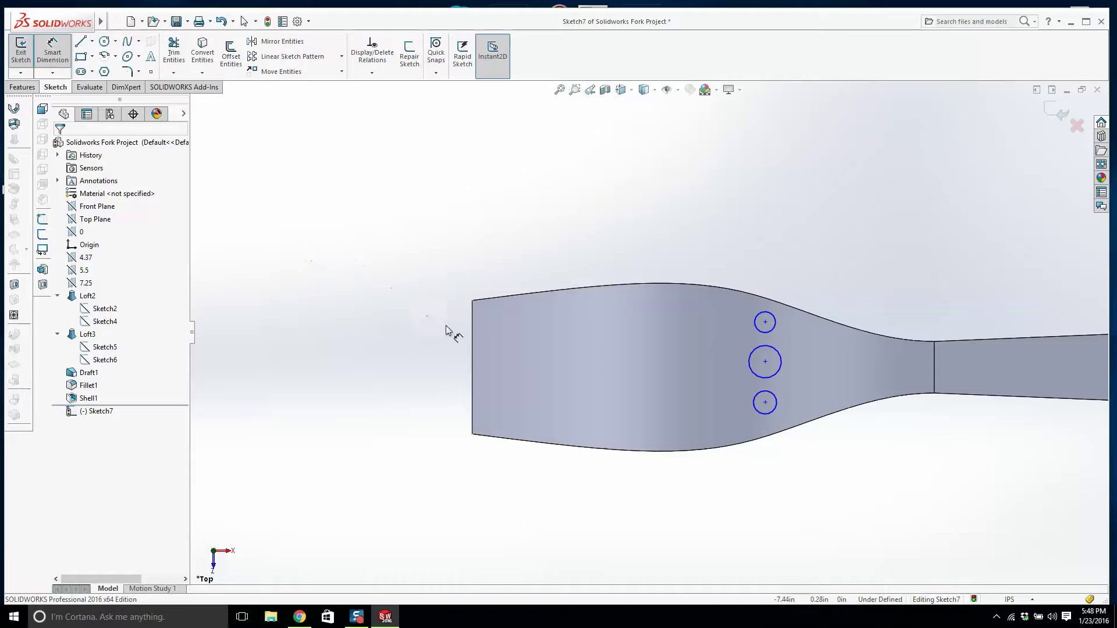
pyautogui.click(473, 346)
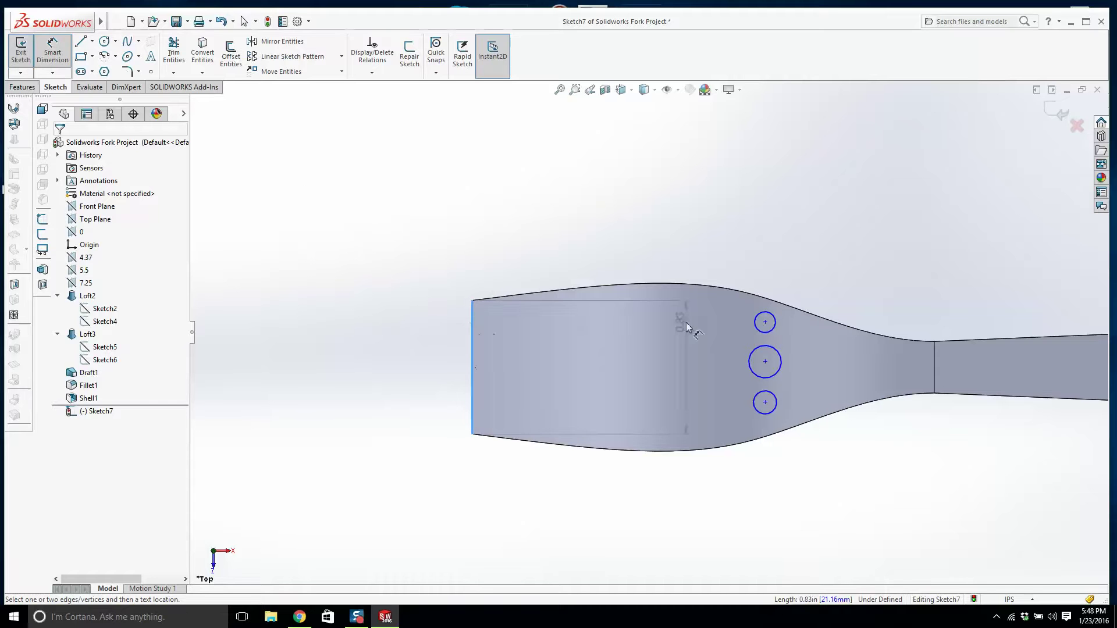
pyautogui.click(774, 325)
pyautogui.click(663, 228)
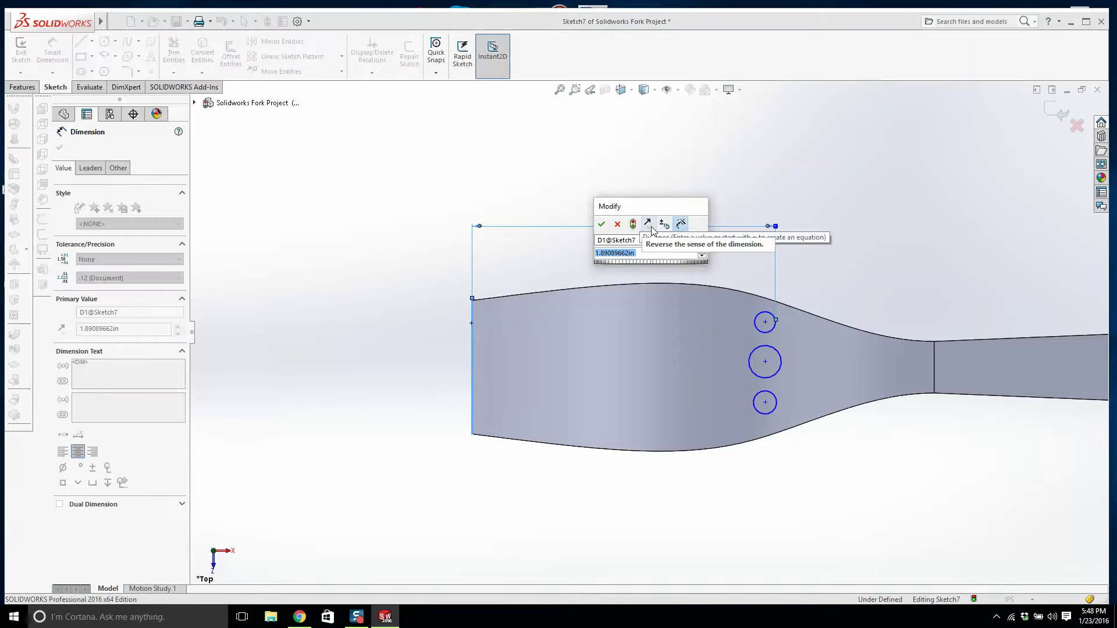
pyautogui.write('1.47')
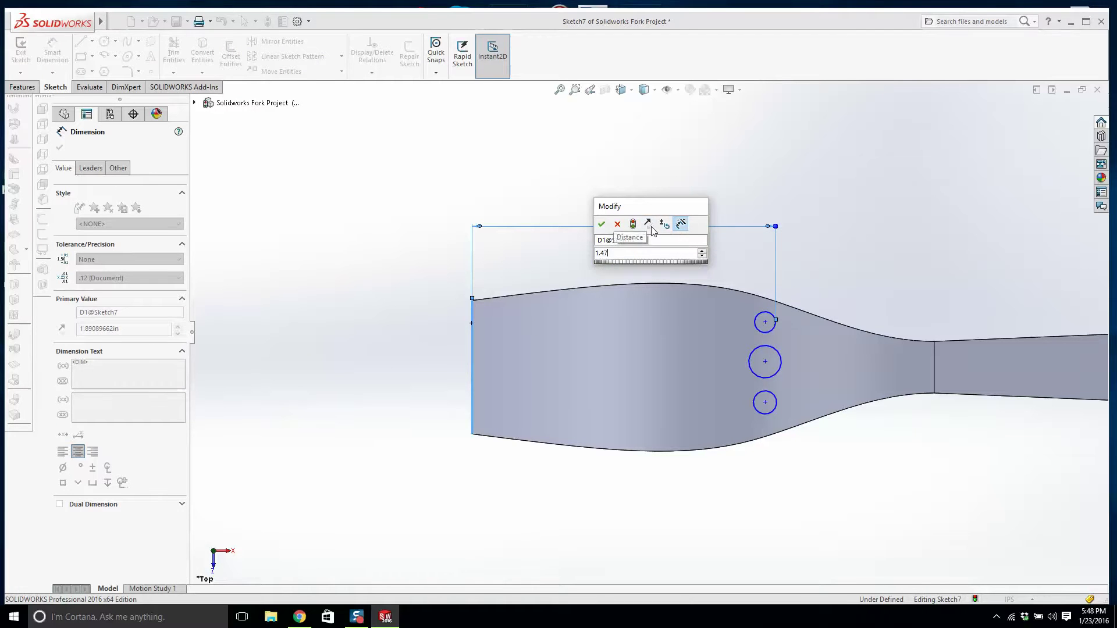
pyautogui.press('Return')
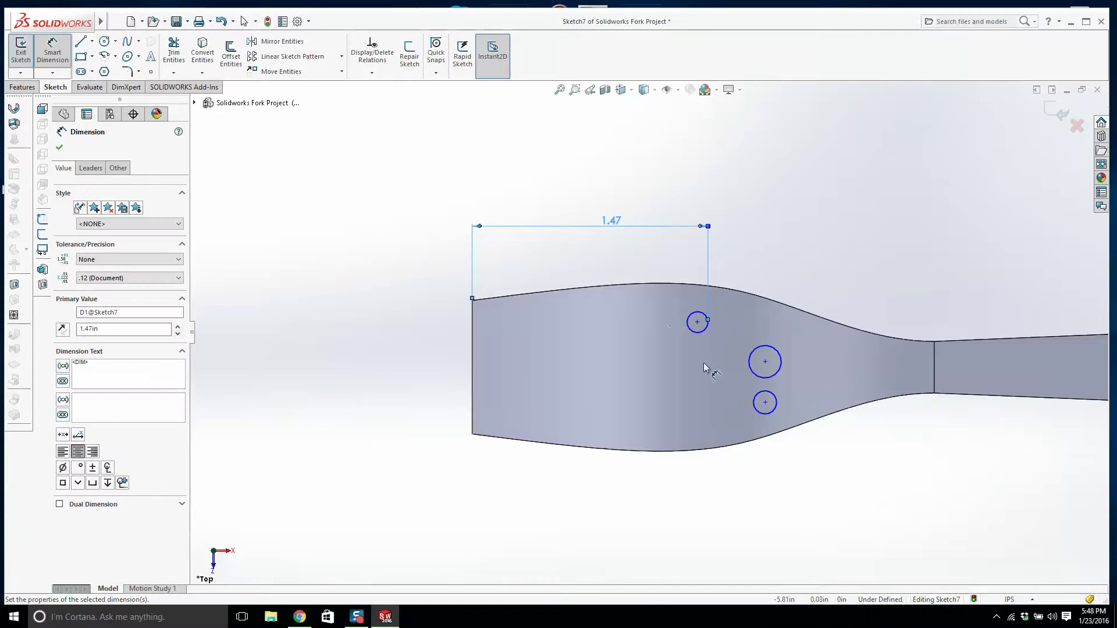
pyautogui.press('Escape')
# - Align the centres of the three circles with a Vertical relation
pyautogui.click(697, 323)
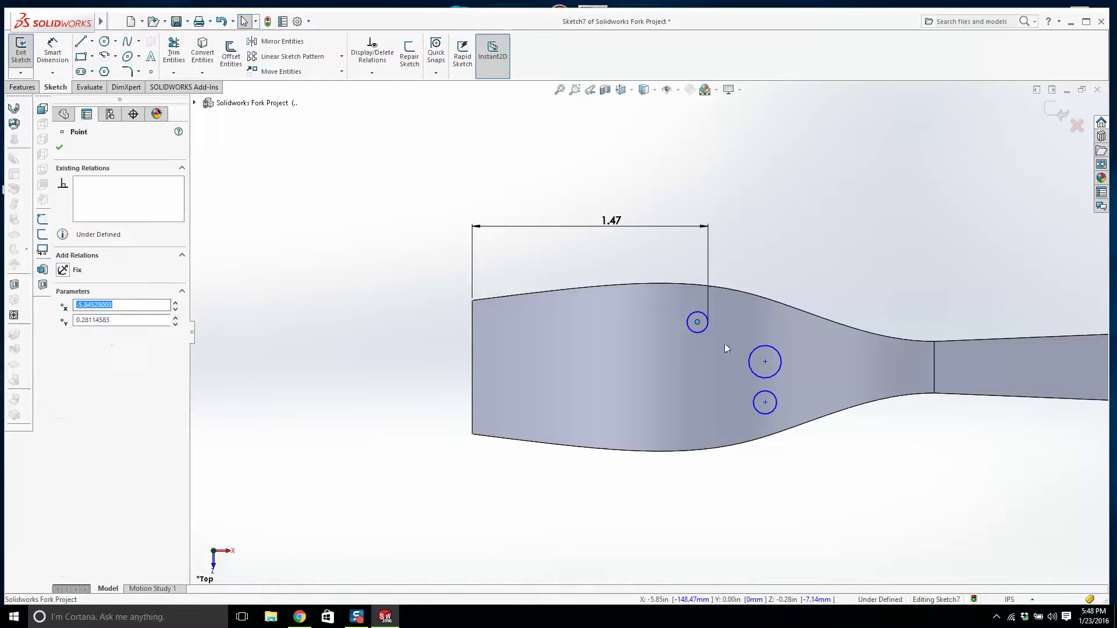
pyautogui.keyDown('ctrl'); pyautogui.click(765, 391); pyautogui.keyUp('ctrl')
pyautogui.keyDown('ctrl'); pyautogui.click(764, 409); pyautogui.keyUp('ctrl')
pyautogui.keyDown('ctrl'); pyautogui.click(766, 362); pyautogui.keyUp('ctrl')
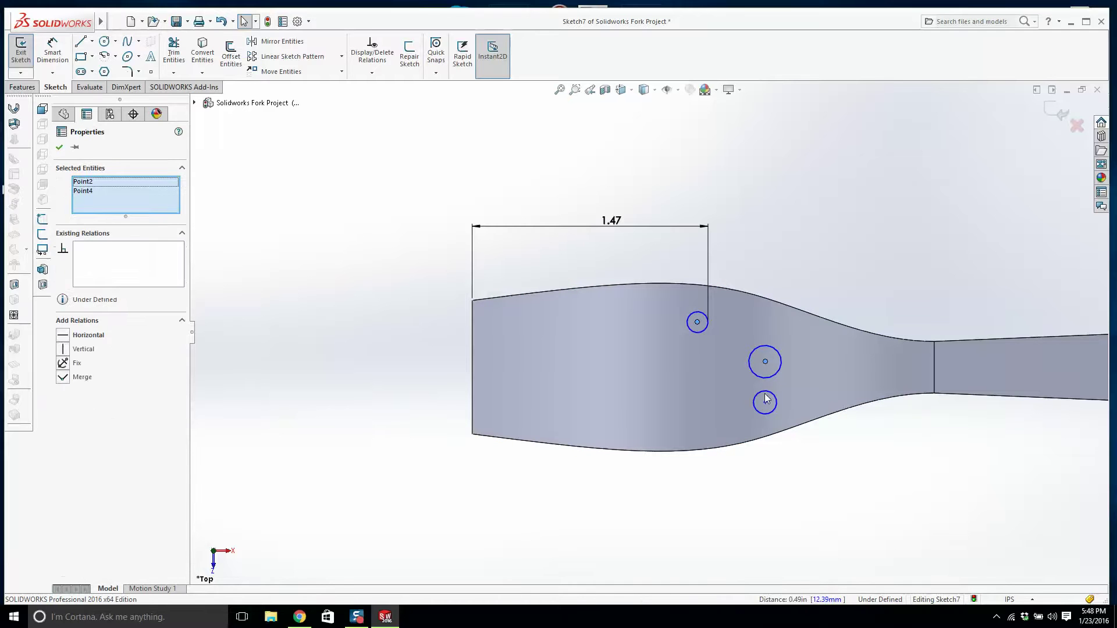
pyautogui.keyDown('ctrl'); pyautogui.click(765, 403); pyautogui.keyUp('ctrl')
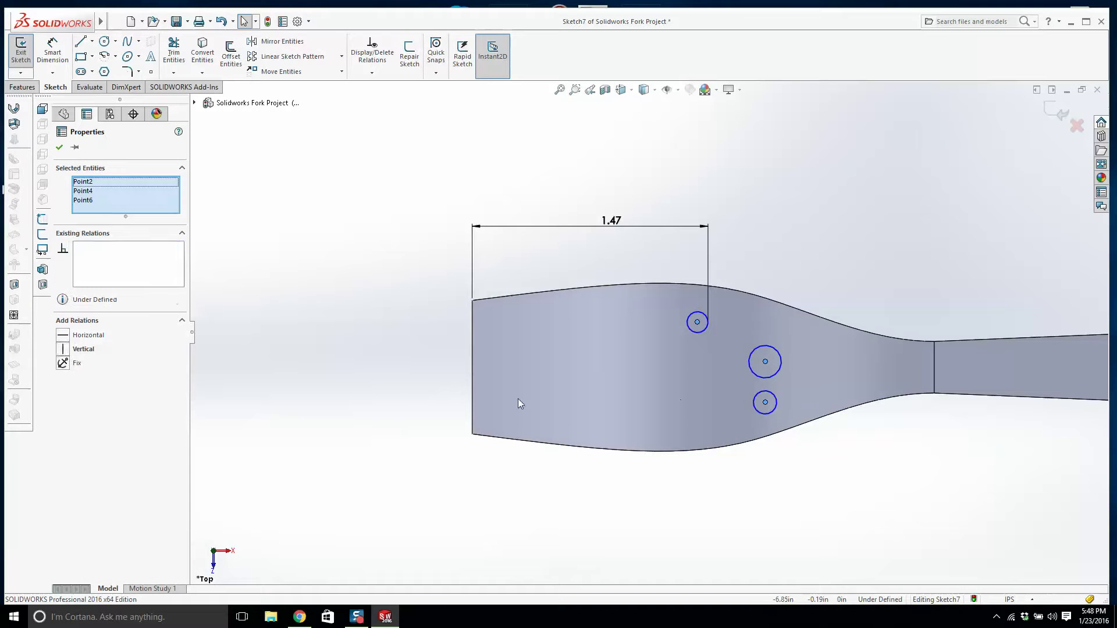
pyautogui.click(80, 351)
pyautogui.click(398, 267)
# - Make the three circles the same size with an Equal relation
pyautogui.scroll(1, 616, 337)
pyautogui.moveTo(663, 298); pyautogui.dragTo(765, 460)
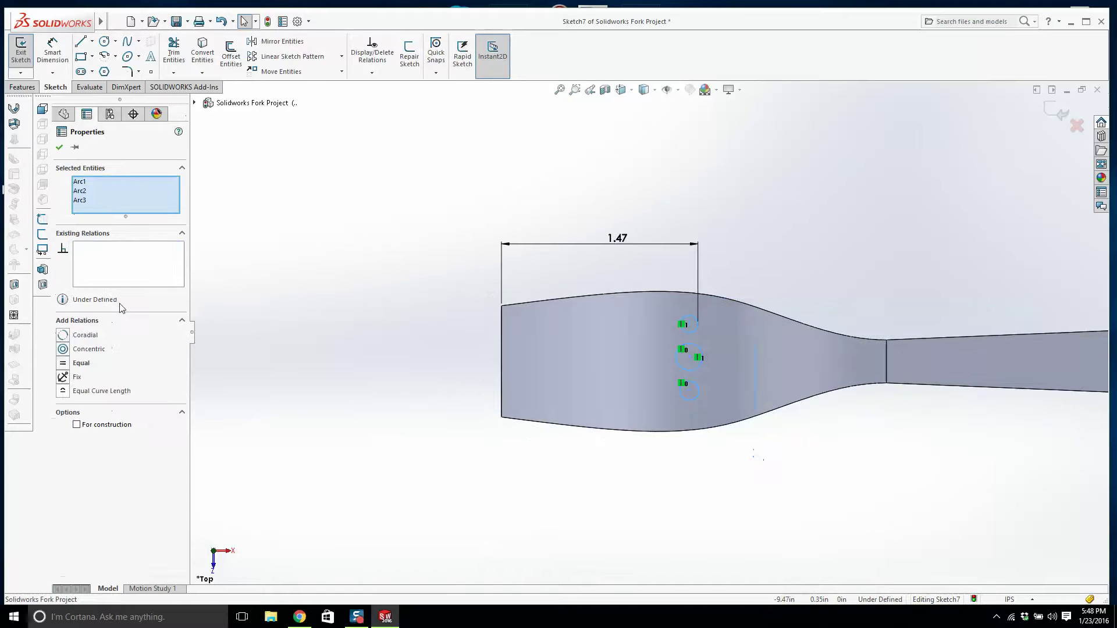
pyautogui.click(62, 364)
pyautogui.click(282, 327)
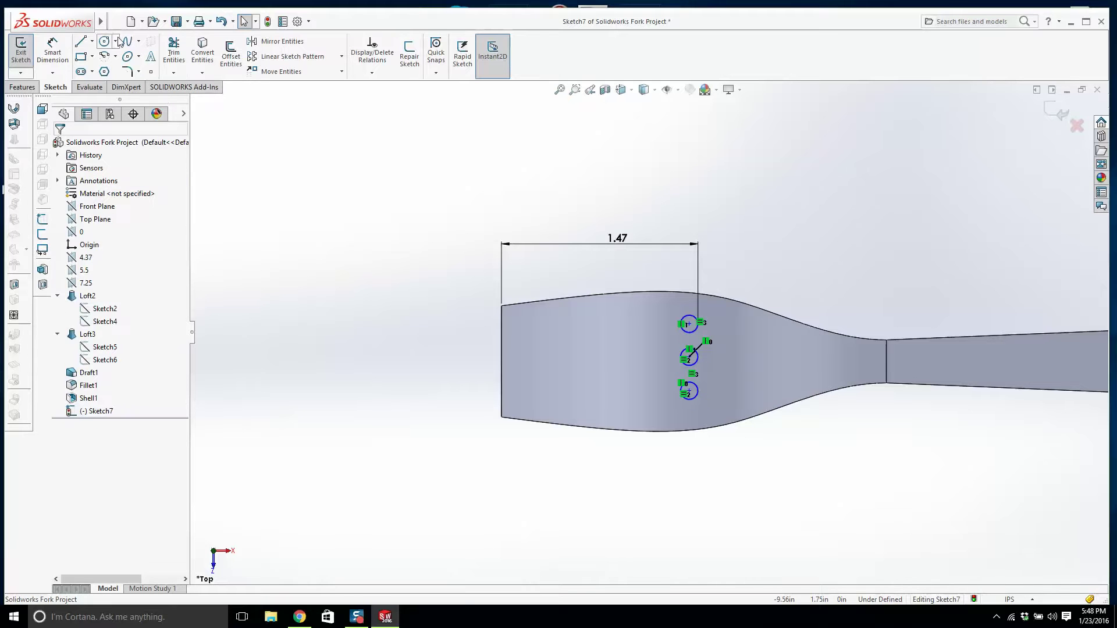
# - Draw a horizontal centreline 7.25 in long from the midpoint of the head's tip edge to the origin at the handle end
pyautogui.click(93, 41)
pyautogui.click(104, 70)
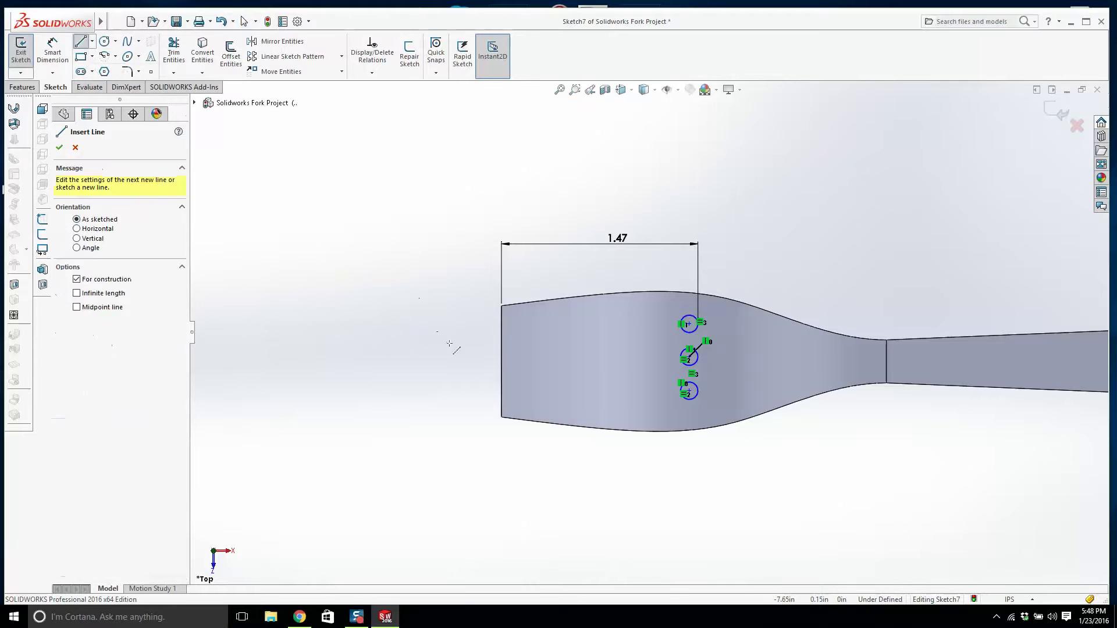
pyautogui.click(502, 362)
pyautogui.scroll(5, 611, 361)
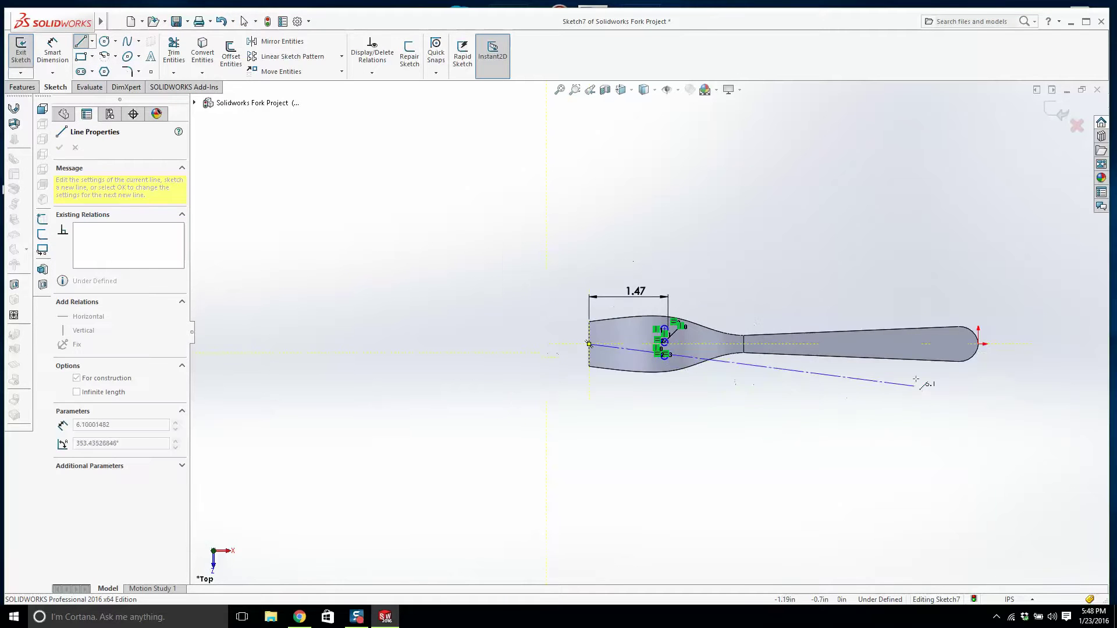
pyautogui.scroll(-2, 989, 351)
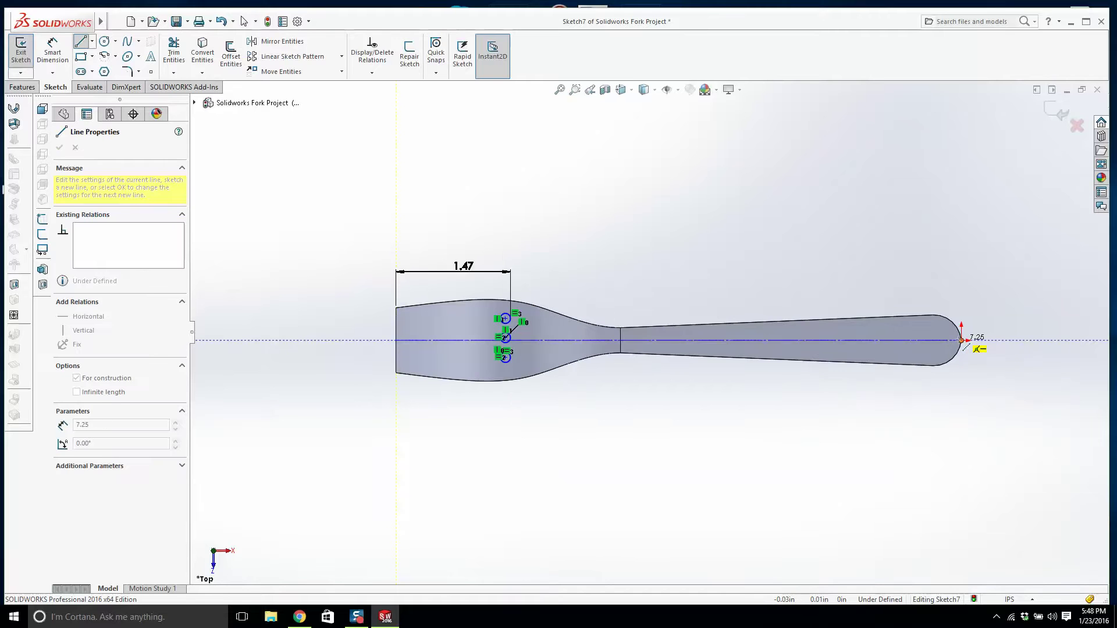
pyautogui.click(961, 341)
pyautogui.press('Escape')
# - Place the middle circle's centre on the centreline with a Coincident relation
pyautogui.scroll(-5, 498, 354)
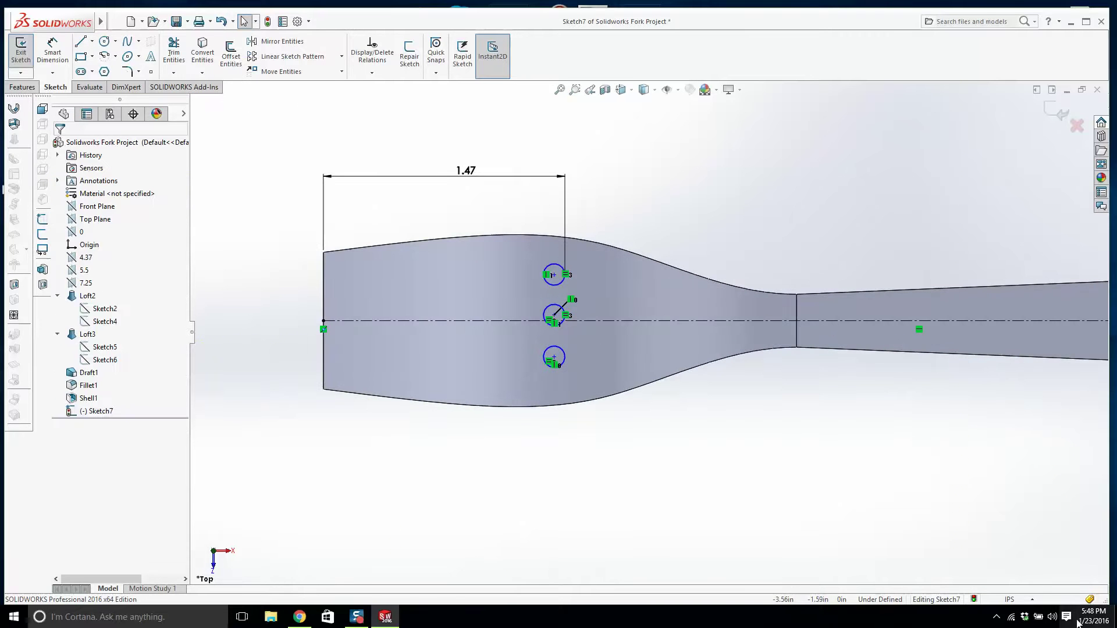
pyautogui.click(555, 316)
pyautogui.keyDown('ctrl'); pyautogui.click(316, 321); pyautogui.keyUp('ctrl')
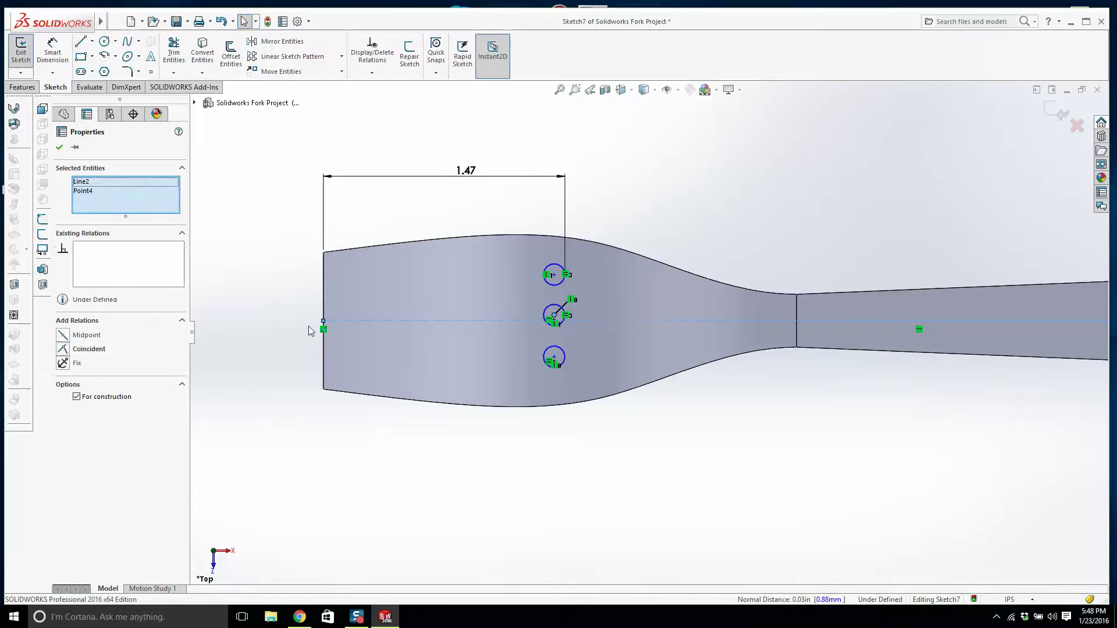
pyautogui.click(85, 350)
pyautogui.press('Escape')
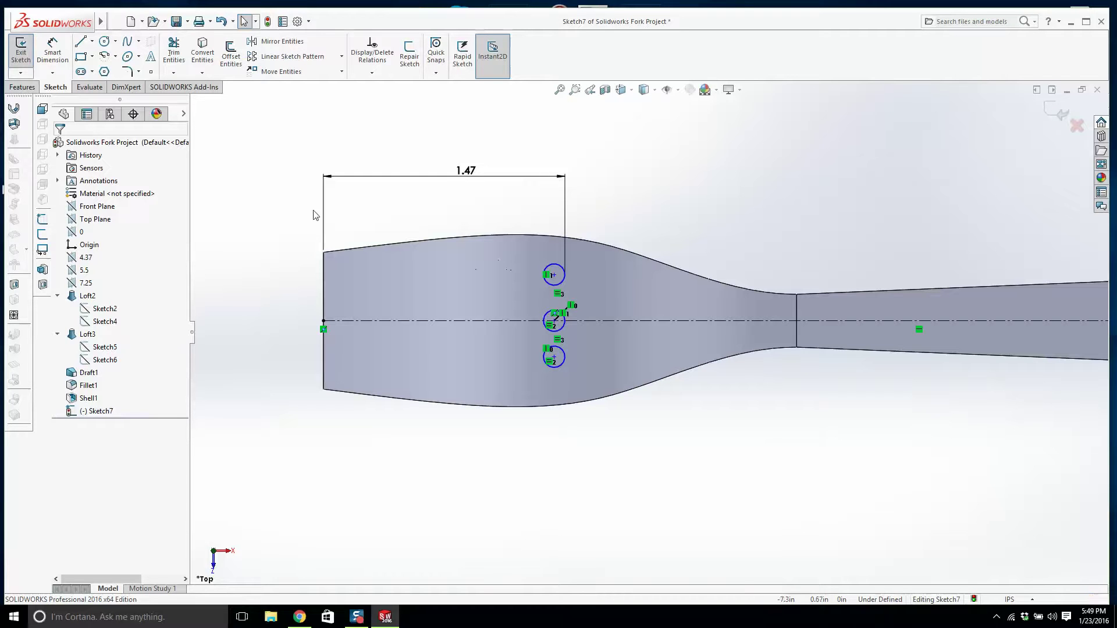
# - Dimension the upper circle's diameter as 0.09 in
pyautogui.click(52, 51)
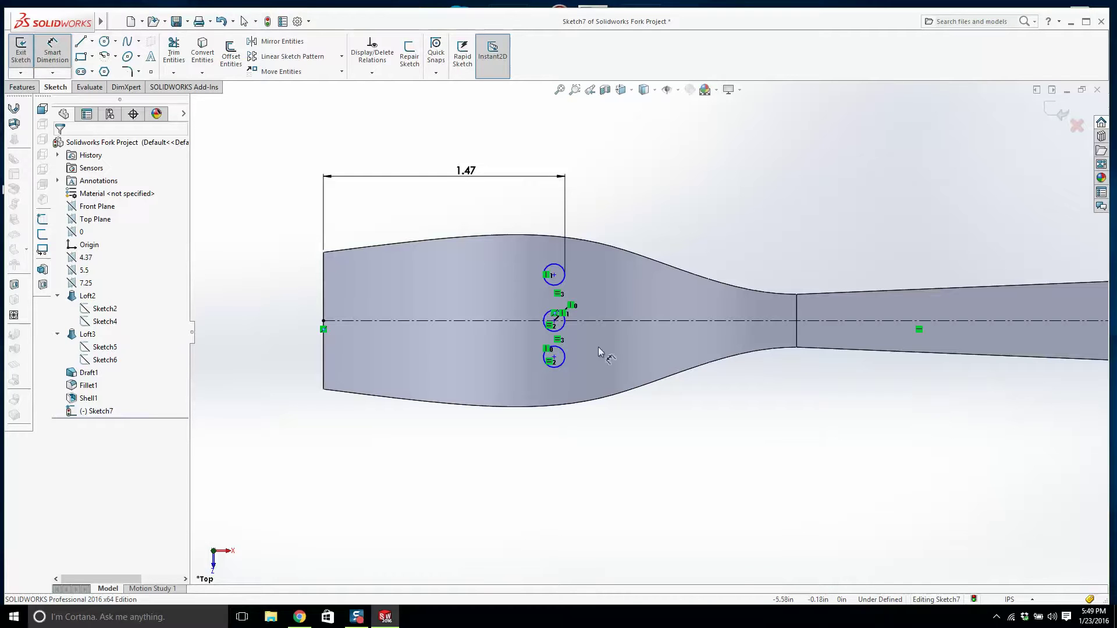
pyautogui.click(562, 268)
pyautogui.click(606, 244)
pyautogui.write('.09')
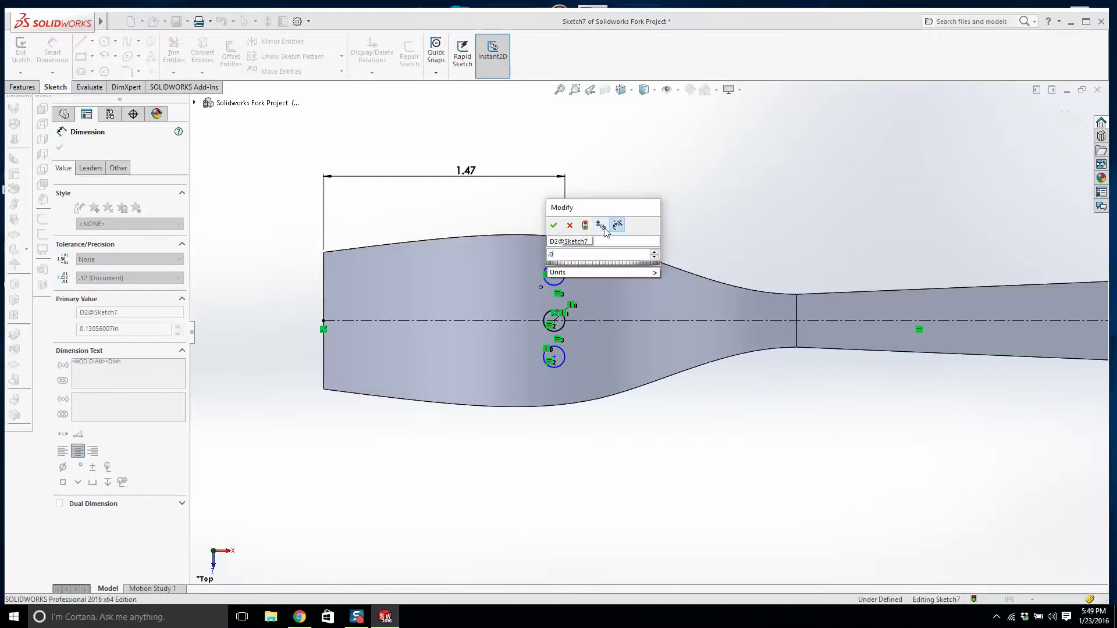
pyautogui.press('Return')
# - Dimension the centre distance between the upper and lower circles as 0.52 in
pyautogui.scroll(-2, 517, 313)
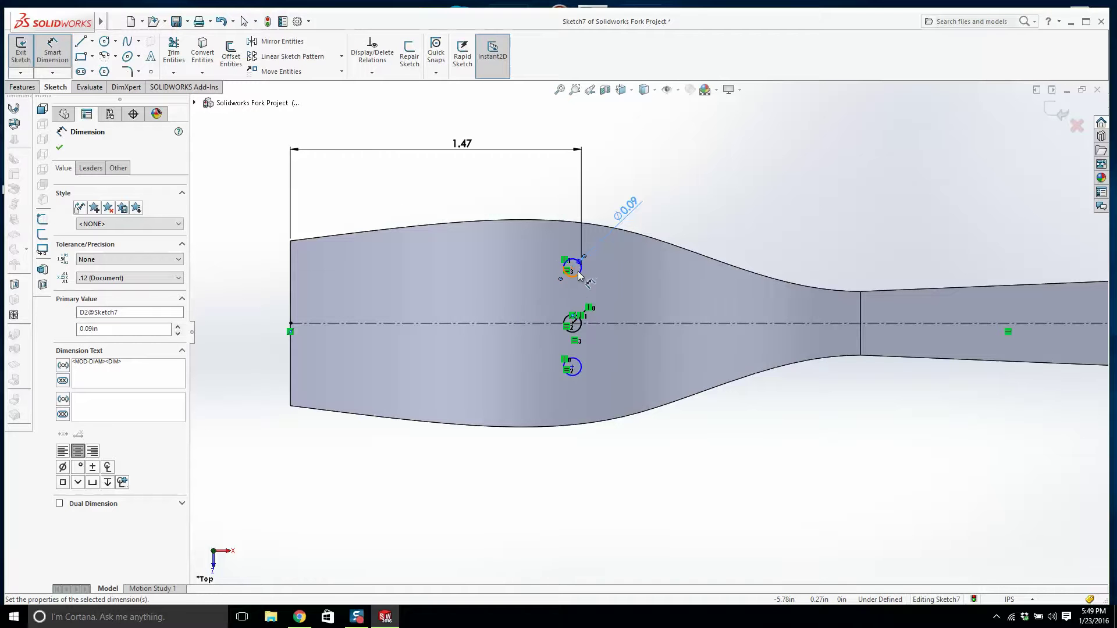
pyautogui.scroll(-3, 580, 283)
pyautogui.click(585, 291)
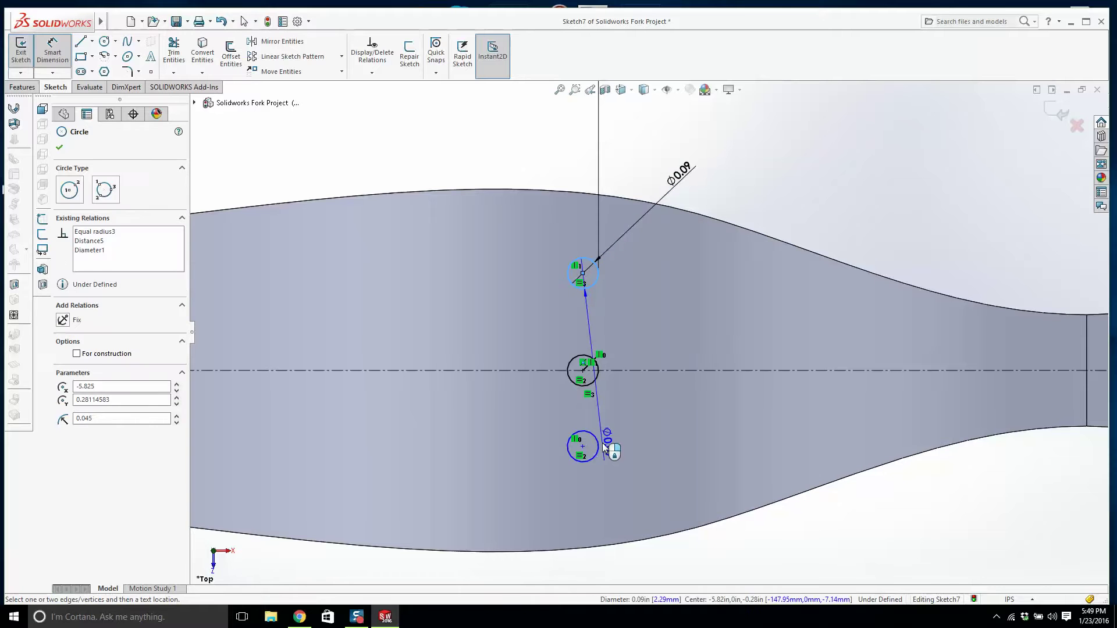
pyautogui.click(604, 448)
pyautogui.click(693, 396)
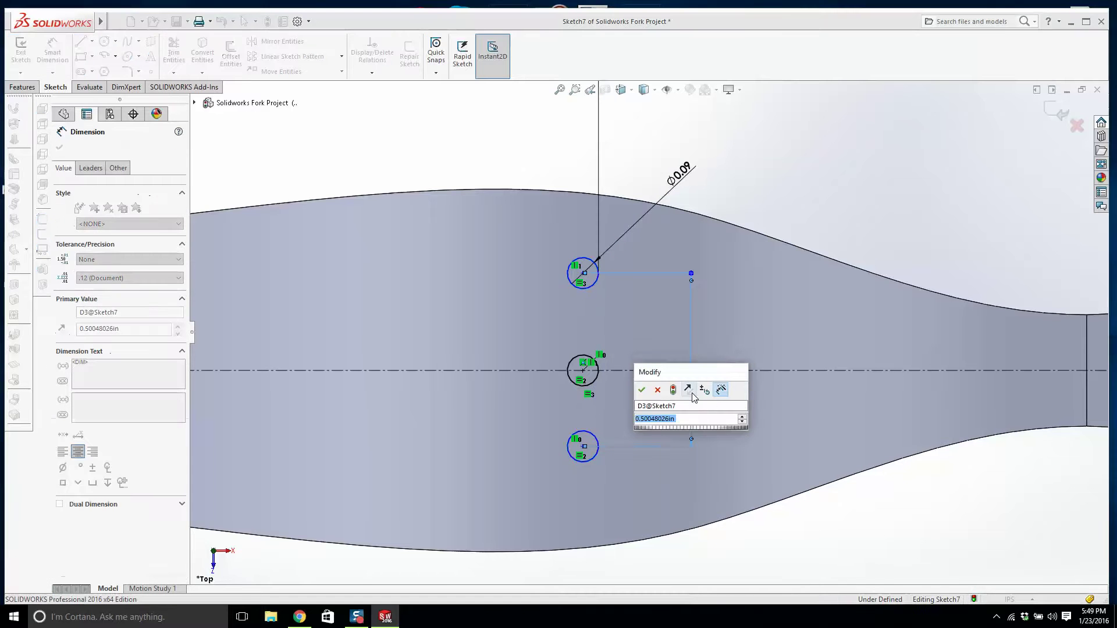
pyautogui.press('Return')
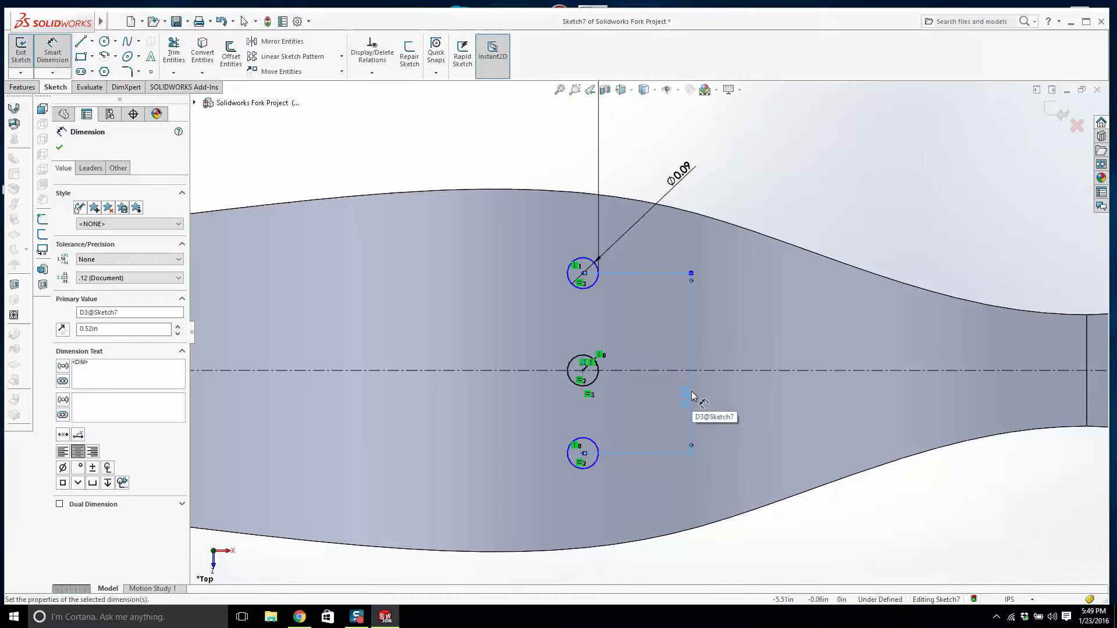
pyautogui.scroll(2, 644, 394)
pyautogui.press('Escape')
# - Make the centres of the upper and lower circles symmetric about the horizontal centreline
pyautogui.scroll(-1, 613, 423)
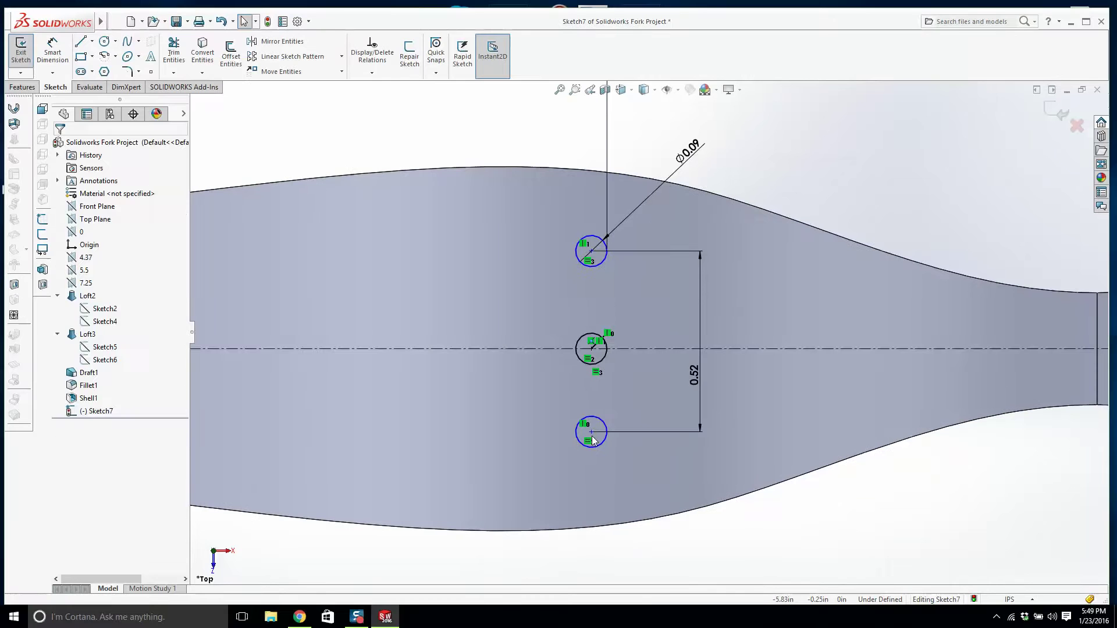
pyautogui.click(592, 434)
pyautogui.press('Escape')
pyautogui.click(591, 433)
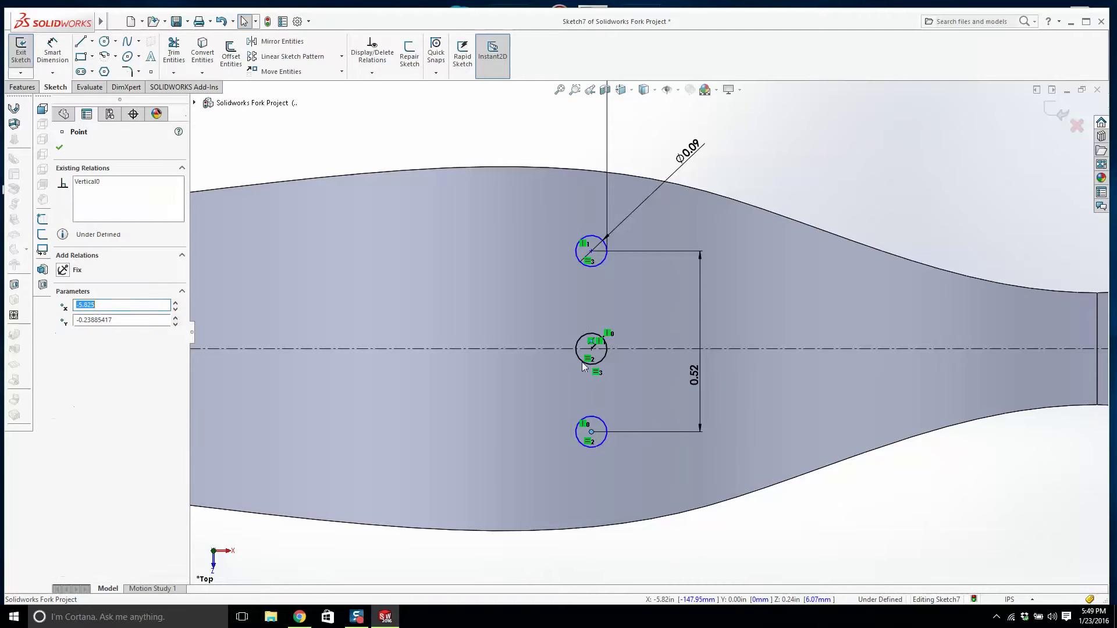
pyautogui.keyDown('ctrl'); pyautogui.click(591, 252); pyautogui.keyUp('ctrl')
pyautogui.keyDown('ctrl'); pyautogui.click(482, 348); pyautogui.keyUp('ctrl')
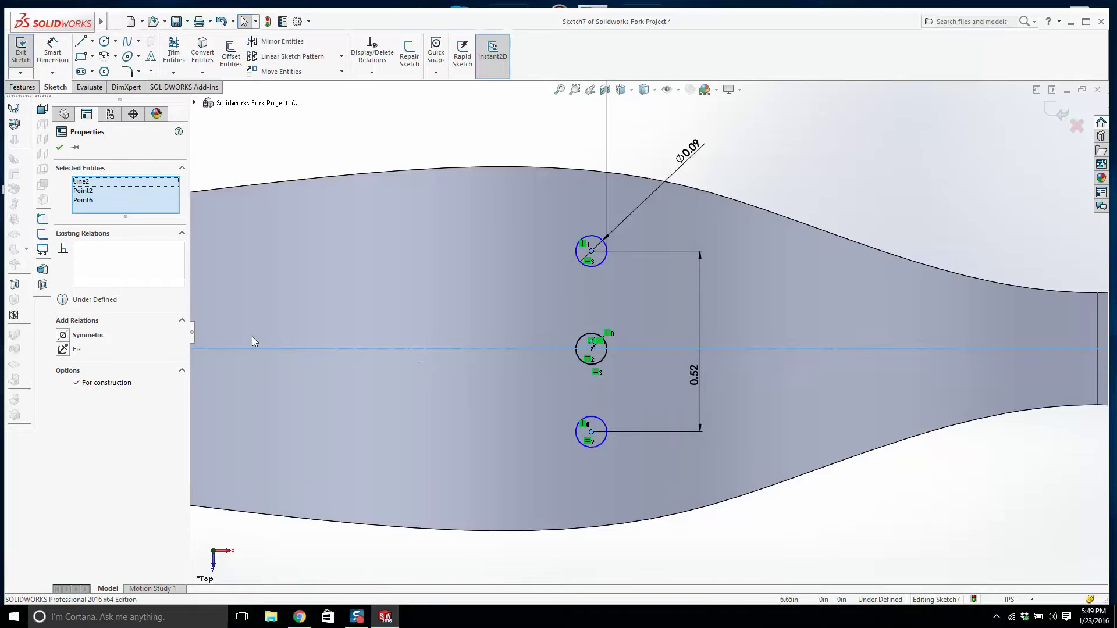
pyautogui.click(81, 335)
pyautogui.scroll(3, 490, 348)
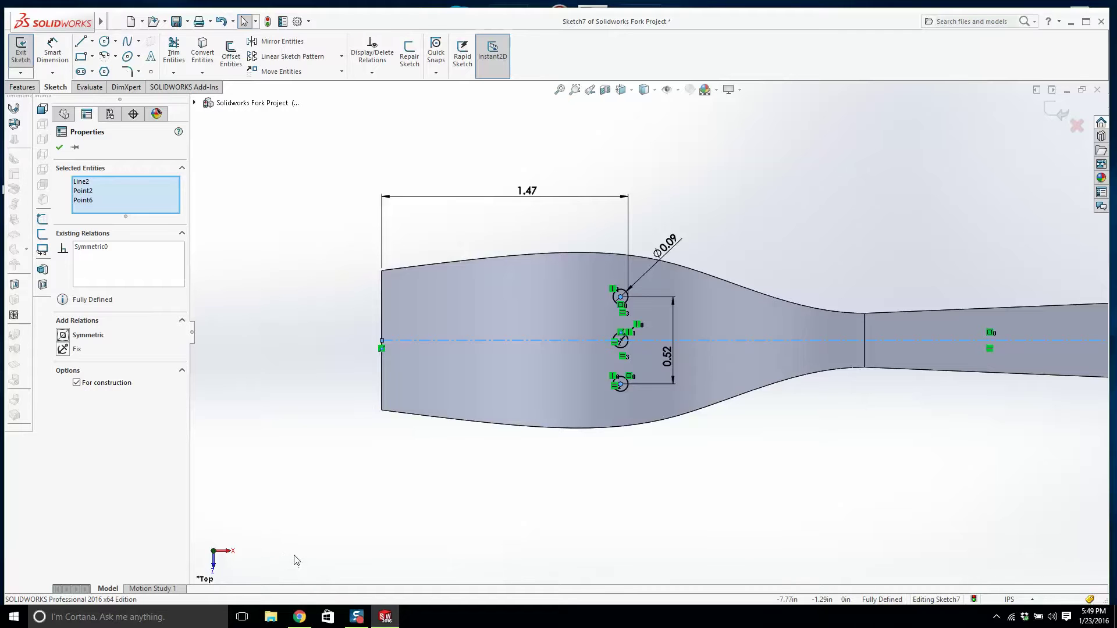
pyautogui.click(300, 617)
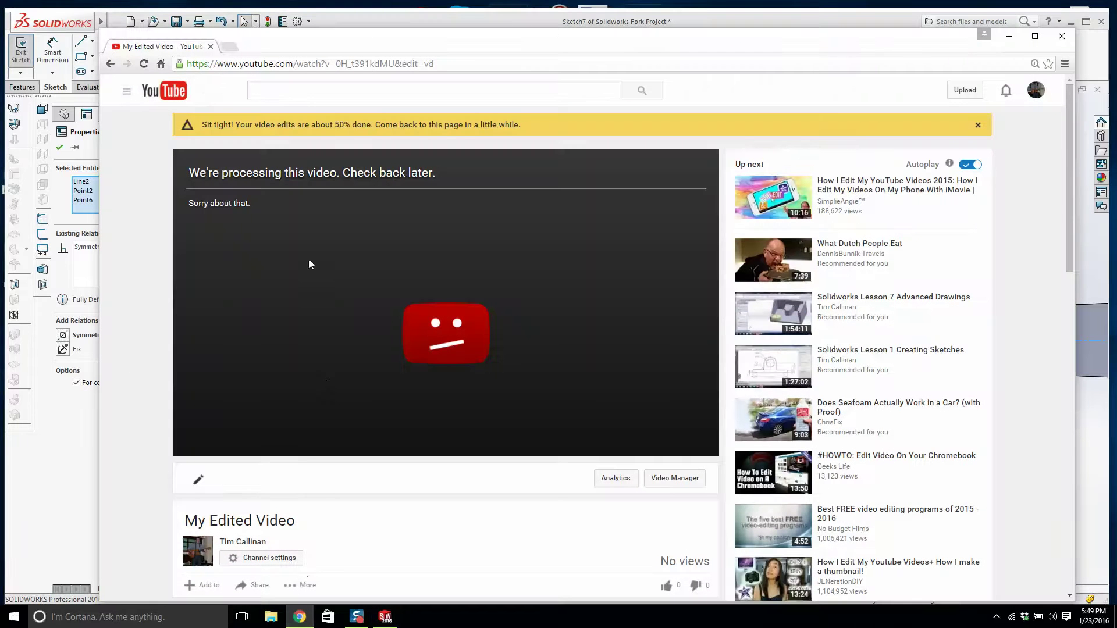
pyautogui.click(203, 63)
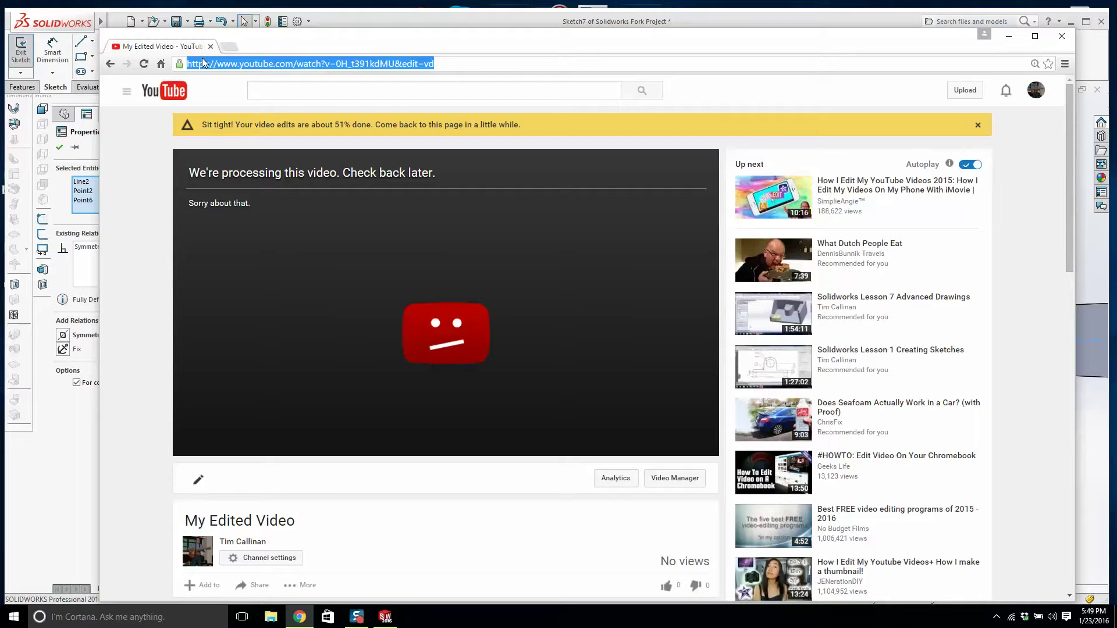
pyautogui.write('www.')
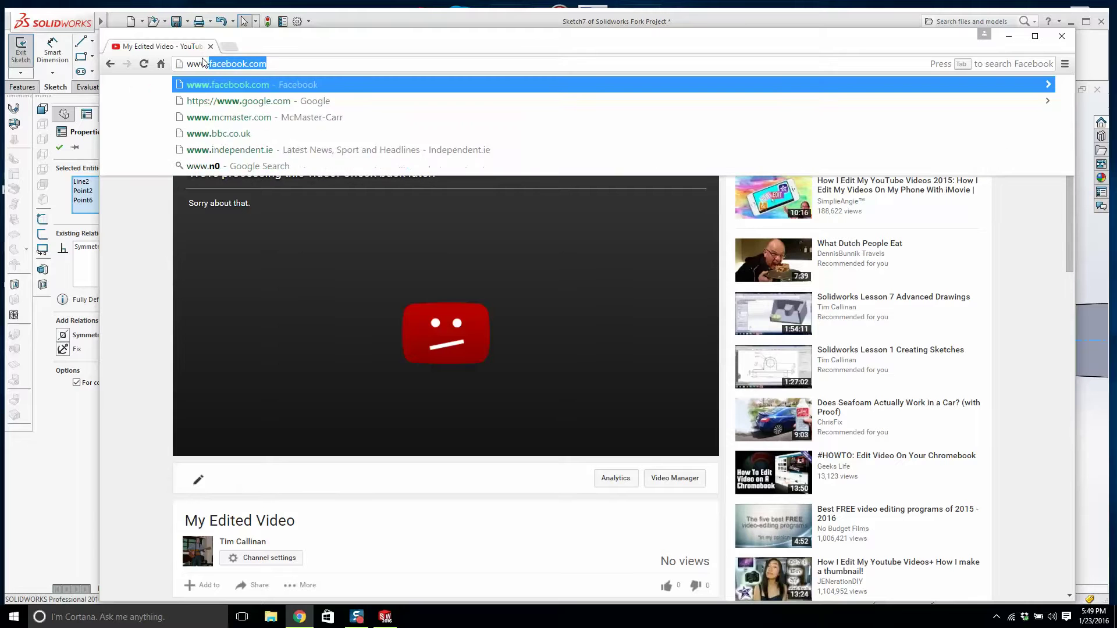
pyautogui.write('grab')
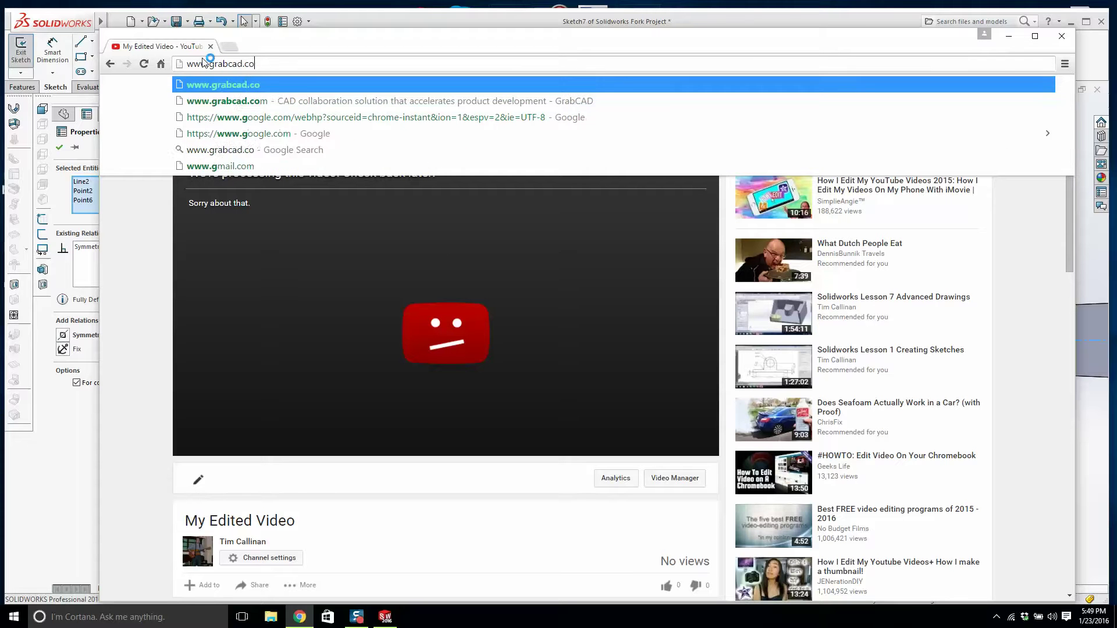
pyautogui.press('BackSpace')
pyautogui.press('BackSpace')
pyautogui.press('BackSpace')
pyautogui.press('BackSpace')
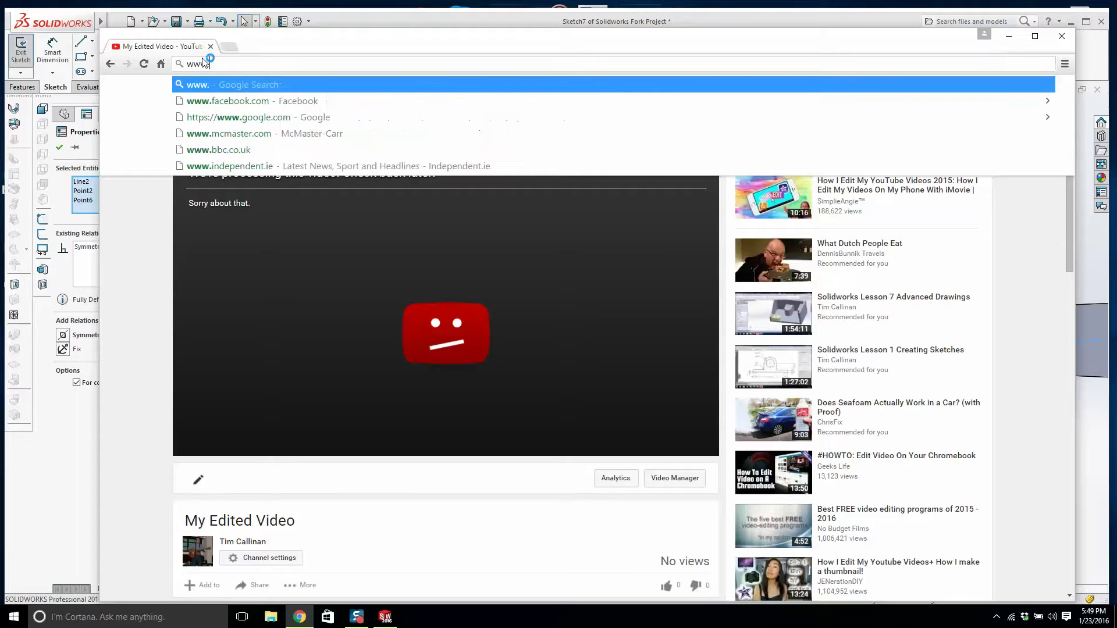
pyautogui.write('mm')
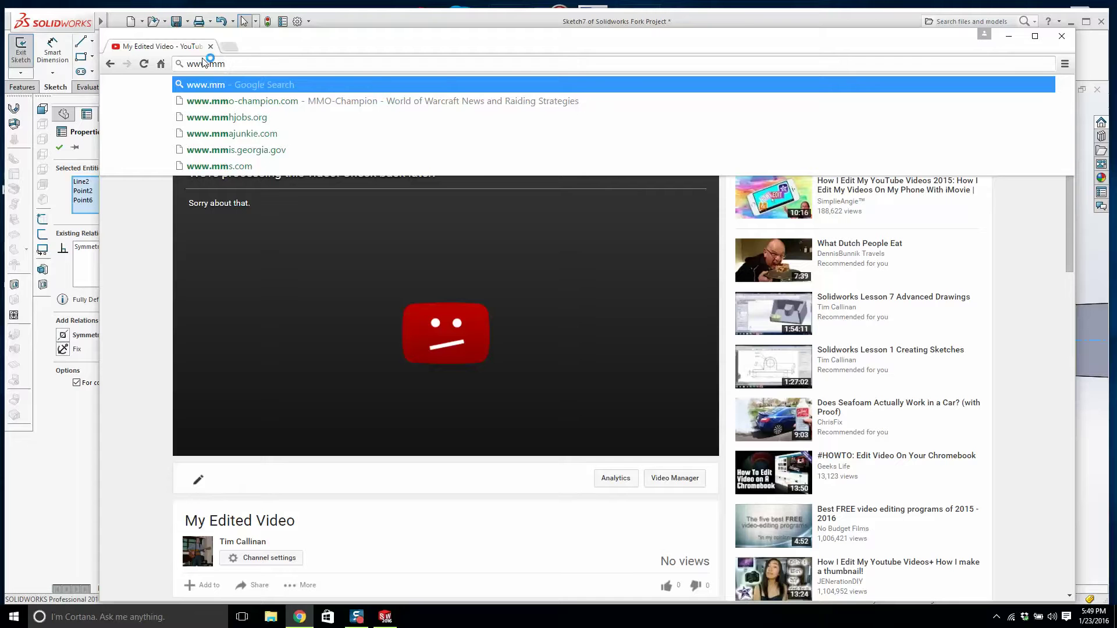
pyautogui.press('BackSpace')
pyautogui.press('Down')
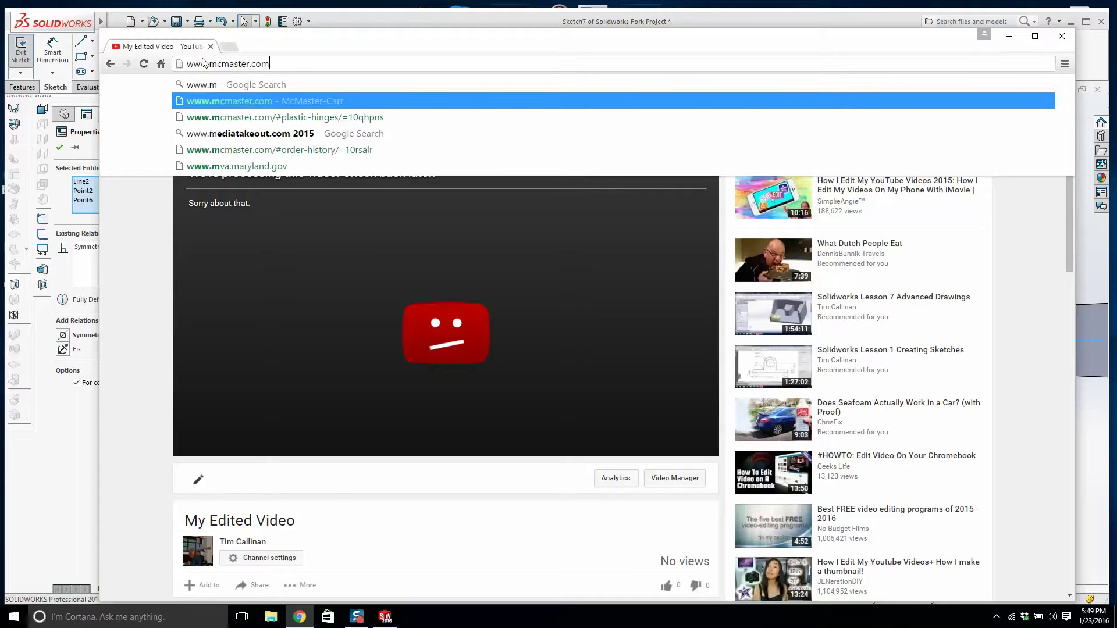
pyautogui.press('Return')
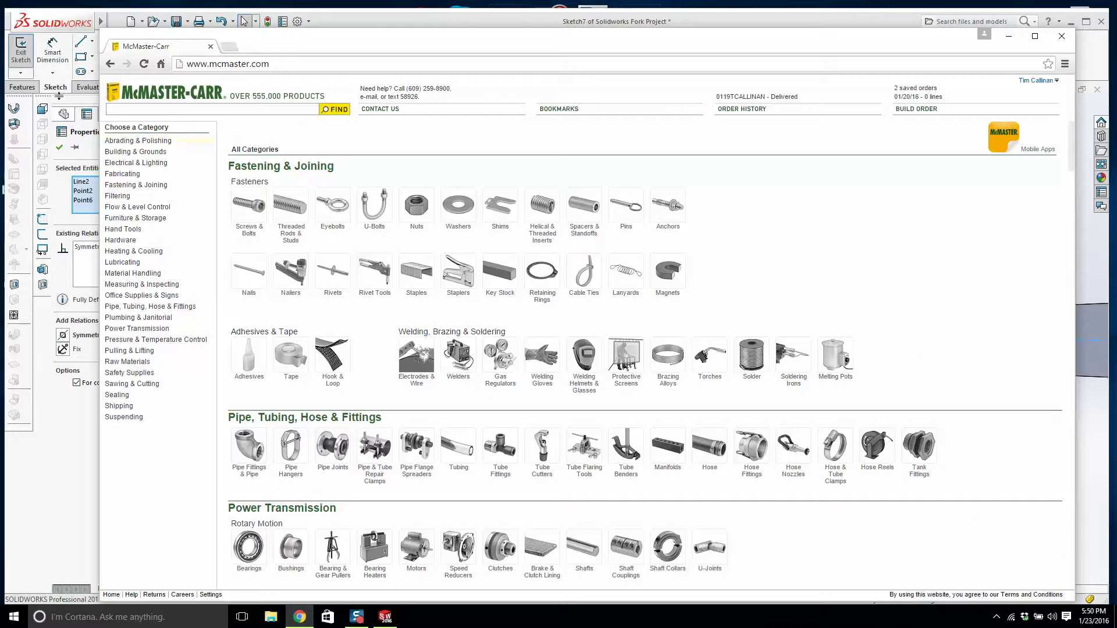
# - Look up electronic calipers on McMaster-Carr, view the standard Mitutoyo models, and close the browser to return to SOLIDWORKS
pyautogui.write('calipers')
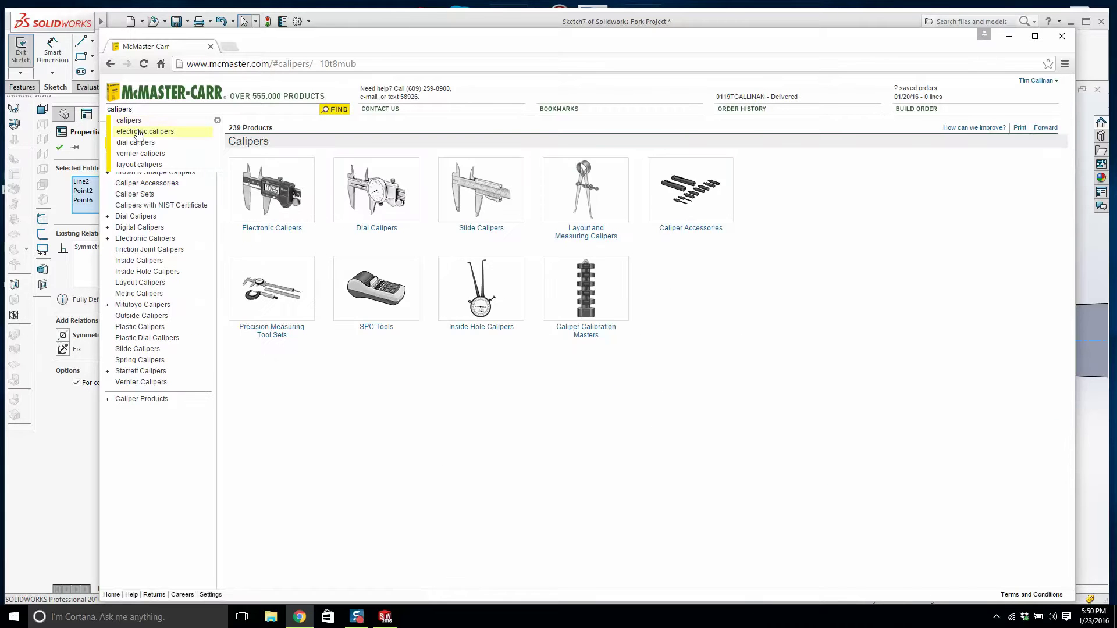
pyautogui.click(138, 130)
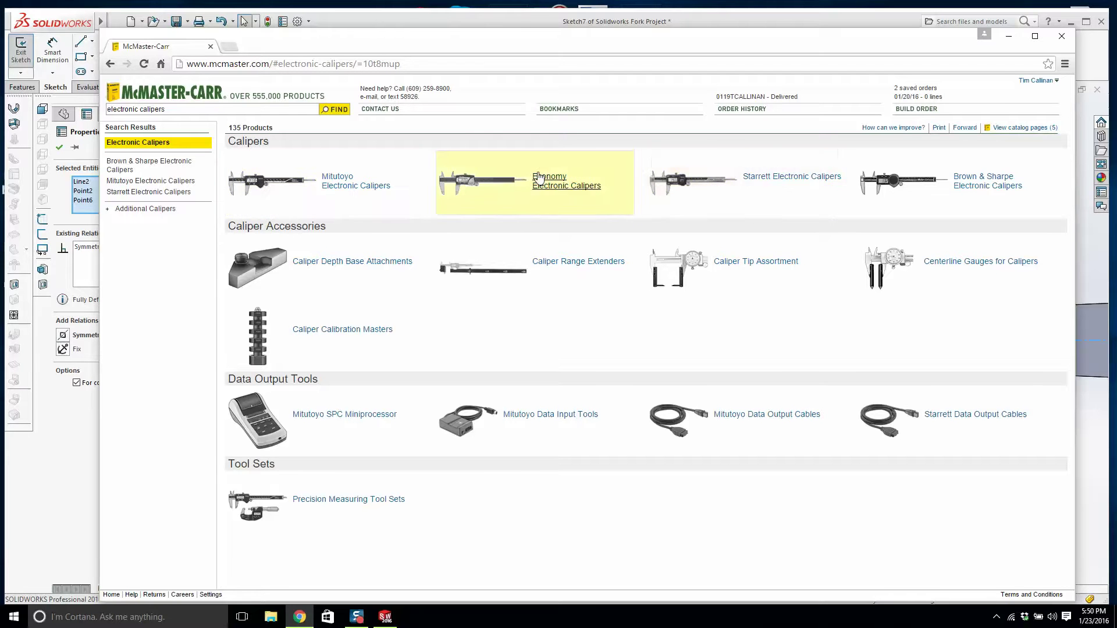
pyautogui.click(341, 183)
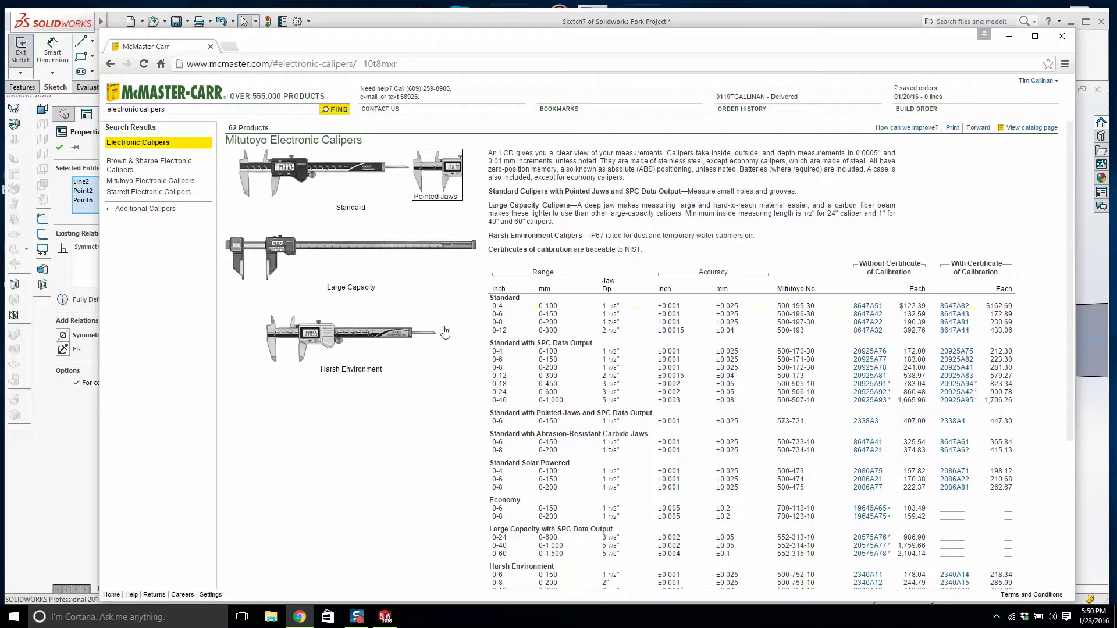
pyautogui.click(333, 183)
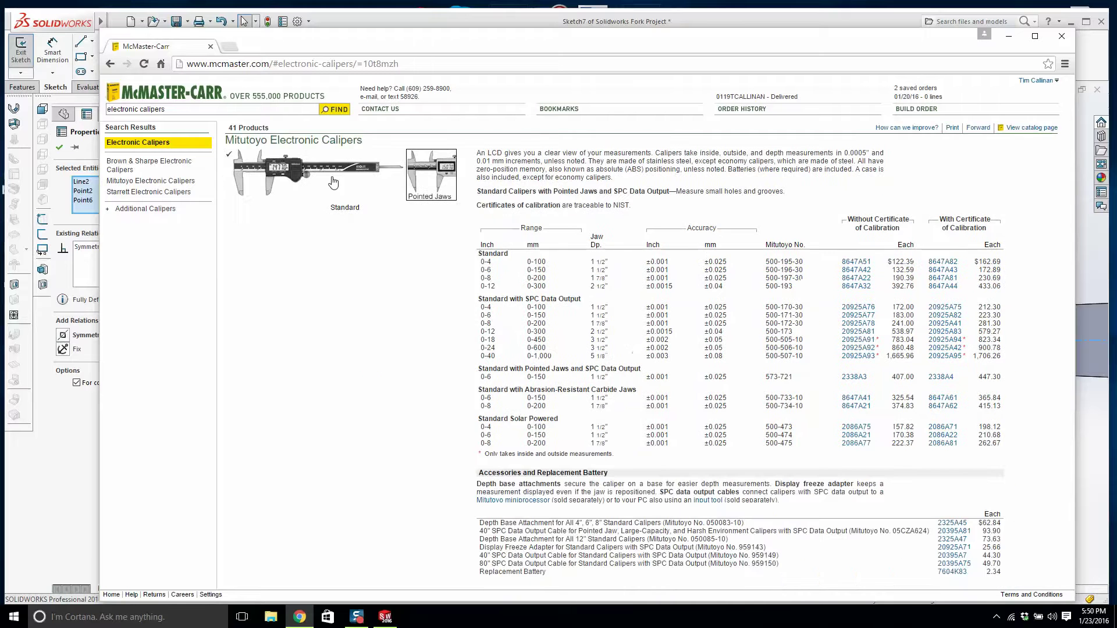
pyautogui.click(1062, 36)
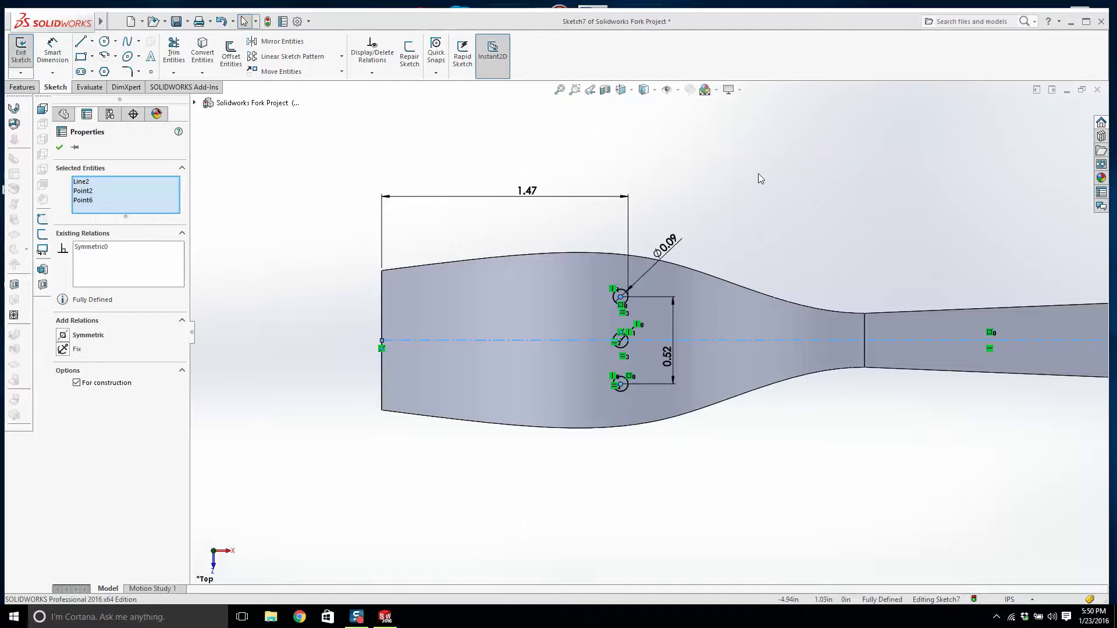
# - Draw three connected lines from the upper circle's top to the head's tip edge, about 0.16 in along it, and back to the circle's bottom
pyautogui.click(81, 42)
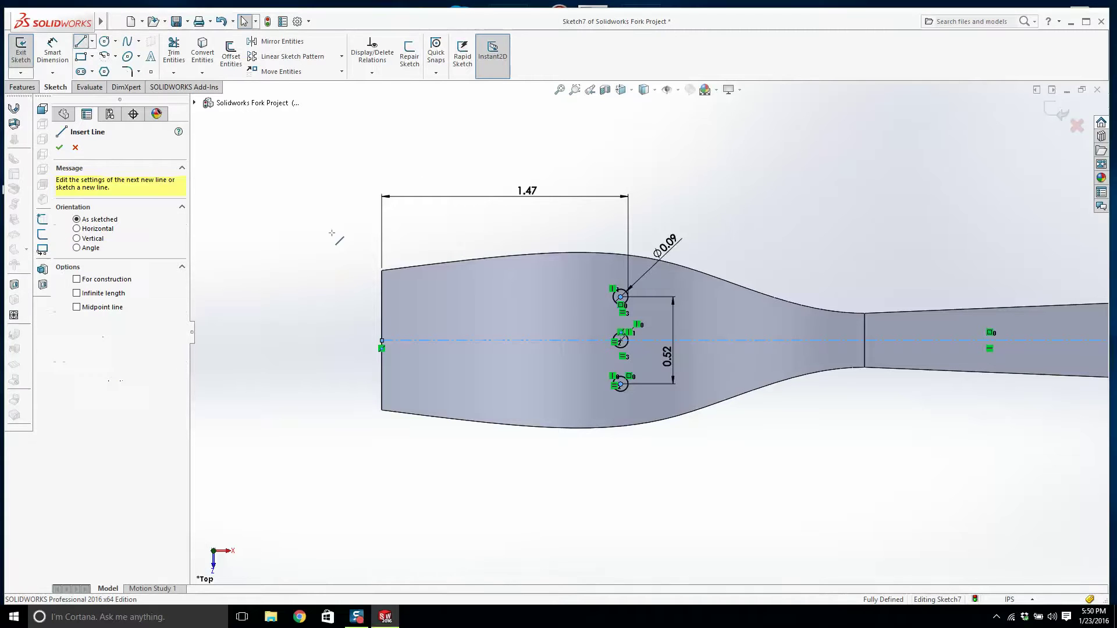
pyautogui.scroll(-2, 459, 348)
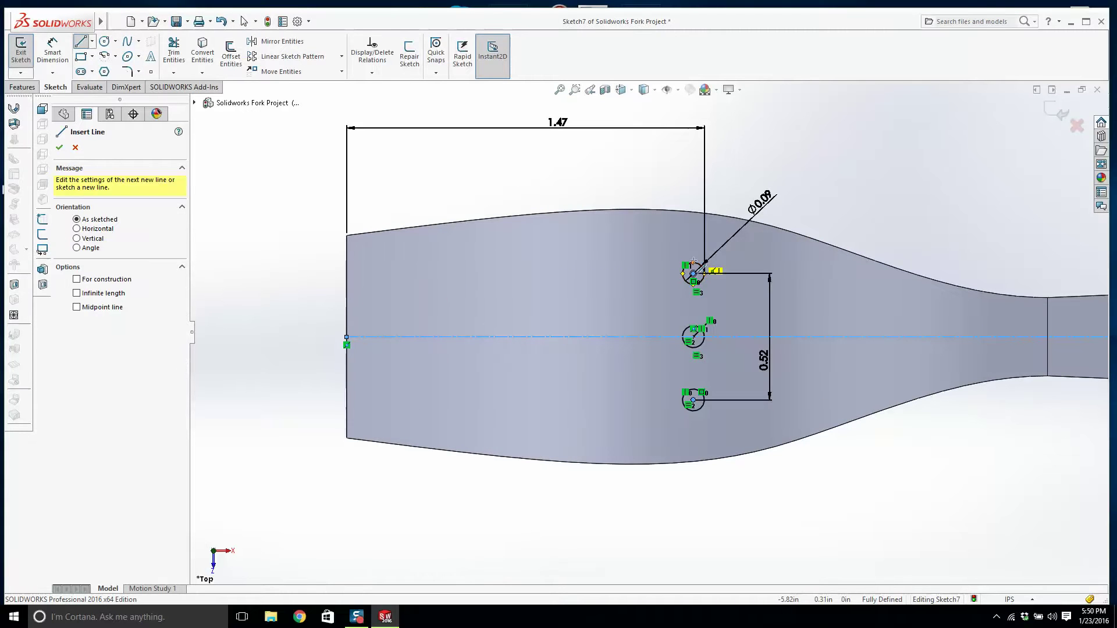
pyautogui.click(693, 262)
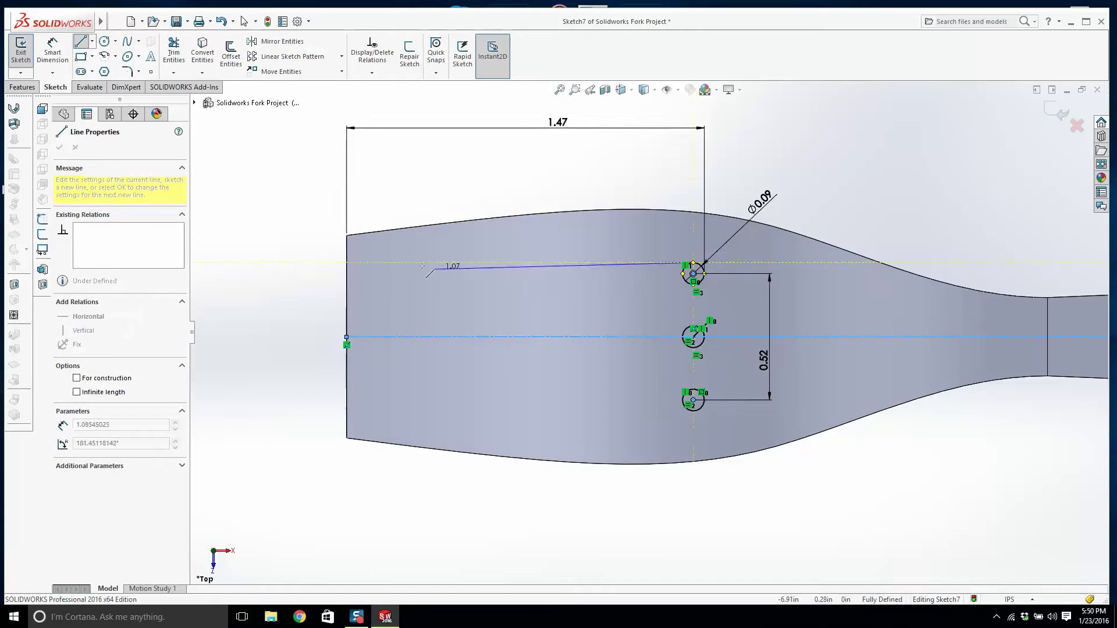
pyautogui.click(355, 251)
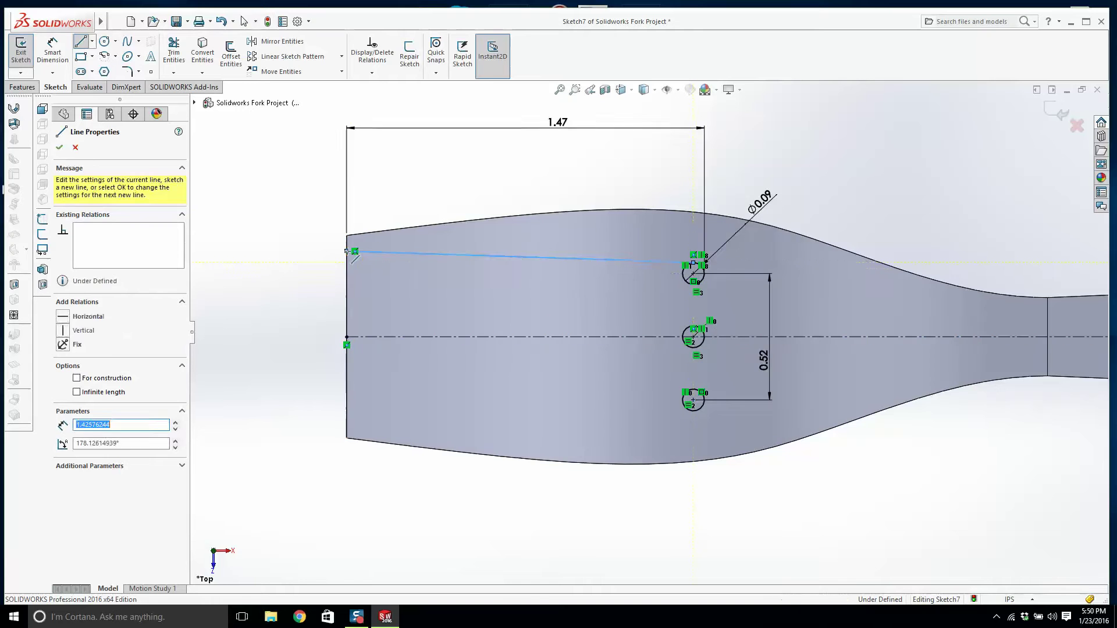
pyautogui.click(347, 287)
pyautogui.scroll(-2, 617, 278)
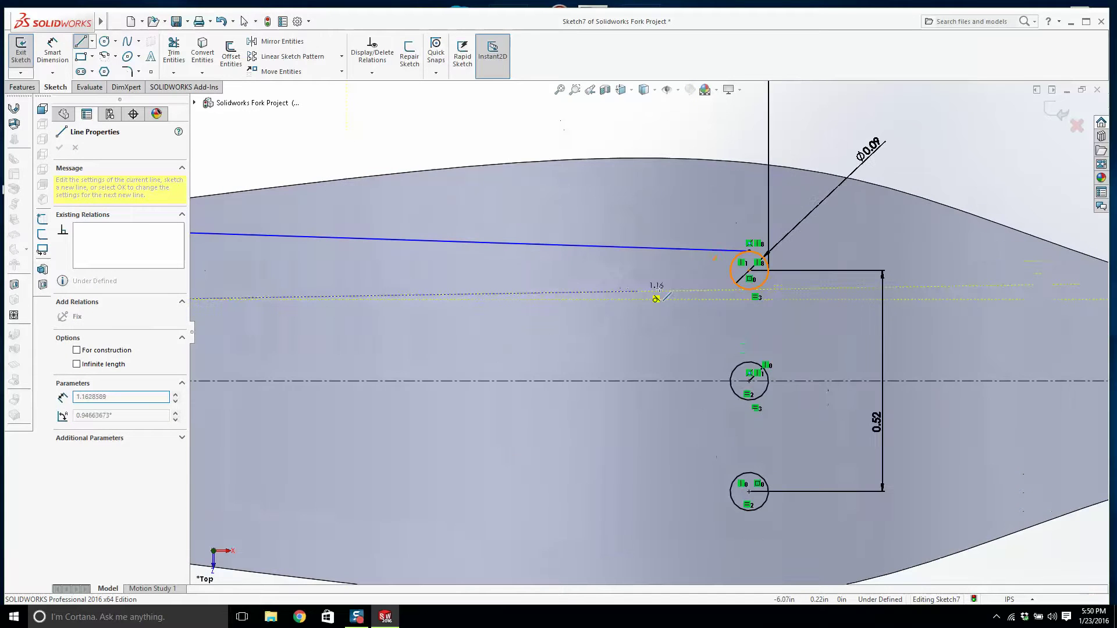
pyautogui.click(750, 289)
pyautogui.press('Escape')
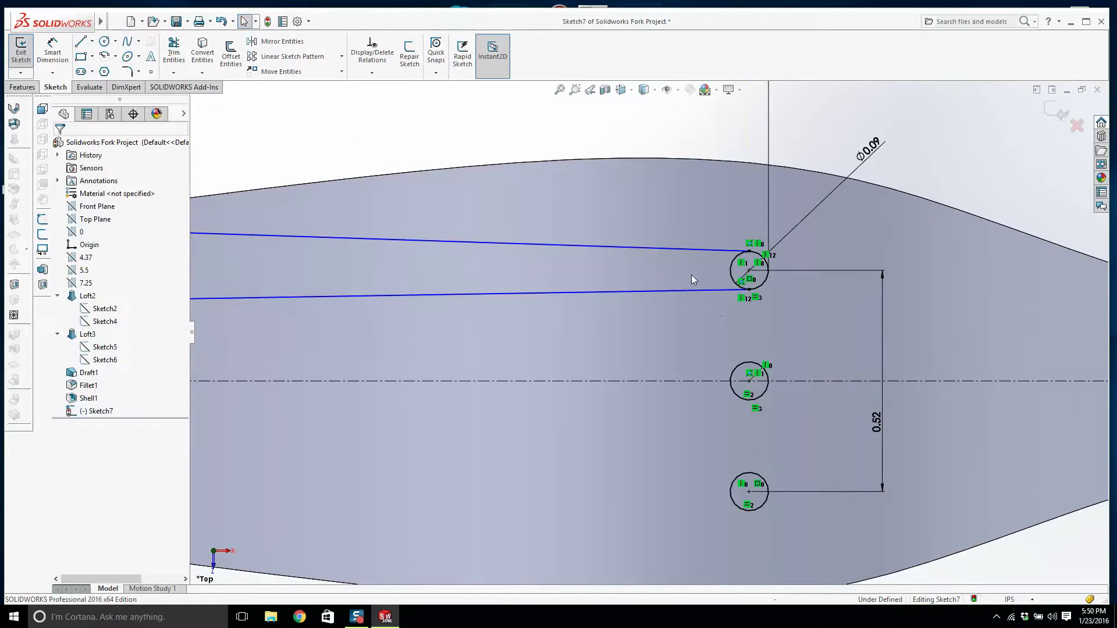
# - Dimension the distance between the two slot line endpoints on the tip edge as 0.2 in
pyautogui.scroll(4, 691, 275)
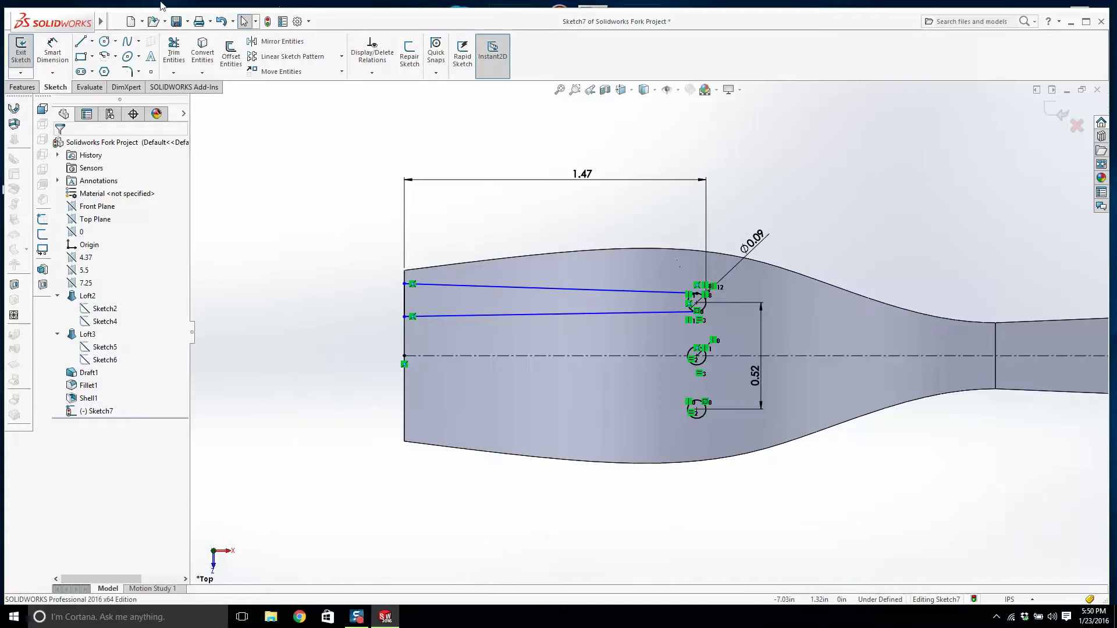
pyautogui.click(52, 51)
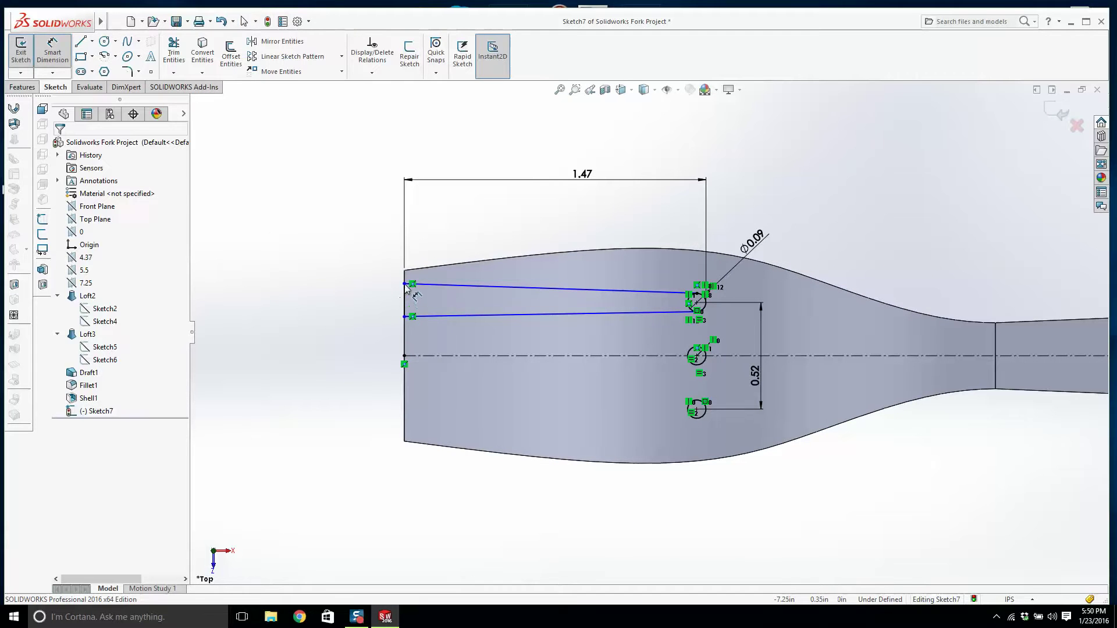
pyautogui.click(405, 284)
pyautogui.click(406, 316)
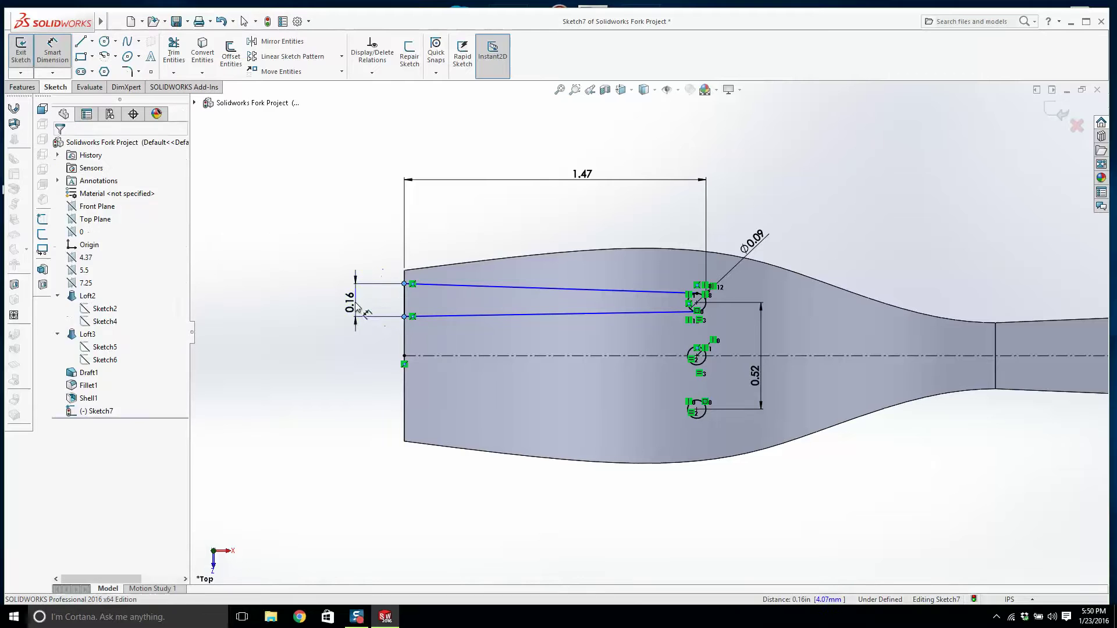
pyautogui.click(359, 309)
pyautogui.write('0.2')
pyautogui.press('Return')
pyautogui.press('Escape')
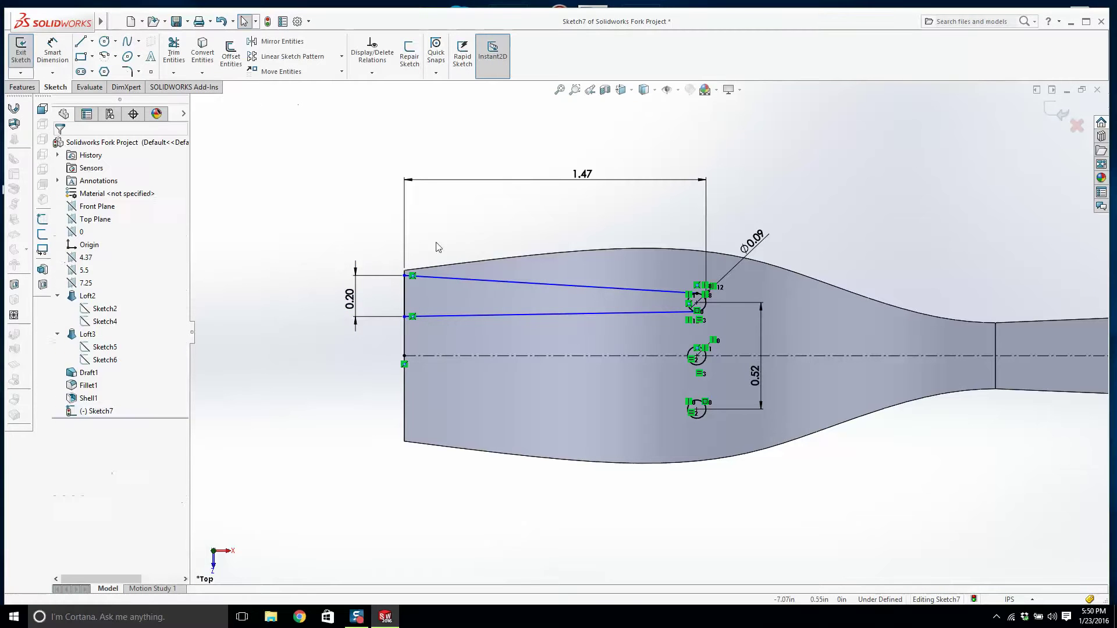
# - Draw a horizontal centreline from the upper circle's centre to just beyond the head's tip edge
pyautogui.click(92, 41)
pyautogui.click(105, 69)
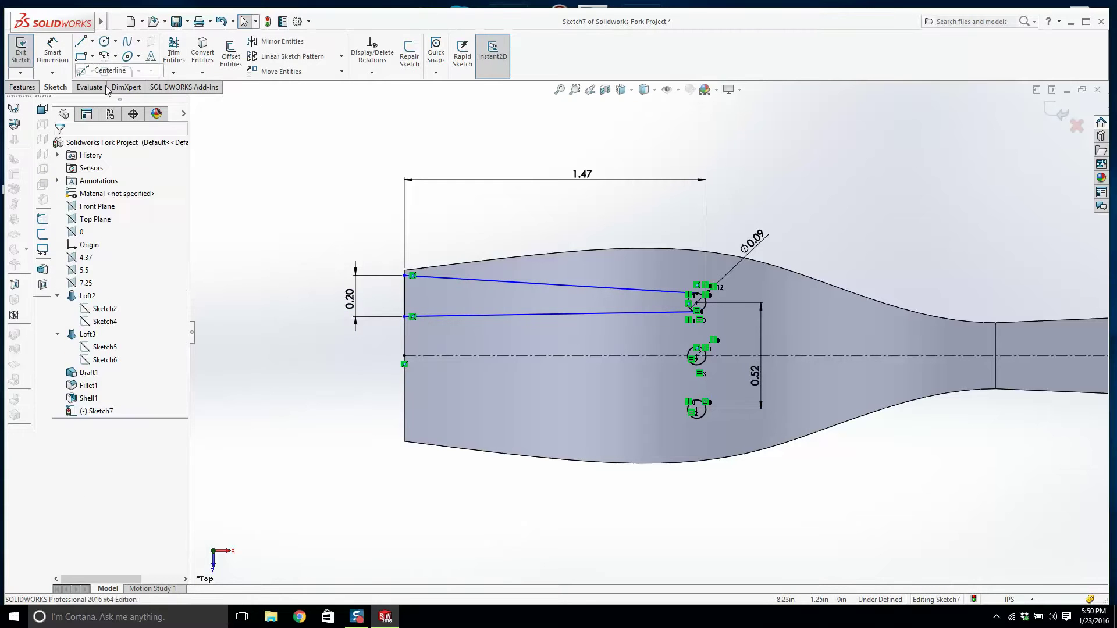
pyautogui.scroll(-3, 698, 317)
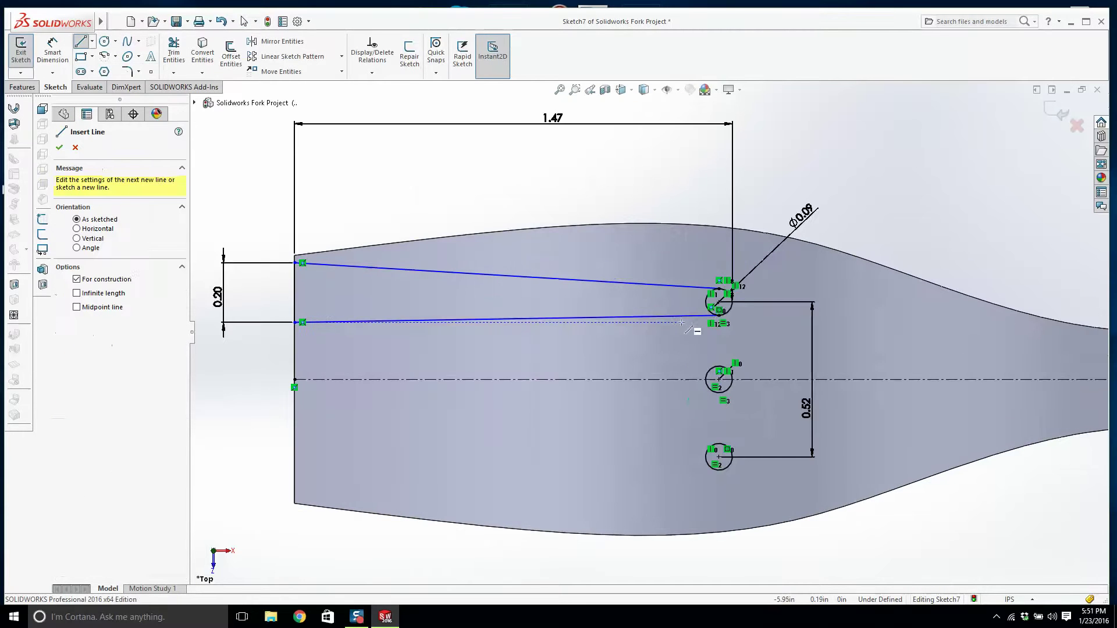
pyautogui.click(719, 302)
pyautogui.click(248, 302)
pyautogui.press('Escape')
# - Make the two long slot lines symmetric about the upper circle's centreline
pyautogui.moveTo(493, 352); pyautogui.dragTo(434, 256)
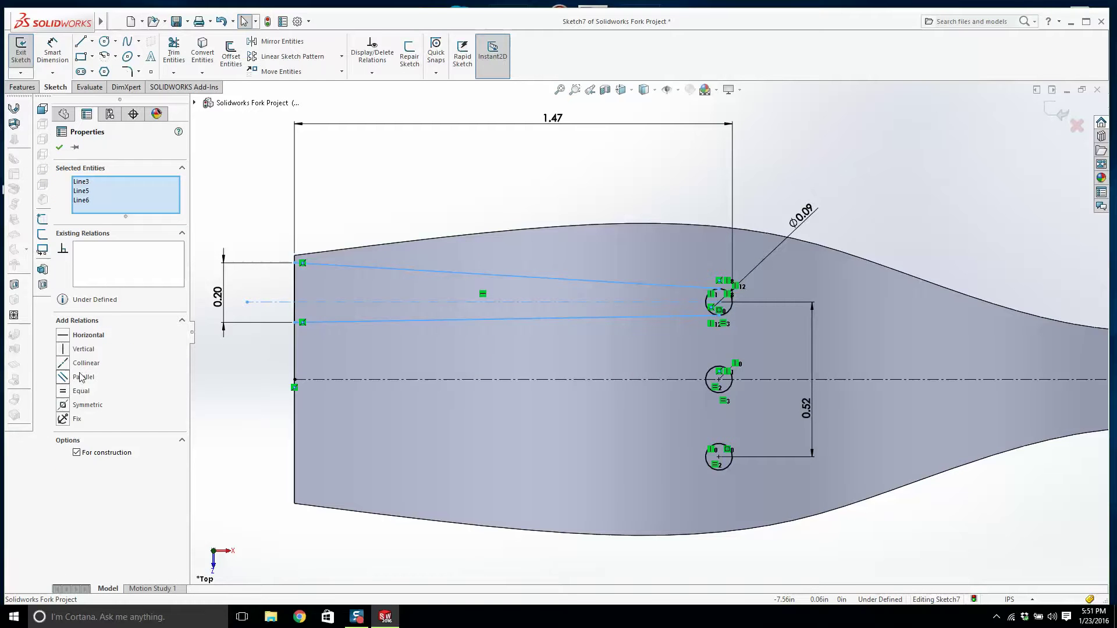
pyautogui.click(87, 404)
pyautogui.press('Escape')
pyautogui.scroll(3, 500, 348)
pyautogui.scroll(-1, 605, 343)
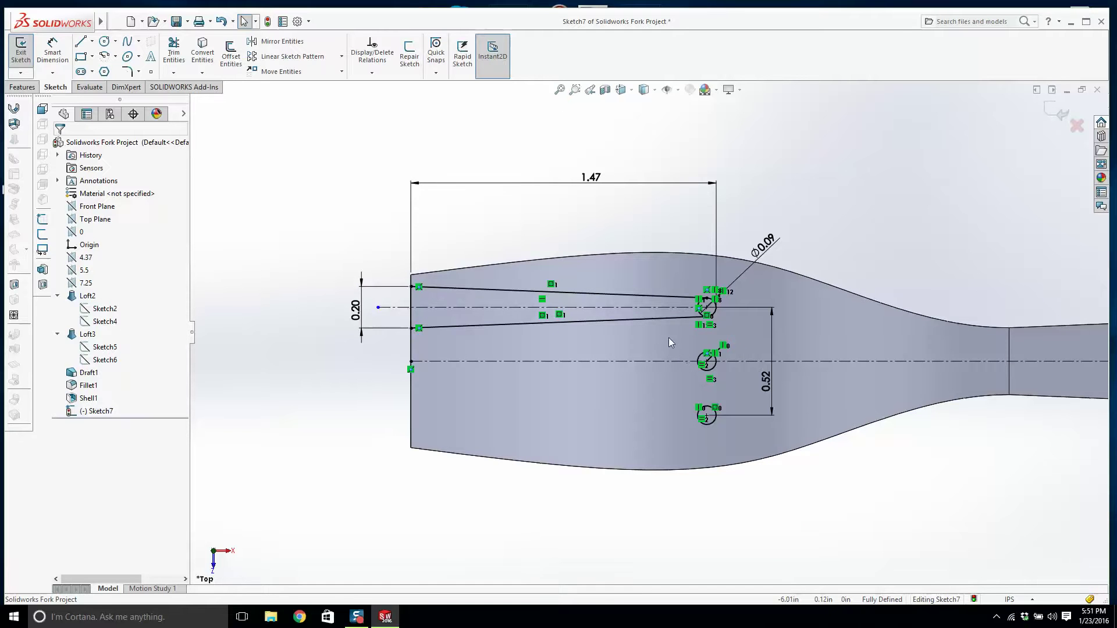
pyautogui.click(82, 42)
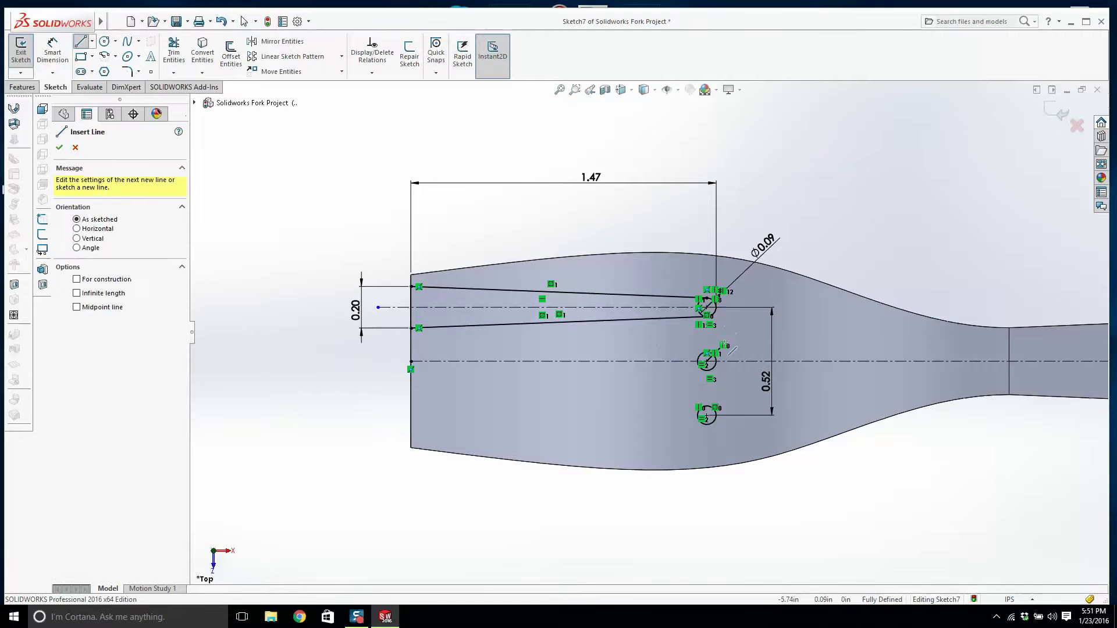
pyautogui.scroll(-3, 734, 346)
pyautogui.press('Escape')
pyautogui.scroll(2, 668, 327)
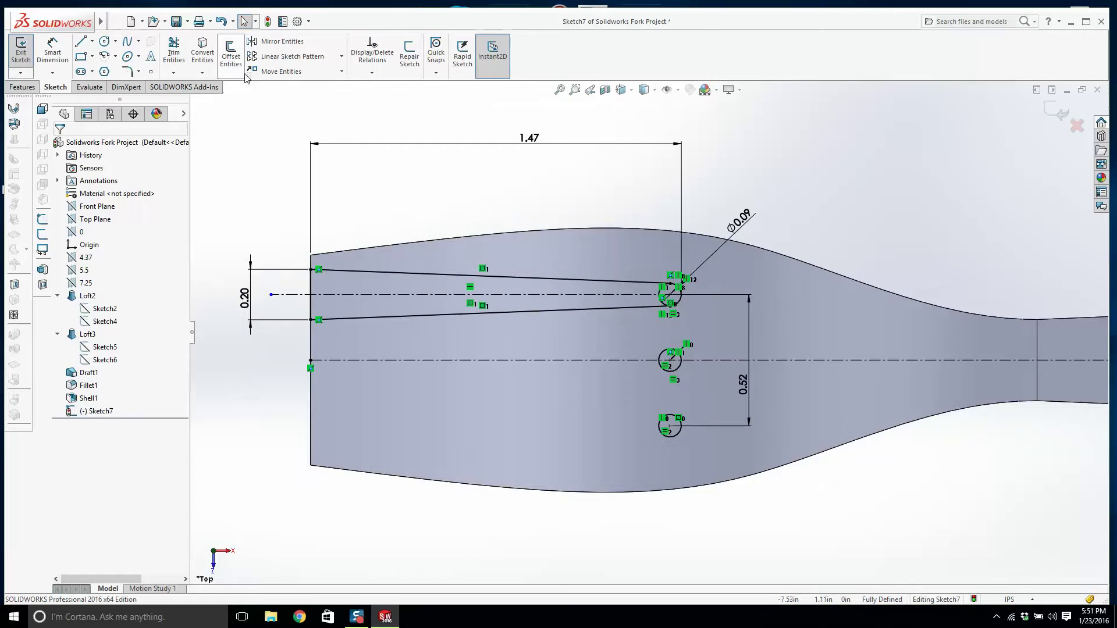
# - Mirror the upper slot's three lines about the fork's middle horizontal centreline
pyautogui.click(279, 41)
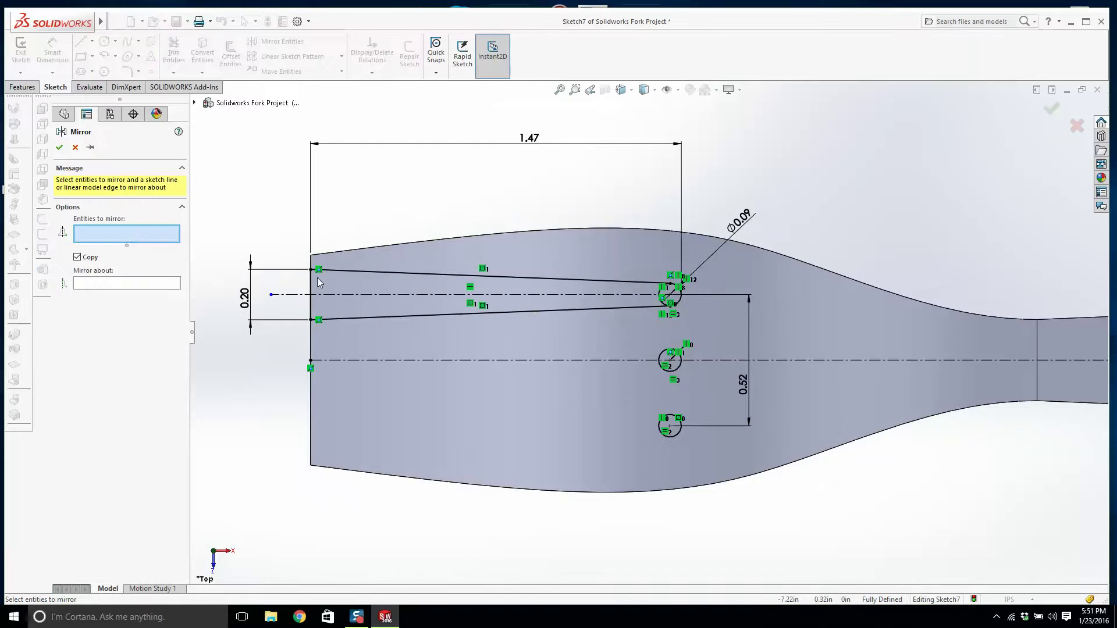
pyautogui.moveTo(678, 323)
pyautogui.mouseDown()
pyautogui.moveTo(692, 320)
pyautogui.moveTo(678, 326)
pyautogui.mouseUp()
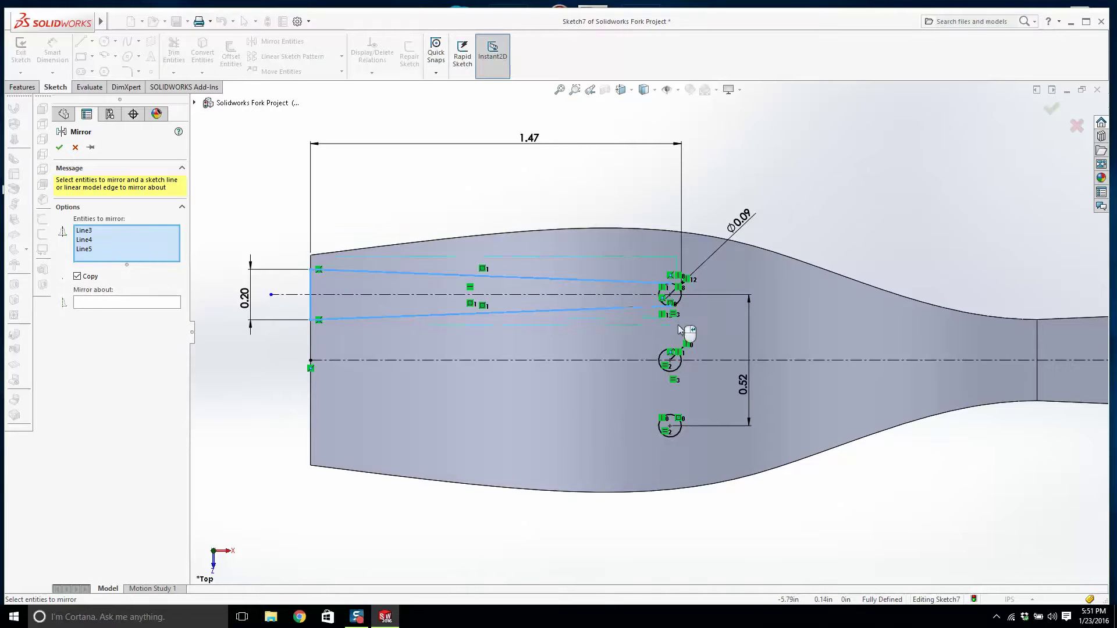
pyautogui.click(402, 360)
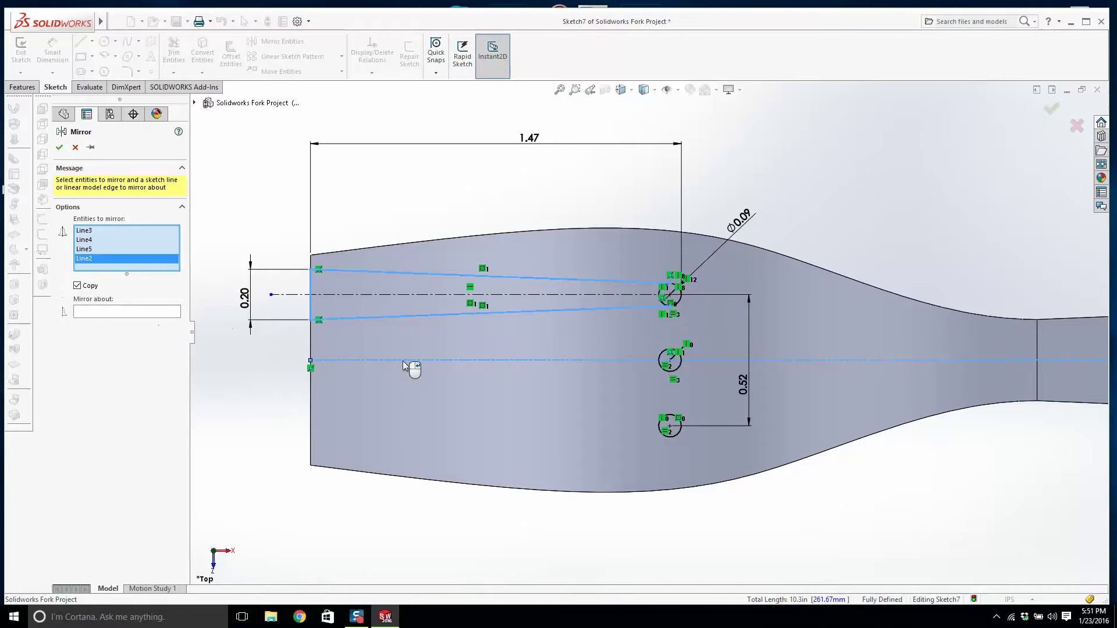
pyautogui.click(143, 312)
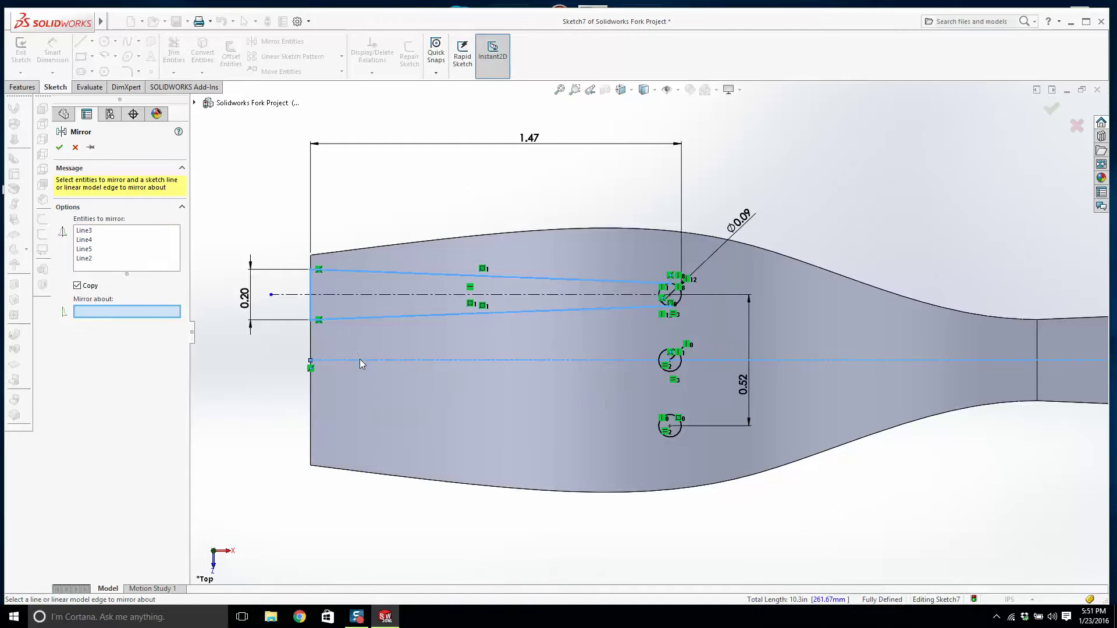
pyautogui.click(359, 359)
pyautogui.click(59, 147)
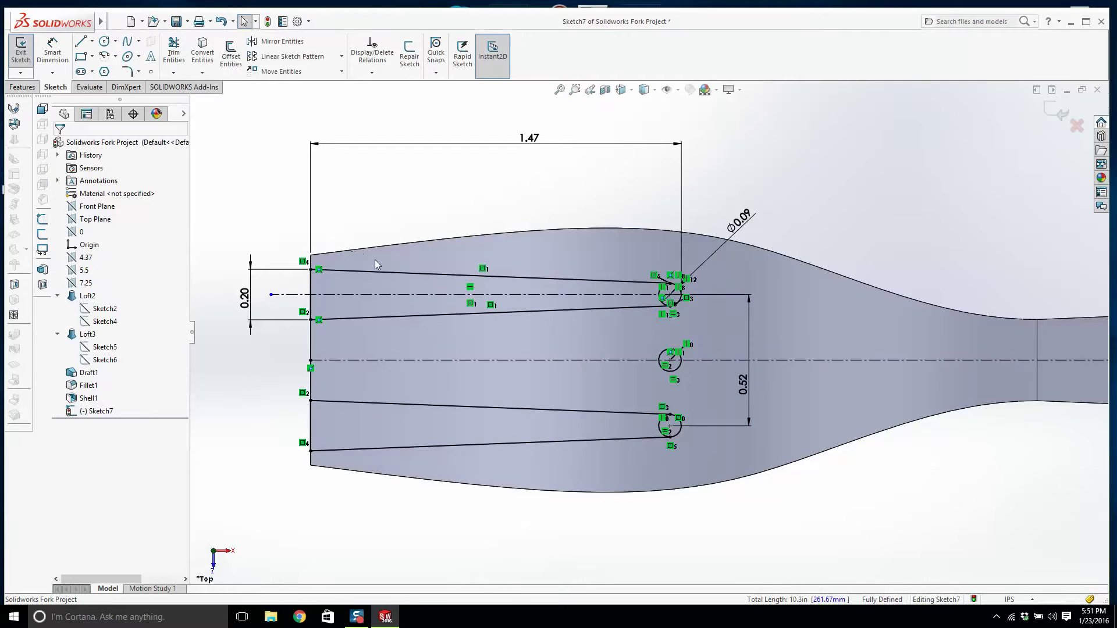
# - Draw a line from the head's tip edge to the top of the middle circle
pyautogui.scroll(-2, 460, 372)
pyautogui.click(81, 42)
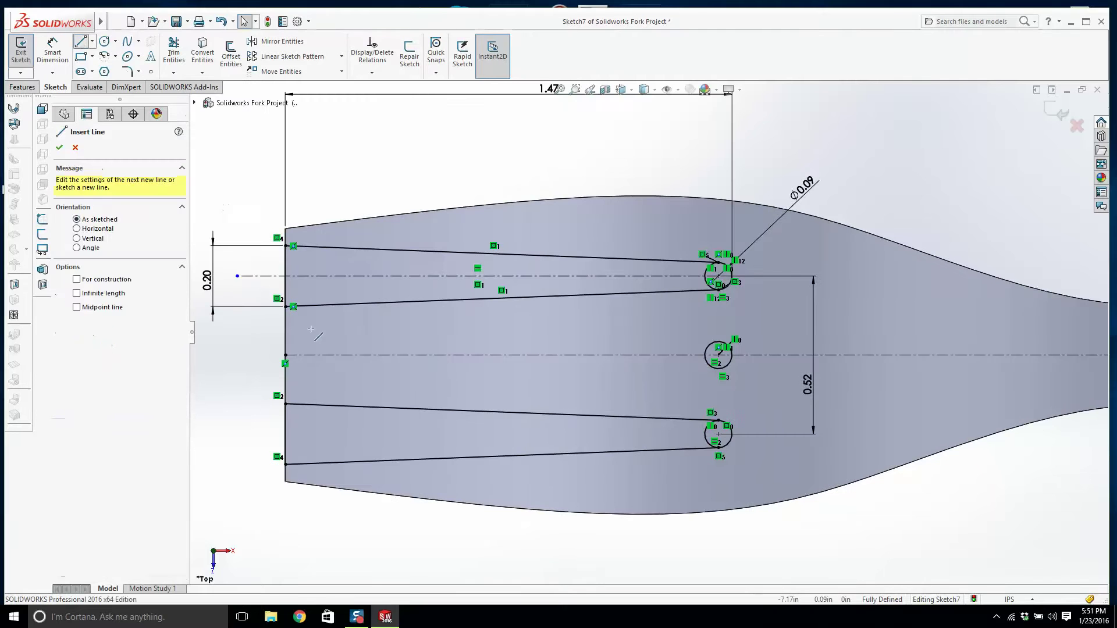
pyautogui.click(286, 320)
pyautogui.scroll(-2, 519, 332)
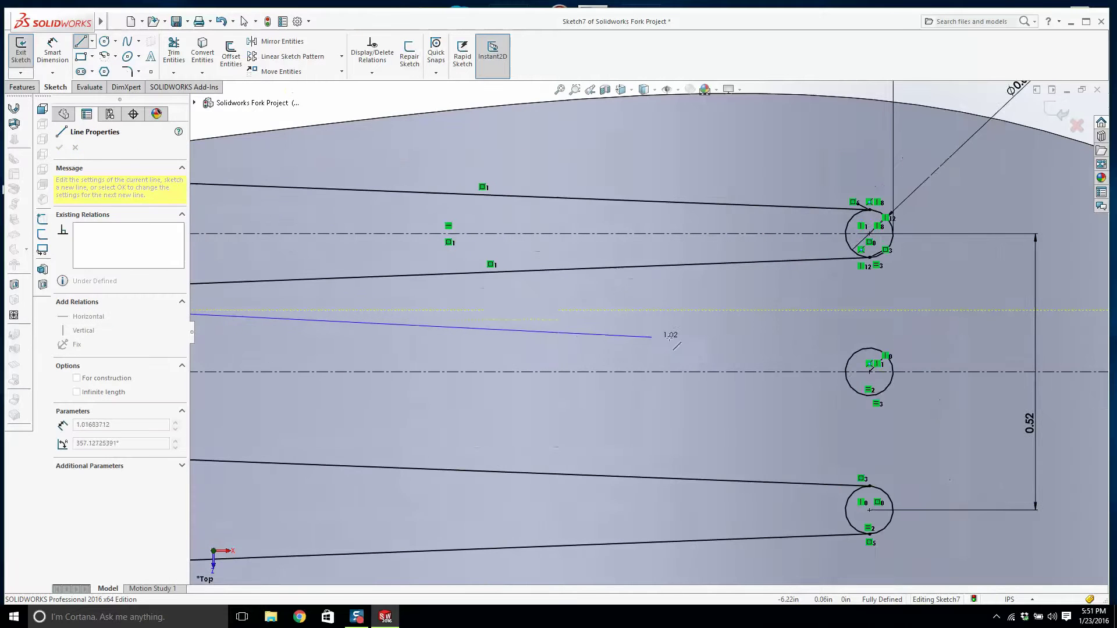
pyautogui.click(869, 348)
pyautogui.press('Escape')
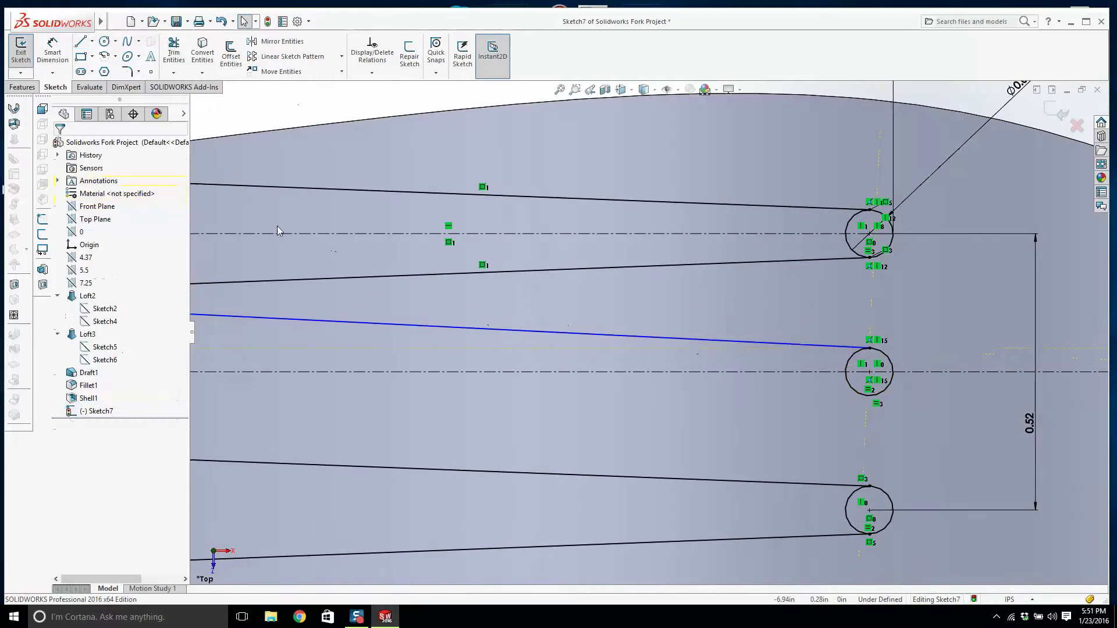
# - Draw a line from the middle circle's bottom to the tip edge, then along the edge about 0.22 in to the upper line's endpoint
pyautogui.press('f')
pyautogui.click(82, 43)
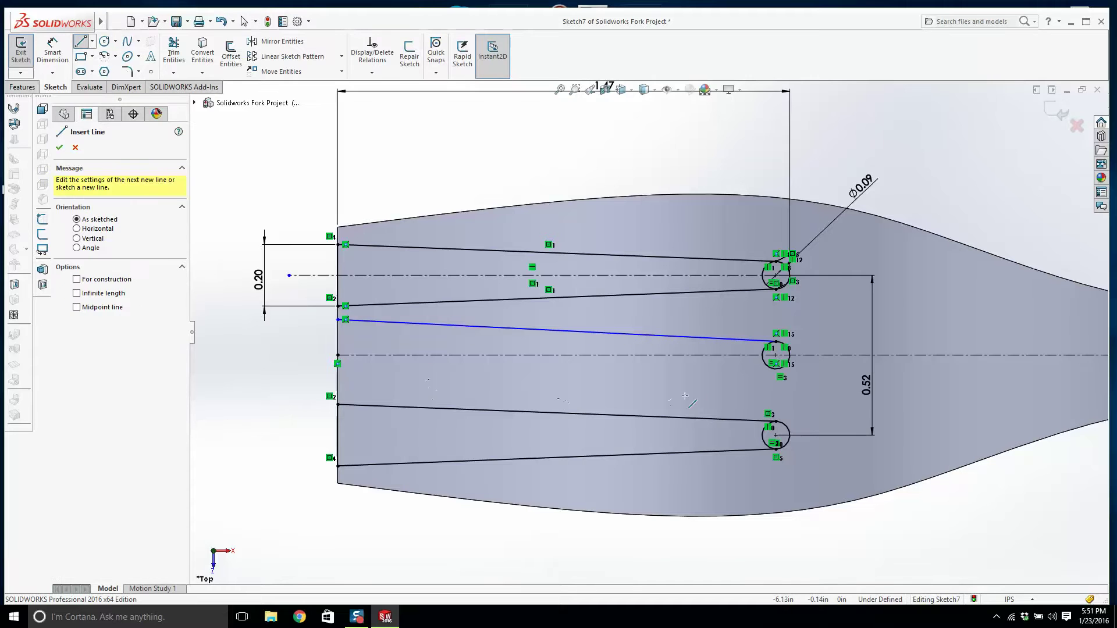
pyautogui.click(777, 369)
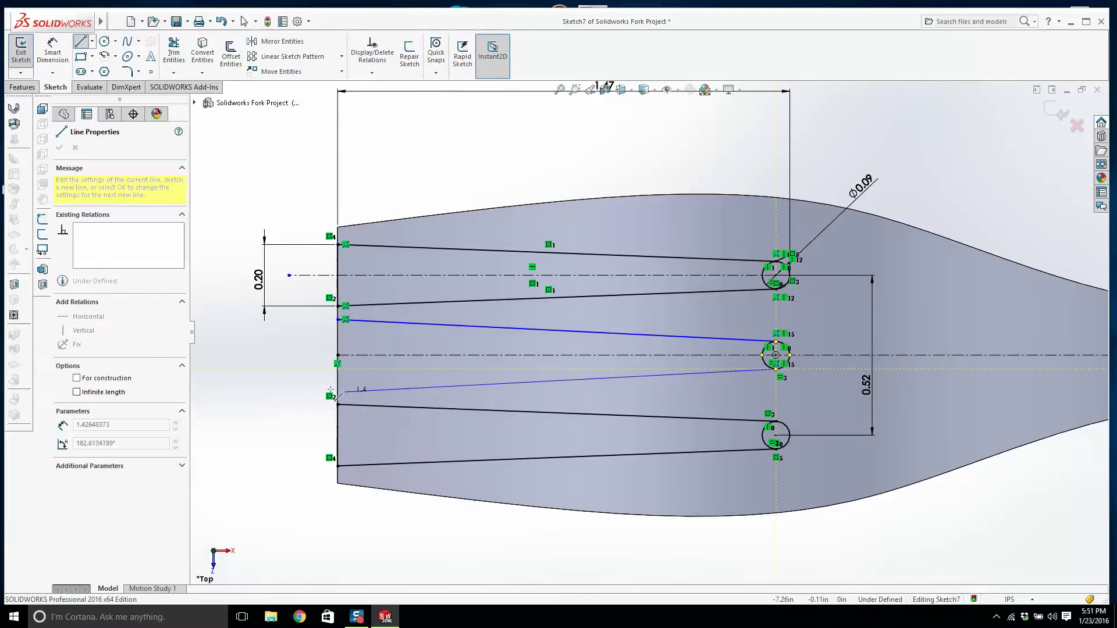
pyautogui.click(337, 386)
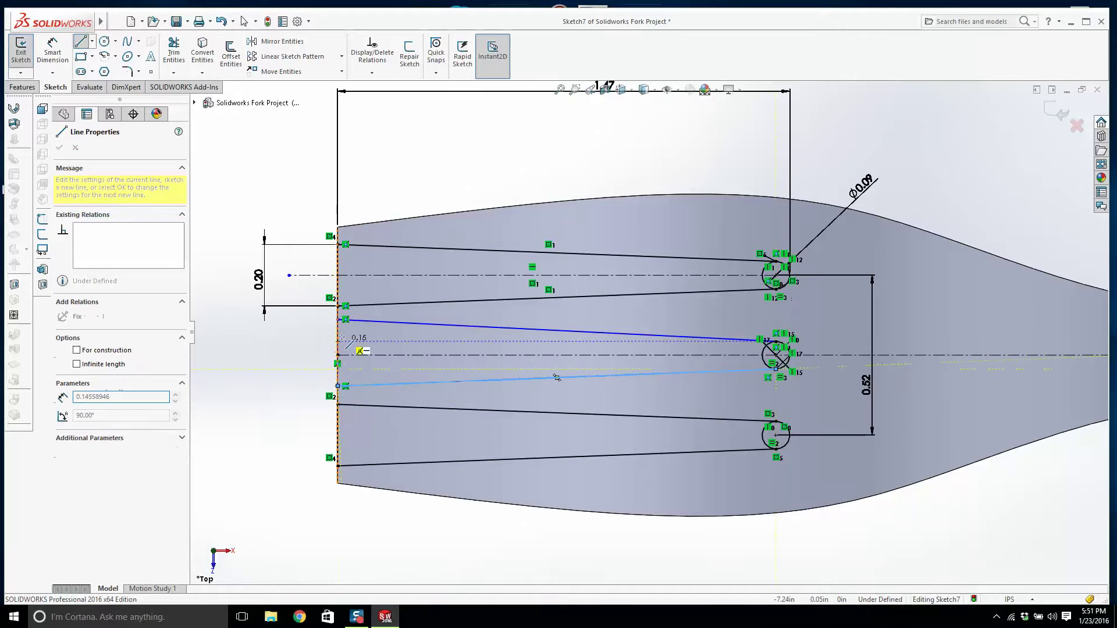
pyautogui.press('Escape')
pyautogui.press('Escape')
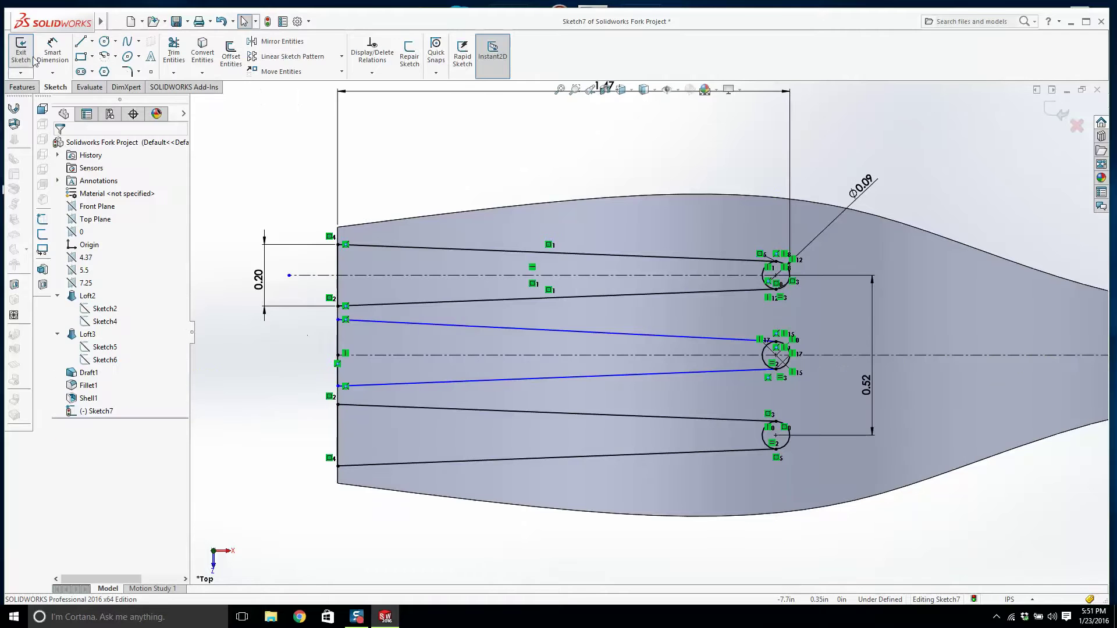
# - Dimension the middle slot's line on the tip edge as 0.2 in
pyautogui.click(48, 54)
pyautogui.click(338, 339)
pyautogui.click(286, 350)
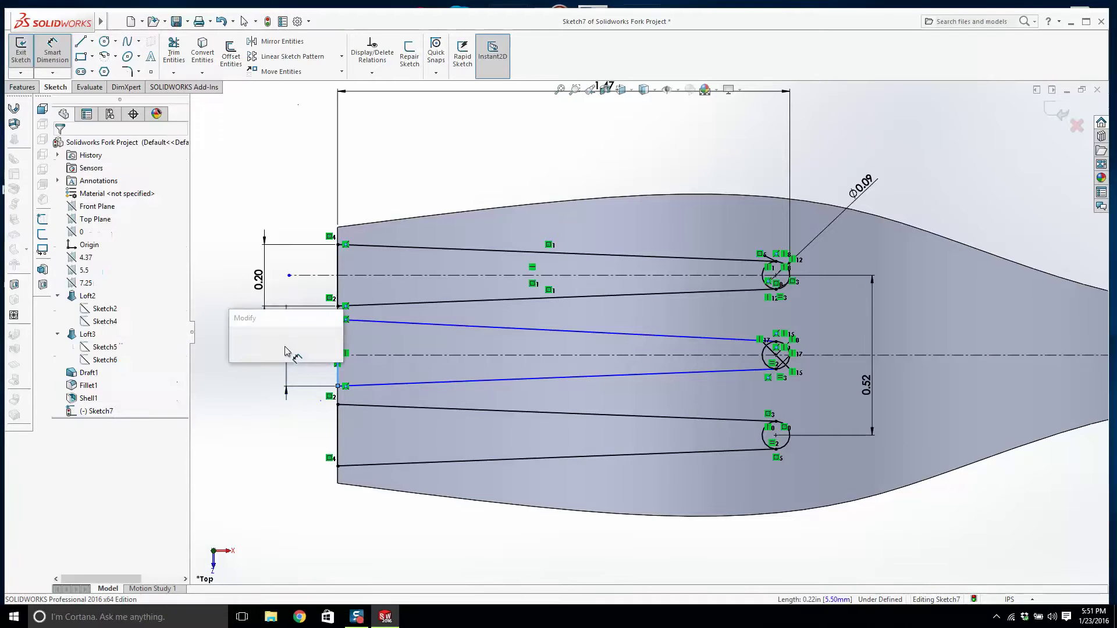
pyautogui.write('0.2')
pyautogui.press('Return')
pyautogui.press('Escape')
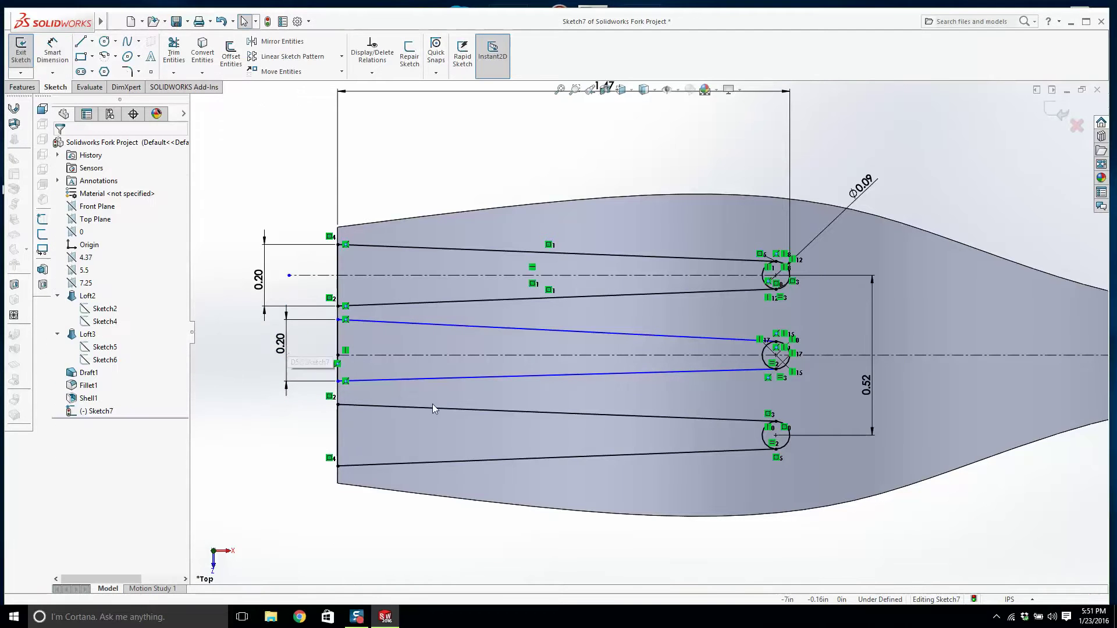
# - Make the middle slot's two long lines symmetric about the fork's middle centreline
pyautogui.moveTo(558, 375); pyautogui.dragTo(520, 327)
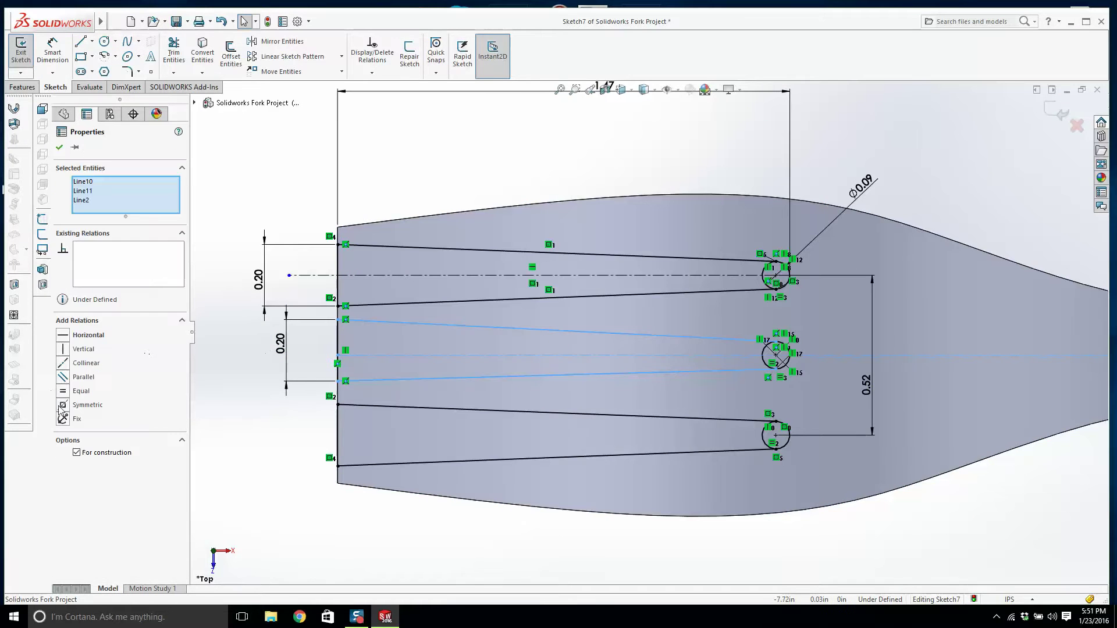
pyautogui.press('Escape')
pyautogui.scroll(3, 330, 396)
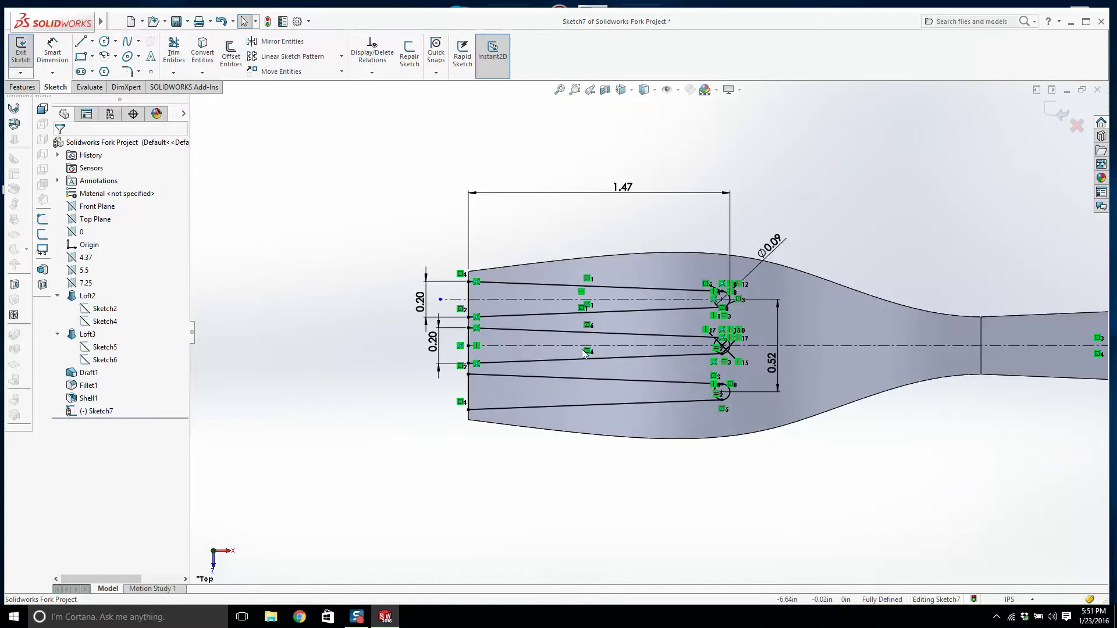
# - Trim away the tip-facing half of each of the three circles inside the slots, leaving rounded slot ends
pyautogui.scroll(-2, 620, 365)
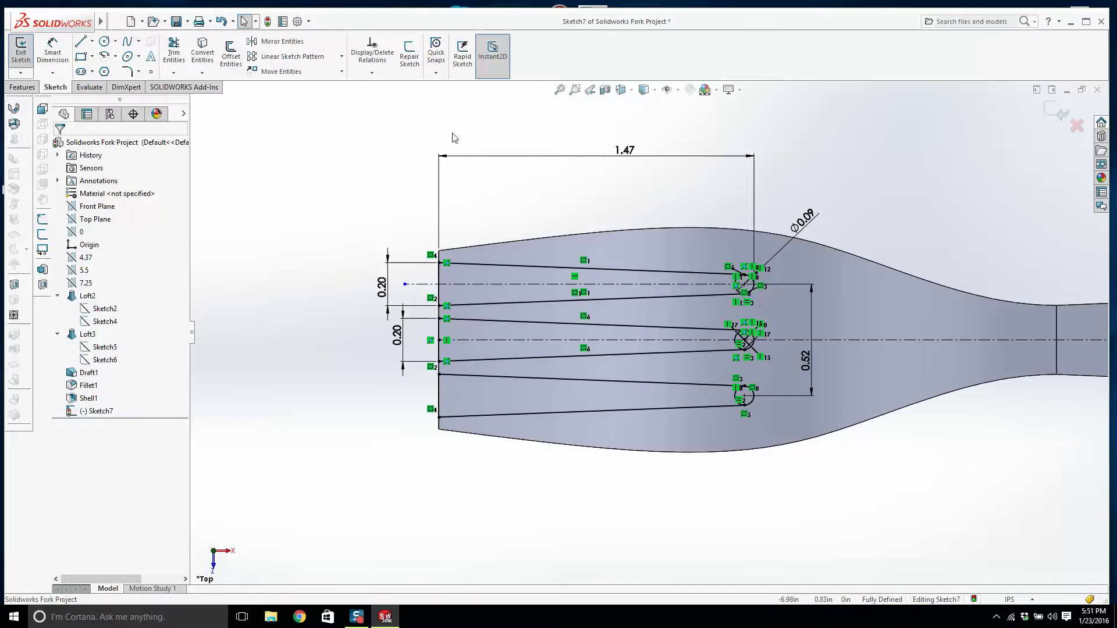
pyautogui.click(174, 51)
pyautogui.scroll(-5, 762, 278)
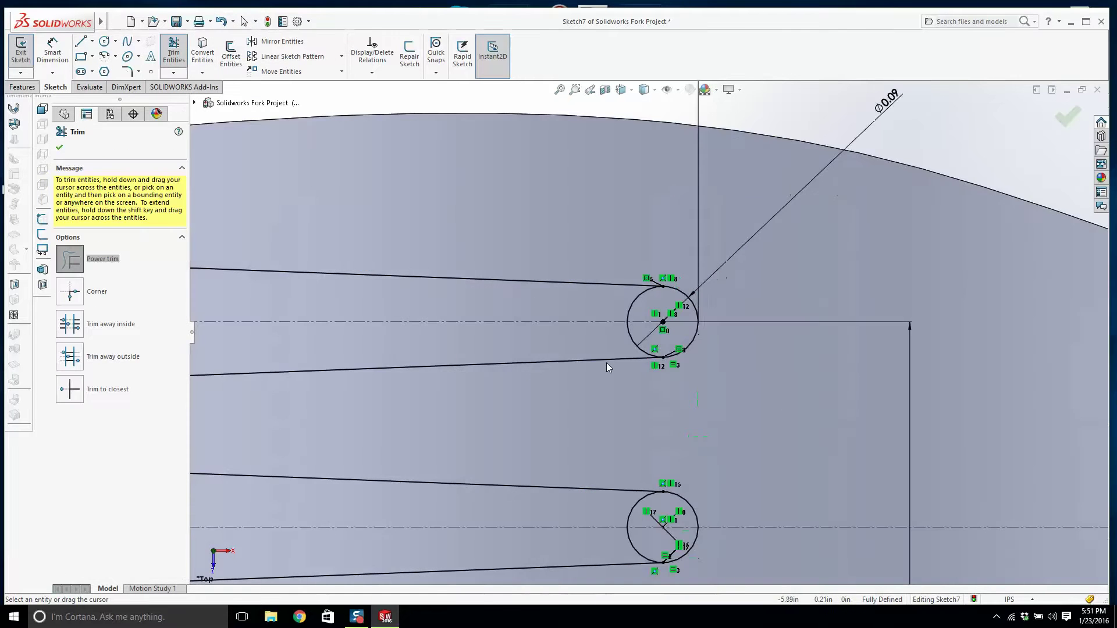
pyautogui.moveTo(638, 349)
pyautogui.mouseDown()
pyautogui.moveTo(626, 317)
pyautogui.moveTo(640, 309)
pyautogui.mouseUp()
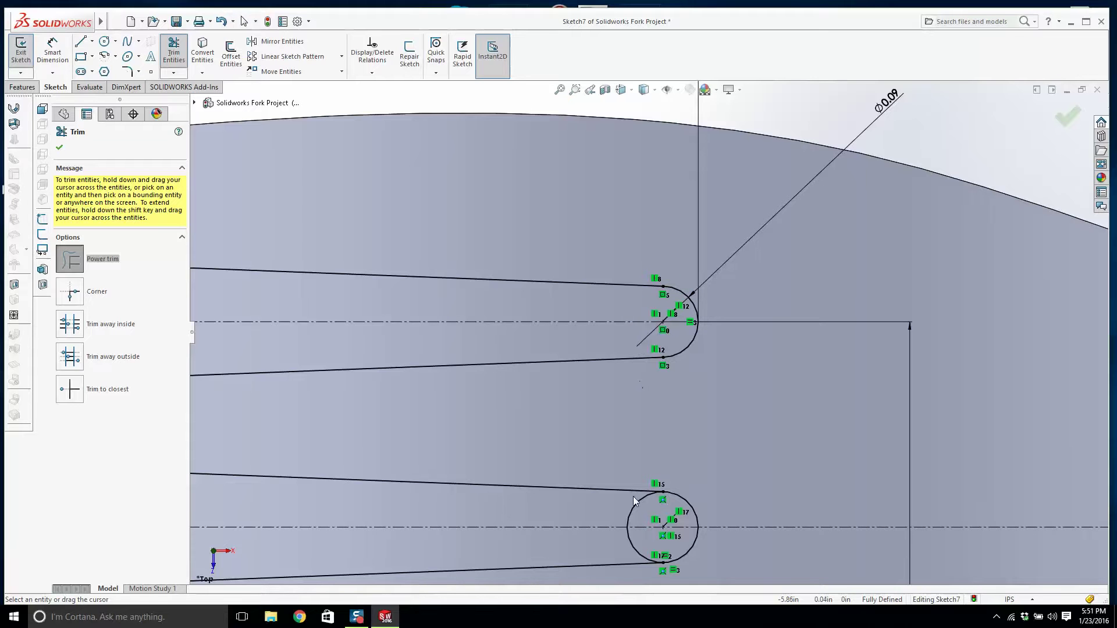
pyautogui.moveTo(609, 556); pyautogui.dragTo(657, 529)
pyautogui.scroll(5, 652, 524)
pyautogui.scroll(-4, 636, 505)
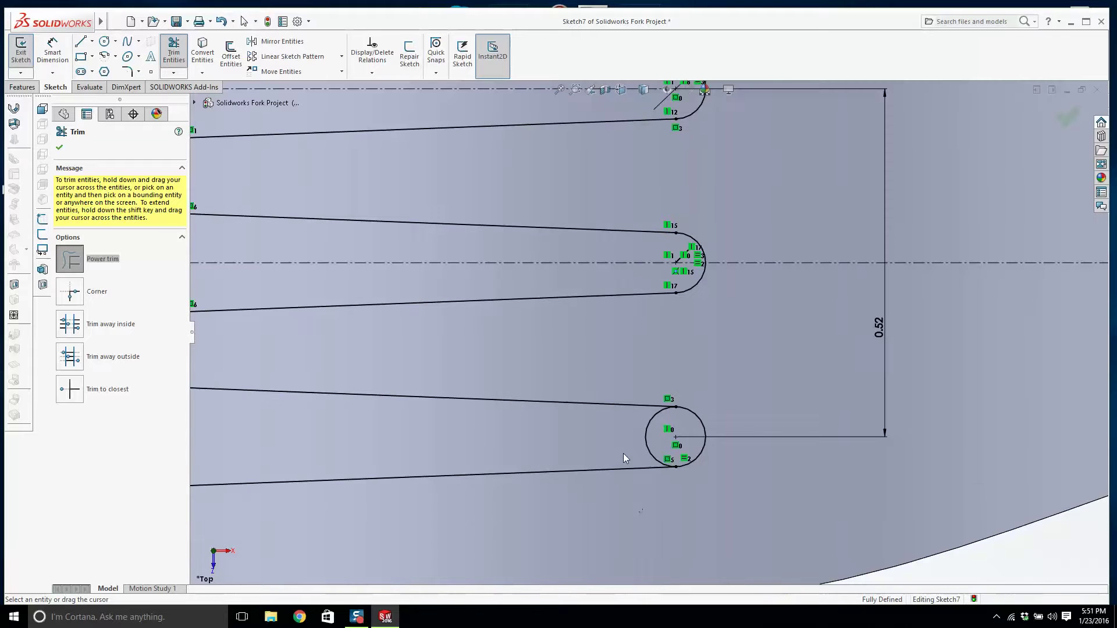
pyautogui.moveTo(623, 453); pyautogui.dragTo(656, 438)
pyautogui.scroll(3, 642, 437)
pyautogui.scroll(3, 642, 437)
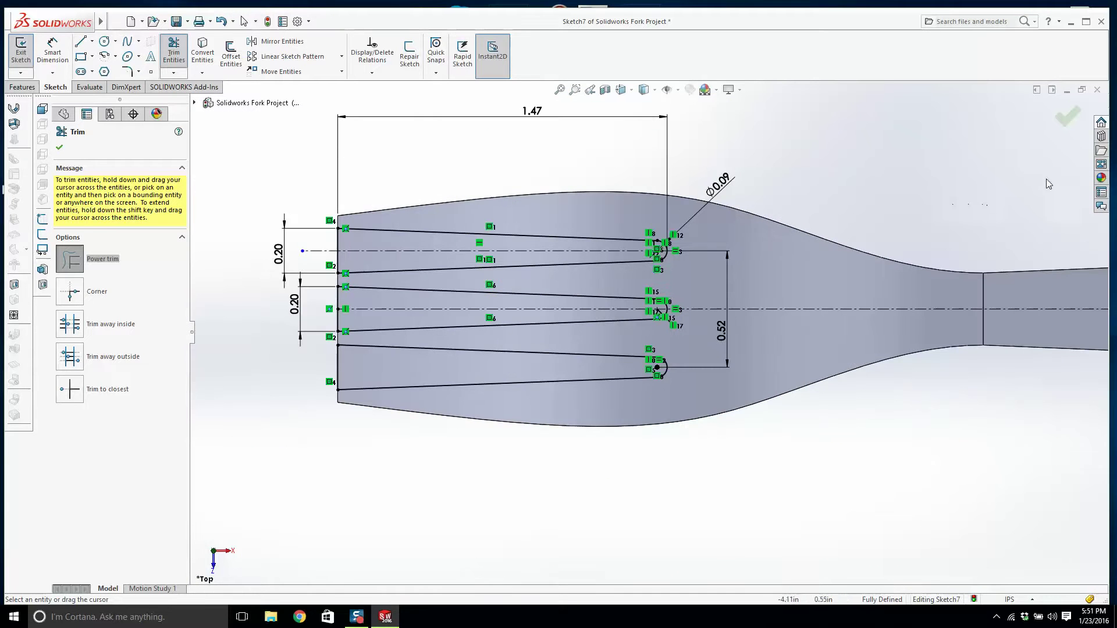
pyautogui.click(1065, 120)
# - Finish the slot sketch and cut-extrude the three slots Through All to form the fork's tines
pyautogui.click(21, 52)
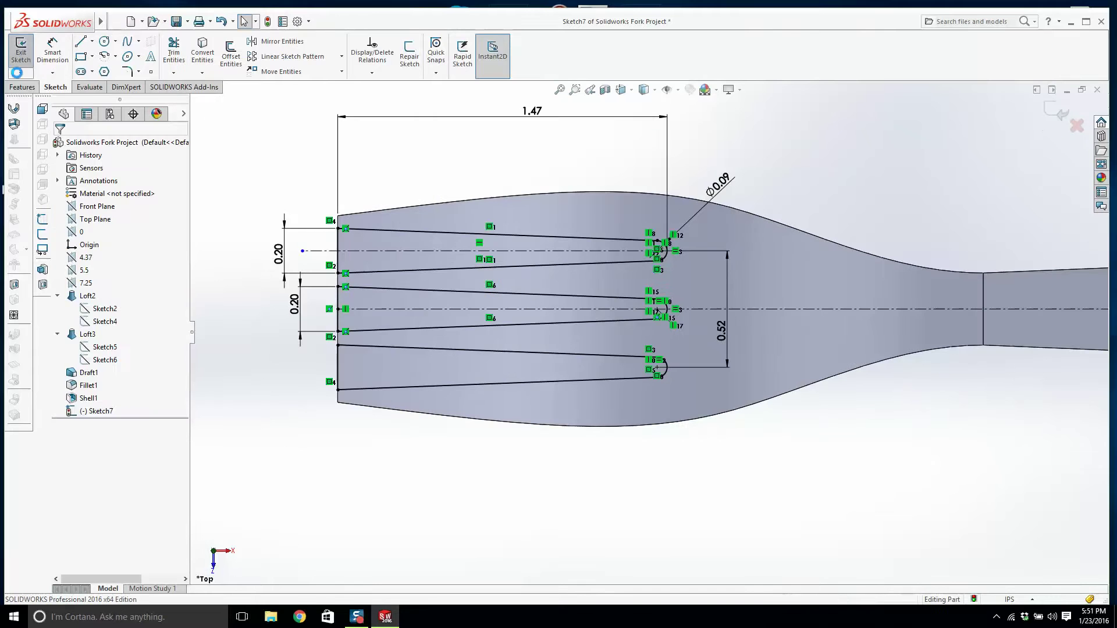
pyautogui.click(182, 54)
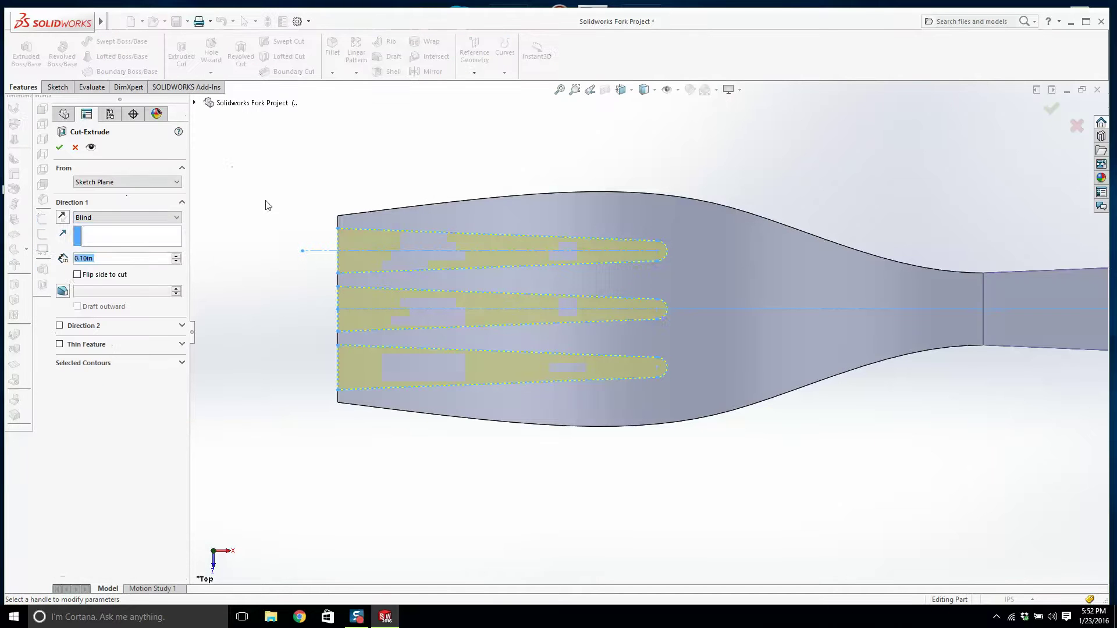
pyautogui.click(127, 217)
pyautogui.click(96, 227)
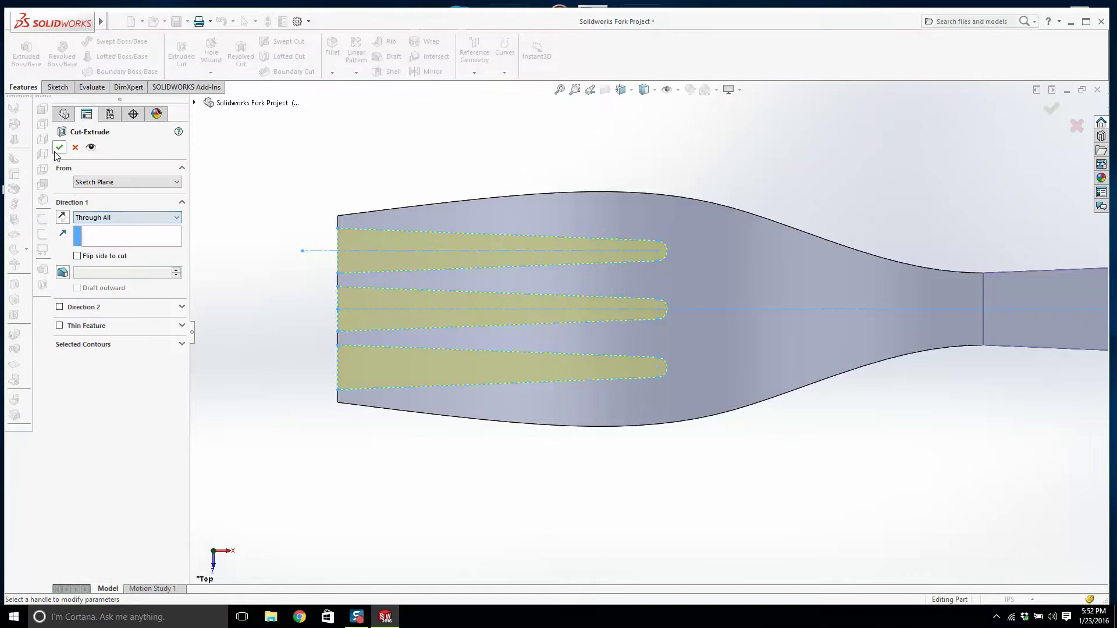
pyautogui.click(302, 261)
# - Start a fillet and select the end face of the nearest outer tine
pyautogui.scroll(4, 456, 324)
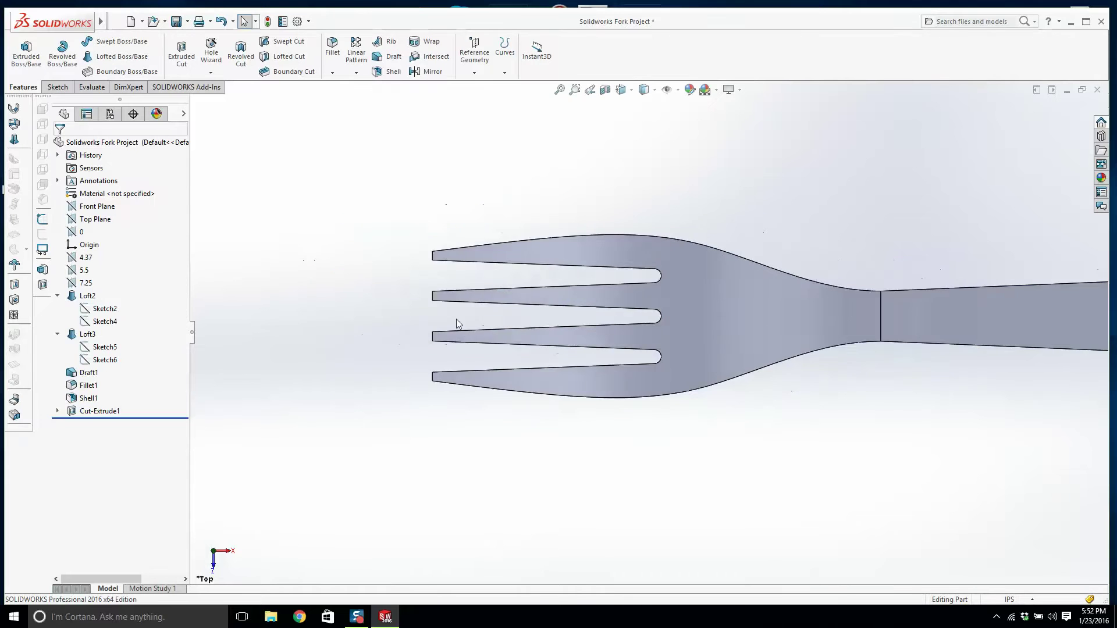
pyautogui.moveTo(591, 320); pyautogui.dragTo(706, 457, button='middle')
pyautogui.scroll(4, 692, 391)
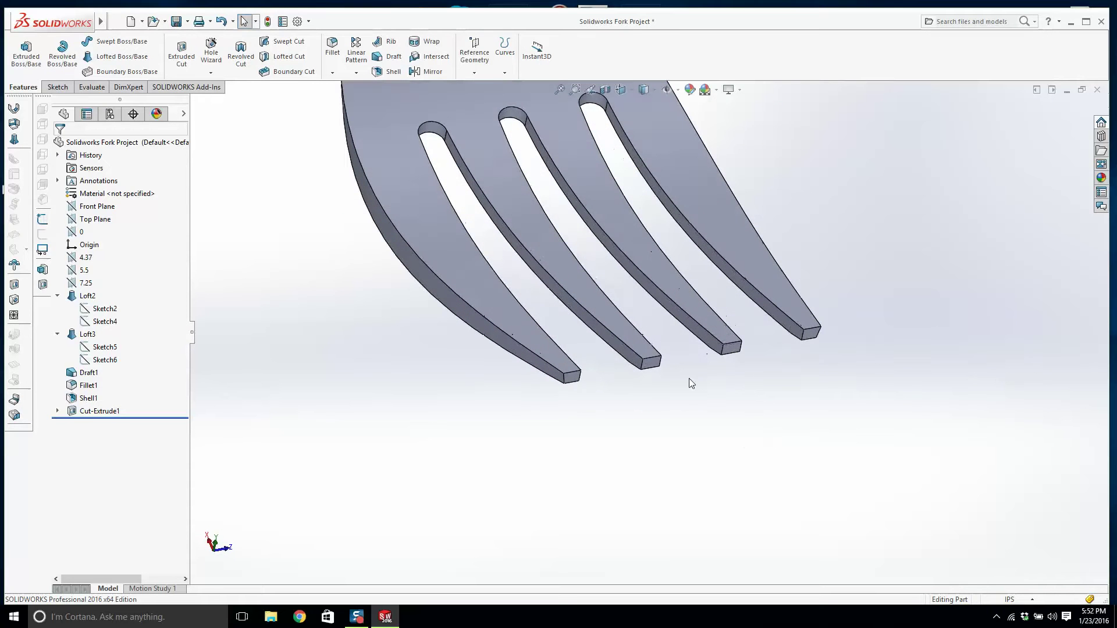
pyautogui.click(327, 51)
pyautogui.scroll(3, 577, 363)
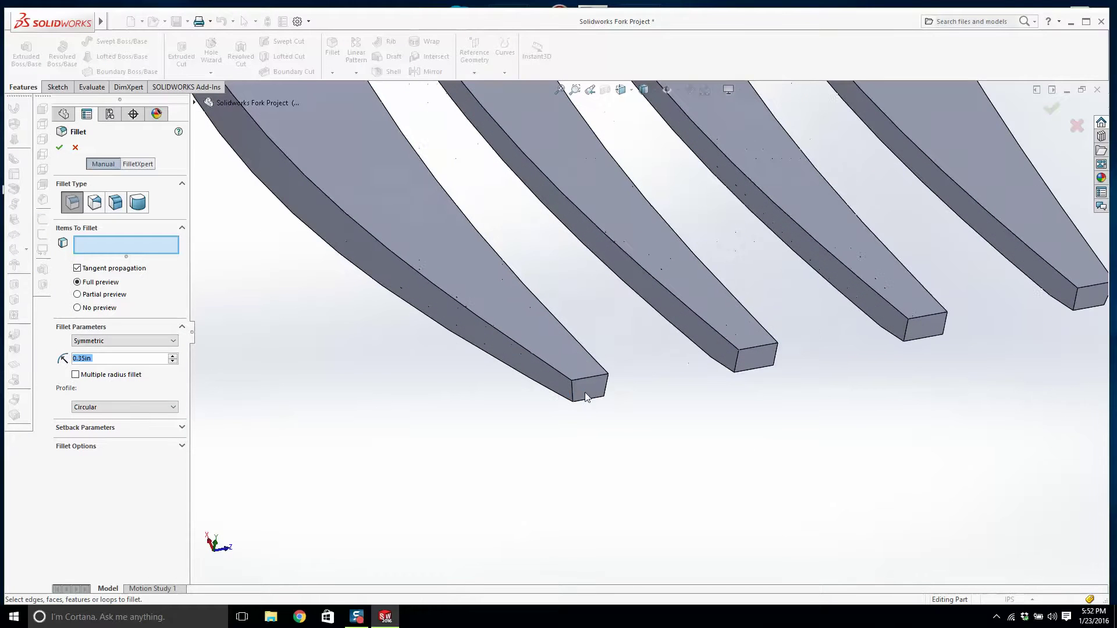
pyautogui.click(588, 389)
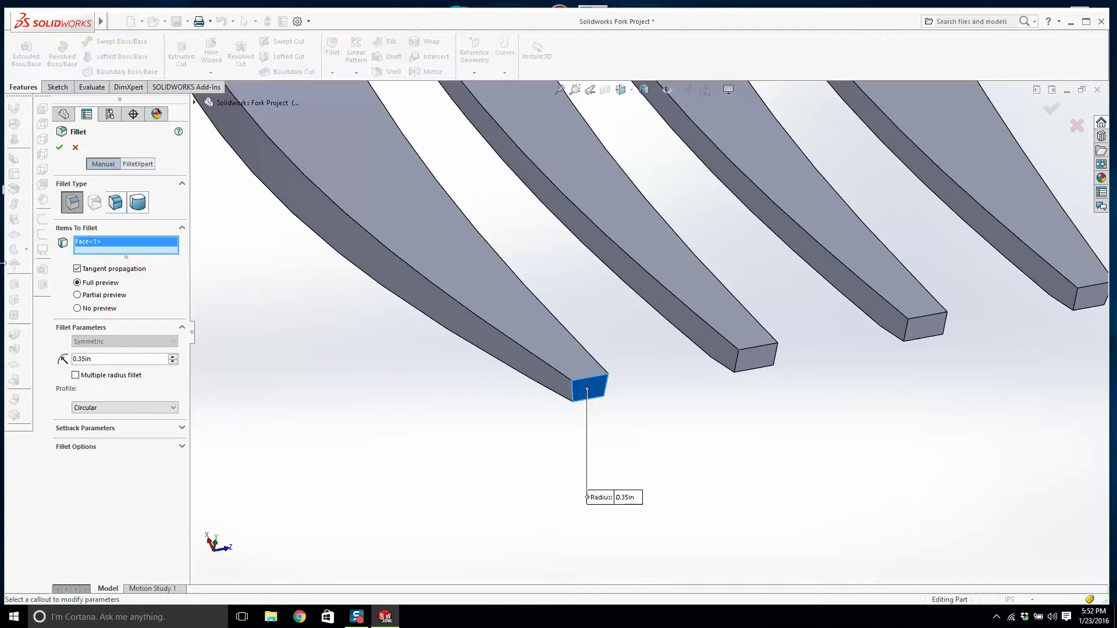
# - Try a fillet radius of 0.05 in on the selected tine end face
pyautogui.press('BackSpace')
pyautogui.press('BackSpace')
pyautogui.press('BackSpace')
pyautogui.press('BackSpace')
pyautogui.press('BackSpace')
pyautogui.press('BackSpace')
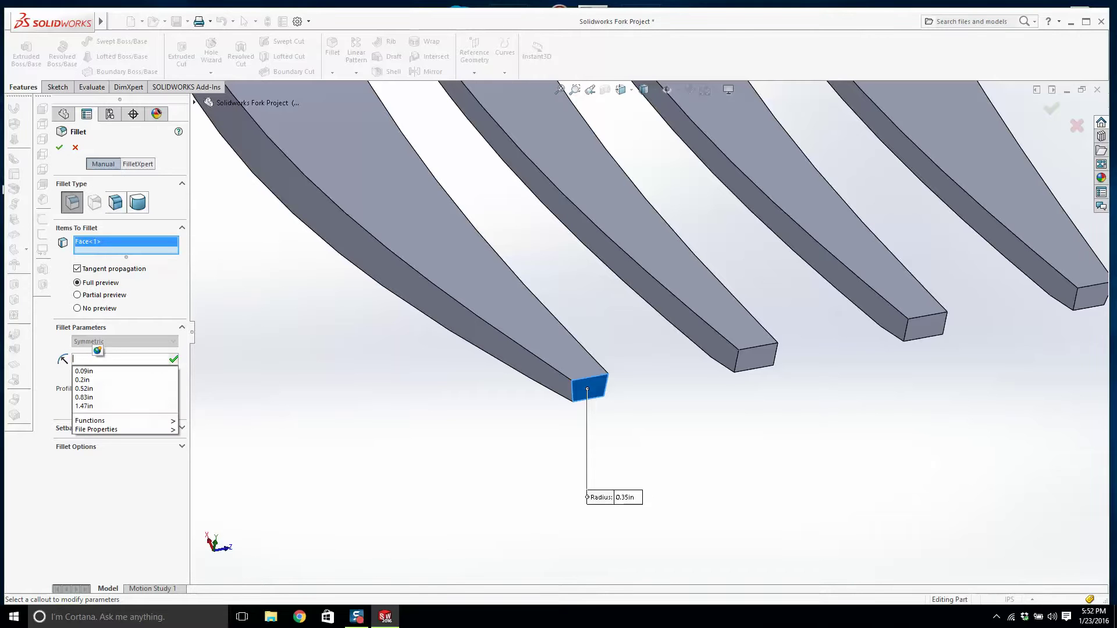
pyautogui.write('.05')
pyautogui.press('Return')
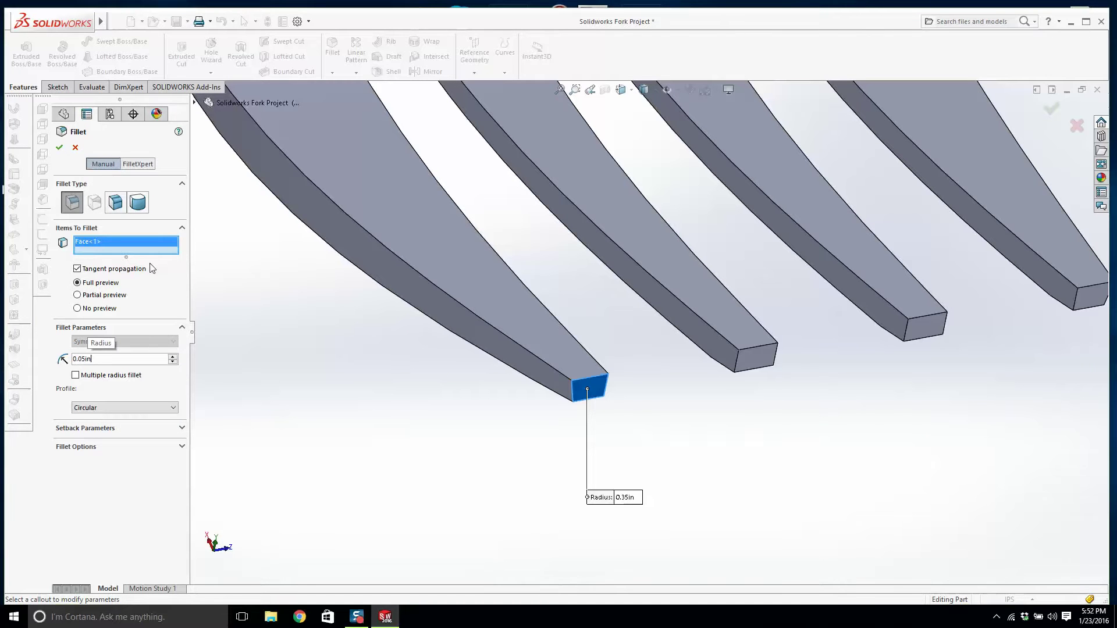
# - Set the fillet radius to 0.02 in, add the other three tines' end faces, and create the fillet
pyautogui.moveTo(129, 362); pyautogui.dragTo(54, 358)
pyautogui.write('.02')
pyautogui.press('Return')
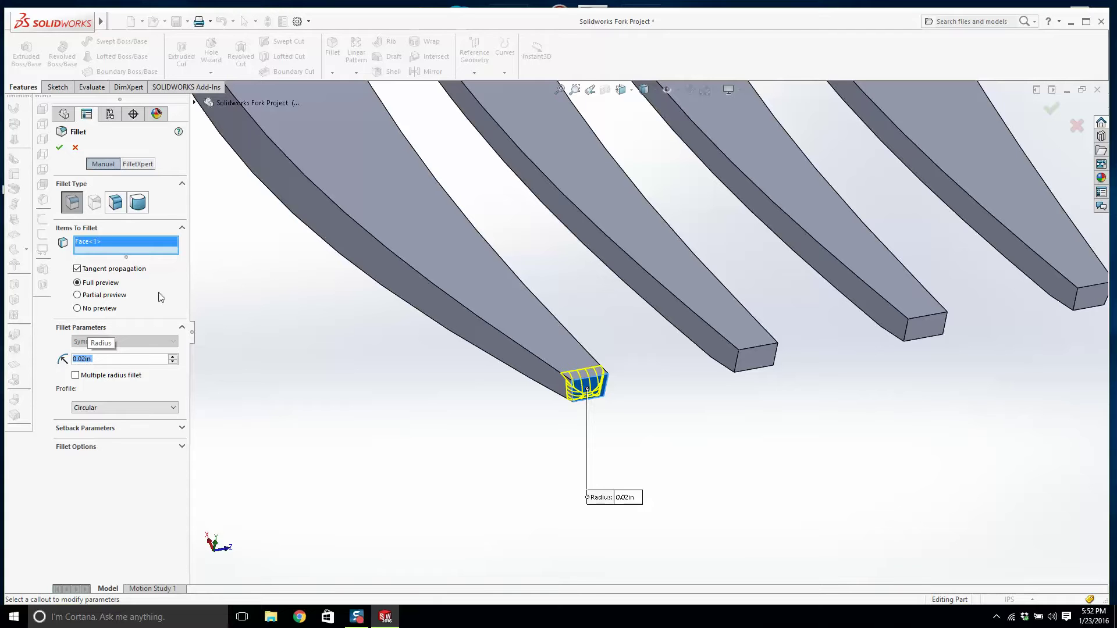
pyautogui.click(758, 365)
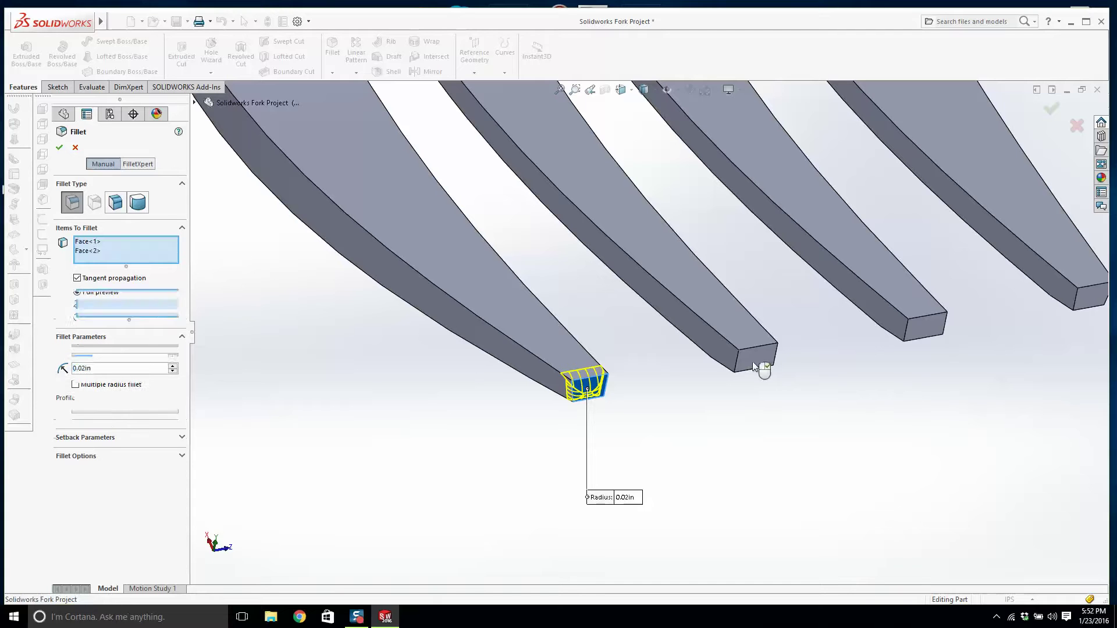
pyautogui.click(923, 335)
pyautogui.click(1087, 300)
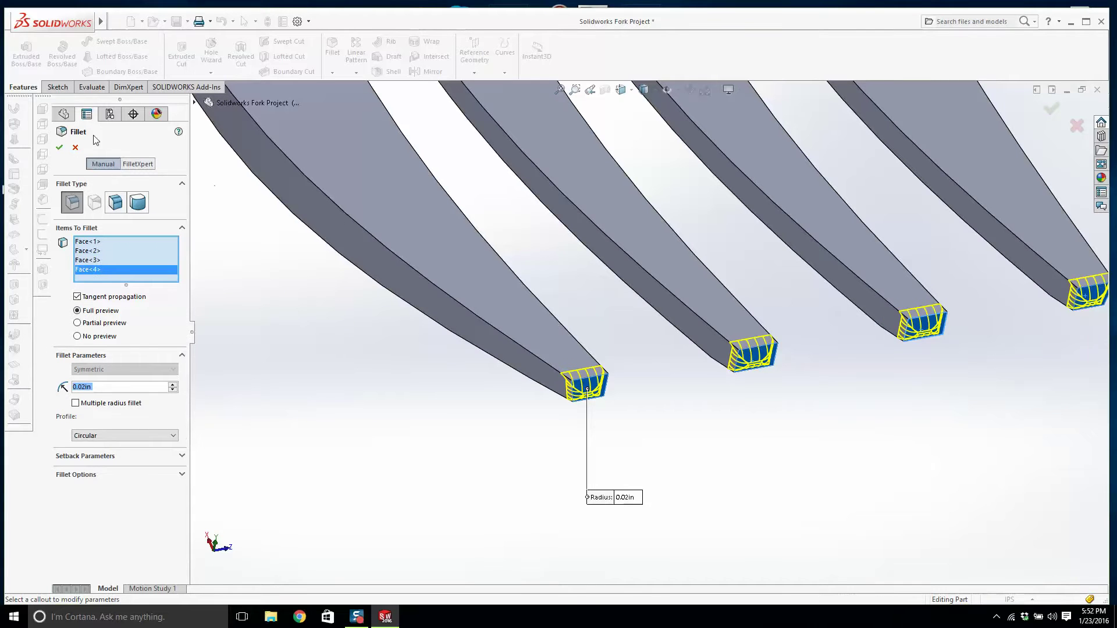
pyautogui.press('Return')
pyautogui.scroll(5, 805, 382)
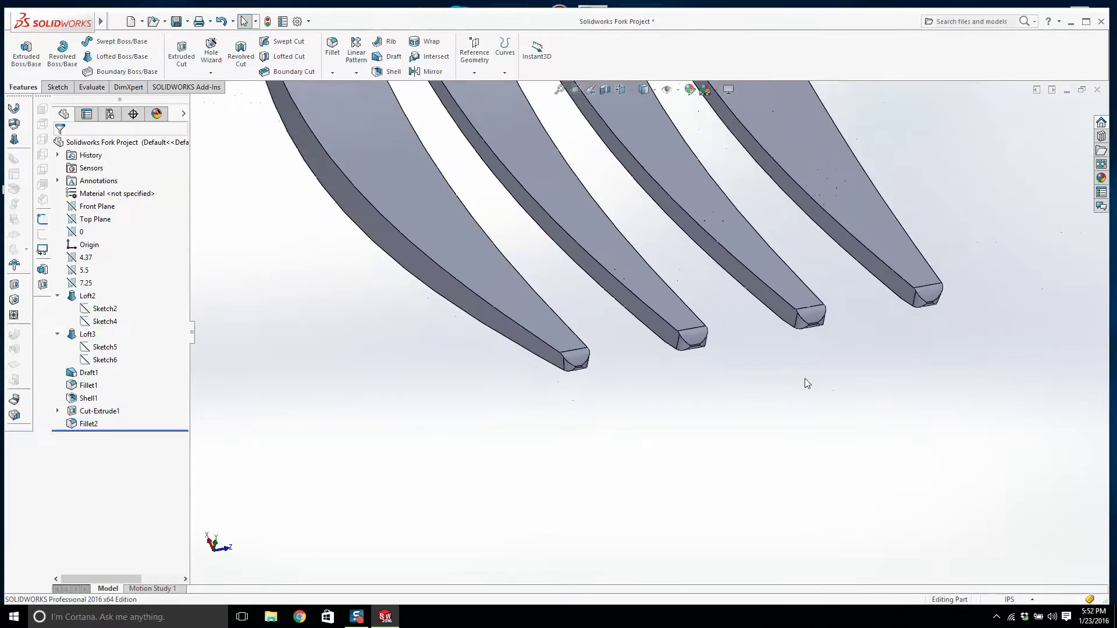
pyautogui.scroll(-1, 676, 308)
pyautogui.moveTo(675, 332); pyautogui.dragTo(686, 297, button='middle')
pyautogui.scroll(-5, 669, 272)
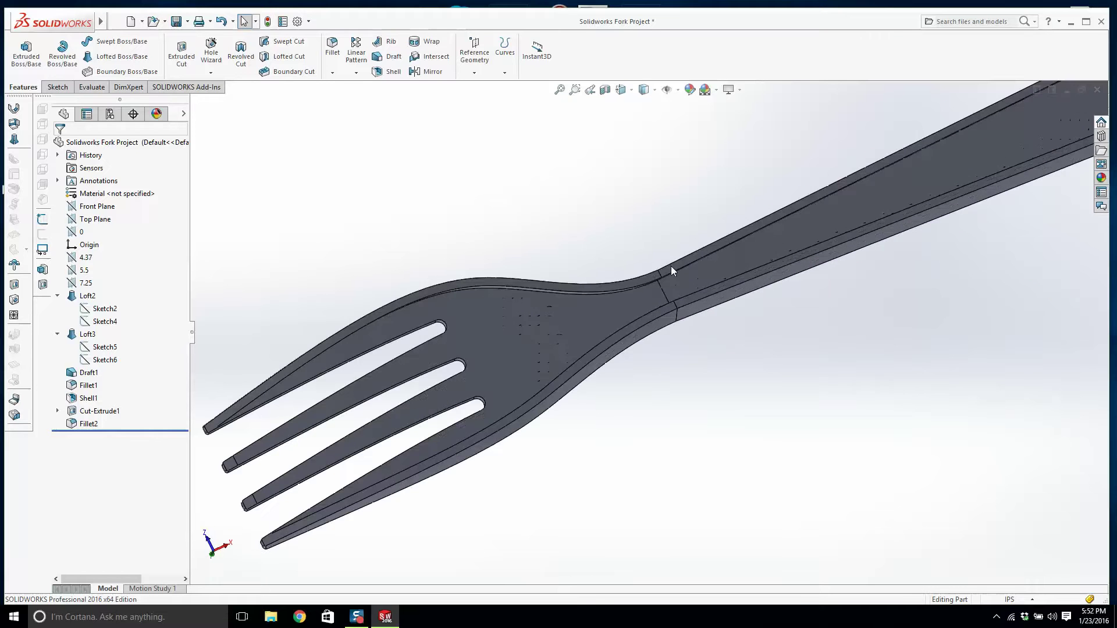
# - Create a reference plane midway between the two side faces of the second tine from the far edge of the head
pyautogui.press('Escape')
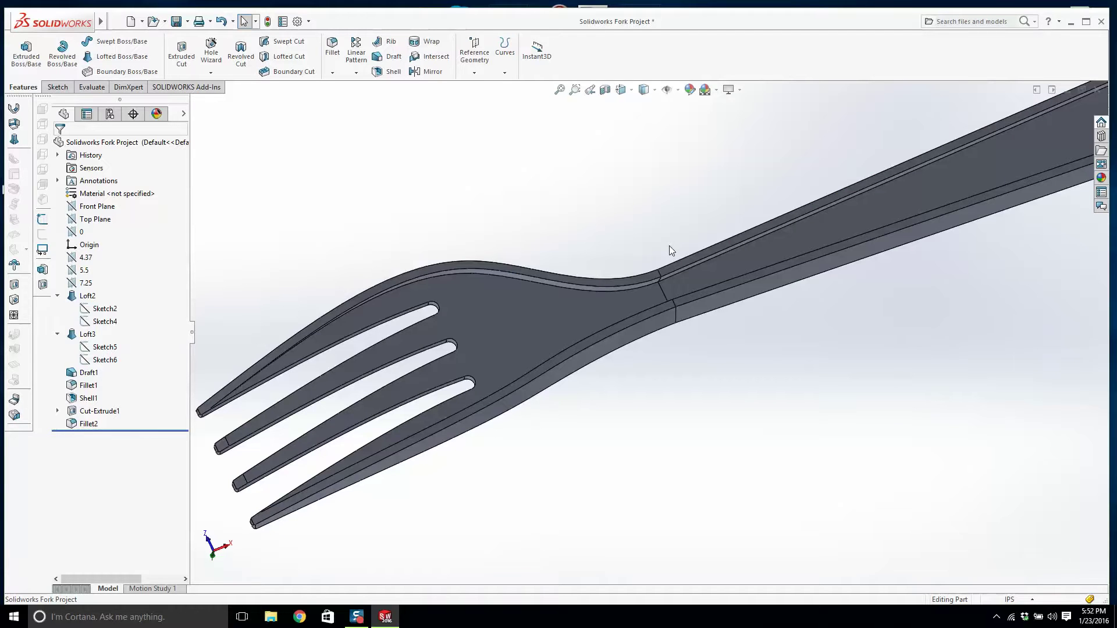
pyautogui.scroll(3, 442, 355)
pyautogui.scroll(-3, 370, 334)
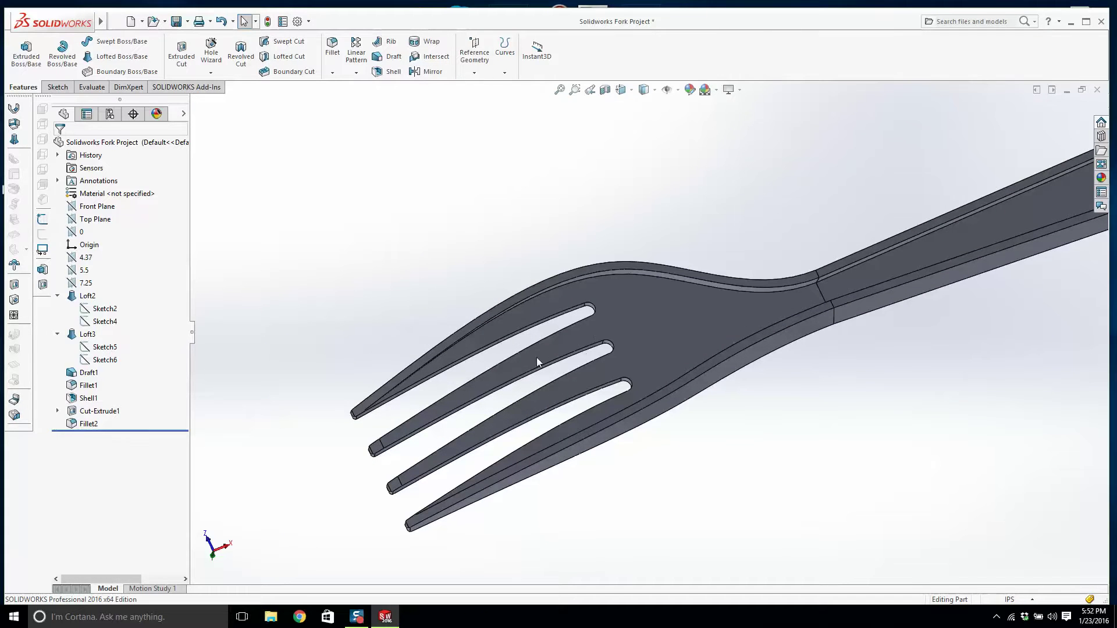
pyautogui.click(474, 53)
pyautogui.click(478, 87)
pyautogui.scroll(-3, 525, 335)
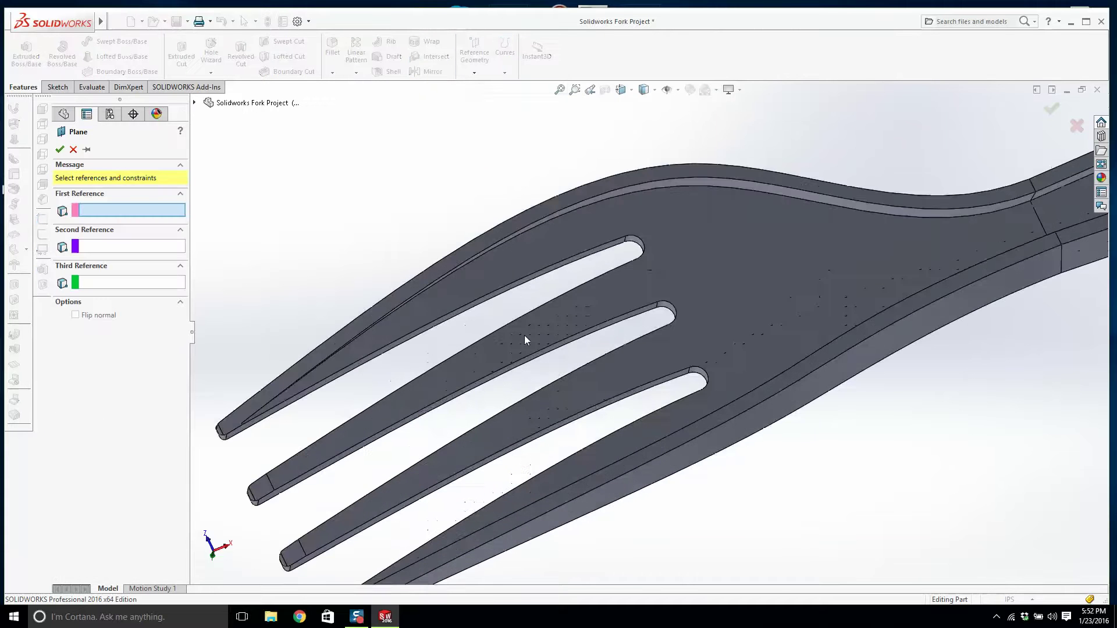
pyautogui.scroll(-5, 525, 336)
pyautogui.click(527, 376)
pyautogui.scroll(-3, 520, 349)
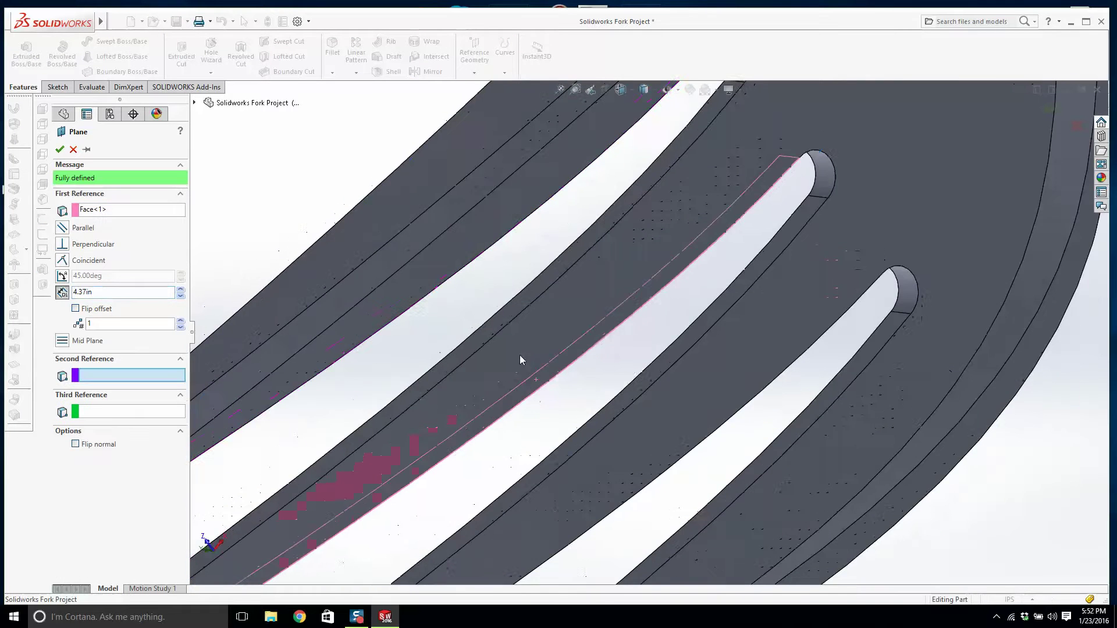
pyautogui.click(501, 326)
pyautogui.moveTo(528, 351); pyautogui.dragTo(249, 226, button='middle')
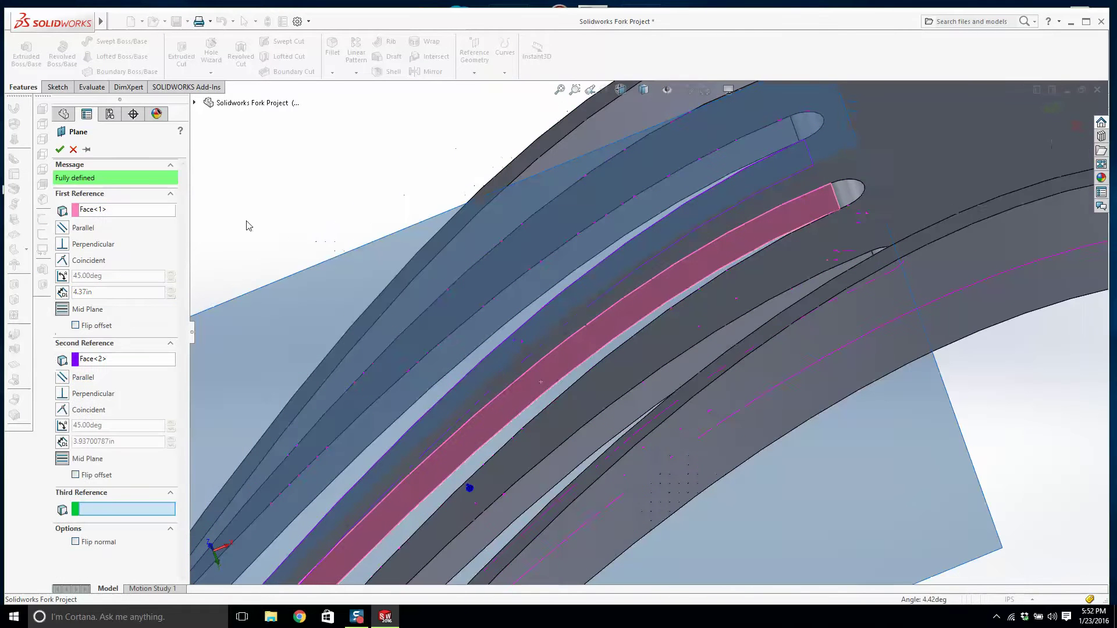
pyautogui.click(61, 151)
pyautogui.scroll(7, 767, 333)
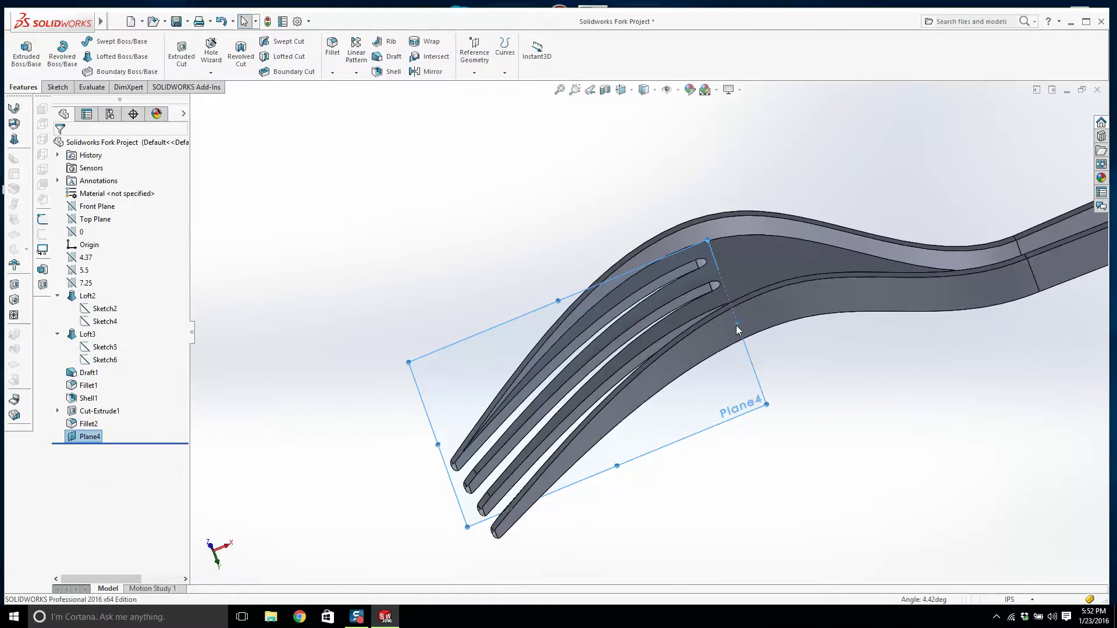
# - Resize the mid-tine plane's outline so it extends past the tine tips and the slot ends
pyautogui.moveTo(736, 326); pyautogui.dragTo(894, 273)
pyautogui.click(845, 290)
pyautogui.click(539, 178)
pyautogui.moveTo(538, 177); pyautogui.dragTo(694, 201, button='middle')
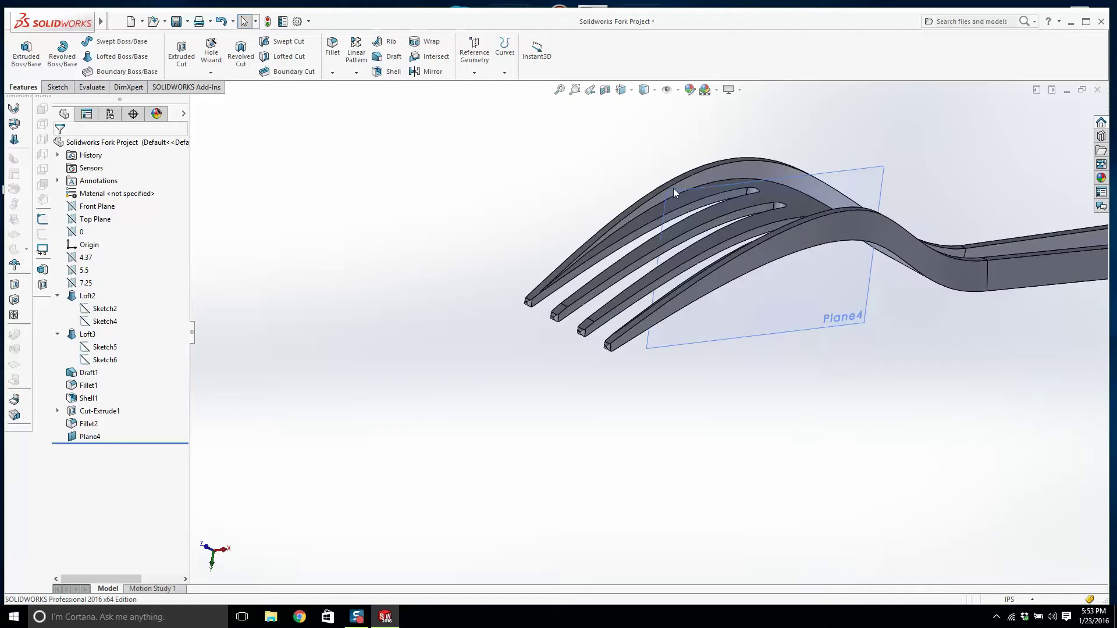
pyautogui.click(673, 193)
pyautogui.moveTo(669, 193); pyautogui.dragTo(531, 175)
pyautogui.click(389, 161)
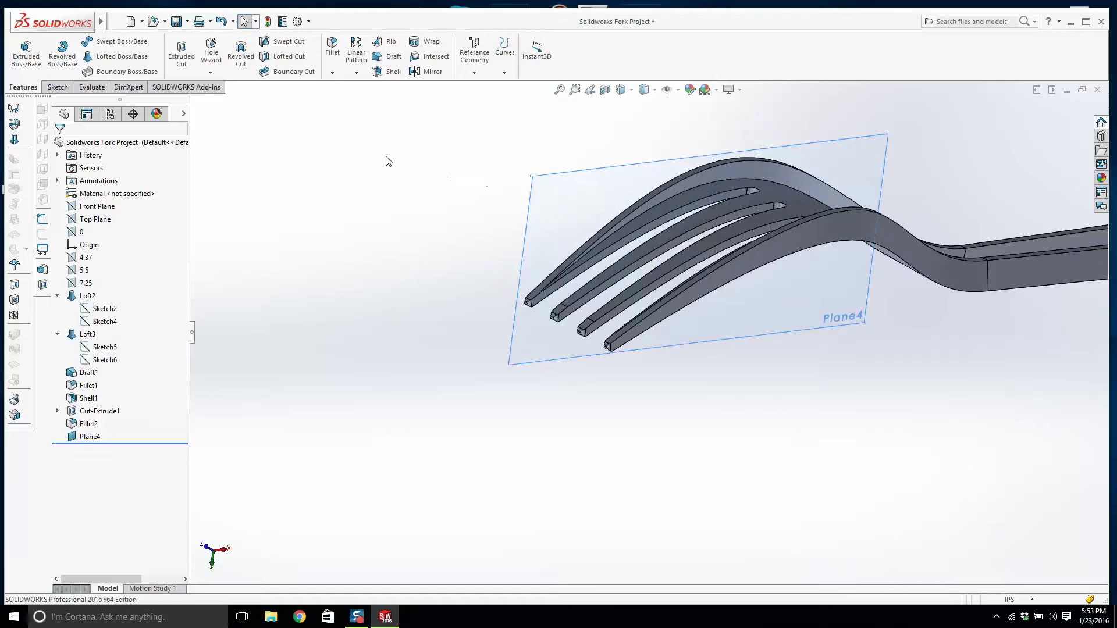
pyautogui.click(58, 87)
pyautogui.click(21, 49)
pyautogui.moveTo(405, 192)
pyautogui.mouseDown(button='middle')
pyautogui.moveTo(411, 230)
pyautogui.moveTo(746, 302)
pyautogui.mouseUp(button='middle')
pyautogui.scroll(-6, 686, 250)
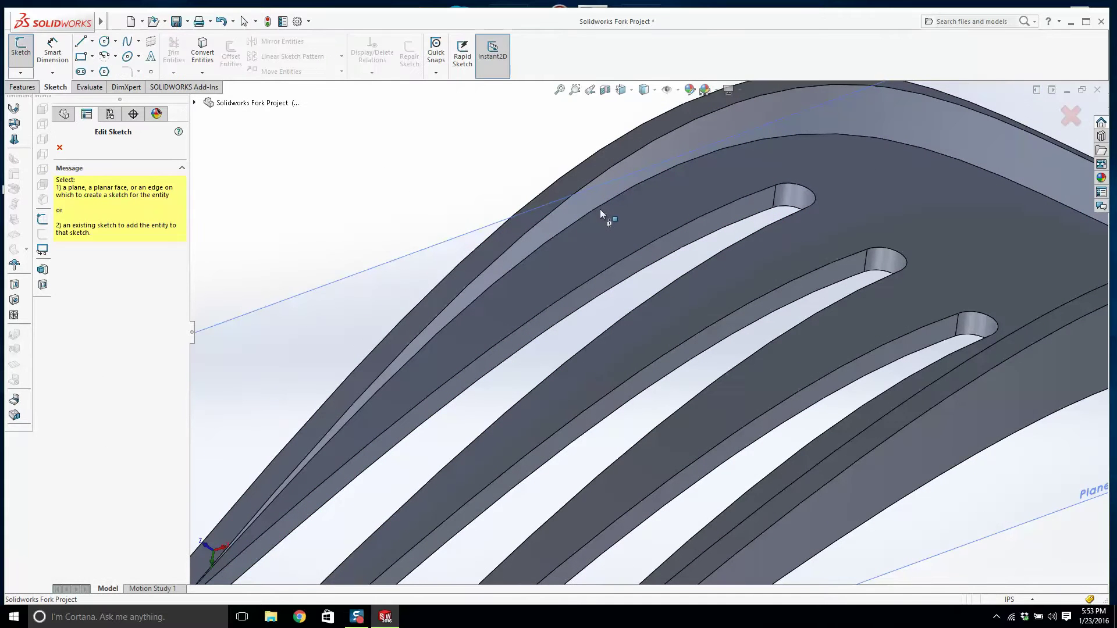
pyautogui.press('Escape')
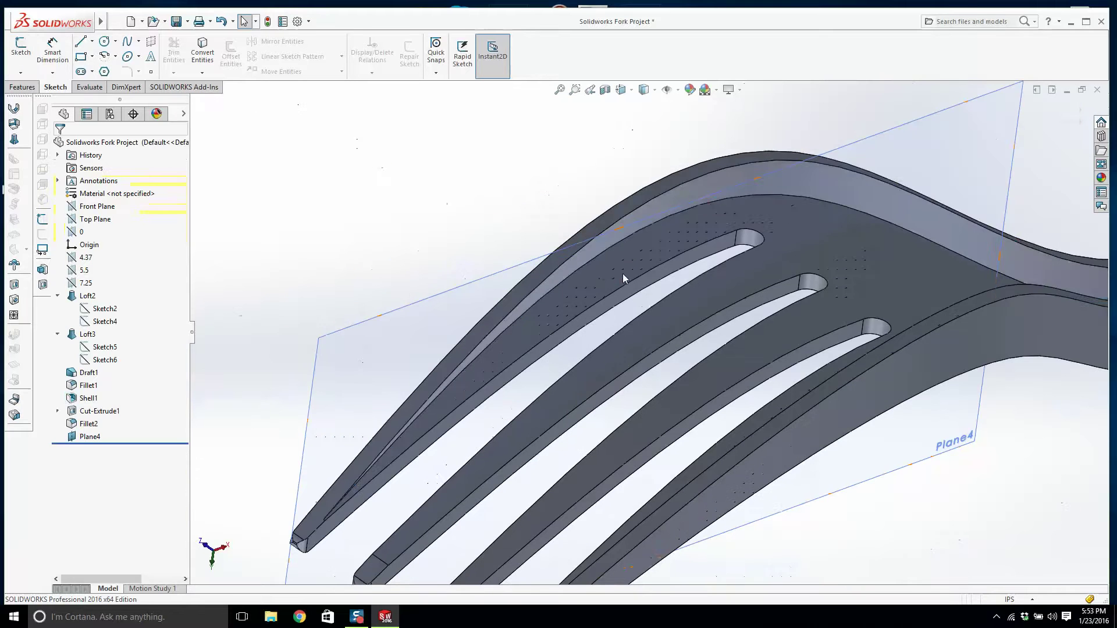
# - Try to convert the head's curved inner side wall with no sketch open, and clear the selection of its lower edge
pyautogui.click(621, 225)
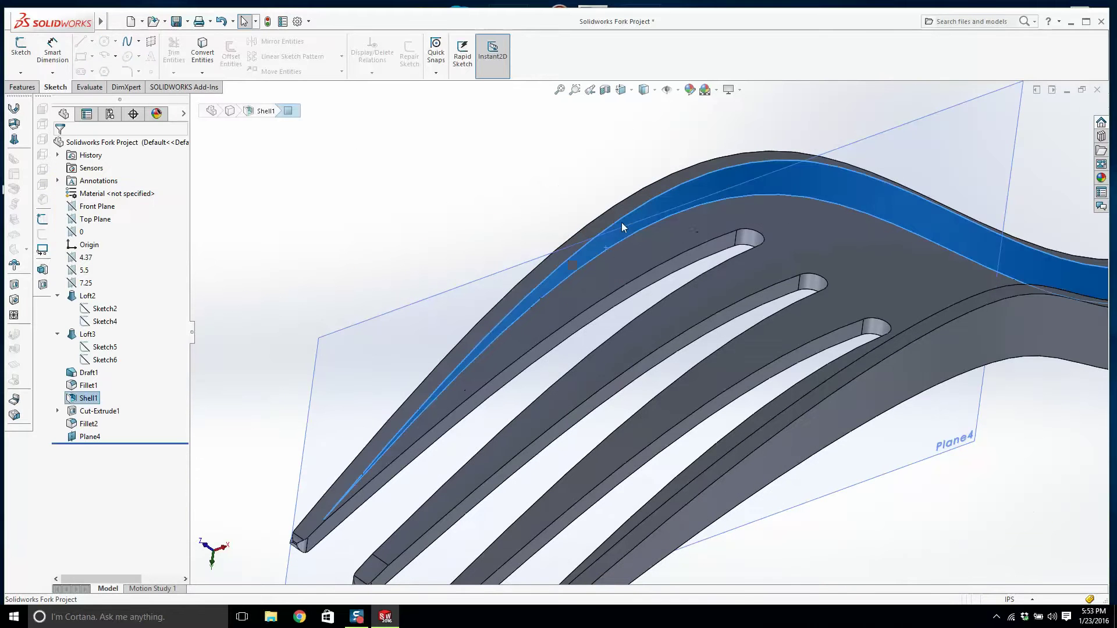
pyautogui.click(194, 61)
pyautogui.click(625, 304)
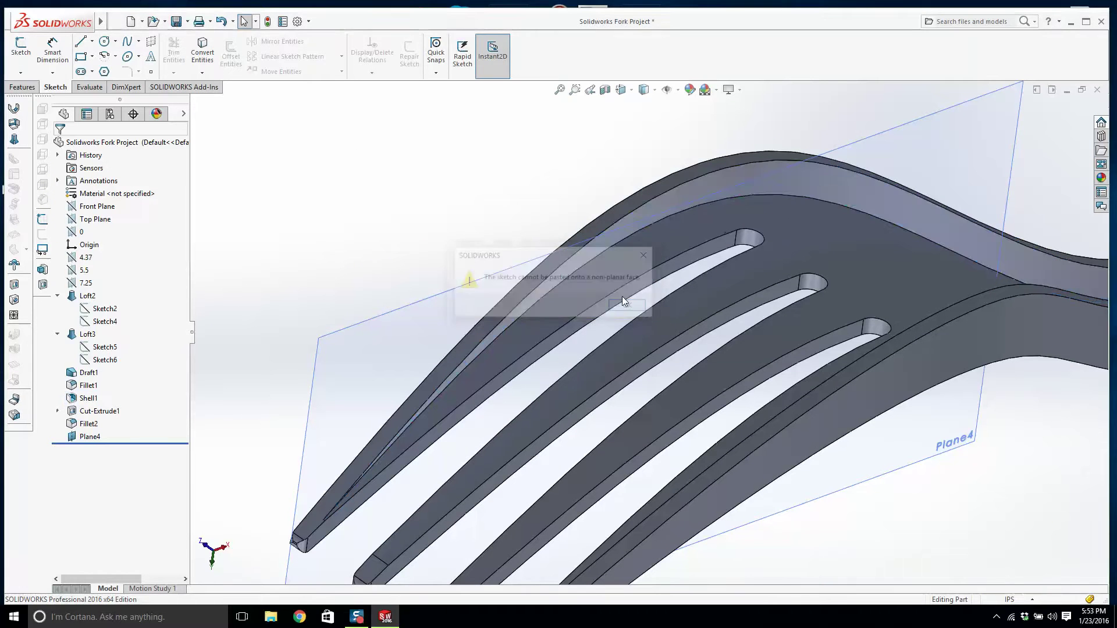
pyautogui.moveTo(638, 315); pyautogui.dragTo(652, 211, button='middle')
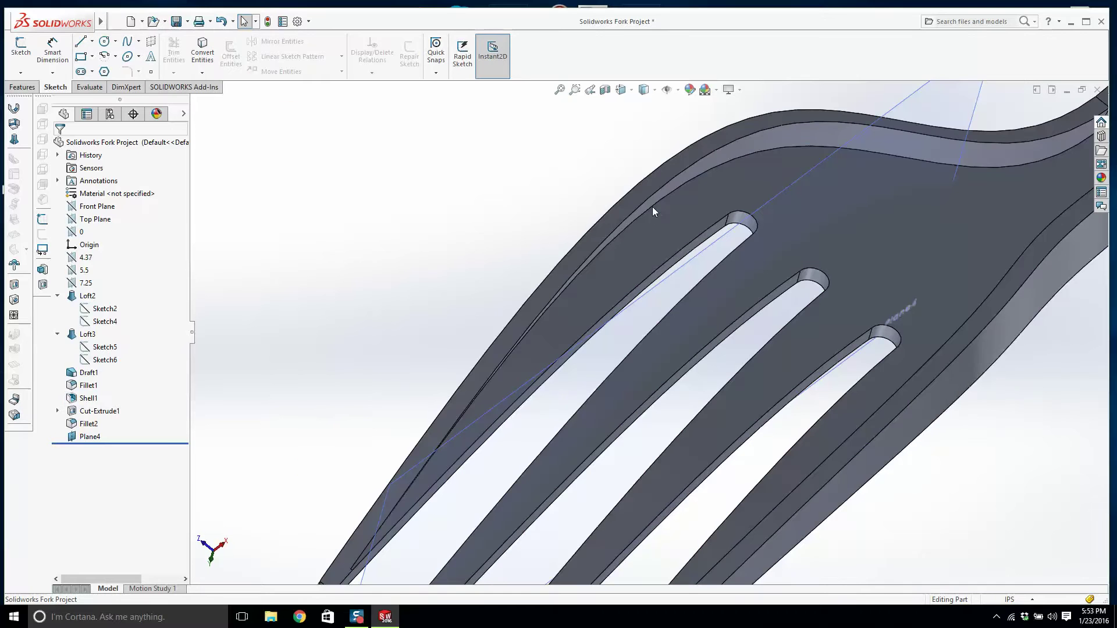
pyautogui.click(651, 207)
pyautogui.scroll(2, 535, 178)
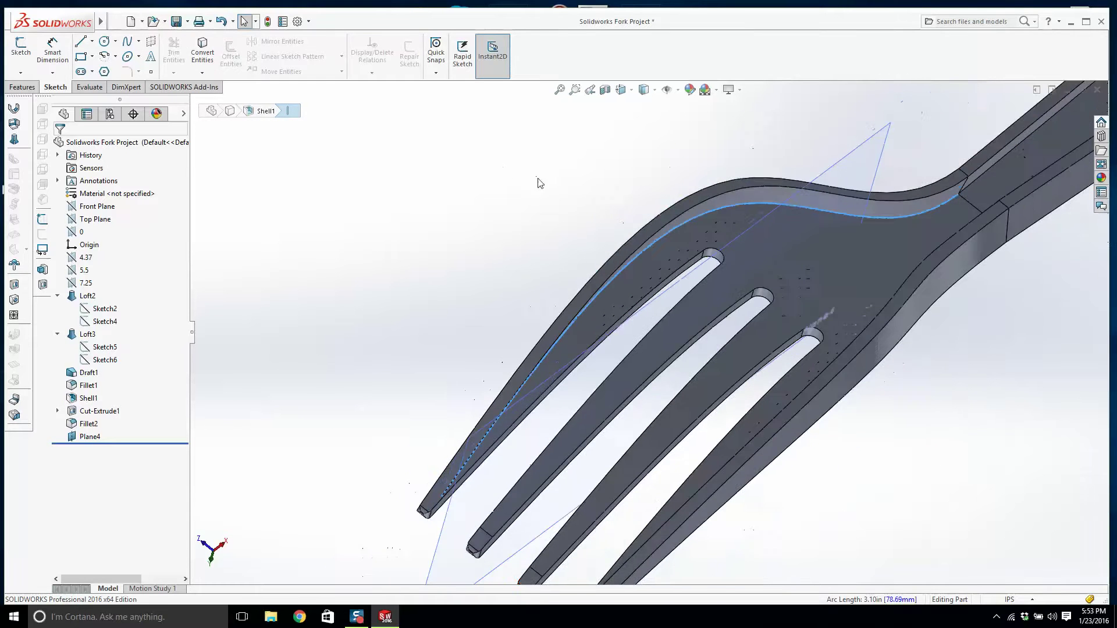
pyautogui.scroll(2, 507, 182)
pyautogui.click(568, 225)
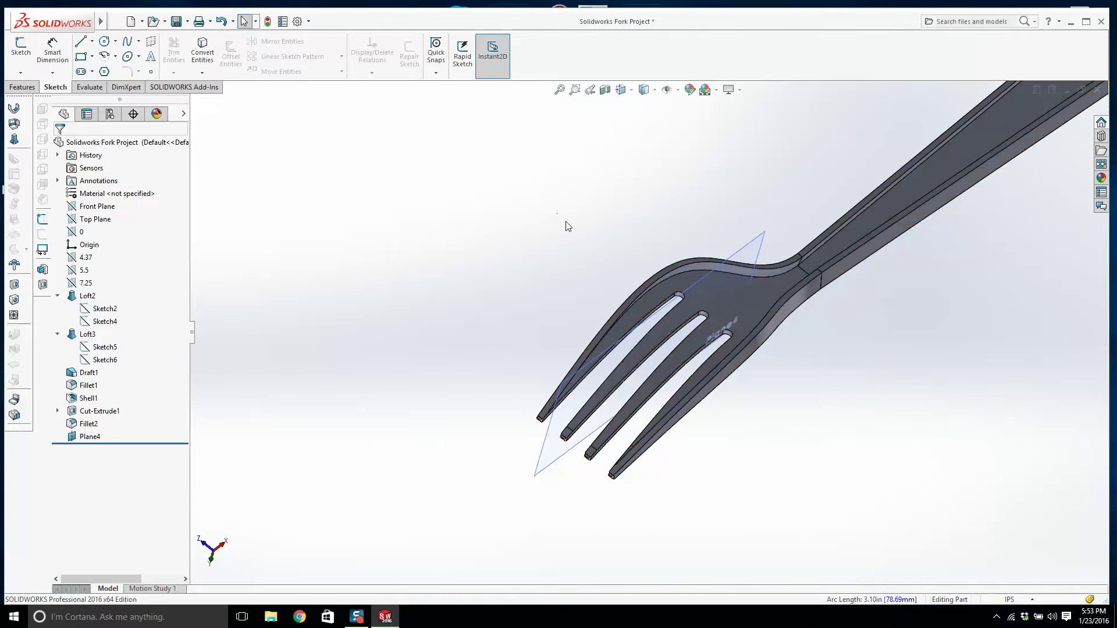
# - Start a sketch on the mid-tine plane and convert the outline of the head's curved inner side wall into it
pyautogui.click(22, 54)
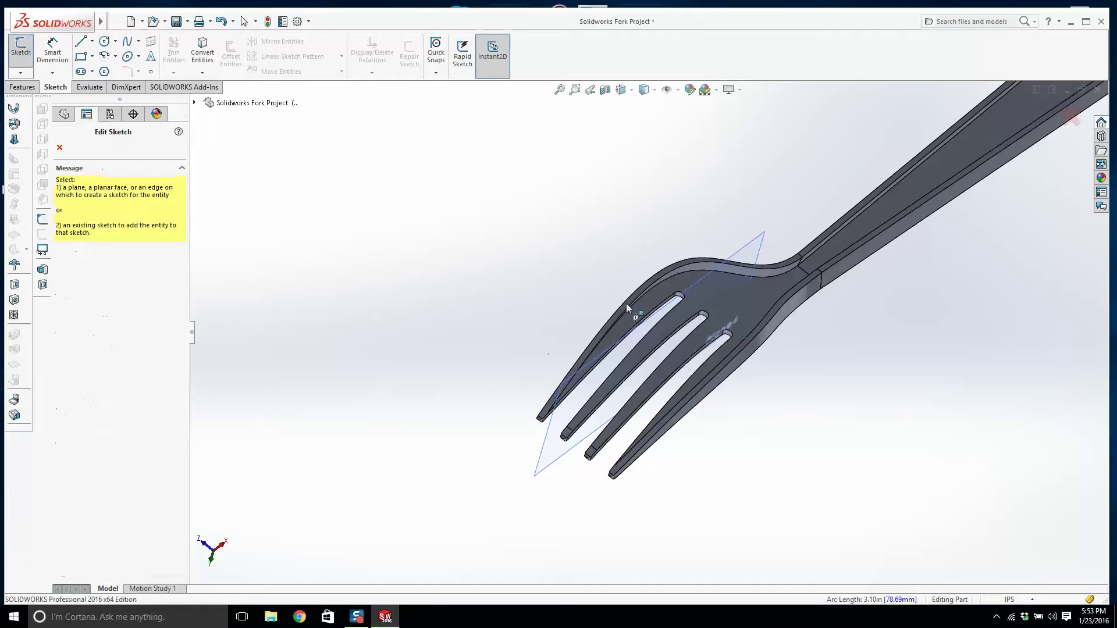
pyautogui.click(766, 252)
pyautogui.scroll(-5, 609, 308)
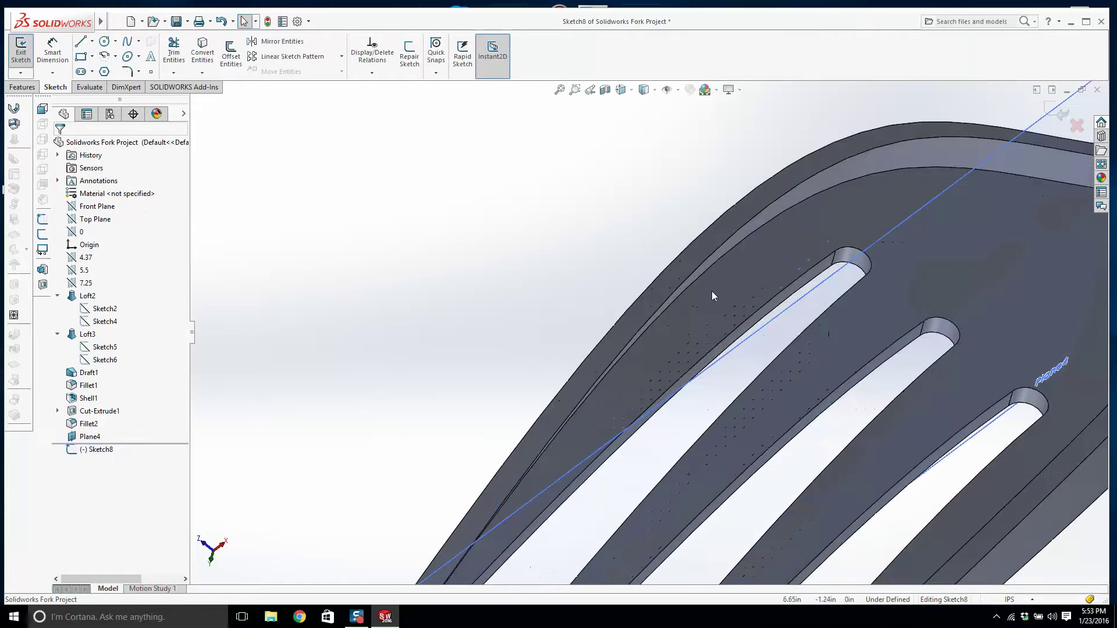
pyautogui.click(724, 249)
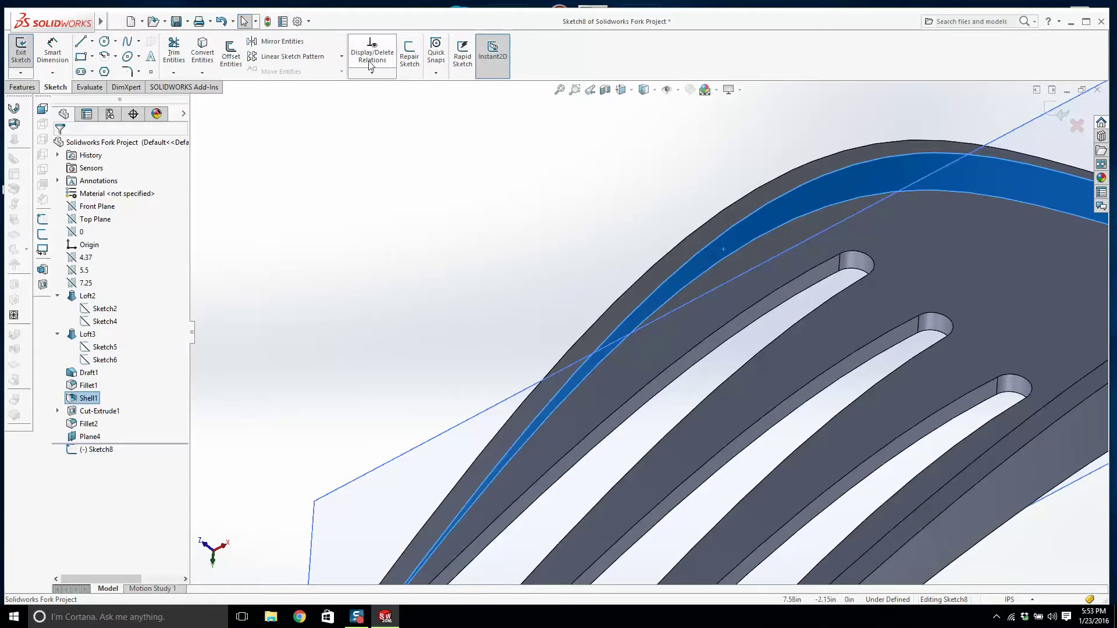
pyautogui.click(214, 58)
pyautogui.scroll(5, 671, 242)
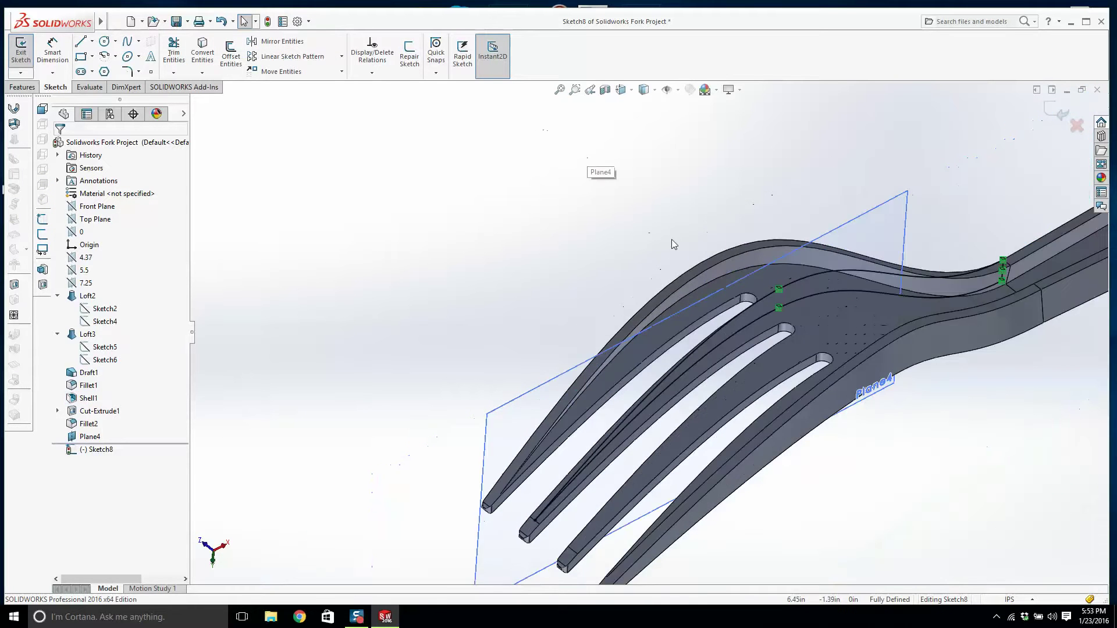
# - Sketch a slanted line about 0.24 in long joining the upper and lower converted curves just behind the slots
pyautogui.moveTo(722, 291); pyautogui.dragTo(712, 298, button='middle')
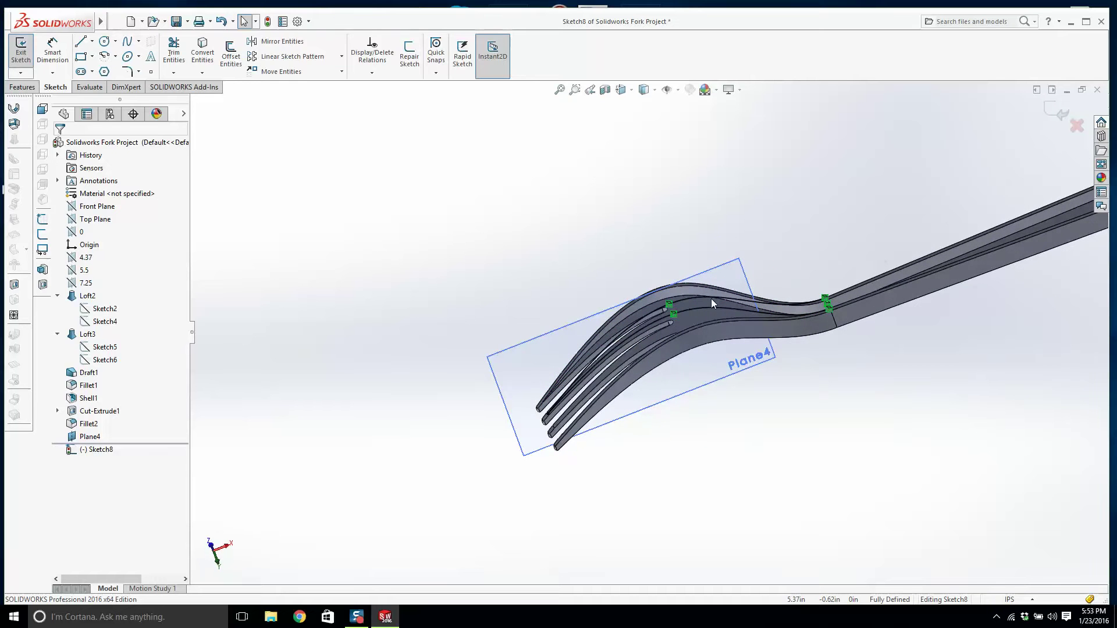
pyautogui.scroll(-6, 695, 319)
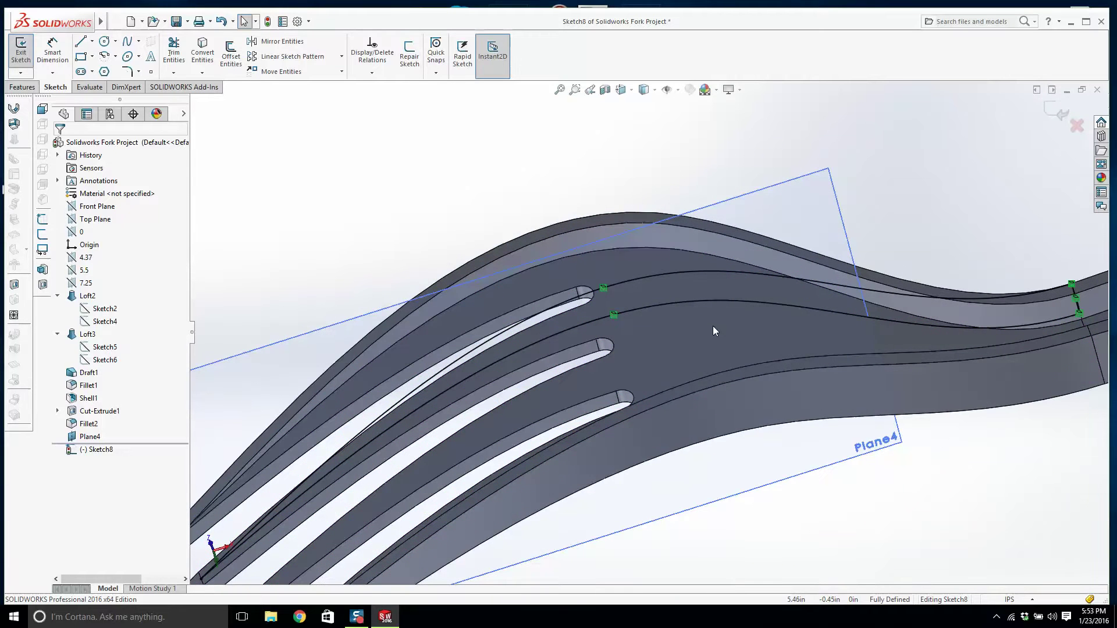
pyautogui.scroll(-2, 803, 323)
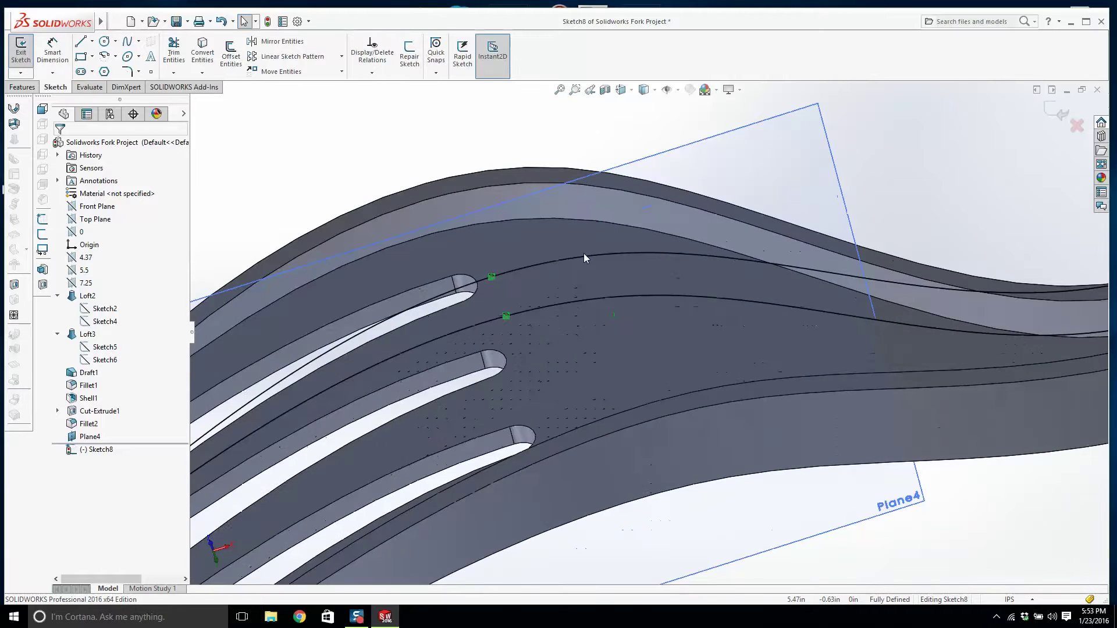
pyautogui.click(81, 42)
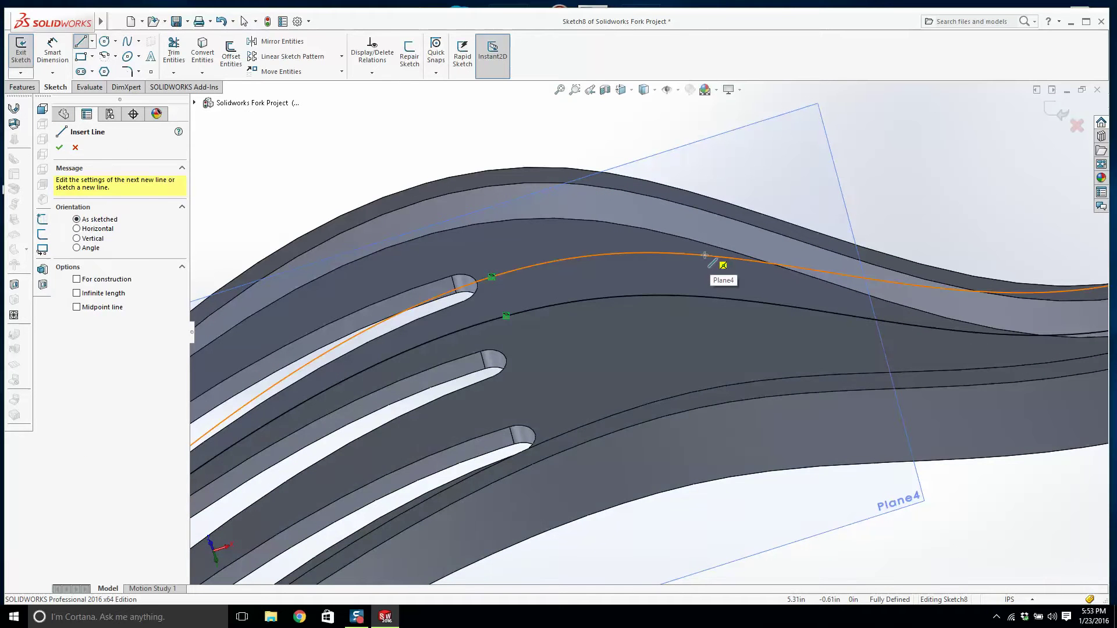
pyautogui.click(705, 255)
pyautogui.click(784, 304)
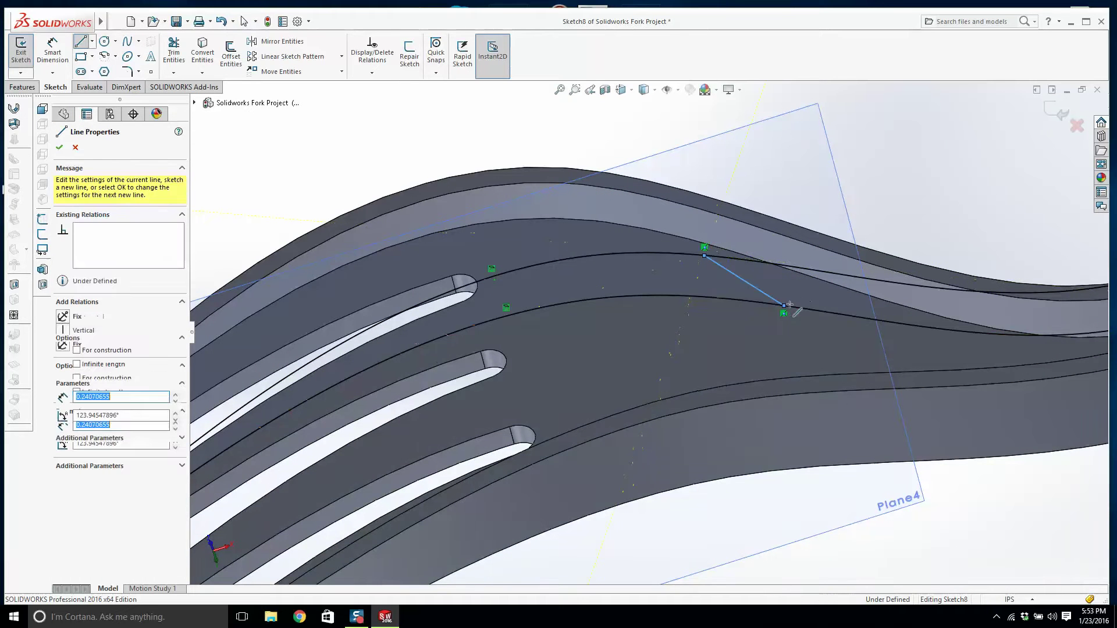
pyautogui.press('Escape')
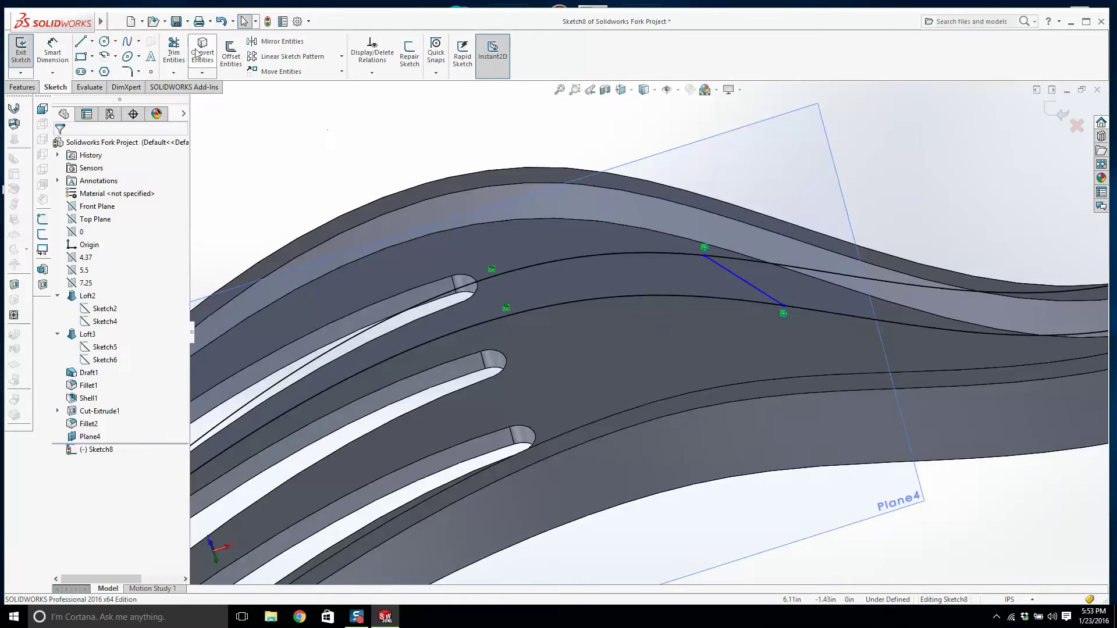
# - Trim away the portions of both converted curves that run past the slanted line toward the handle
pyautogui.click(174, 53)
pyautogui.moveTo(844, 259); pyautogui.dragTo(938, 379)
pyautogui.press('Escape')
# - Move the slanted end line along the curves toward the handle so it is about 0.25 in long
pyautogui.scroll(3, 743, 344)
pyautogui.moveTo(743, 344); pyautogui.dragTo(731, 362, button='middle')
pyautogui.scroll(-3, 676, 303)
pyautogui.moveTo(680, 307)
pyautogui.mouseDown(button='middle')
pyautogui.moveTo(679, 420)
pyautogui.moveTo(687, 364)
pyautogui.mouseUp(button='middle')
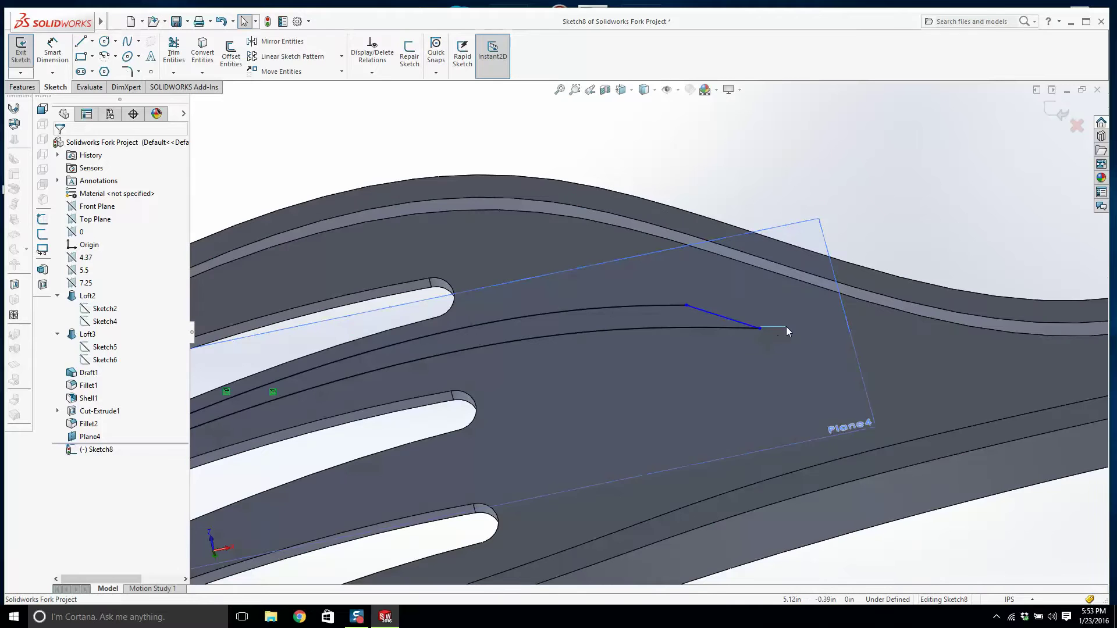
pyautogui.click(759, 327)
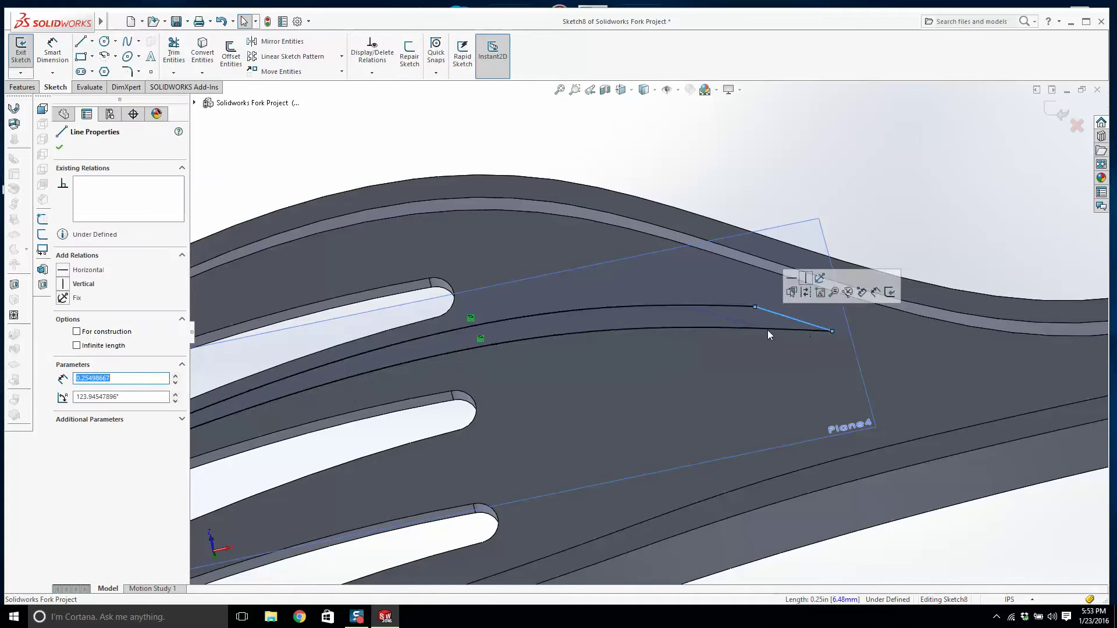
pyautogui.scroll(3, 767, 330)
pyautogui.click(710, 357)
pyautogui.scroll(-3, 652, 294)
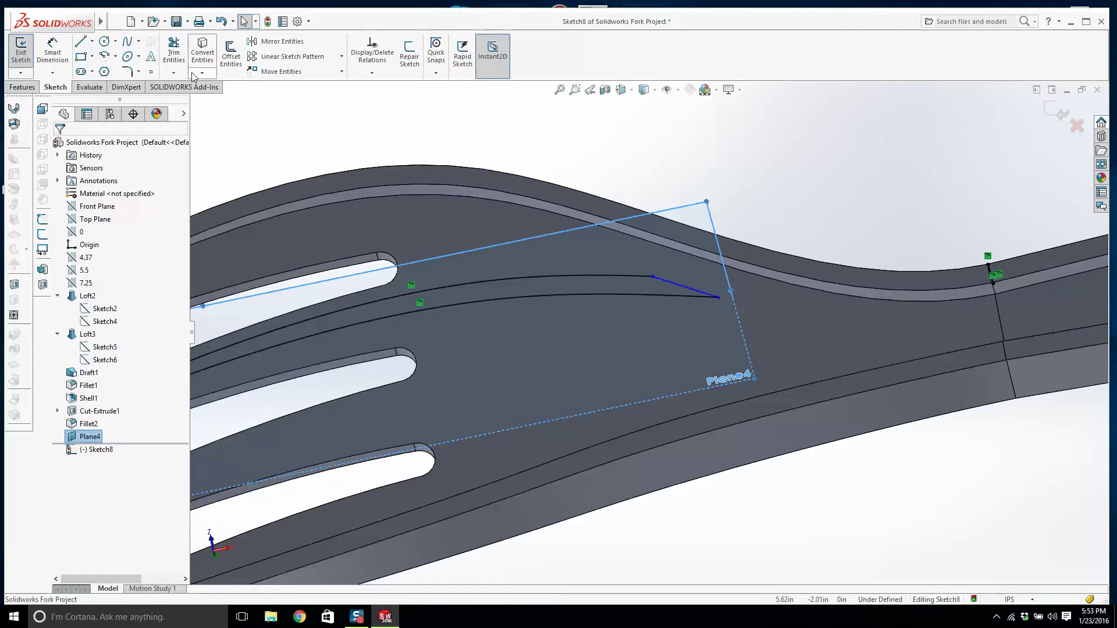
# - Round the corner between the upper curve and the slanted end line with a 0.40 in sketch fillet
pyautogui.click(126, 71)
pyautogui.click(651, 276)
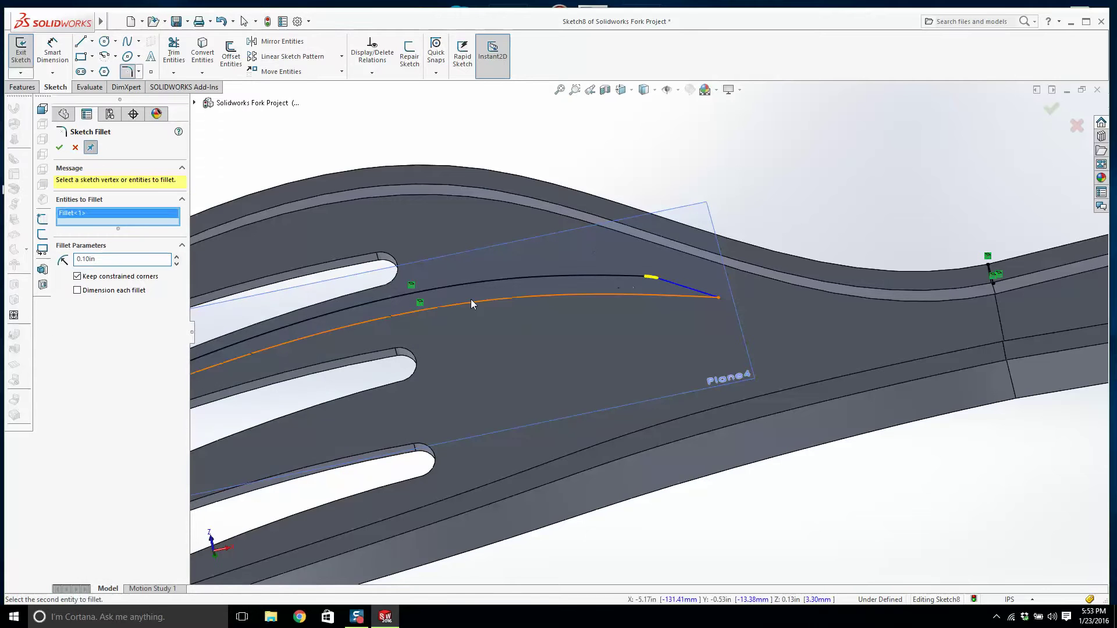
pyautogui.click(177, 256)
pyautogui.scroll(3, 531, 259)
pyautogui.moveTo(504, 308); pyautogui.dragTo(487, 291, button='middle')
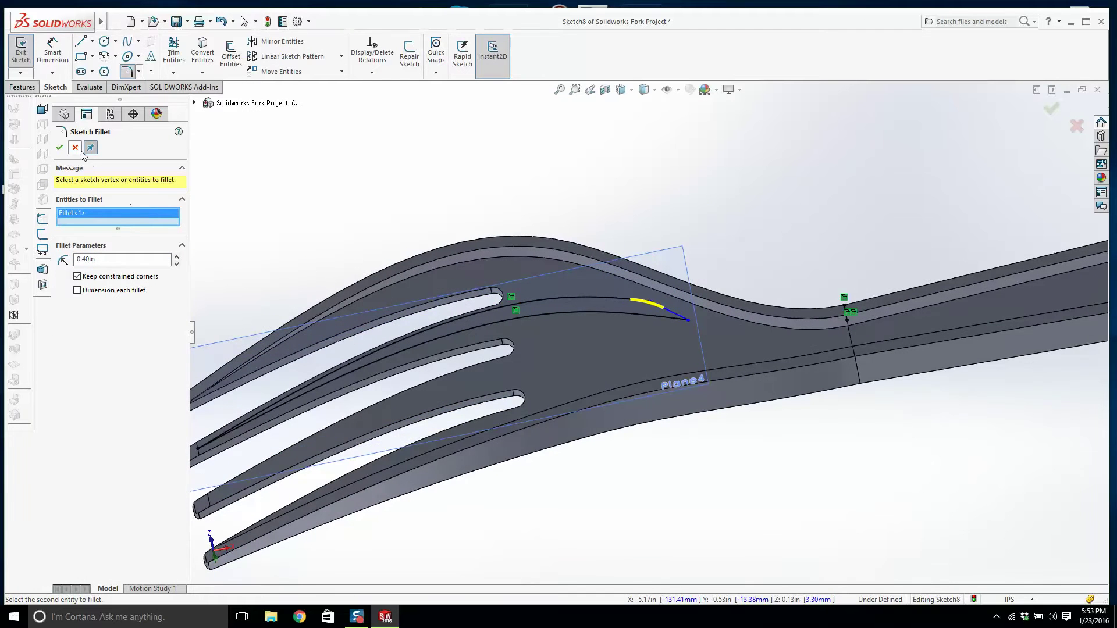
pyautogui.click(60, 148)
pyautogui.scroll(3, 401, 233)
pyautogui.scroll(-3, 644, 315)
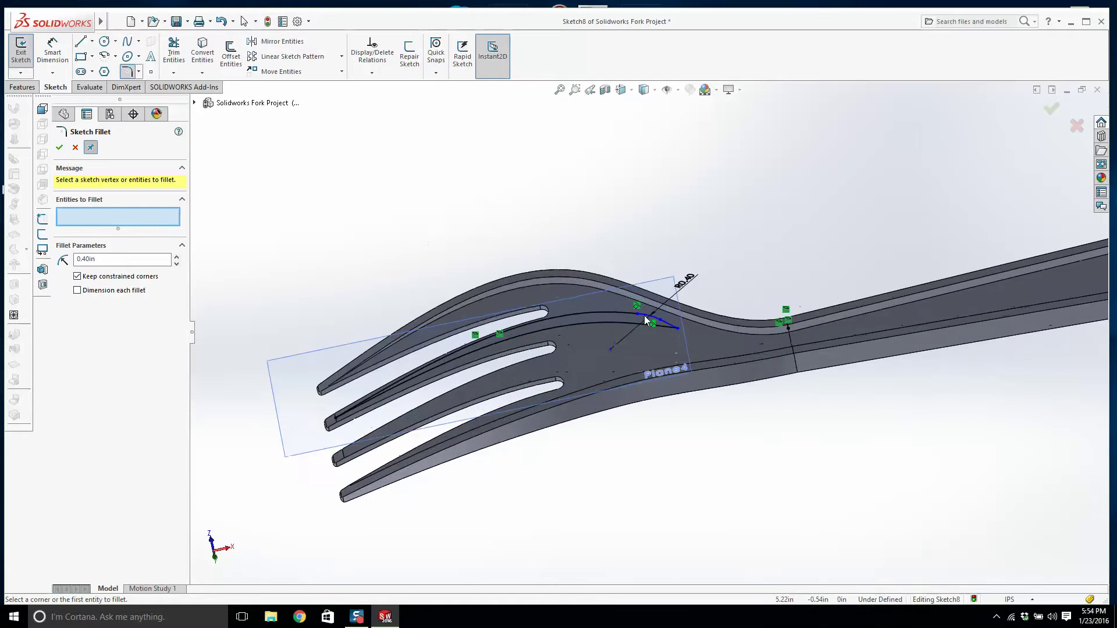
# - Finish the rib sketch and extrude its closed region Mid Plane to a depth of 0.05 in, merged with the fork
pyautogui.click(23, 56)
pyautogui.click(27, 56)
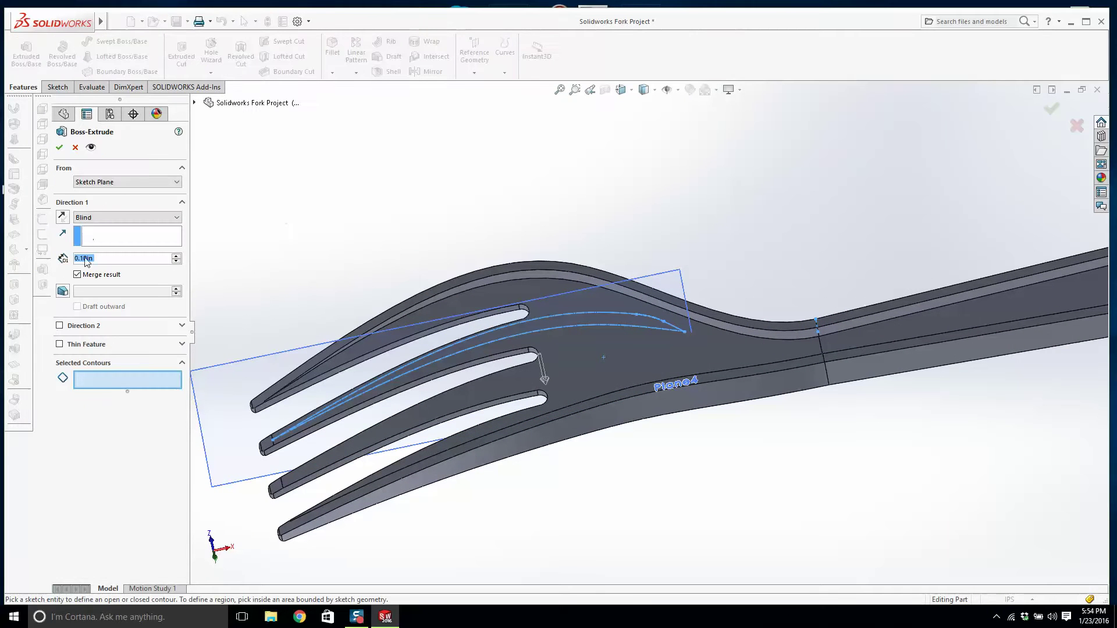
pyautogui.click(116, 217)
pyautogui.click(111, 272)
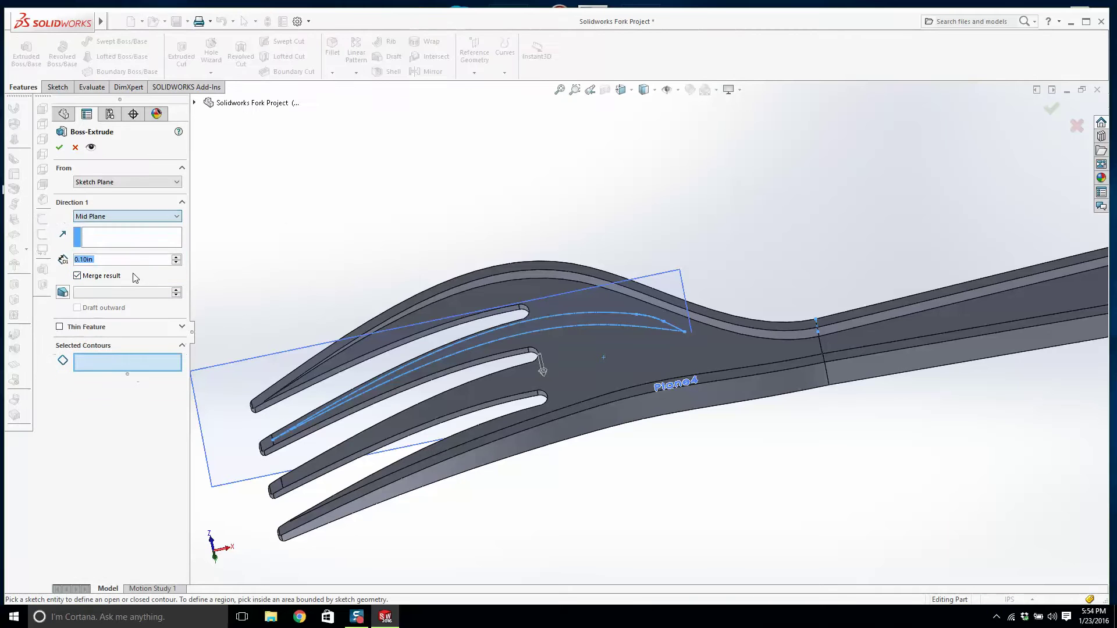
pyautogui.click(556, 324)
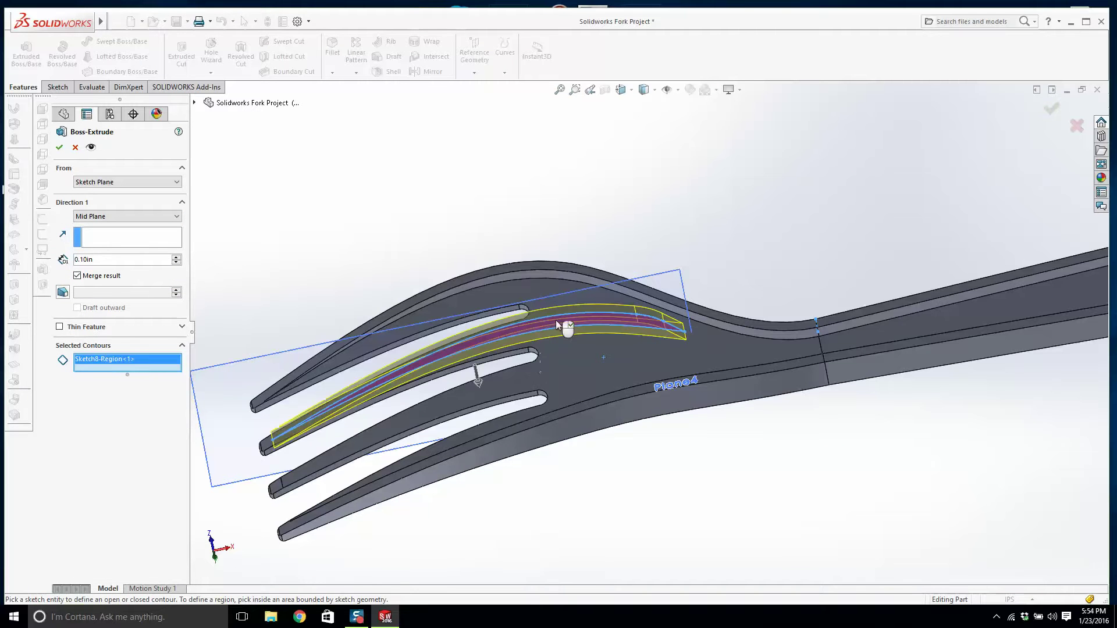
pyautogui.moveTo(356, 321); pyautogui.dragTo(220, 376, button='middle')
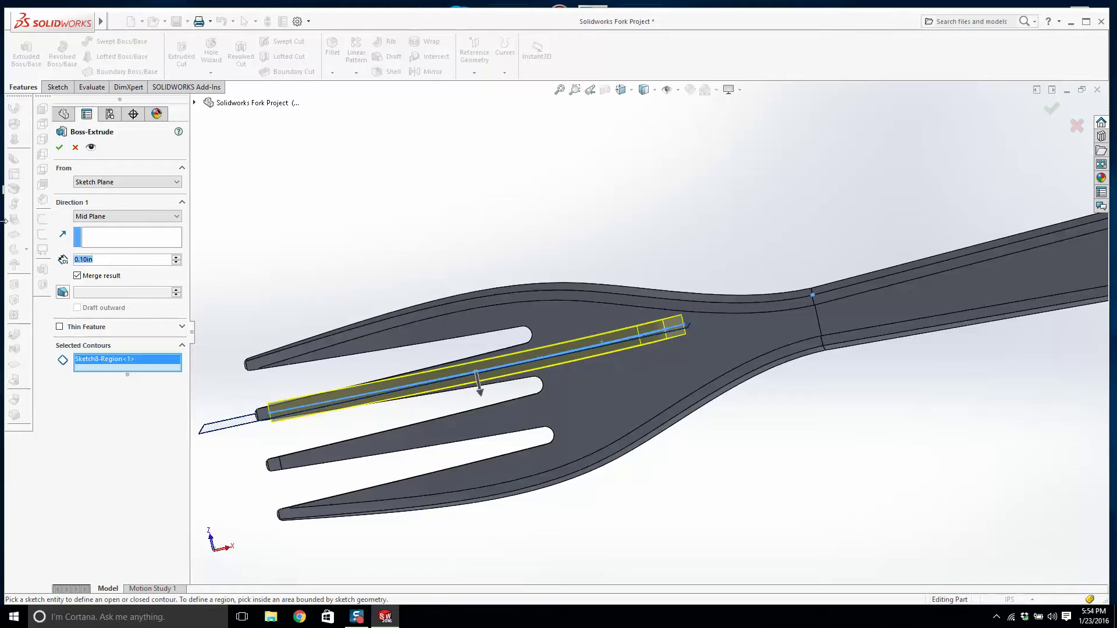
pyautogui.write('.05')
pyautogui.press('Return')
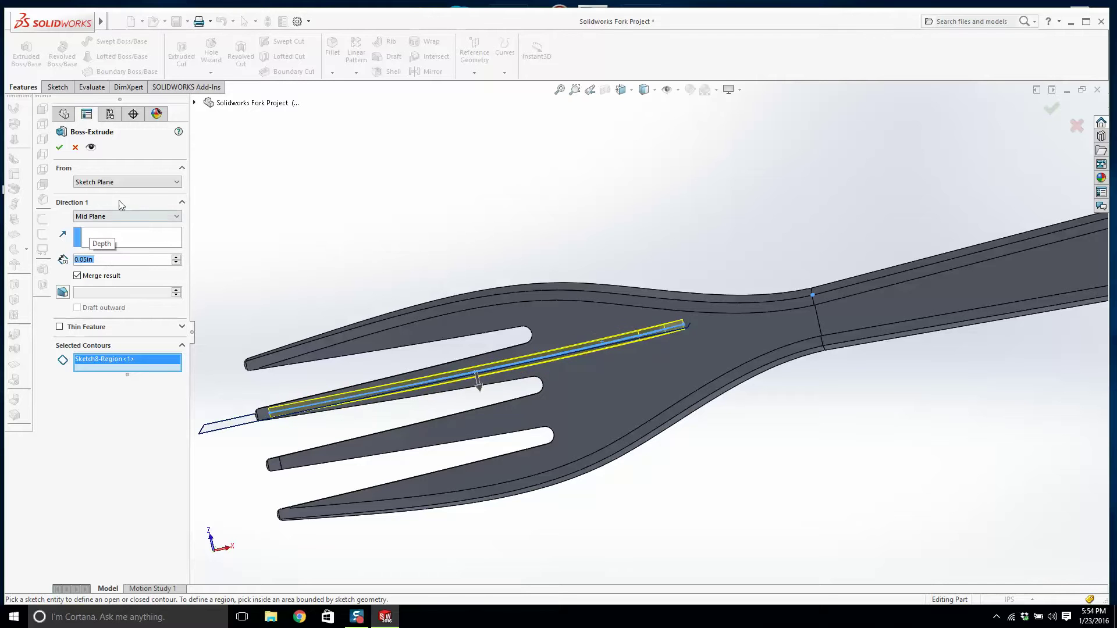
pyautogui.click(58, 148)
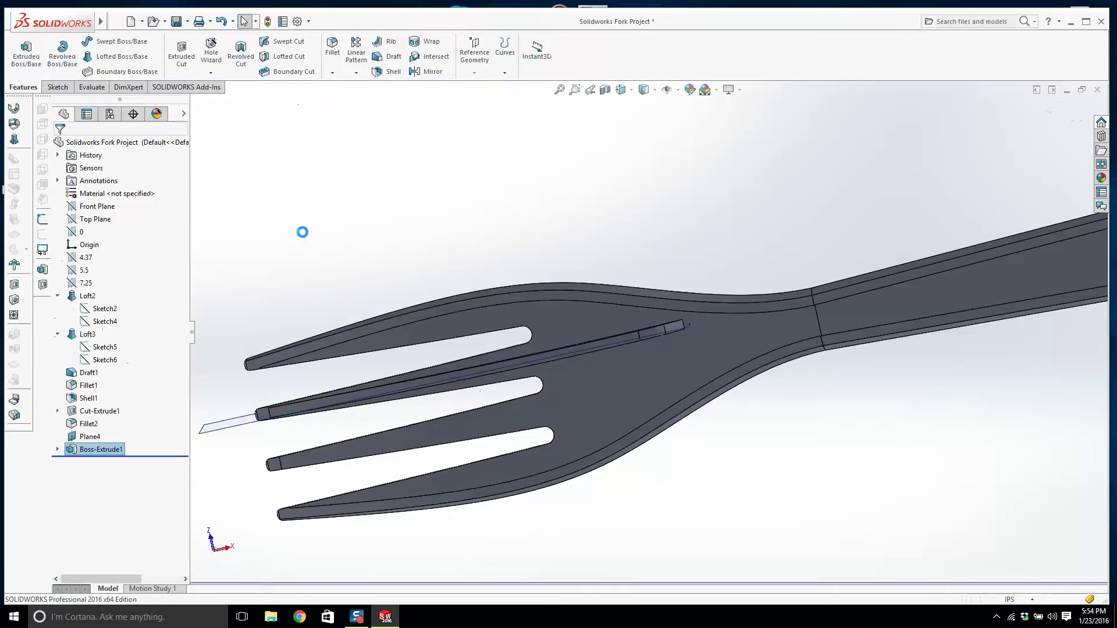
# - Hide the mid-tine reference plane, Plane4
pyautogui.moveTo(466, 447); pyautogui.dragTo(226, 377, button='middle')
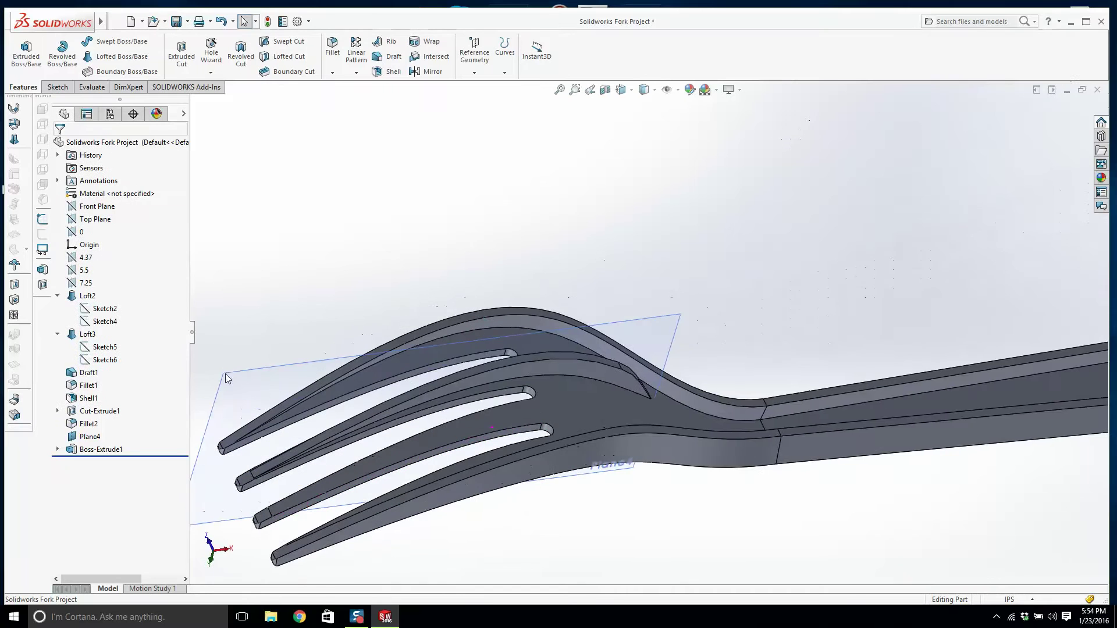
pyautogui.rightClick(91, 437)
pyautogui.click(112, 320)
# - Try to mirror the extruded tine rib about the Front Plane with Geometry Pattern off
pyautogui.moveTo(509, 259); pyautogui.dragTo(632, 499, button='middle')
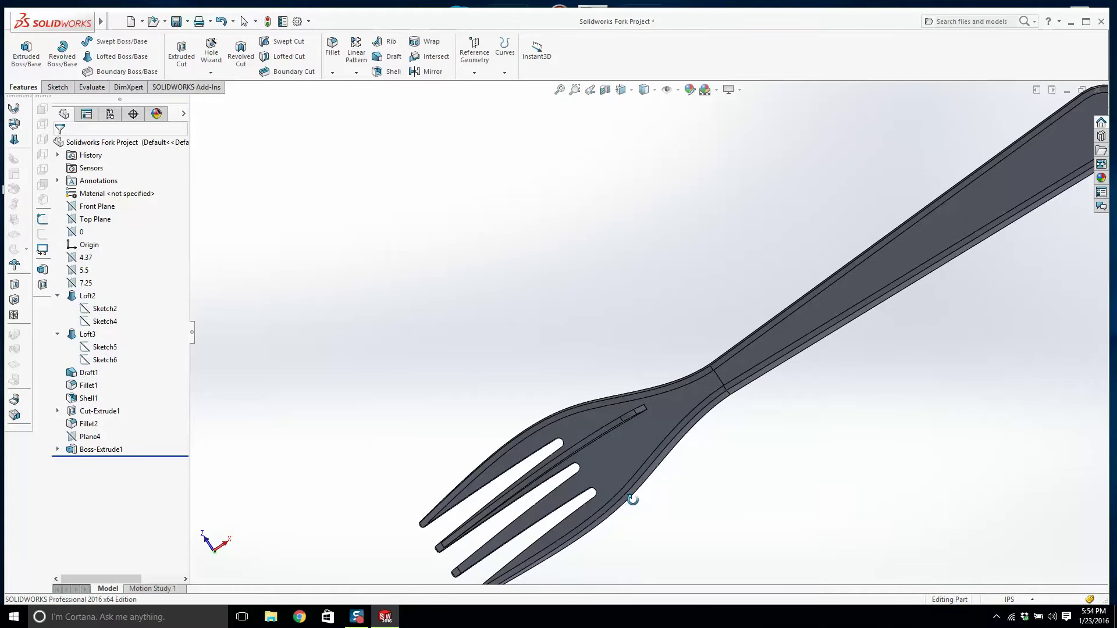
pyautogui.scroll(-10, 647, 403)
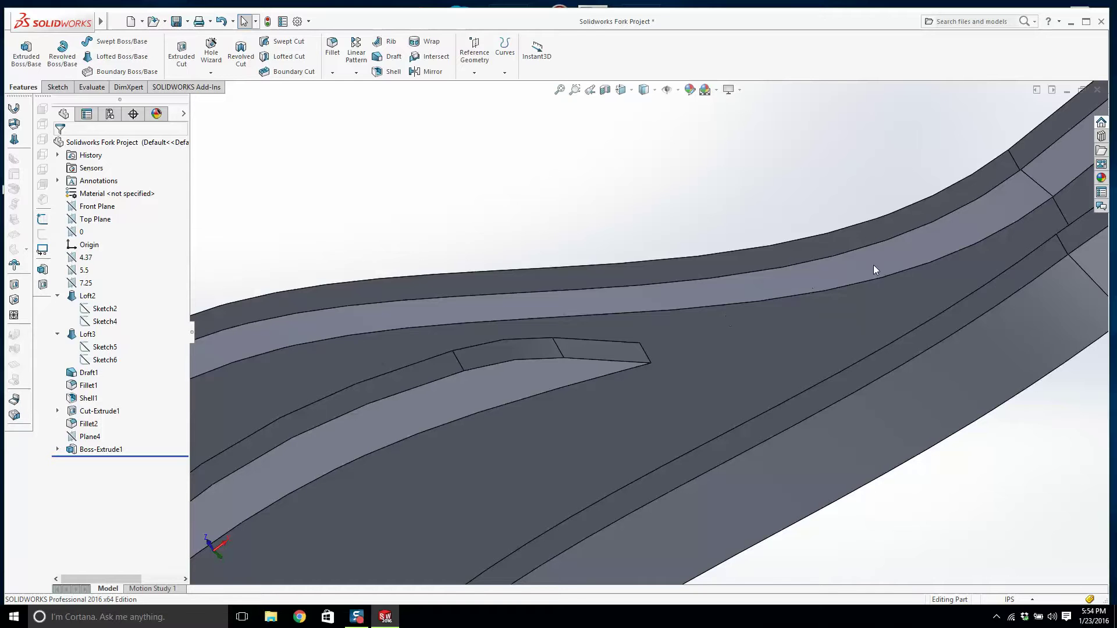
pyautogui.scroll(8, 774, 303)
pyautogui.moveTo(650, 337); pyautogui.dragTo(677, 388, button='middle')
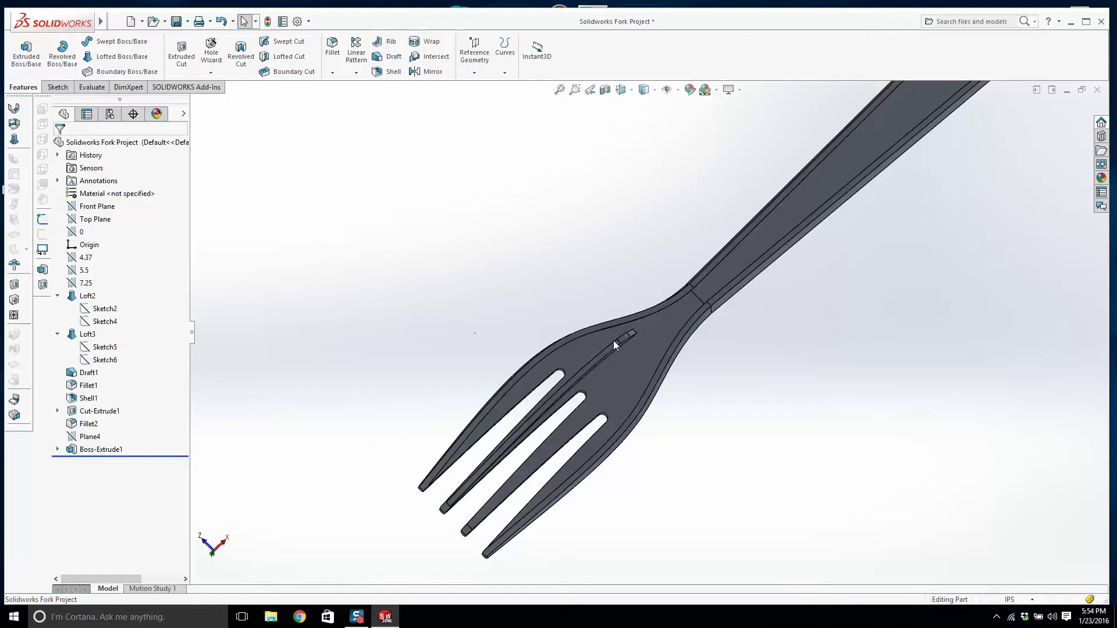
pyautogui.click(82, 209)
pyautogui.moveTo(489, 262); pyautogui.dragTo(483, 209, button='middle')
pyautogui.click(428, 71)
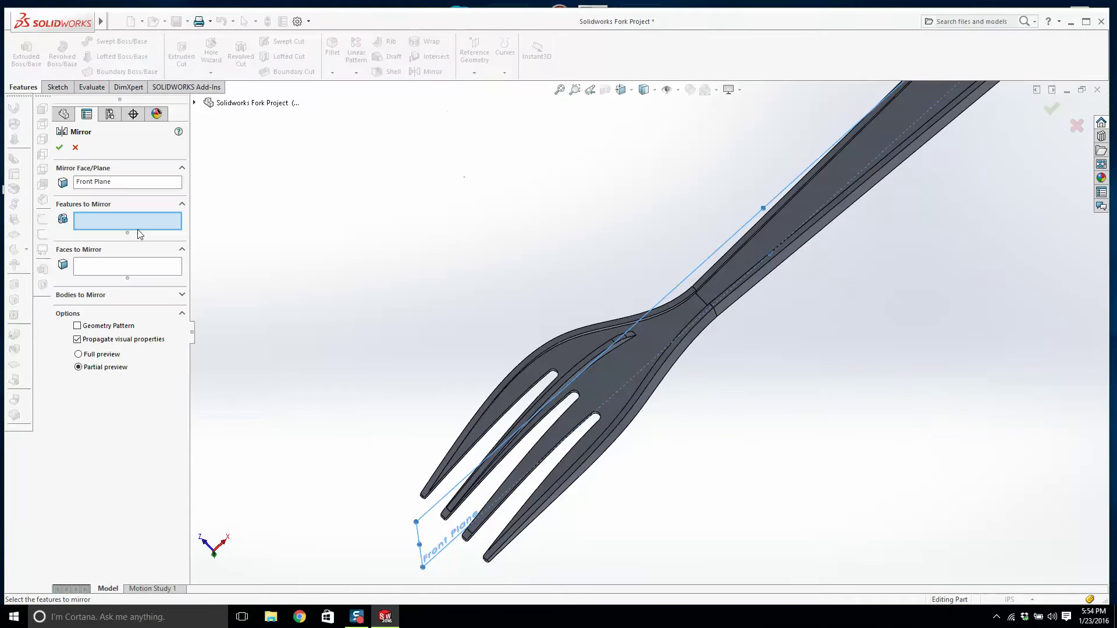
pyautogui.scroll(-5, 617, 378)
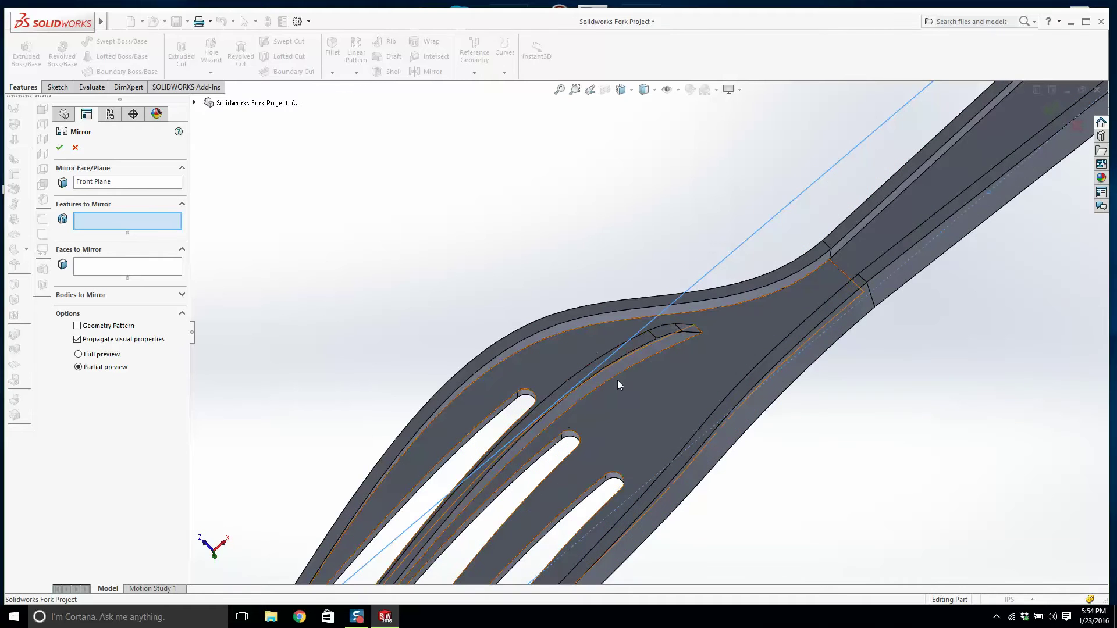
pyautogui.click(614, 373)
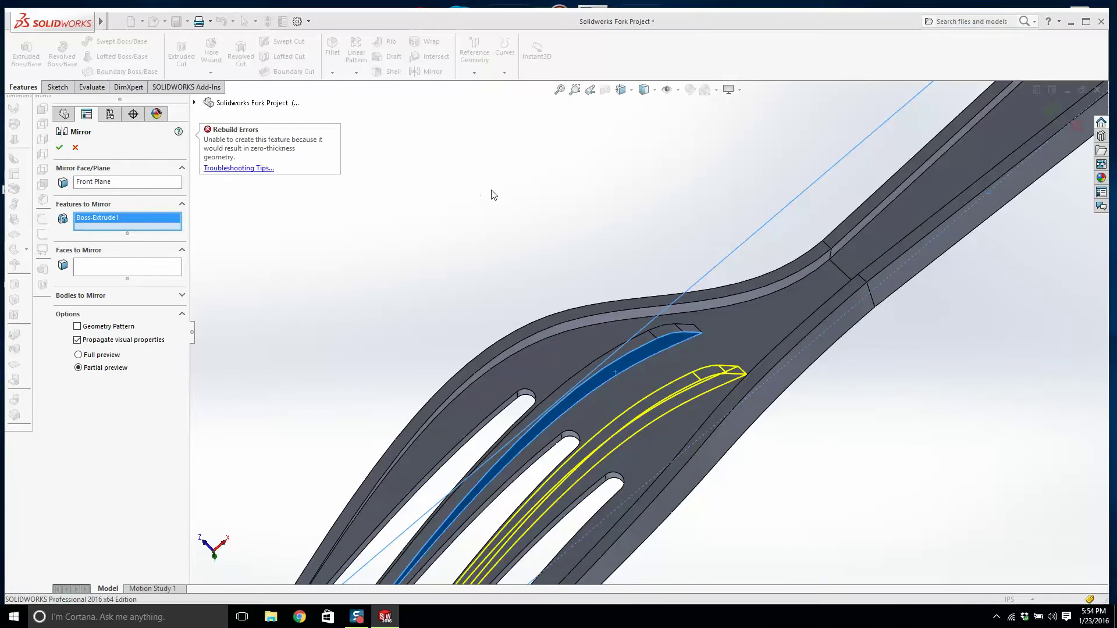
pyautogui.click(60, 149)
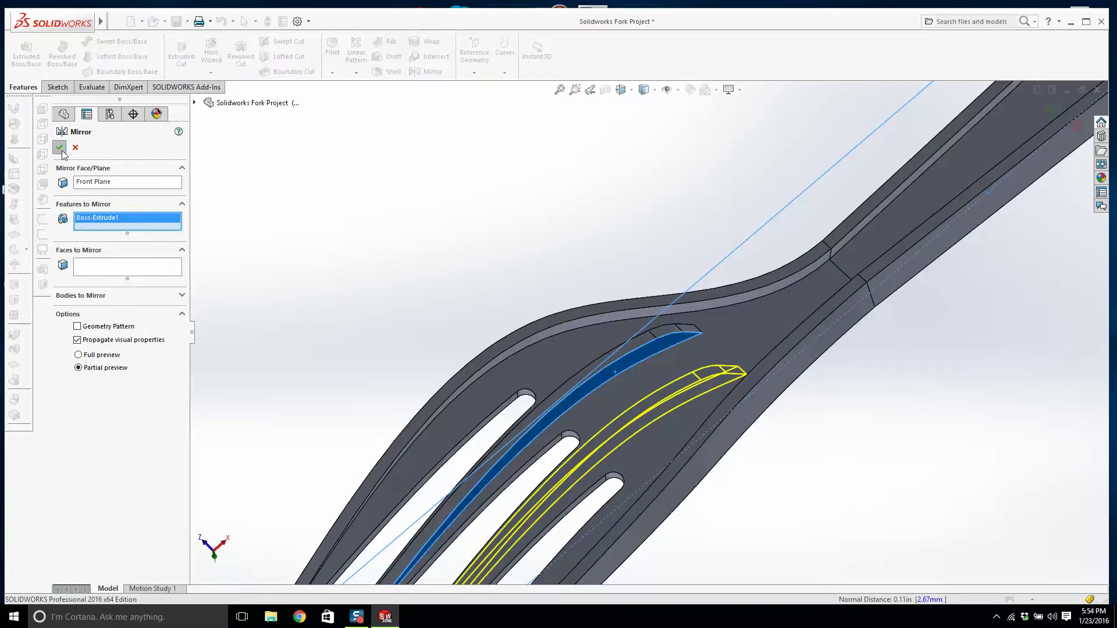
pyautogui.click(78, 149)
# - Mirror the extruded rib onto the other inner tine about the Front Plane with Geometry Pattern enabled
pyautogui.scroll(4, 539, 202)
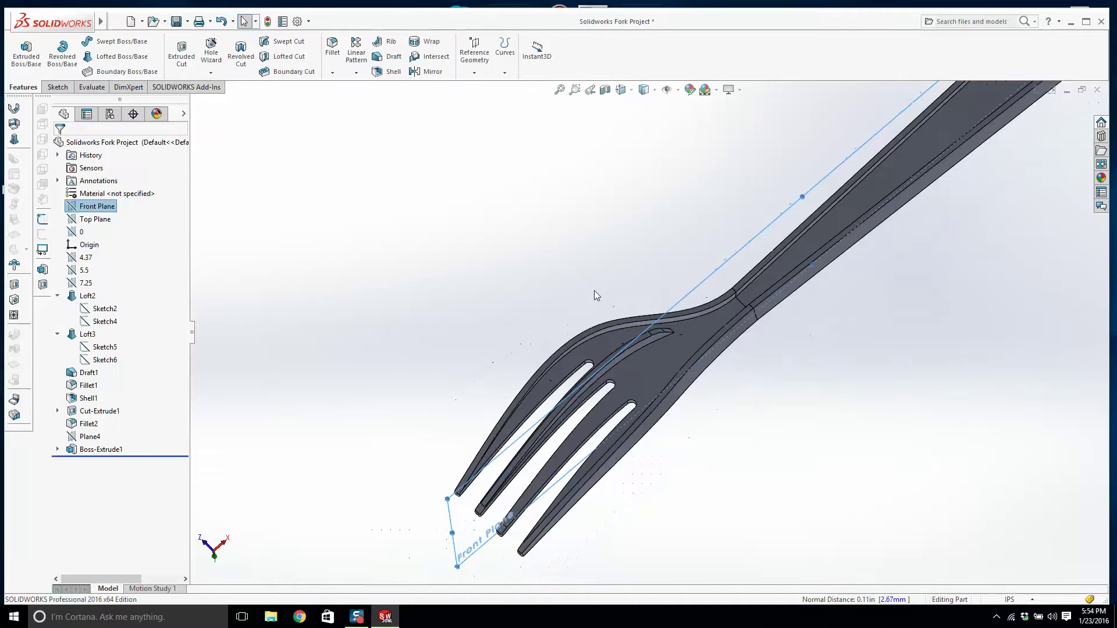
pyautogui.moveTo(599, 330)
pyautogui.mouseDown(button='middle')
pyautogui.moveTo(604, 400)
pyautogui.moveTo(541, 209)
pyautogui.mouseUp(button='middle')
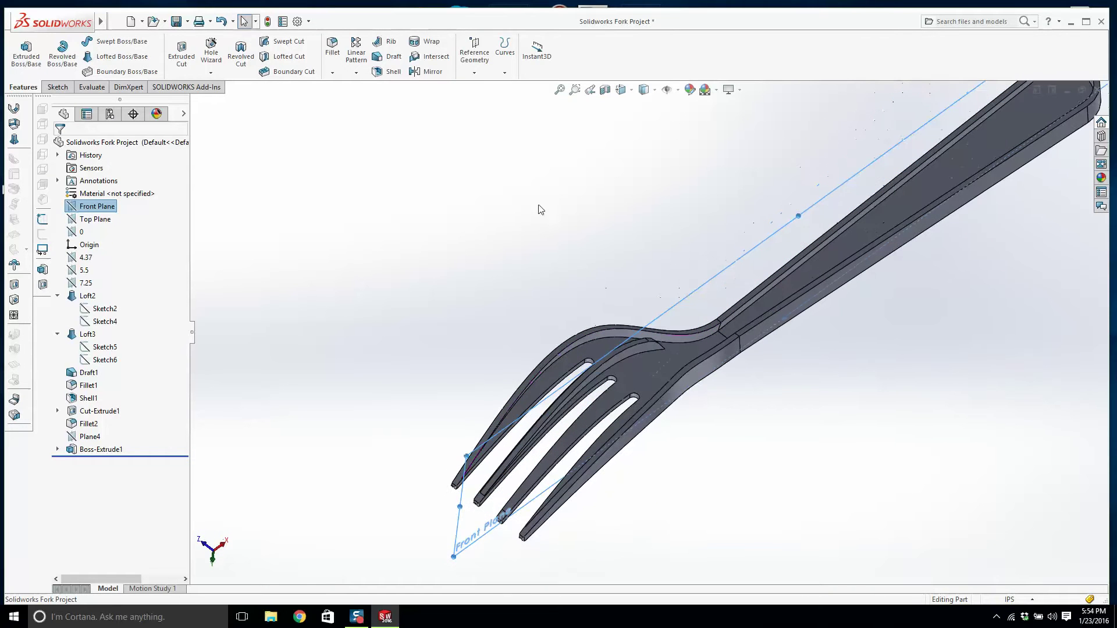
pyautogui.click(430, 69)
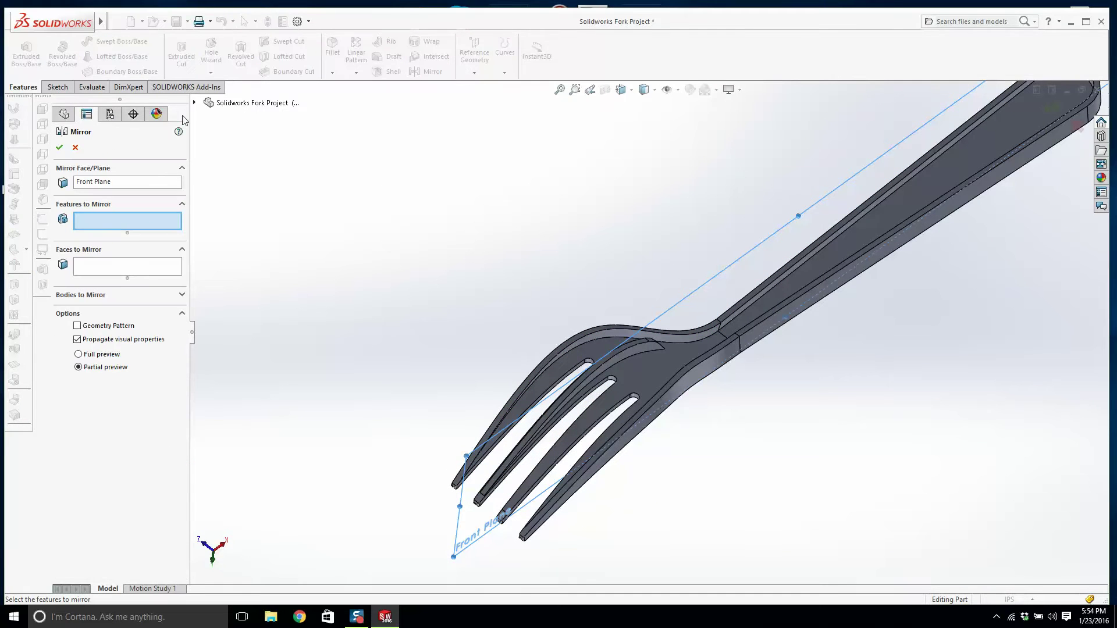
pyautogui.click(194, 102)
pyautogui.click(251, 359)
pyautogui.moveTo(443, 314); pyautogui.dragTo(480, 375, button='middle')
pyautogui.scroll(-3, 771, 469)
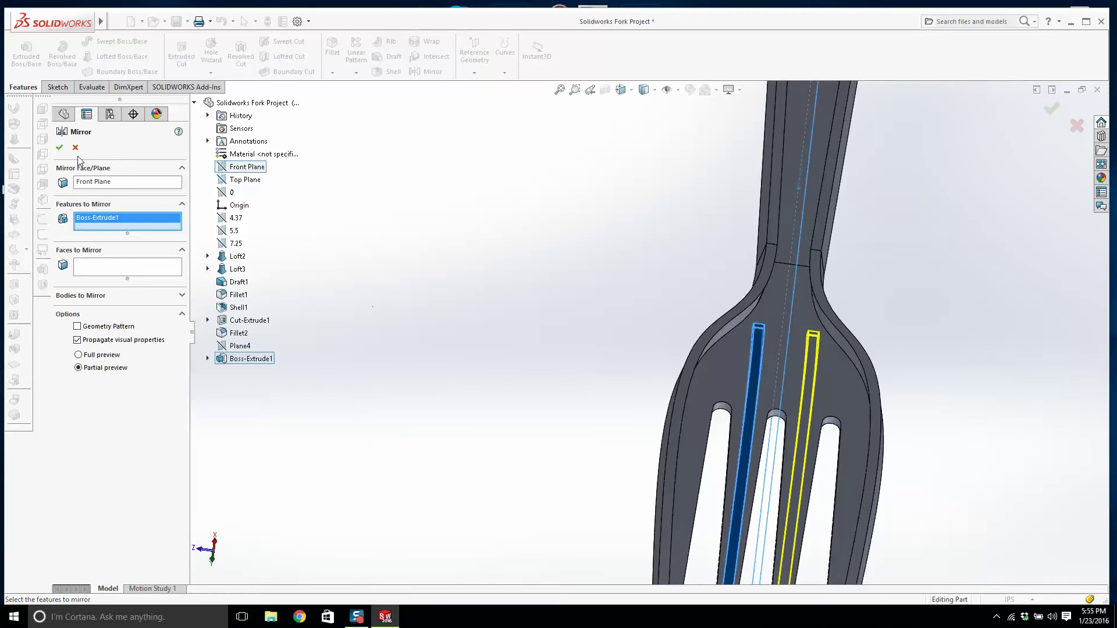
pyautogui.click(60, 148)
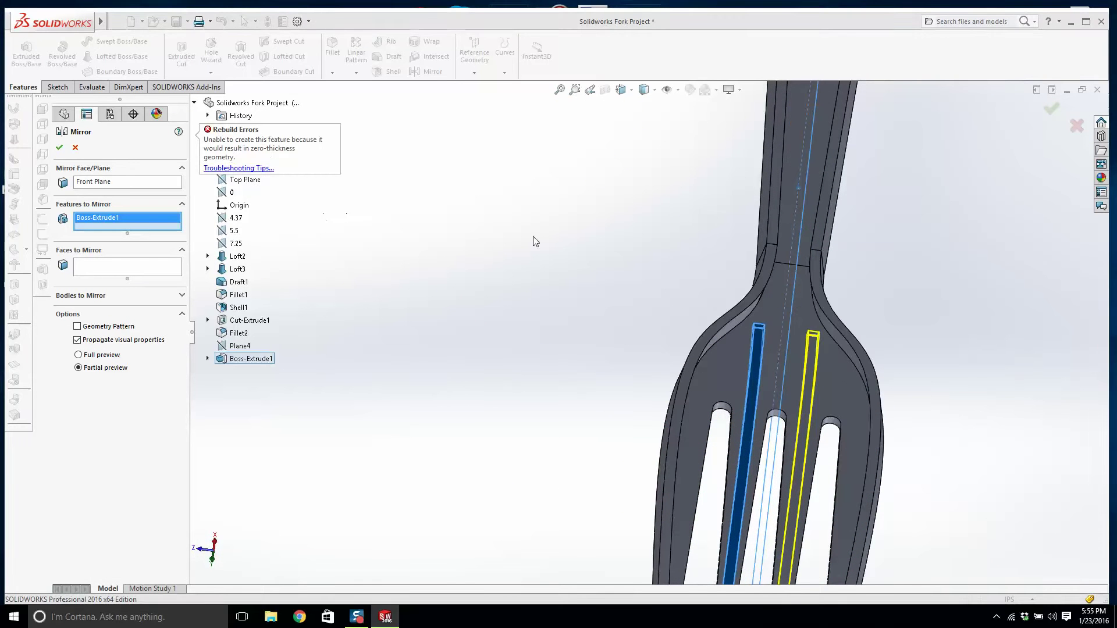
pyautogui.scroll(4, 536, 241)
pyautogui.click(120, 327)
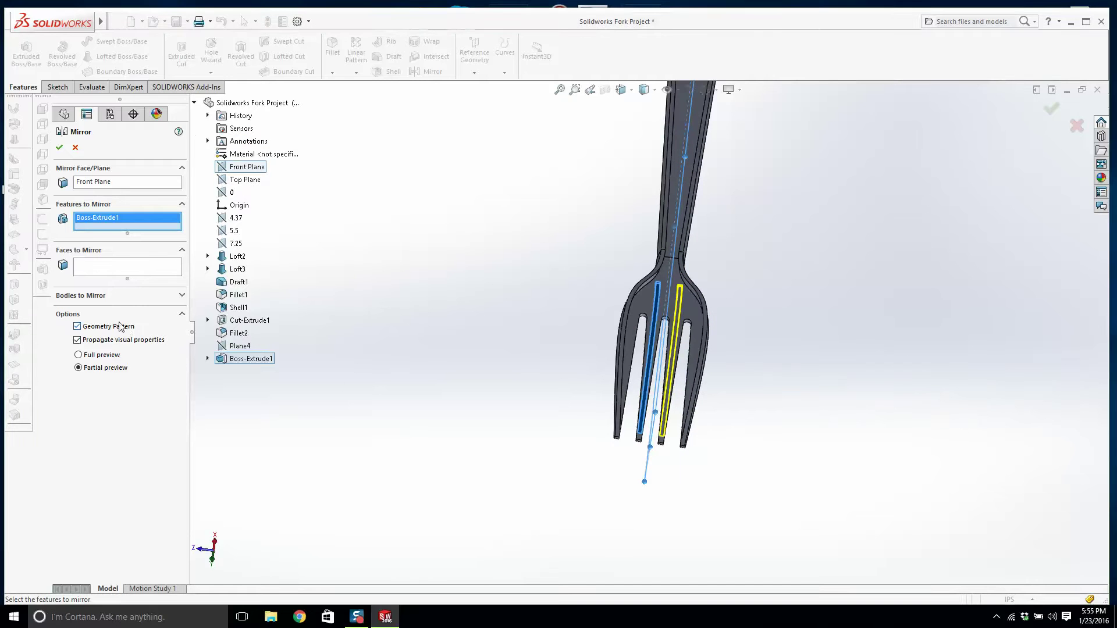
pyautogui.click(59, 147)
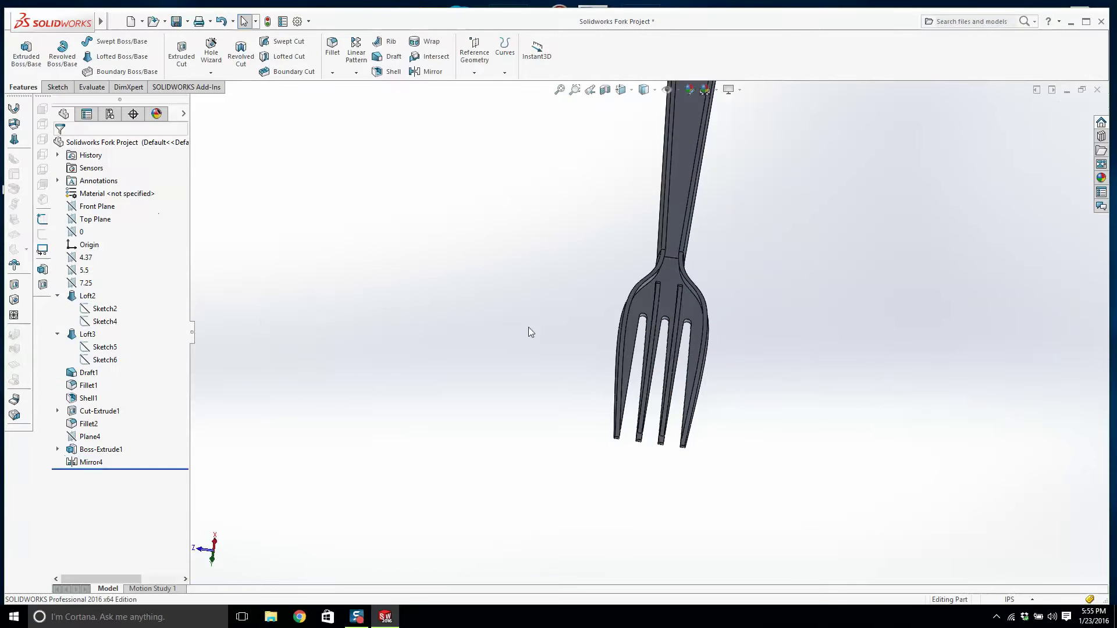
# - Examine both ribs from the tine tips to their ends behind the slots
pyautogui.scroll(-3, 615, 361)
pyautogui.moveTo(615, 361); pyautogui.dragTo(844, 417, button='middle')
pyautogui.scroll(-5, 829, 467)
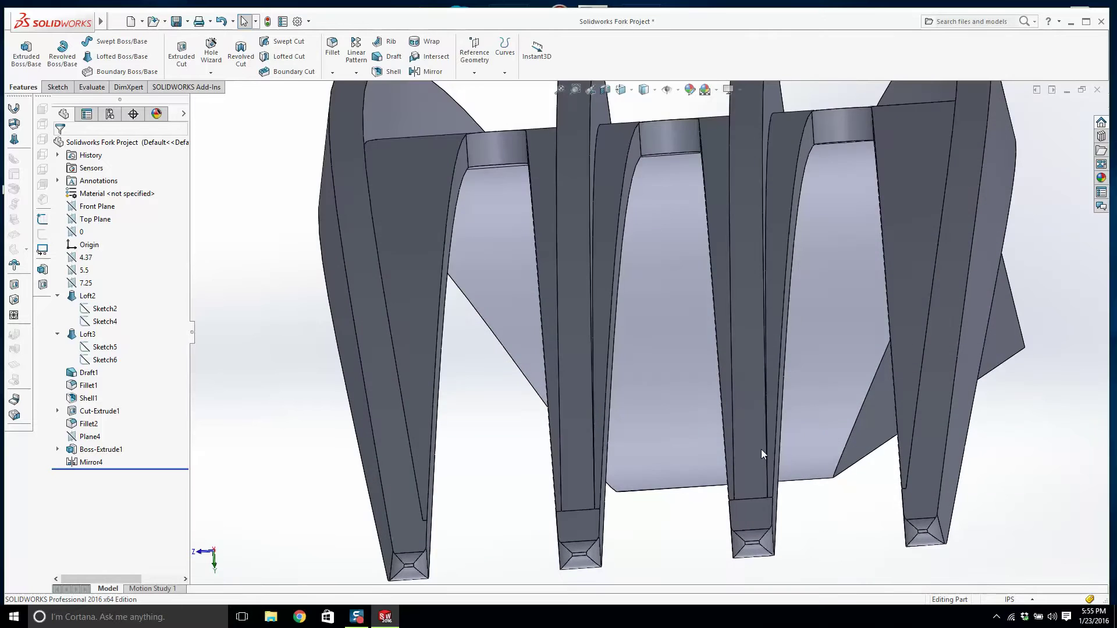
pyautogui.scroll(6, 739, 403)
pyautogui.moveTo(756, 263); pyautogui.dragTo(649, 464, button='middle')
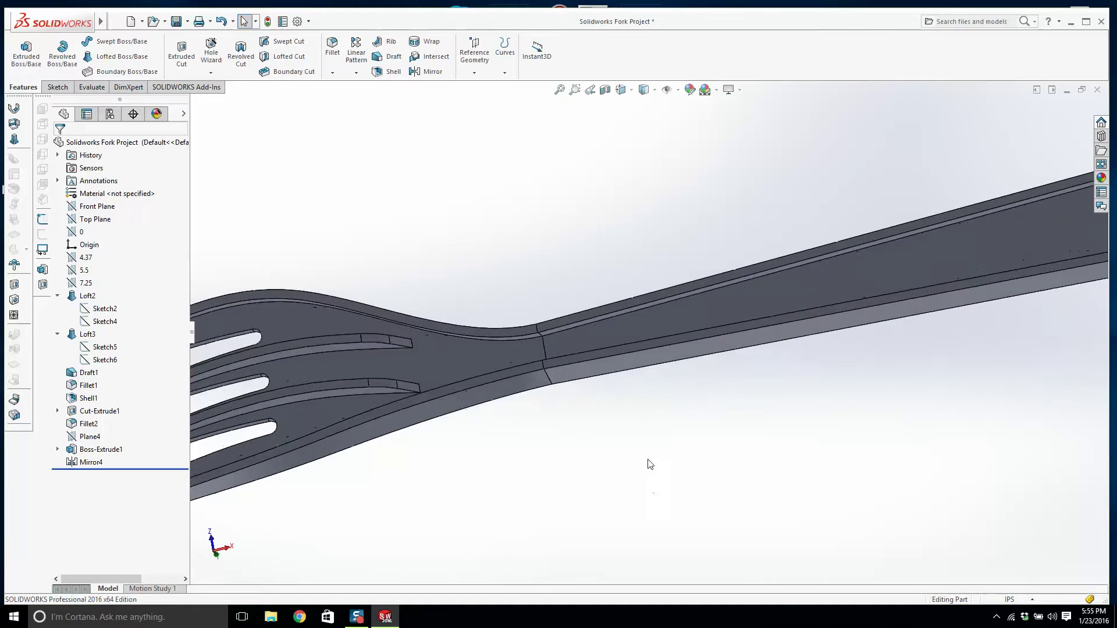
pyautogui.scroll(5, 641, 434)
pyautogui.scroll(-6, 494, 360)
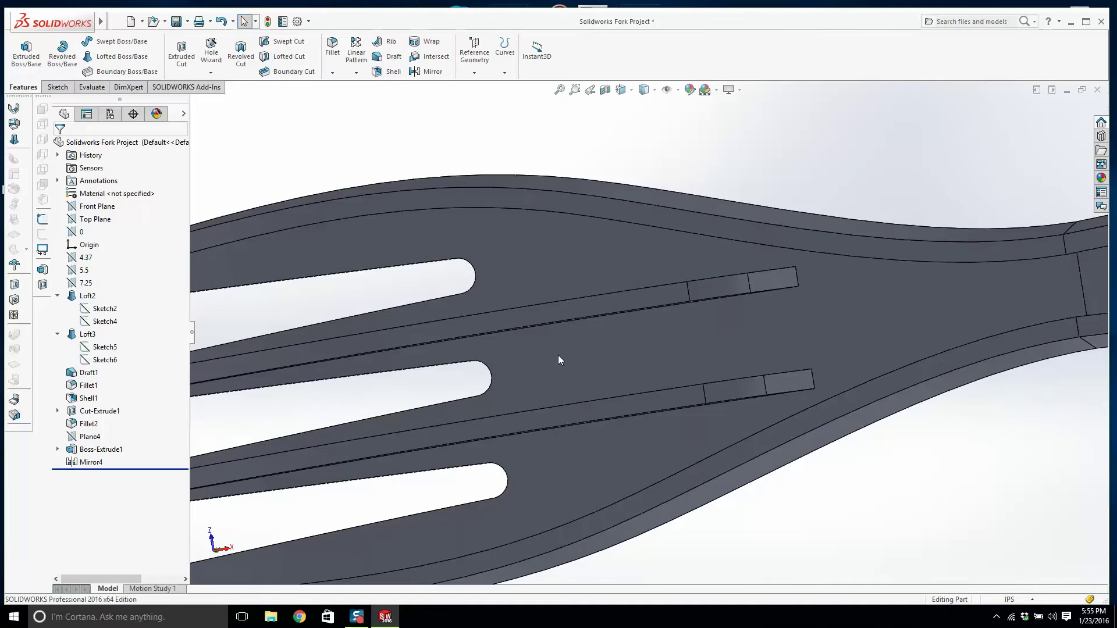
pyautogui.scroll(3, 561, 358)
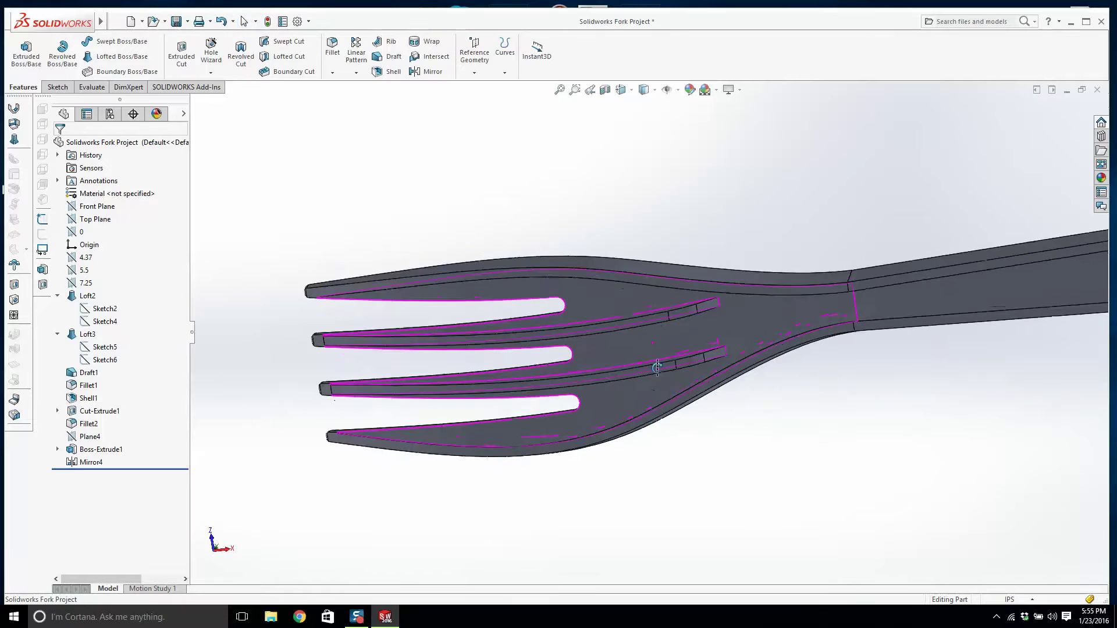
pyautogui.scroll(2, 657, 323)
pyautogui.scroll(-3, 686, 347)
pyautogui.scroll(-3, 687, 348)
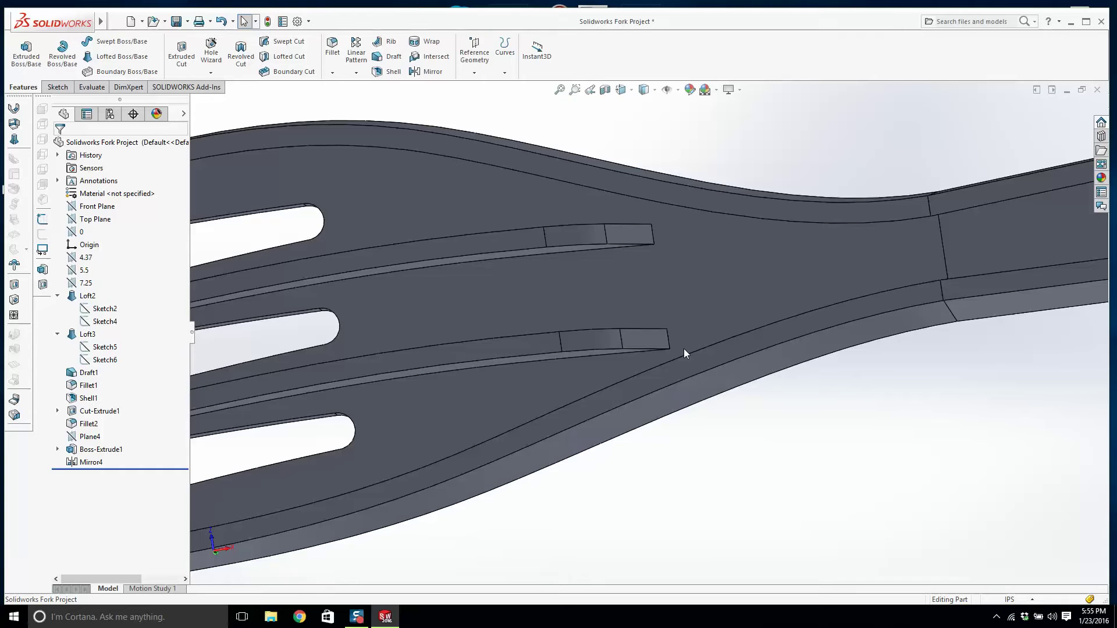
pyautogui.scroll(3, 513, 310)
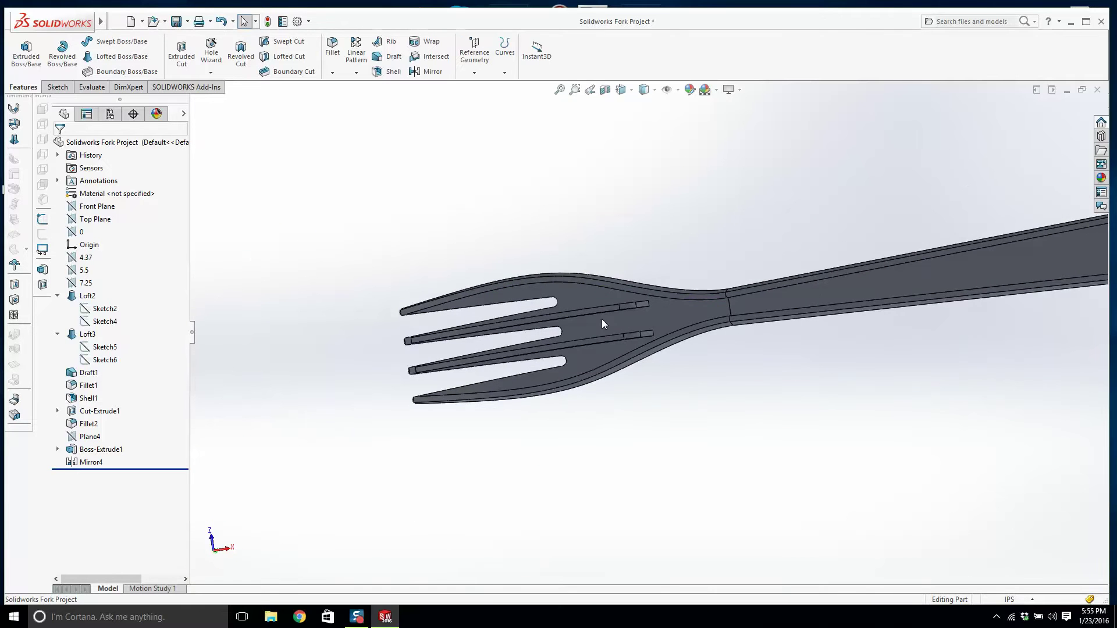
pyautogui.moveTo(602, 320); pyautogui.dragTo(599, 337, button='middle')
pyautogui.scroll(-2, 735, 347)
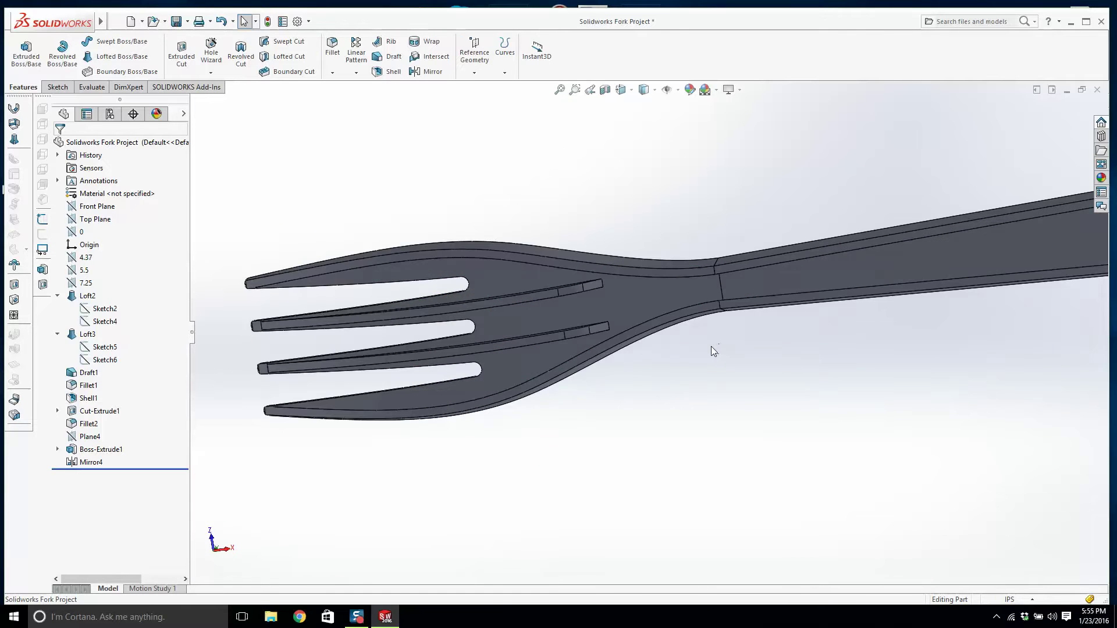
# - Start a symmetric 0.02 in fillet on the upper outer edges along one side of the handle and head
pyautogui.moveTo(704, 347); pyautogui.dragTo(541, 249, button='middle')
pyautogui.scroll(3, 541, 249)
pyautogui.scroll(2, 624, 256)
pyautogui.moveTo(625, 256); pyautogui.dragTo(633, 383, button='middle')
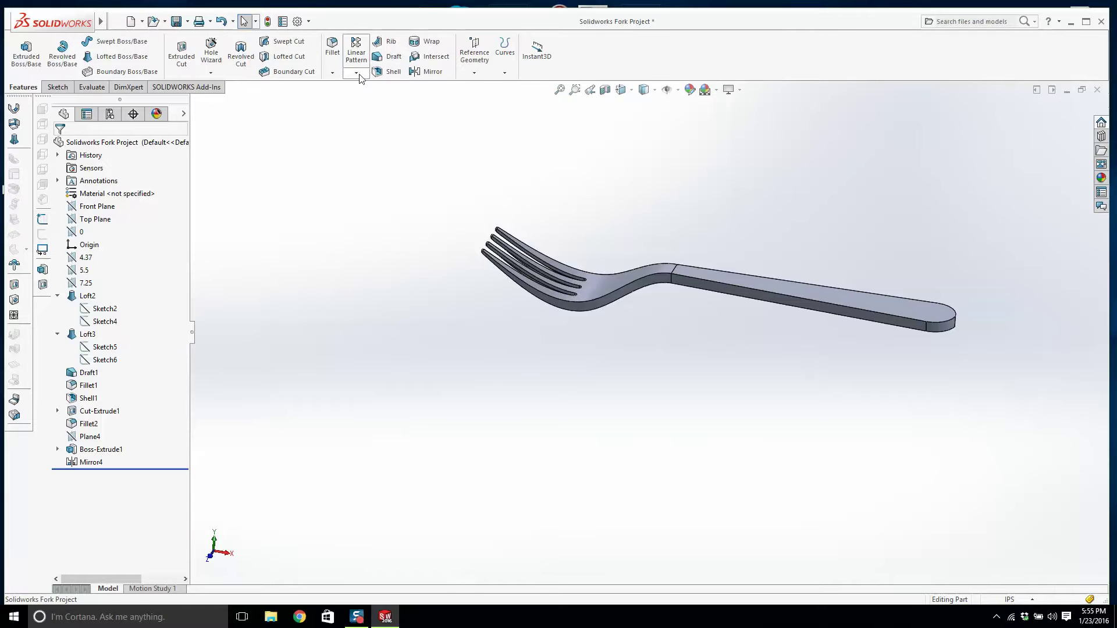
pyautogui.click(332, 50)
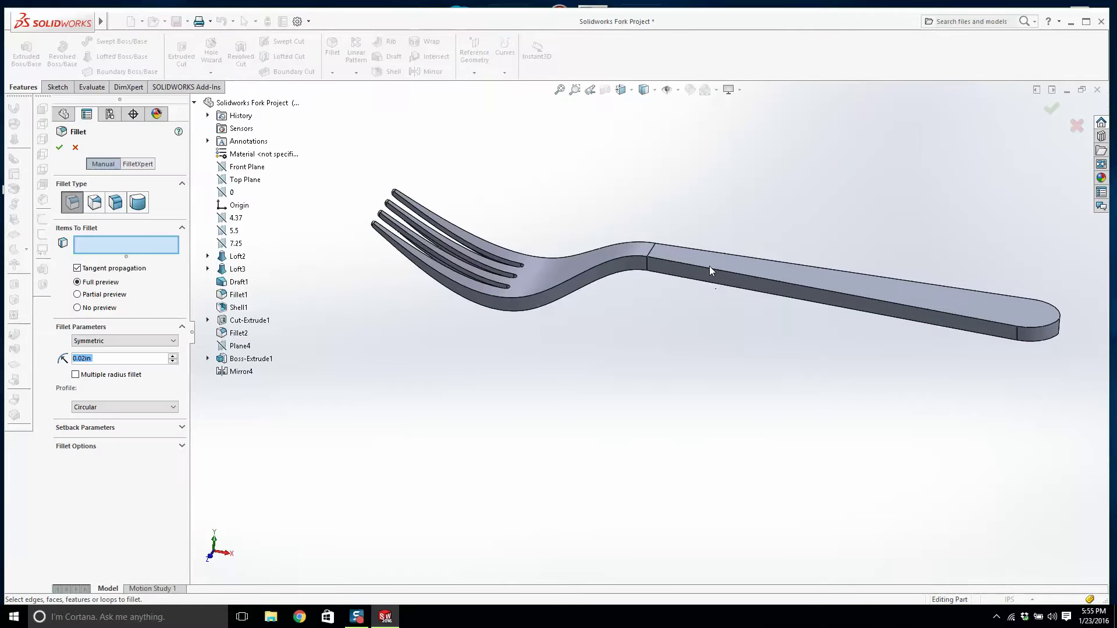
pyautogui.click(709, 269)
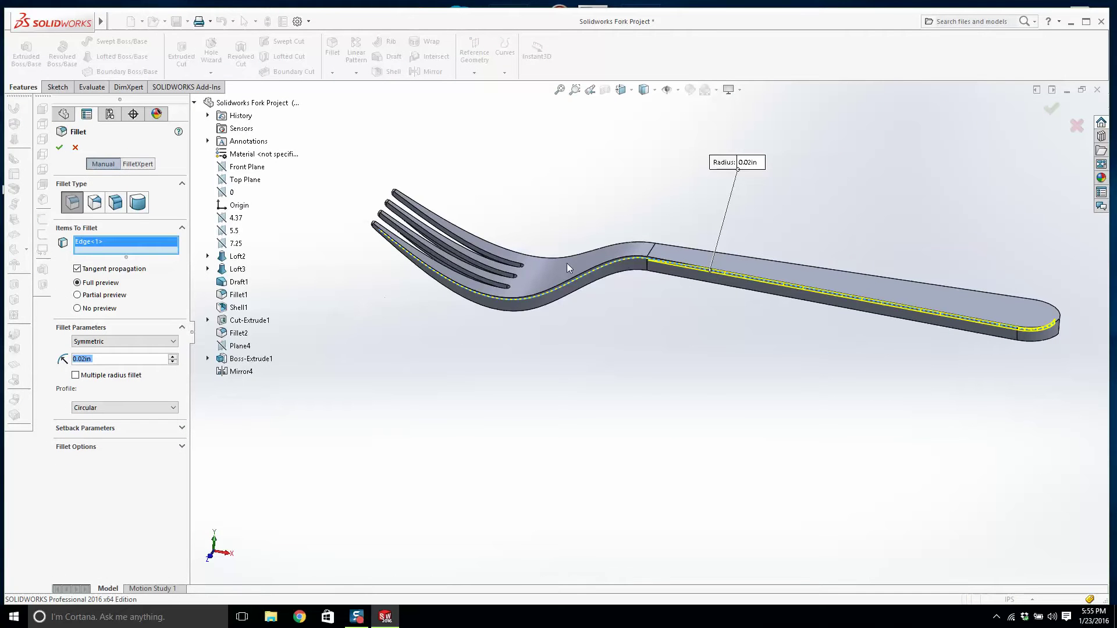
pyautogui.scroll(-3, 567, 263)
pyautogui.click(678, 269)
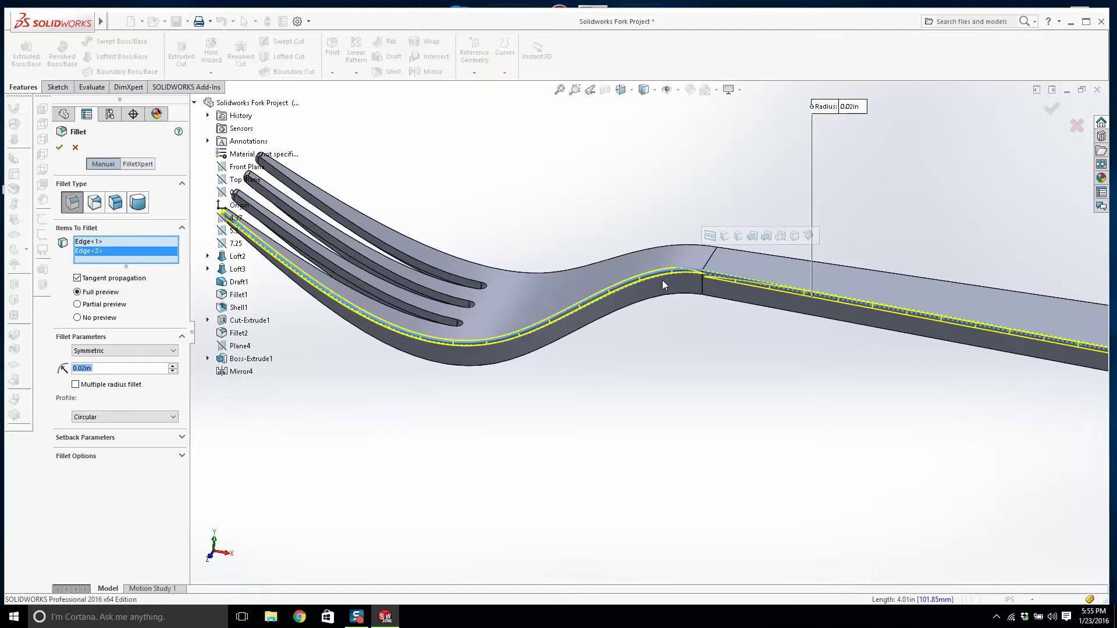
# - Remove both selected outer edges from the fillet selection
pyautogui.scroll(-3, 662, 281)
pyautogui.moveTo(647, 327); pyautogui.dragTo(405, 242, button='middle')
pyautogui.click(101, 244)
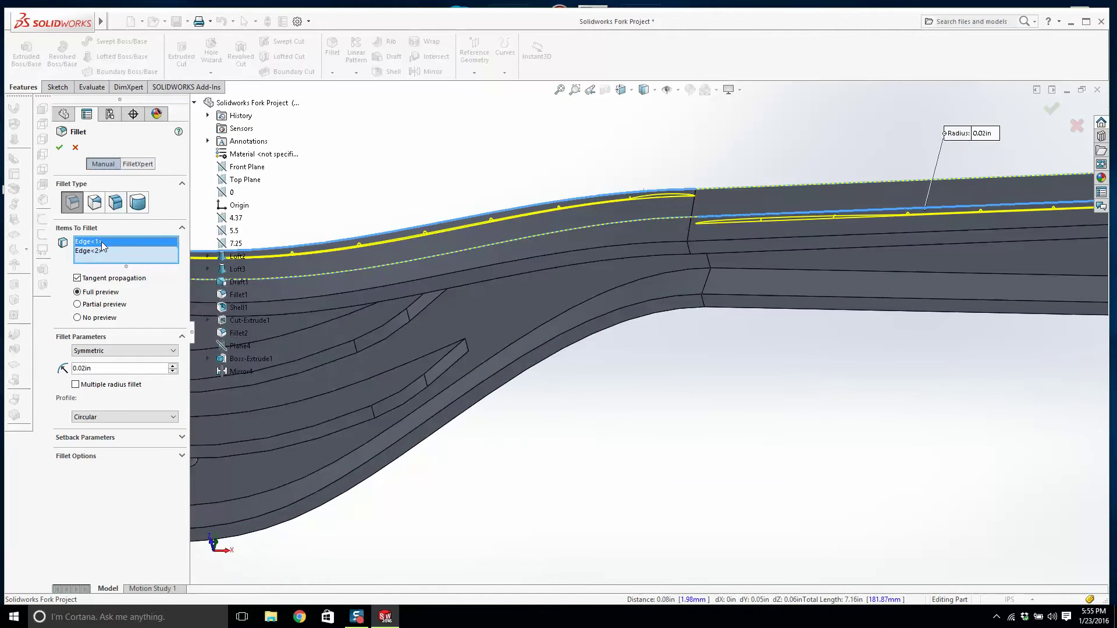
pyautogui.press('Delete')
pyautogui.click(102, 244)
pyautogui.press('Delete')
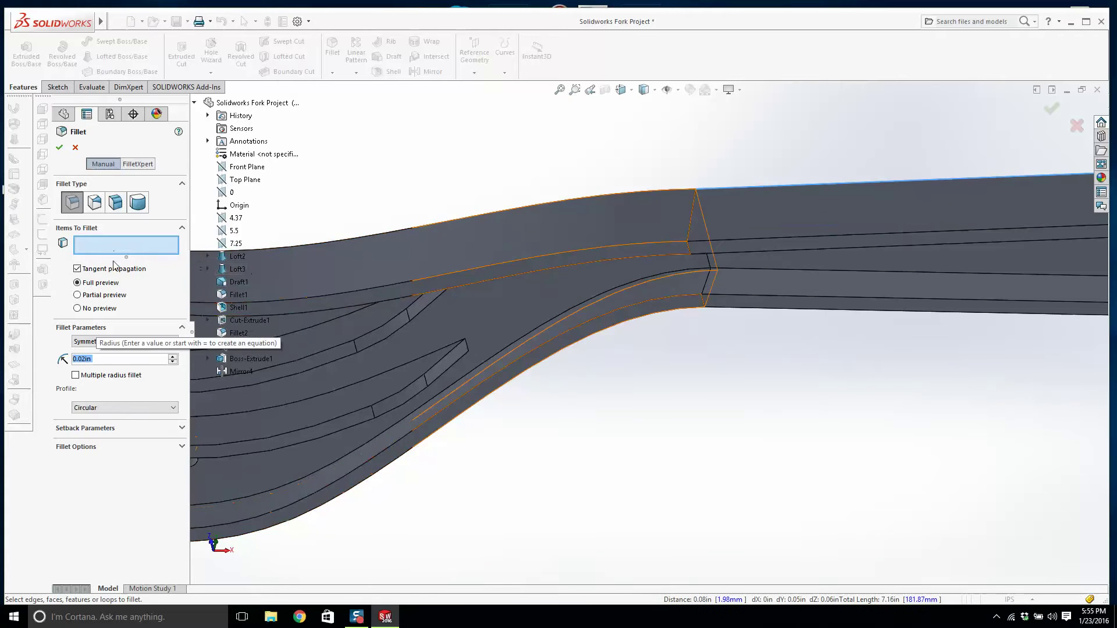
# - Select the upper outer edges along both sides of the handle and head for the 0.02 in fillet
pyautogui.moveTo(700, 250); pyautogui.dragTo(667, 352, button='middle')
pyautogui.scroll(-2, 743, 218)
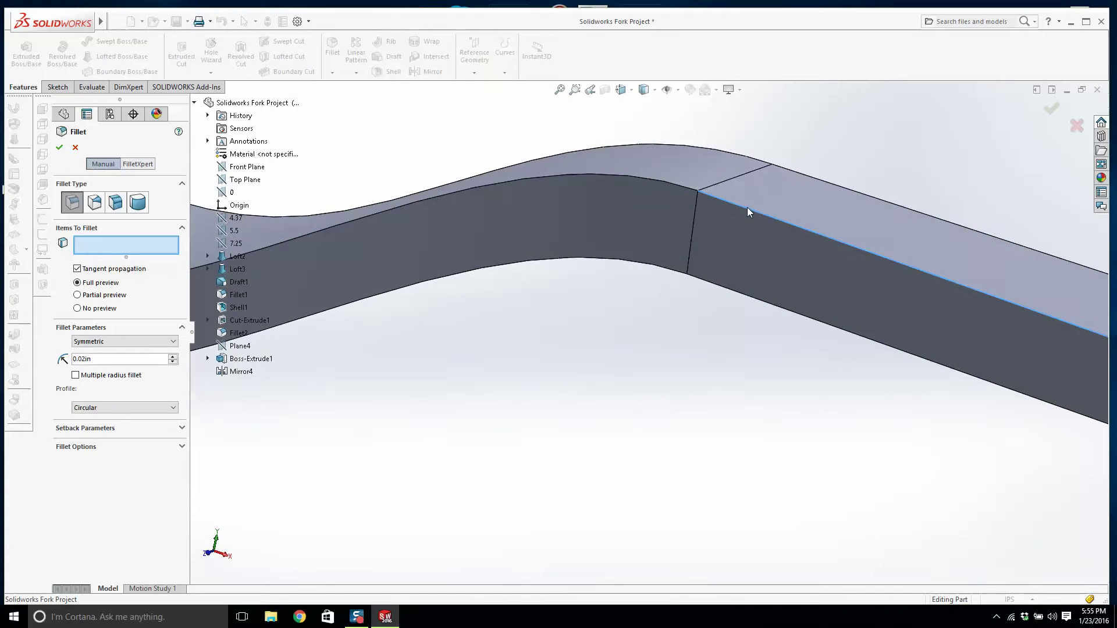
pyautogui.click(747, 207)
pyautogui.scroll(5, 676, 205)
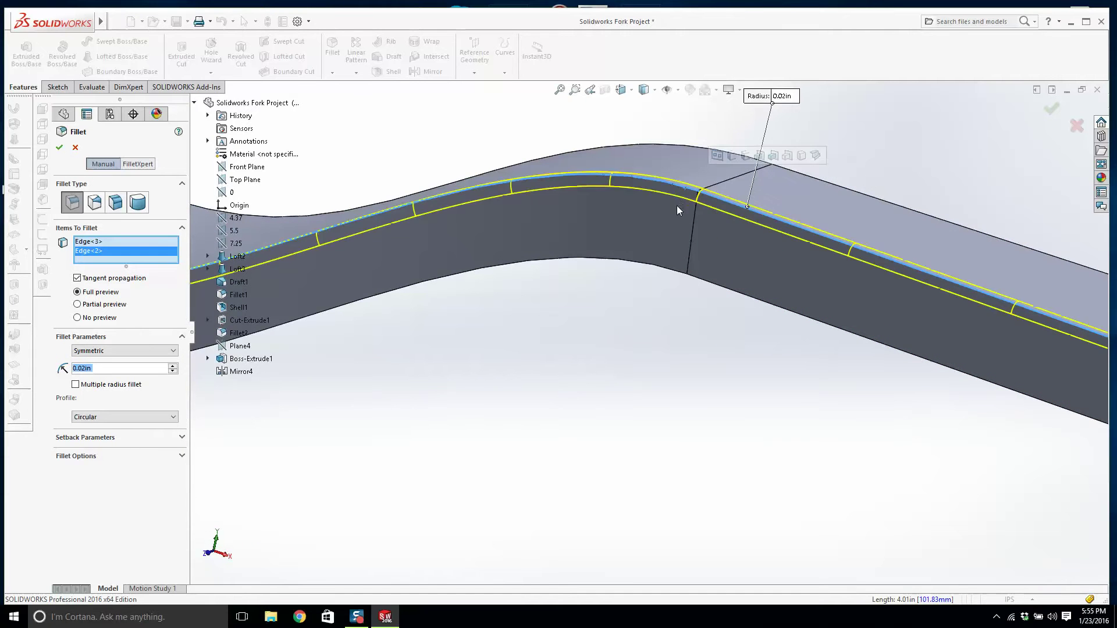
pyautogui.moveTo(778, 297); pyautogui.dragTo(534, 387, button='middle')
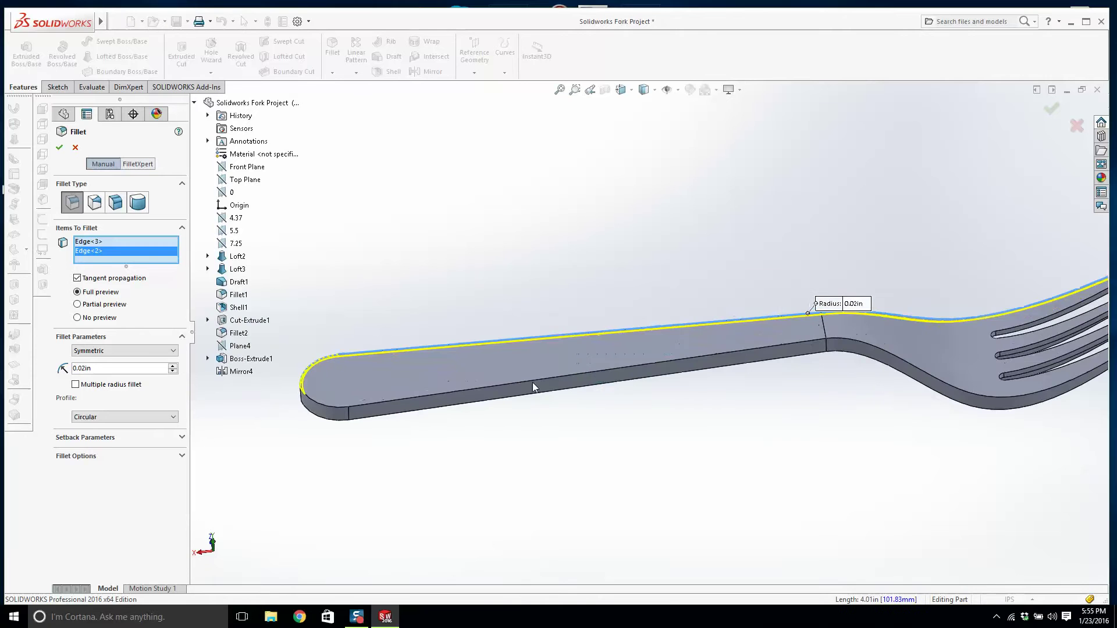
pyautogui.click(316, 412)
pyautogui.scroll(2, 698, 355)
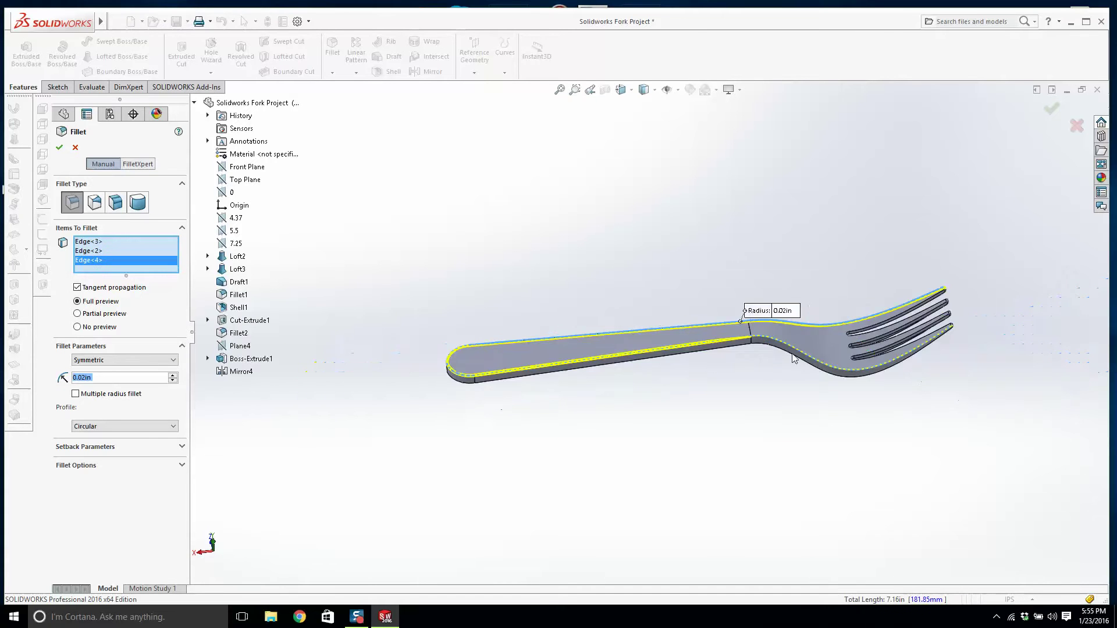
pyautogui.scroll(-5, 686, 356)
pyautogui.click(612, 333)
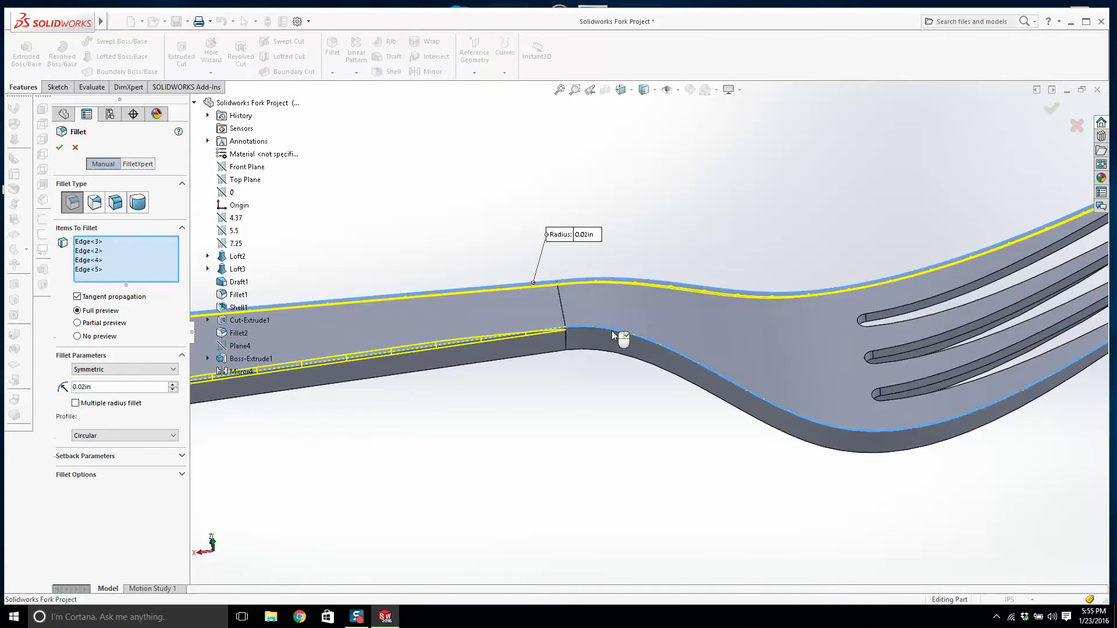
# - Add the lower outer edges of the head and handle on one side to the fillet
pyautogui.moveTo(606, 346); pyautogui.dragTo(659, 342, button='middle')
pyautogui.scroll(-5, 660, 342)
pyautogui.click(701, 354)
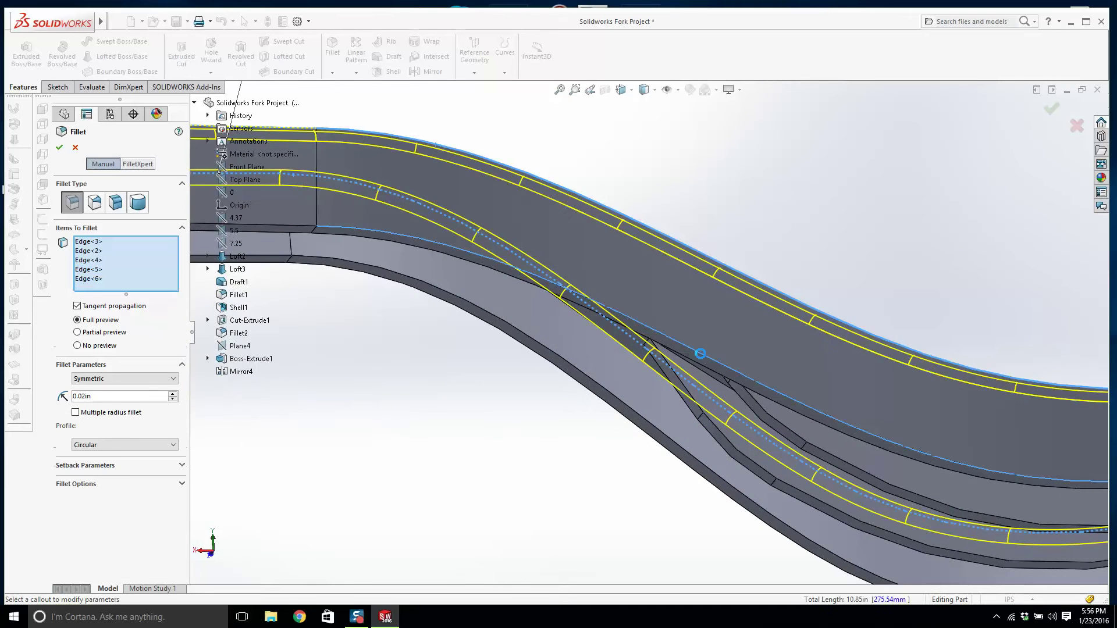
pyautogui.scroll(3, 703, 348)
pyautogui.click(454, 282)
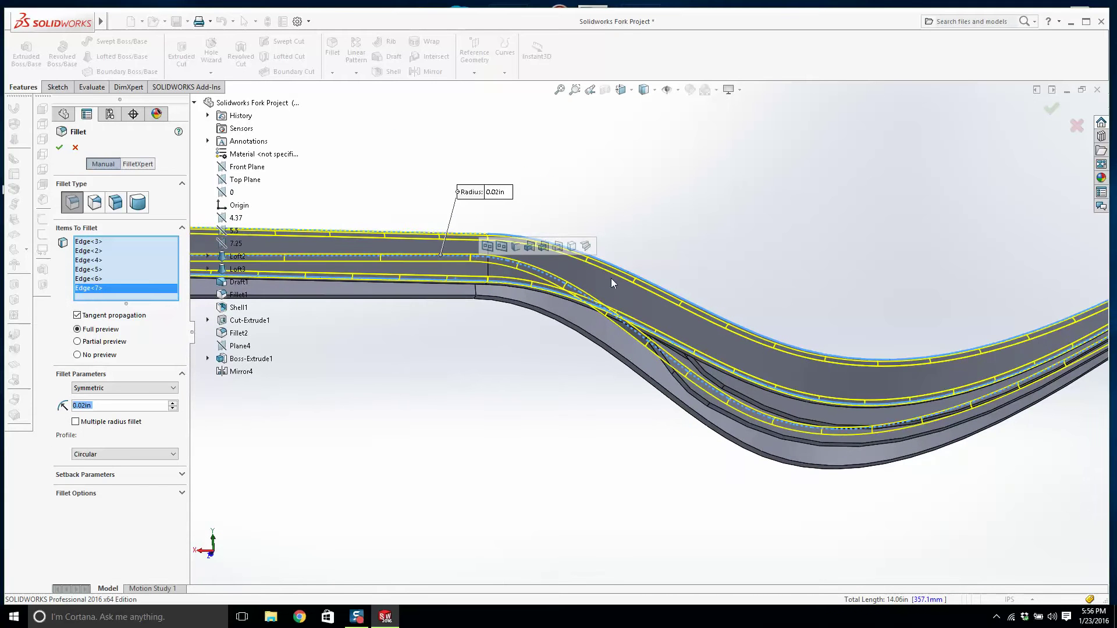
# - Add the remaining lower outer edges on the opposite side of the handle and head to the fillet
pyautogui.scroll(6, 611, 279)
pyautogui.scroll(-9, 500, 332)
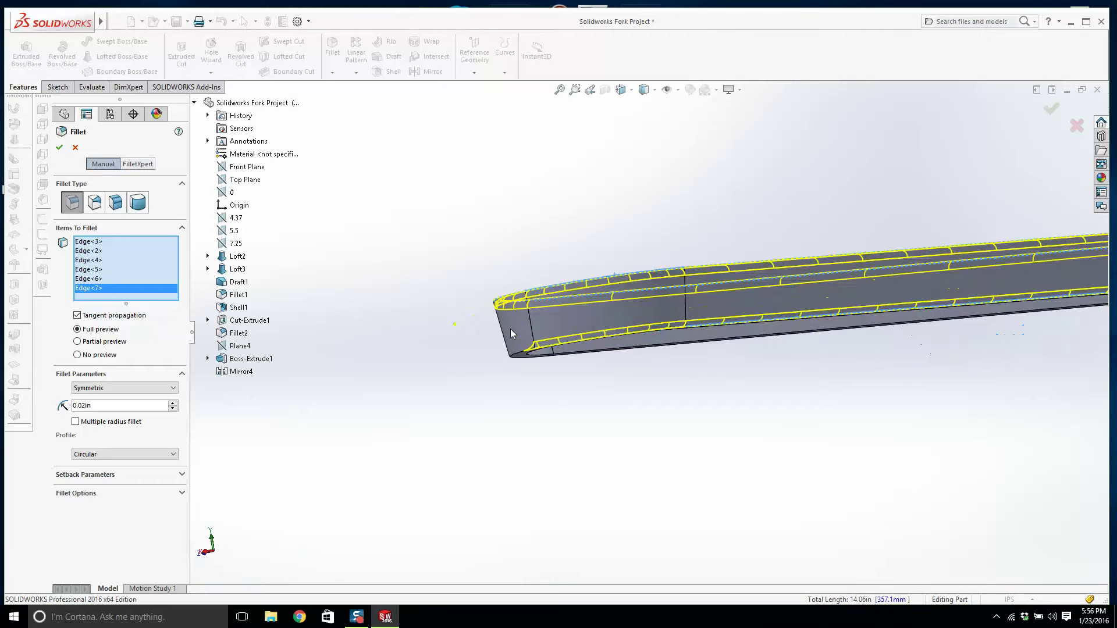
pyautogui.moveTo(560, 367); pyautogui.dragTo(494, 152, button='middle')
pyautogui.scroll(4, 605, 349)
pyautogui.moveTo(684, 522); pyautogui.dragTo(594, 433, button='middle')
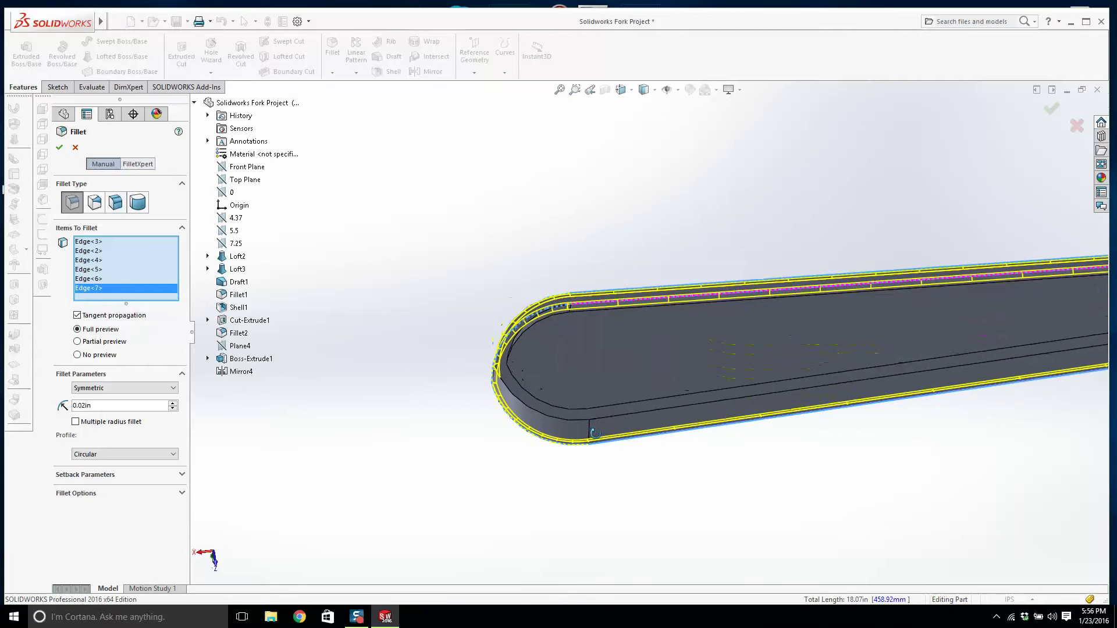
pyautogui.click(538, 409)
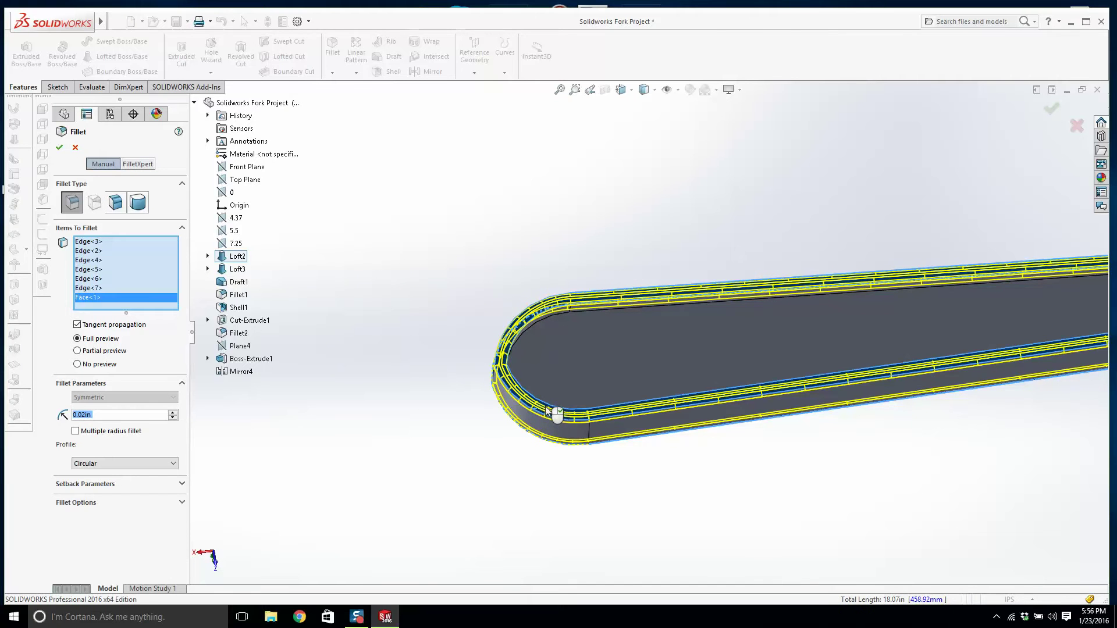
pyautogui.click(546, 406)
pyautogui.click(554, 417)
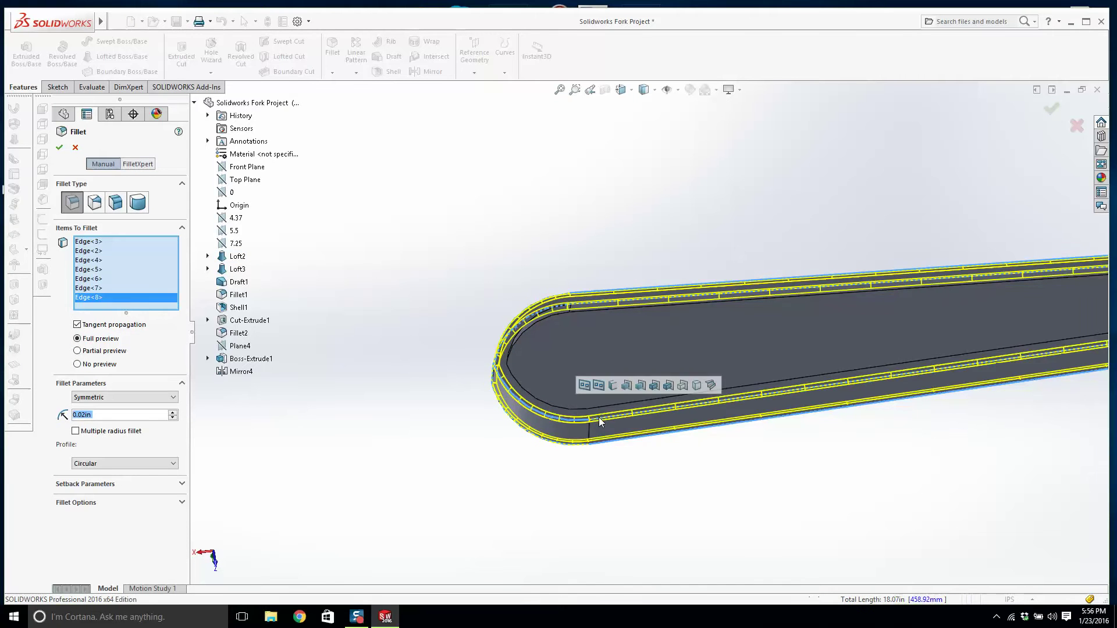
pyautogui.scroll(3, 669, 407)
pyautogui.scroll(-5, 844, 321)
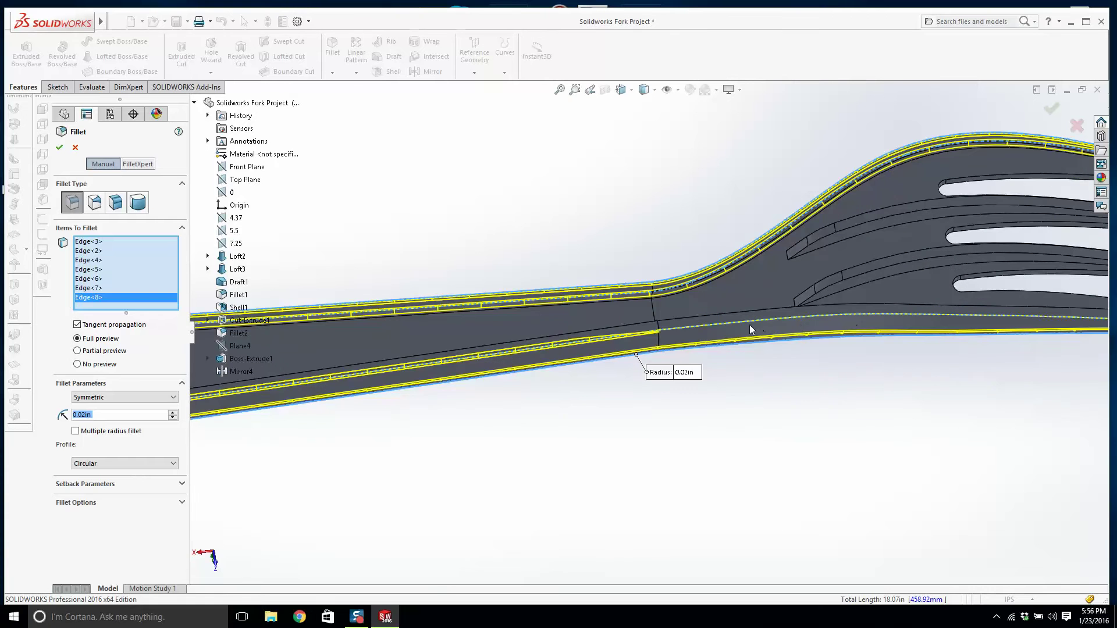
pyautogui.click(737, 323)
pyautogui.scroll(2, 786, 324)
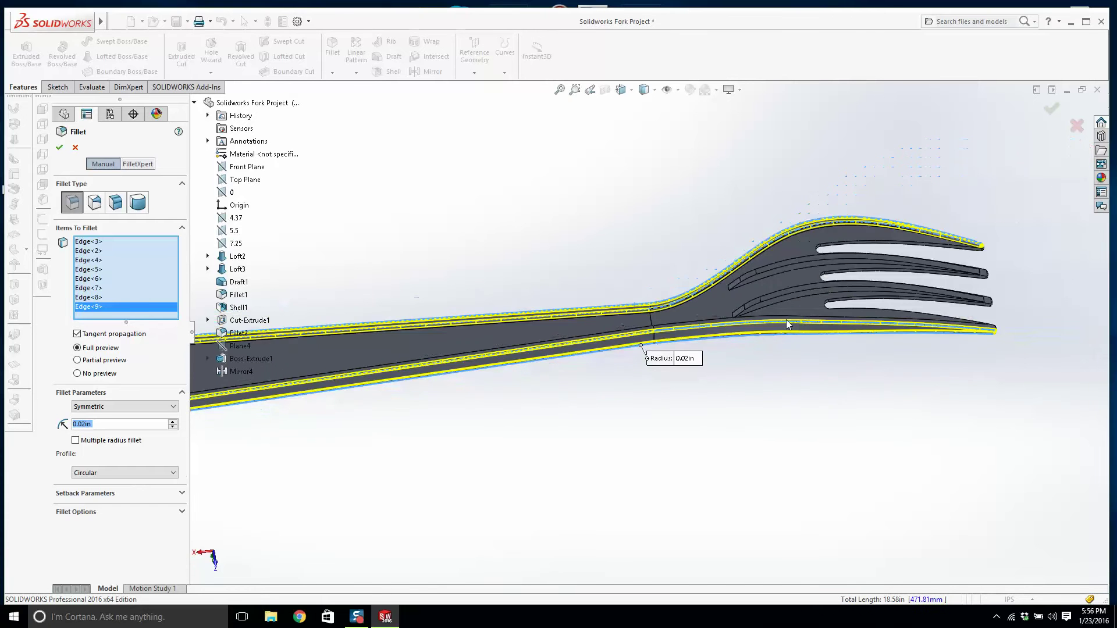
# - Add the upper slot edge of an outer tine and the head's whole upper face to the fillet
pyautogui.scroll(1, 808, 325)
pyautogui.scroll(-3, 783, 263)
pyautogui.click(753, 220)
pyautogui.moveTo(751, 224); pyautogui.dragTo(734, 321, button='middle')
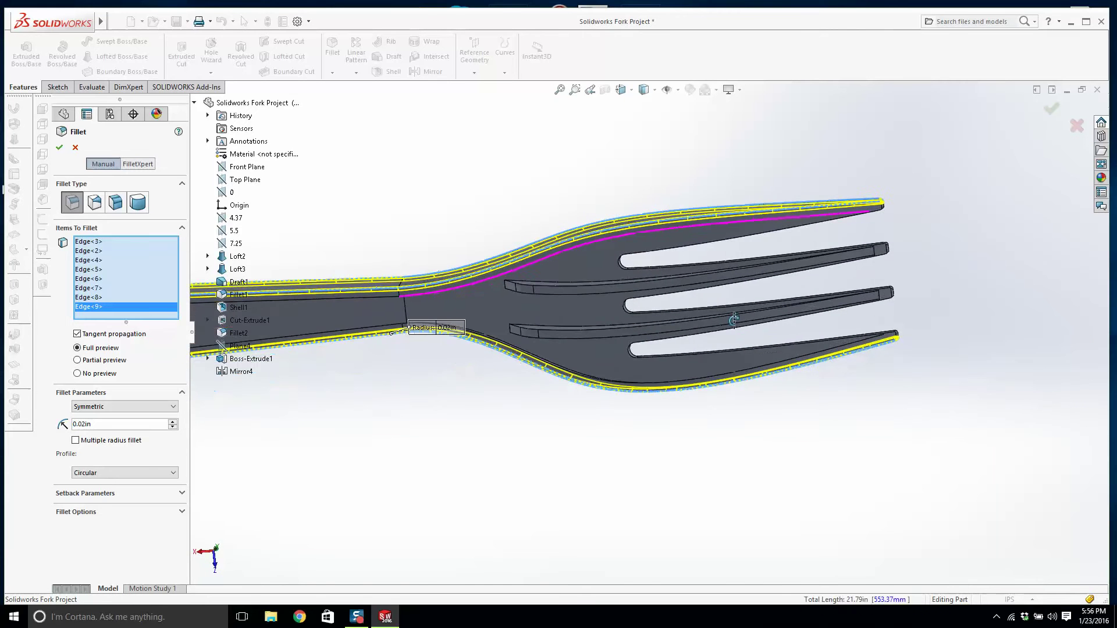
pyautogui.moveTo(715, 239); pyautogui.dragTo(743, 225, button='middle')
pyautogui.scroll(4, 675, 294)
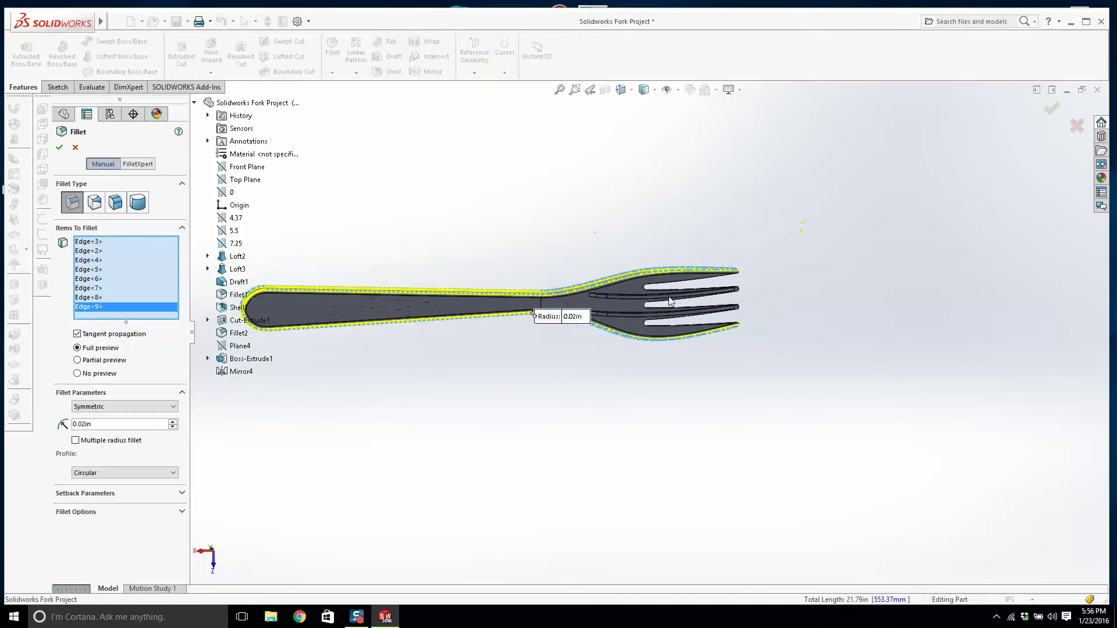
pyautogui.scroll(-3, 495, 327)
pyautogui.scroll(3, 498, 320)
pyautogui.moveTo(533, 256); pyautogui.dragTo(708, 428, button='middle')
pyautogui.scroll(-4, 739, 413)
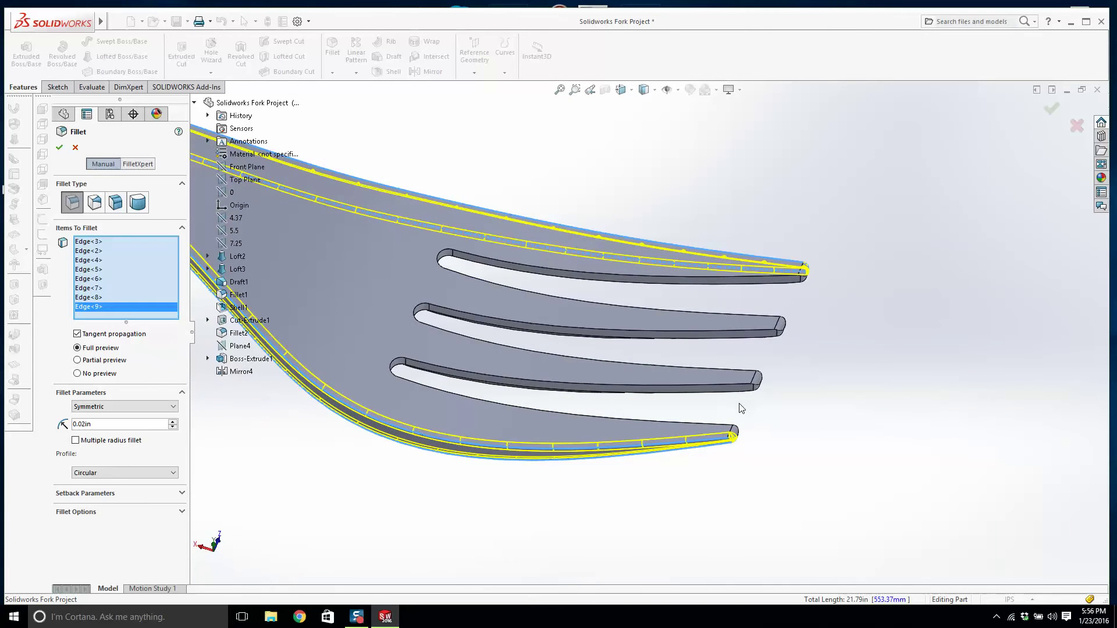
pyautogui.scroll(-2, 741, 408)
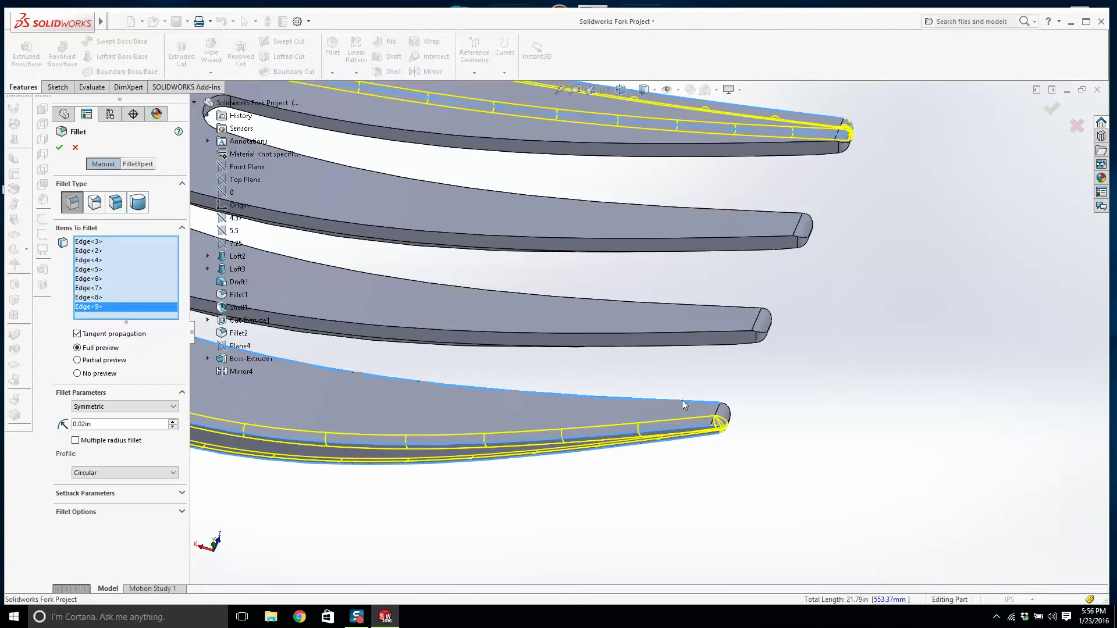
pyautogui.click(685, 403)
pyautogui.scroll(2, 626, 355)
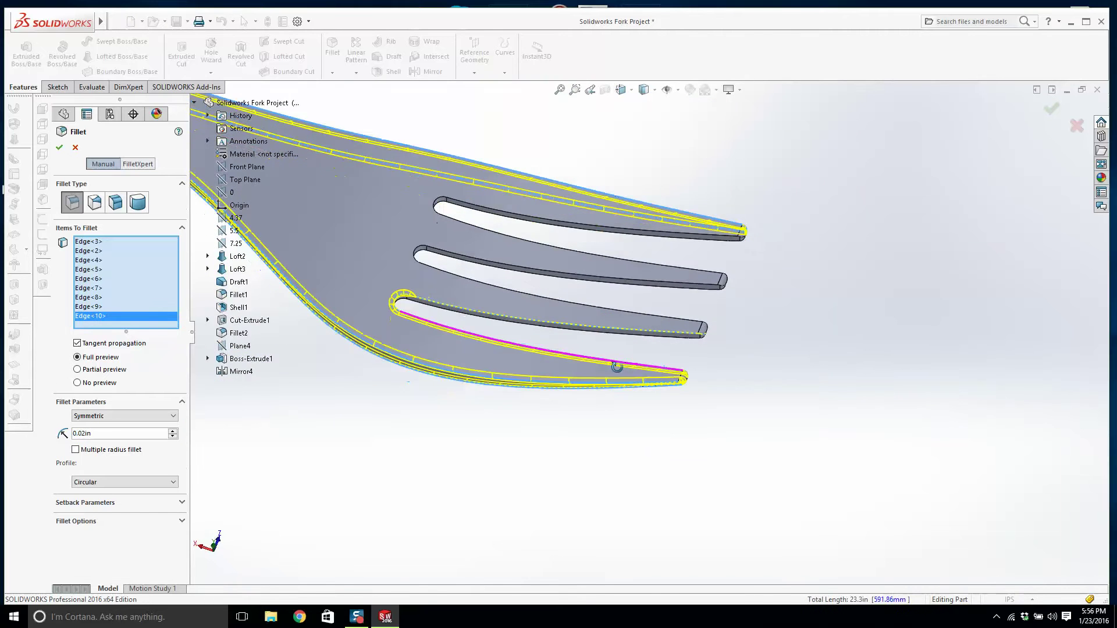
pyautogui.scroll(-3, 491, 345)
pyautogui.click(531, 327)
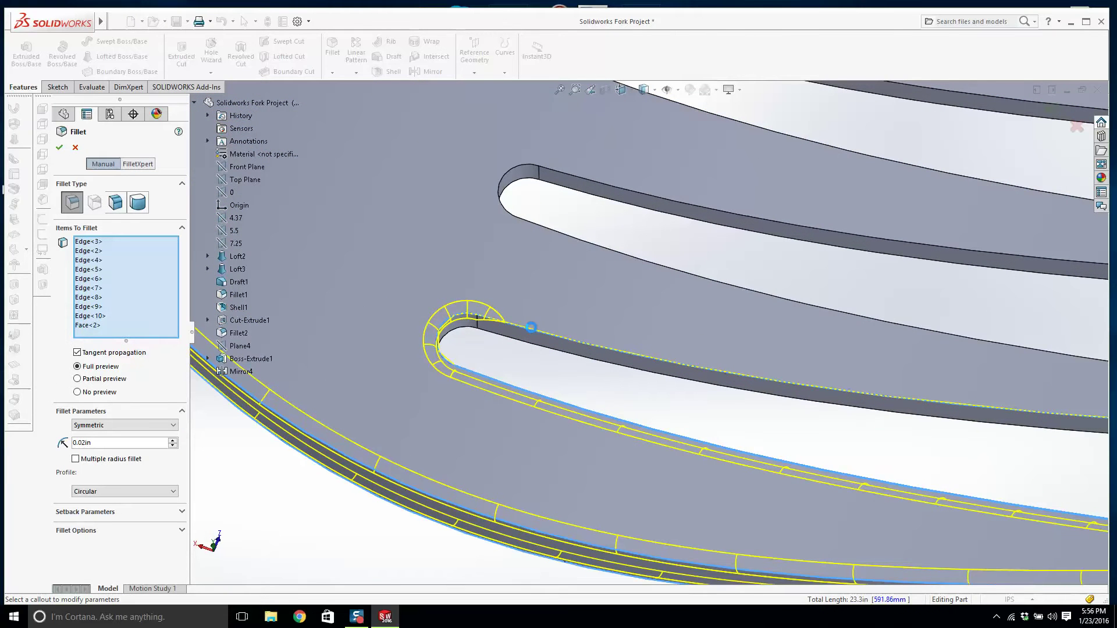
pyautogui.scroll(4, 548, 324)
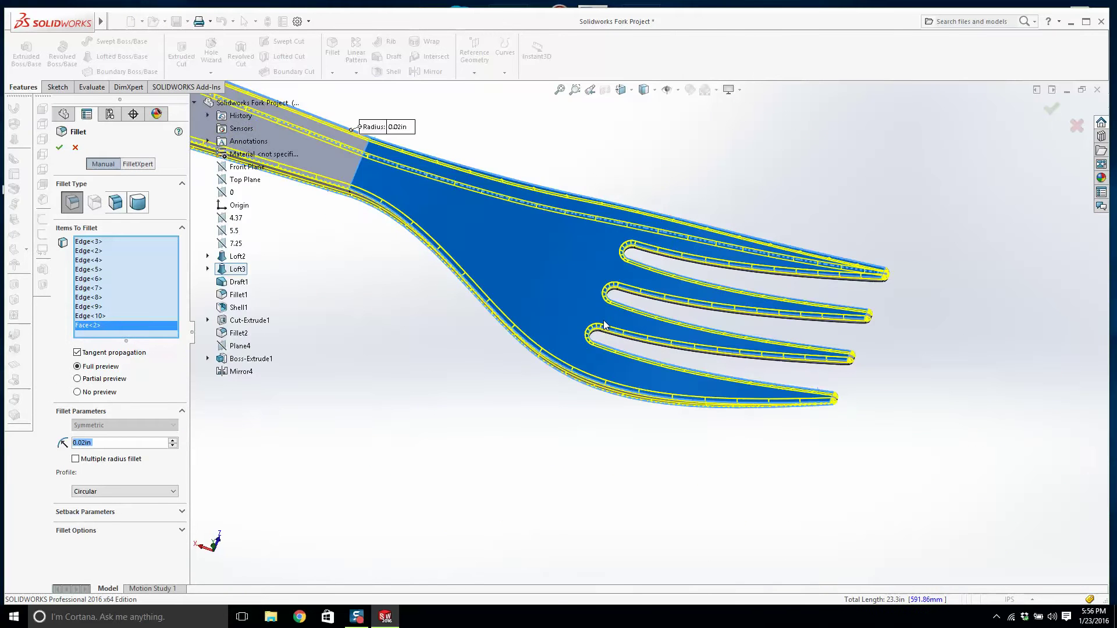
# - Add the recessed underside face of the handle to the fillet
pyautogui.moveTo(604, 325); pyautogui.dragTo(432, 284, button='middle')
pyautogui.scroll(-5, 442, 306)
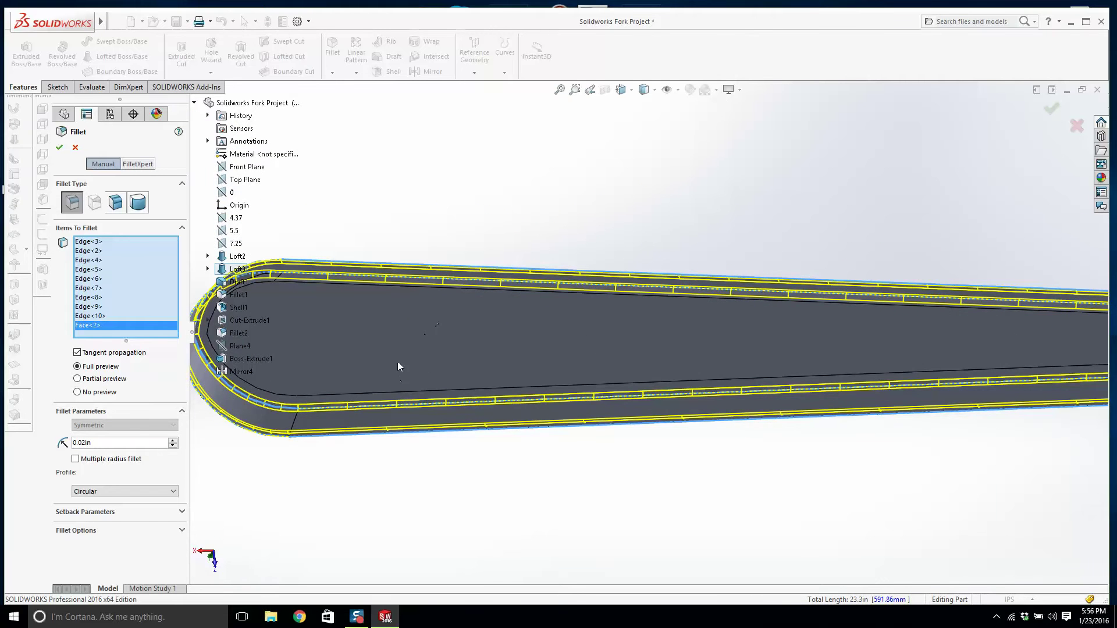
pyautogui.scroll(2, 398, 367)
pyautogui.click(444, 321)
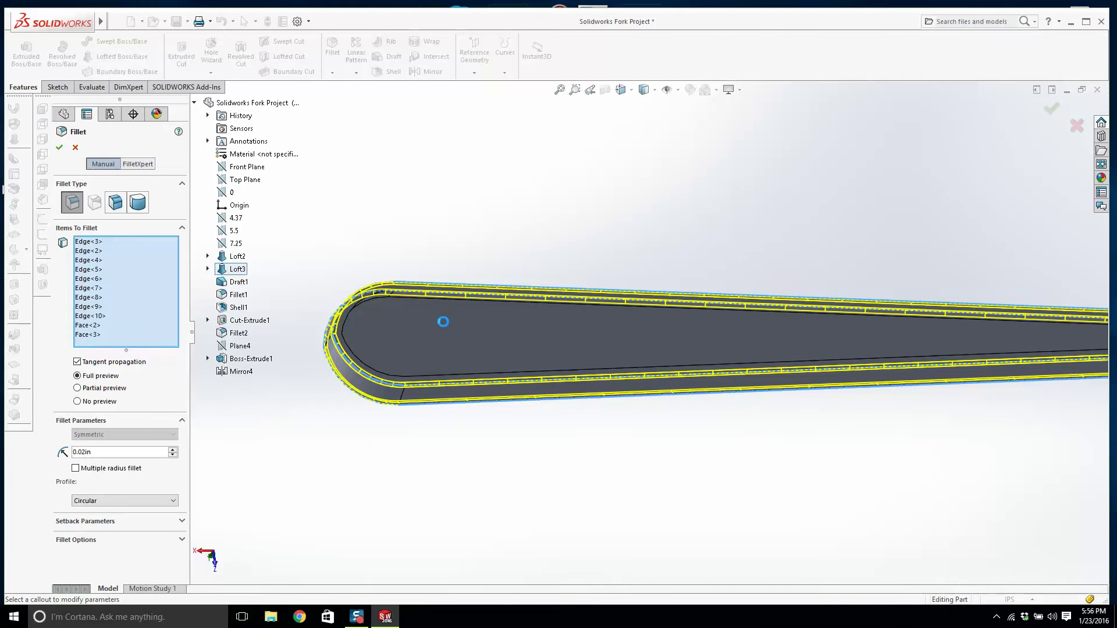
# - Try to include the head's recessed underside face, around the ribs and slots, in the same fillet
pyautogui.scroll(4, 605, 320)
pyautogui.scroll(-4, 716, 326)
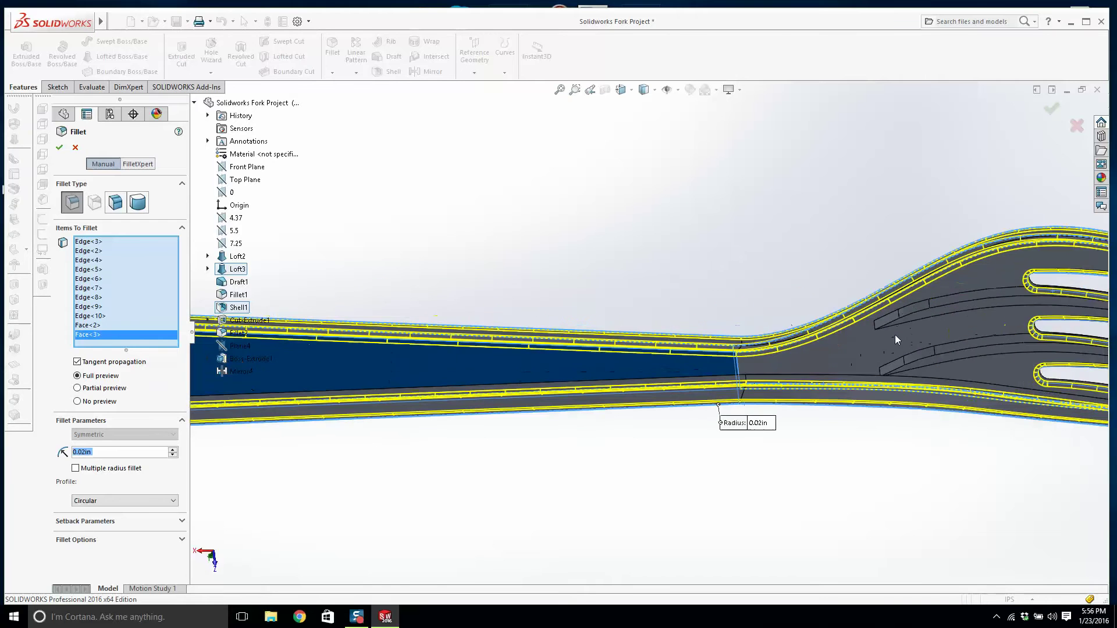
pyautogui.click(816, 354)
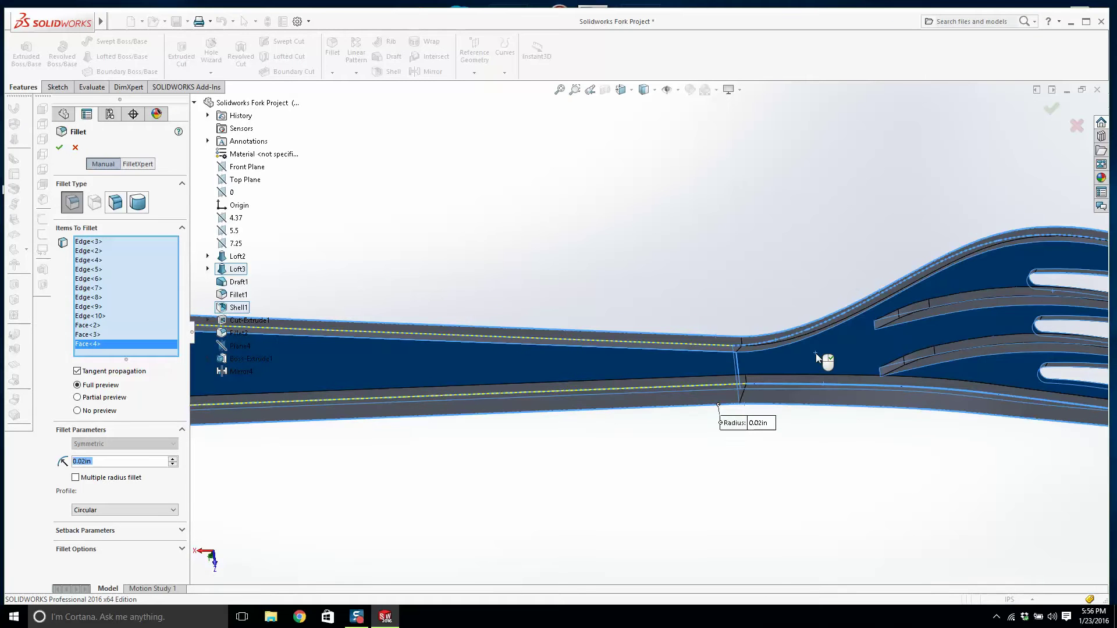
pyautogui.scroll(1, 818, 349)
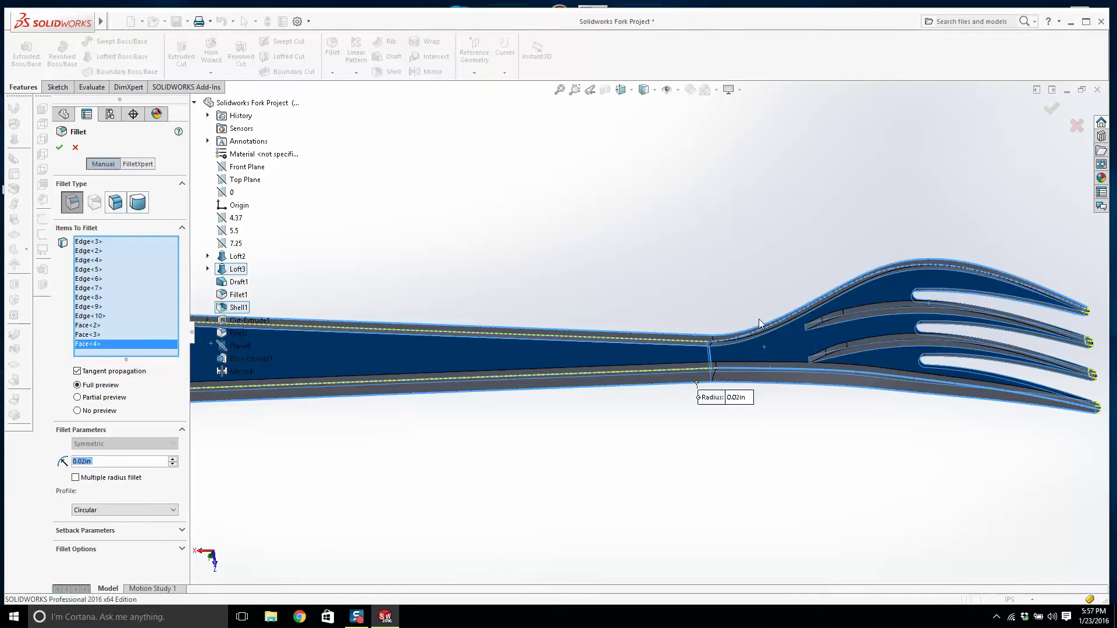
pyautogui.scroll(2, 711, 302)
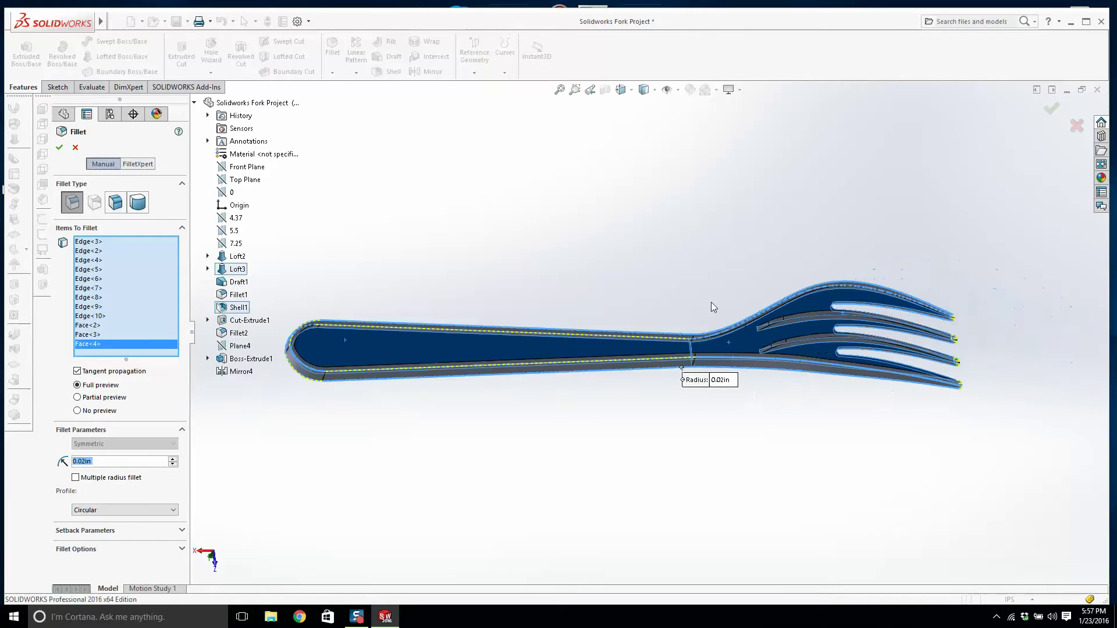
# - Remove the head's recessed underside face, Face<4>, from the fillet selection
pyautogui.click(95, 334)
pyautogui.click(105, 342)
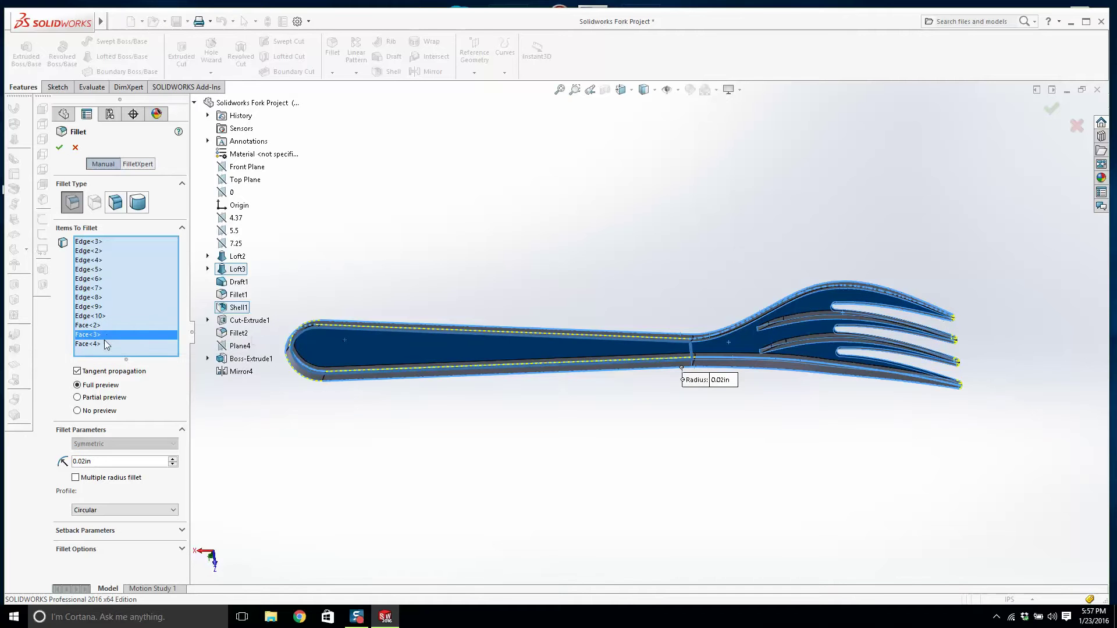
pyautogui.press('Delete')
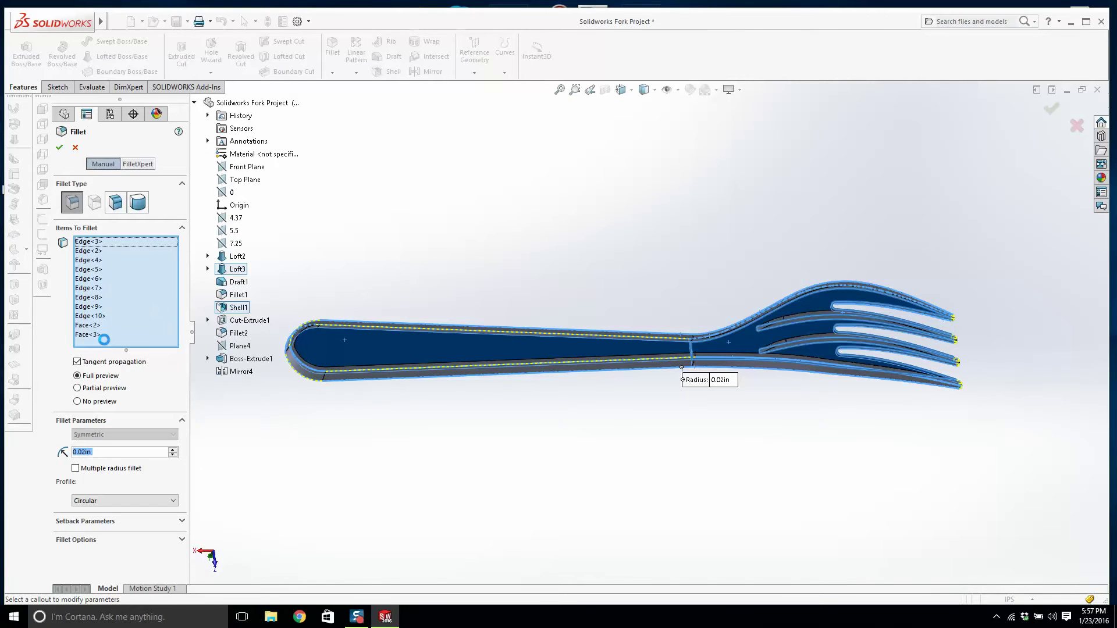
pyautogui.scroll(-4, 753, 340)
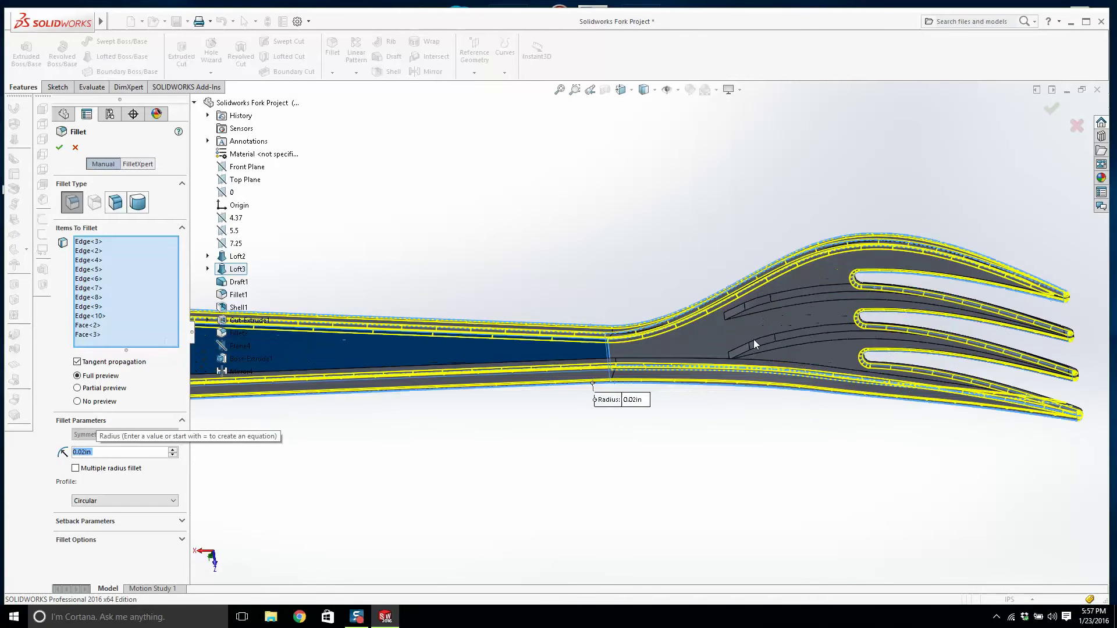
# - Apply the 0.02 in fillet to the selected edges and faces of the fork
pyautogui.click(59, 149)
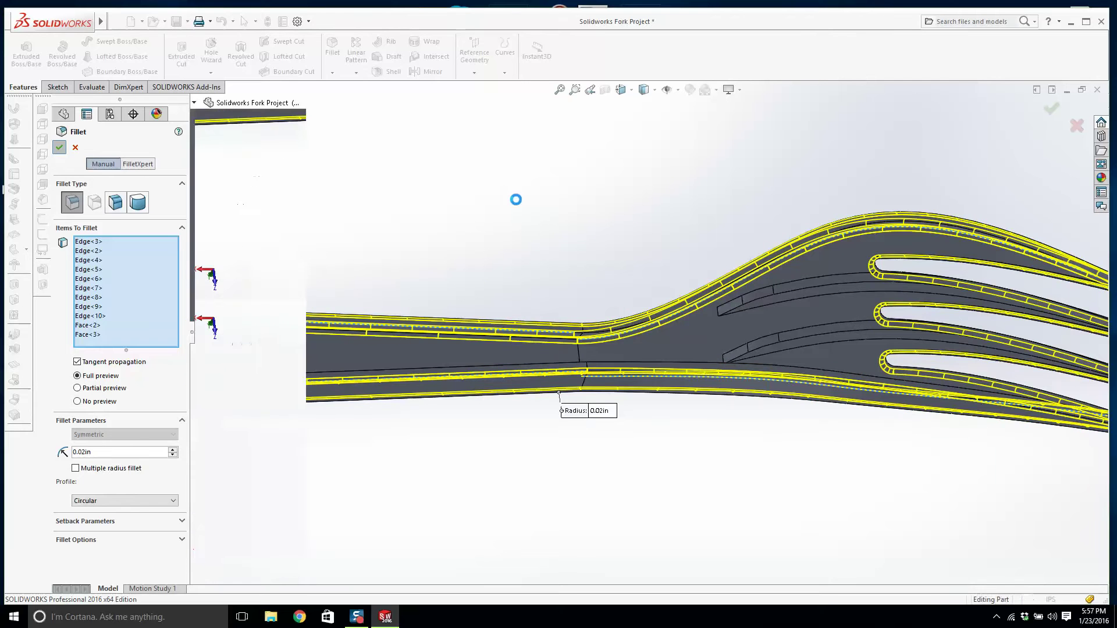
# - Examine the filleted fork from its top, side and underside, including the tines and handle
pyautogui.scroll(2, 745, 343)
pyautogui.moveTo(744, 343); pyautogui.dragTo(491, 447, button='middle')
pyautogui.moveTo(425, 372); pyautogui.dragTo(417, 409, button='middle')
pyautogui.scroll(-7, 418, 409)
pyautogui.moveTo(501, 348); pyautogui.dragTo(559, 317, button='middle')
pyautogui.scroll(8, 655, 308)
pyautogui.scroll(-3, 734, 317)
pyautogui.moveTo(728, 316); pyautogui.dragTo(683, 129, button='middle')
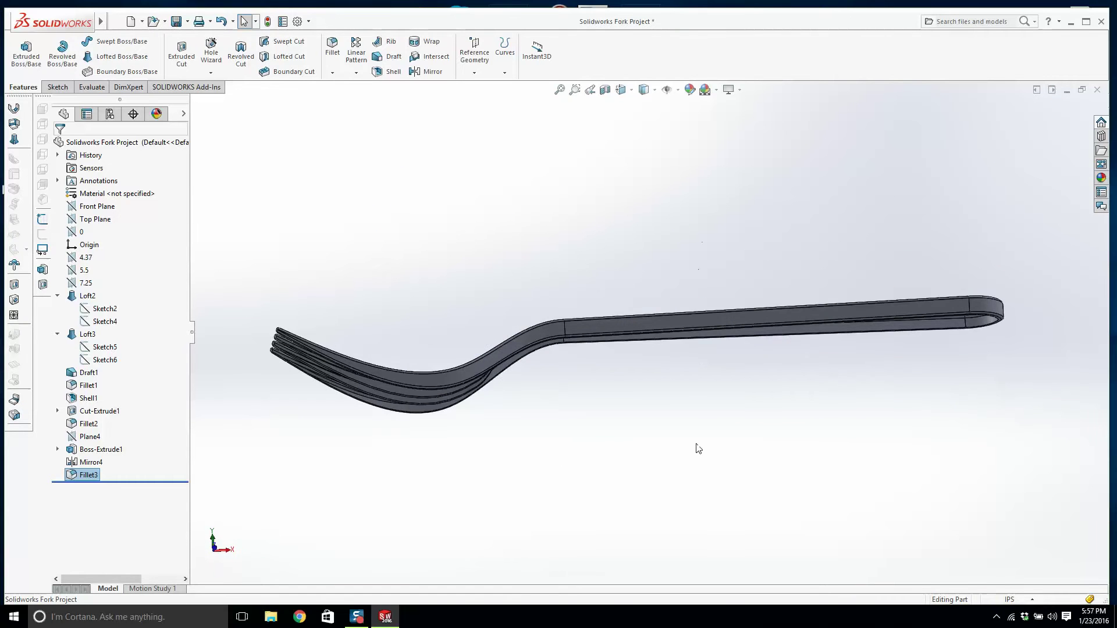
pyautogui.moveTo(698, 449); pyautogui.dragTo(616, 455, button='middle')
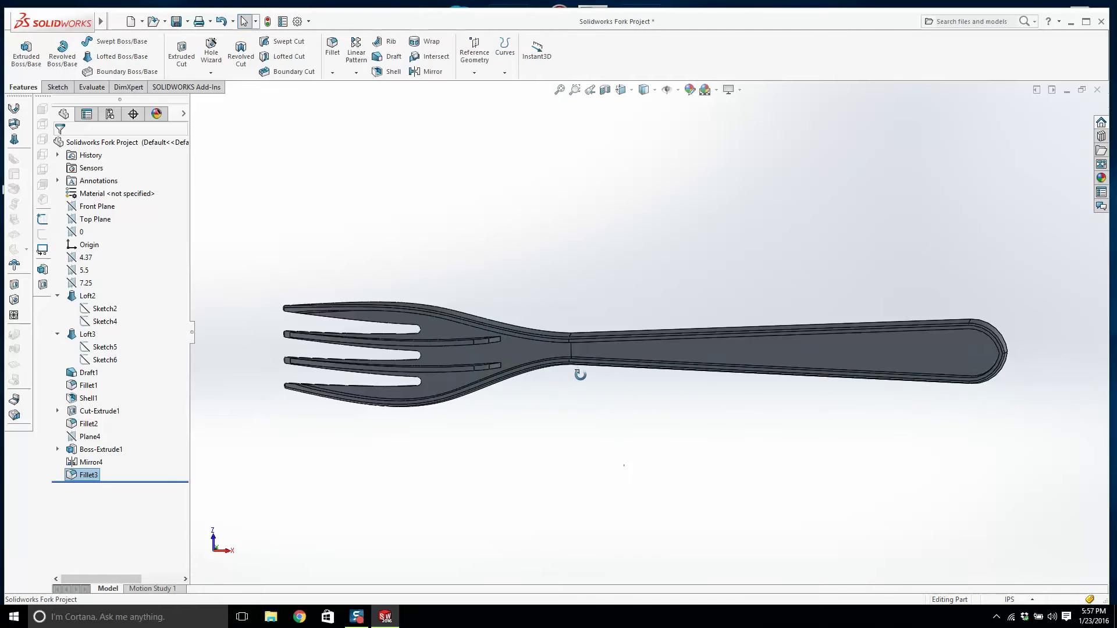
pyautogui.moveTo(579, 374); pyautogui.dragTo(640, 395, button='middle')
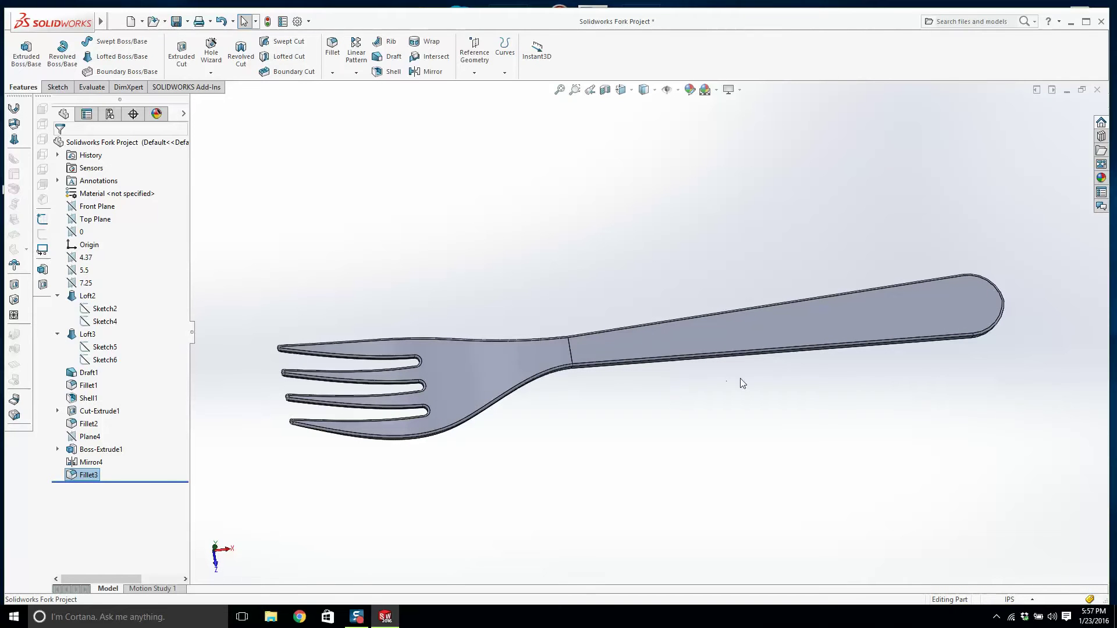
pyautogui.moveTo(739, 382); pyautogui.dragTo(775, 380, button='middle')
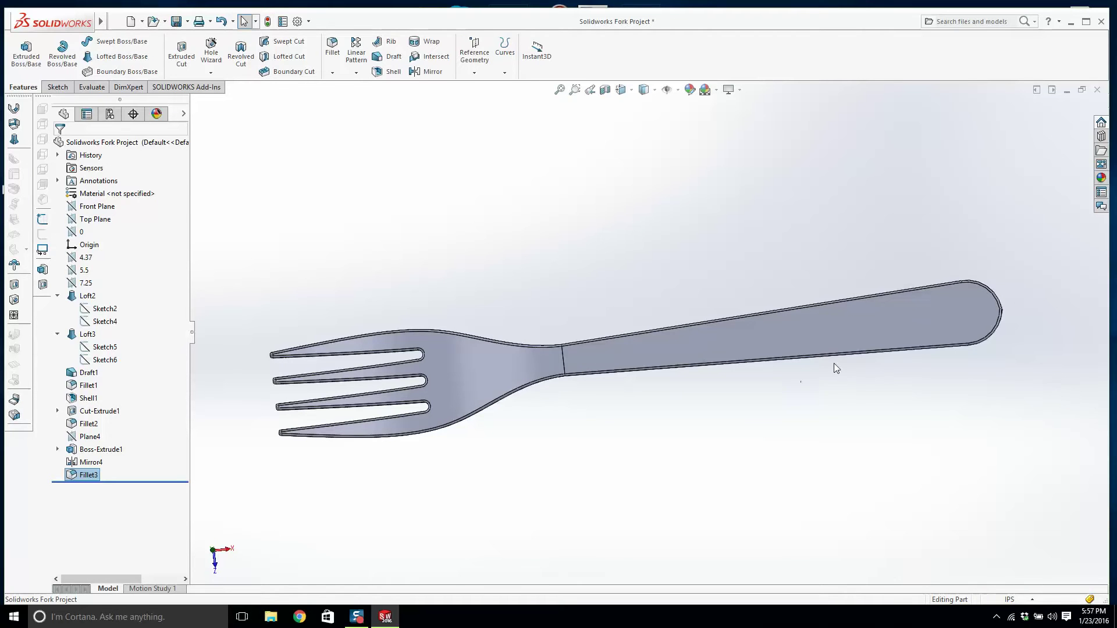
pyautogui.moveTo(700, 313)
pyautogui.mouseDown(button='middle')
pyautogui.moveTo(733, 334)
pyautogui.moveTo(710, 316)
pyautogui.mouseUp(button='middle')
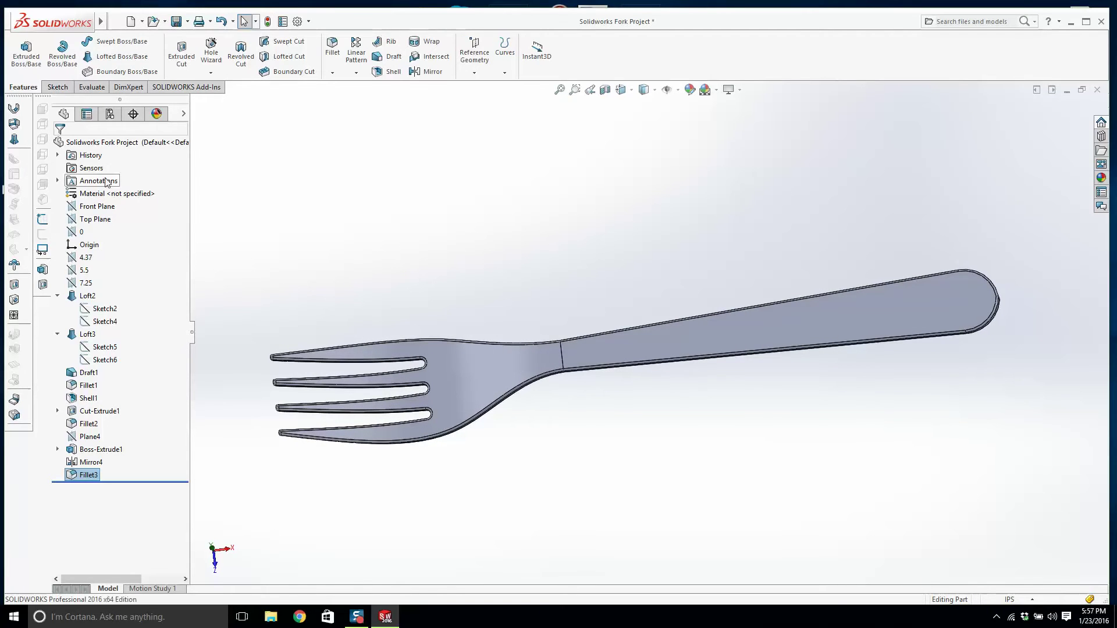
# - Start a sketch on the Front Plane, viewed face-on near the handle's rounded end
pyautogui.click(97, 206)
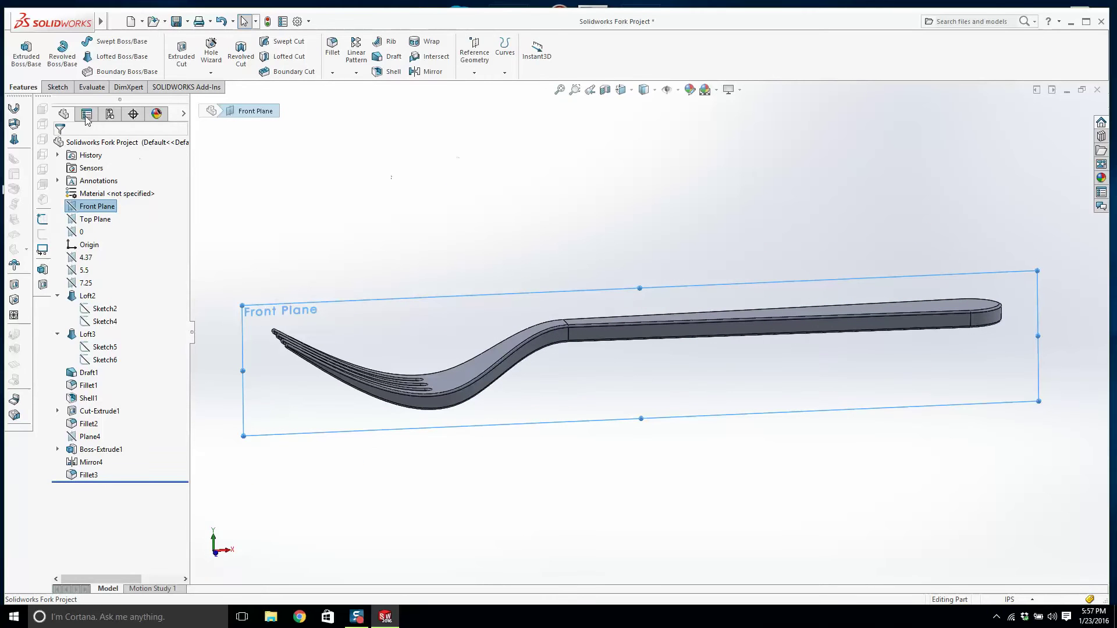
pyautogui.click(57, 88)
pyautogui.click(21, 49)
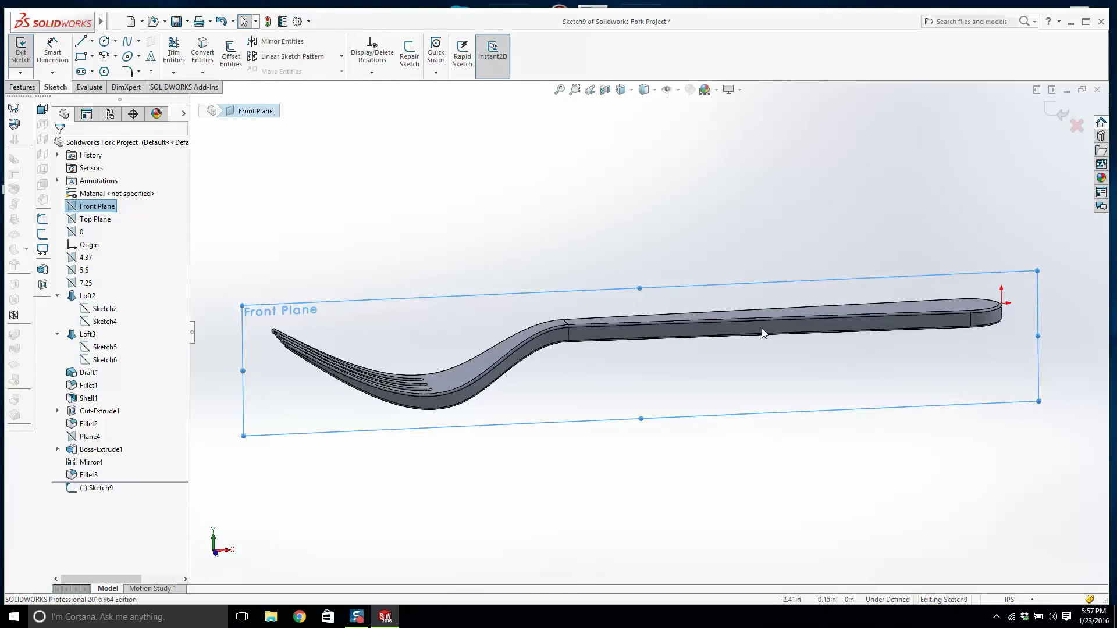
pyautogui.press('space')
pyautogui.click(813, 407)
pyautogui.scroll(-6, 875, 328)
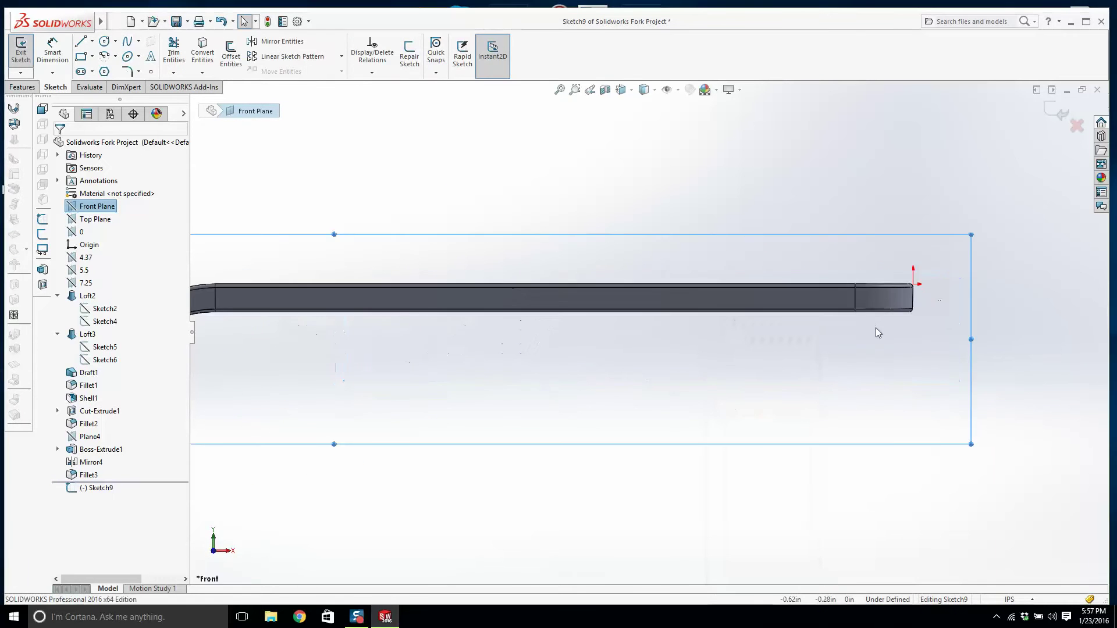
# - Sketch a small downward-pointing triangle from the handle's upper edge to the lower line of its rounded edge, near the handle's end
pyautogui.click(82, 43)
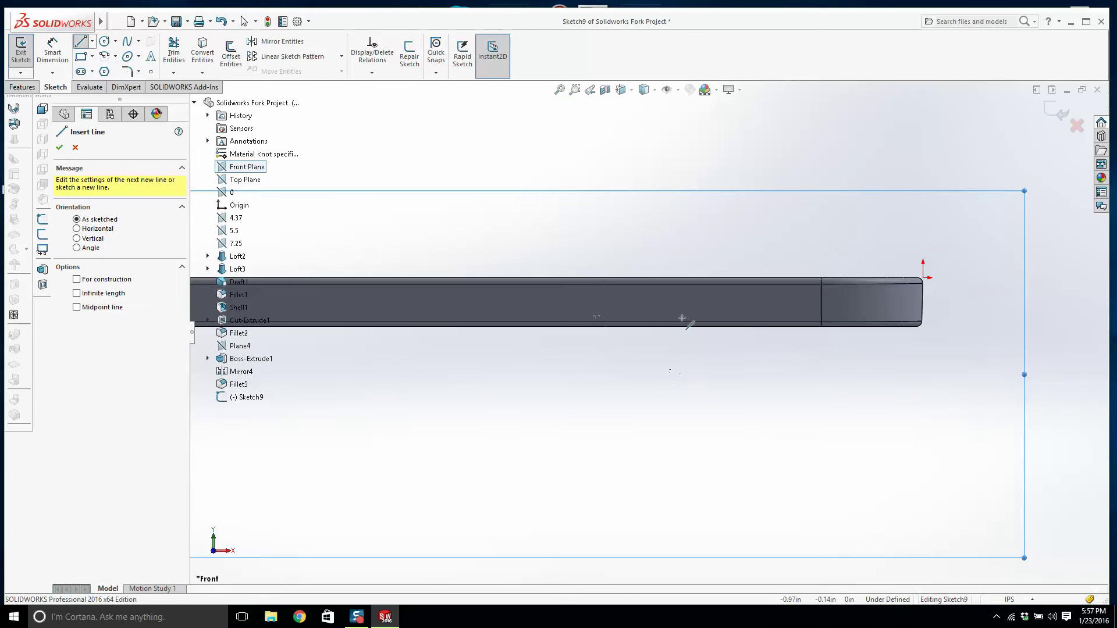
pyautogui.scroll(-5, 683, 319)
pyautogui.click(706, 245)
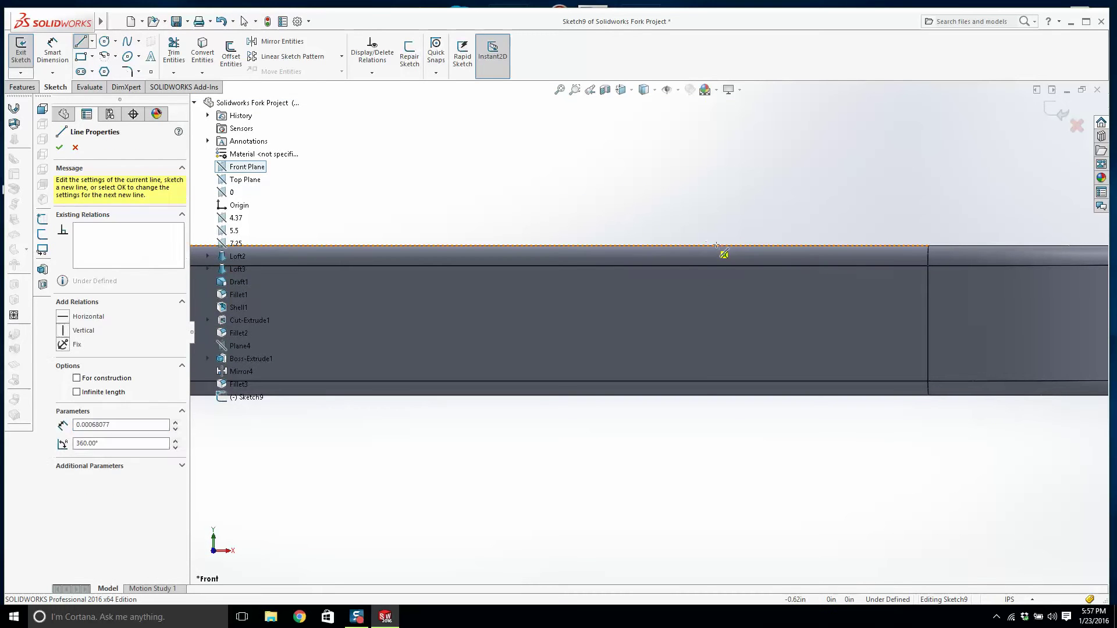
pyautogui.click(734, 245)
pyautogui.click(720, 266)
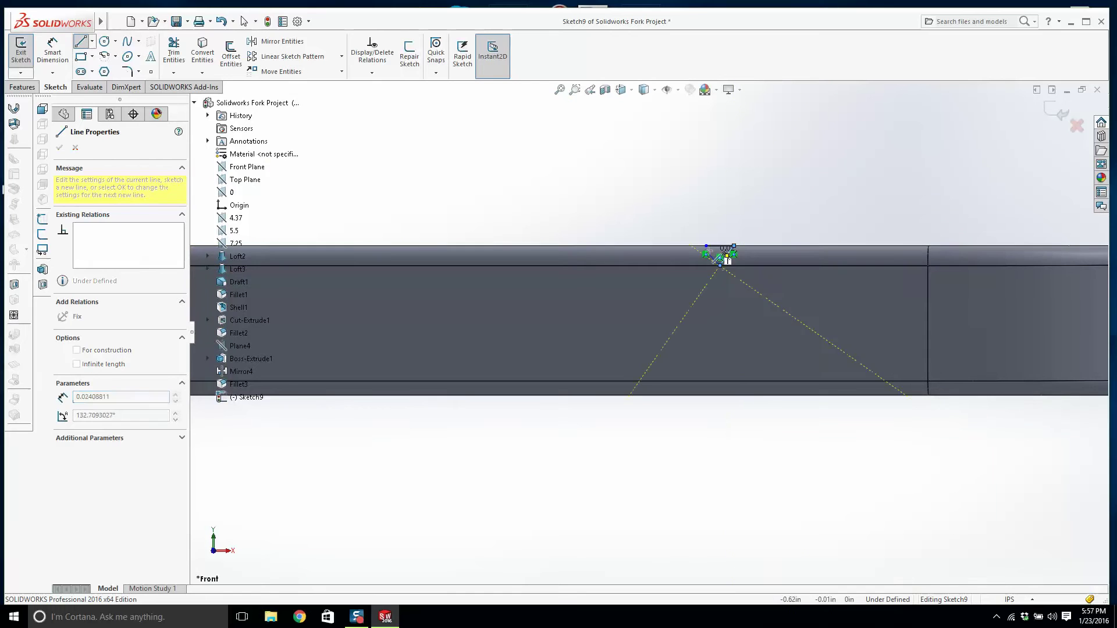
pyautogui.click(705, 246)
pyautogui.press('Escape')
pyautogui.scroll(-2, 727, 275)
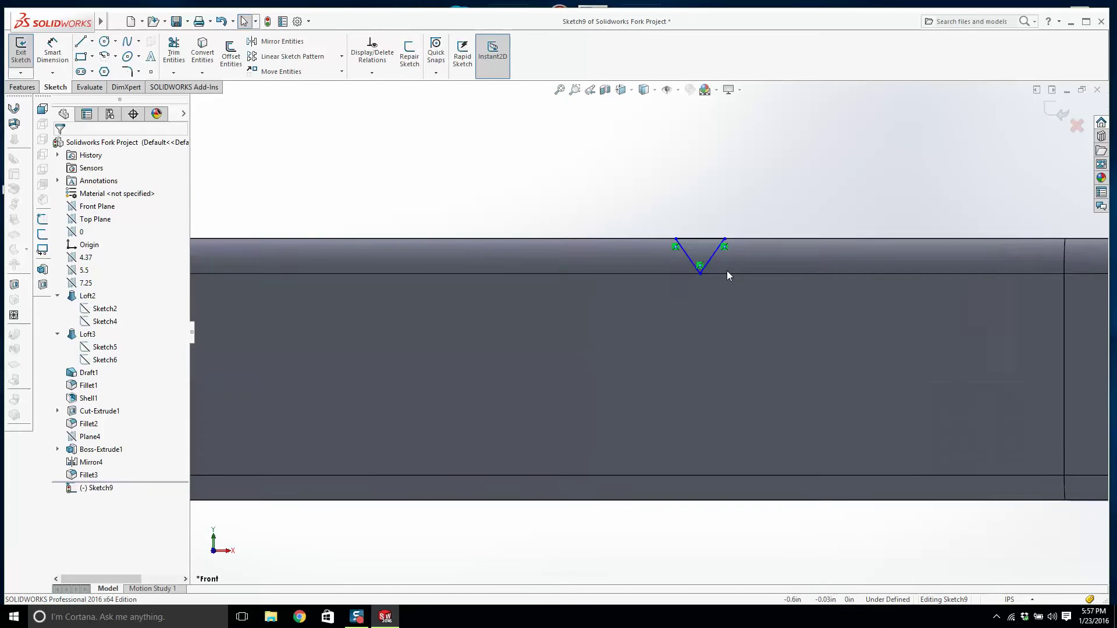
# - Set up a linear sketch pattern of the triangle's three lines along the X-axis with 0.05 in spacing
pyautogui.scroll(3, 727, 270)
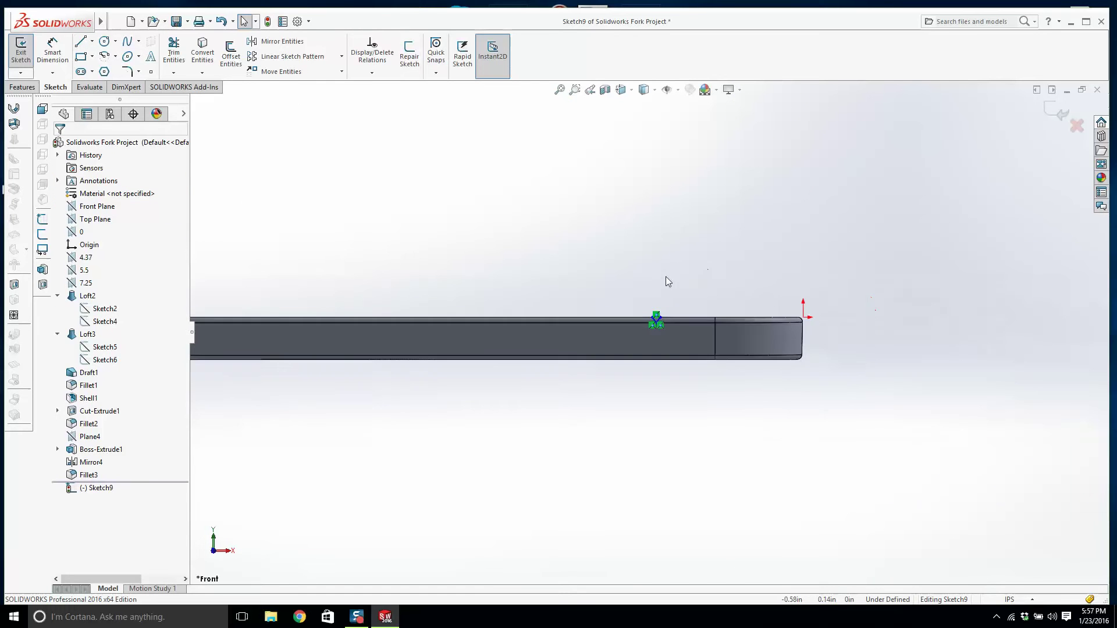
pyautogui.scroll(-4, 651, 329)
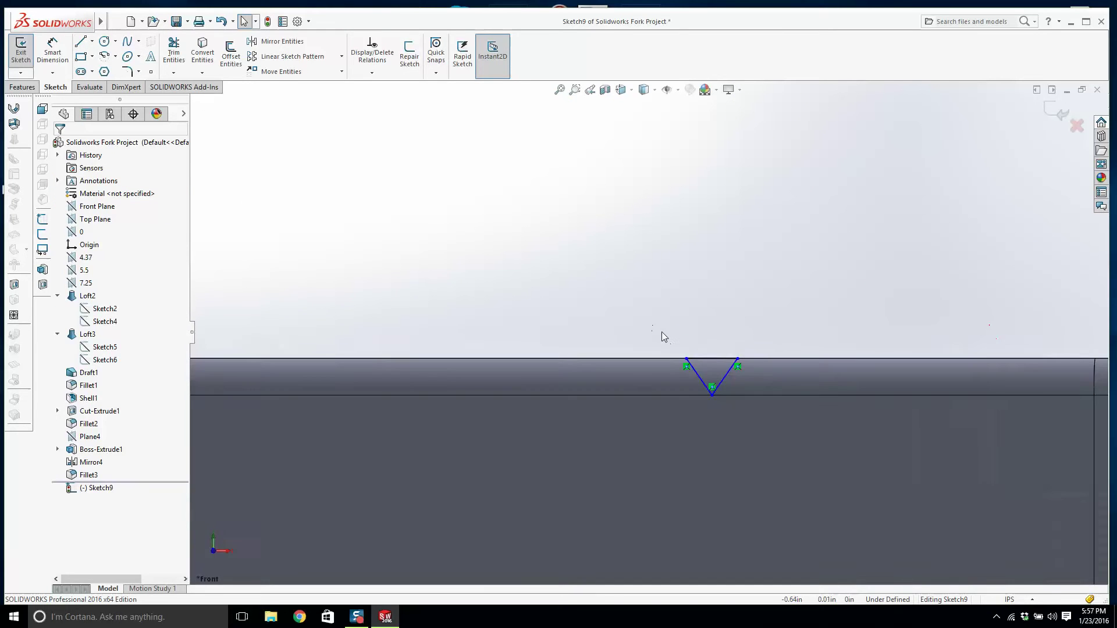
pyautogui.click(277, 57)
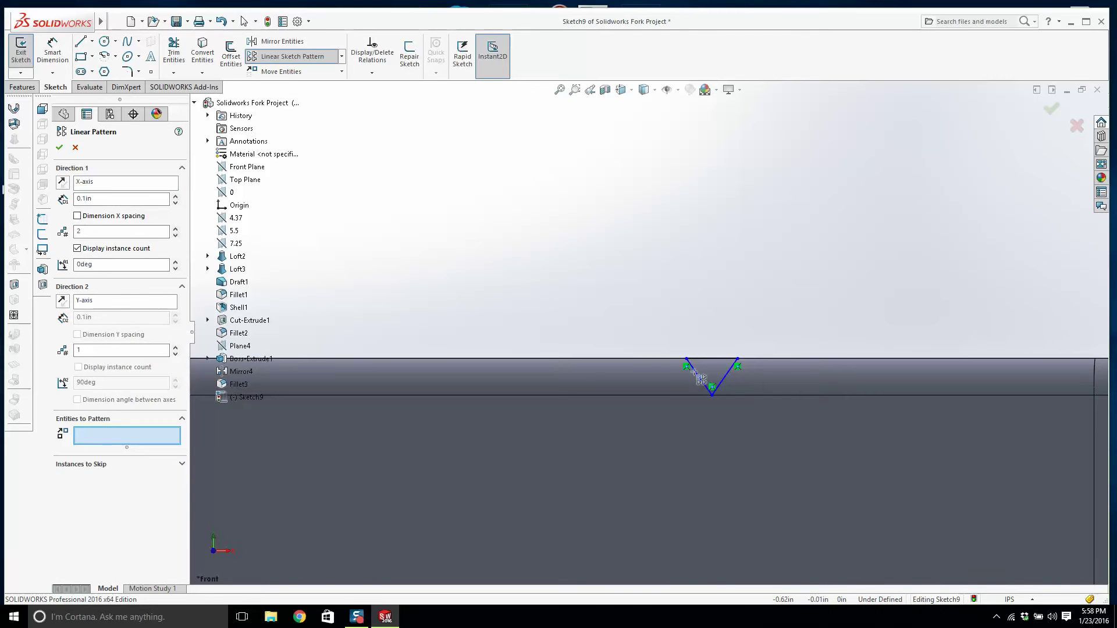
pyautogui.click(711, 382)
pyautogui.click(728, 372)
pyautogui.click(724, 360)
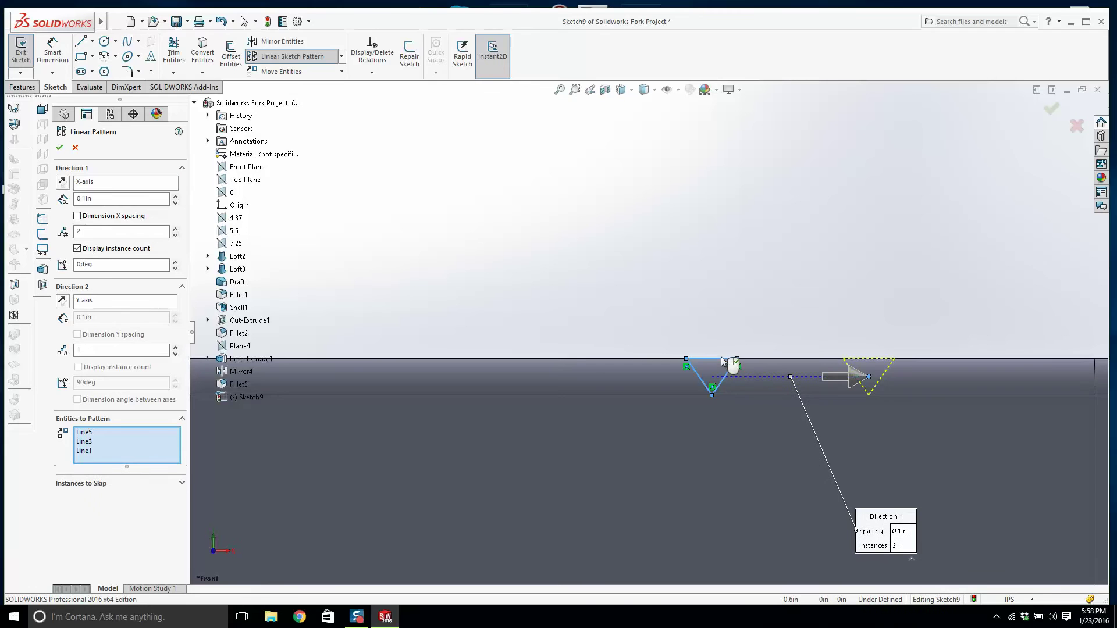
pyautogui.click(176, 203)
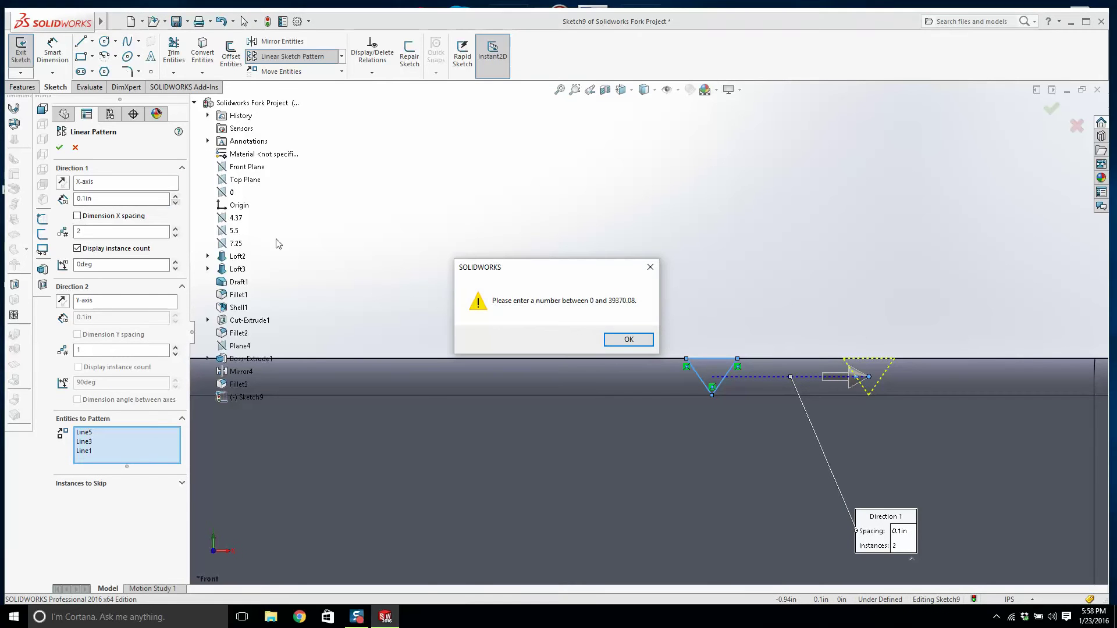
pyautogui.click(613, 343)
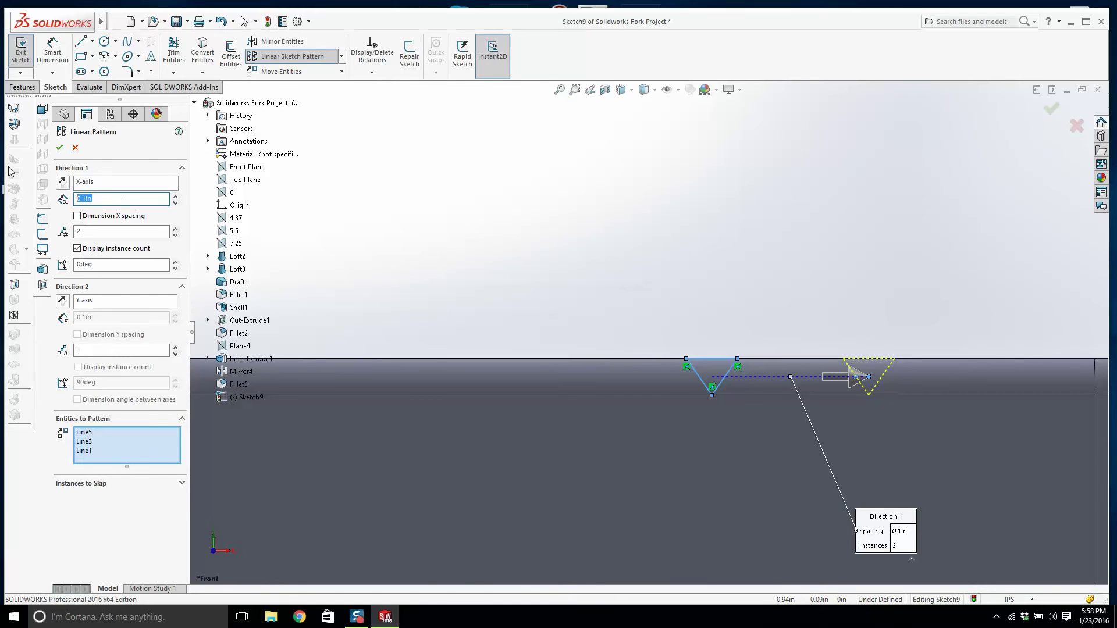
pyautogui.write('.05')
pyautogui.press('Return')
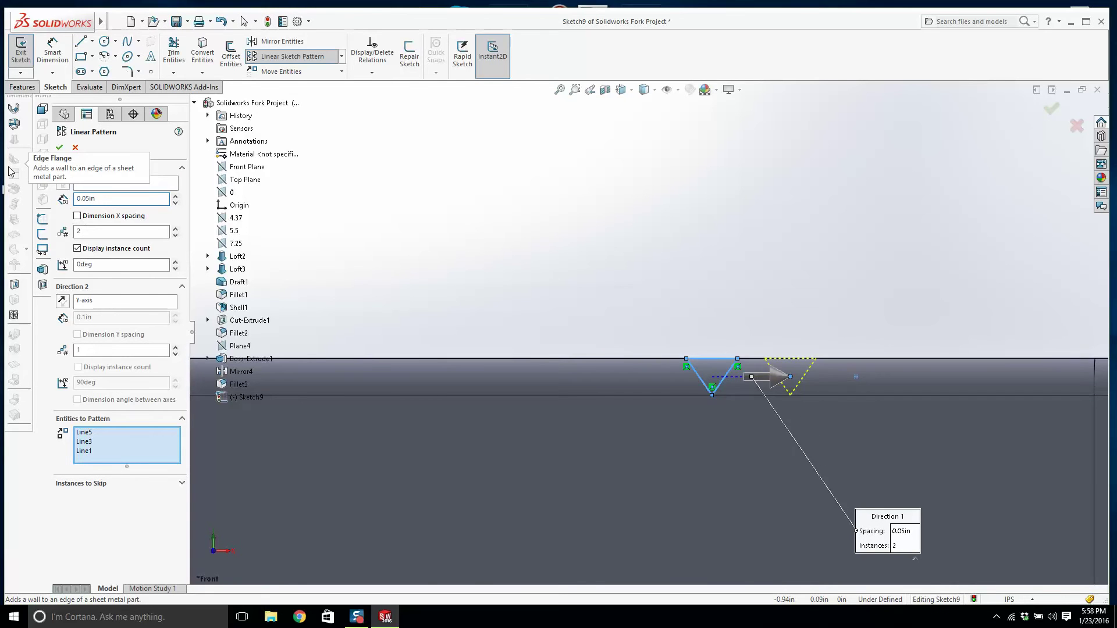
# - Set the number of triangle instances in the linear sketch pattern to 5
pyautogui.click(175, 230)
pyautogui.click(175, 230)
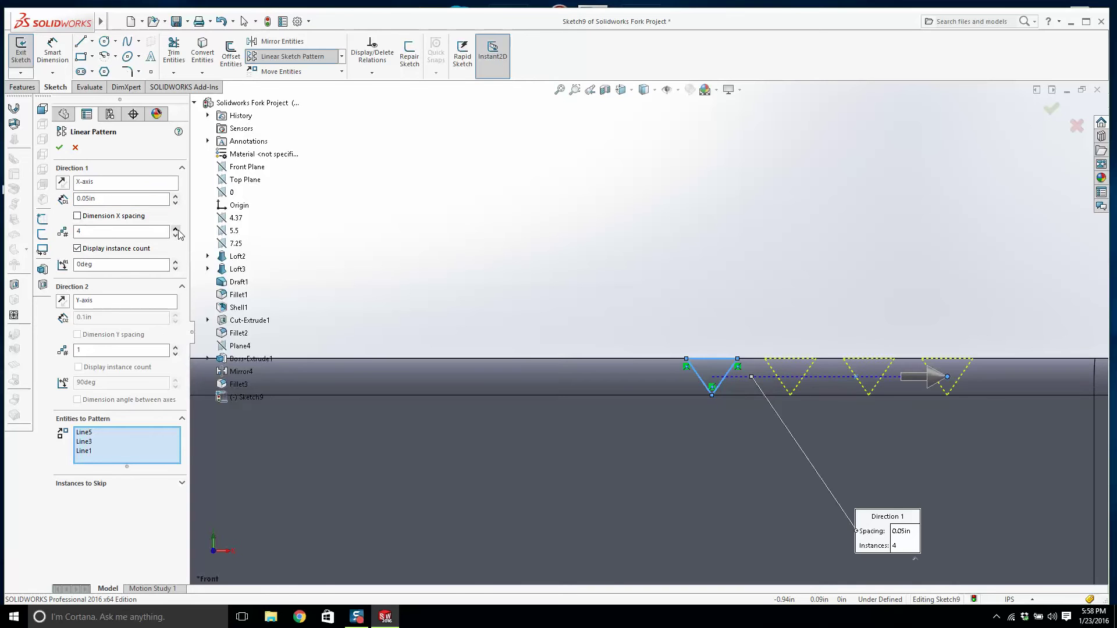
pyautogui.scroll(2, 497, 255)
pyautogui.click(175, 234)
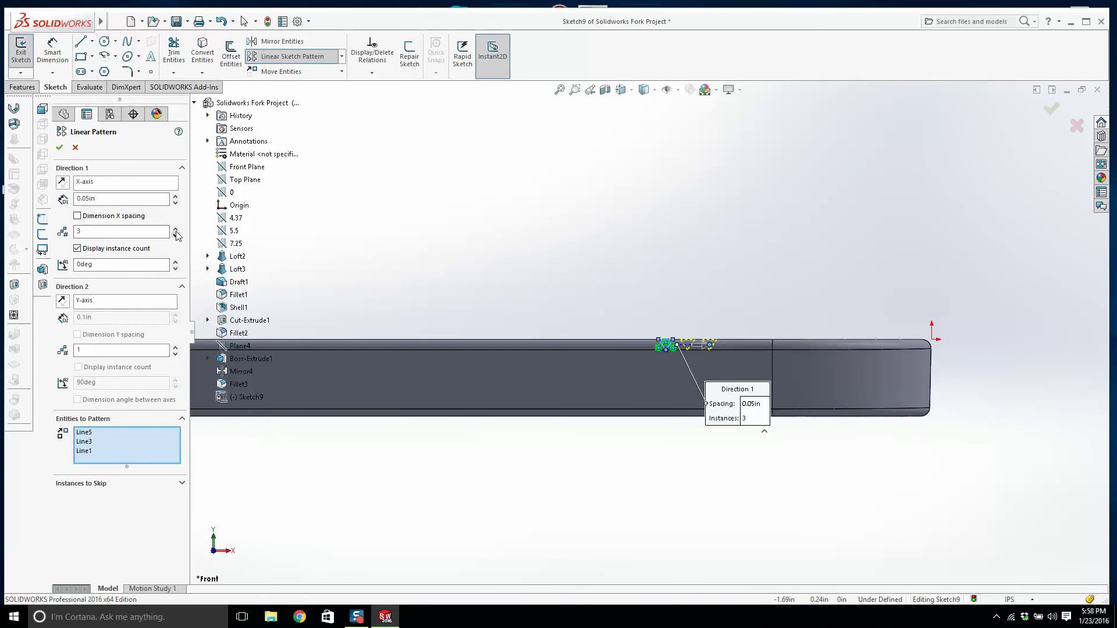
pyautogui.click(177, 230)
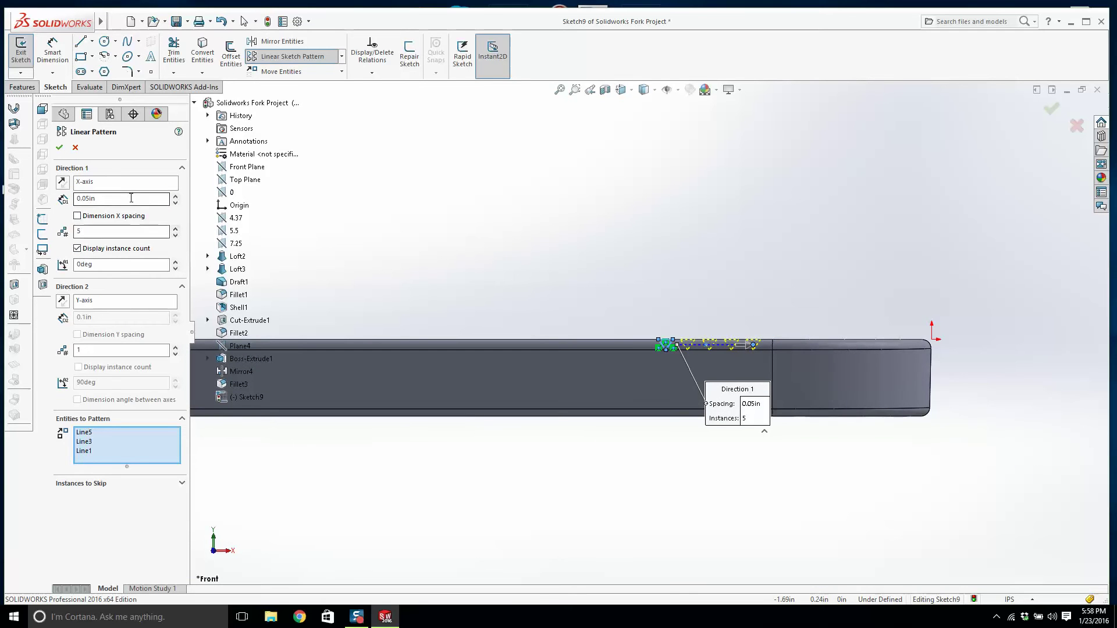
# - Reduce the triangle pattern's spacing to 0.04 in and apply the pattern
pyautogui.moveTo(130, 200); pyautogui.dragTo(3, 185)
pyautogui.write('.')
pyautogui.press('Return')
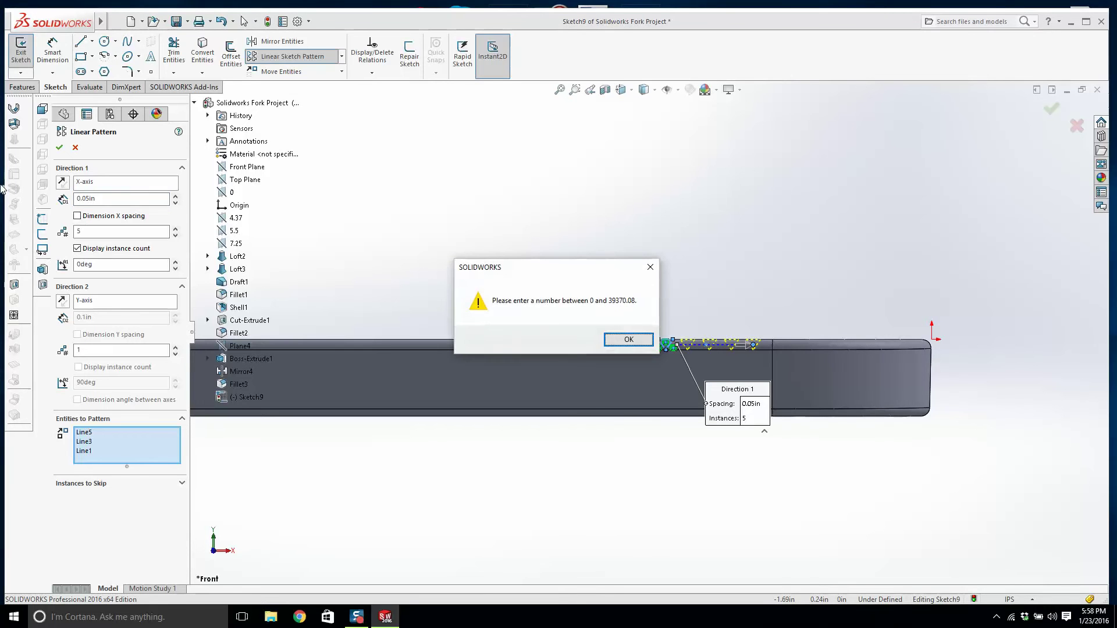
pyautogui.click(623, 342)
pyautogui.moveTo(123, 199); pyautogui.dragTo(5, 156)
pyautogui.press('Return')
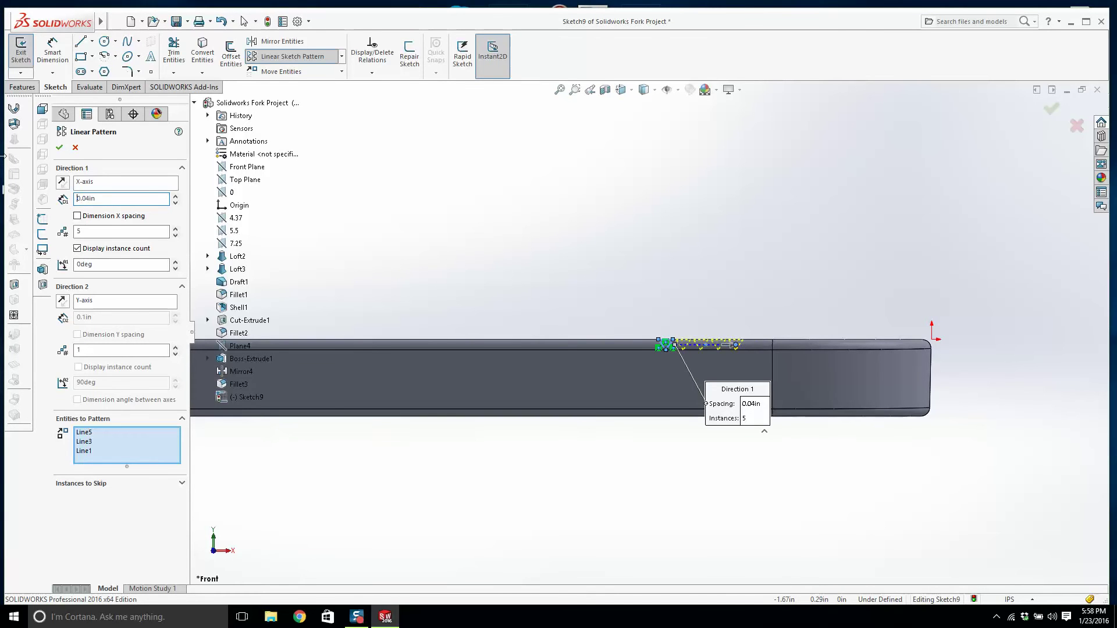
pyautogui.click(60, 148)
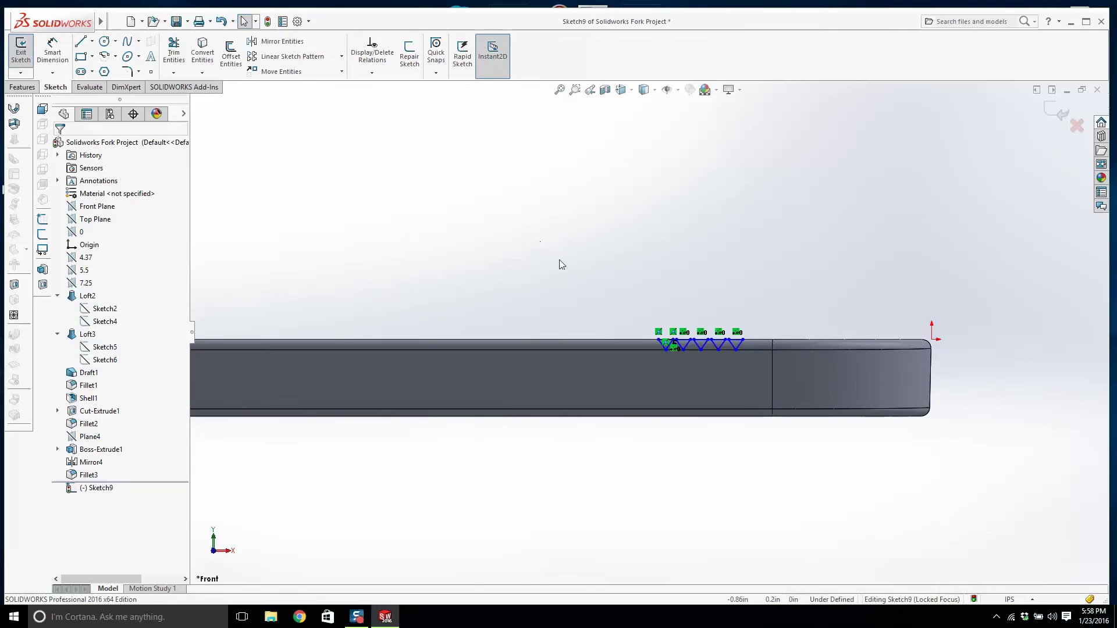
# - Finish the sketch and cut the five triangles across the handle with an Extruded Cut set to Through All - Both
pyautogui.moveTo(560, 260); pyautogui.dragTo(580, 297, button='middle')
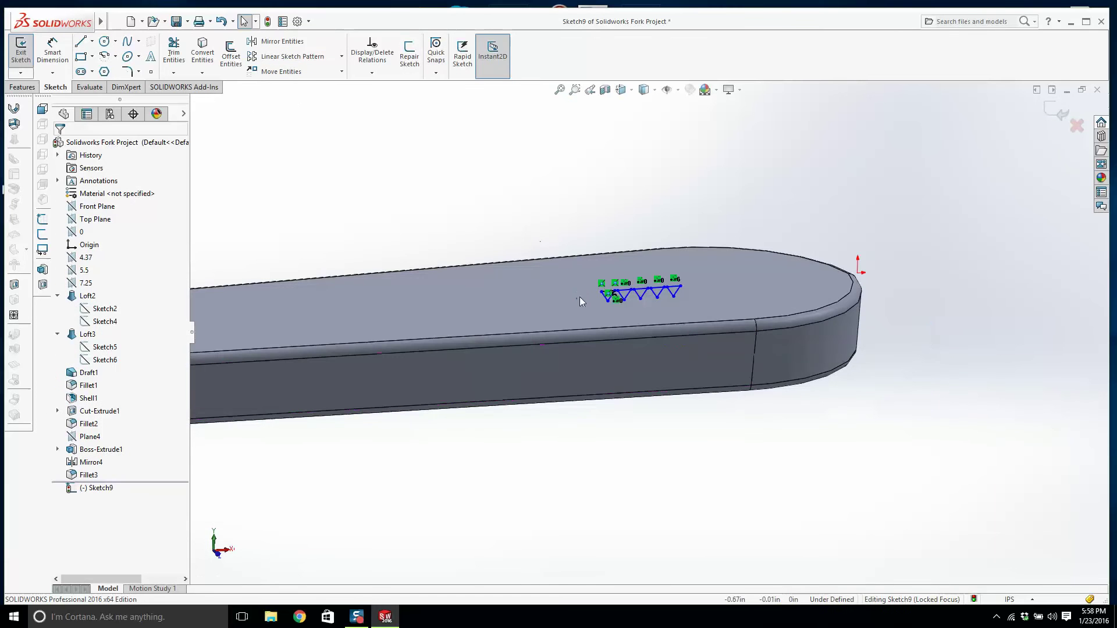
pyautogui.click(18, 58)
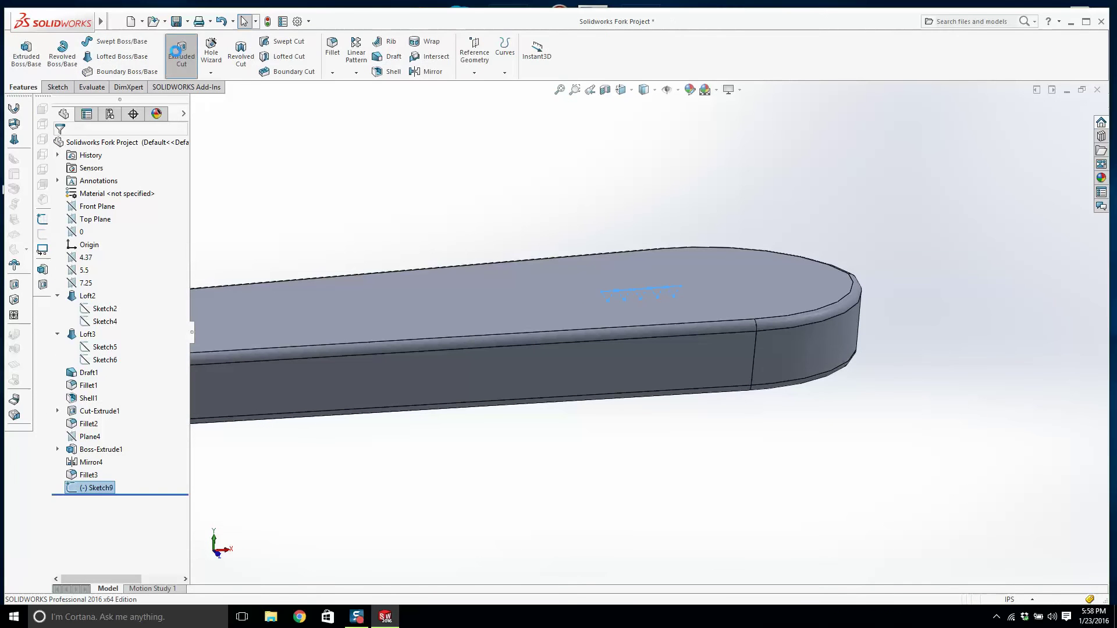
pyautogui.click(181, 55)
pyautogui.click(111, 219)
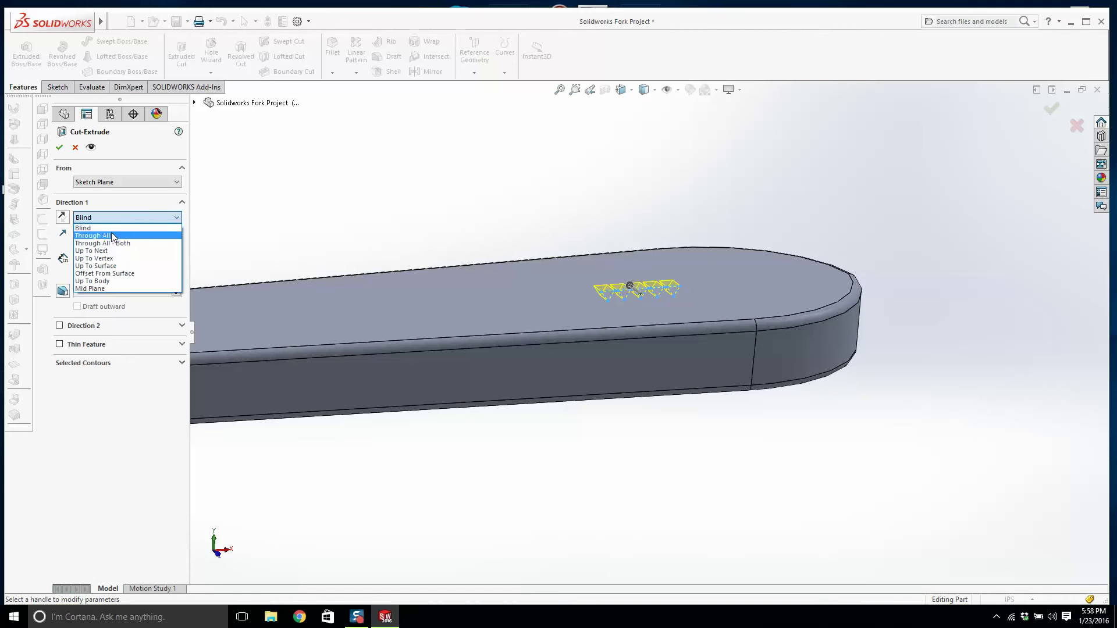
pyautogui.click(112, 244)
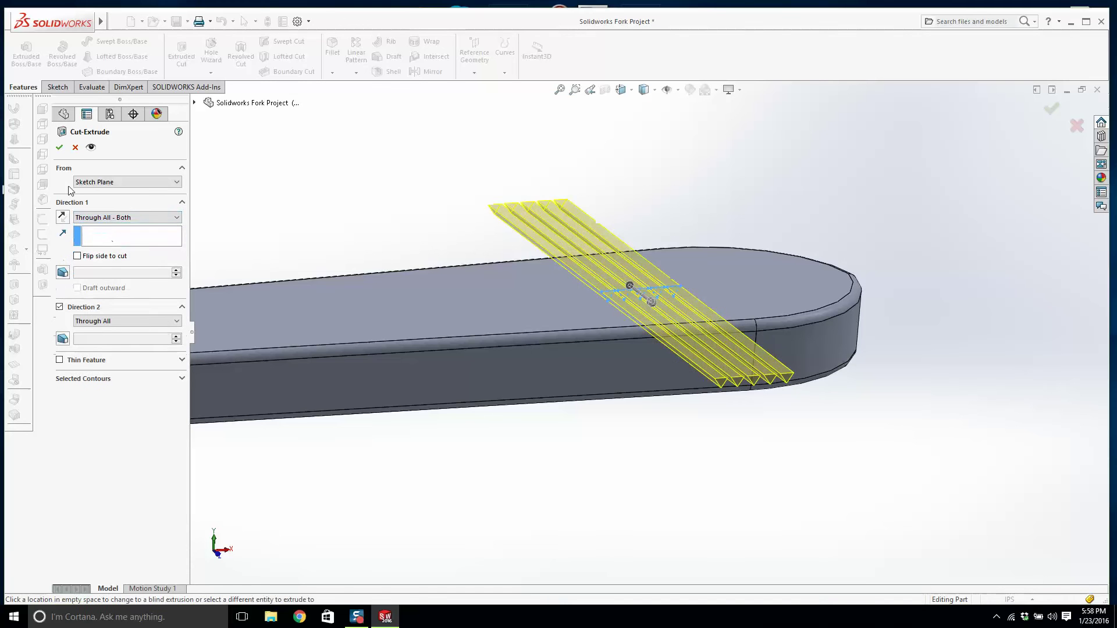
pyautogui.click(59, 147)
# - Check the grip grooves near the handle's end and save the part
pyautogui.scroll(5, 464, 186)
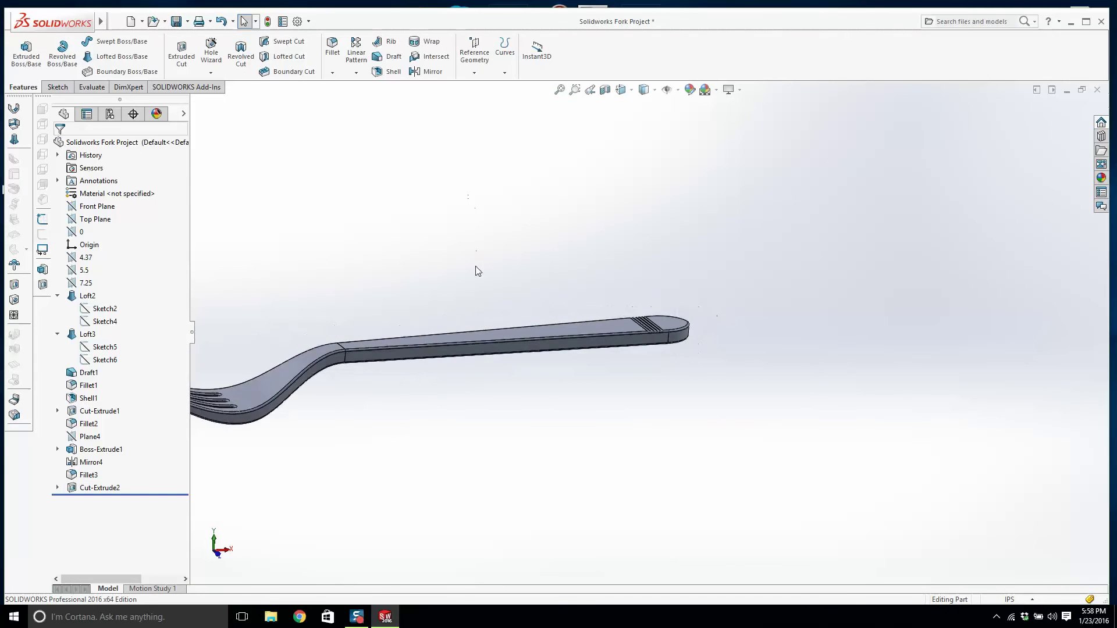
pyautogui.scroll(-8, 644, 326)
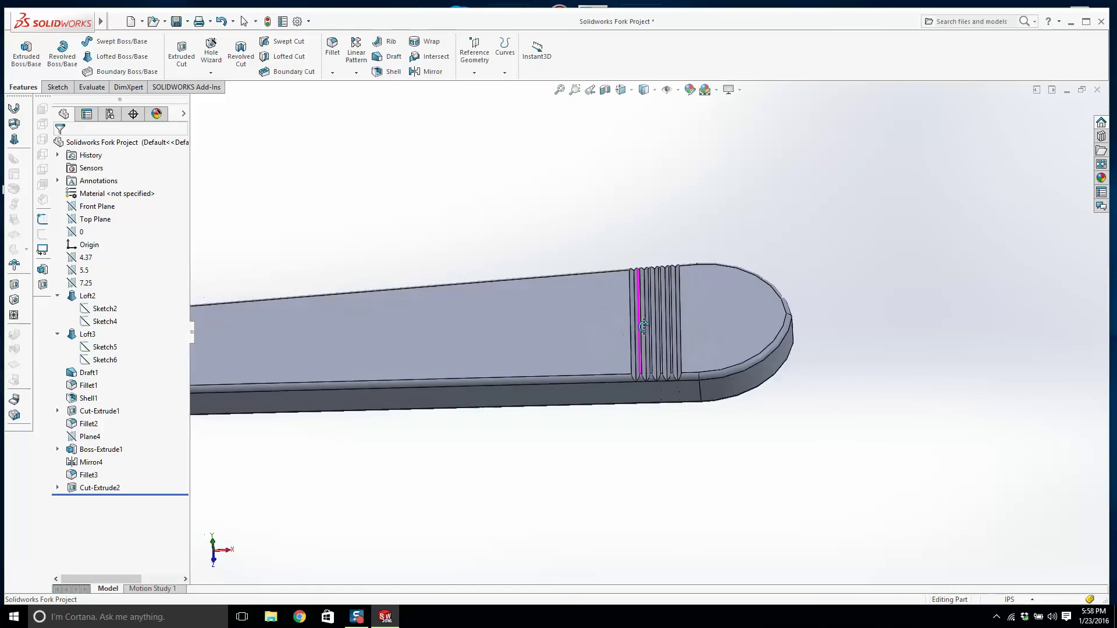
pyautogui.scroll(5, 639, 320)
pyautogui.click(177, 22)
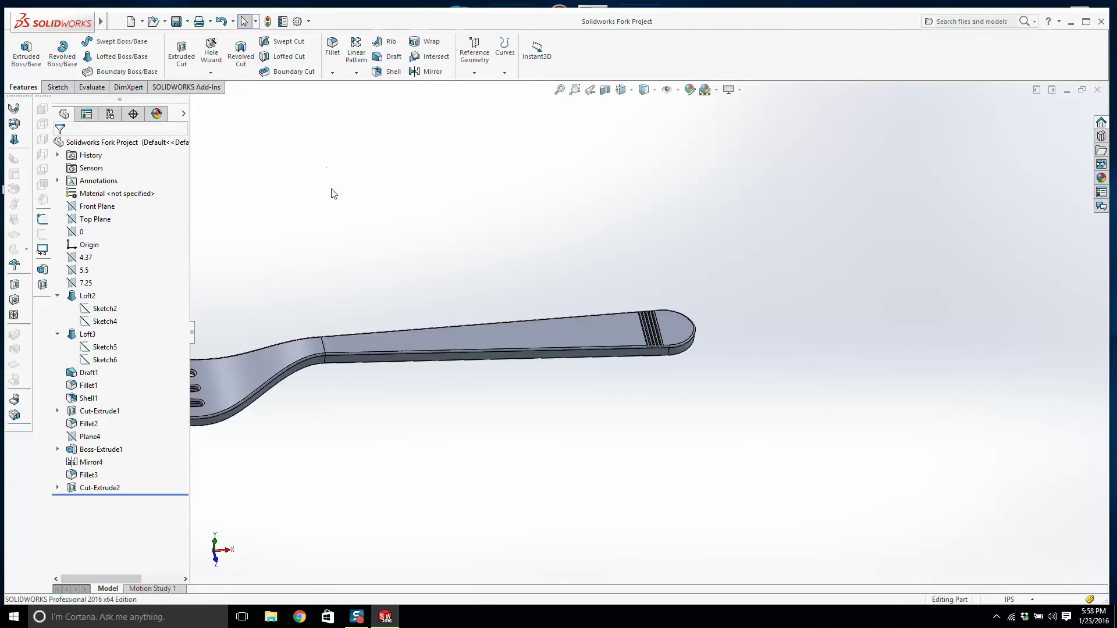
# - Show the whole fork and collapse the Loft2 and Loft3 features in the feature tree
pyautogui.scroll(5, 607, 314)
pyautogui.moveTo(528, 330); pyautogui.dragTo(471, 312, button='middle')
pyautogui.click(57, 296)
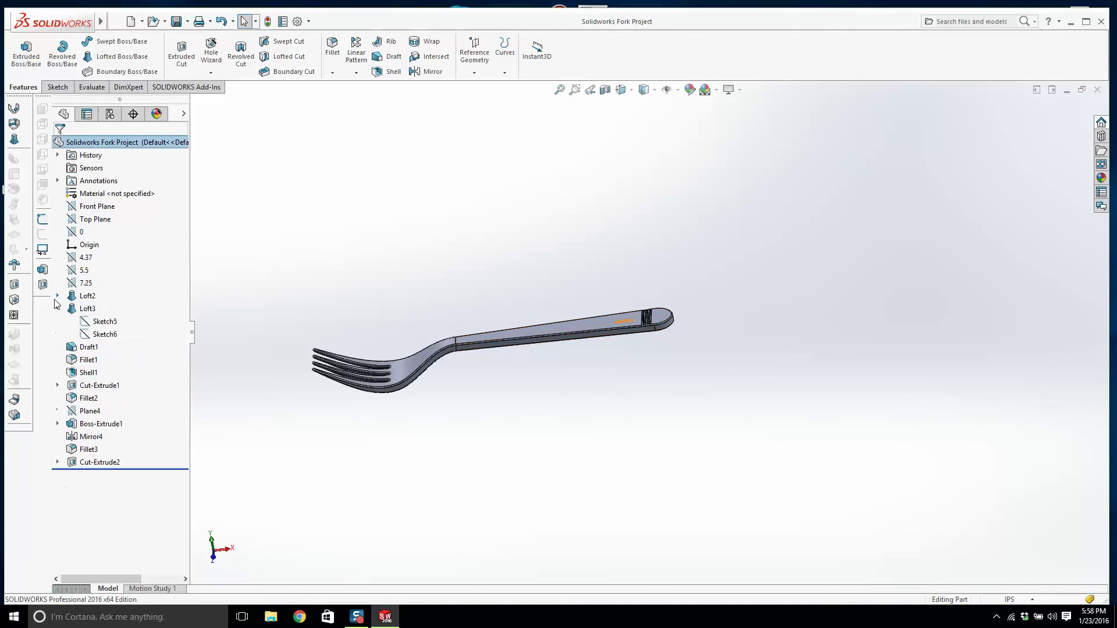
pyautogui.click(57, 308)
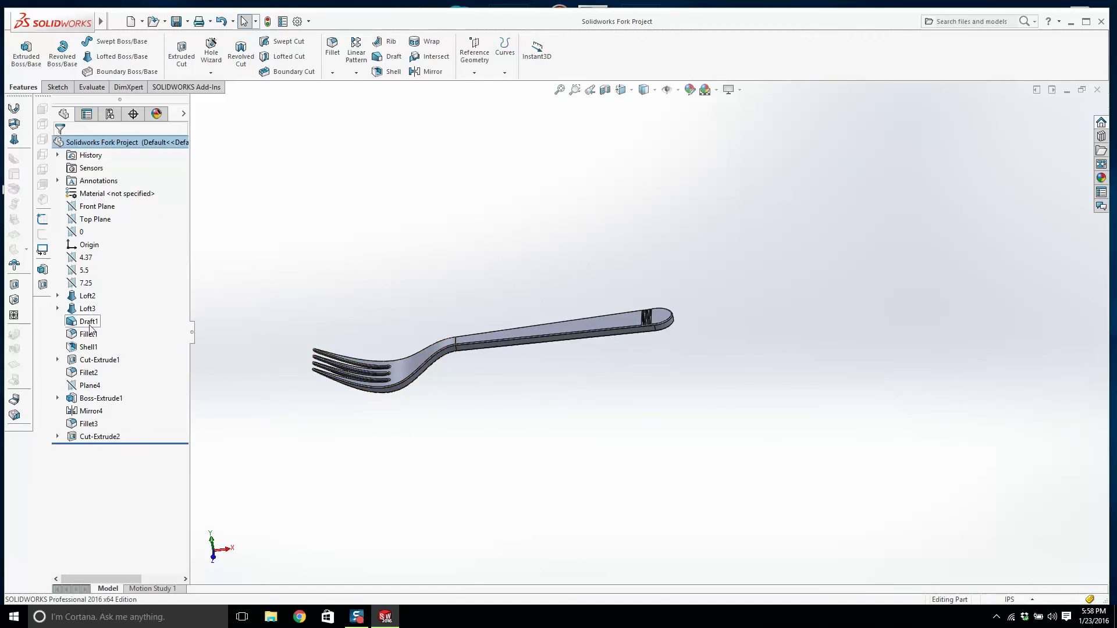
# - Review the Draft1, Fillet2, Boss-Extrude1 and Mirror4 features by highlighting each on the fork, including the tine ribs on the underside
pyautogui.click(89, 324)
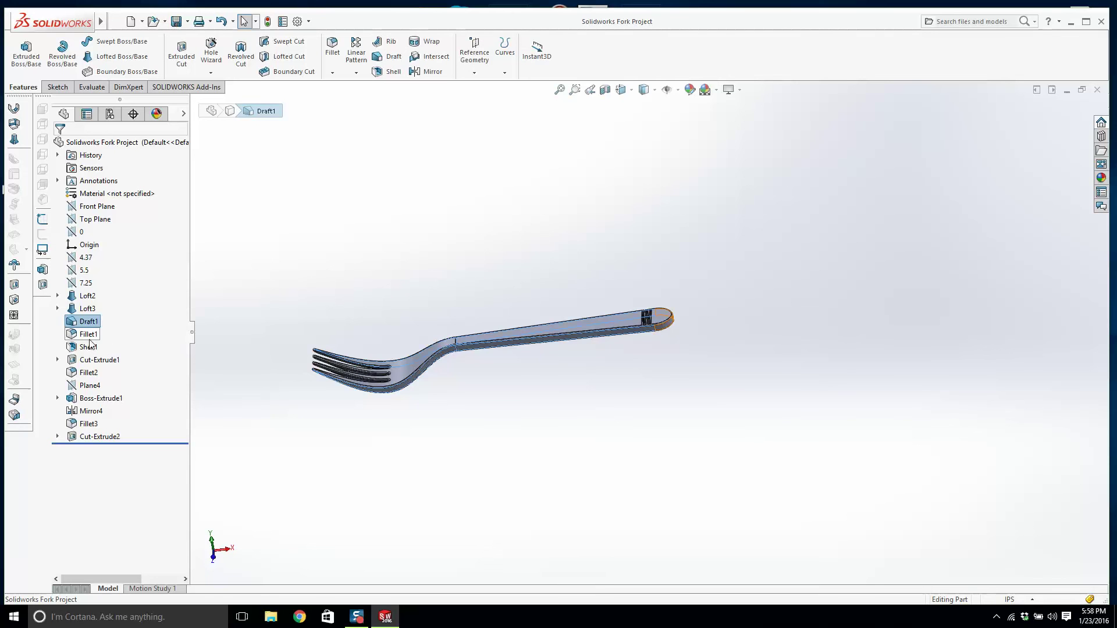
pyautogui.scroll(-3, 581, 279)
pyautogui.scroll(3, 559, 261)
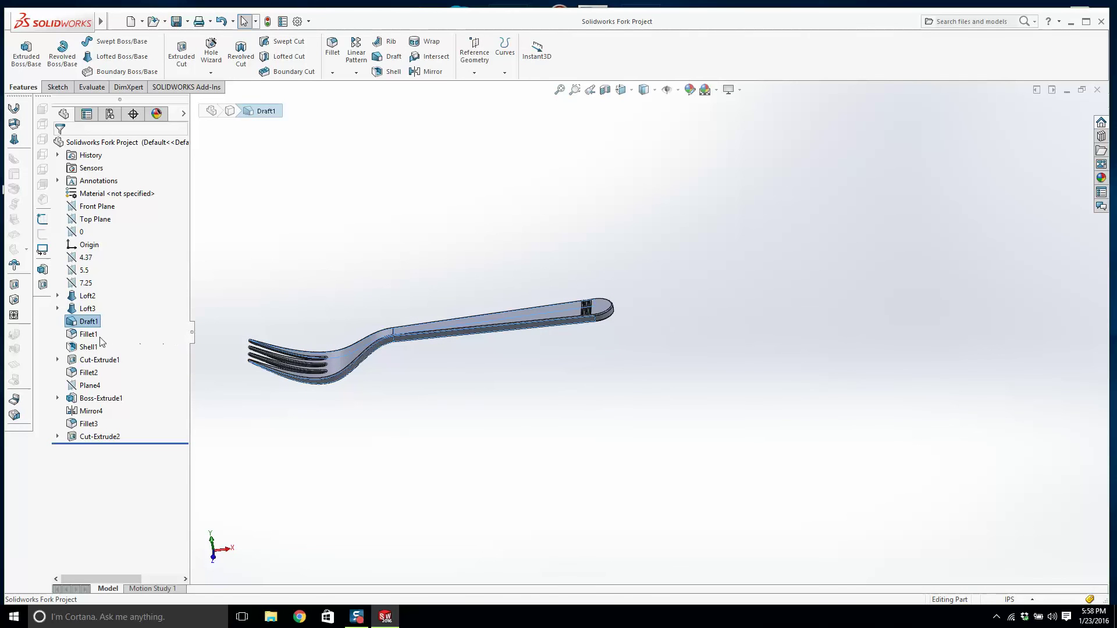
pyautogui.click(89, 374)
pyautogui.click(99, 400)
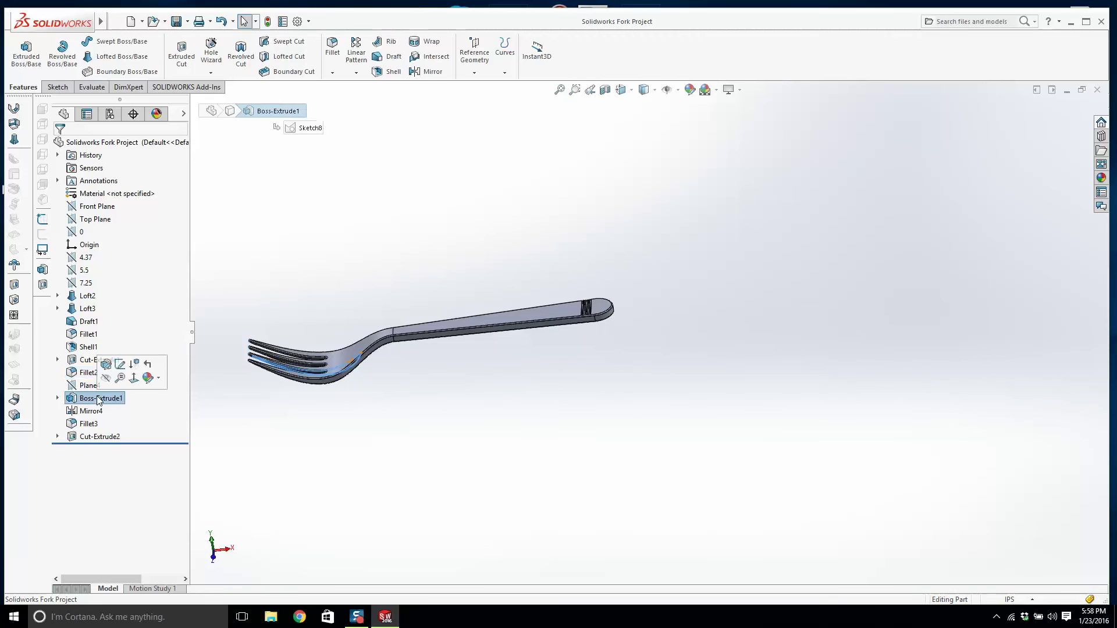
pyautogui.moveTo(421, 428)
pyautogui.mouseDown(button='middle')
pyautogui.moveTo(365, 243)
pyautogui.moveTo(373, 293)
pyautogui.moveTo(360, 319)
pyautogui.mouseUp(button='middle')
pyautogui.scroll(-5, 291, 297)
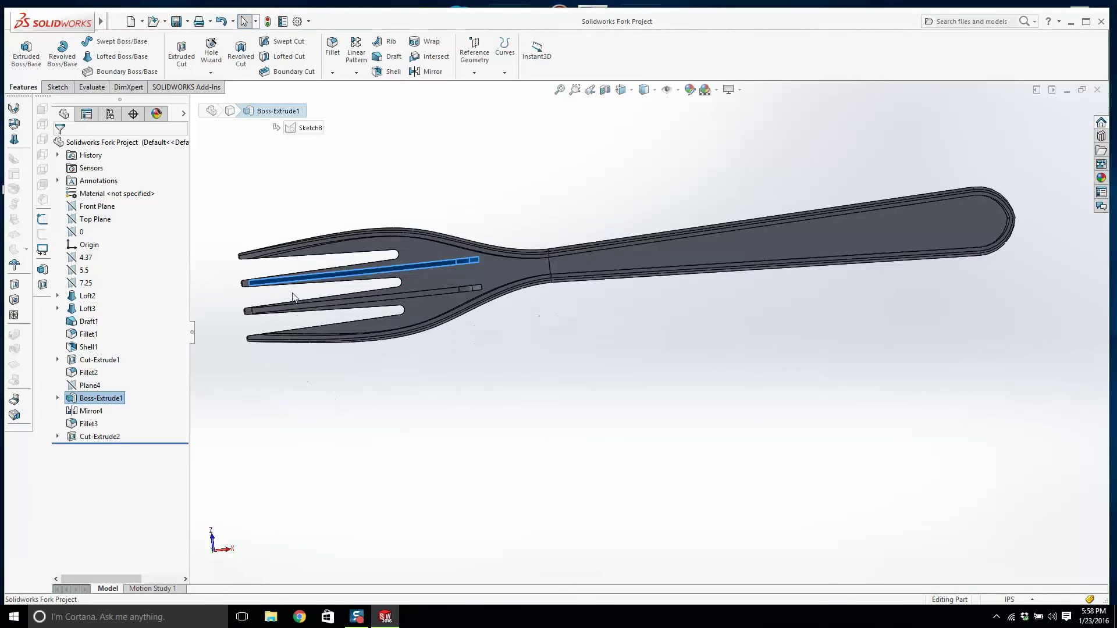
pyautogui.click(94, 410)
pyautogui.click(660, 420)
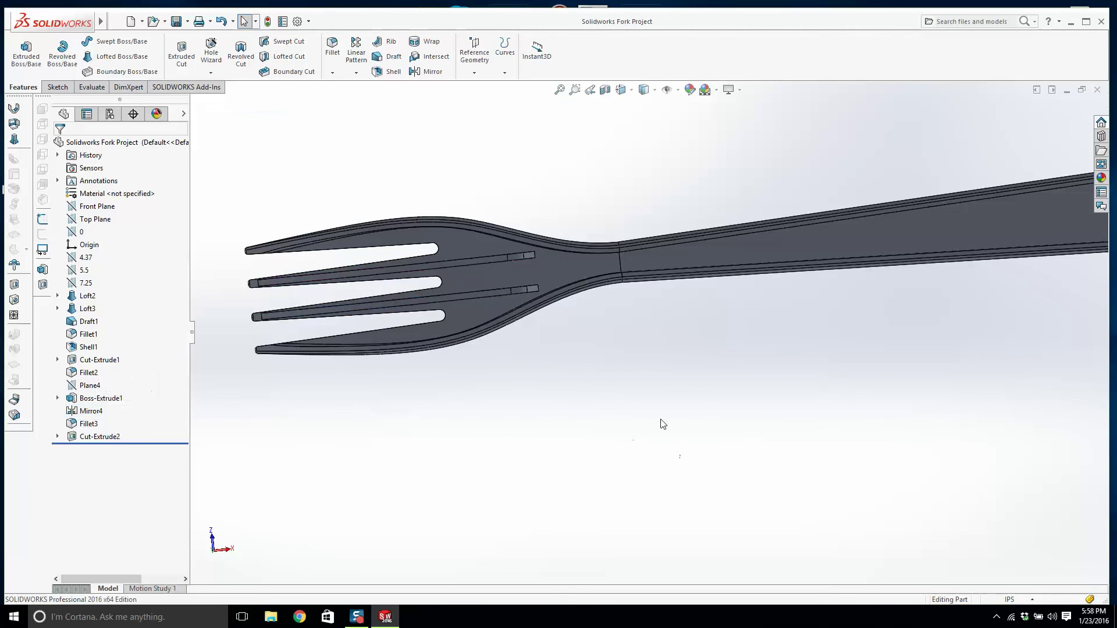
# - Examine the underside of the fork's neck and handle, and the whole fork from above with its grip grooves
pyautogui.scroll(3, 639, 201)
pyautogui.moveTo(711, 303); pyautogui.dragTo(716, 323, button='middle')
pyautogui.scroll(-6, 742, 266)
pyautogui.scroll(6, 734, 264)
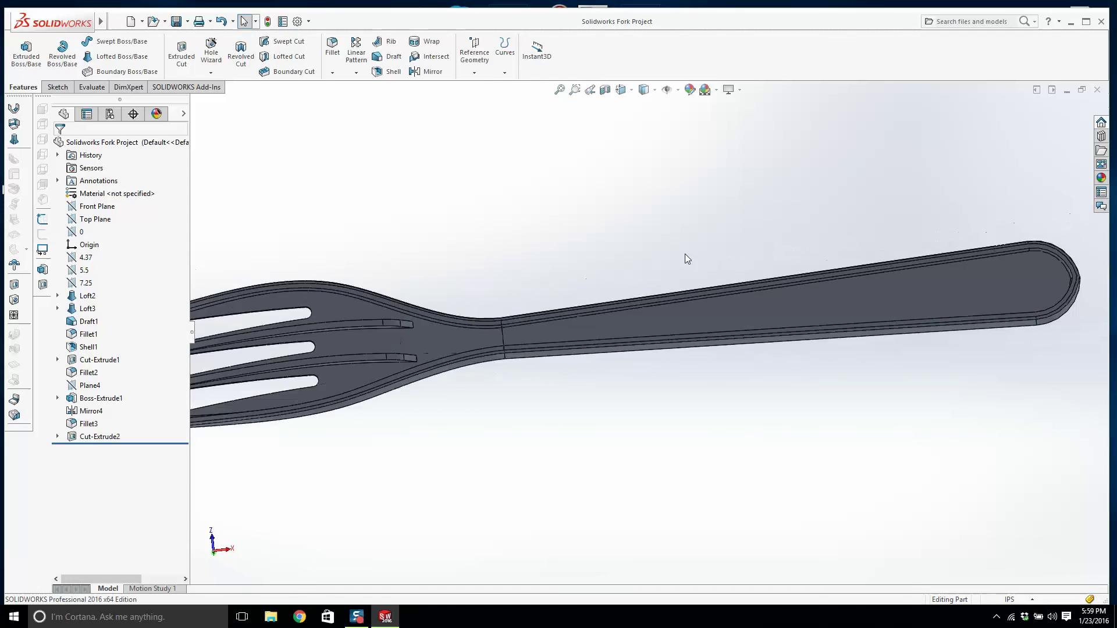
pyautogui.moveTo(663, 274); pyautogui.dragTo(425, 194, button='middle')
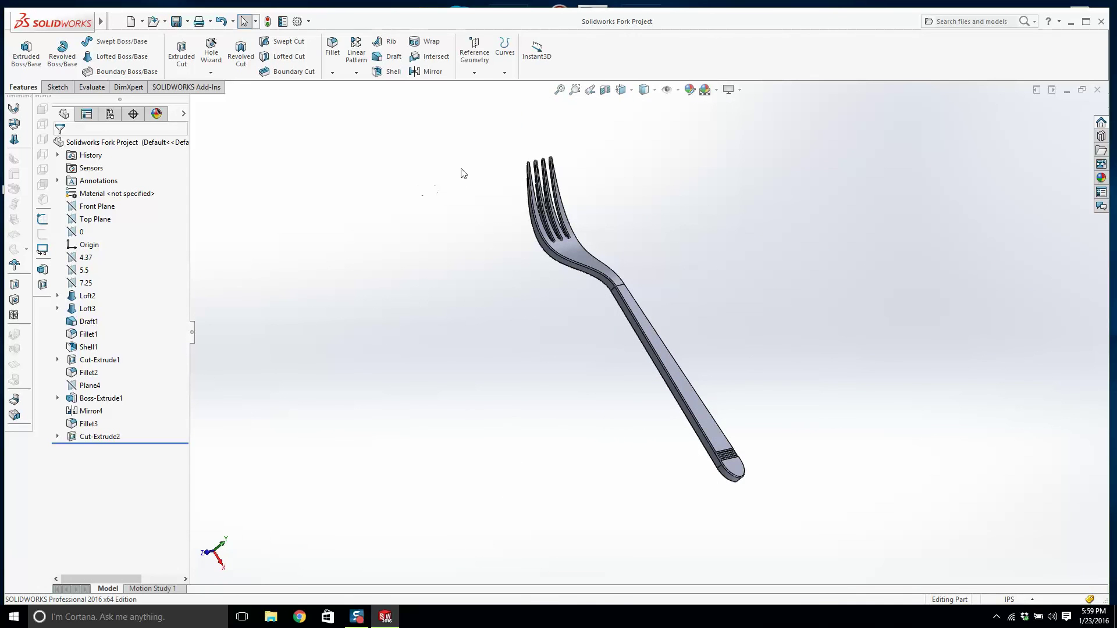
# - Close the fork part and minimize the SOLIDWORKS window to return to the desktop
pyautogui.click(1098, 90)
pyautogui.click(1077, 22)
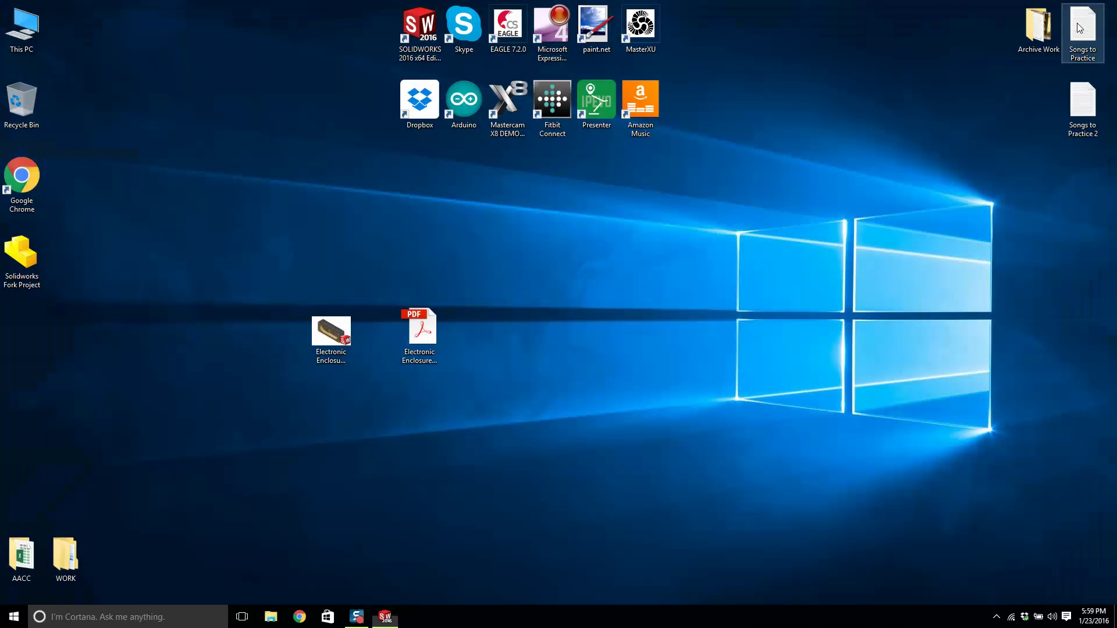